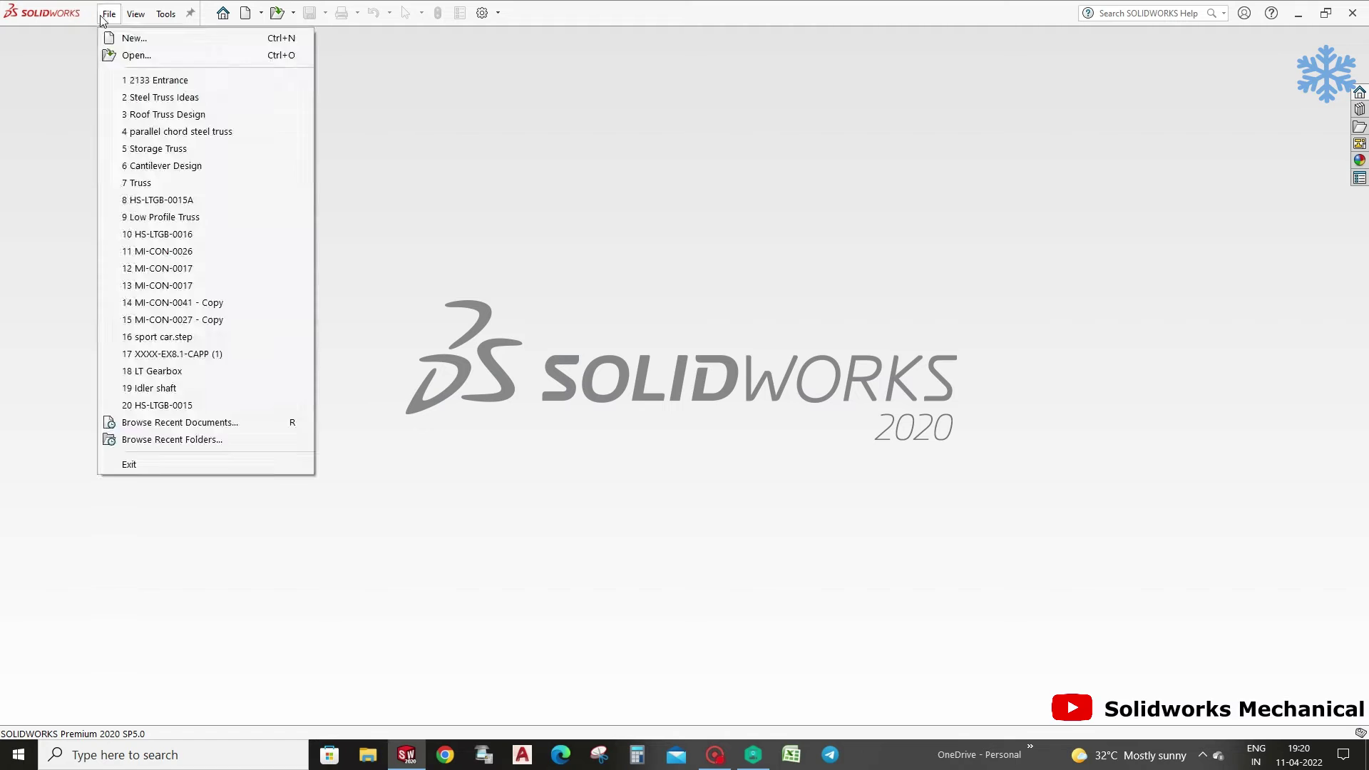
# Start a new part and draw a center rectangle from the origin on the Front Plane.
pyautogui.doubleClick(376, 249)
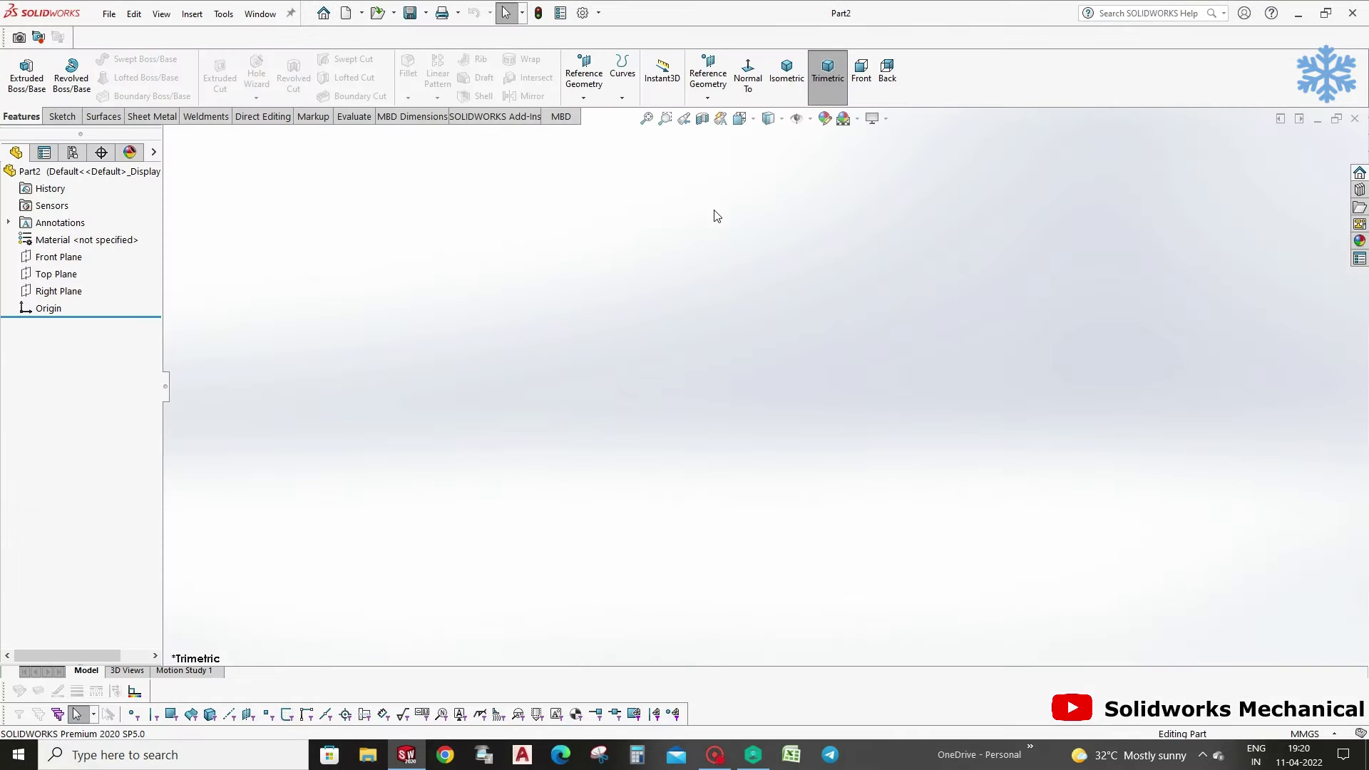
pyautogui.click(810, 119)
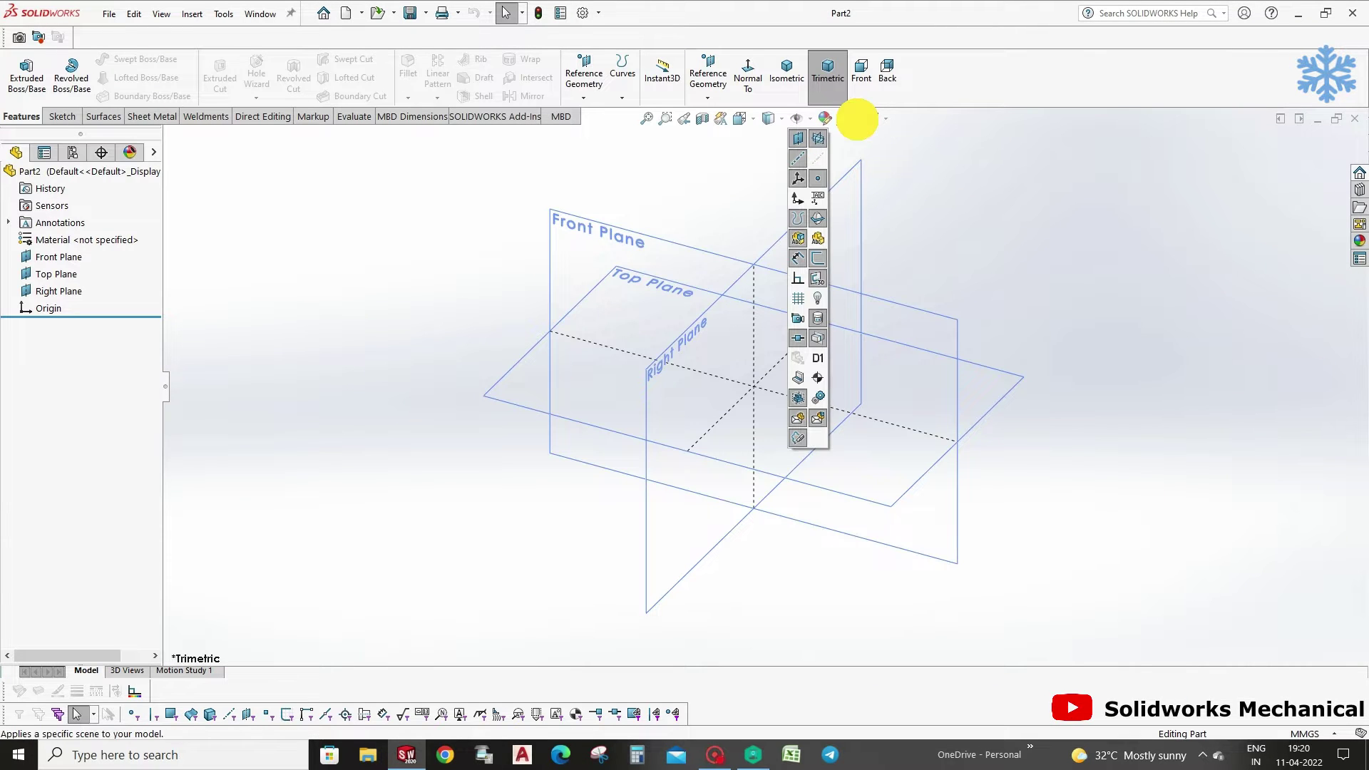
pyautogui.click(858, 117)
pyautogui.click(655, 241)
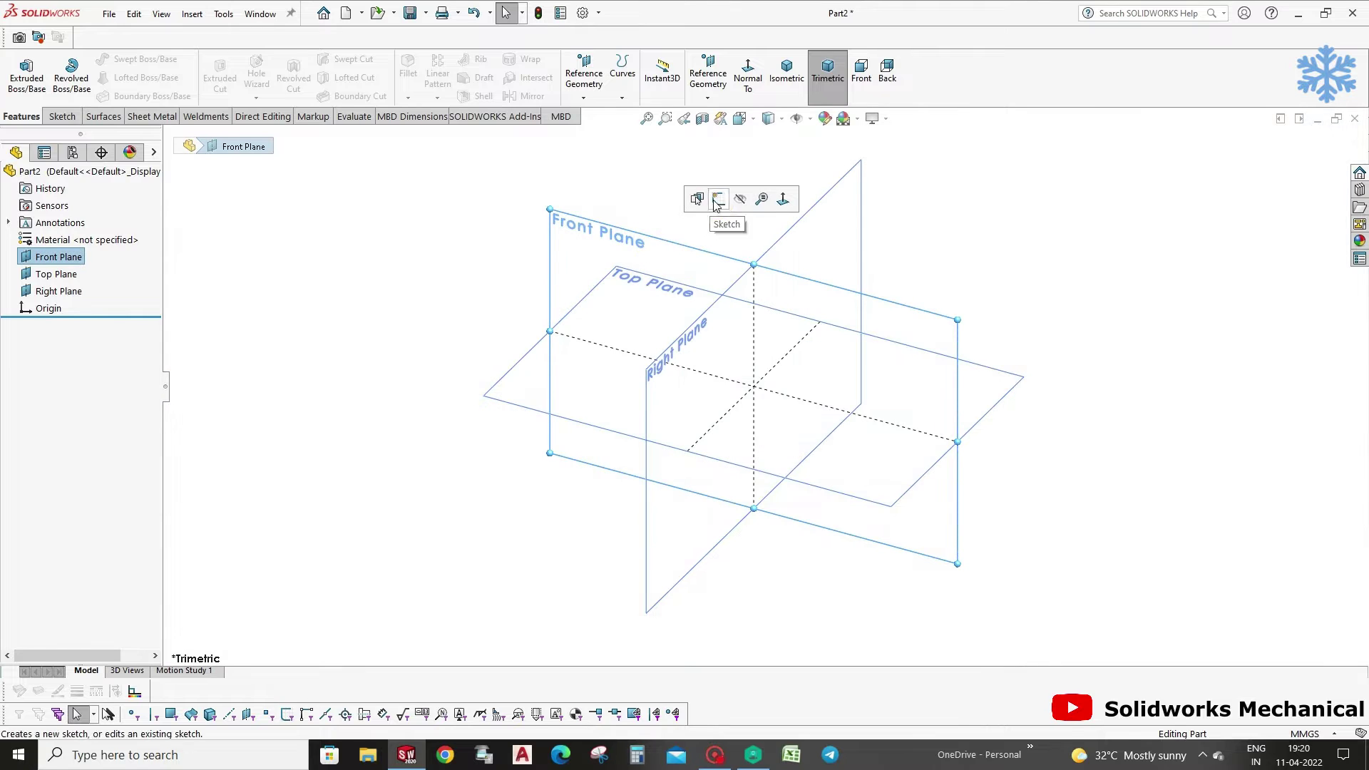
pyautogui.click(720, 208)
pyautogui.click(96, 71)
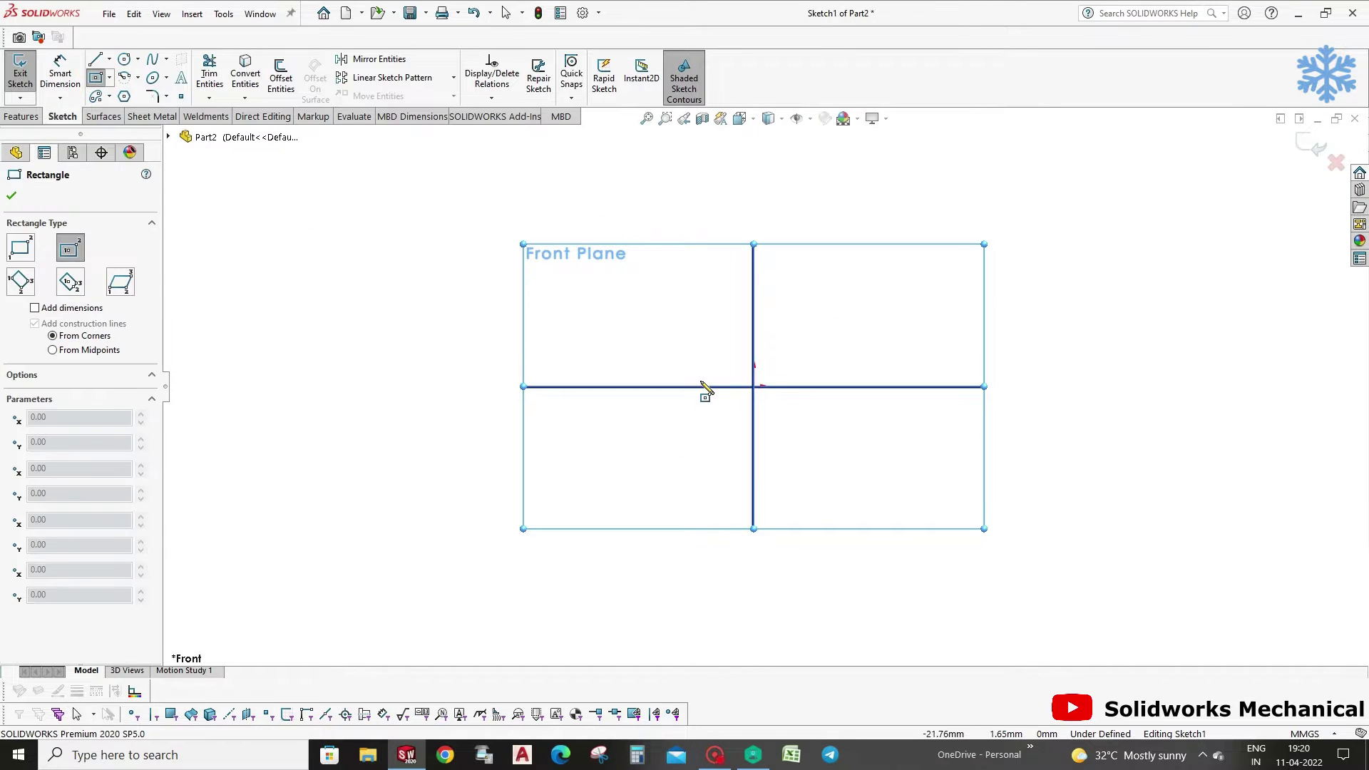
pyautogui.click(754, 387)
pyautogui.click(888, 201)
# Dimension the square's width and height to 450 and exit the sketch.
pyautogui.moveTo(888, 200); pyautogui.dragTo(864, 183, button='right')
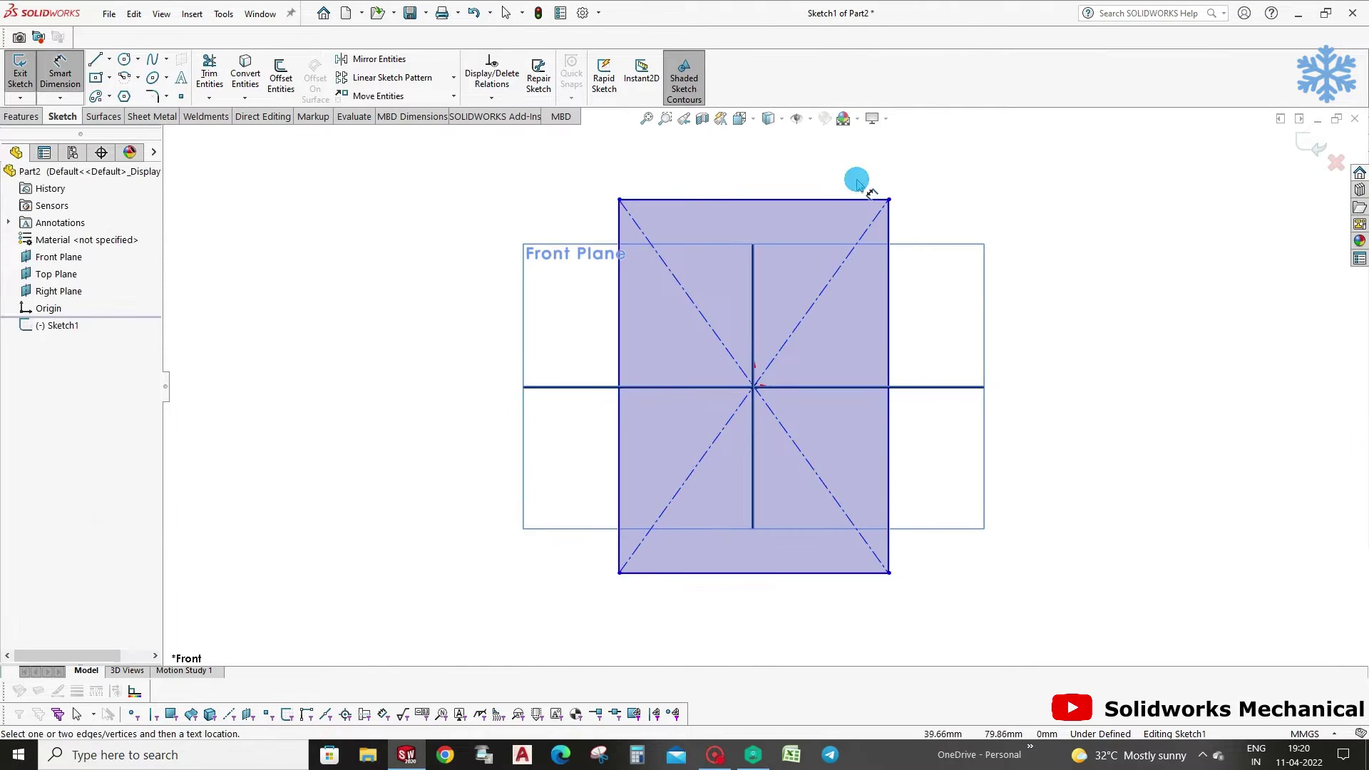
pyautogui.click(838, 170)
pyautogui.write('450')
pyautogui.press('Return')
pyautogui.click(888, 285)
pyautogui.click(984, 326)
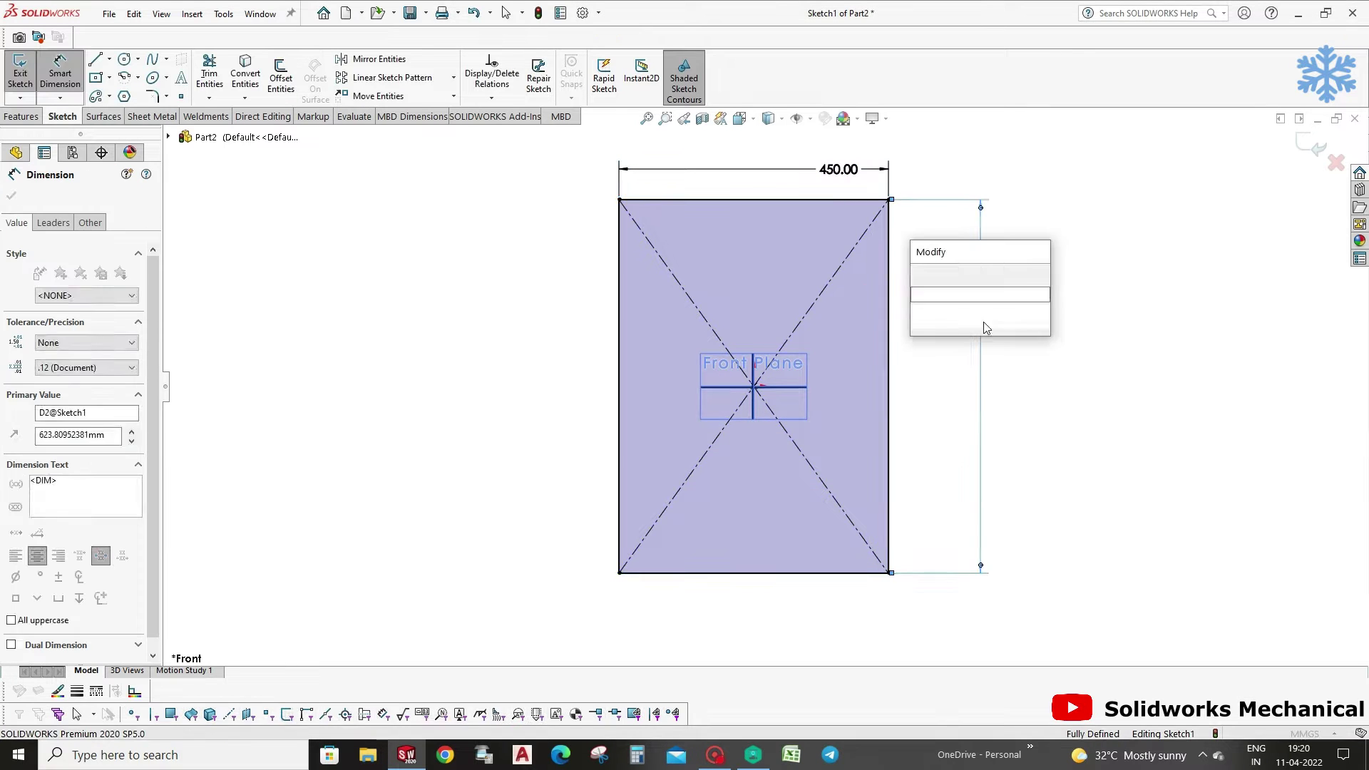
pyautogui.write('450')
pyautogui.press('Return')
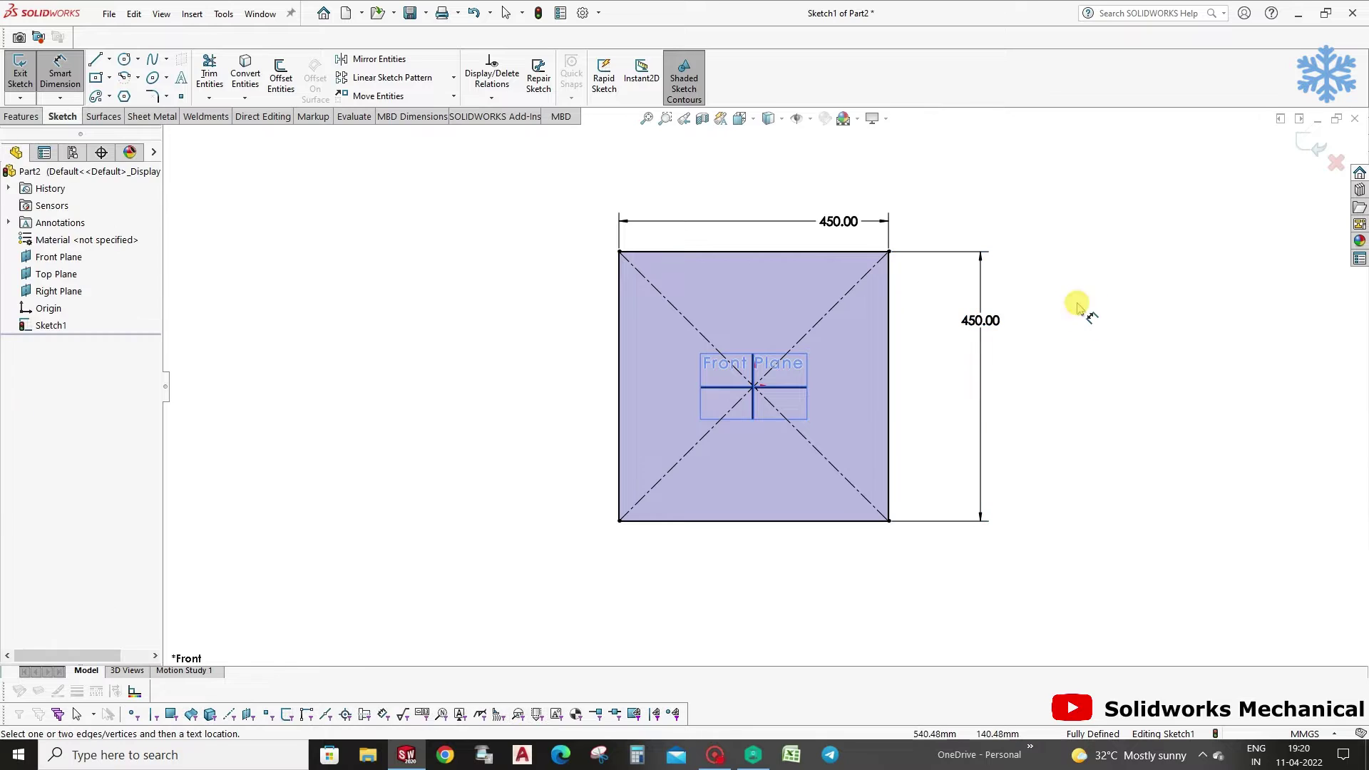
pyautogui.press('f')
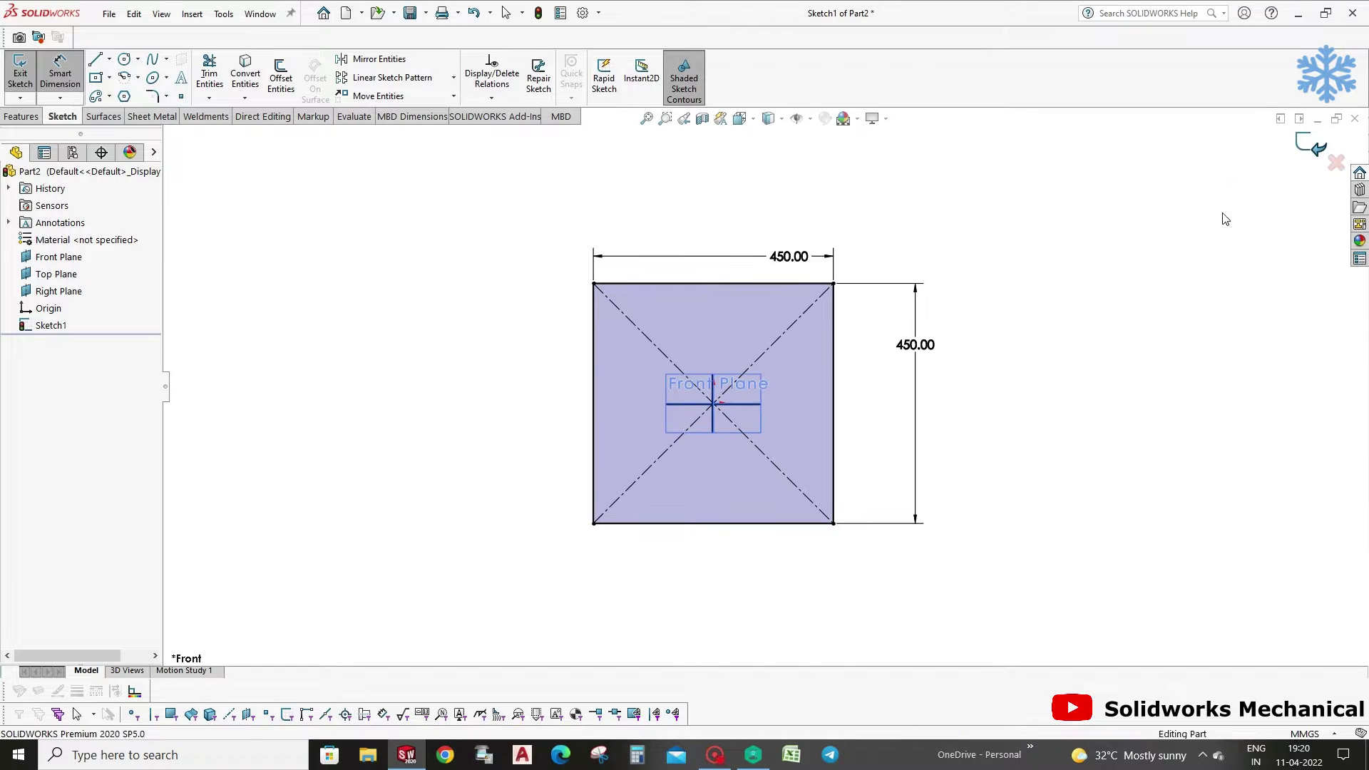
pyautogui.moveTo(1119, 269); pyautogui.dragTo(1040, 352, button='middle')
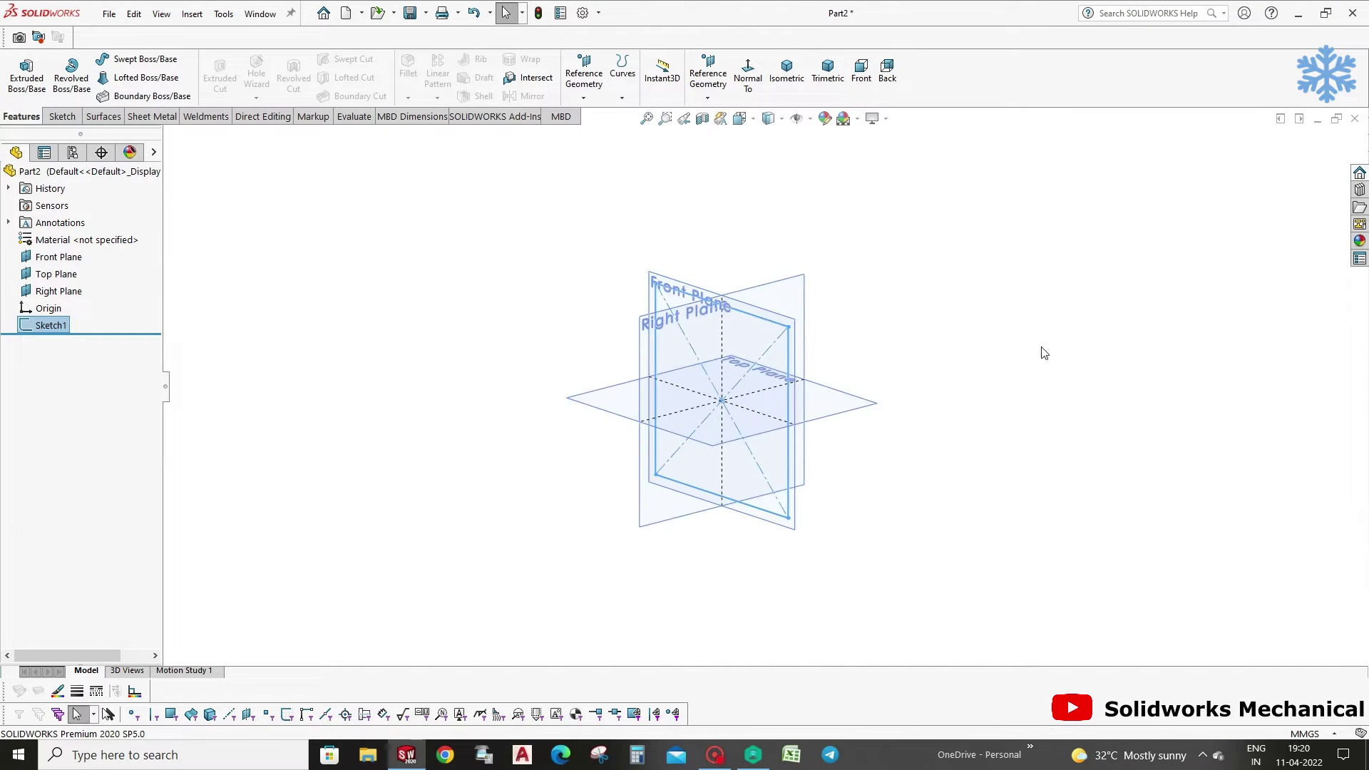
# Create four flipped reference planes spaced 500 mm apart from the Front Plane.
pyautogui.click(648, 270)
pyautogui.click(708, 97)
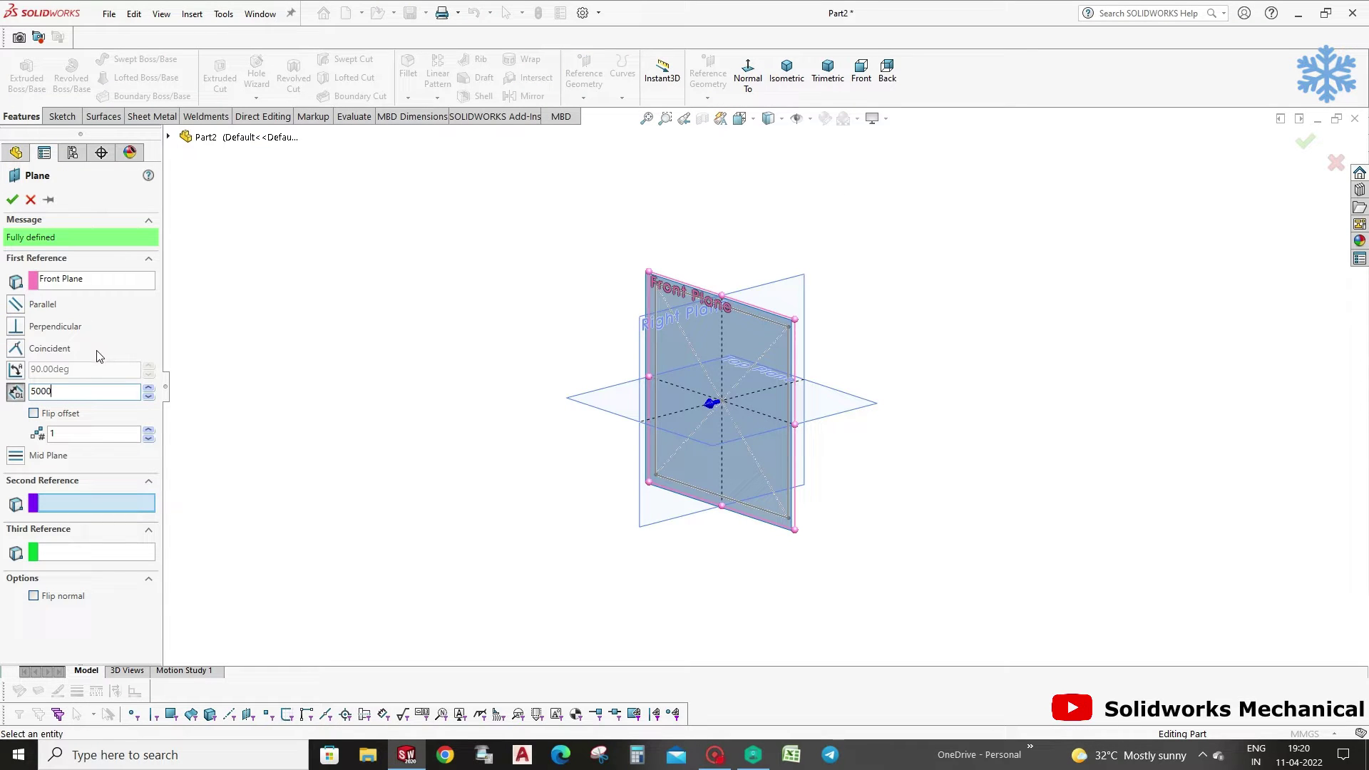
pyautogui.press('BackSpace')
pyautogui.press('Tab')
pyautogui.click(60, 412)
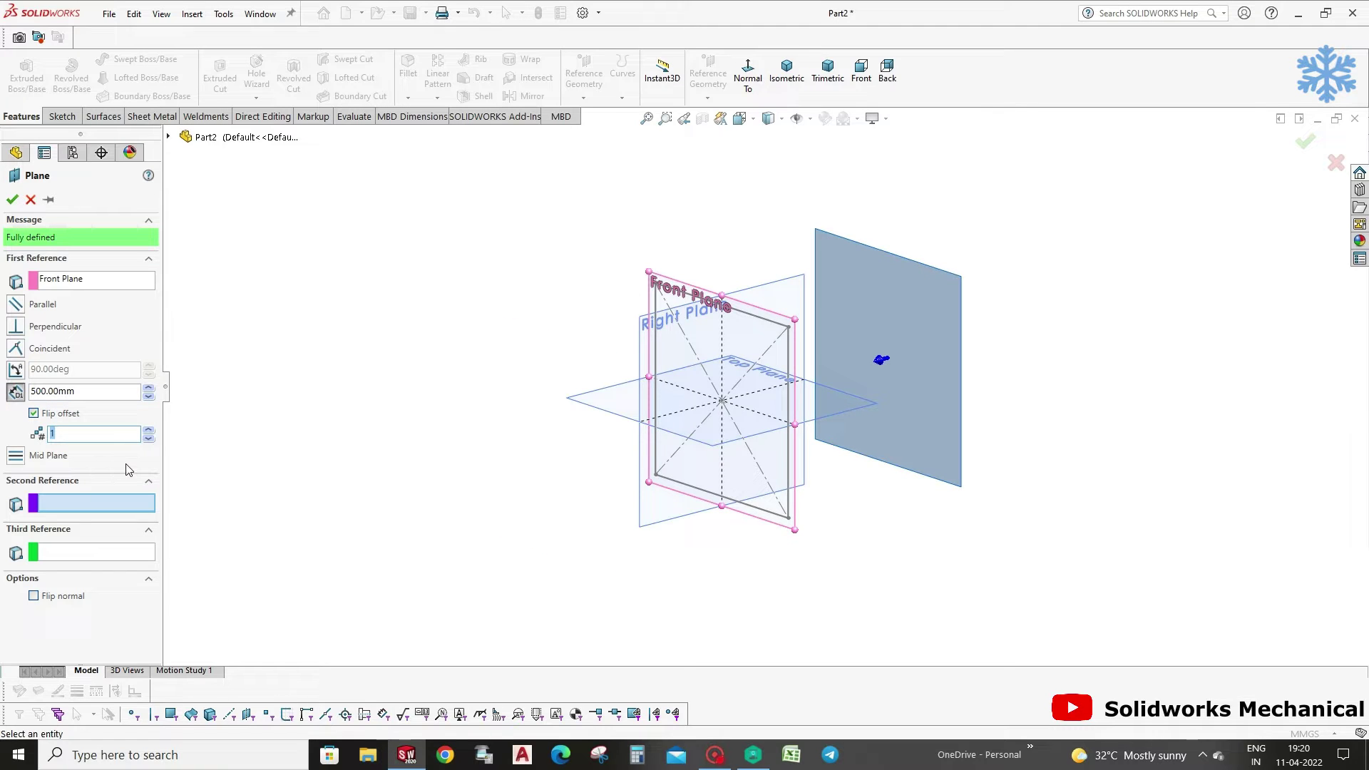
pyautogui.write('4')
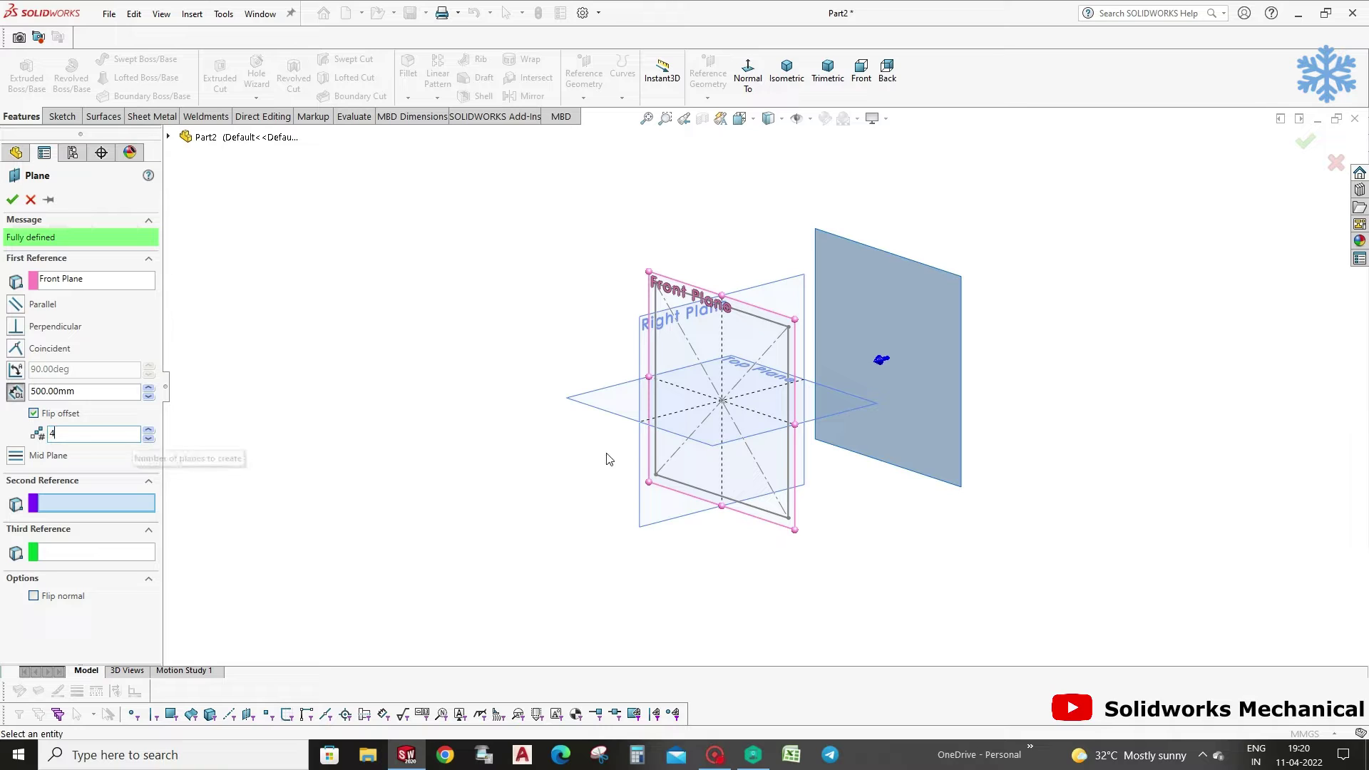
pyautogui.scroll(2, 1118, 393)
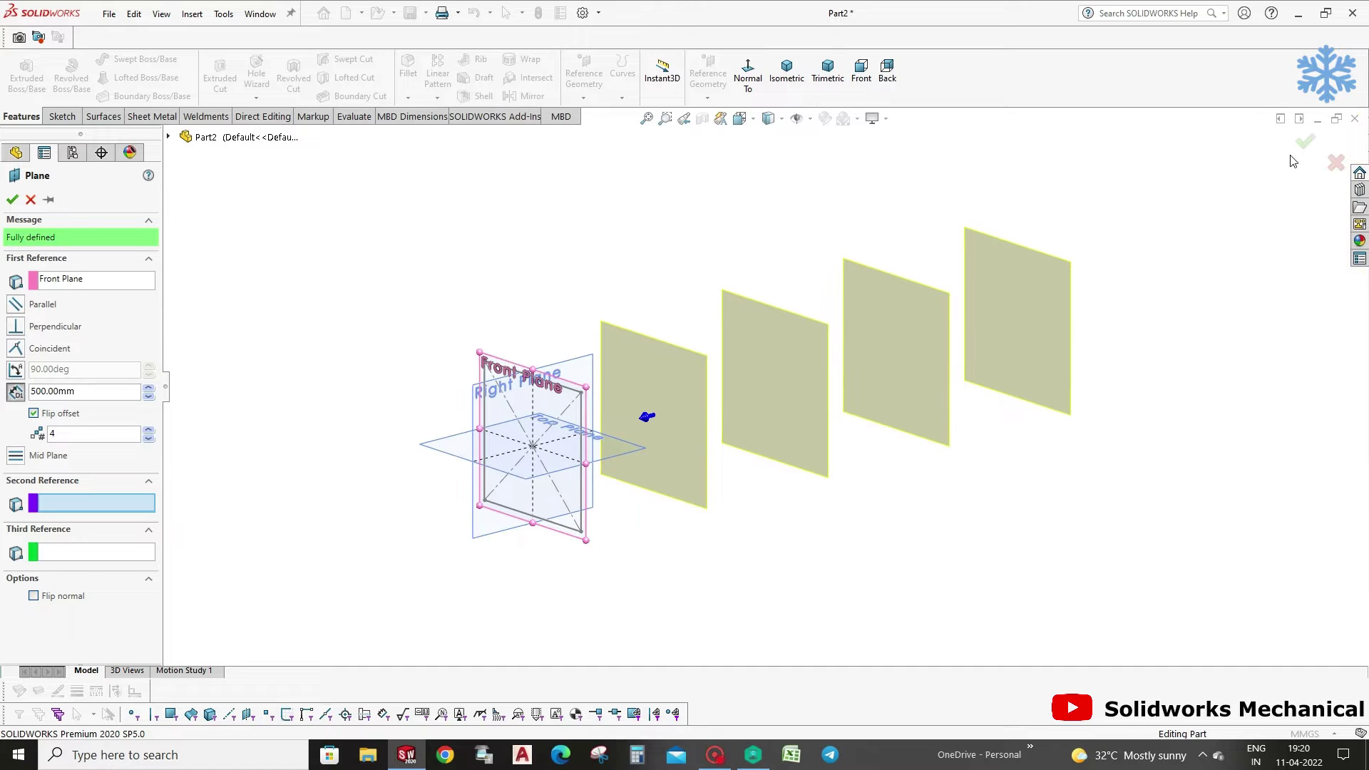
pyautogui.click(1306, 142)
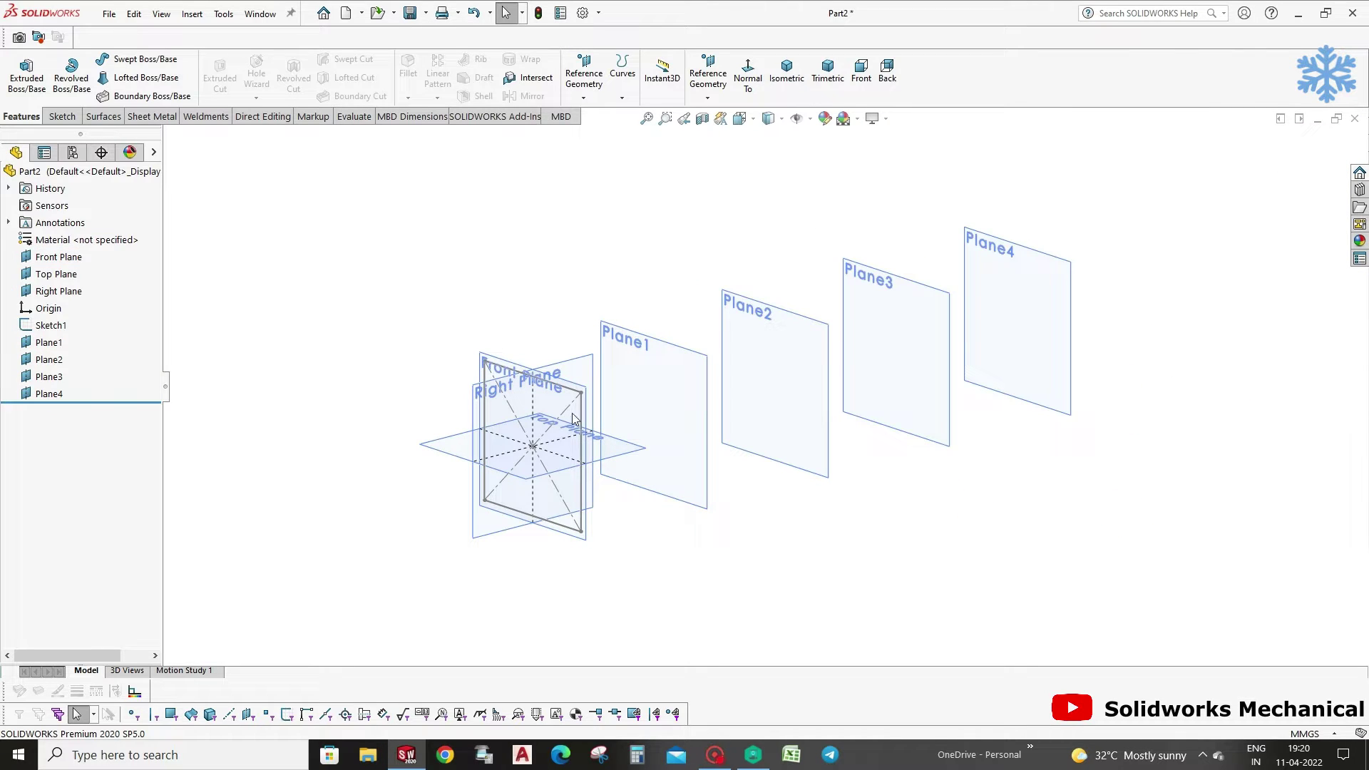
# Paste copies of Sketch1's square onto Plane1, Plane2, Plane3 and Plane4.
pyautogui.click(43, 329)
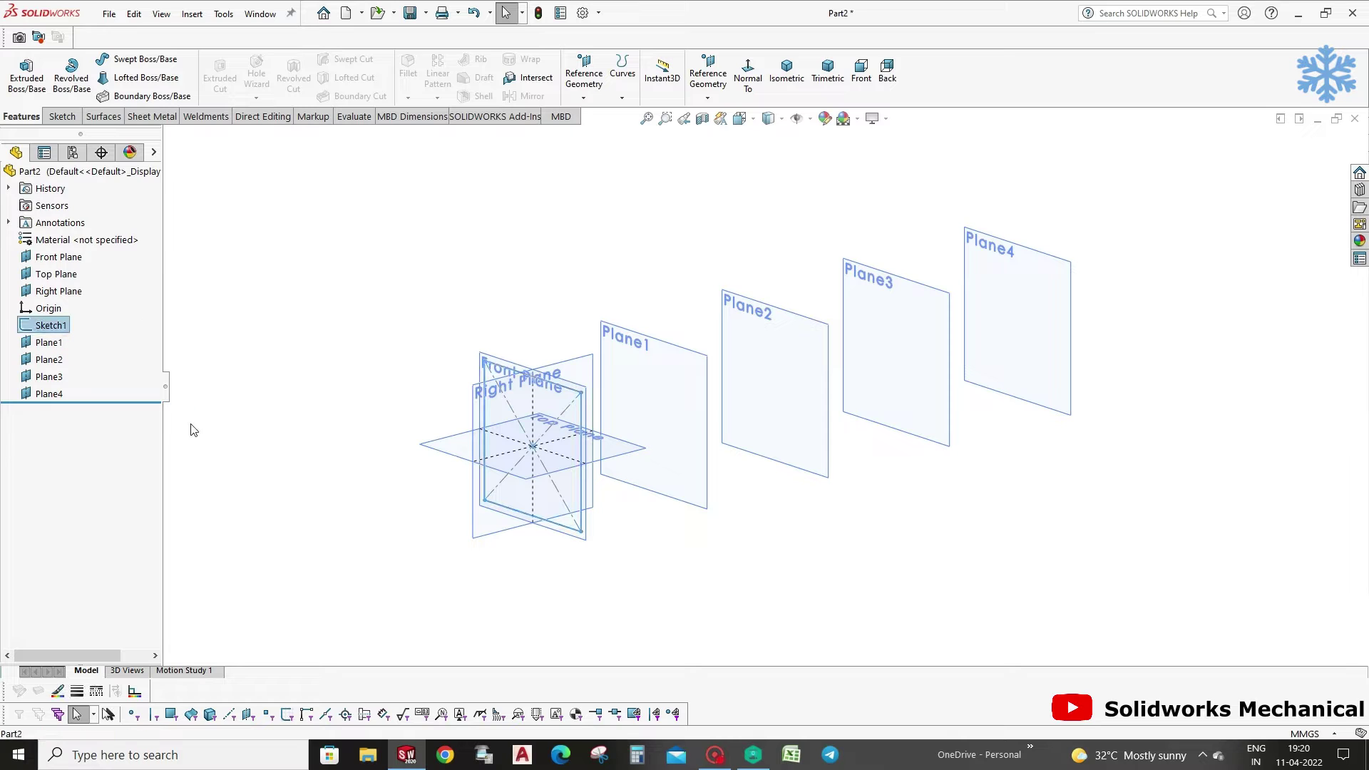
pyautogui.click(684, 350)
pyautogui.hotkey('ctrl', 'v')
pyautogui.click(817, 338)
pyautogui.hotkey('ctrl', 'v')
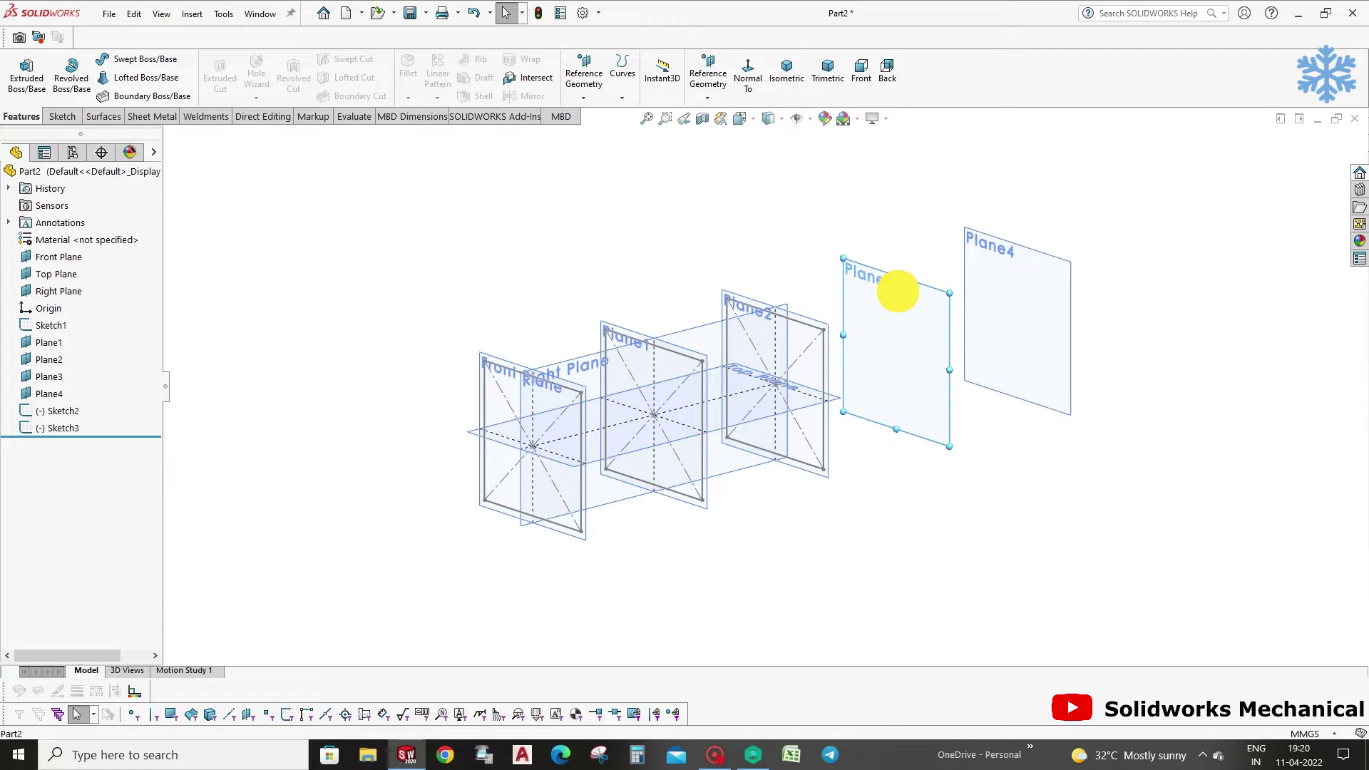
pyautogui.click(899, 297)
pyautogui.hotkey('ctrl', 'v')
pyautogui.click(1033, 263)
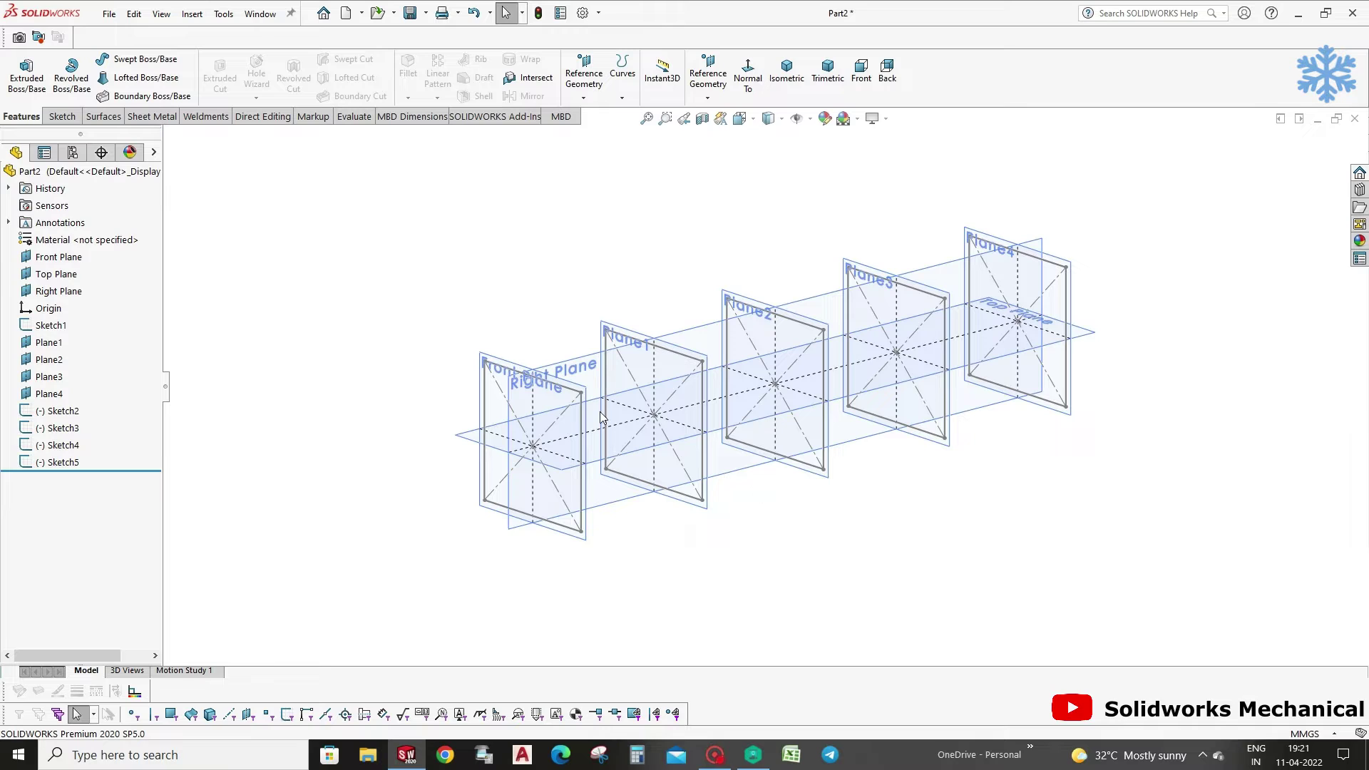
pyautogui.click(569, 366)
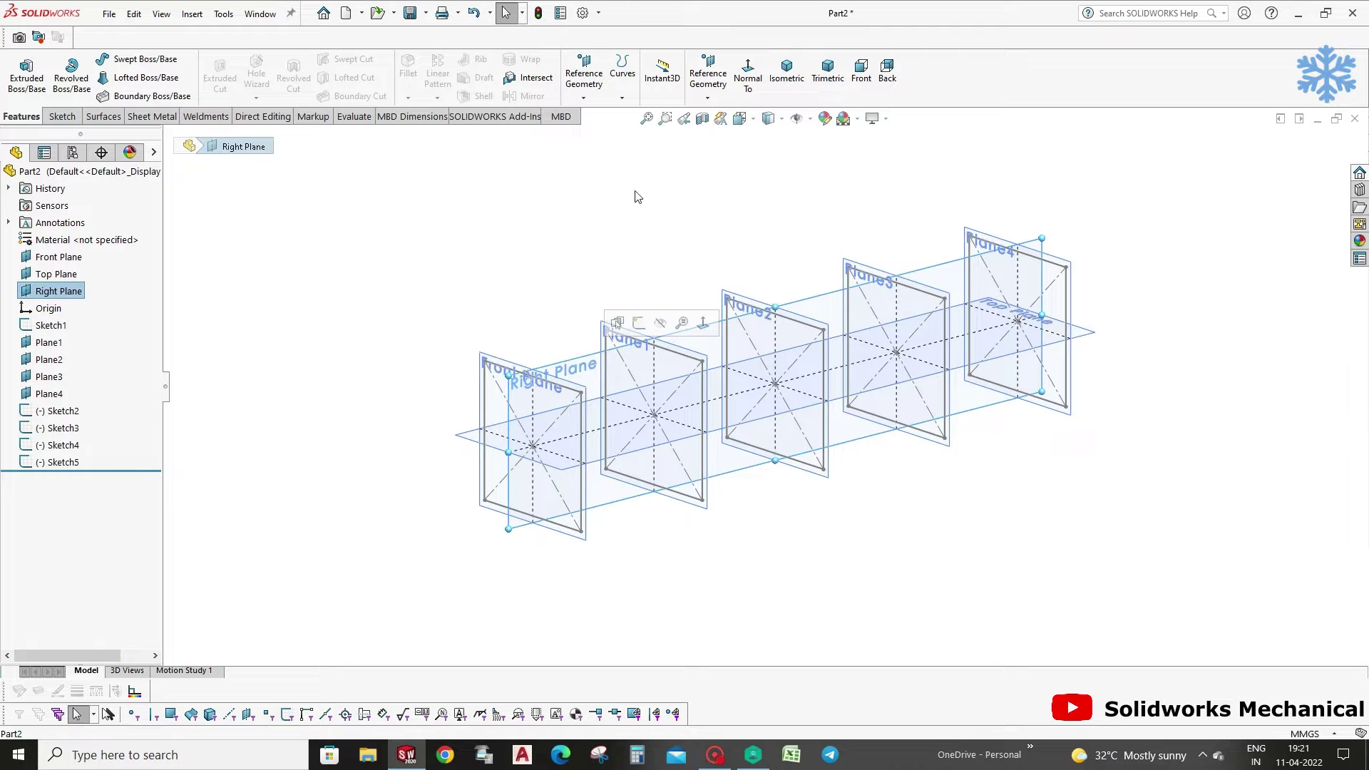
# Create Plane5 offset 225 mm (450/2) from the Right Plane.
pyautogui.click(706, 97)
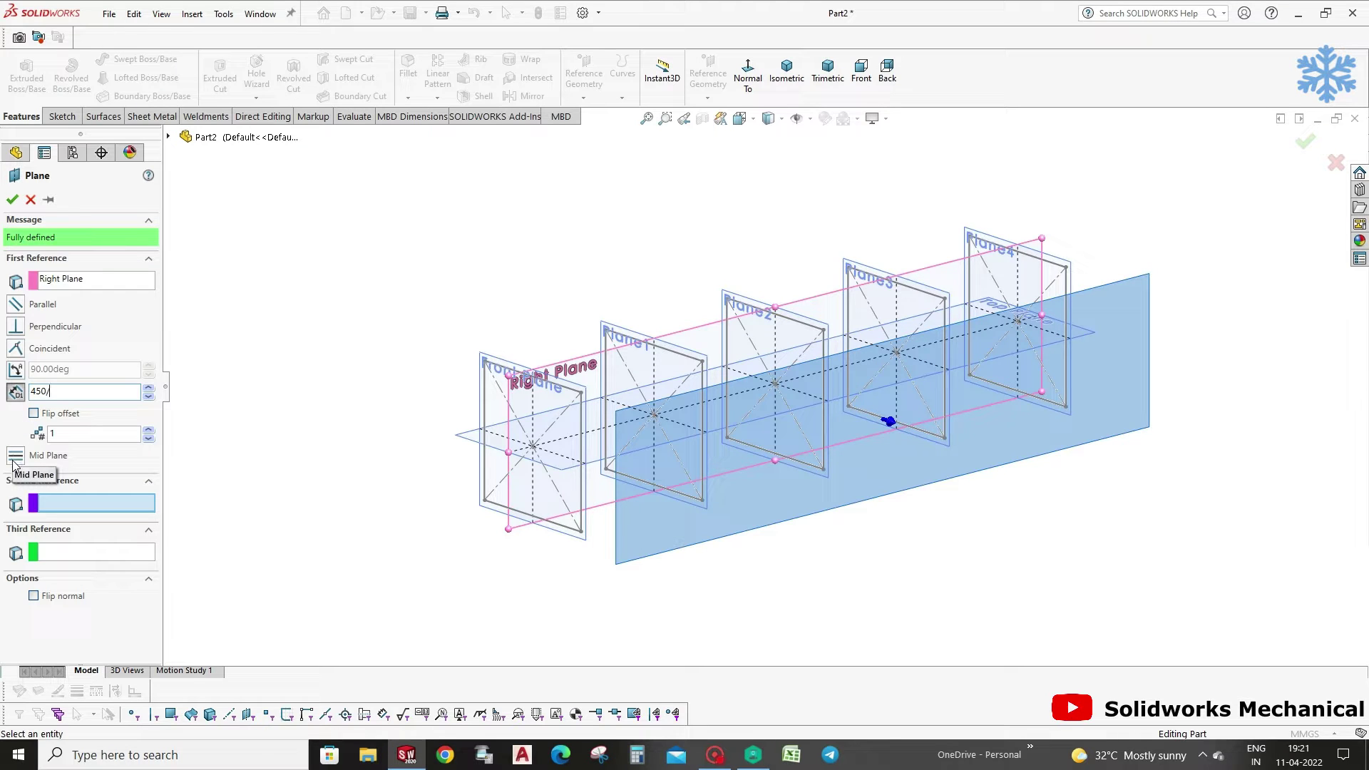
pyautogui.write('2')
pyautogui.press('Return')
pyautogui.click(1306, 141)
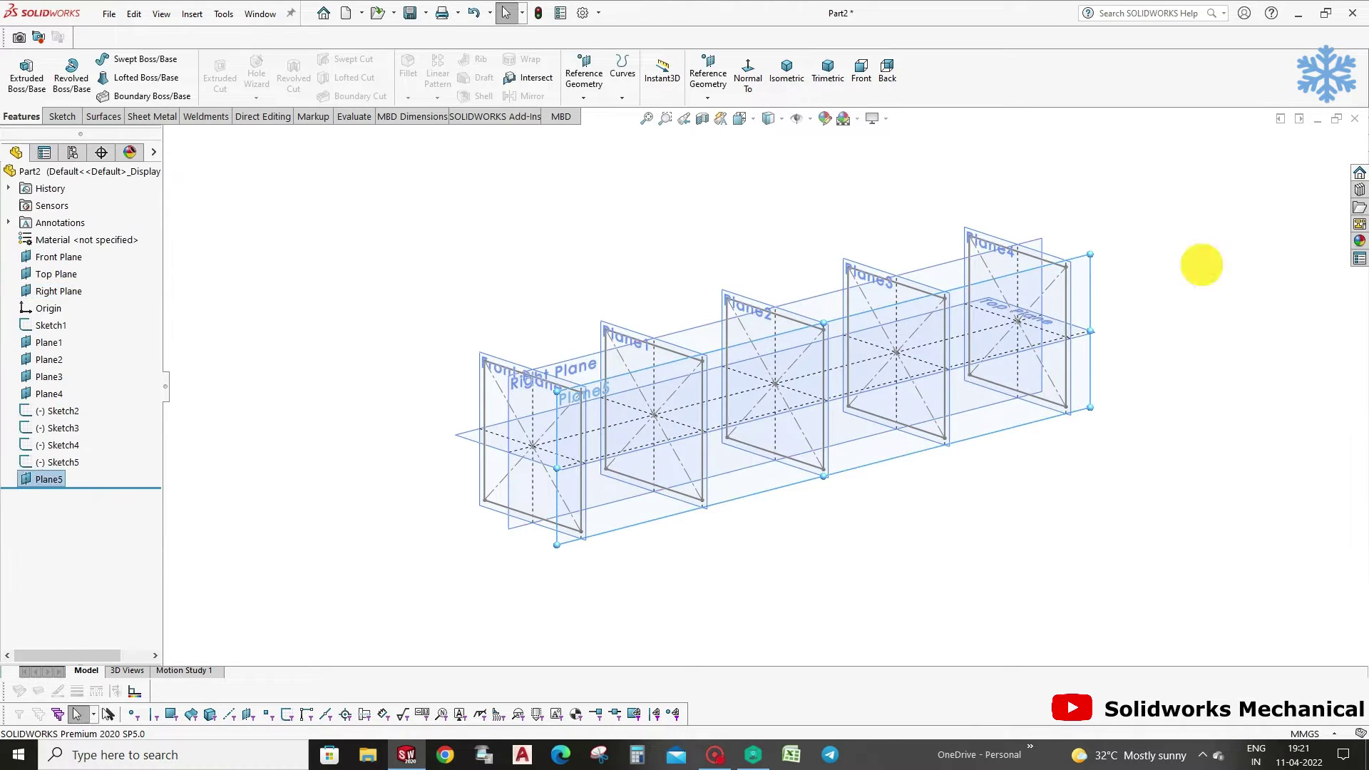
# Create Plane6 offset 225 mm on the opposite side of the Right Plane.
pyautogui.click(1042, 249)
pyautogui.click(722, 91)
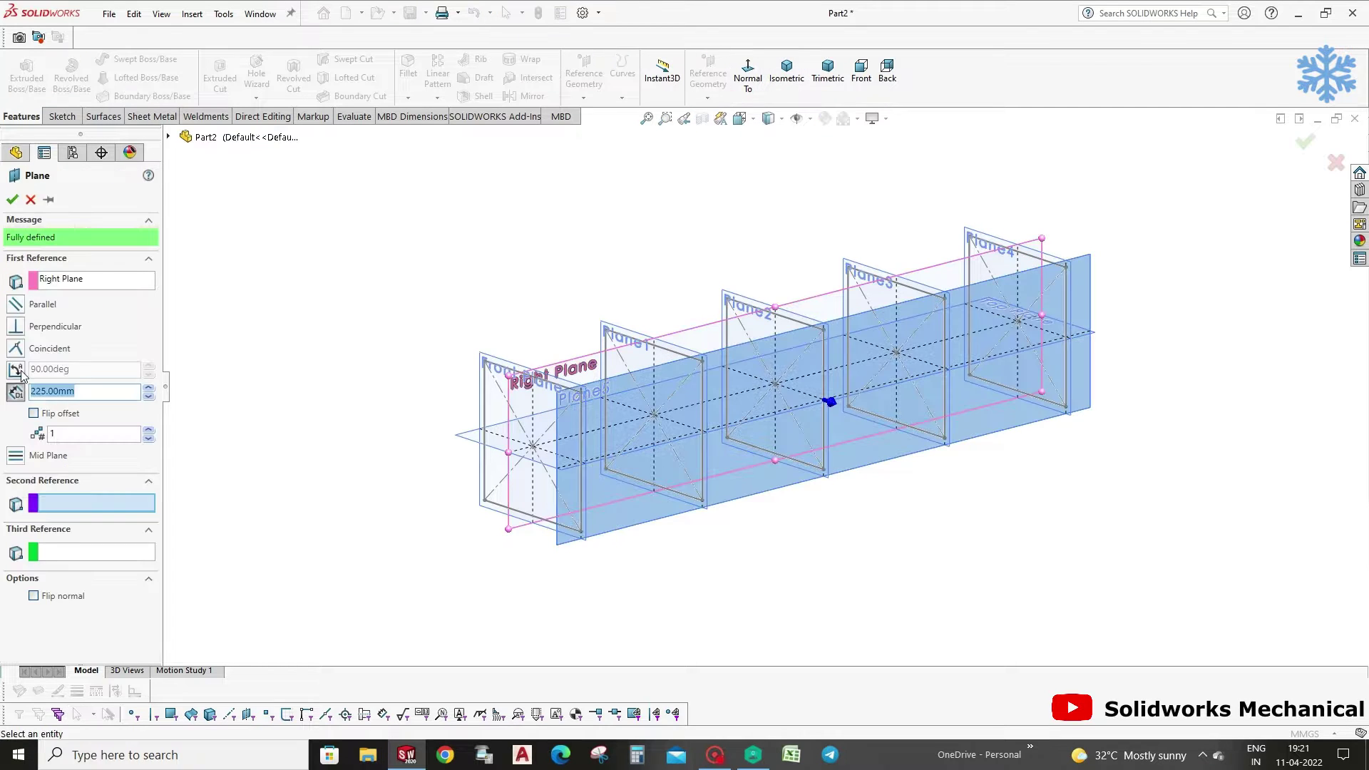
pyautogui.click(63, 413)
pyautogui.click(12, 199)
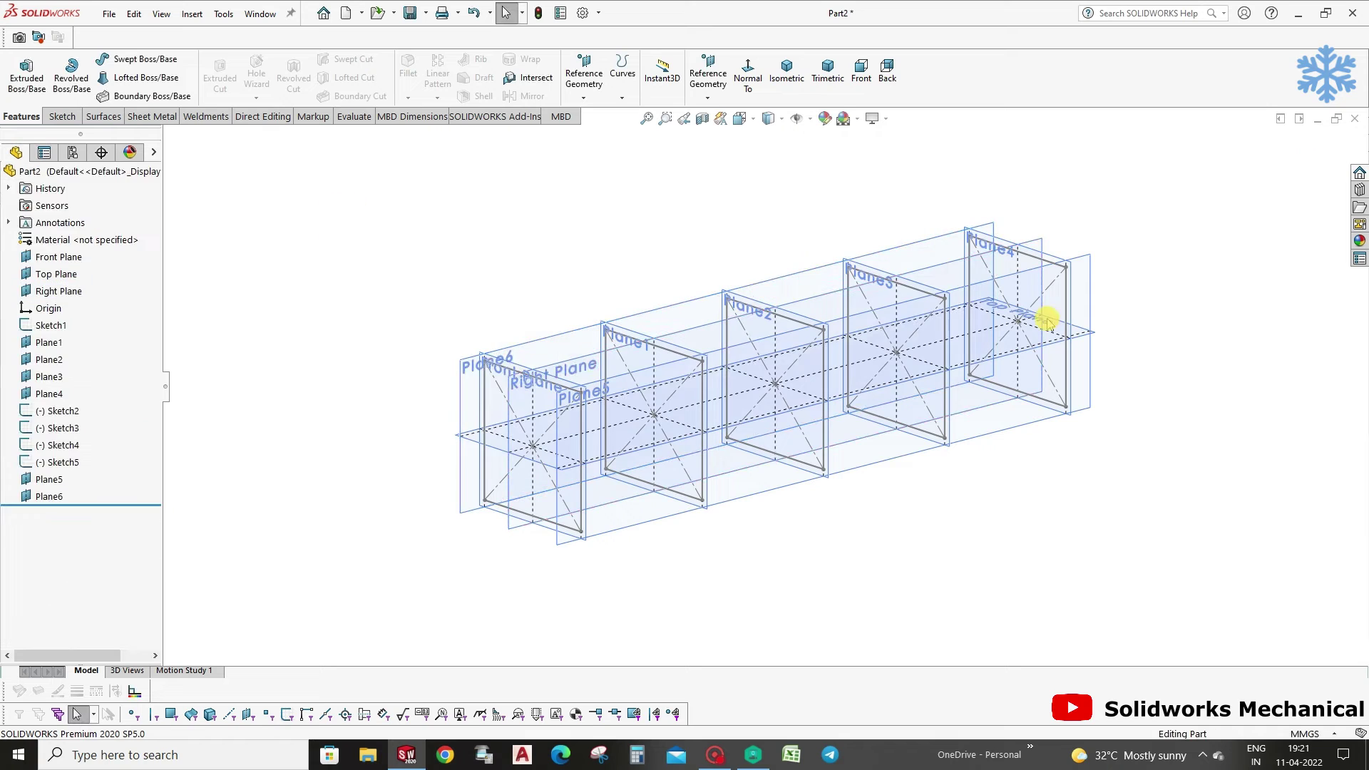
pyautogui.click(1080, 266)
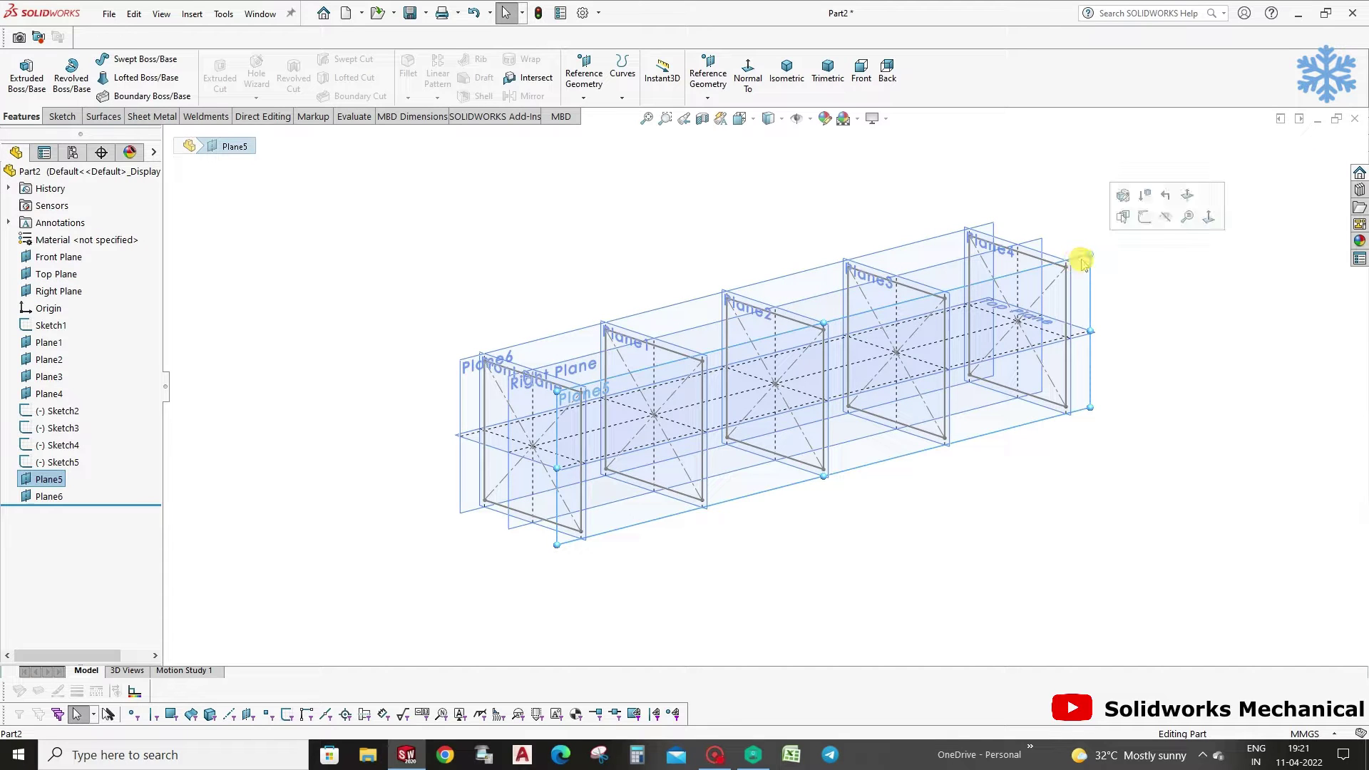
# Sketch two lengthwise rail lines across the square corners on Plane5.
pyautogui.click(1141, 221)
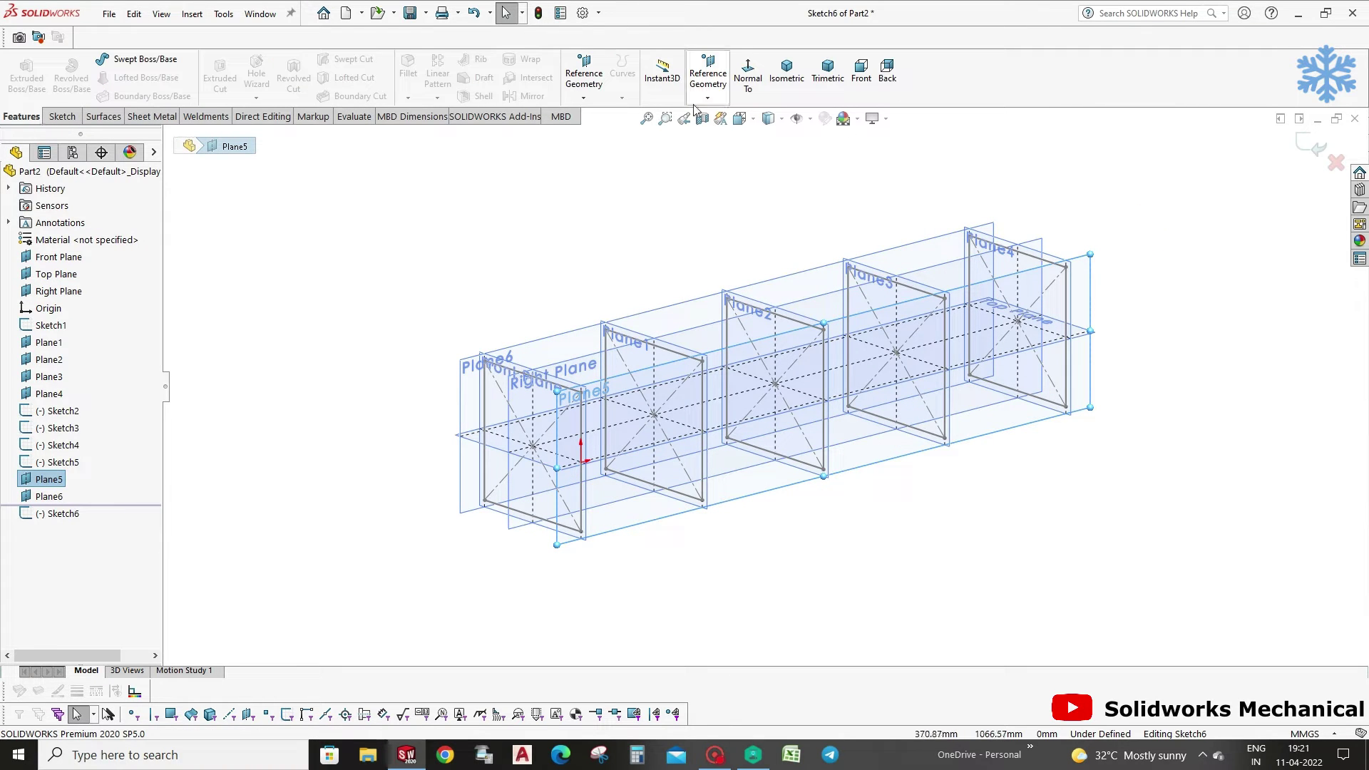
pyautogui.click(748, 89)
pyautogui.press('l')
pyautogui.scroll(-3, 581, 373)
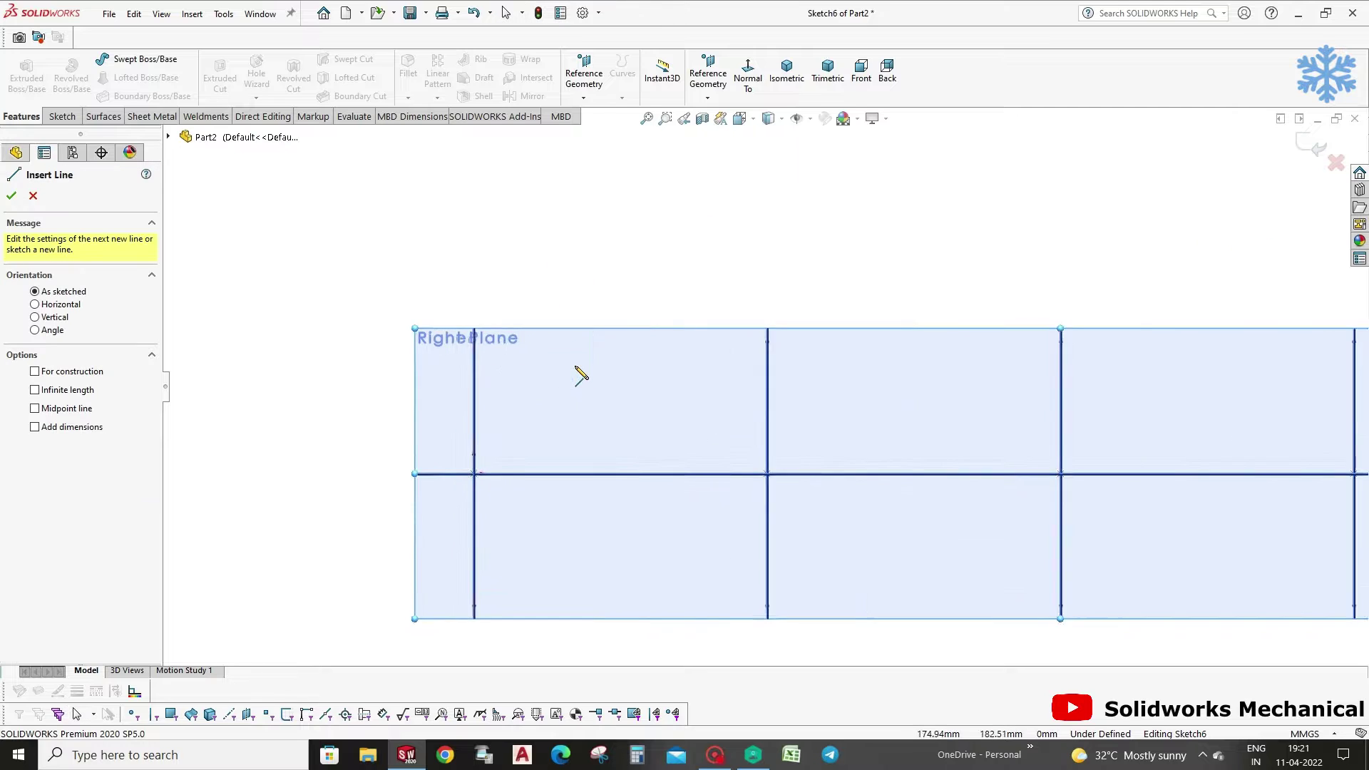
pyautogui.scroll(-2, 467, 332)
pyautogui.click(467, 338)
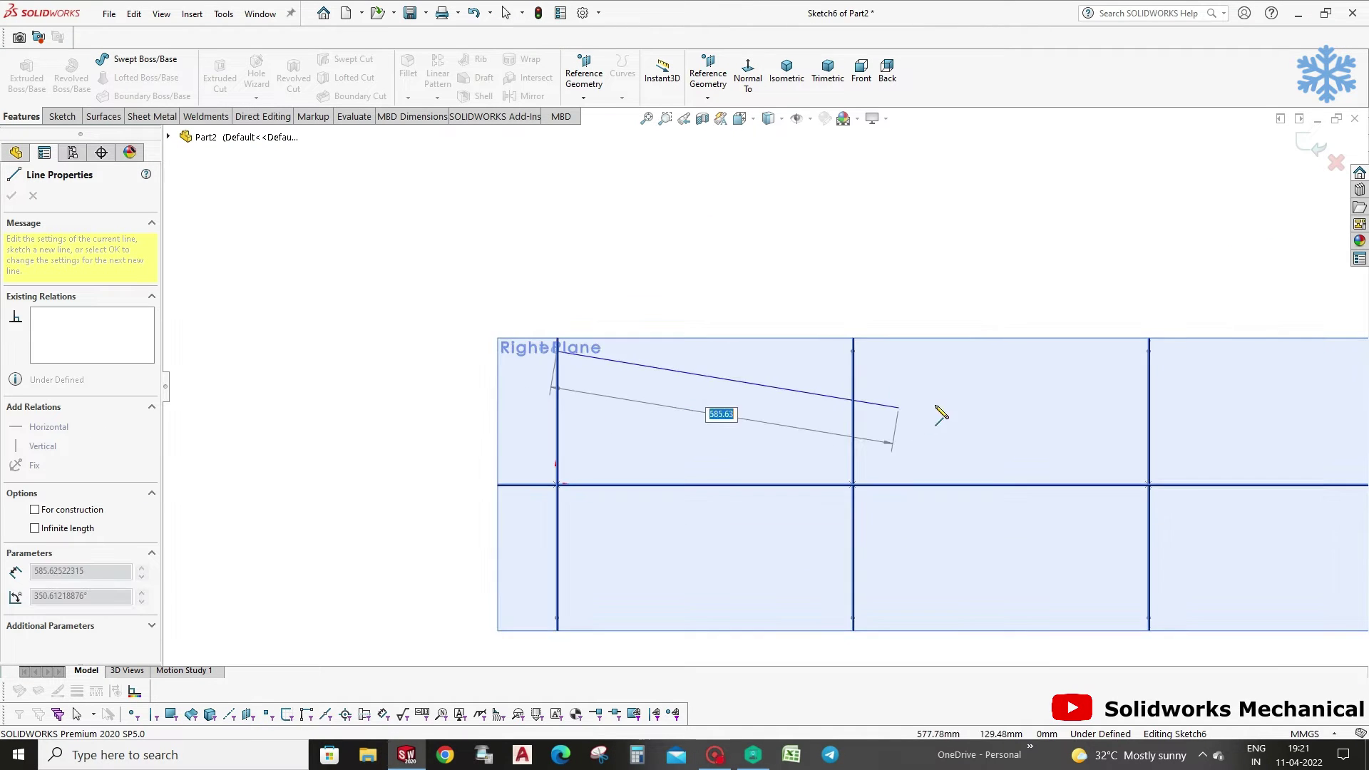
pyautogui.scroll(3, 941, 413)
pyautogui.click(1108, 349)
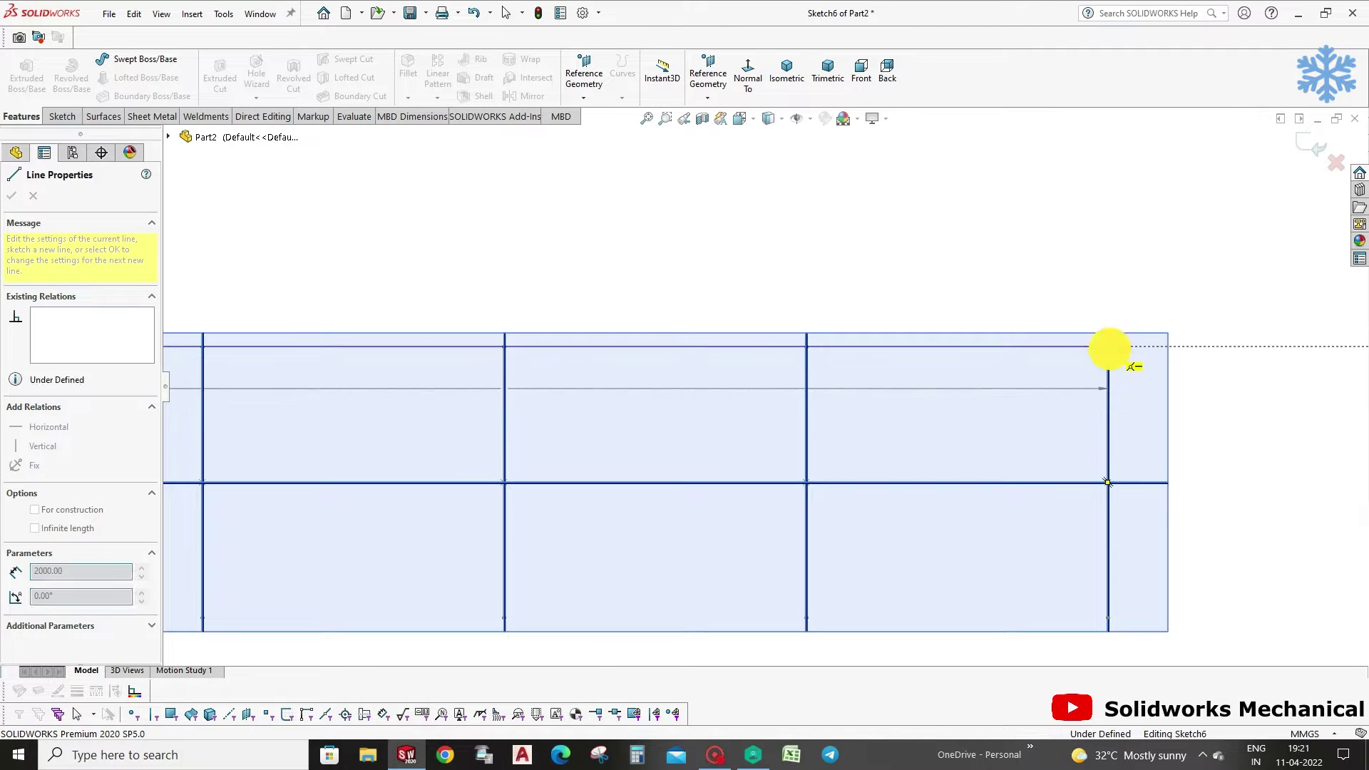
pyautogui.scroll(-4, 1101, 385)
pyautogui.press('Escape')
pyautogui.press('l')
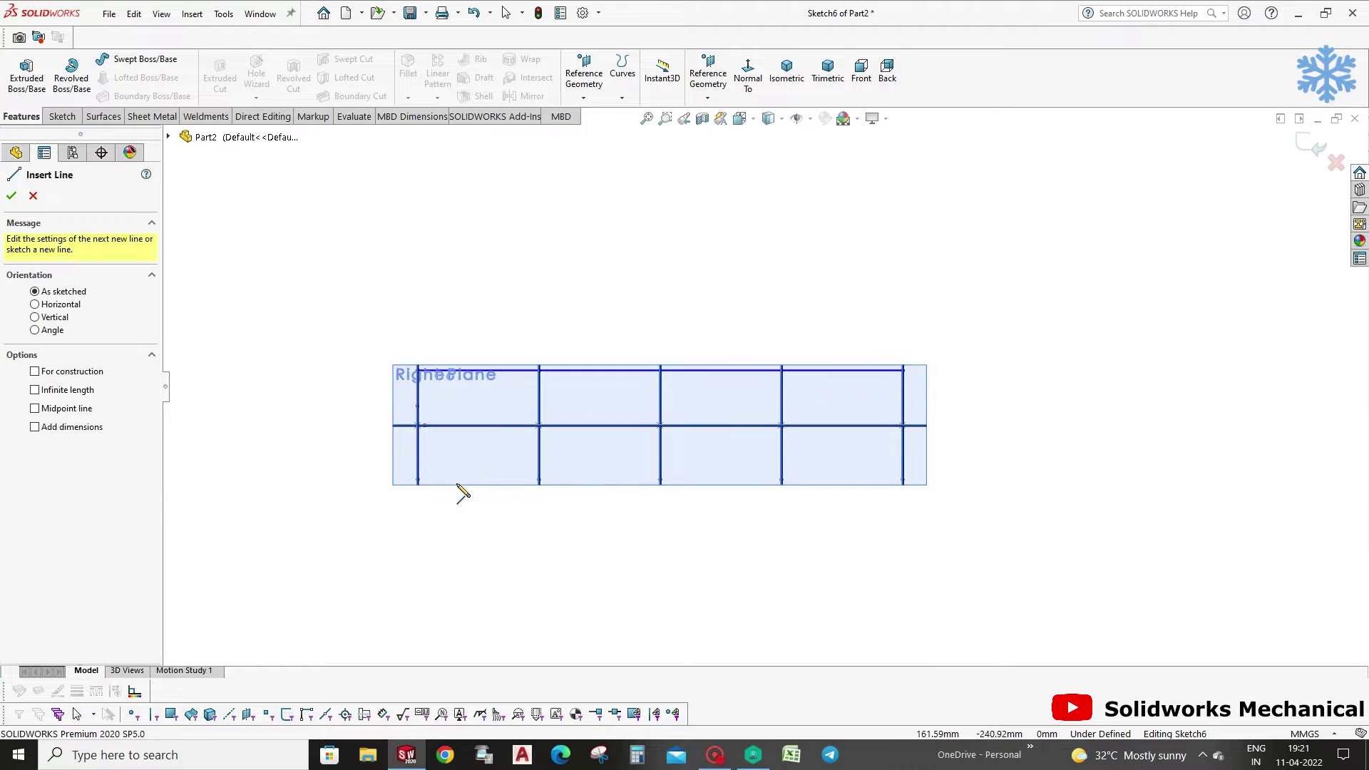
pyautogui.scroll(-2, 457, 488)
pyautogui.click(439, 476)
pyautogui.click(1140, 472)
pyautogui.press('Escape')
# Dimension the rail spacing to 225.00 and exit Sketch6.
pyautogui.rightClick(1105, 351)
pyautogui.click(1051, 400)
pyautogui.press('d')
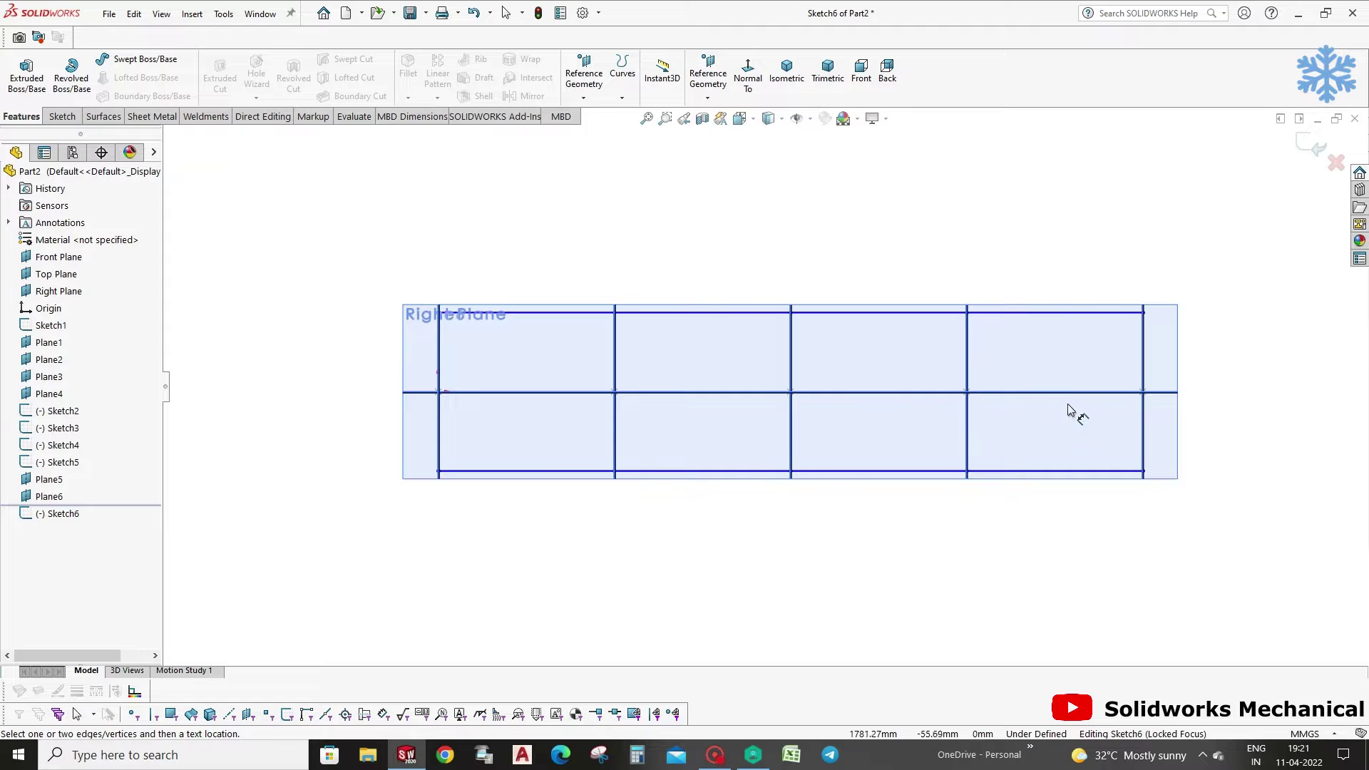
pyautogui.click(1072, 470)
pyautogui.click(1069, 443)
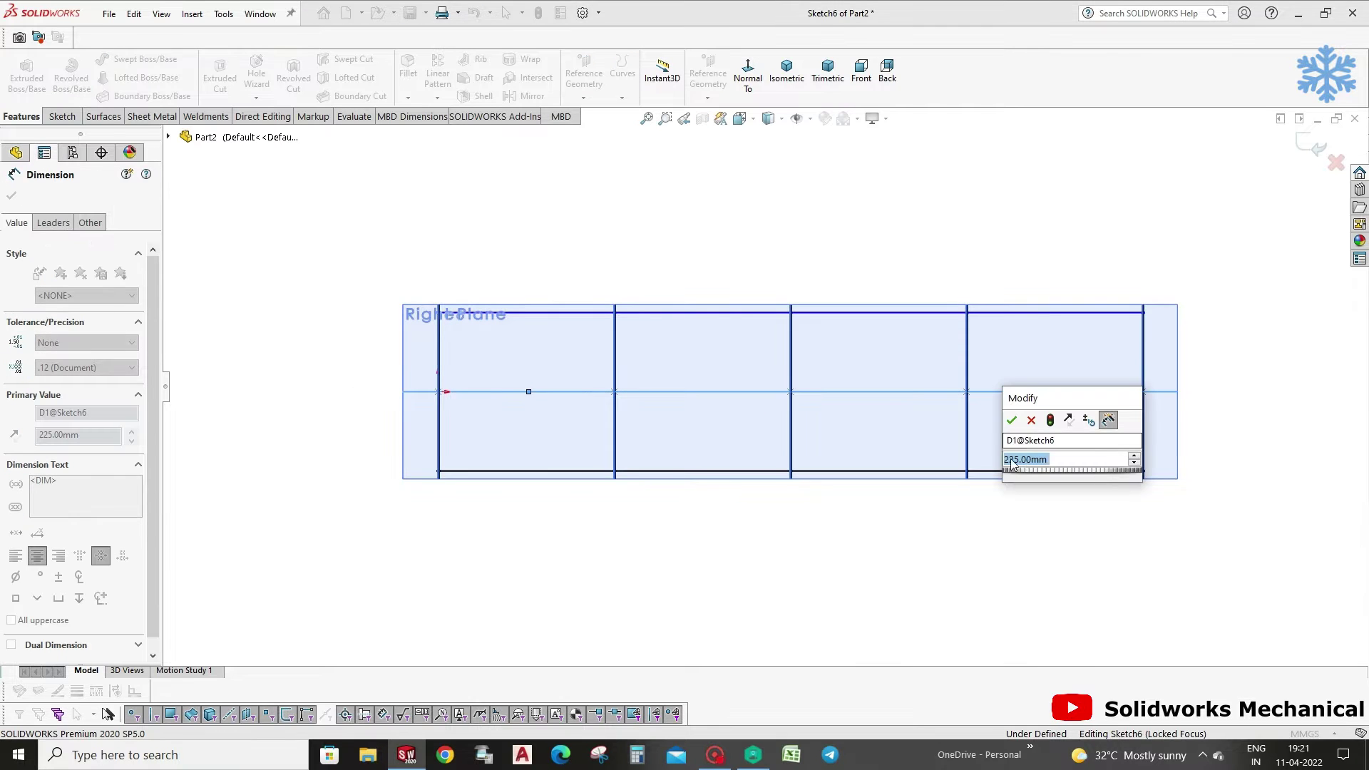
pyautogui.click(1011, 420)
pyautogui.click(998, 312)
pyautogui.click(1005, 391)
pyautogui.click(1007, 361)
pyautogui.click(1069, 253)
pyautogui.moveTo(1070, 254); pyautogui.dragTo(1130, 321, button='middle')
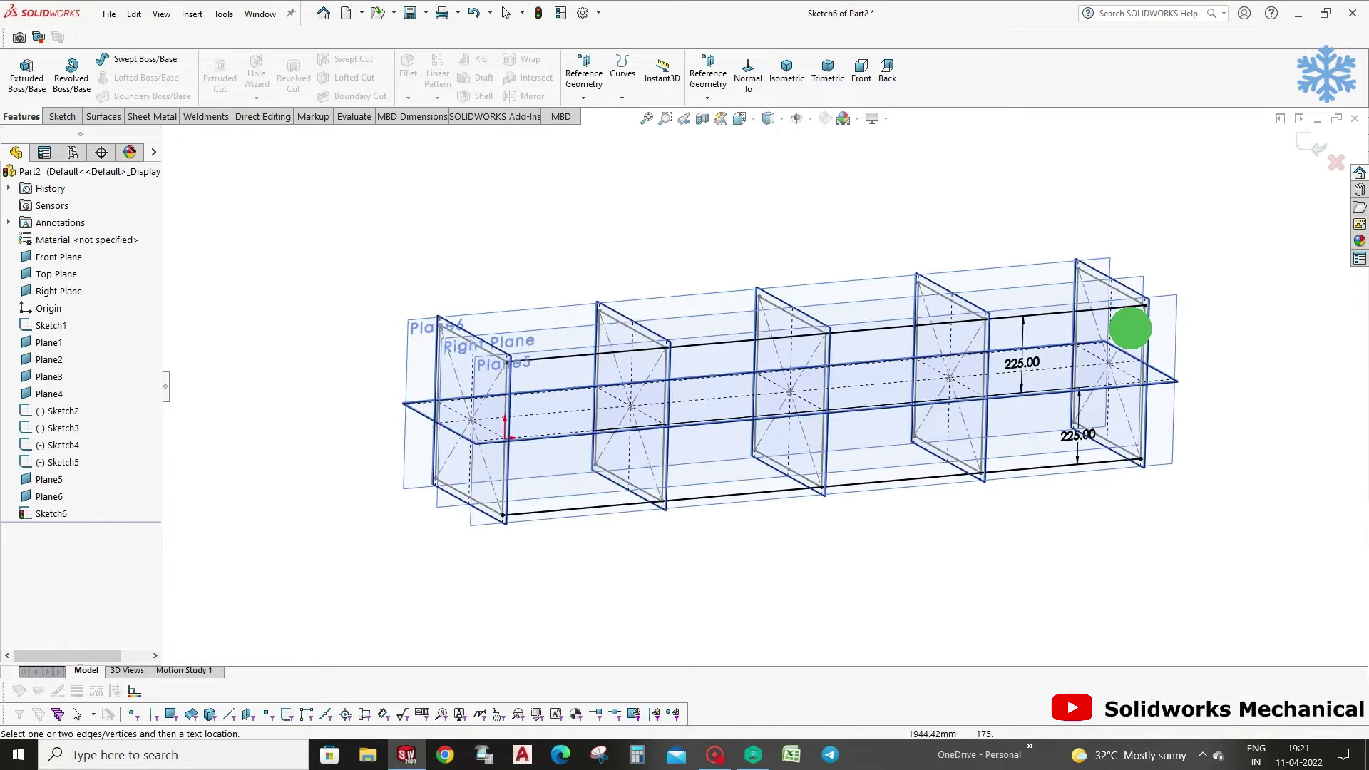
pyautogui.click(1310, 146)
# Keep the Sketch6 name and select Plane6 for the rear rails.
pyautogui.click(53, 513)
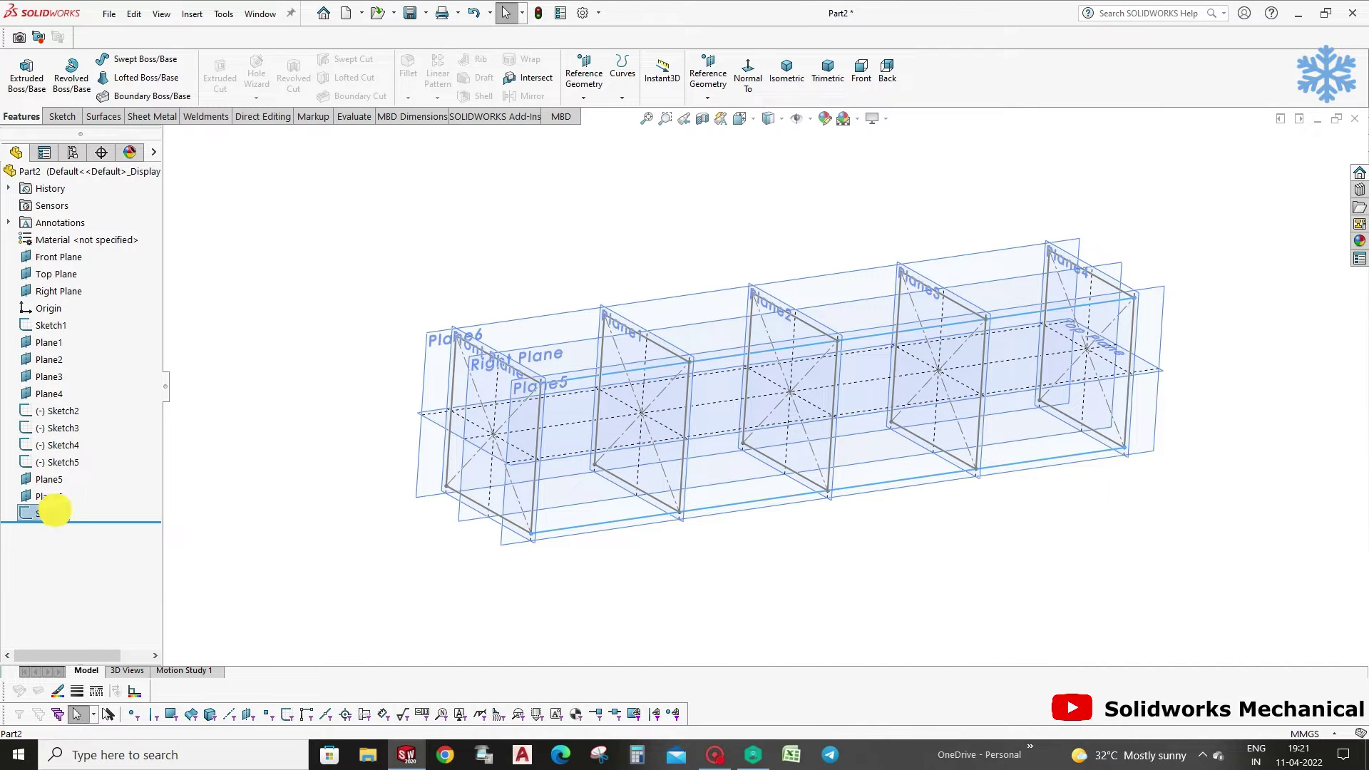
pyautogui.press('Return')
pyautogui.click(61, 515)
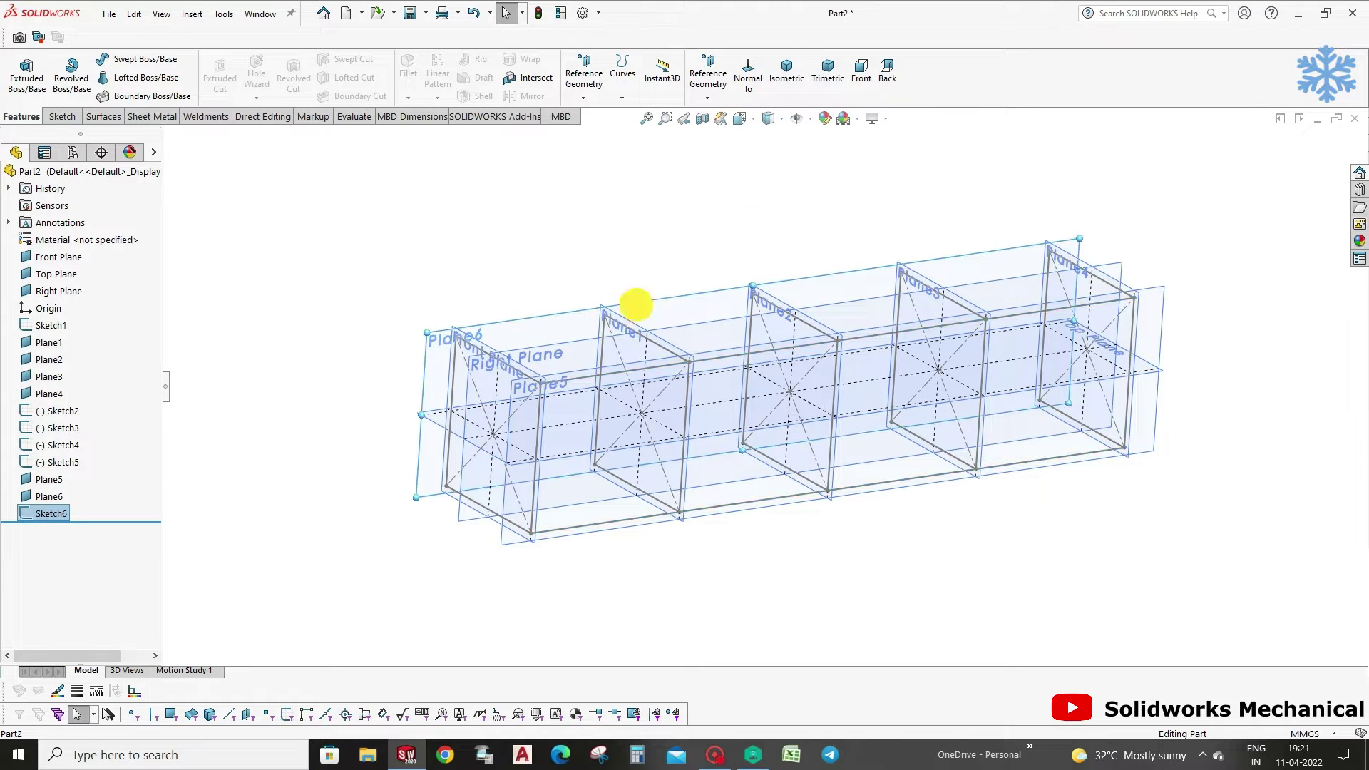
pyautogui.click(641, 299)
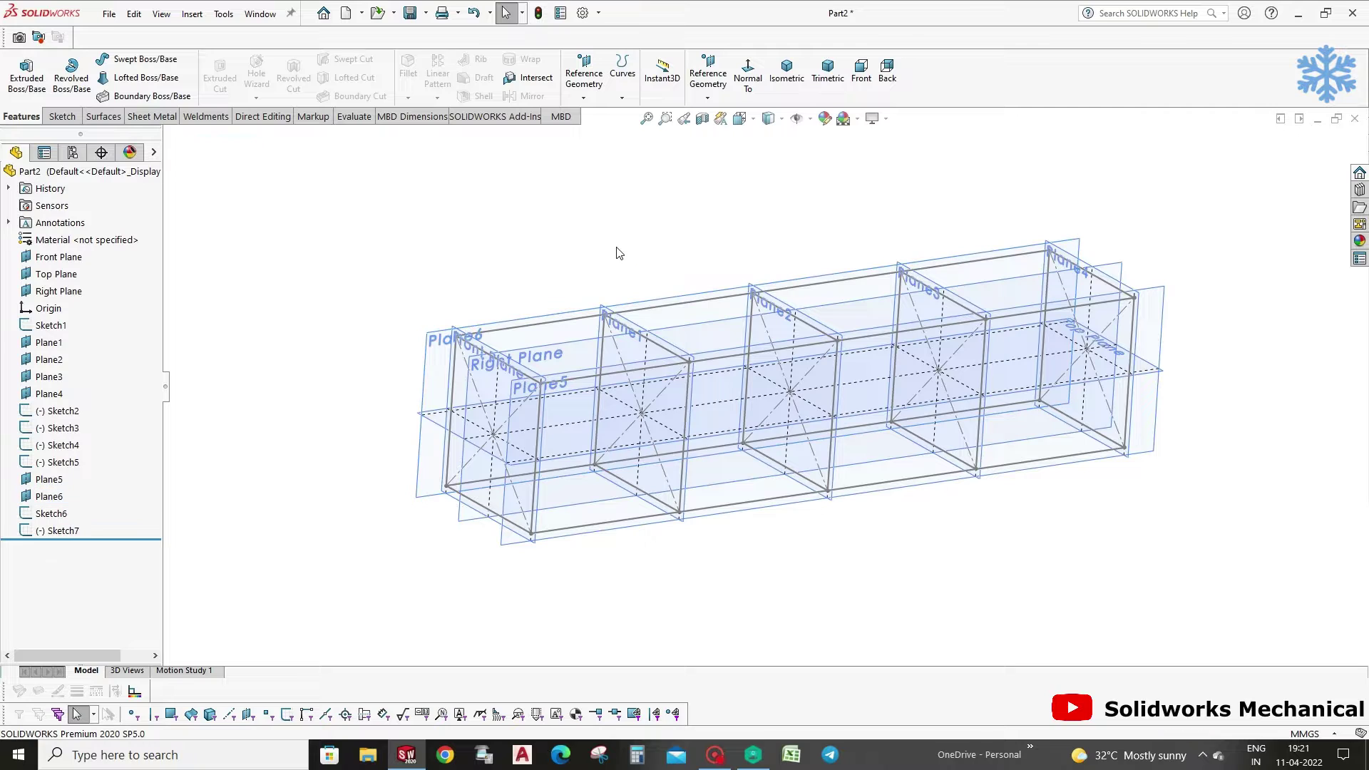
pyautogui.scroll(2, 619, 253)
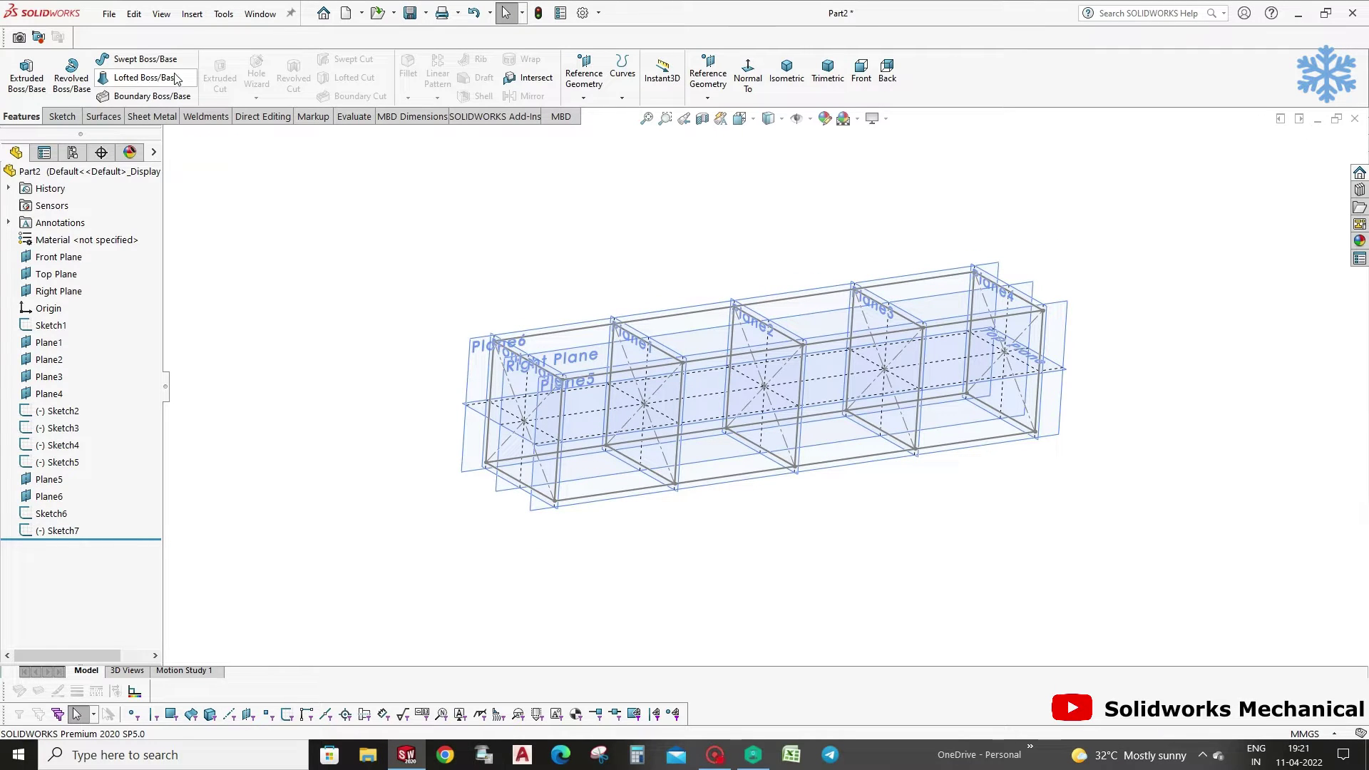
pyautogui.click(192, 14)
pyautogui.moveTo(223, 259)
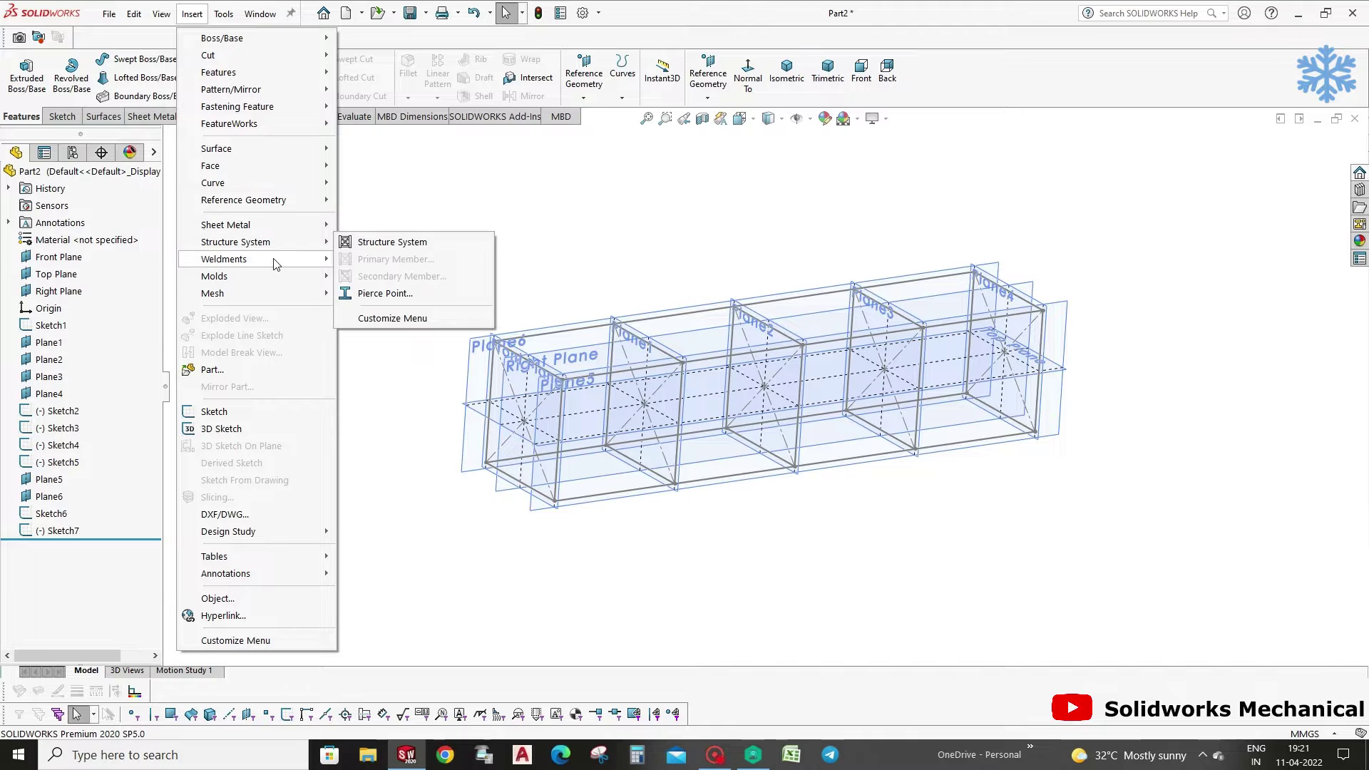
# Choose ISO pipe 33.7 x 4.0 and select the four long rails as Group 1.
pyautogui.click(364, 277)
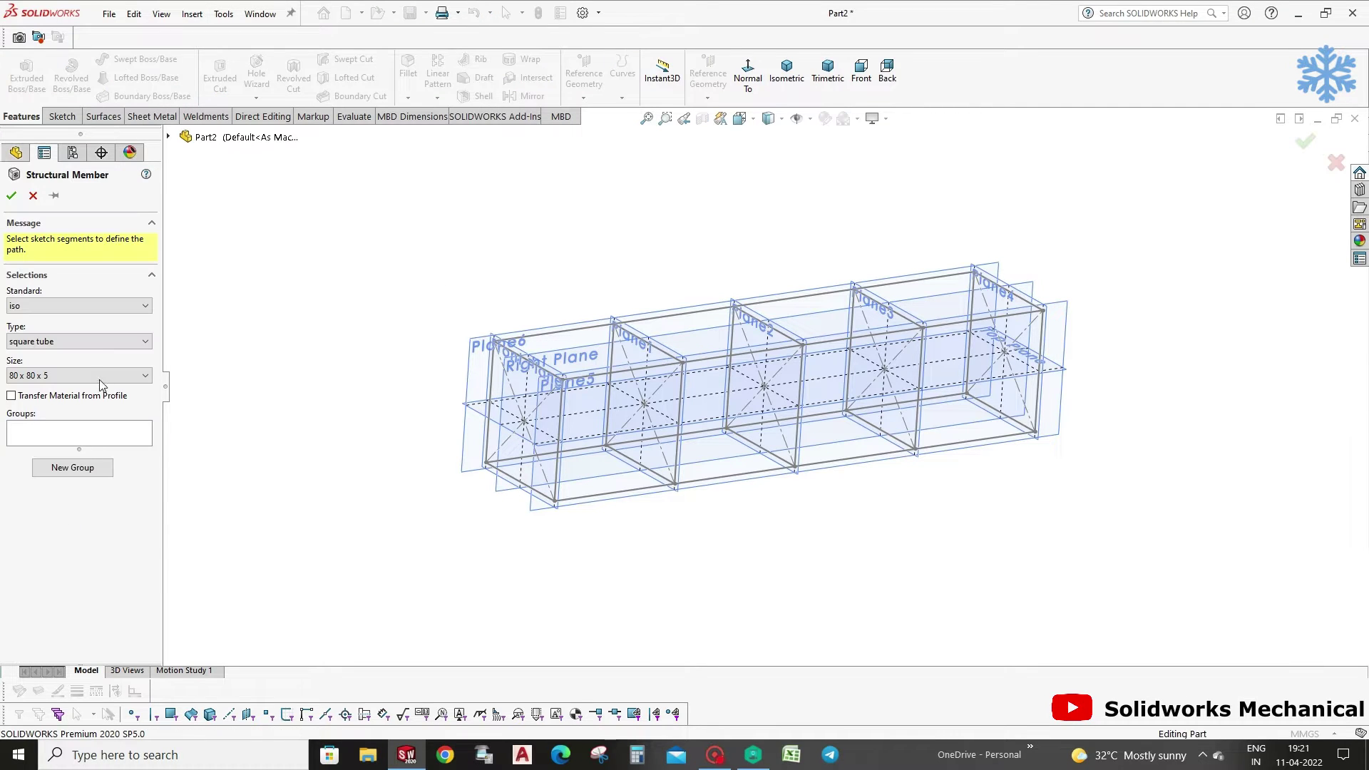
pyautogui.click(92, 370)
pyautogui.click(83, 360)
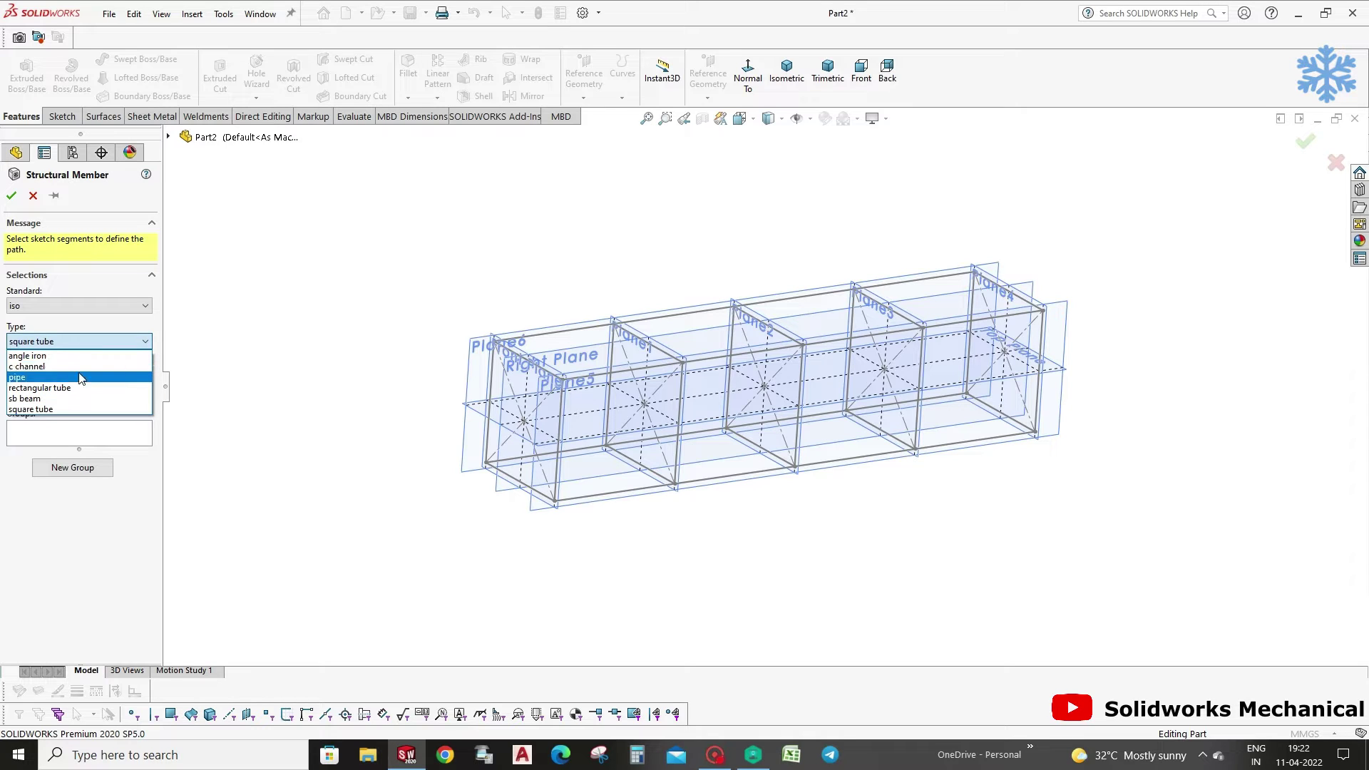
pyautogui.click(42, 376)
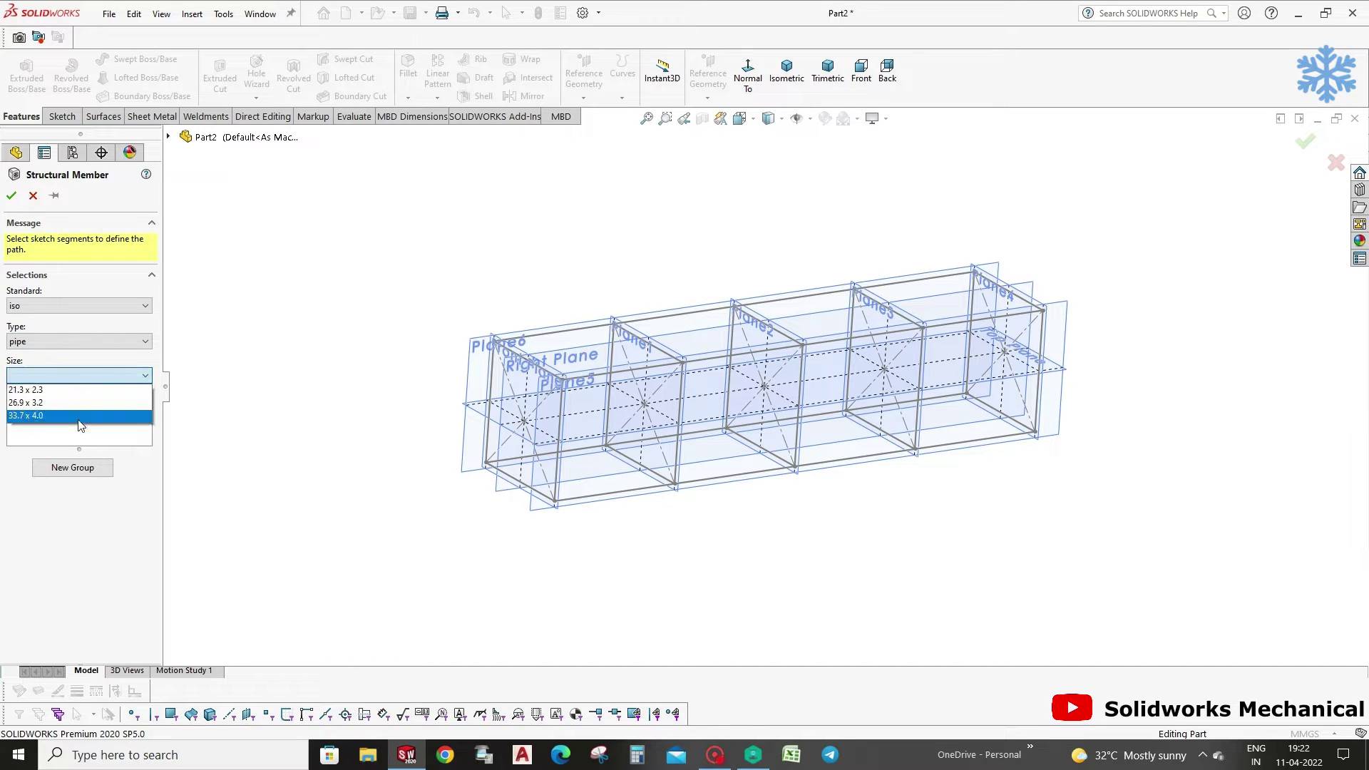
pyautogui.click(79, 416)
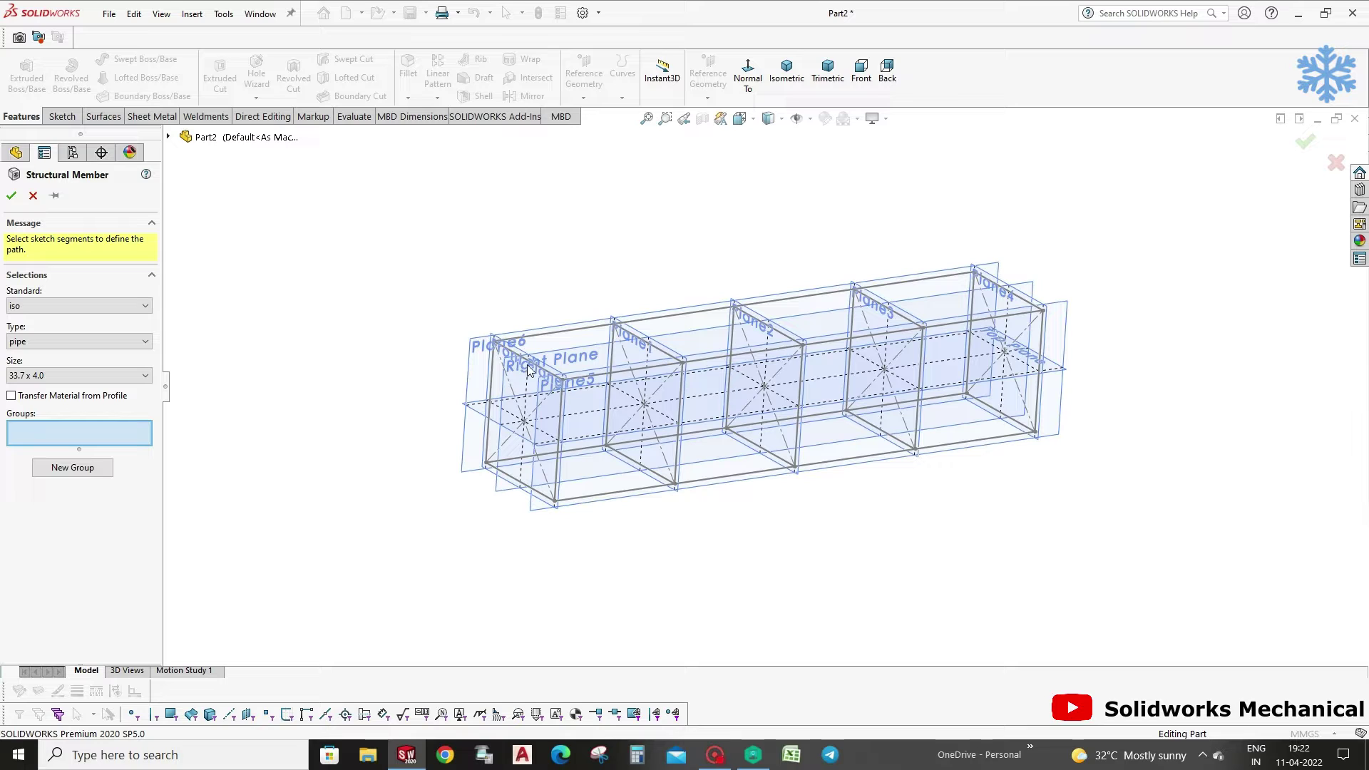
pyautogui.click(612, 371)
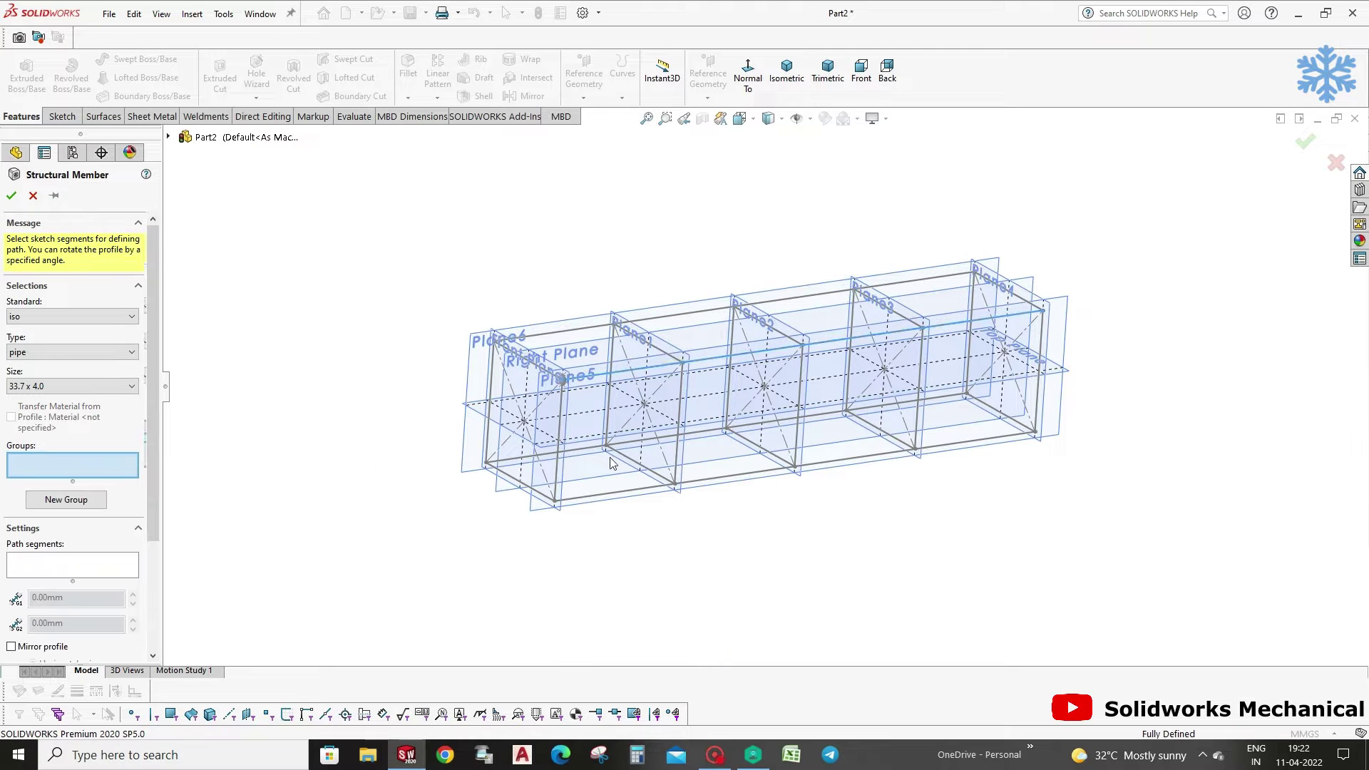
pyautogui.click(600, 495)
pyautogui.click(568, 329)
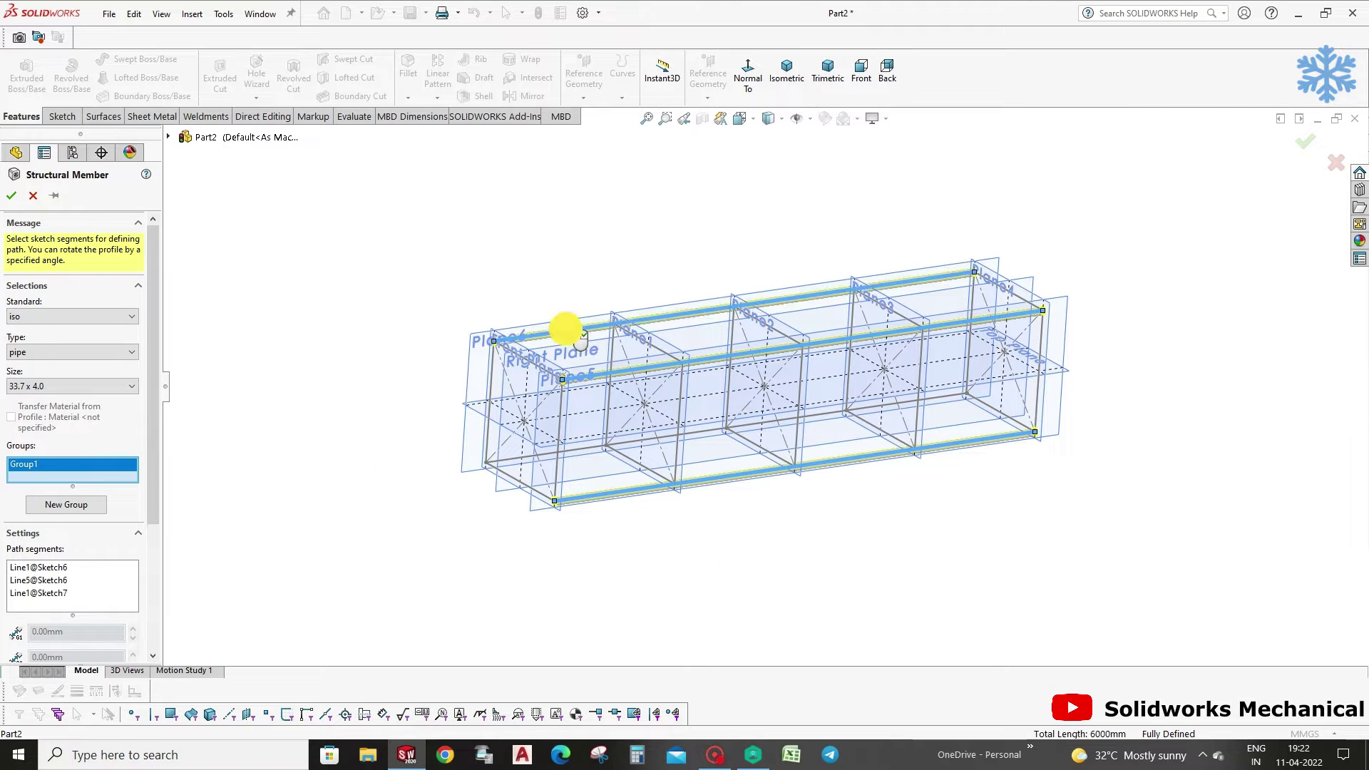
pyautogui.click(580, 456)
# Add the end and Plane1–Plane4 uprights as a second group, removing two unwanted segments.
pyautogui.click(81, 502)
pyautogui.click(491, 385)
pyautogui.click(530, 363)
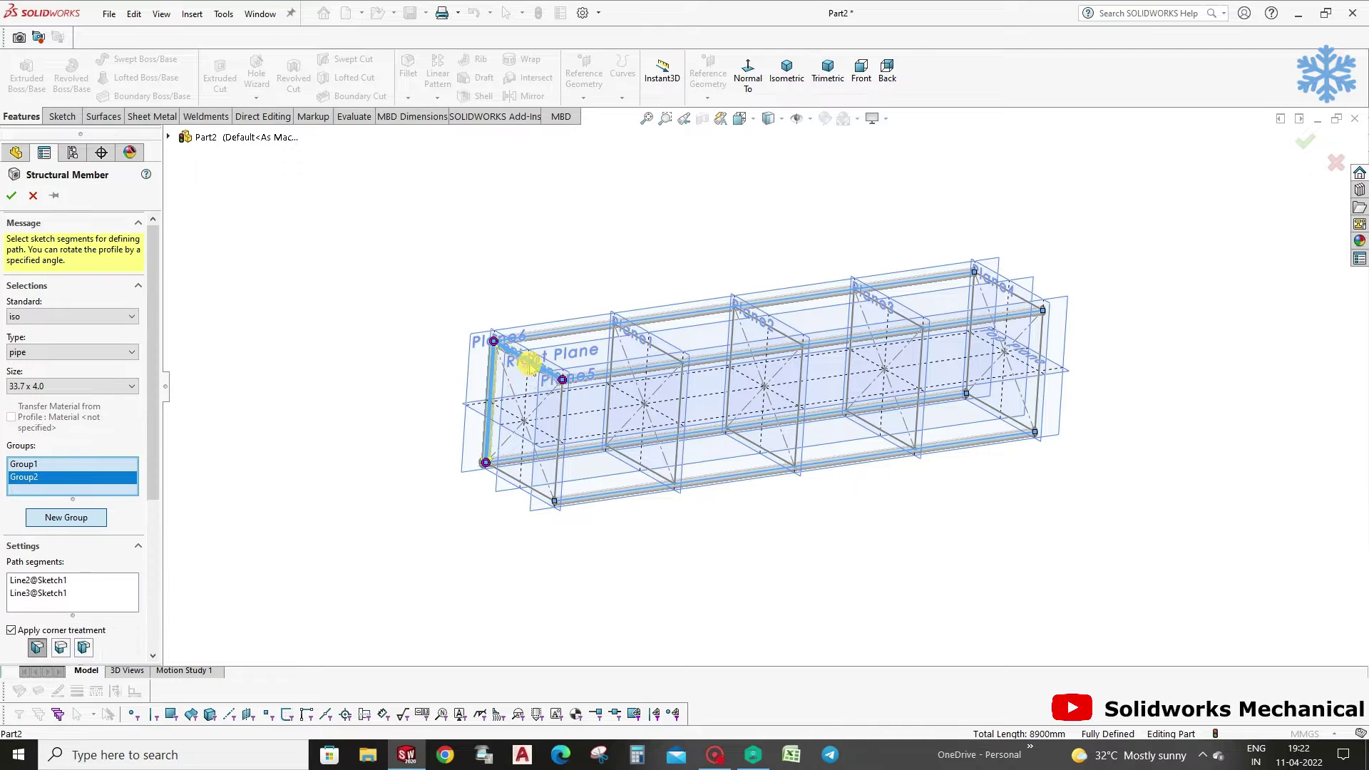
pyautogui.click(561, 410)
pyautogui.scroll(-2, 559, 381)
pyautogui.scroll(-3, 560, 381)
pyautogui.moveTo(648, 380); pyautogui.dragTo(660, 370, button='middle')
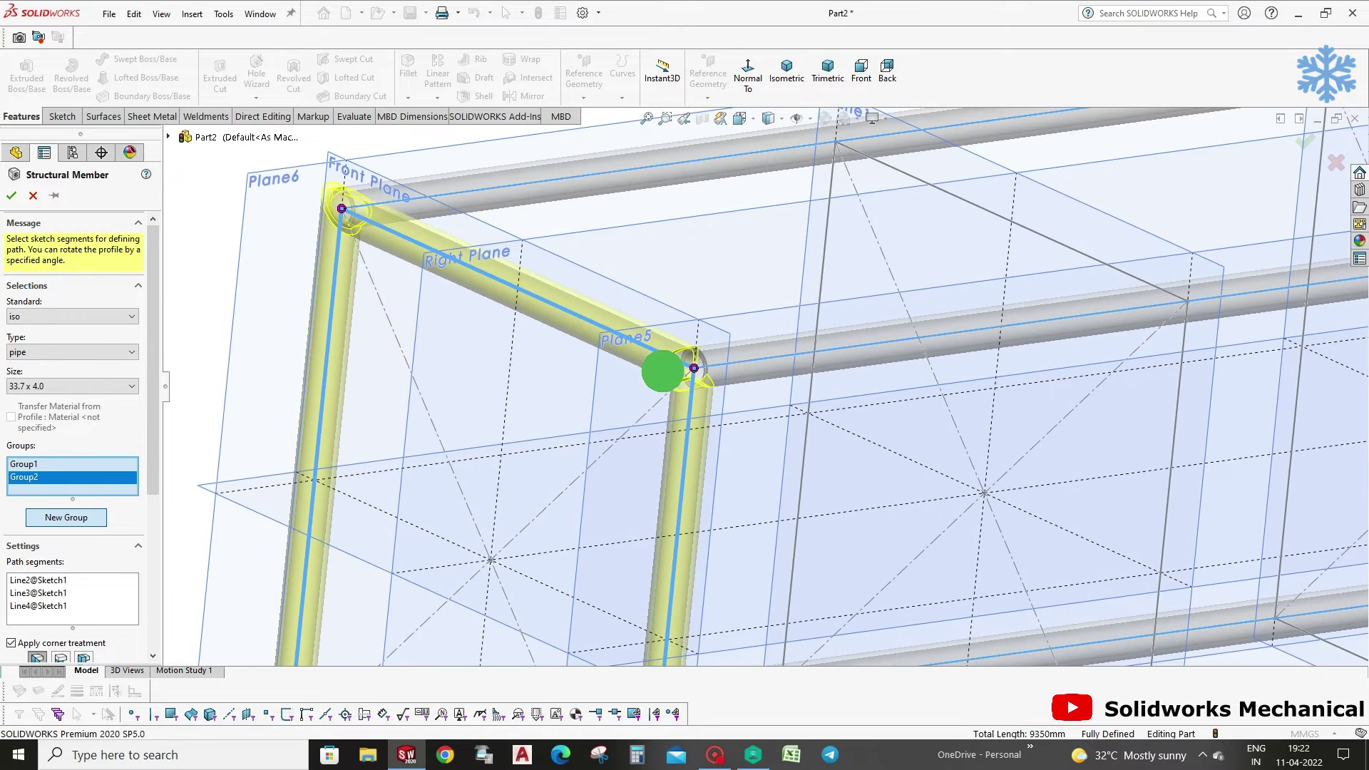
pyautogui.rightClick(63, 592)
pyautogui.click(96, 614)
pyautogui.rightClick(57, 593)
pyautogui.click(93, 625)
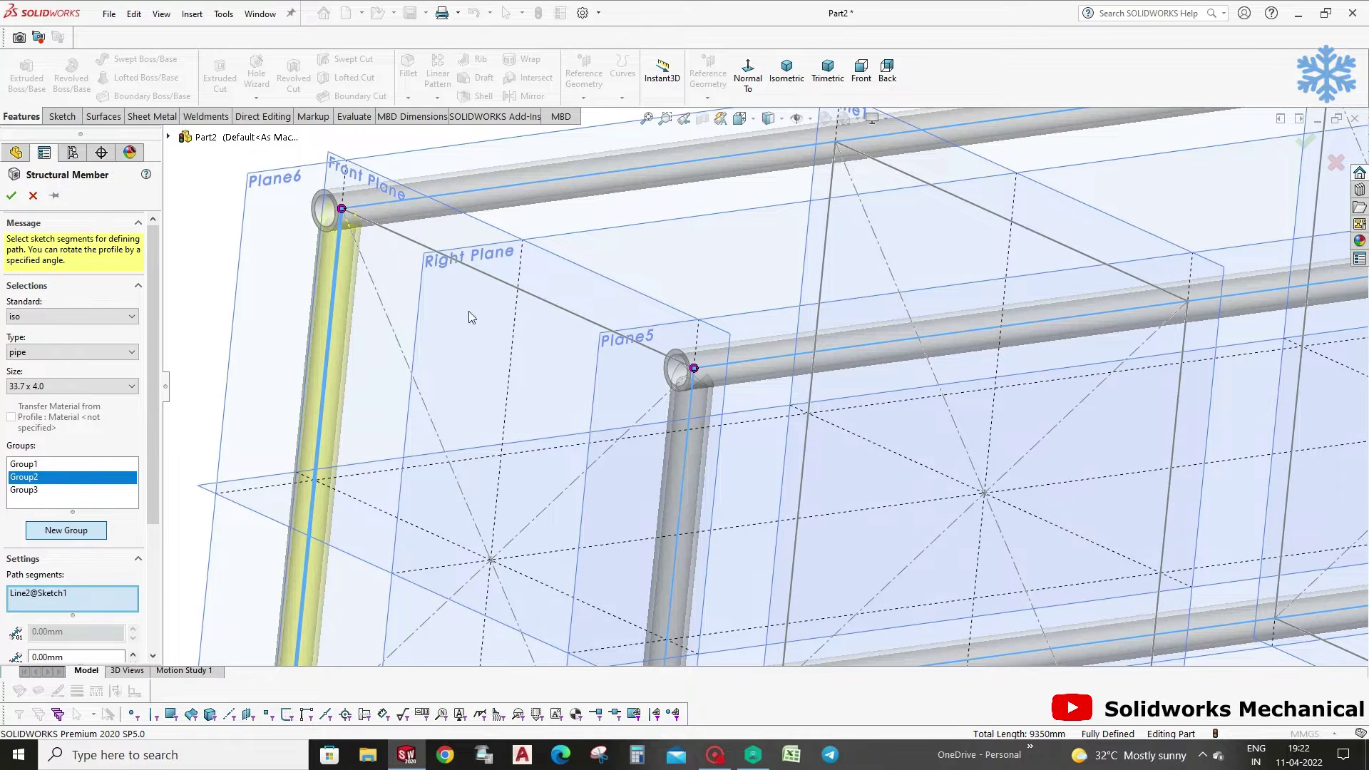
pyautogui.scroll(3, 833, 295)
pyautogui.click(800, 308)
pyautogui.scroll(2, 966, 314)
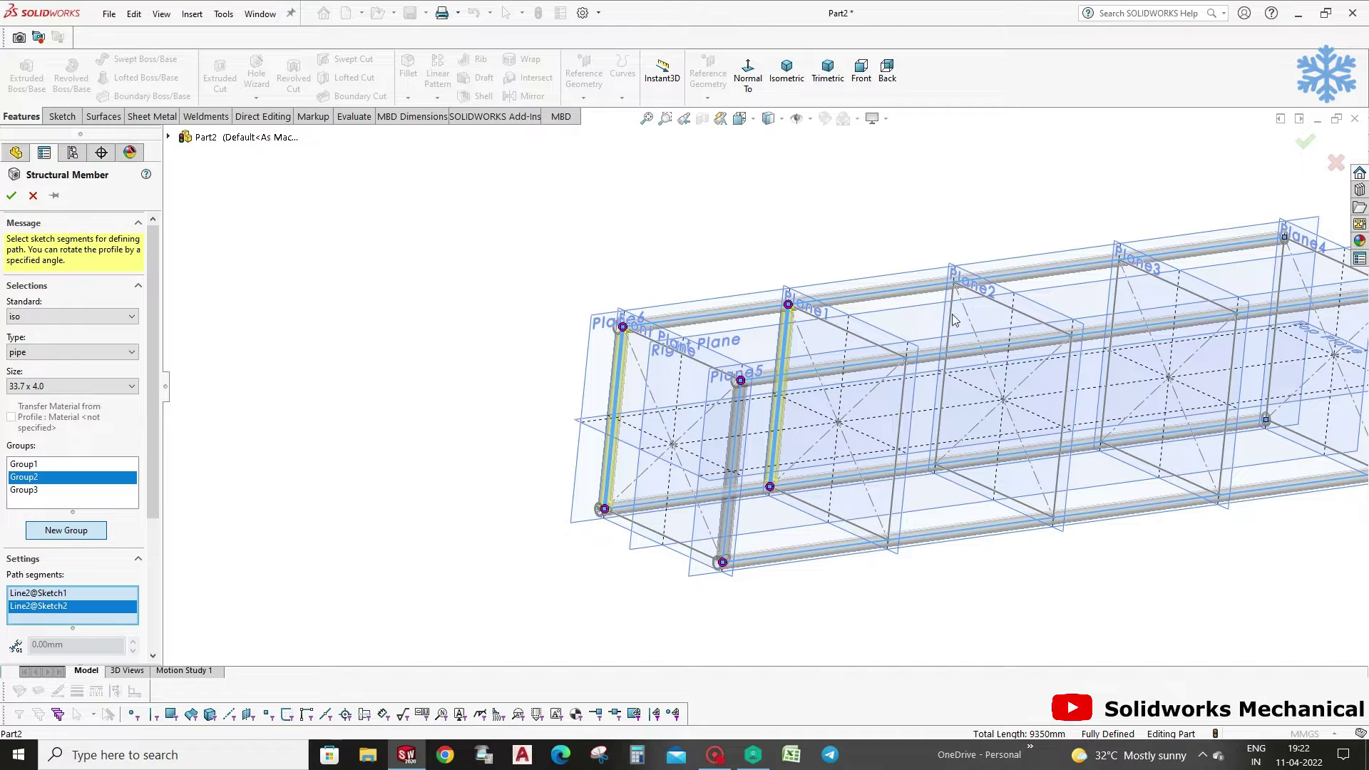
pyautogui.click(953, 320)
pyautogui.click(1115, 285)
pyautogui.click(1279, 274)
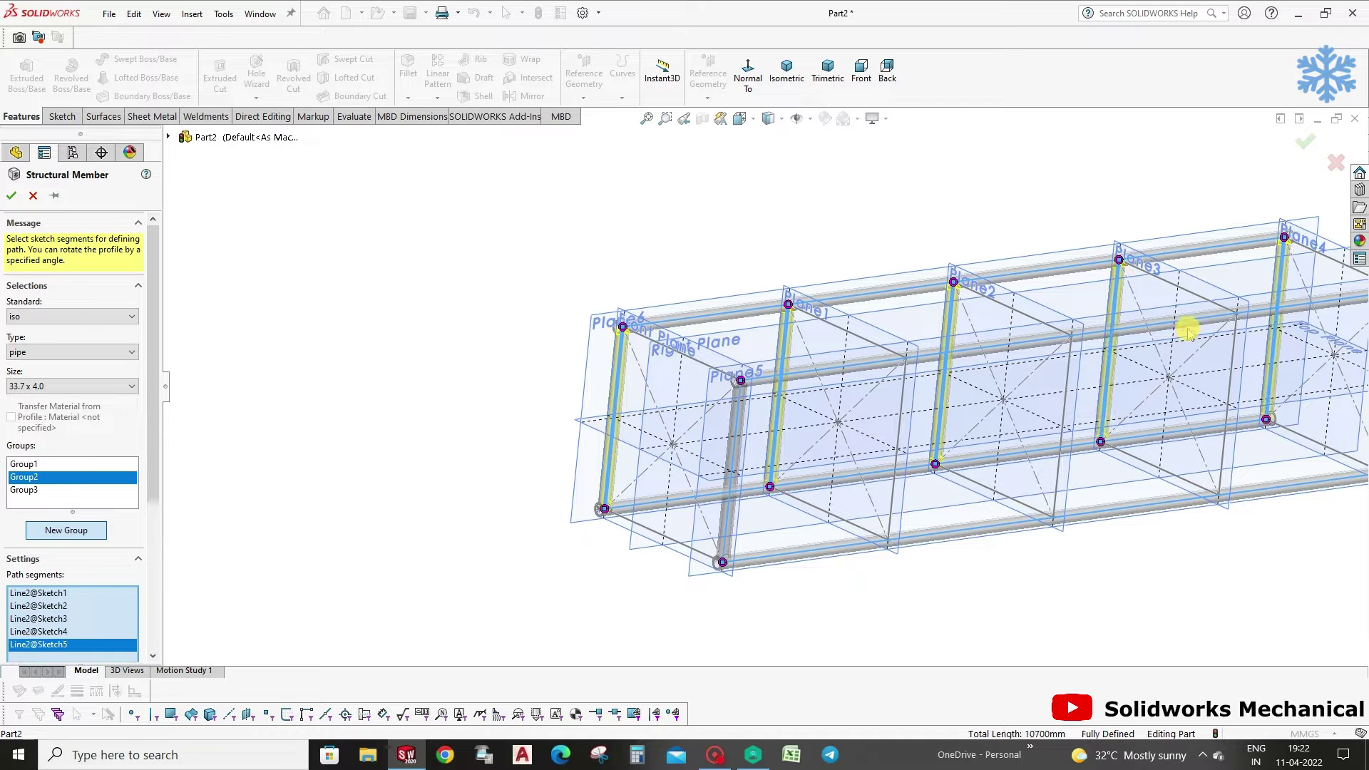
# Add the top cross pieces at the end and Plane1–Plane4 as another group.
pyautogui.click(85, 528)
pyautogui.click(683, 354)
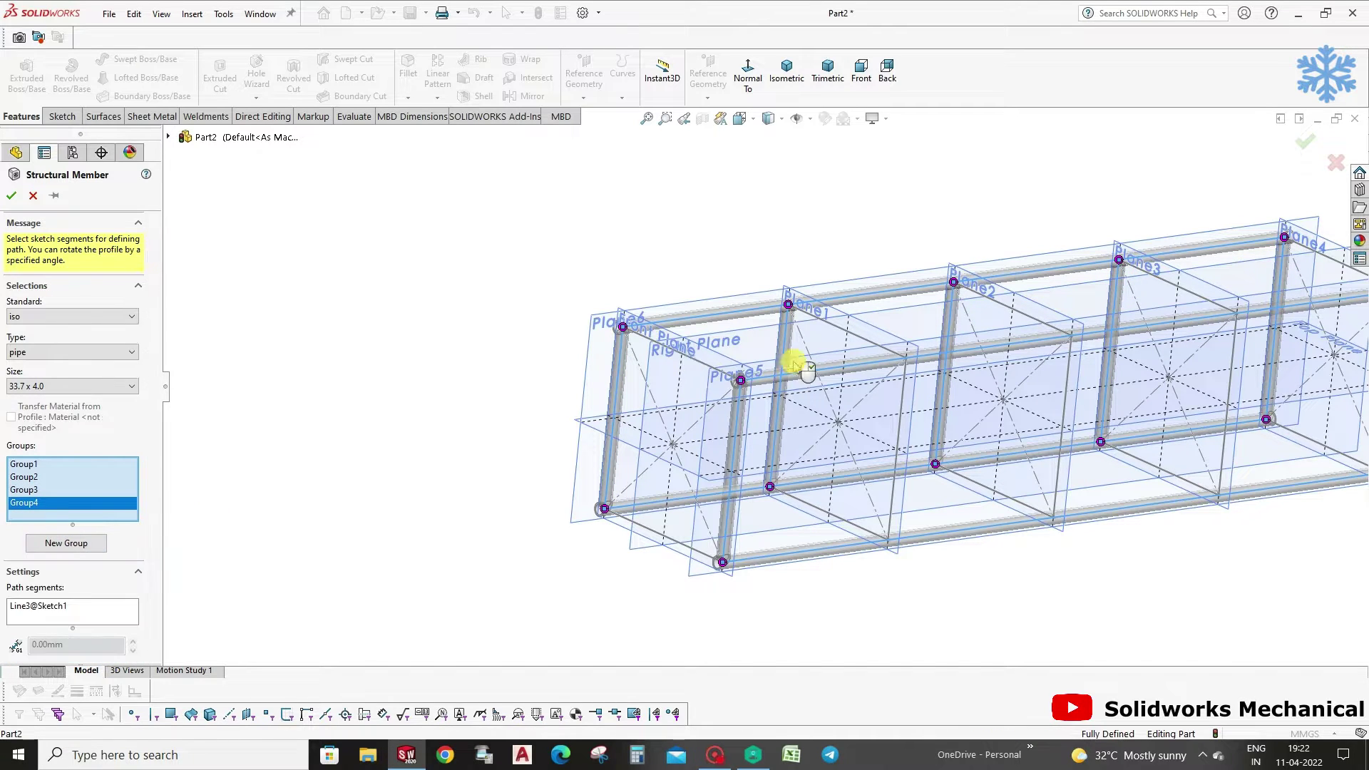
pyautogui.click(851, 331)
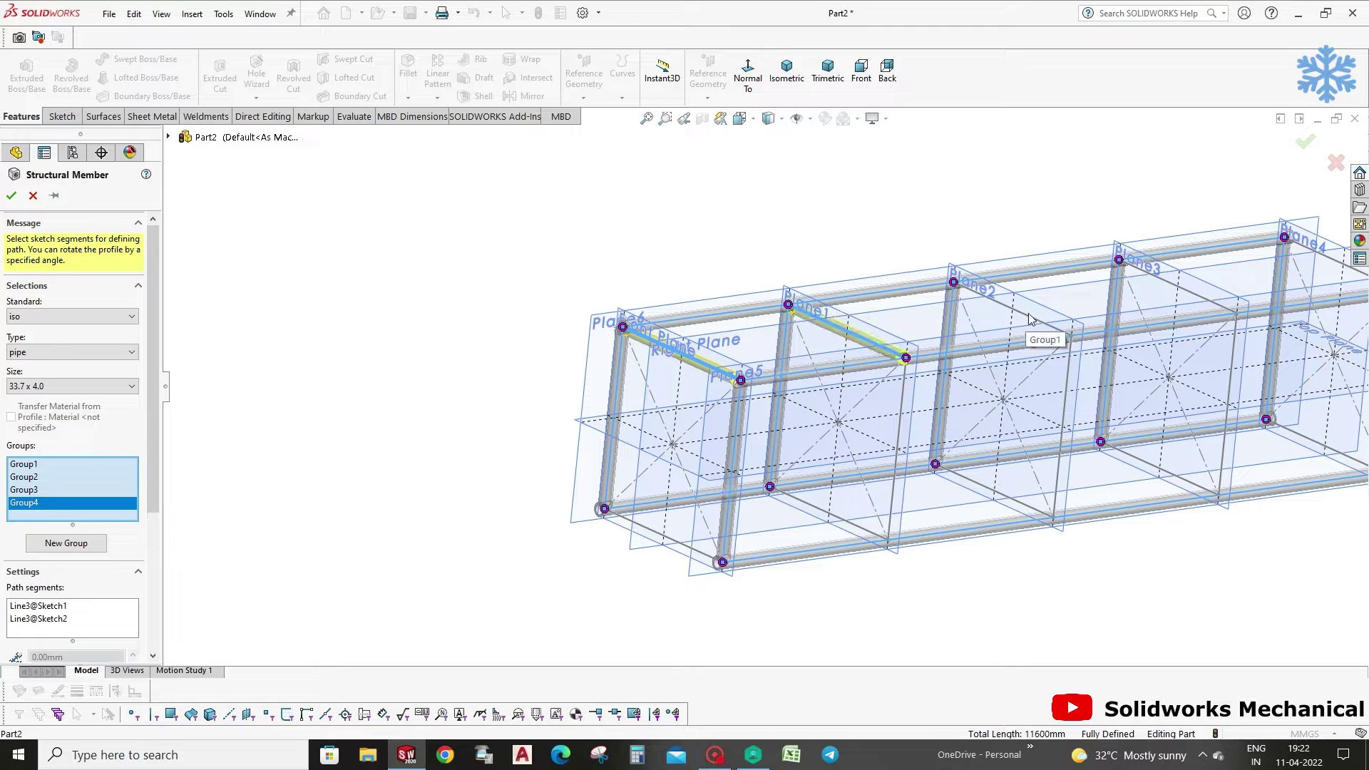
pyautogui.click(1028, 318)
pyautogui.click(1174, 285)
pyautogui.click(1320, 255)
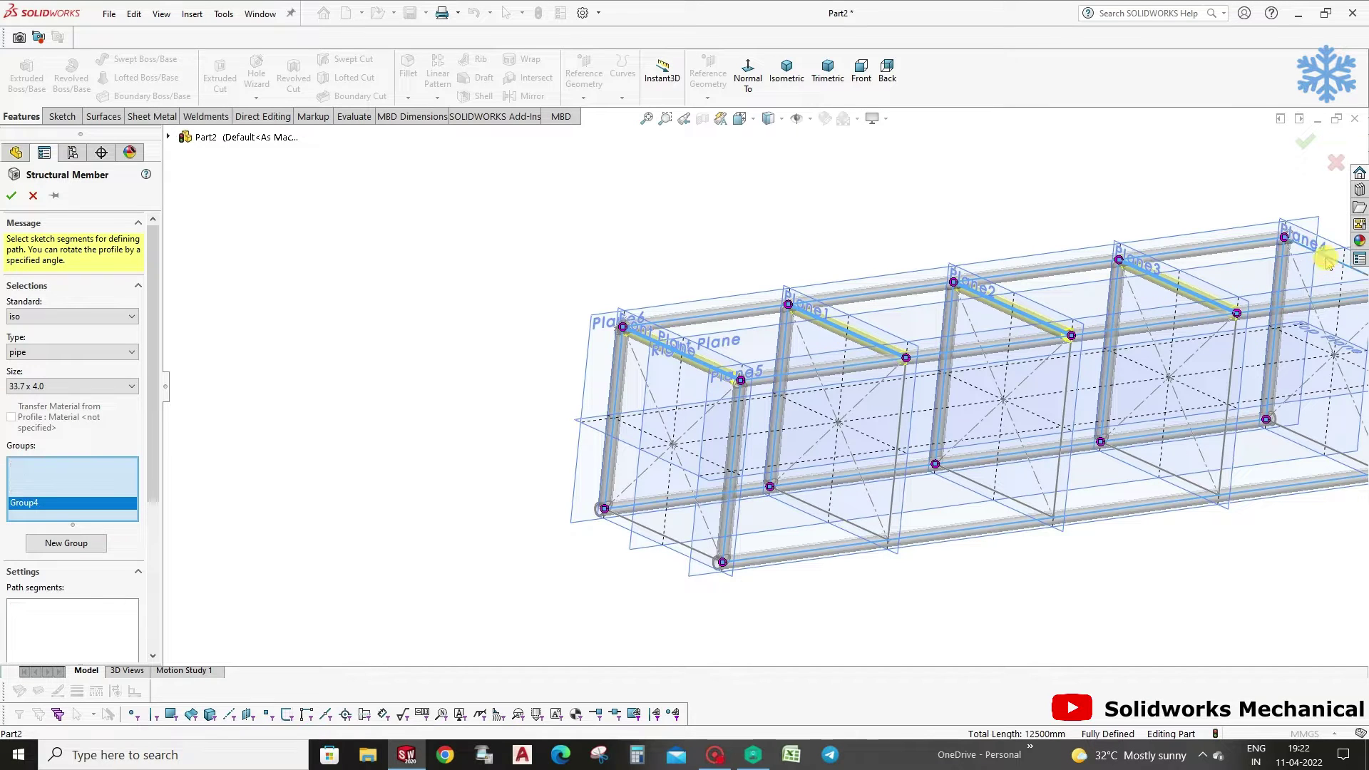
pyautogui.keyDown('ctrl'); pyautogui.moveTo(831, 214); pyautogui.dragTo(878, 361, button='middle'); pyautogui.keyUp('ctrl')
pyautogui.moveTo(602, 366); pyautogui.dragTo(575, 391, button='middle')
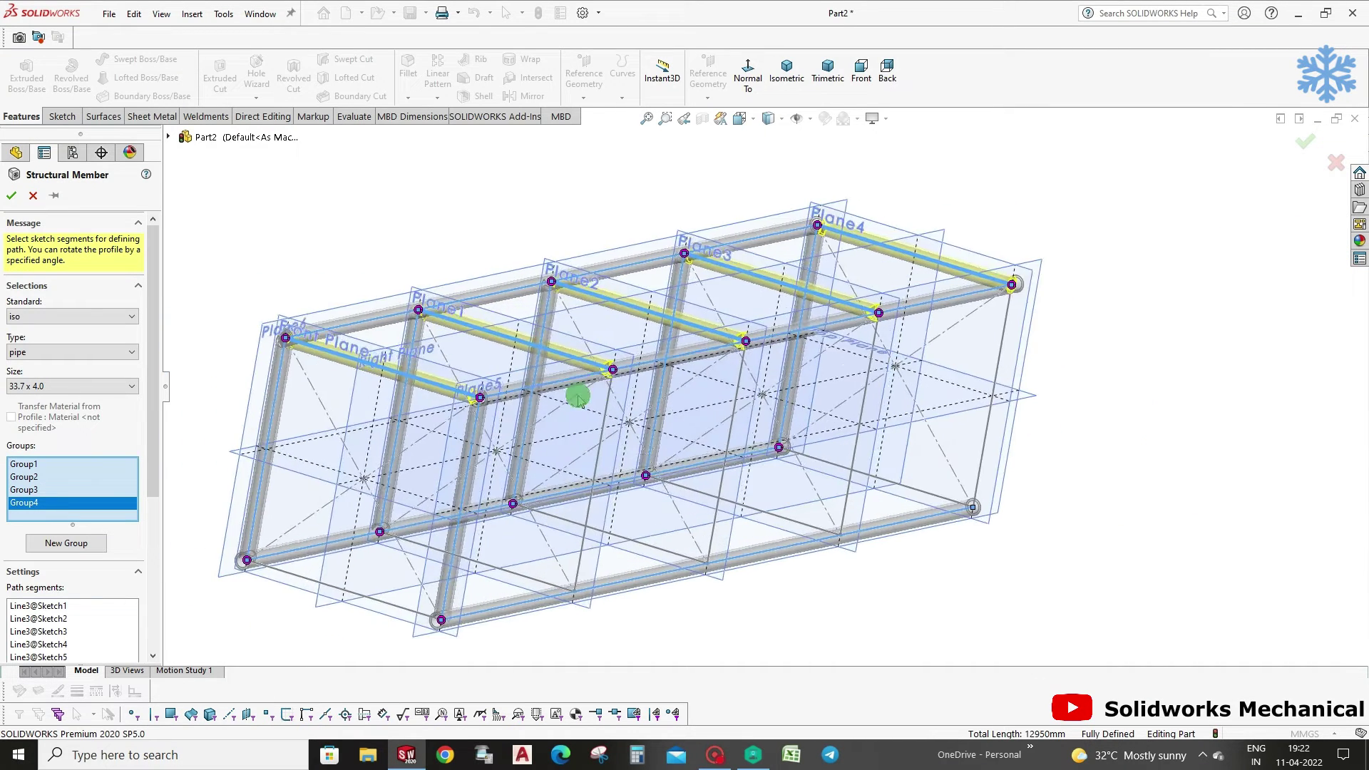
# Add the four back uprights as a final group and confirm the pipe members.
pyautogui.click(97, 546)
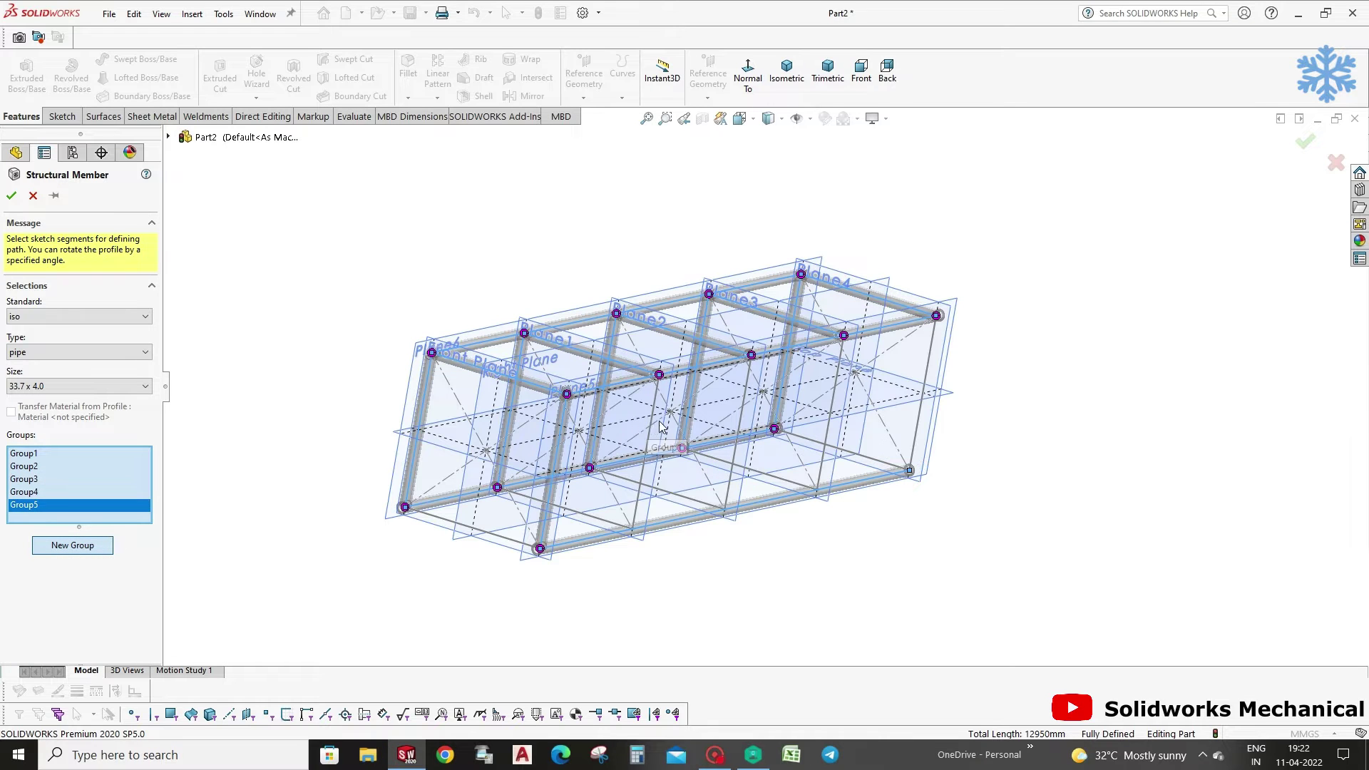
pyautogui.click(661, 426)
pyautogui.moveTo(663, 429); pyautogui.dragTo(681, 453, button='middle')
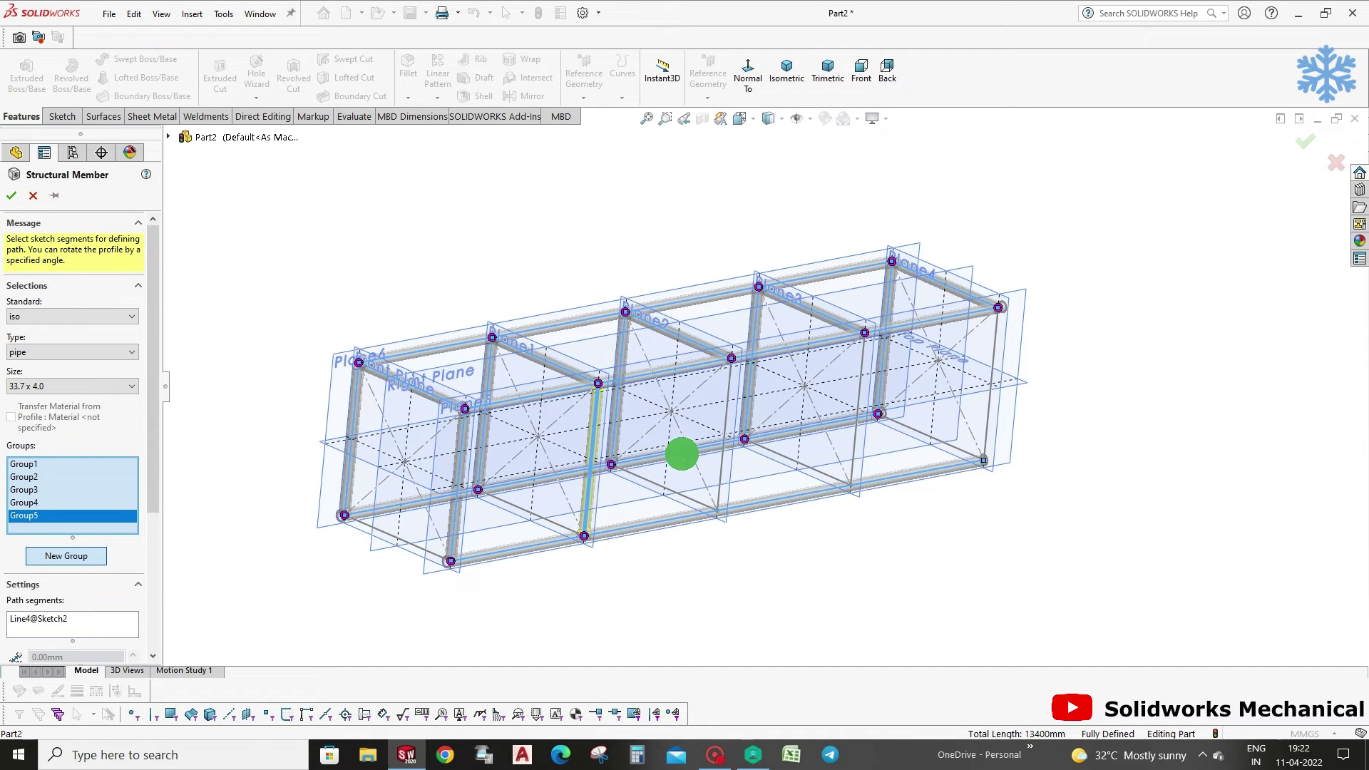
pyautogui.click(732, 436)
pyautogui.click(857, 442)
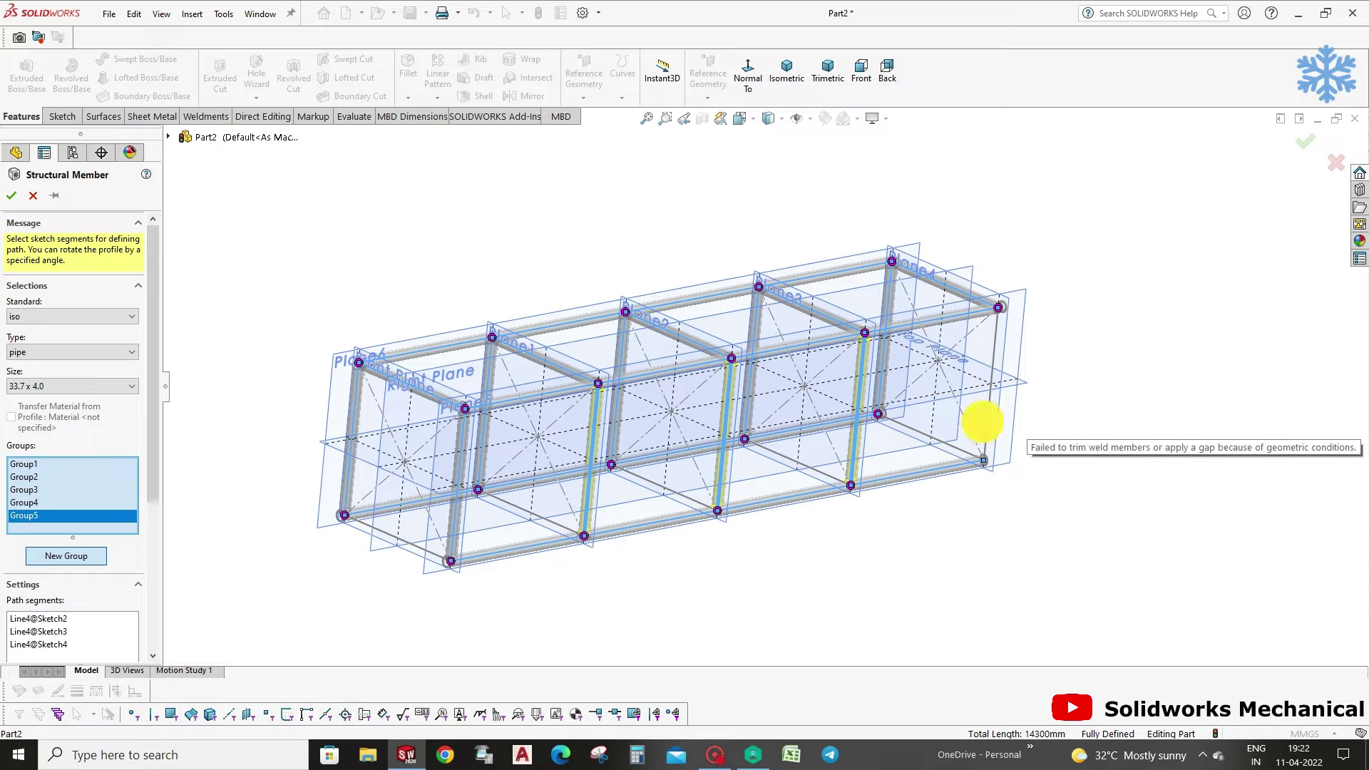
pyautogui.click(988, 422)
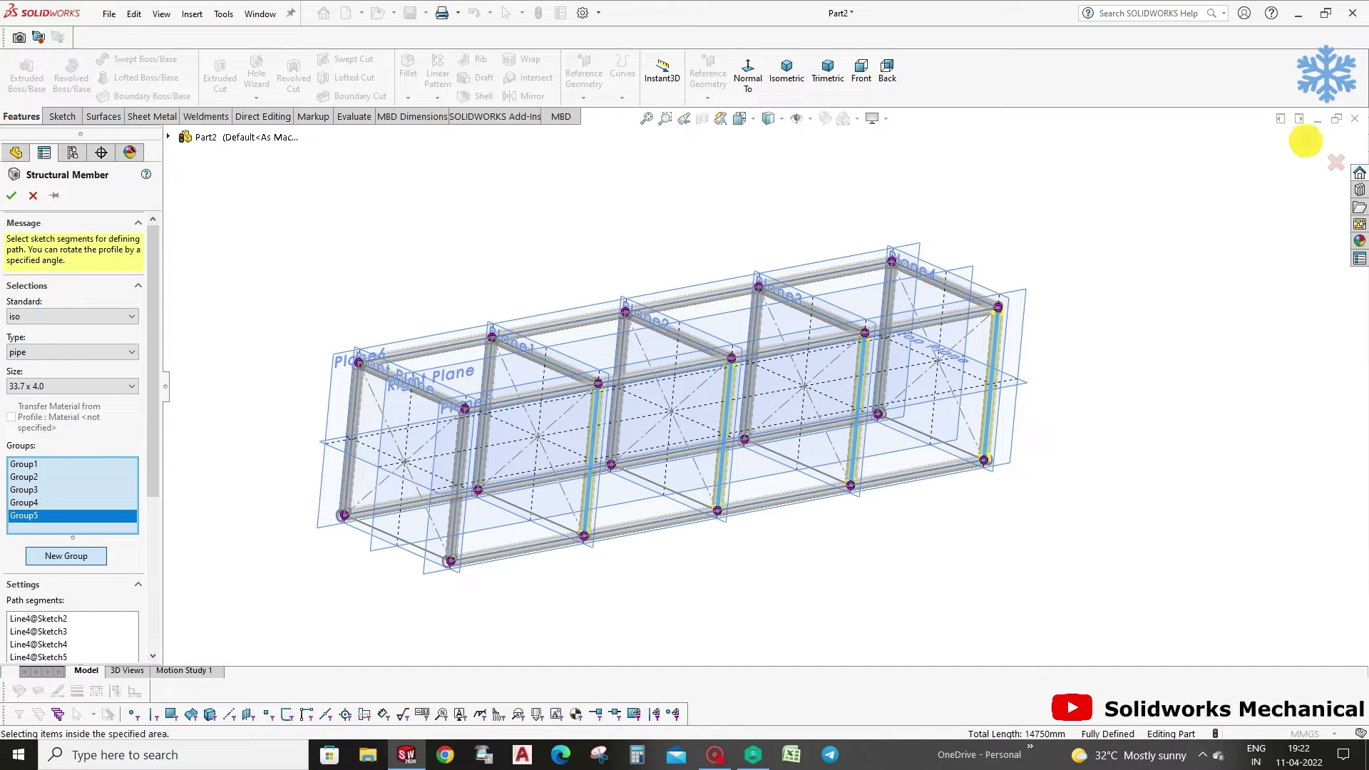
pyautogui.click(1305, 141)
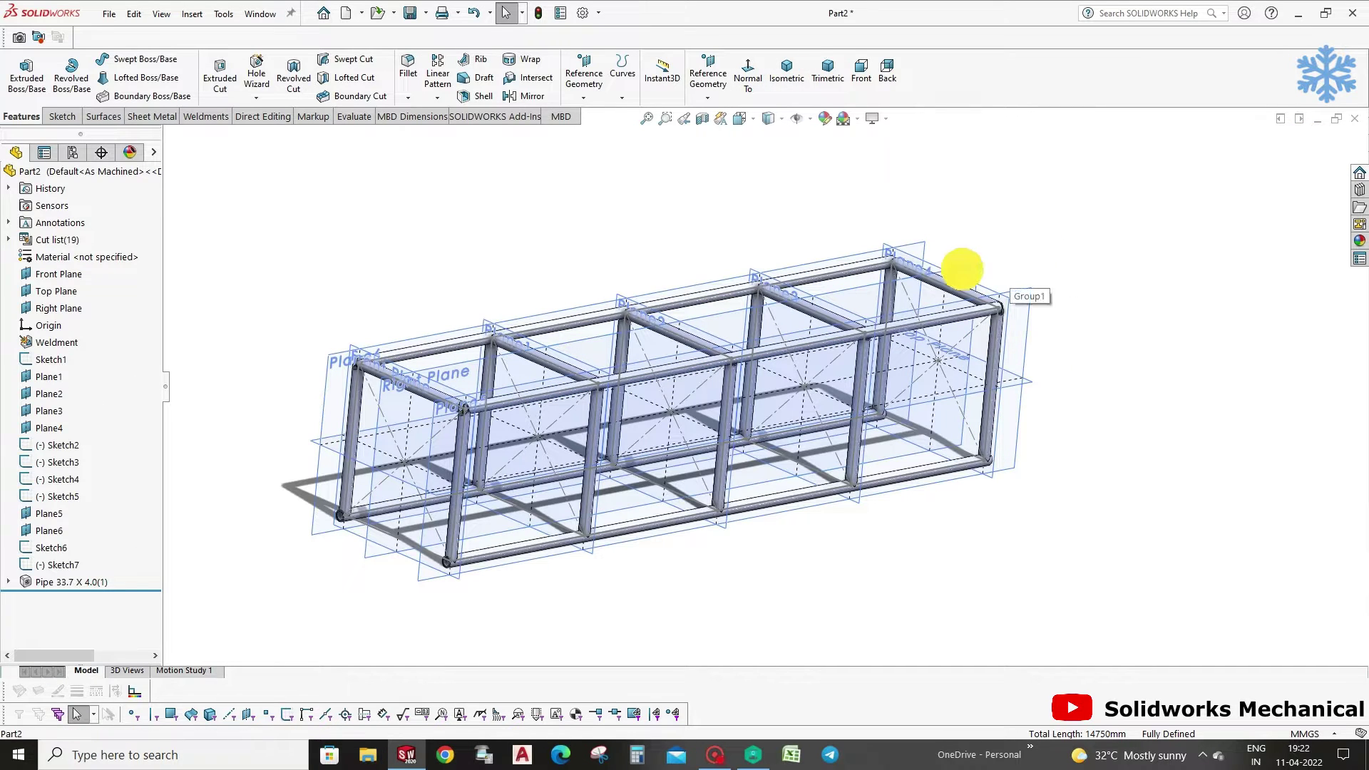
# Hide Plane3, Plane2 and the Front Plane around the pipe frame.
pyautogui.click(904, 257)
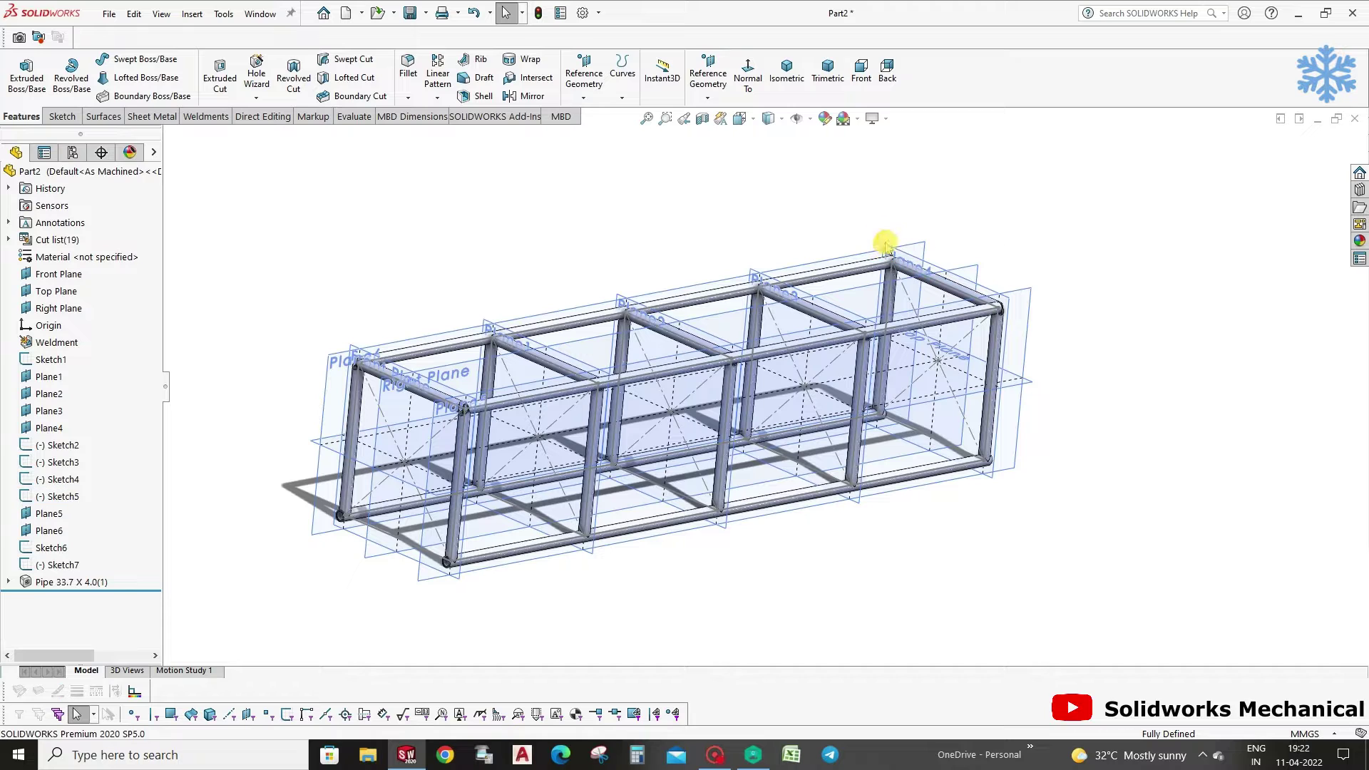
pyautogui.click(763, 271)
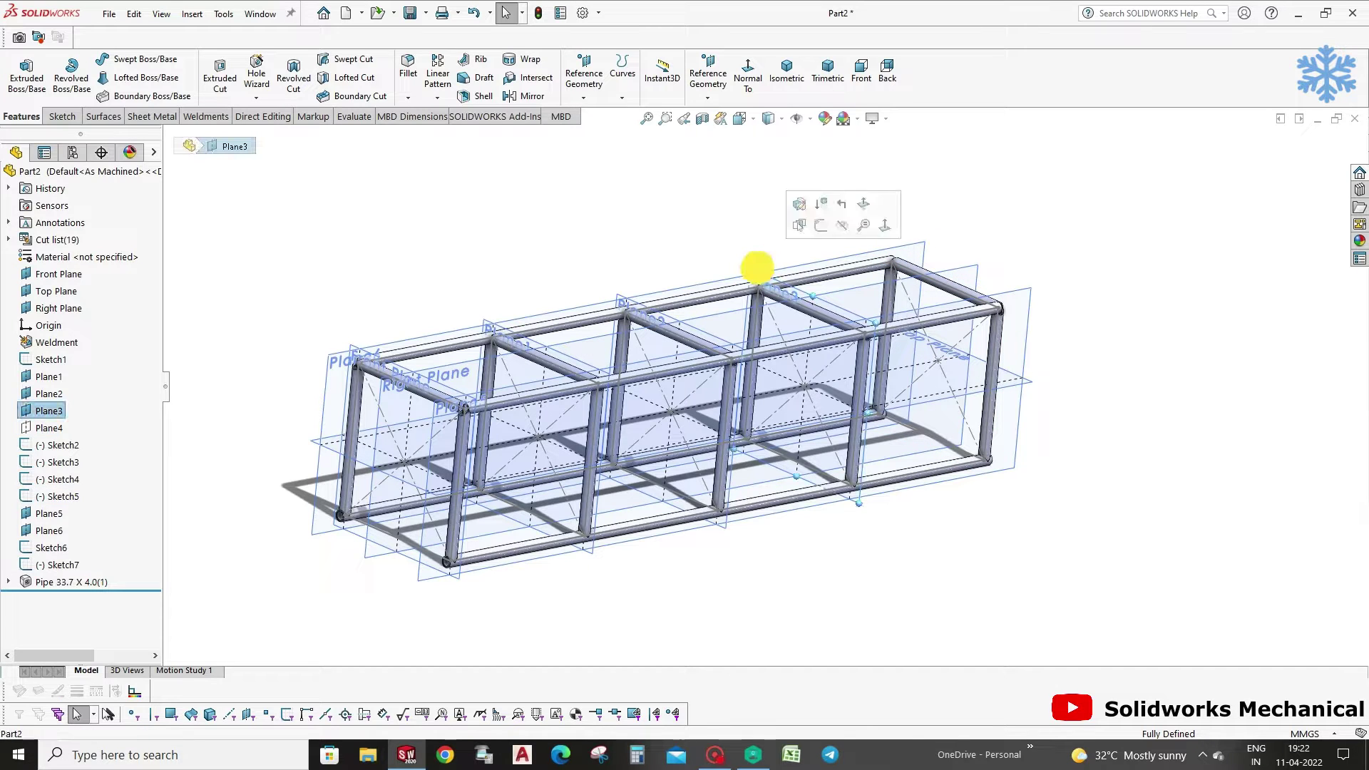
pyautogui.click(830, 231)
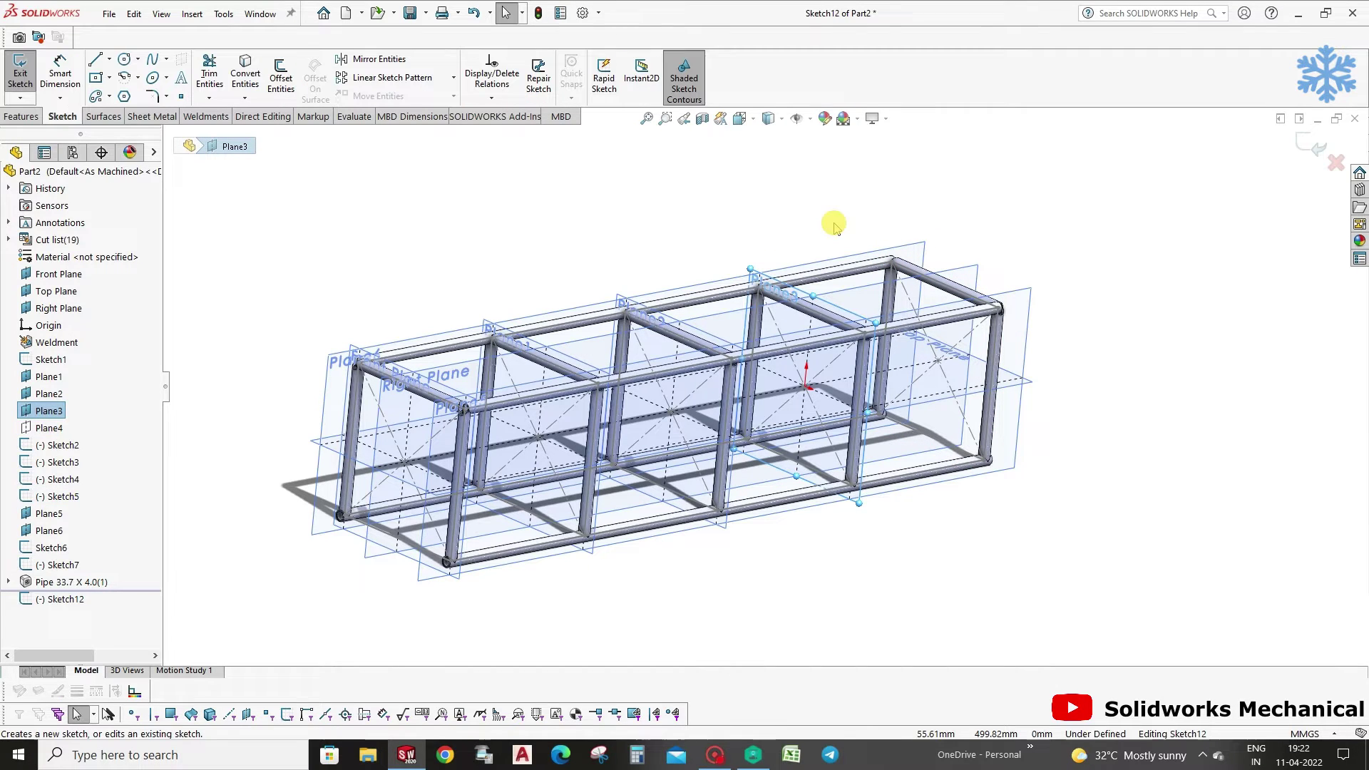
pyautogui.click(1314, 150)
pyautogui.click(839, 226)
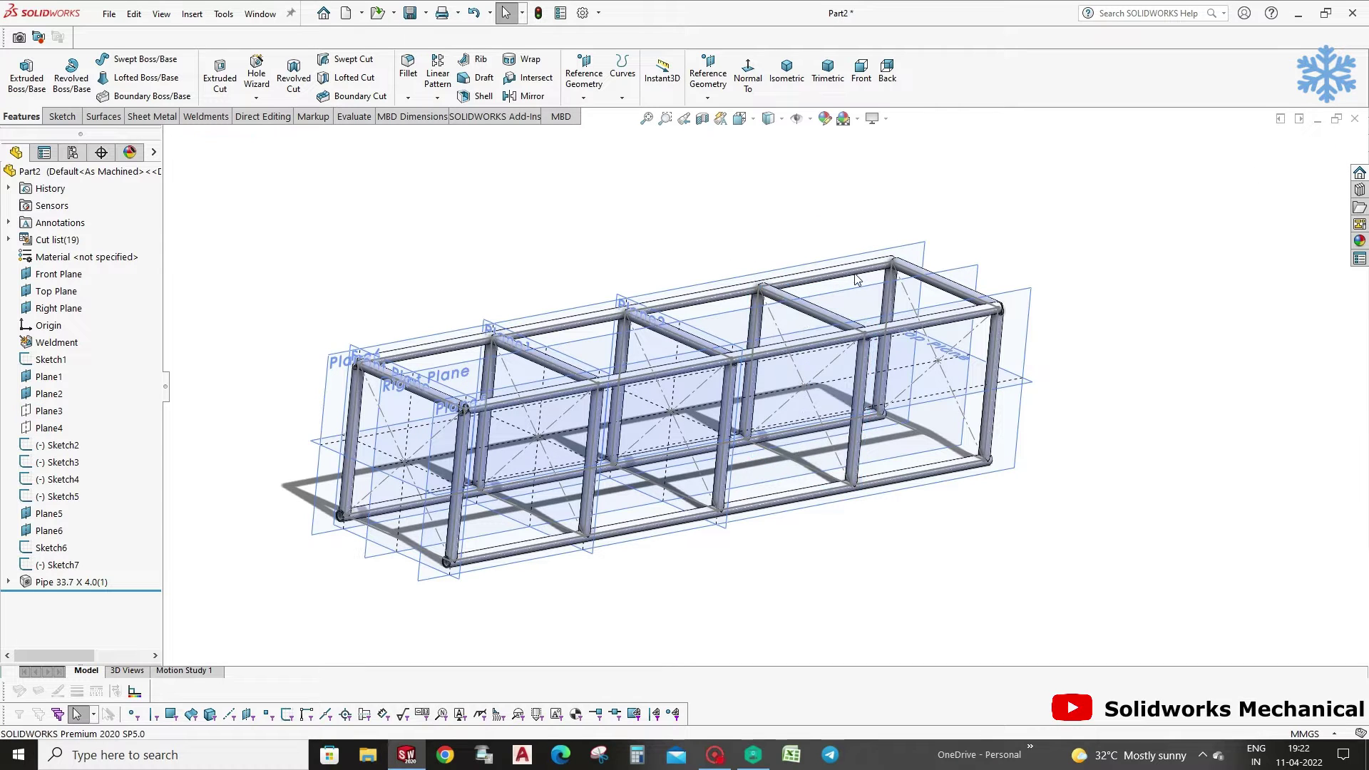
pyautogui.click(615, 294)
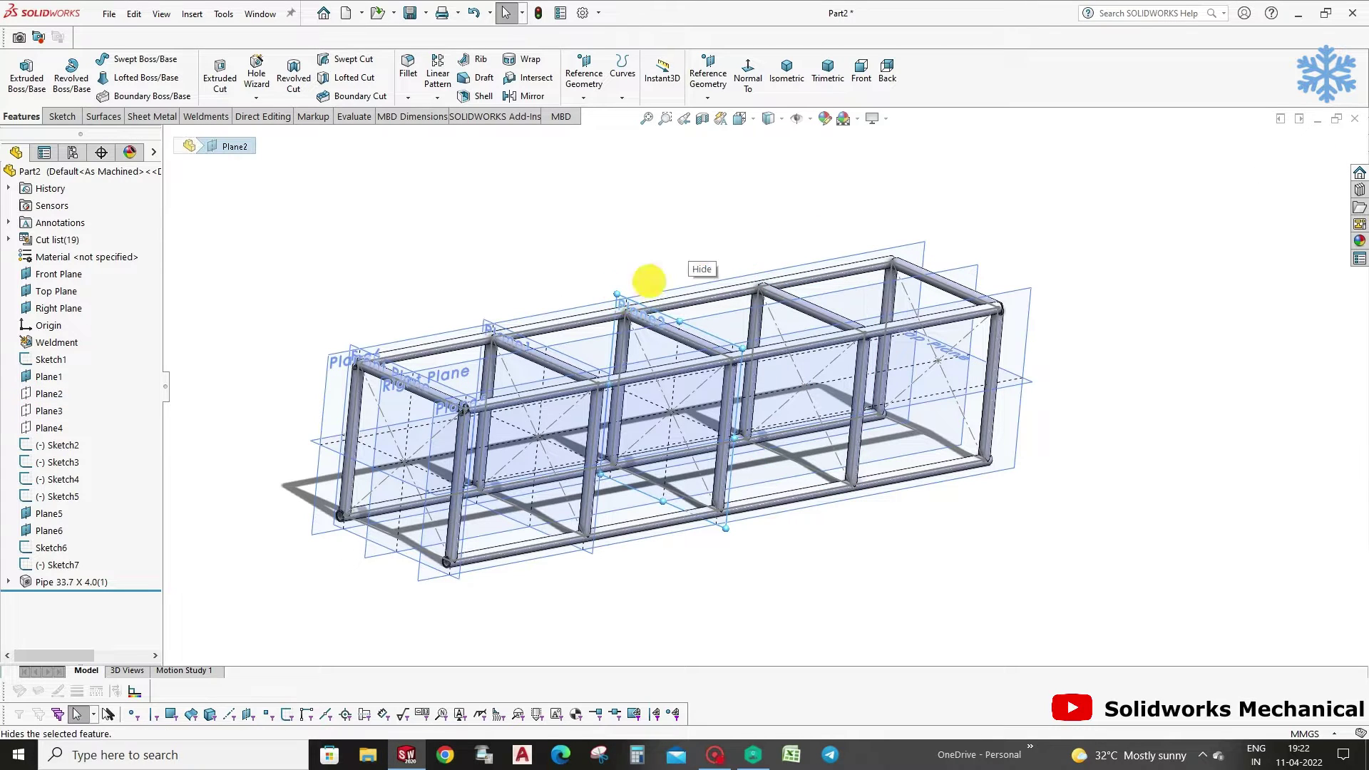
pyautogui.click(516, 318)
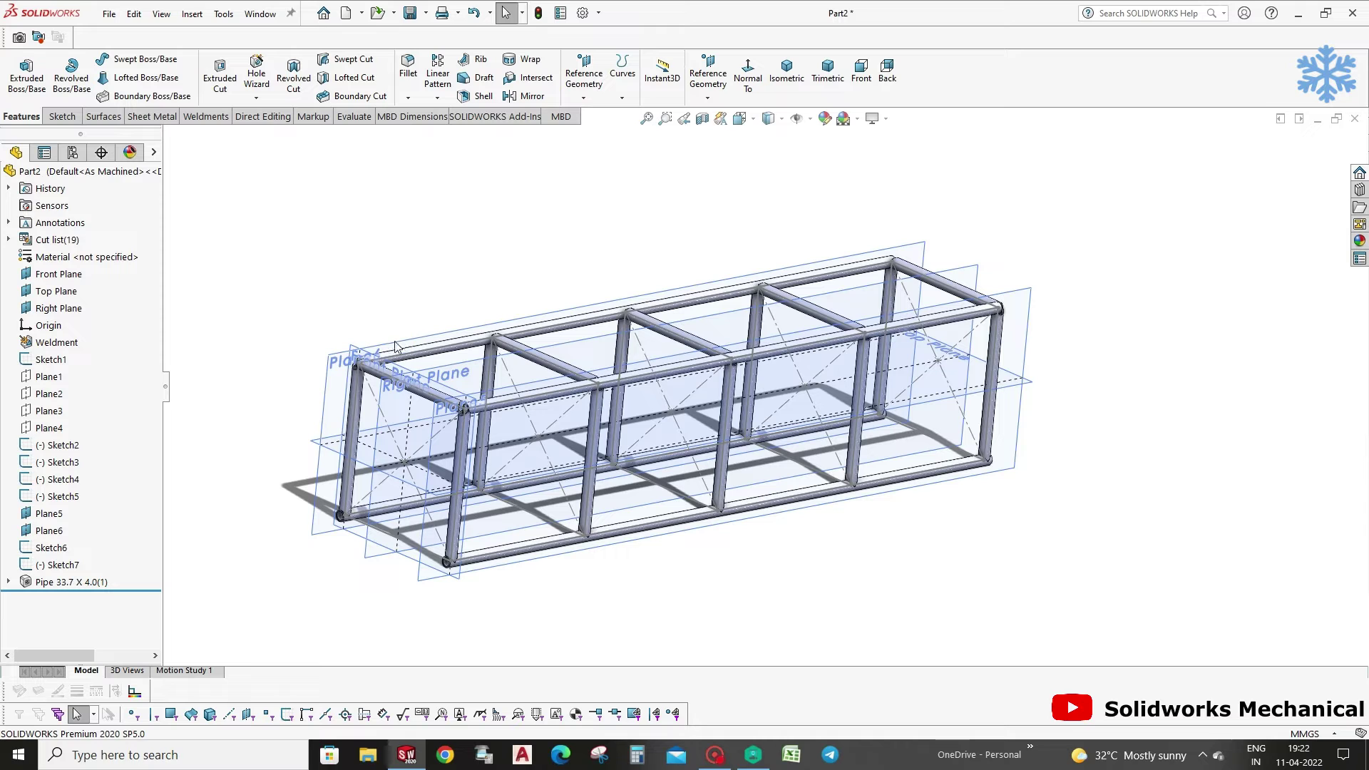
pyautogui.click(359, 344)
pyautogui.click(442, 314)
# Orbit and zoom the frame, then select Sketch2 and Sketch5 in the tree.
pyautogui.moveTo(589, 448)
pyautogui.mouseDown(button='middle')
pyautogui.moveTo(535, 452)
pyautogui.moveTo(519, 428)
pyautogui.moveTo(534, 405)
pyautogui.moveTo(536, 419)
pyautogui.mouseUp(button='middle')
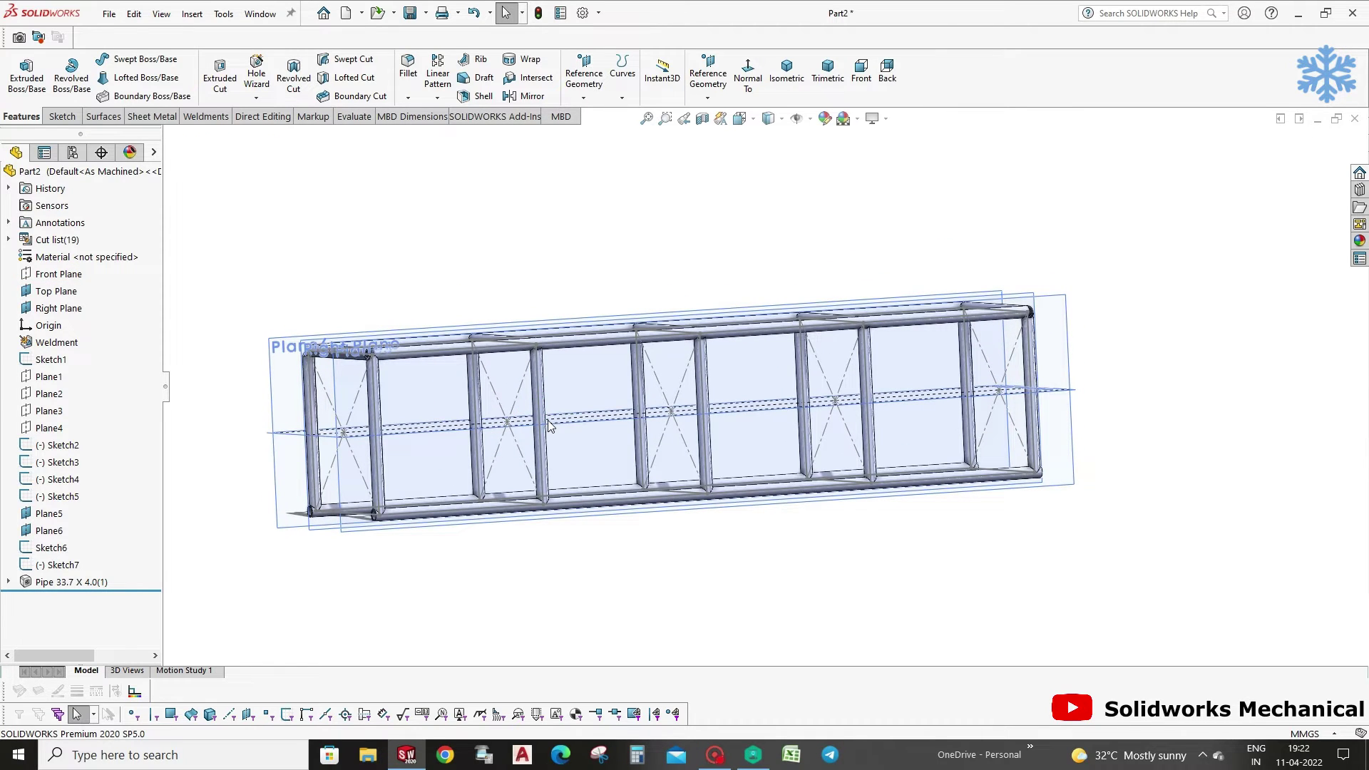
pyautogui.scroll(-5, 1039, 394)
pyautogui.moveTo(1015, 327)
pyautogui.mouseDown(button='middle')
pyautogui.moveTo(932, 409)
pyautogui.moveTo(940, 476)
pyautogui.moveTo(1060, 290)
pyautogui.moveTo(1112, 298)
pyautogui.mouseUp(button='middle')
pyautogui.scroll(5, 761, 393)
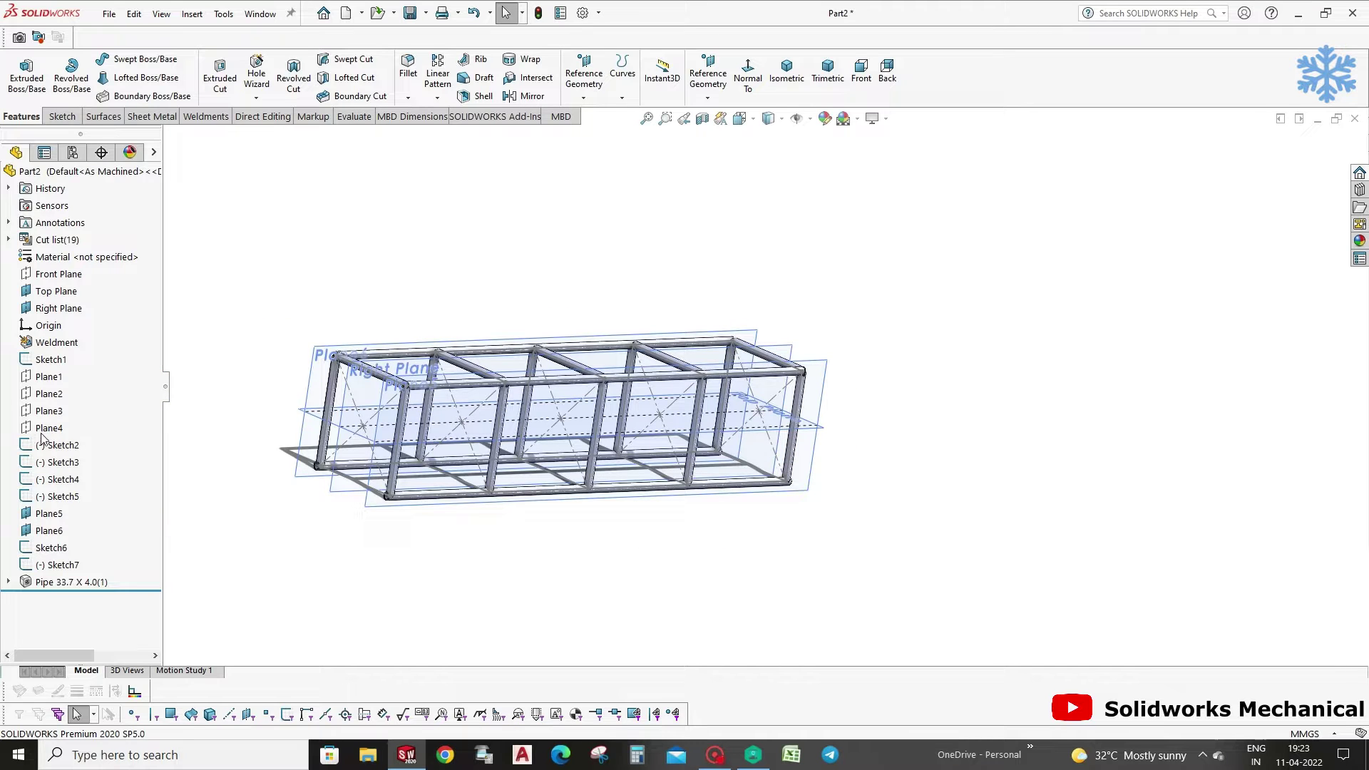
pyautogui.click(53, 445)
pyautogui.click(59, 497)
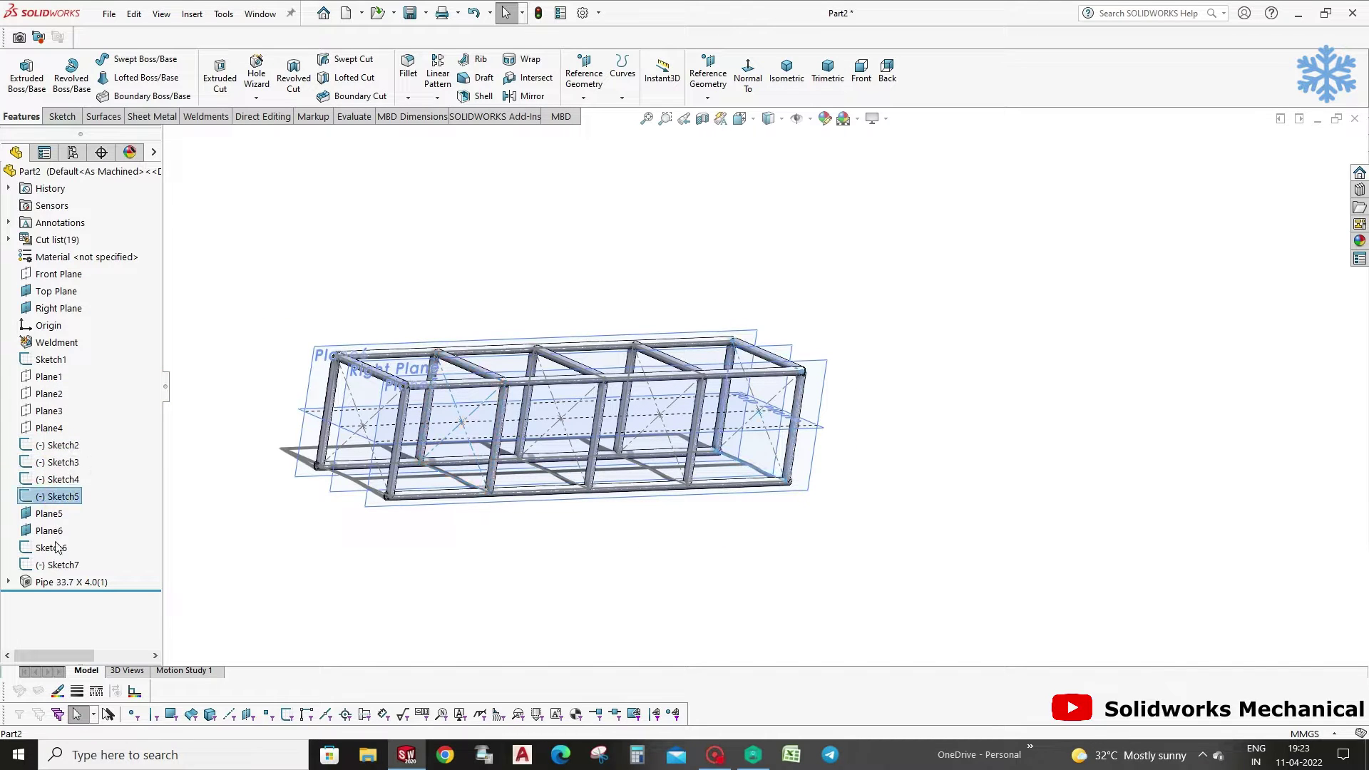
# Open Sketch6 for editing and view it normal to the sketch plane.
pyautogui.click(57, 546)
pyautogui.click(68, 499)
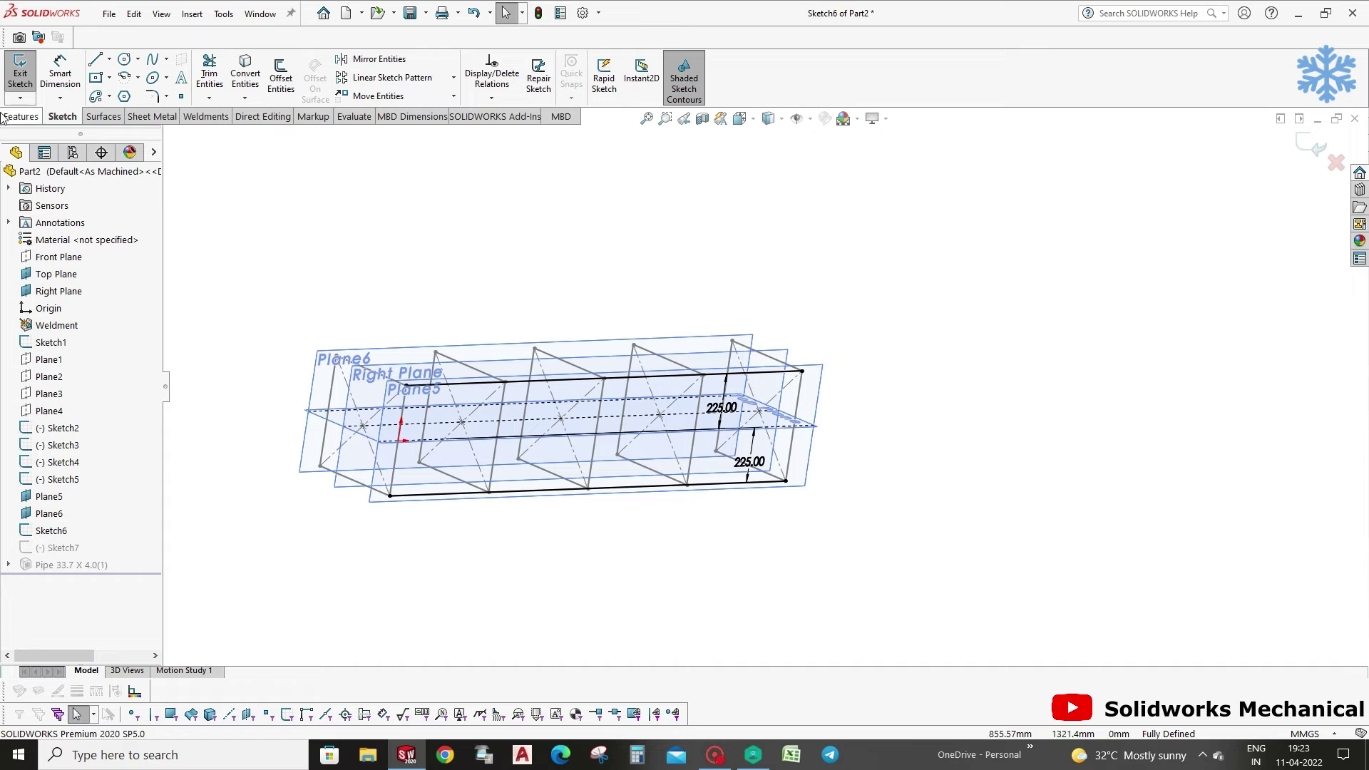
pyautogui.click(38, 117)
pyautogui.click(747, 77)
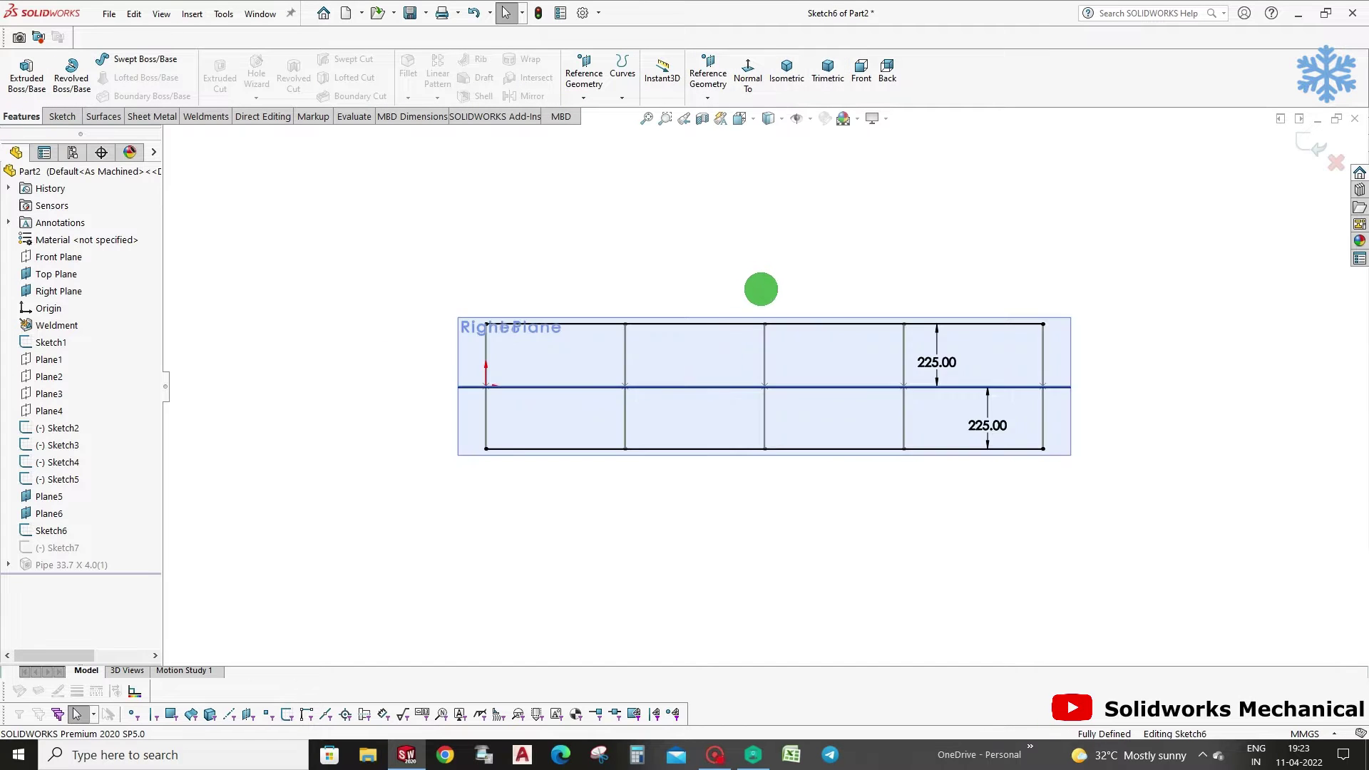
pyautogui.scroll(-5, 517, 305)
# Free the top rail's left end from its upright and dimension a 100 mm overhang.
pyautogui.click(405, 385)
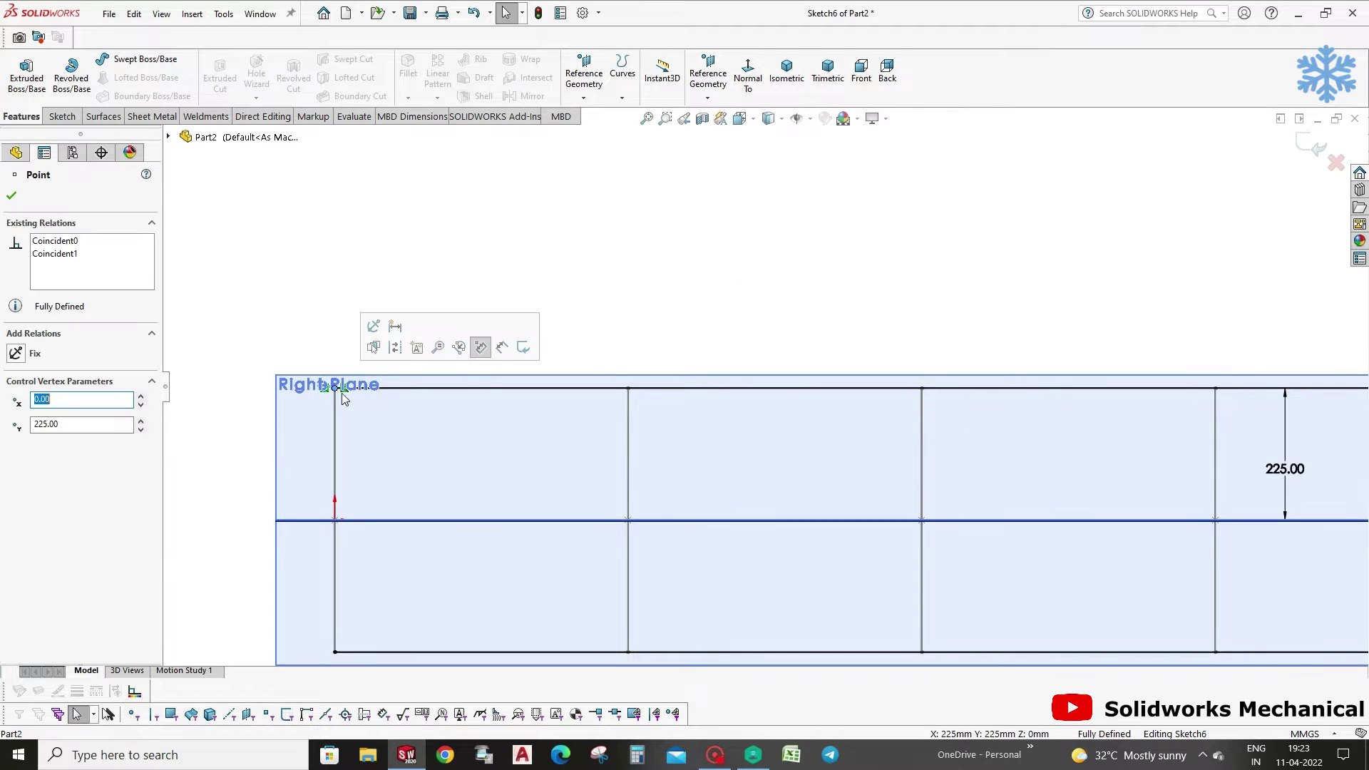
pyautogui.scroll(-2, 347, 398)
pyautogui.click(428, 383)
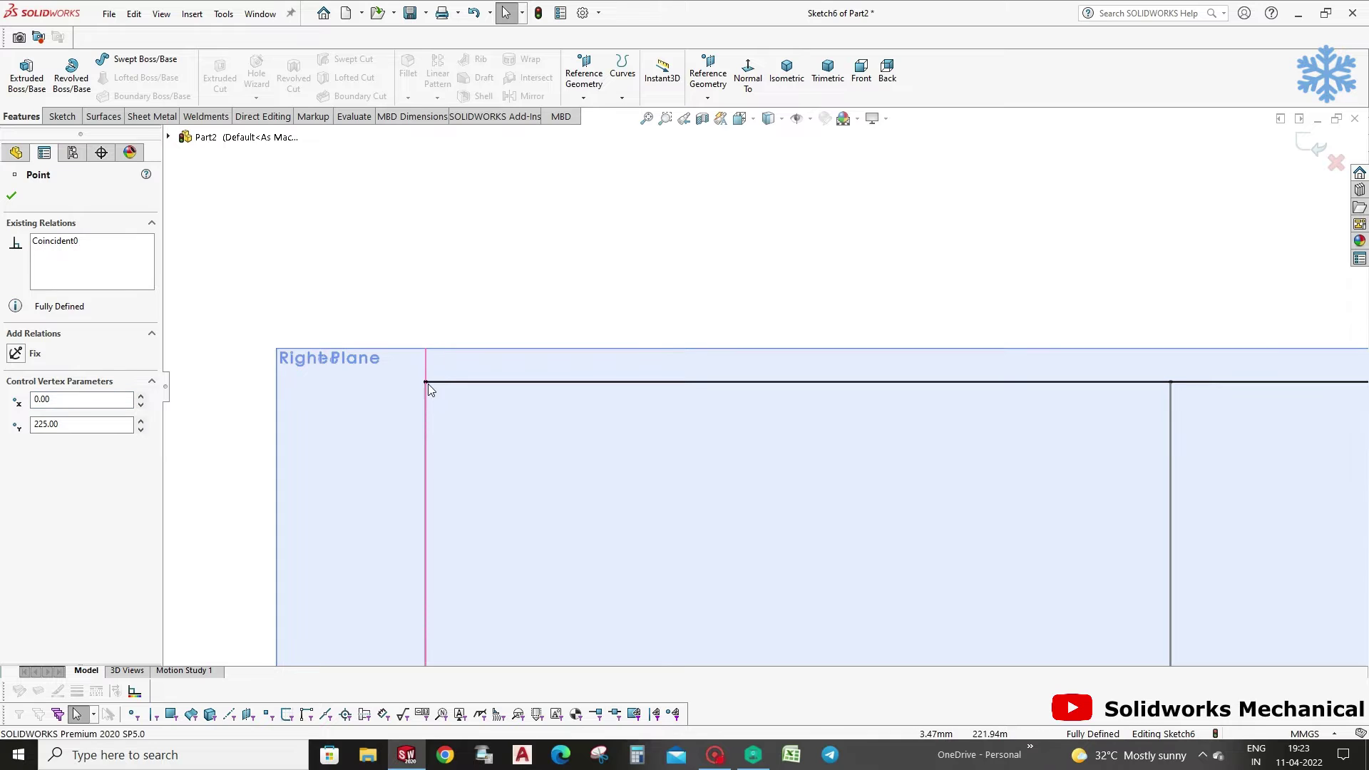
pyautogui.click(428, 383)
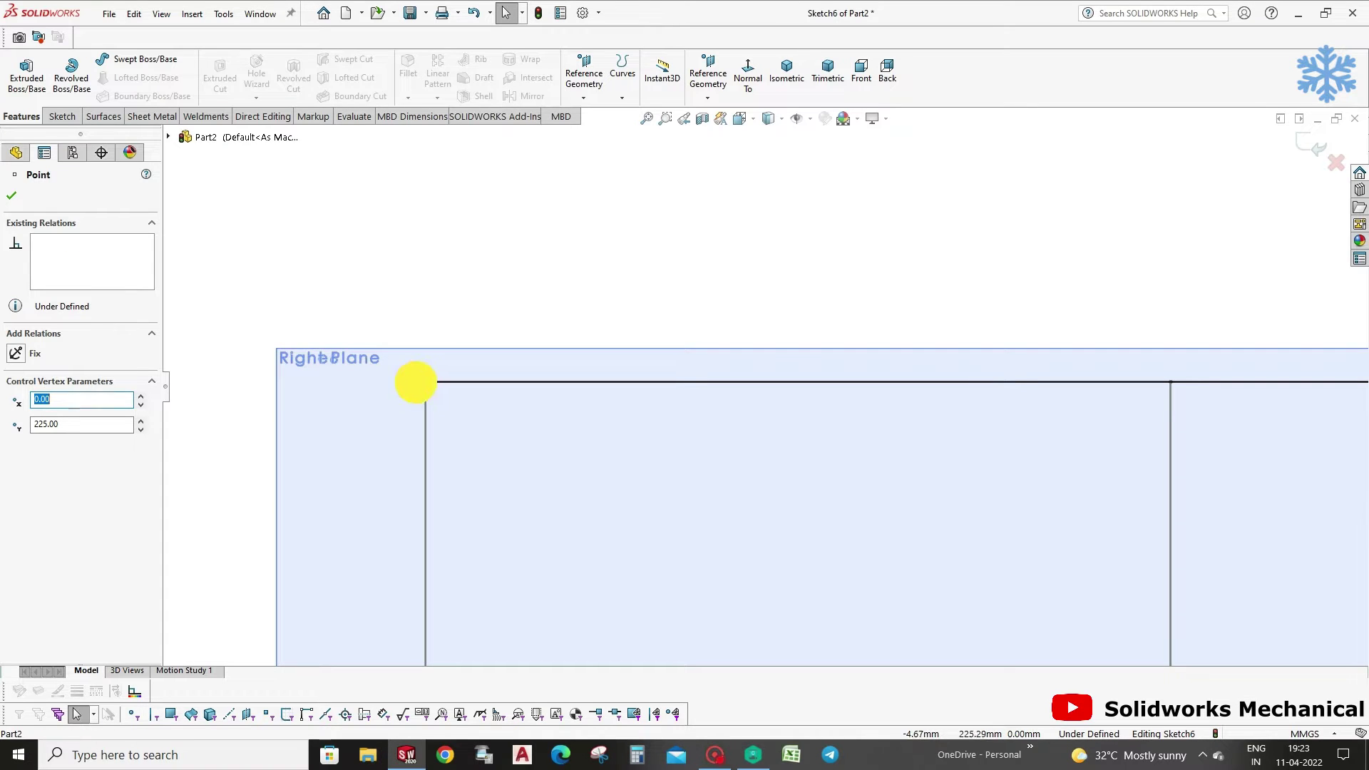
pyautogui.click(392, 382)
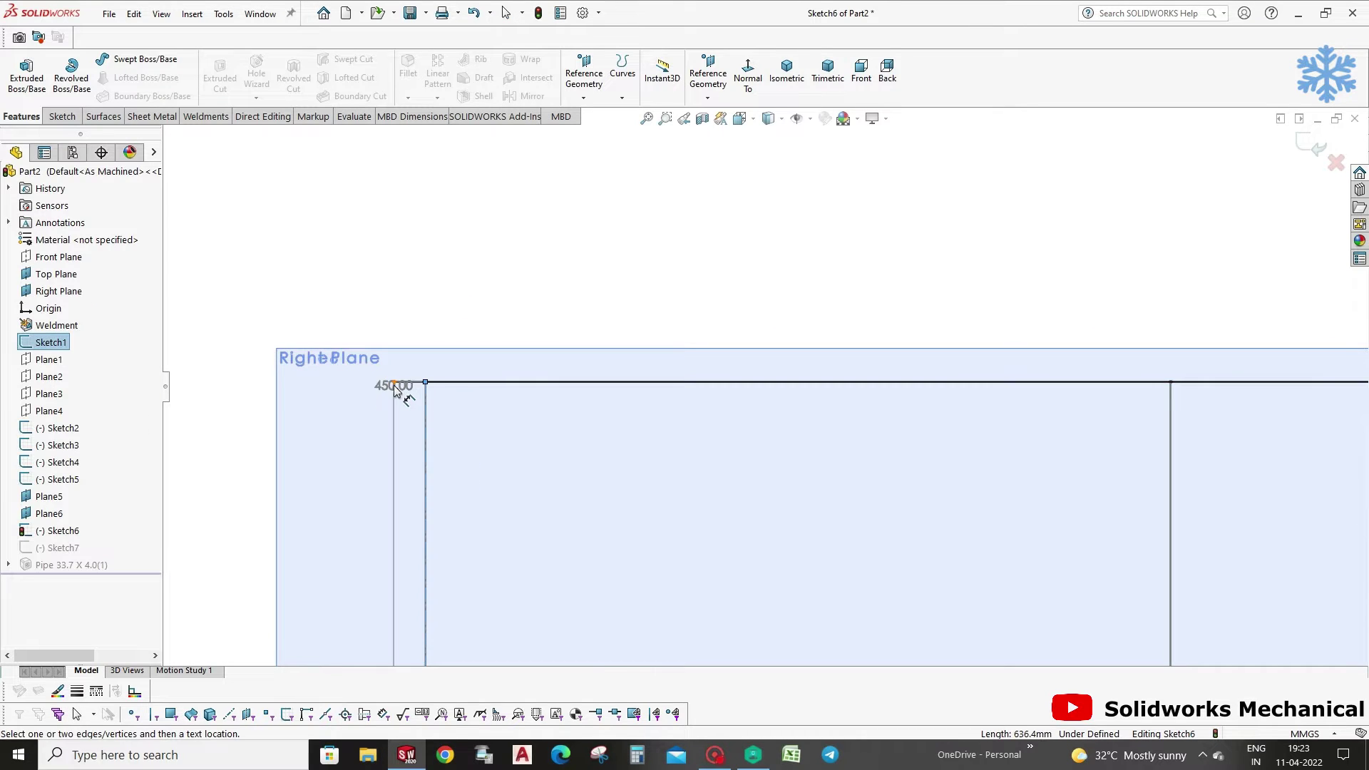
pyautogui.click(425, 302)
pyautogui.write('100')
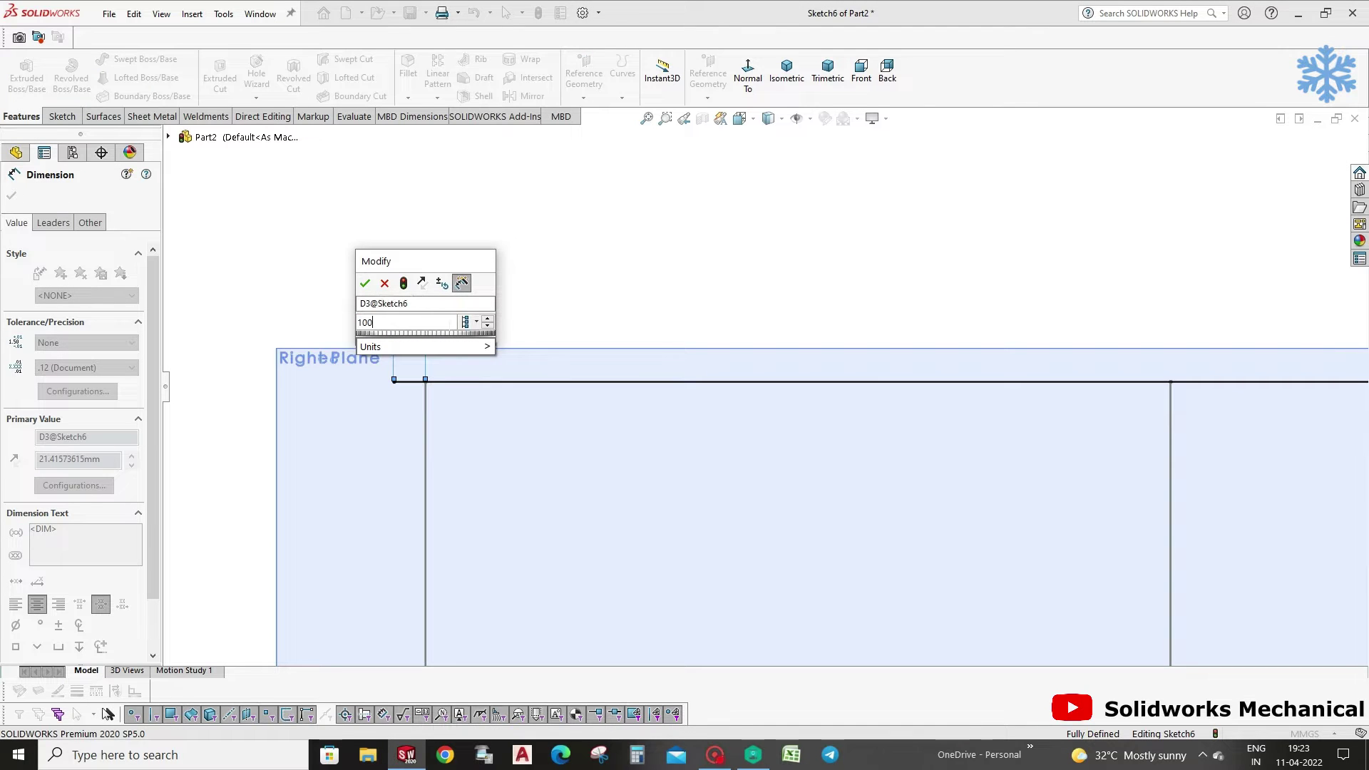
pyautogui.press('Return')
pyautogui.scroll(-2, 983, 367)
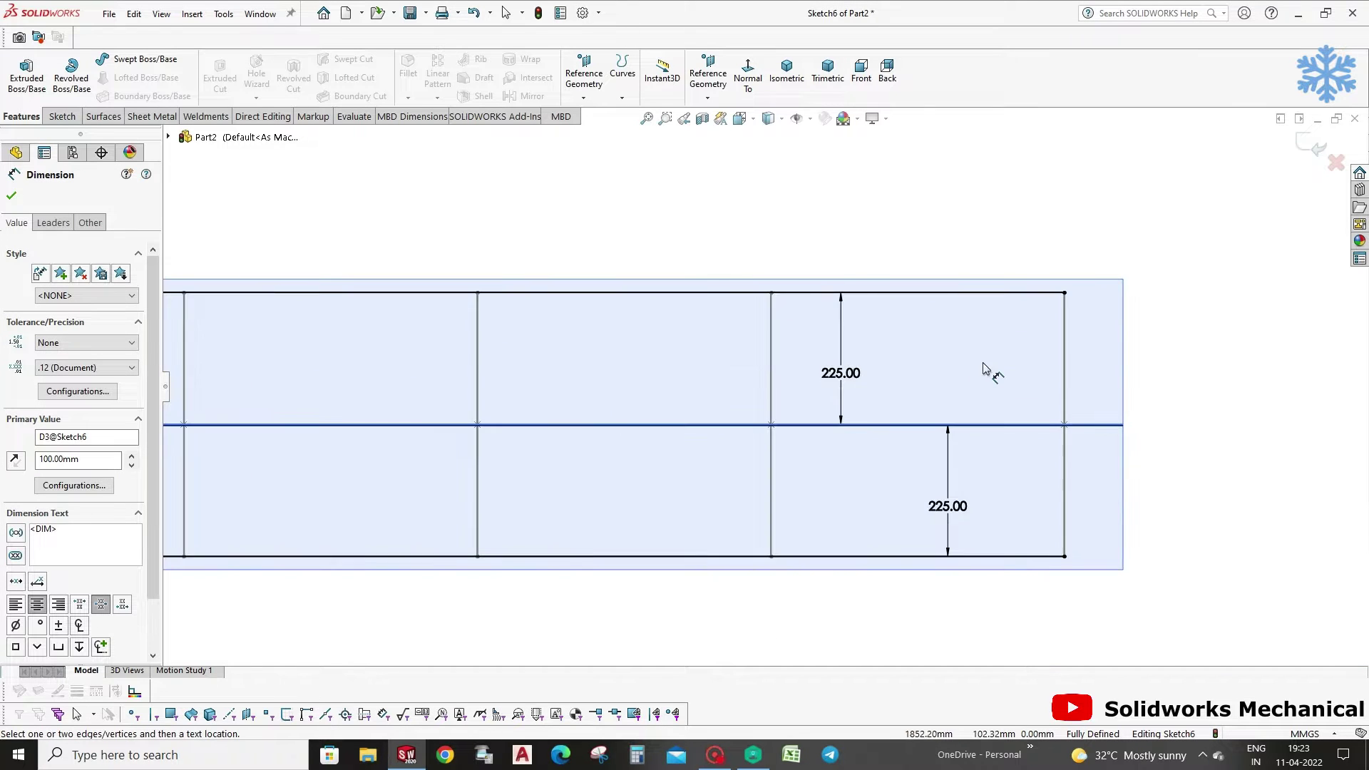
pyautogui.scroll(-2, 1066, 303)
pyautogui.press('Escape')
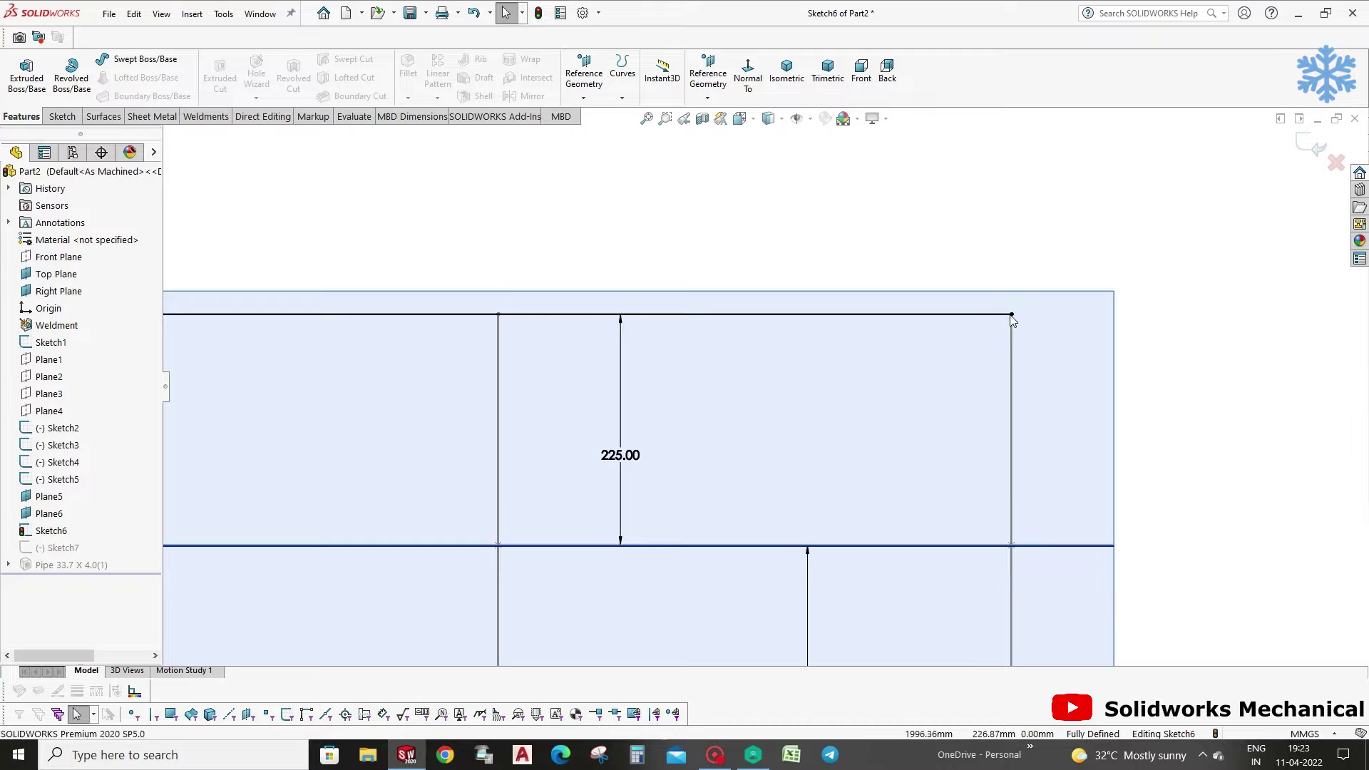
# Extend the top rail past the right upright with a 100 mm overhang dimension.
pyautogui.click(1010, 314)
pyautogui.scroll(-1, 1011, 318)
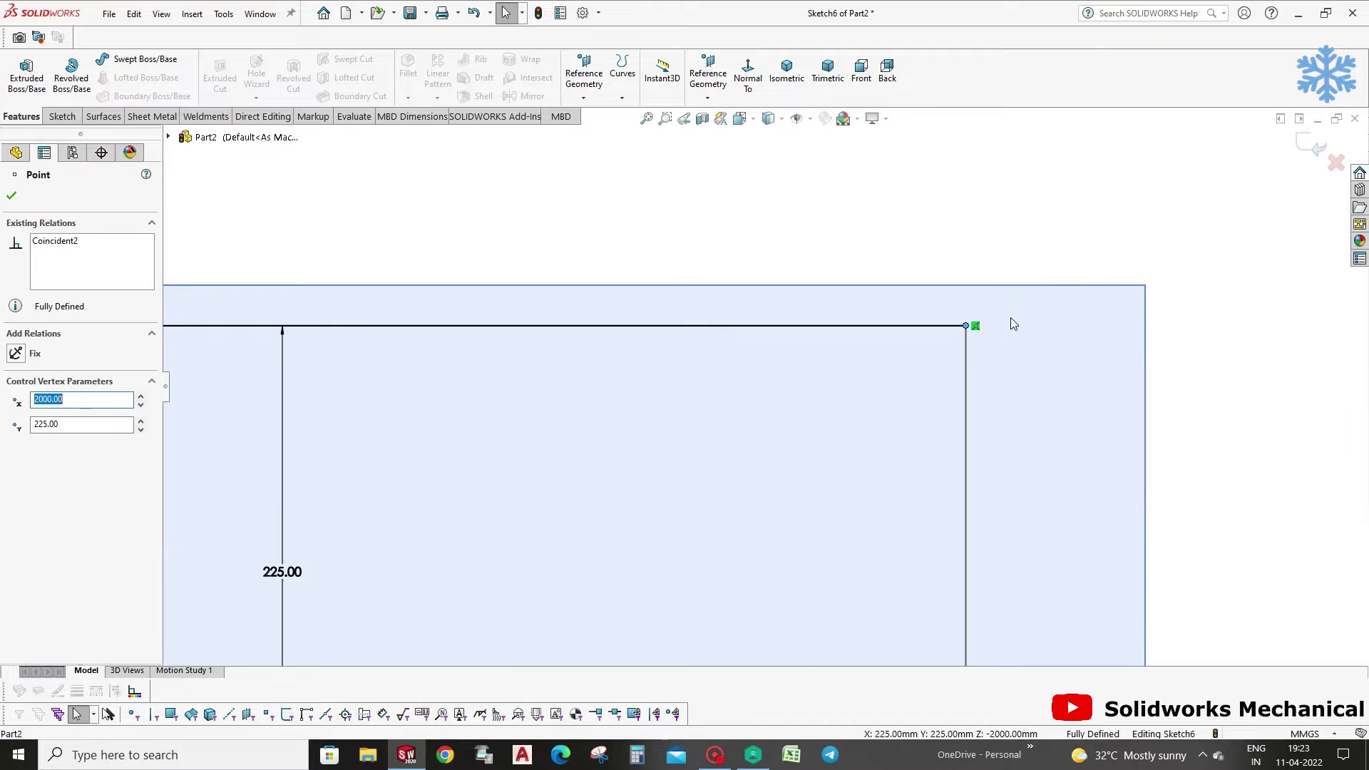
pyautogui.moveTo(977, 331); pyautogui.dragTo(975, 303, button='right')
pyautogui.click(967, 327)
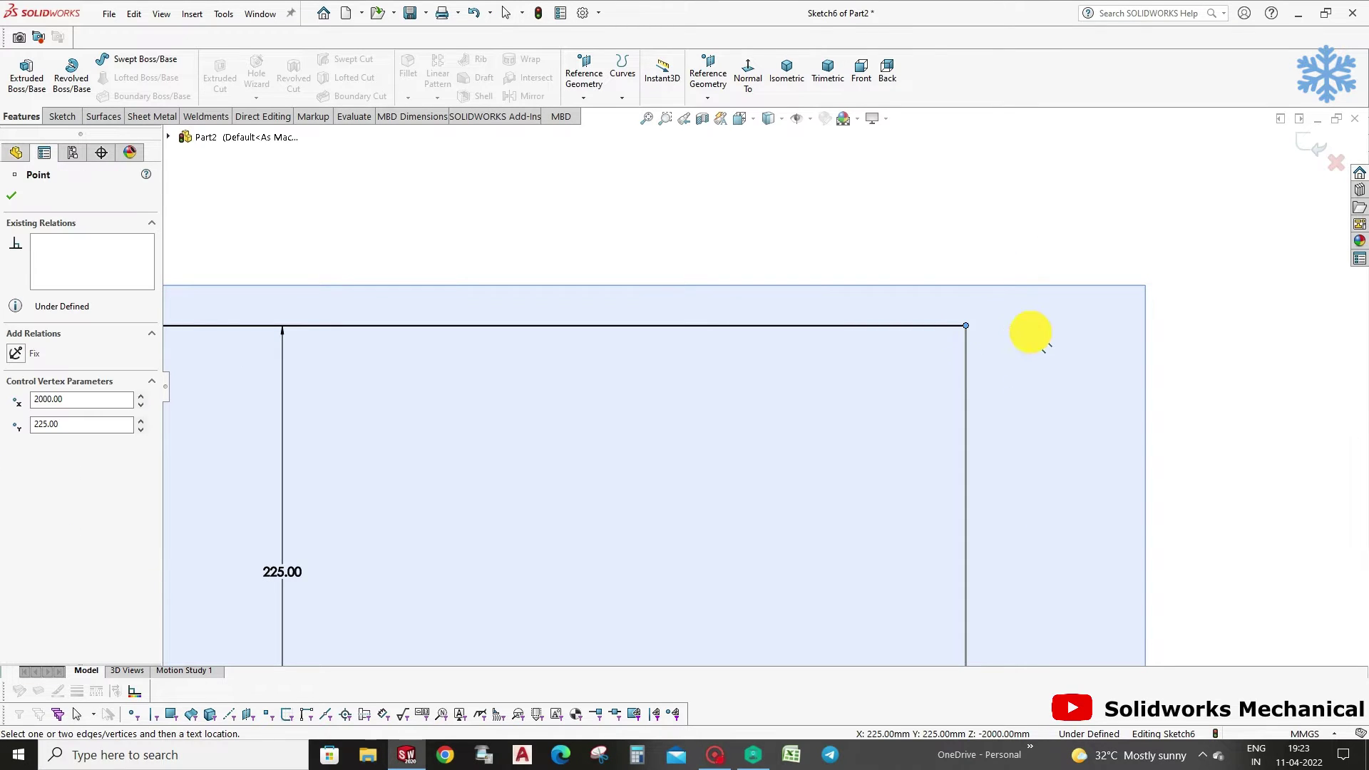
pyautogui.moveTo(966, 325); pyautogui.dragTo(1005, 325)
pyautogui.click(1011, 338)
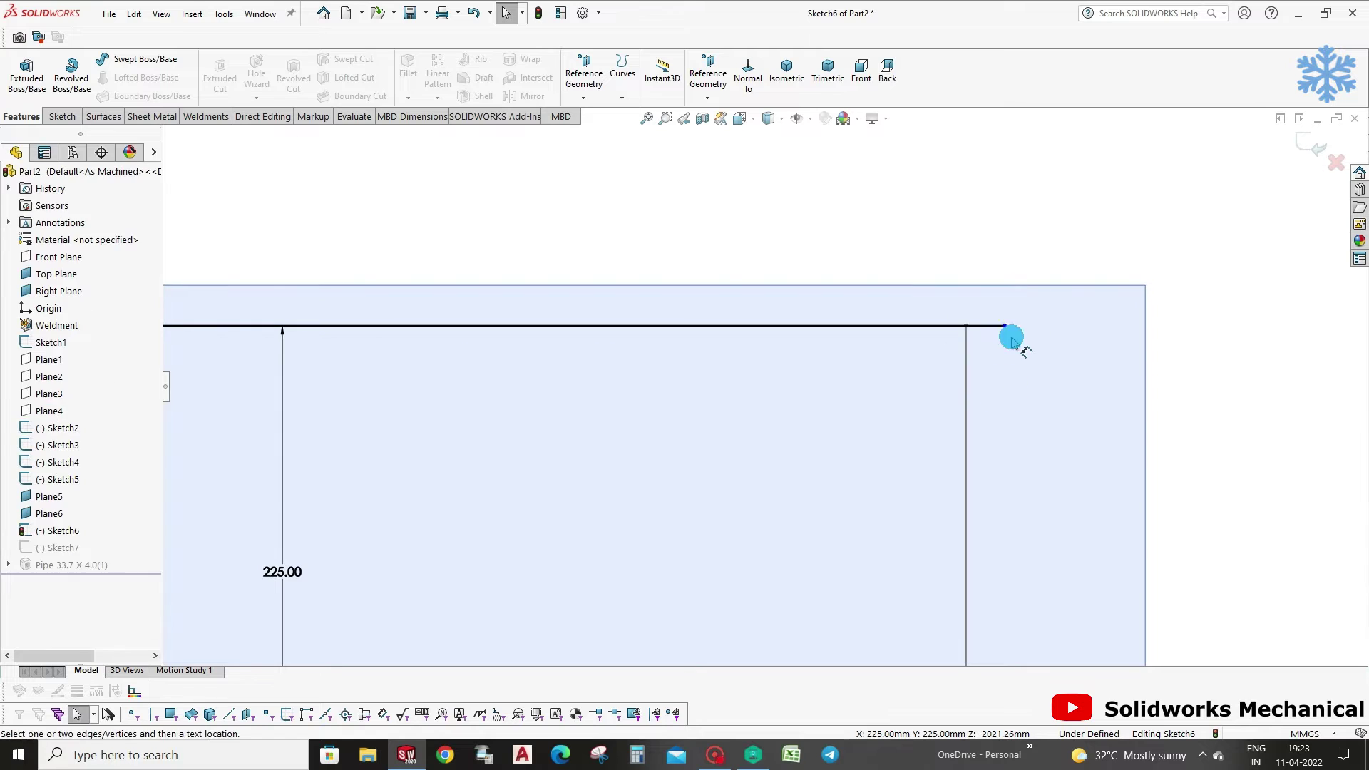
pyautogui.click(968, 328)
pyautogui.write('100')
pyautogui.press('Return')
pyautogui.scroll(-3, 1019, 498)
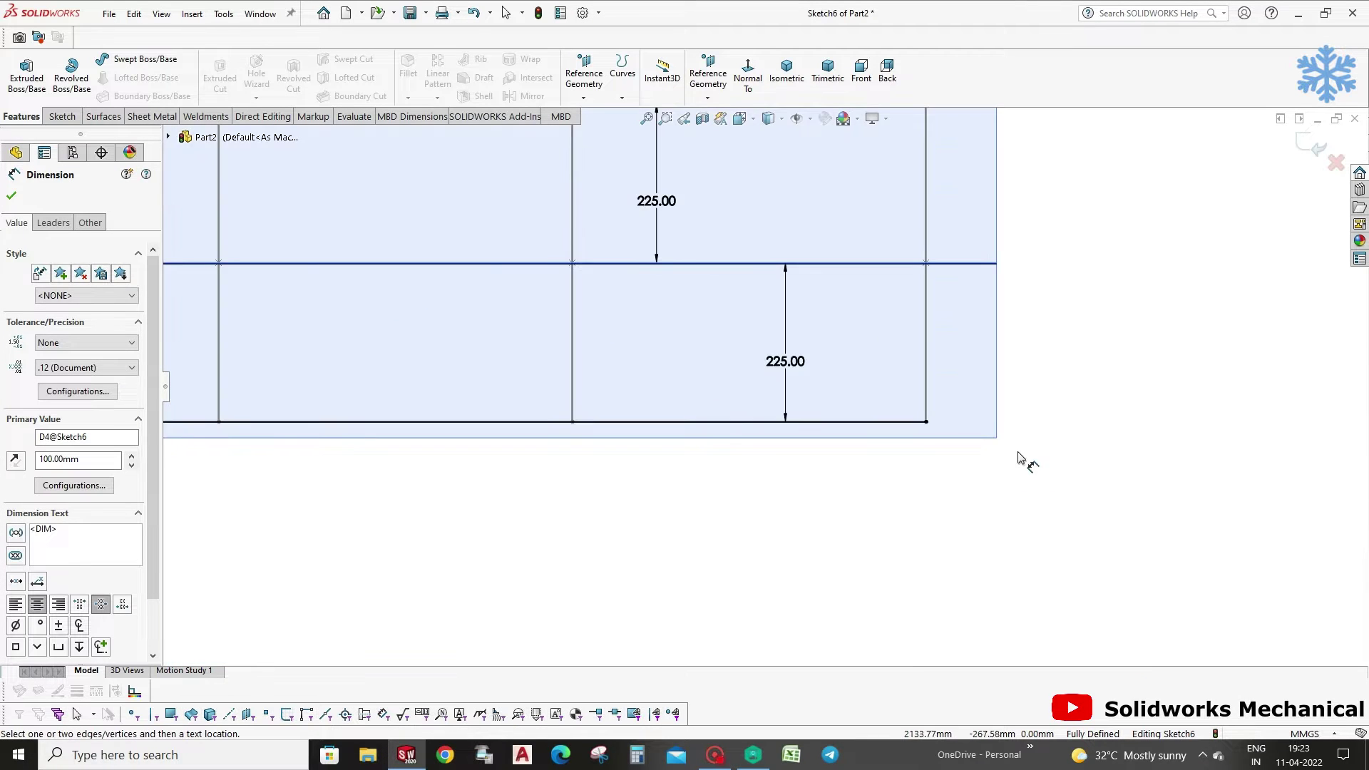
pyautogui.scroll(-2, 926, 442)
pyautogui.press('Escape')
# Detach the bottom rail corners and make the top and bottom rails equal length.
pyautogui.click(869, 455)
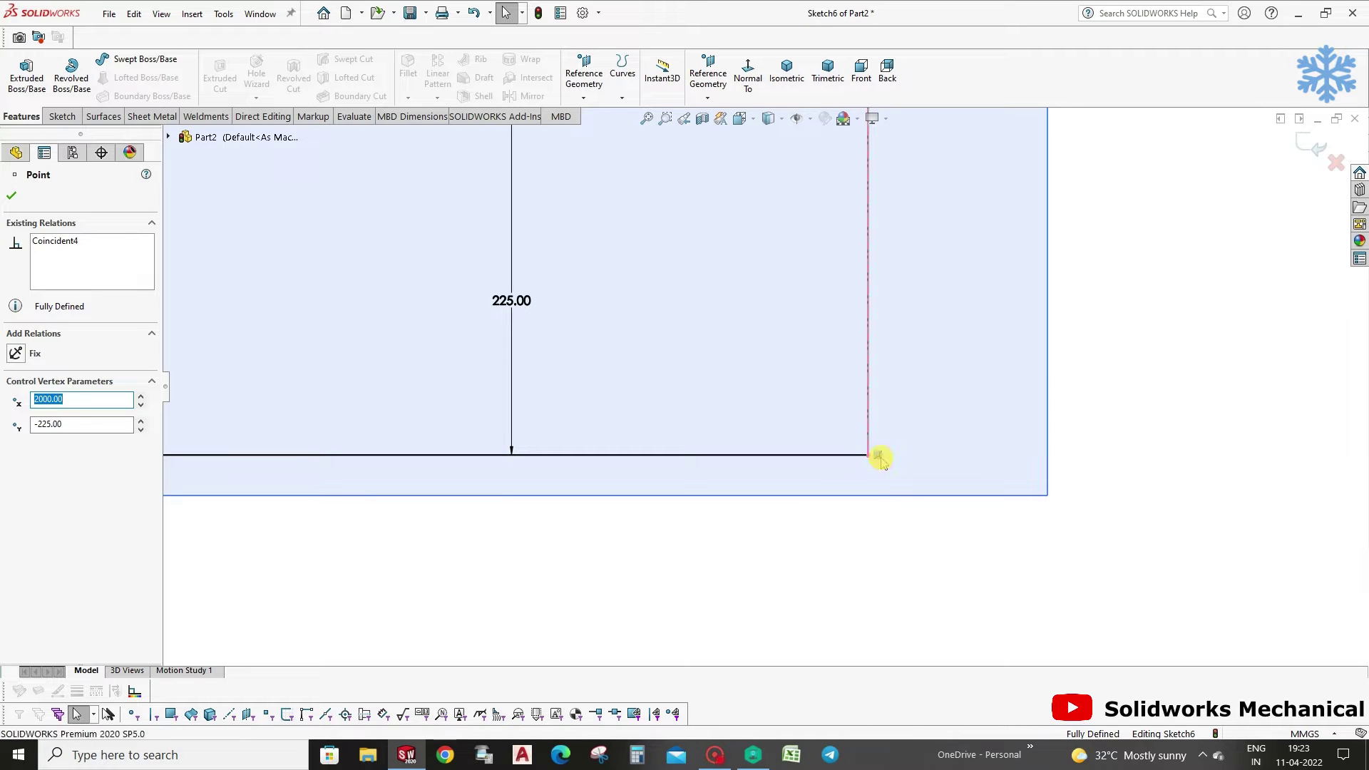
pyautogui.click(900, 428)
pyautogui.scroll(-2, 496, 434)
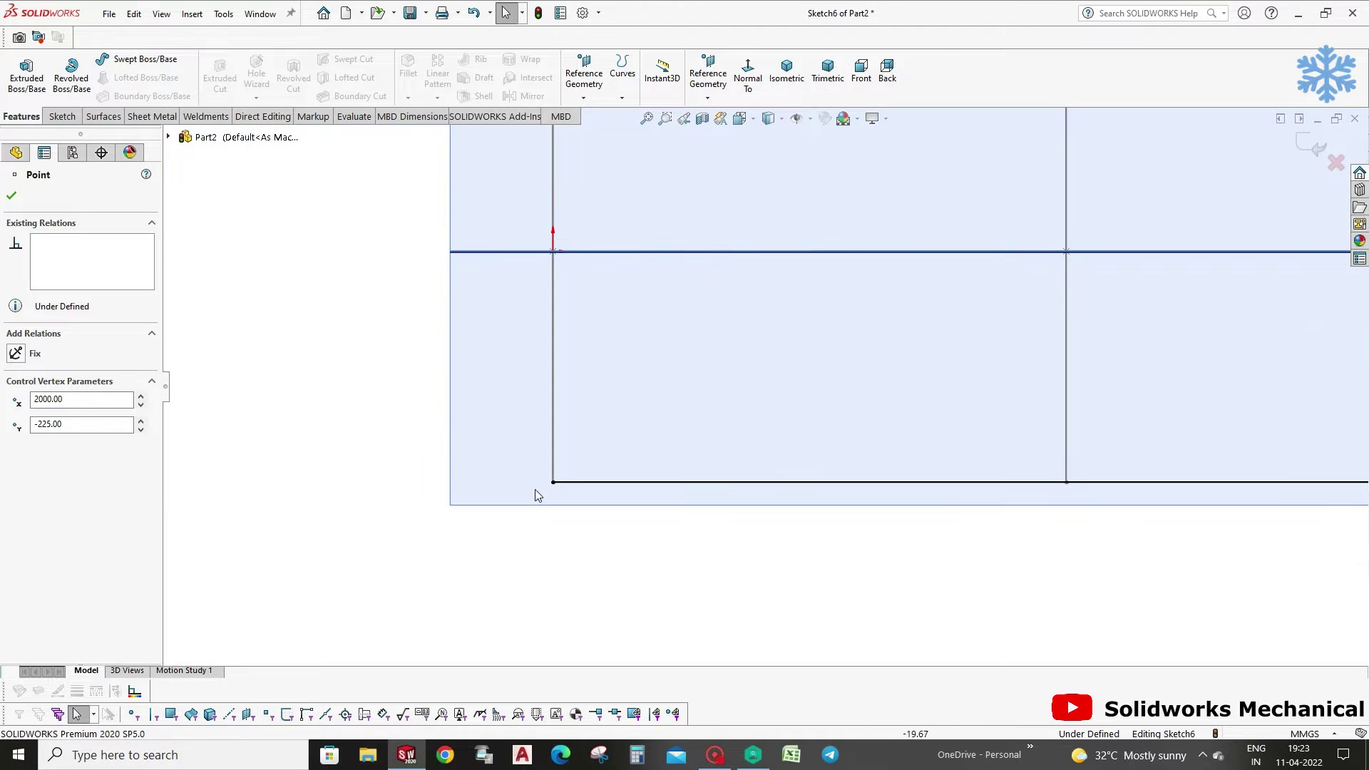
pyautogui.click(555, 482)
pyautogui.click(561, 483)
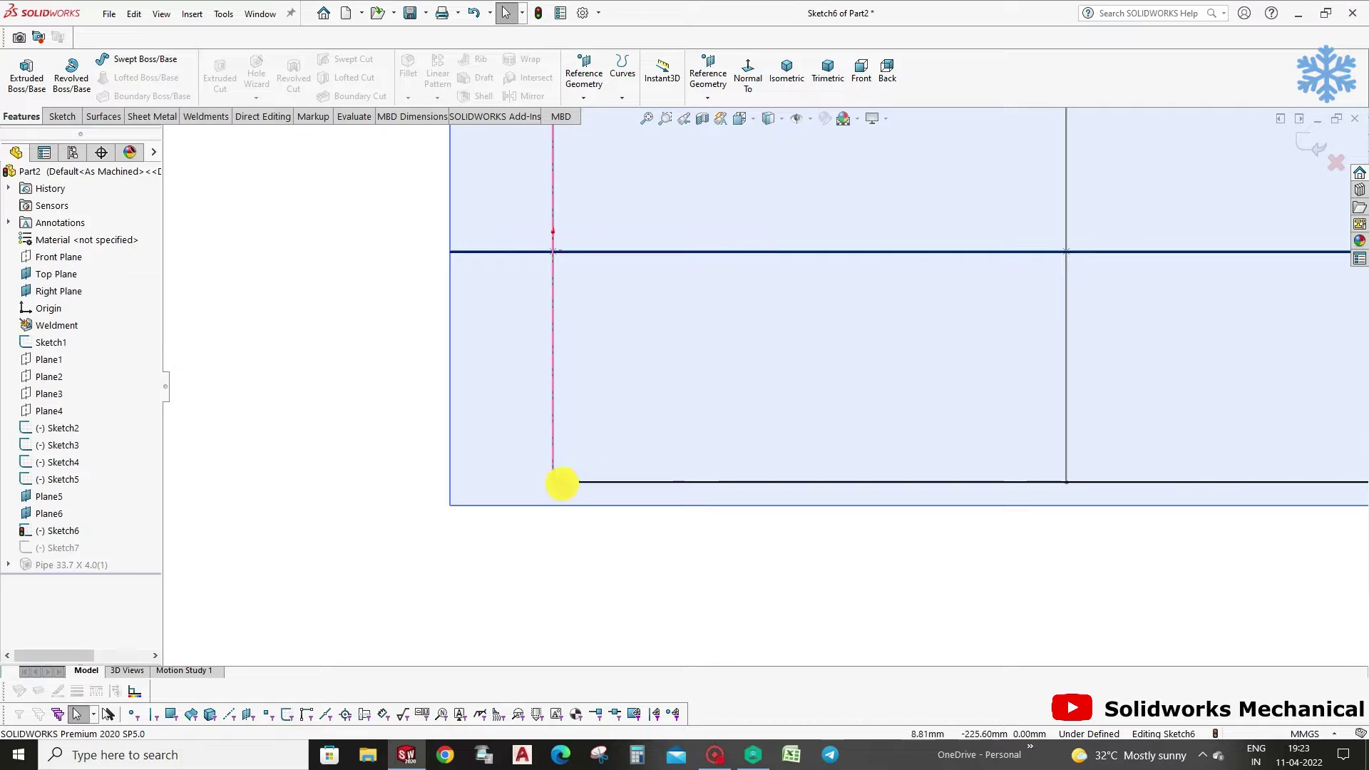
pyautogui.click(563, 482)
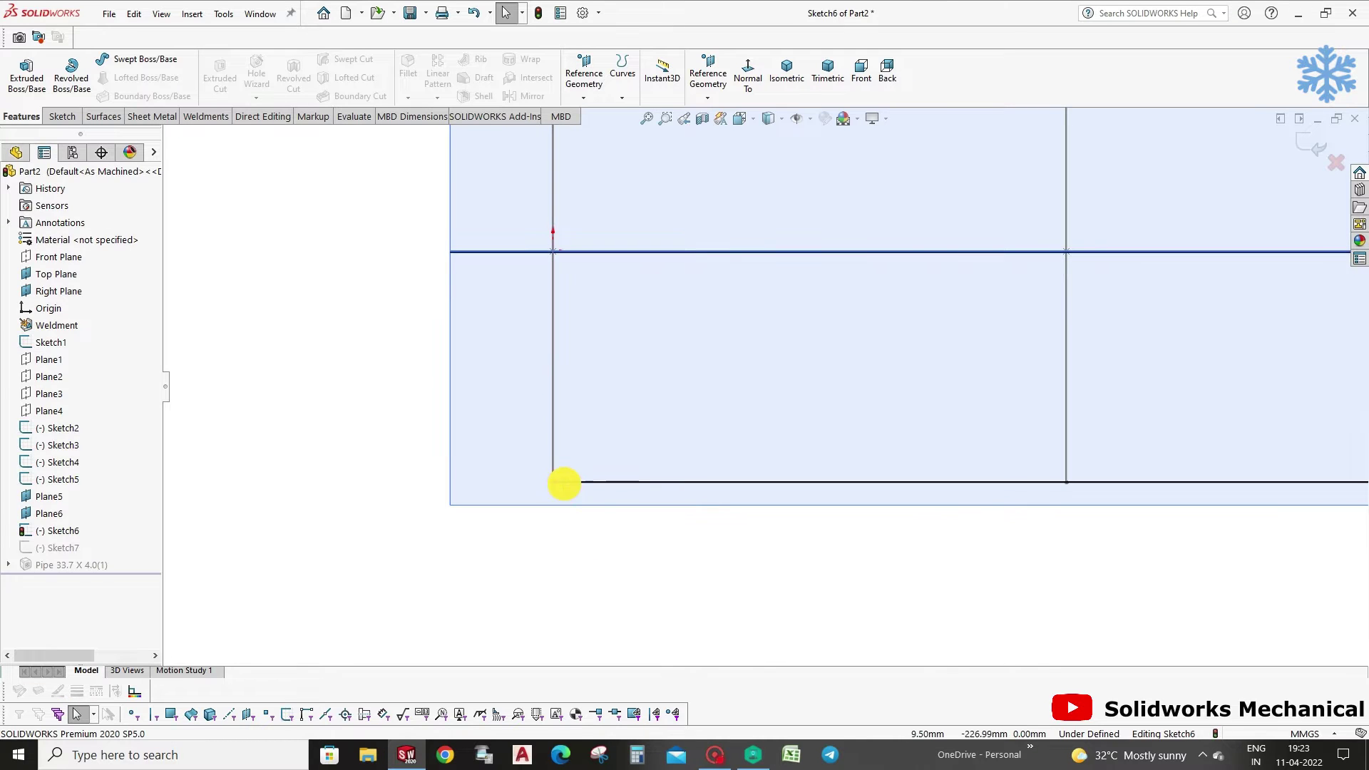
pyautogui.scroll(3, 758, 243)
pyautogui.keyDown('ctrl'); pyautogui.click(780, 210); pyautogui.keyUp('ctrl')
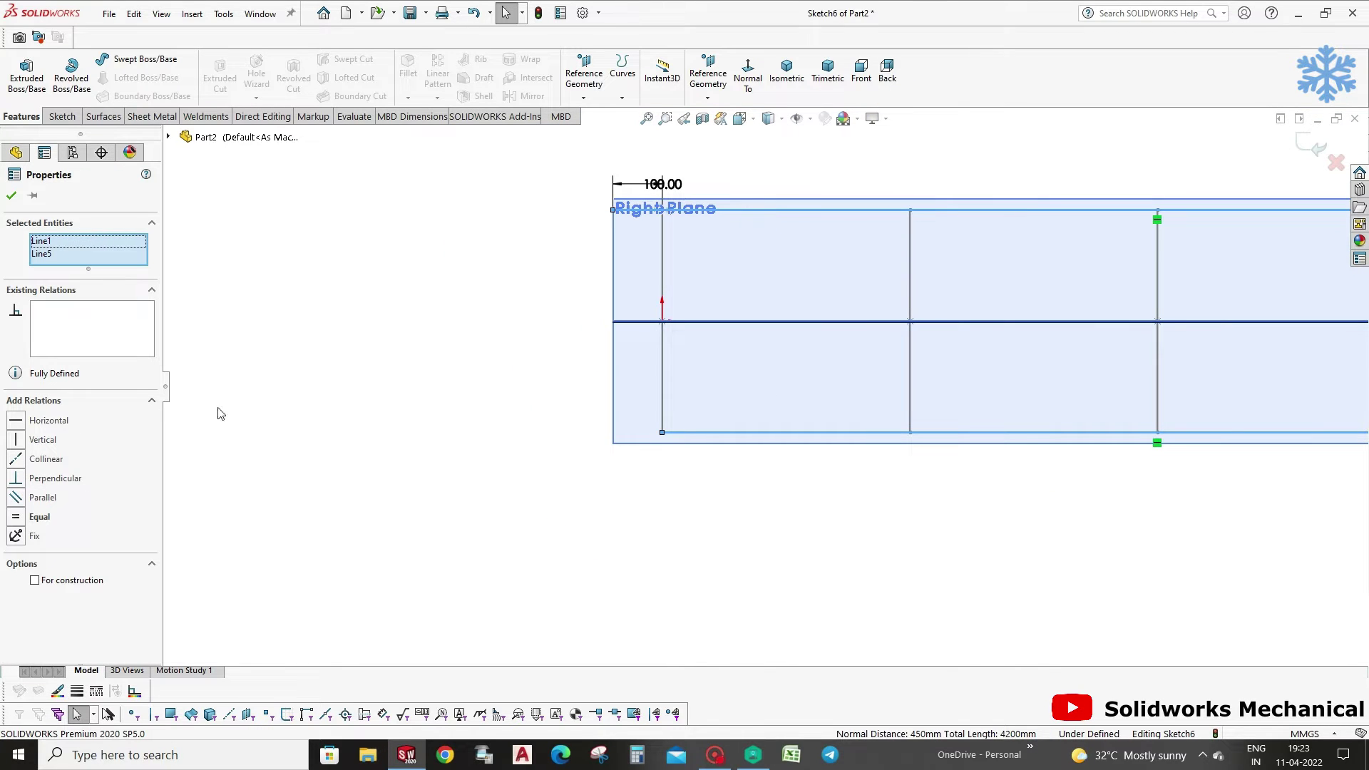
pyautogui.click(50, 512)
pyautogui.click(489, 525)
# Pull the bottom rail's left end outward and dimension its overhang at 150 mm.
pyautogui.scroll(2, 684, 489)
pyautogui.scroll(1, 772, 421)
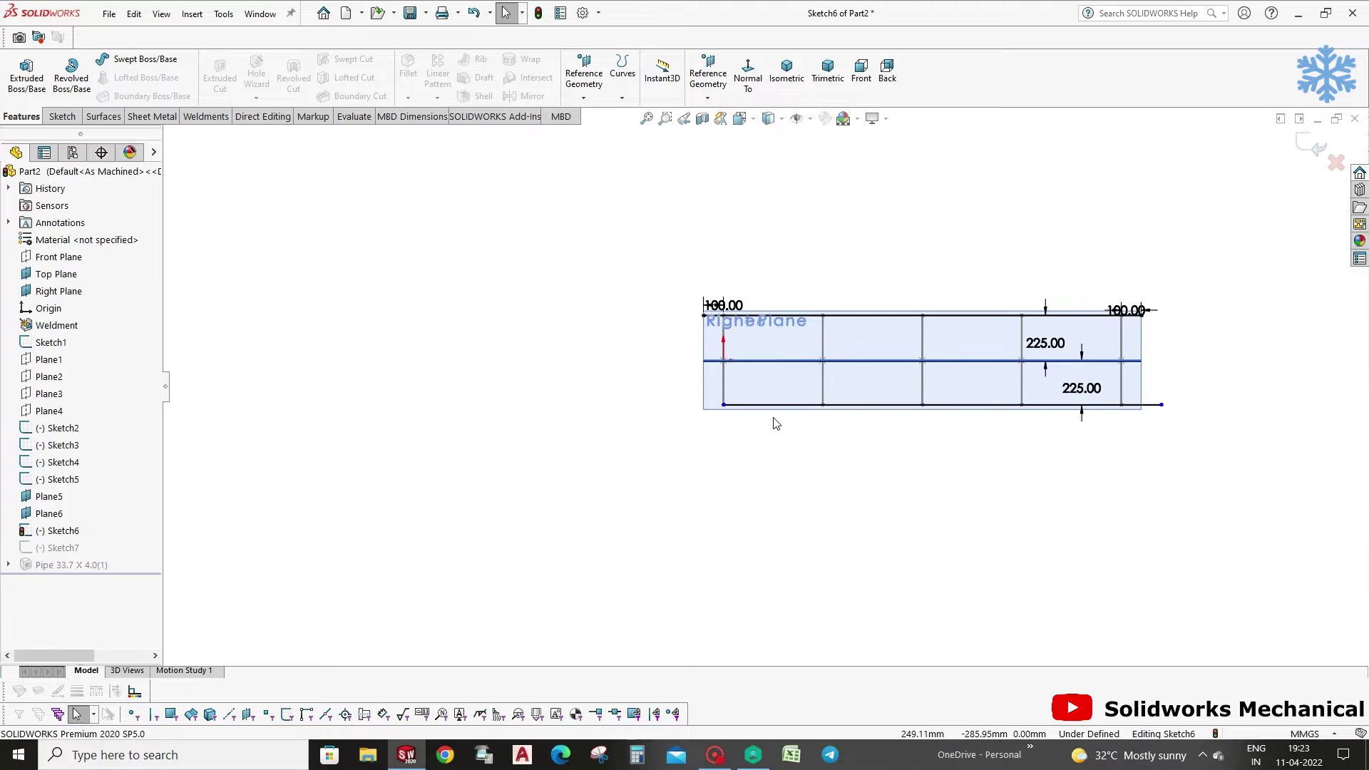
pyautogui.scroll(-3, 668, 387)
pyautogui.moveTo(644, 375); pyautogui.dragTo(622, 378)
pyautogui.moveTo(622, 378); pyautogui.dragTo(626, 340, button='right')
pyautogui.click(625, 376)
pyautogui.click(643, 354)
pyautogui.click(590, 483)
pyautogui.write('150')
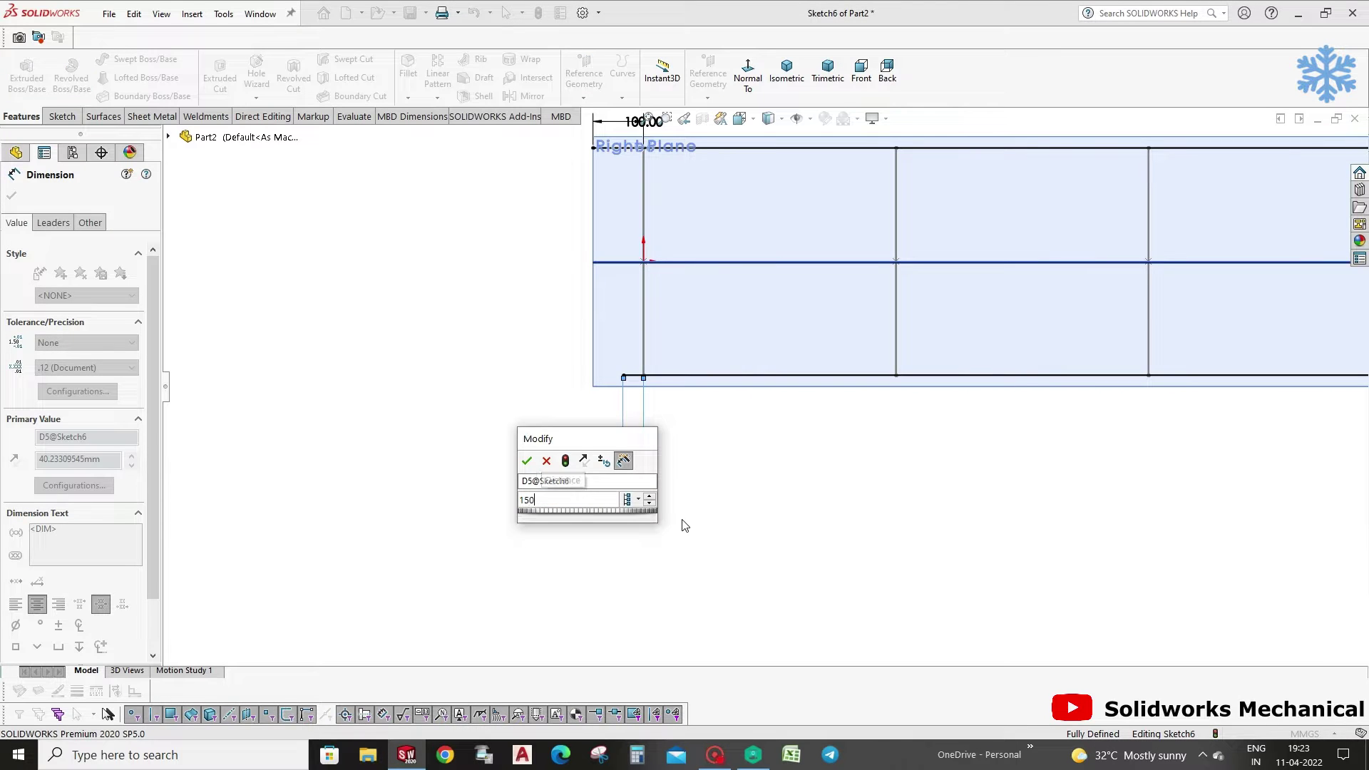
pyautogui.press('Return')
# Change the bottom-left overhang to 100 mm and exit Sketch6 to rebuild the frame.
pyautogui.scroll(3, 760, 485)
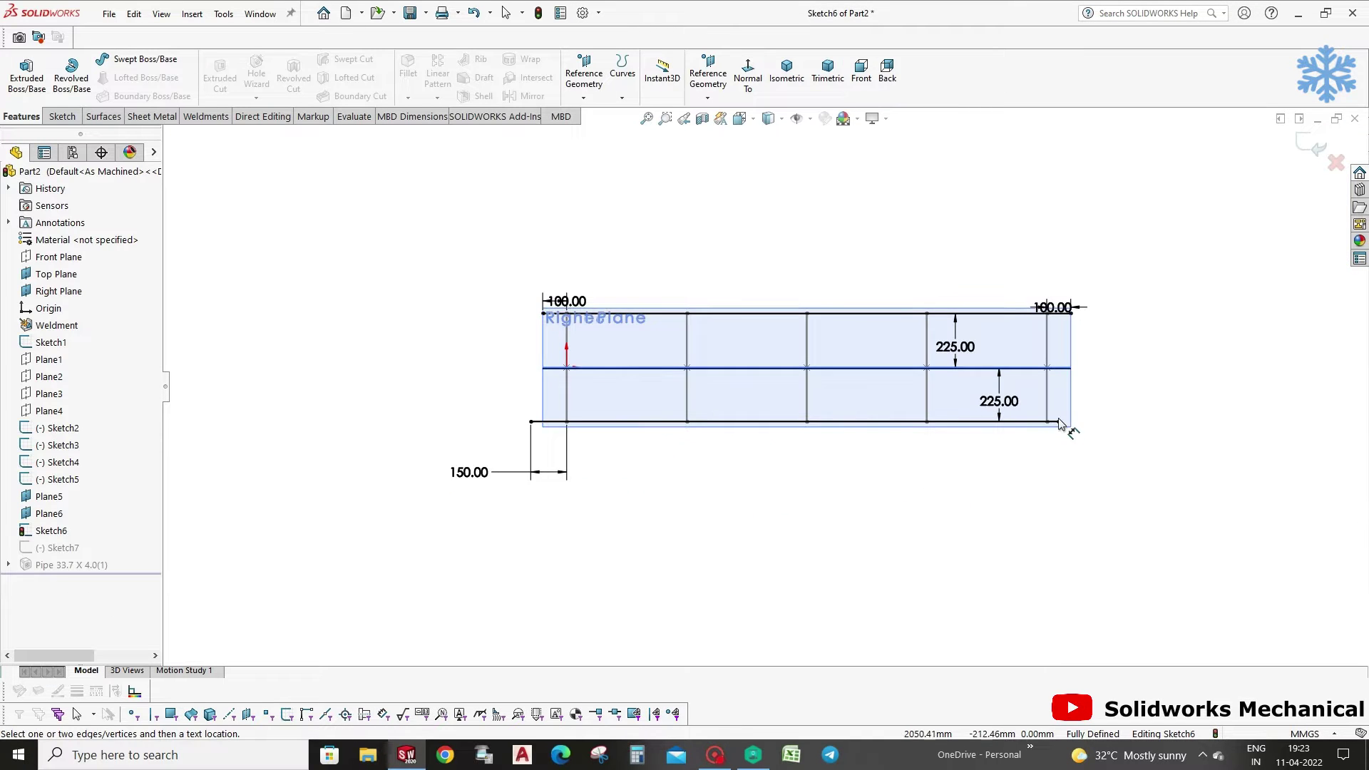
pyautogui.scroll(-3, 1040, 435)
pyautogui.scroll(3, 1023, 399)
pyautogui.scroll(1, 788, 406)
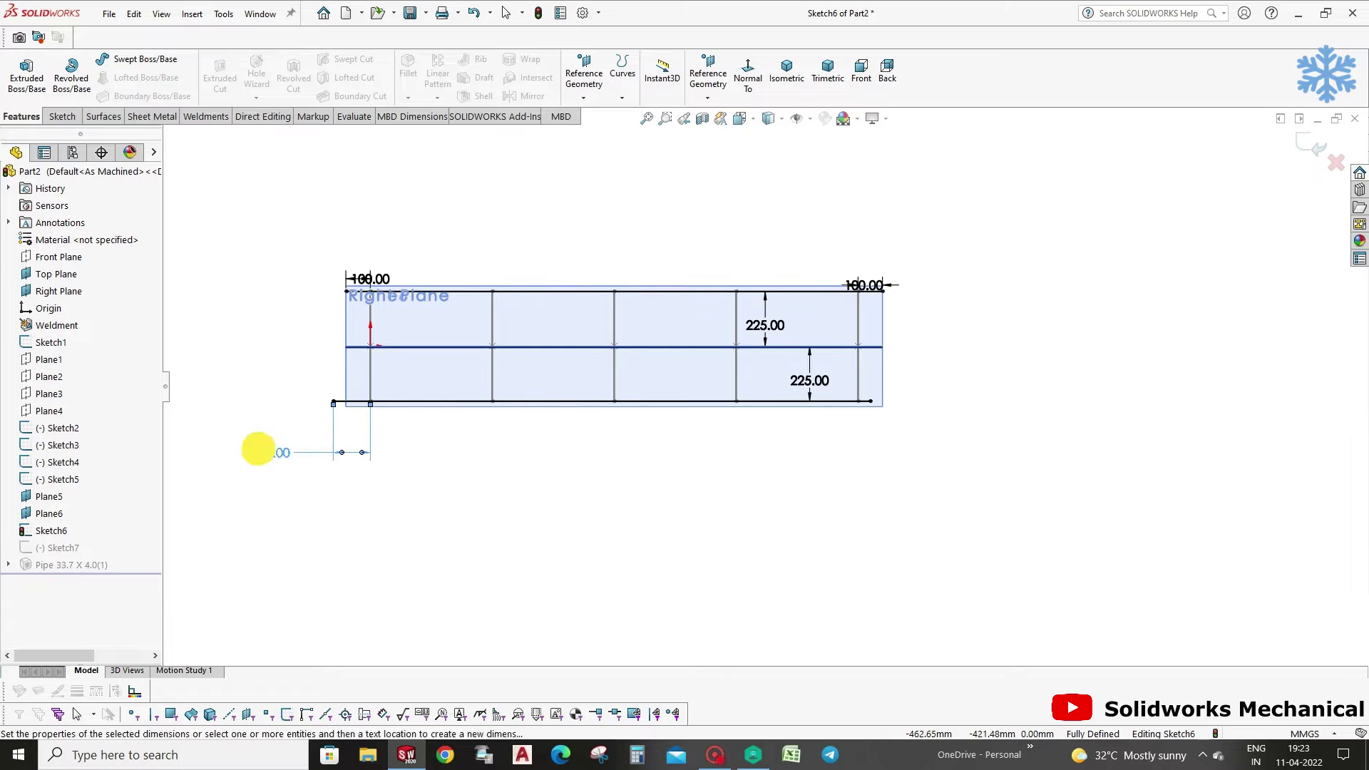
pyautogui.click(263, 453)
pyautogui.write('100')
pyautogui.press('Return')
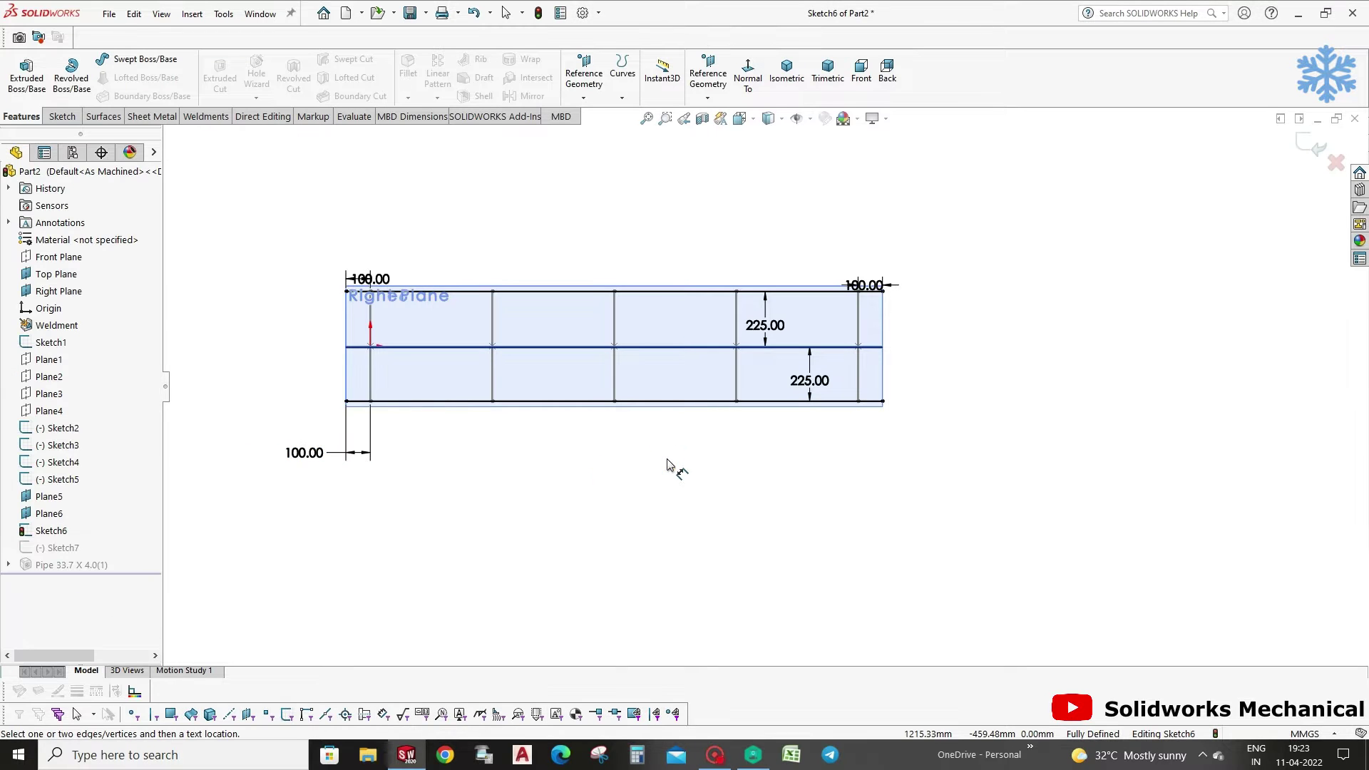
pyautogui.middleClick(675, 459)
pyautogui.click(1312, 144)
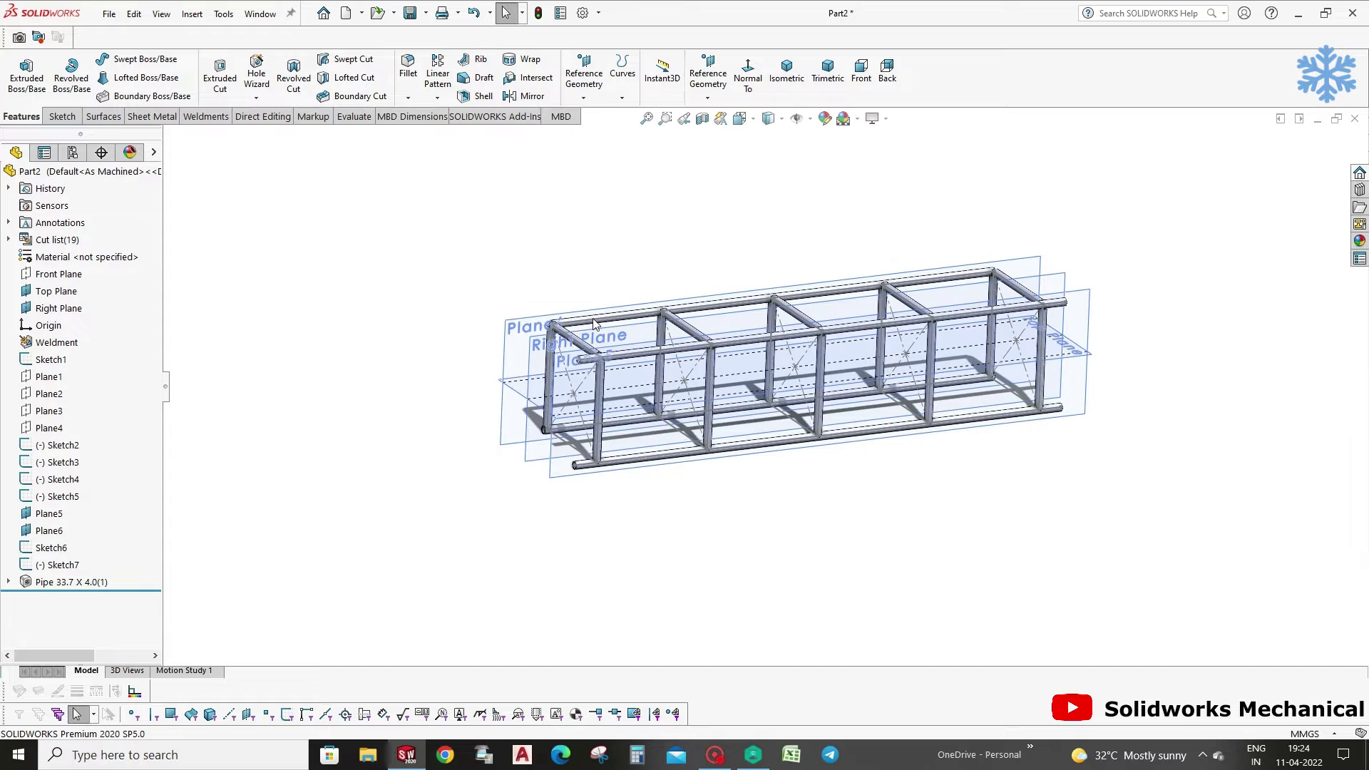
# Open Sketch7 for editing and view it normal to its plane.
pyautogui.click(594, 321)
pyautogui.click(82, 565)
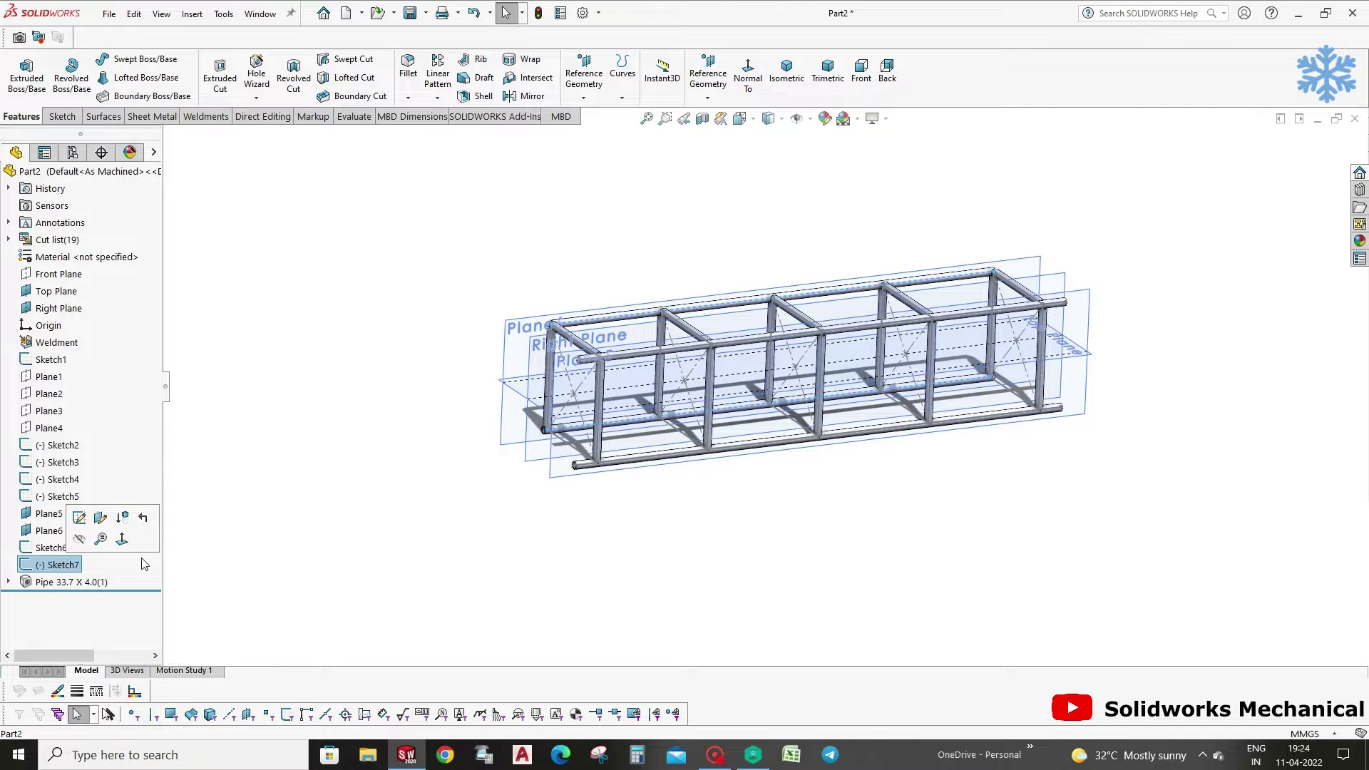
pyautogui.rightClick(62, 571)
pyautogui.click(77, 427)
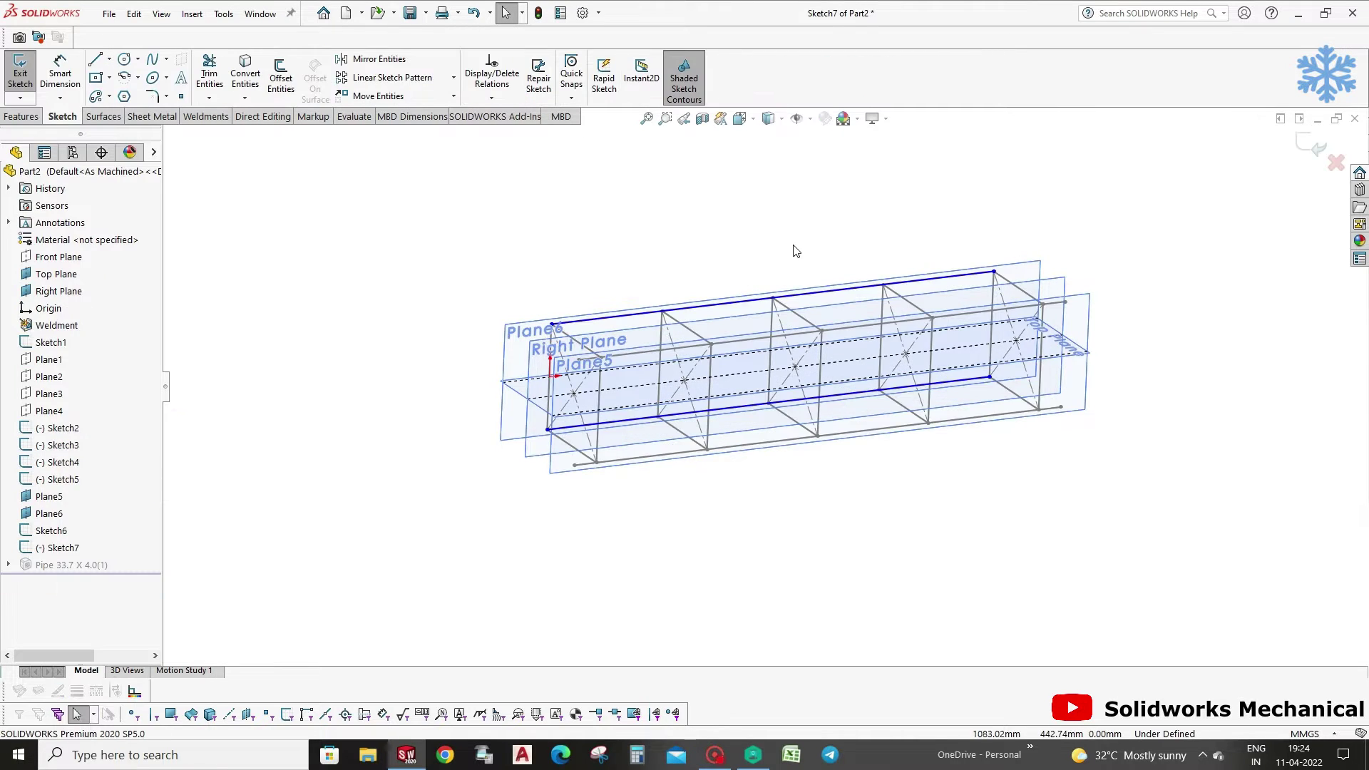
pyautogui.click(21, 116)
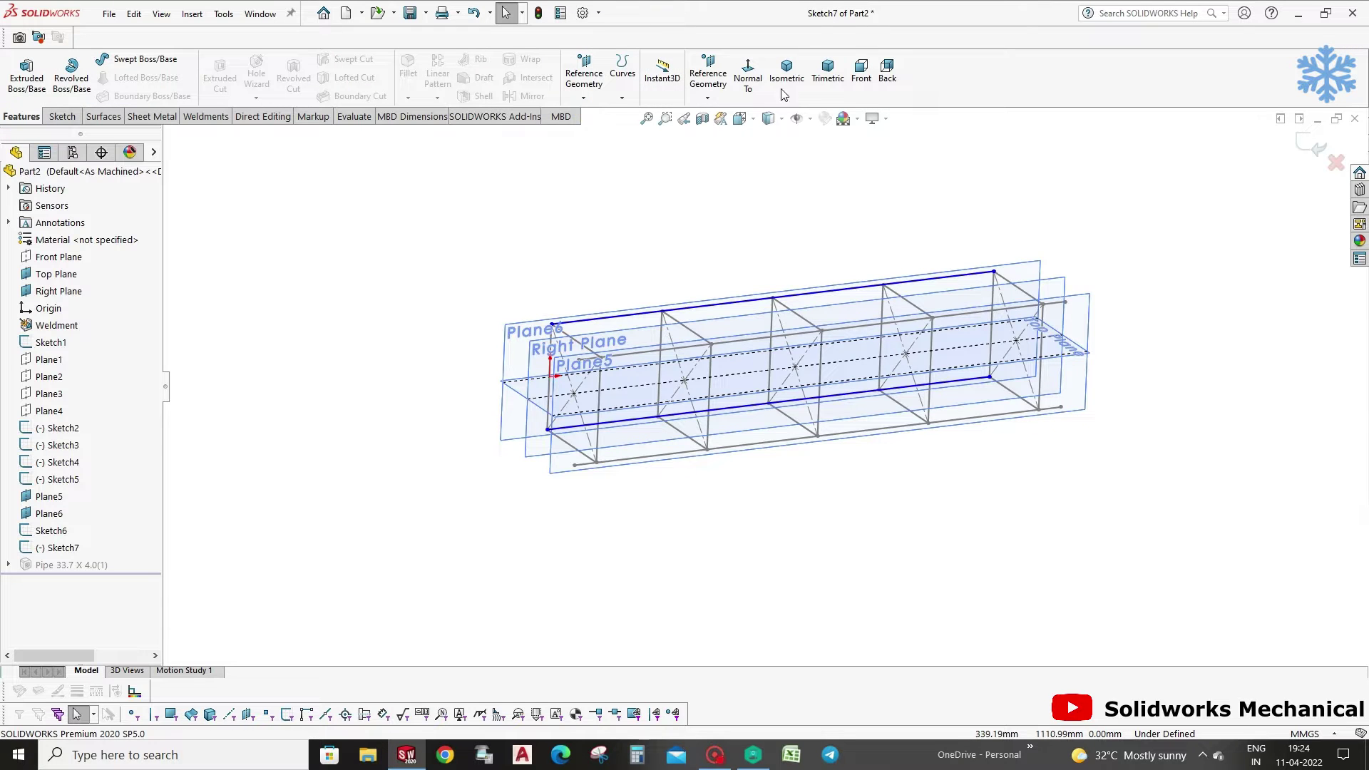
pyautogui.click(745, 84)
# Make the top-left and bottom-left line endpoints coincident with their Sketch6 points.
pyautogui.click(579, 308)
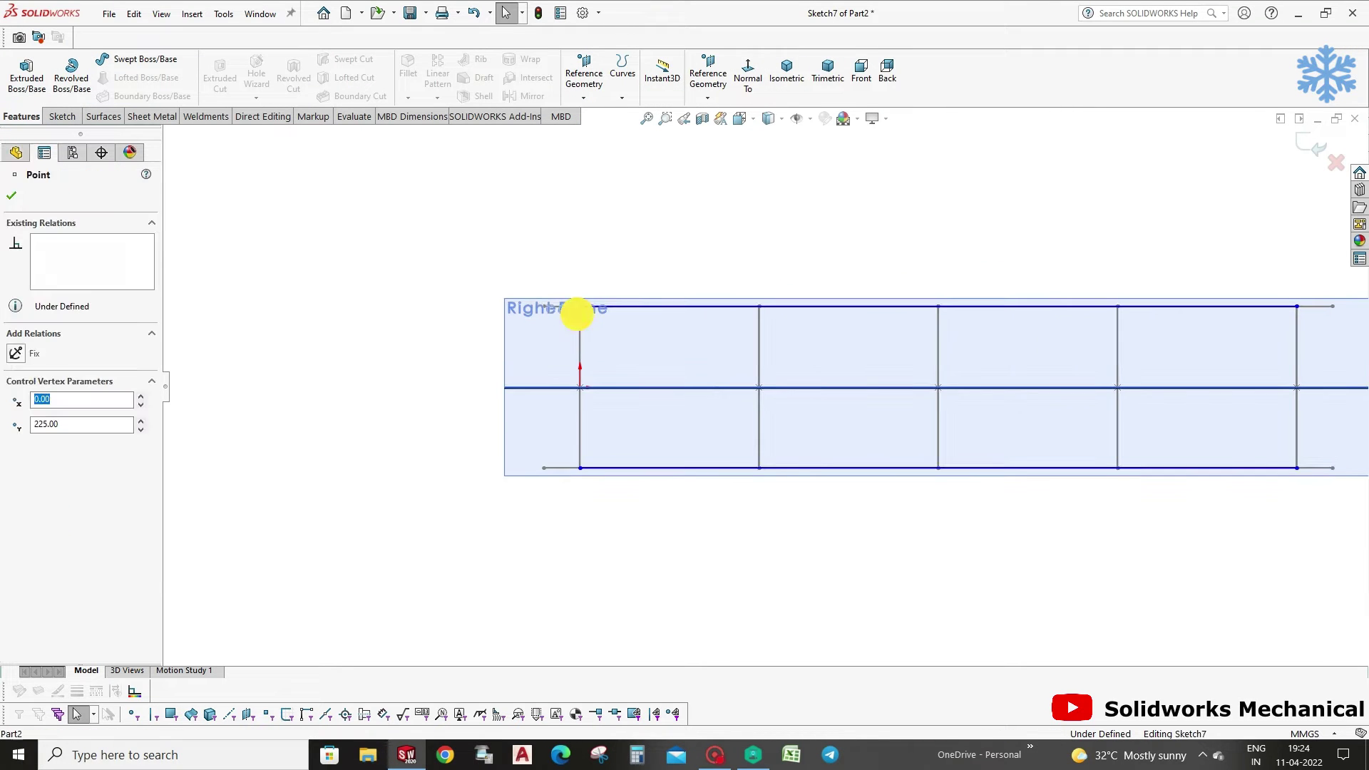
pyautogui.keyDown('ctrl'); pyautogui.click(546, 308); pyautogui.keyUp('ctrl')
pyautogui.click(28, 457)
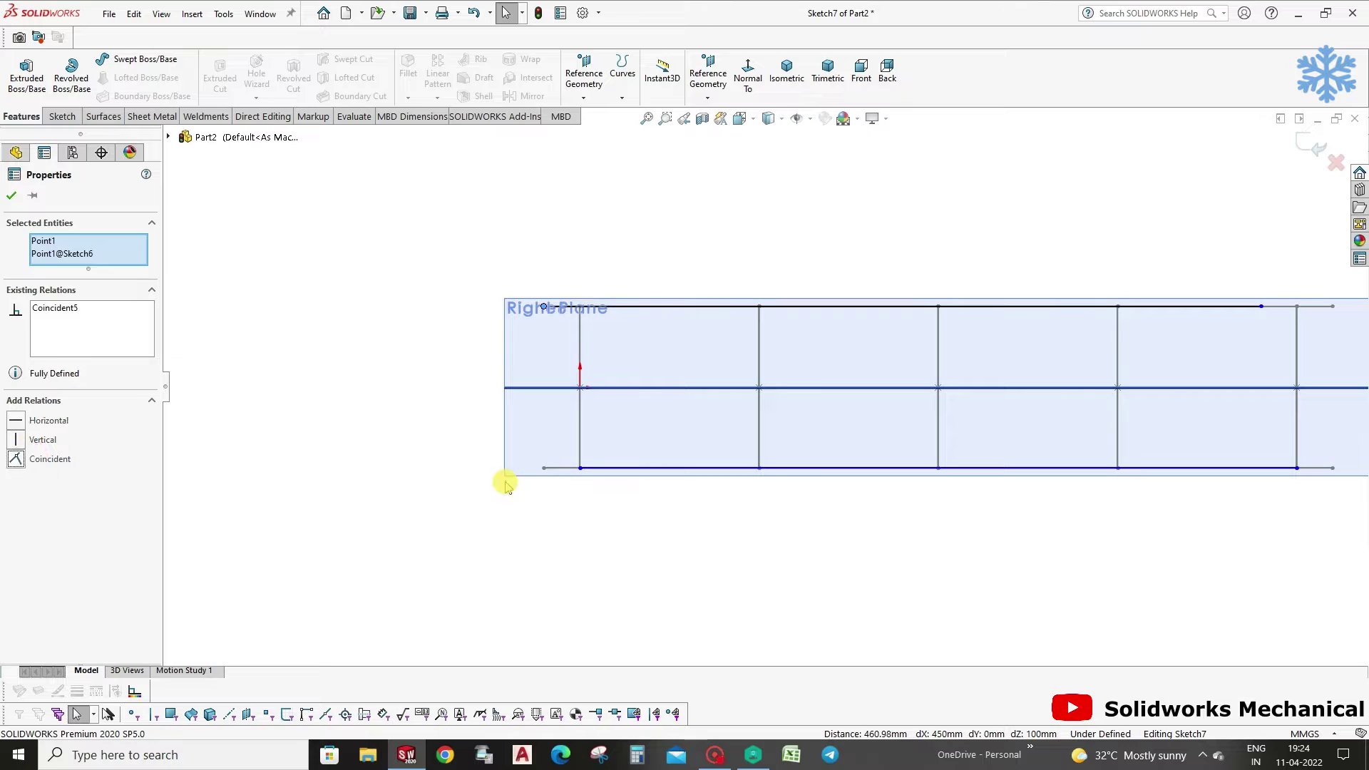
pyautogui.click(504, 479)
pyautogui.click(545, 468)
pyautogui.click(45, 458)
pyautogui.scroll(2, 397, 523)
pyautogui.scroll(-2, 1106, 486)
# Make the right-hand line endpoints coincident with Sketch6's Point2 and Point10.
pyautogui.click(889, 297)
pyautogui.keyDown('ctrl'); pyautogui.click(978, 297); pyautogui.keyUp('ctrl')
pyautogui.click(31, 463)
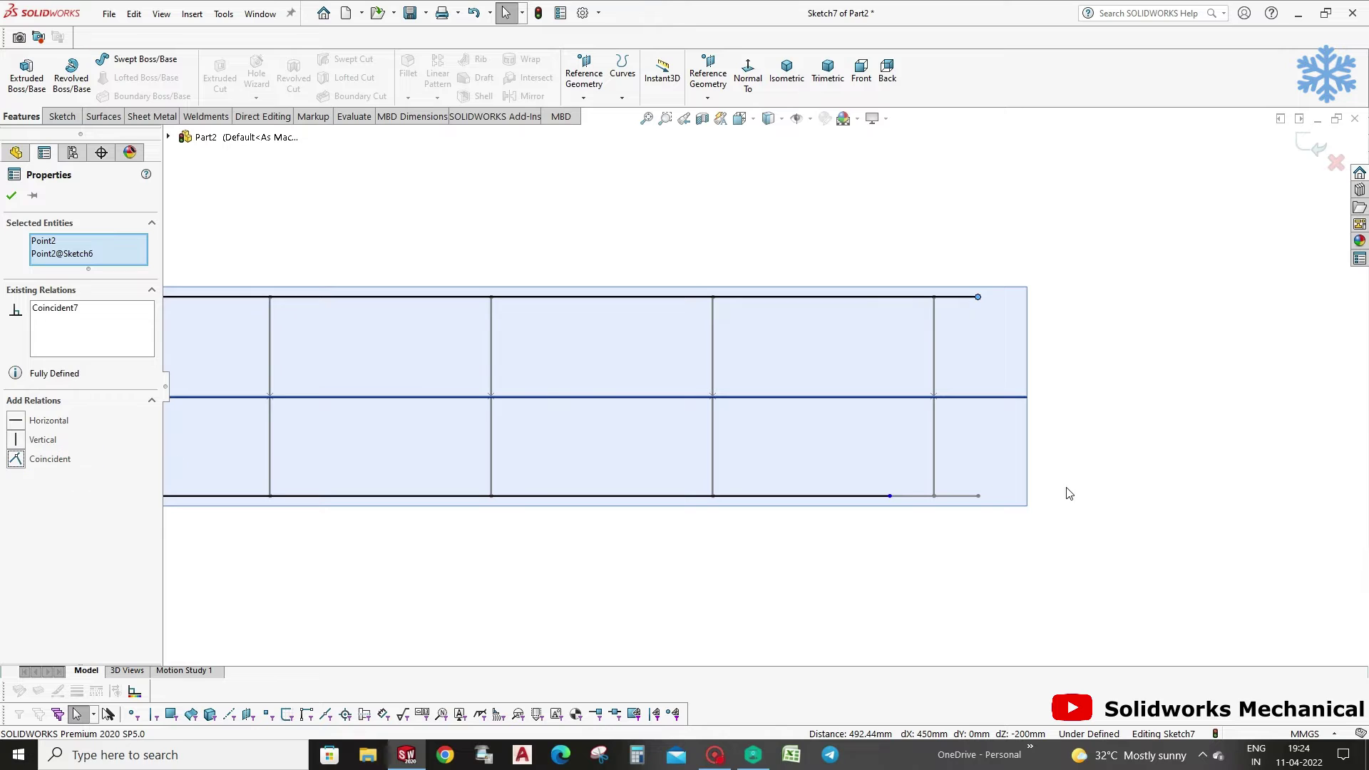
pyautogui.click(889, 496)
pyautogui.keyDown('ctrl'); pyautogui.click(978, 496); pyautogui.keyUp('ctrl')
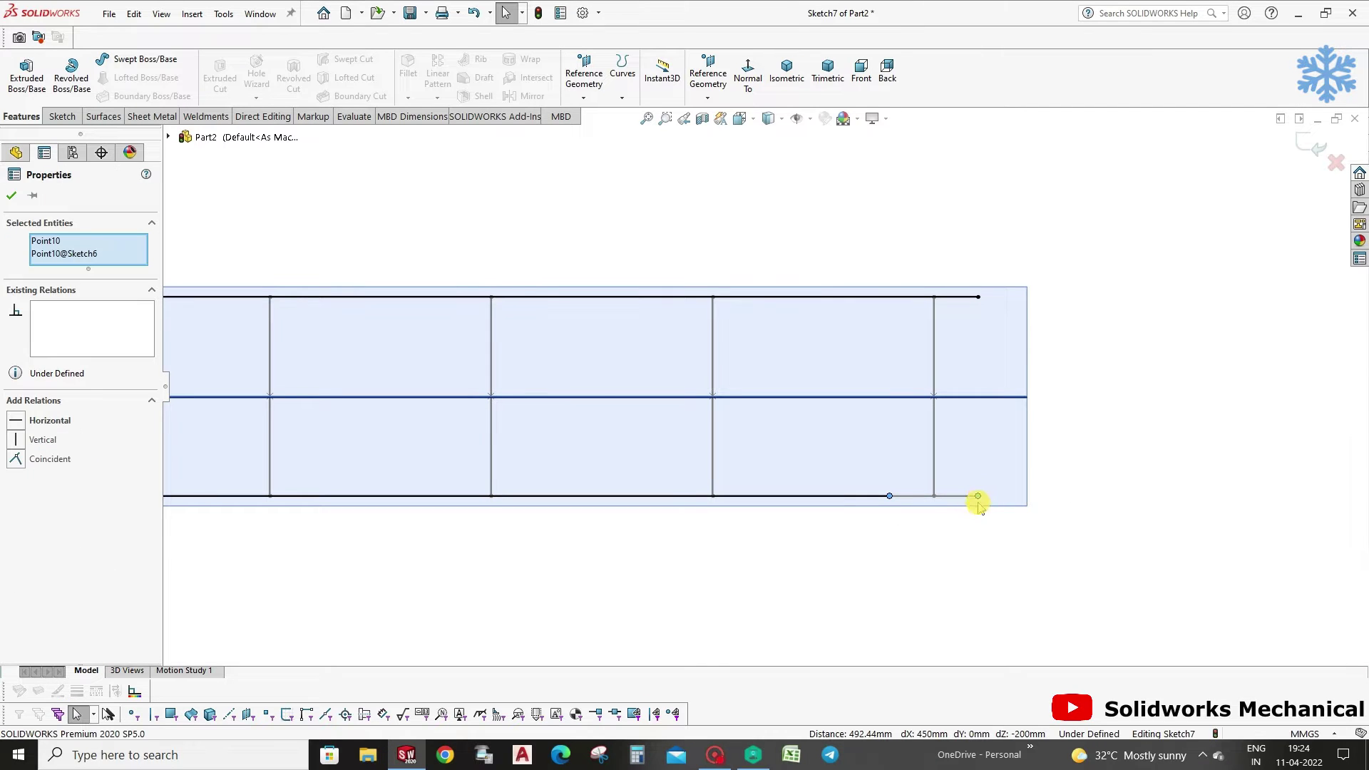
pyautogui.click(67, 457)
pyautogui.click(1145, 331)
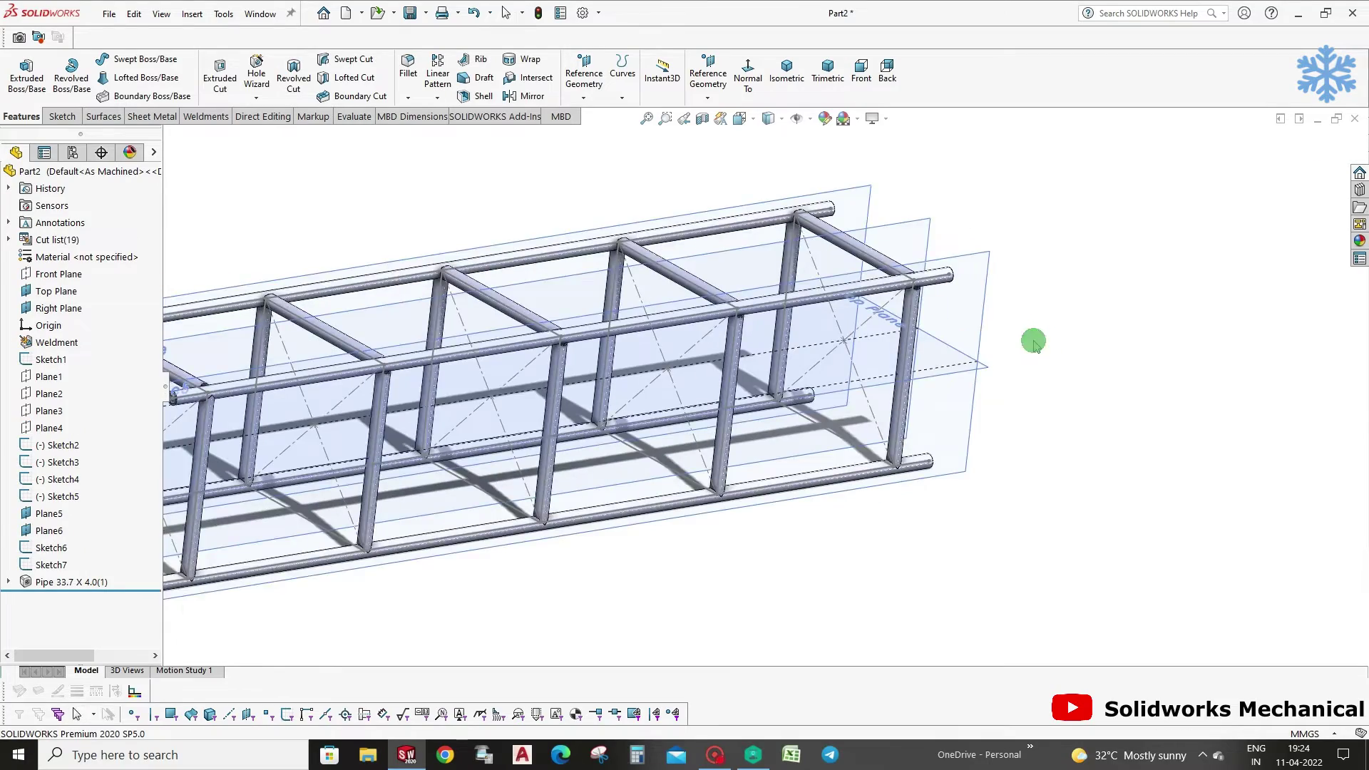
# Orbit the frame to inspect it from above and below, then fit it in view.
pyautogui.scroll(-3, 640, 393)
pyautogui.moveTo(640, 393)
pyautogui.mouseDown(button='middle')
pyautogui.moveTo(599, 366)
pyautogui.moveTo(599, 418)
pyautogui.moveTo(630, 497)
pyautogui.mouseUp(button='middle')
pyautogui.scroll(-2, 828, 488)
pyautogui.moveTo(624, 590)
pyautogui.mouseDown(button='middle')
pyautogui.moveTo(644, 657)
pyautogui.moveTo(685, 696)
pyautogui.moveTo(763, 619)
pyautogui.moveTo(789, 644)
pyautogui.moveTo(544, 630)
pyautogui.moveTo(577, 606)
pyautogui.moveTo(600, 559)
pyautogui.moveTo(746, 503)
pyautogui.mouseUp(button='middle')
pyautogui.moveTo(1091, 319)
pyautogui.mouseDown(button='middle')
pyautogui.moveTo(1122, 297)
pyautogui.moveTo(1113, 329)
pyautogui.moveTo(1023, 322)
pyautogui.mouseUp(button='middle')
pyautogui.press('f')
# Hide Sketch4, Sketch5, Sketch2, Sketch1 and Sketch3 from the context toolbar.
pyautogui.click(924, 406)
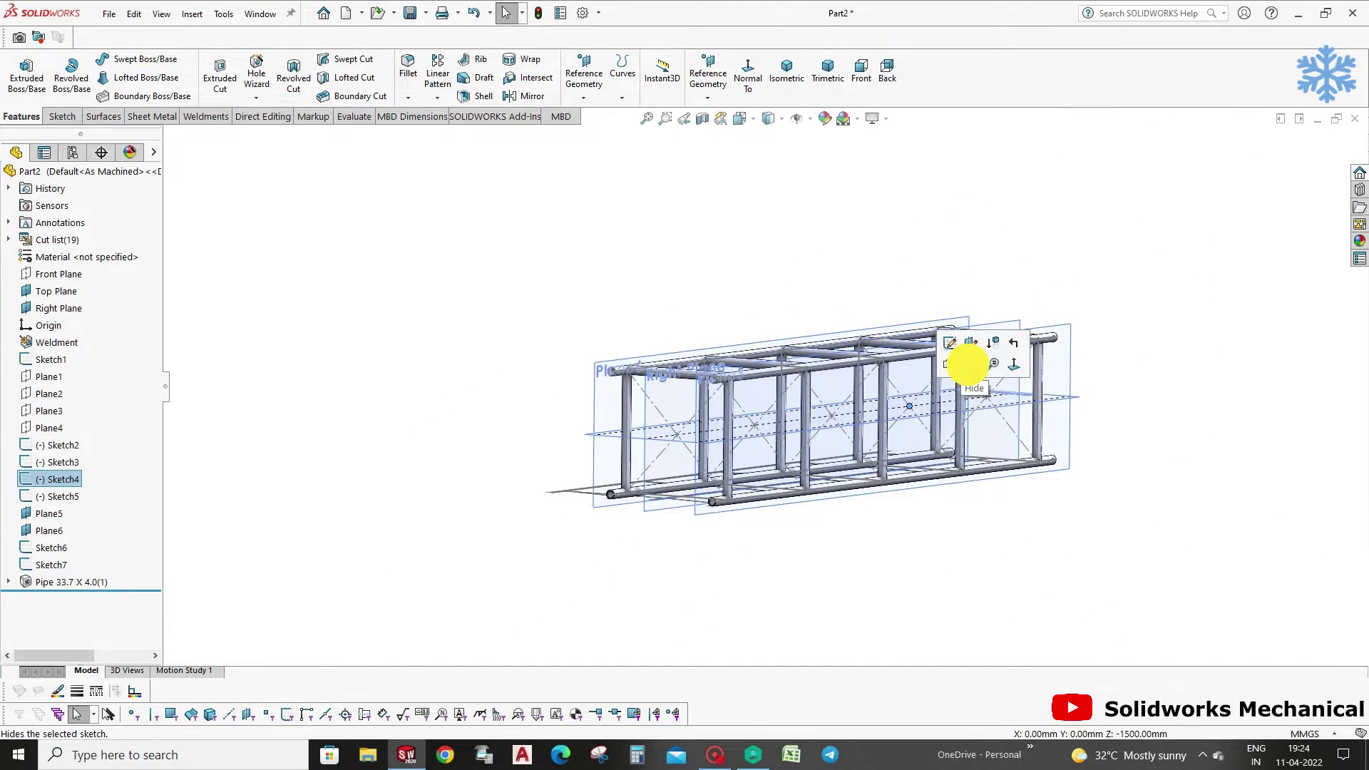
pyautogui.click(983, 393)
pyautogui.click(966, 382)
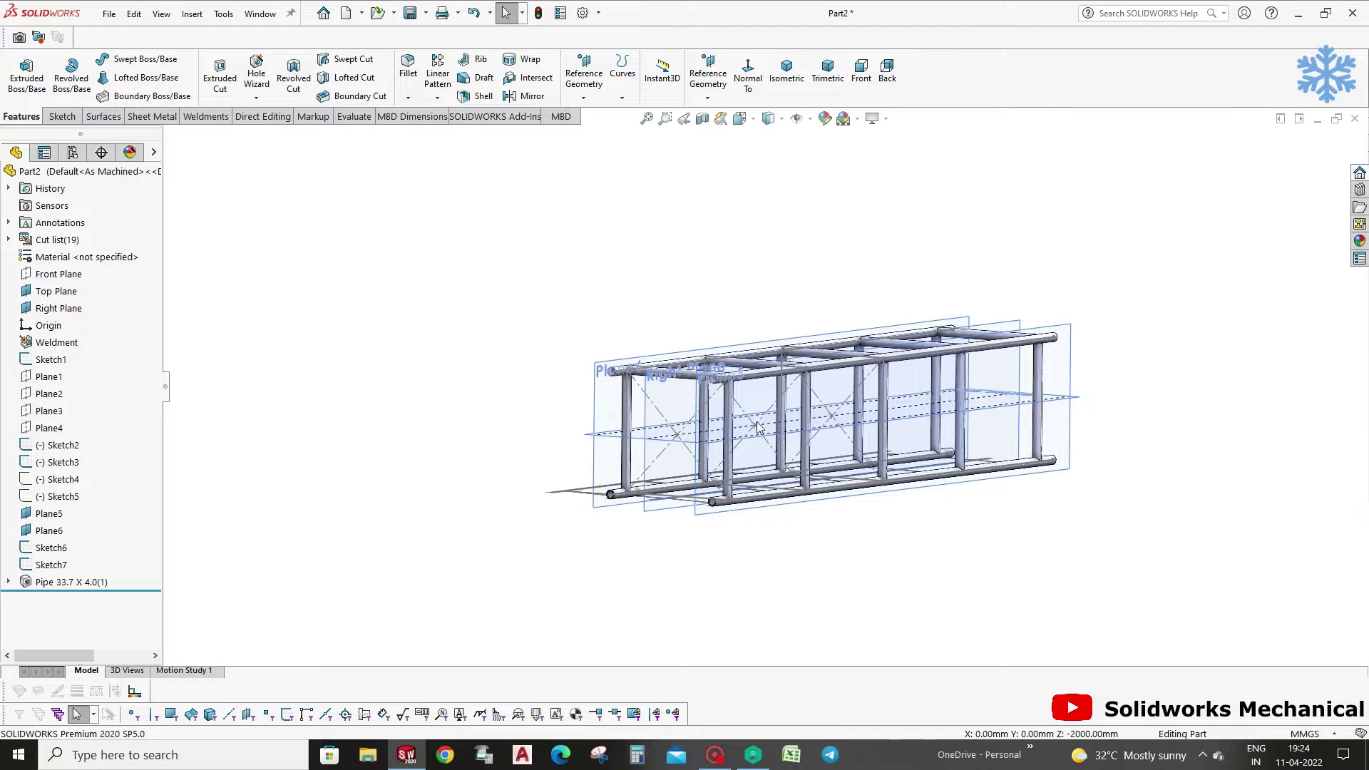
pyautogui.click(819, 404)
pyautogui.click(820, 384)
pyautogui.click(738, 420)
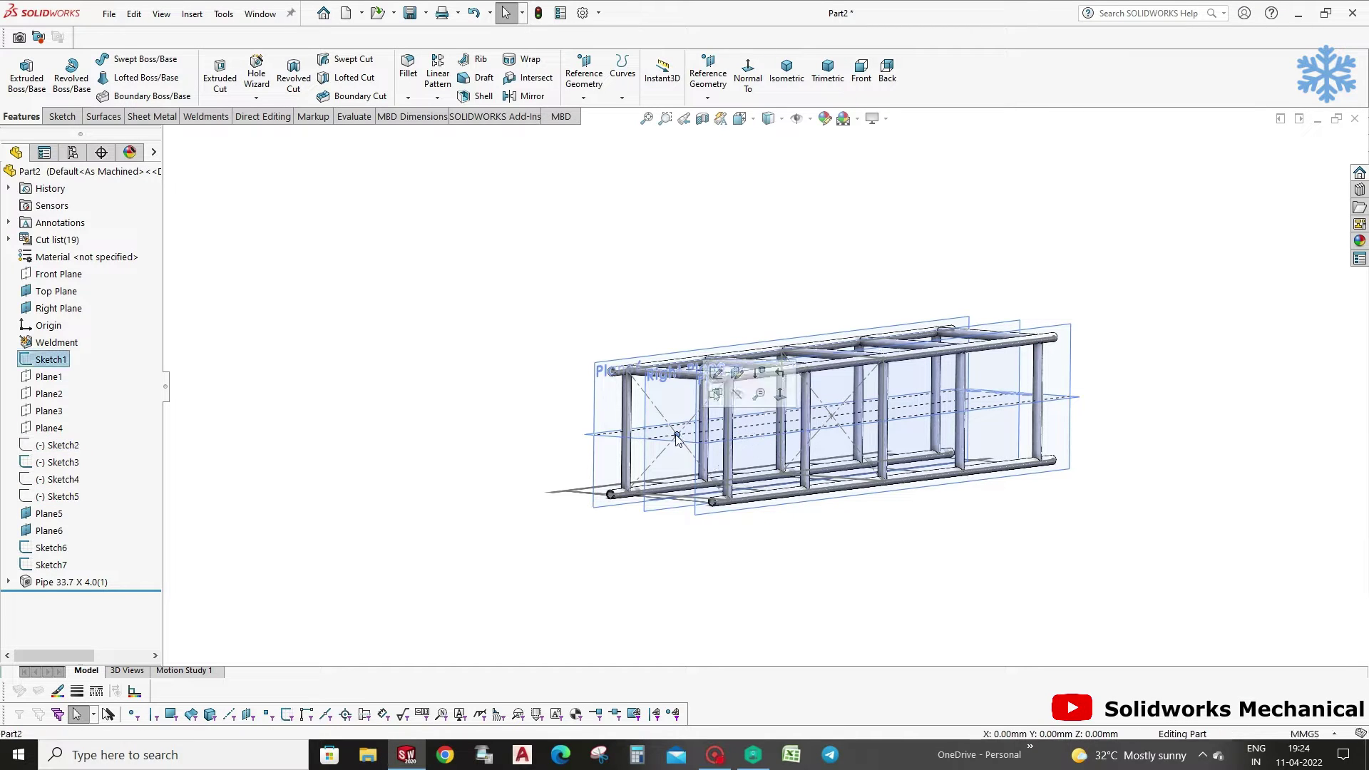
pyautogui.click(742, 394)
pyautogui.click(827, 415)
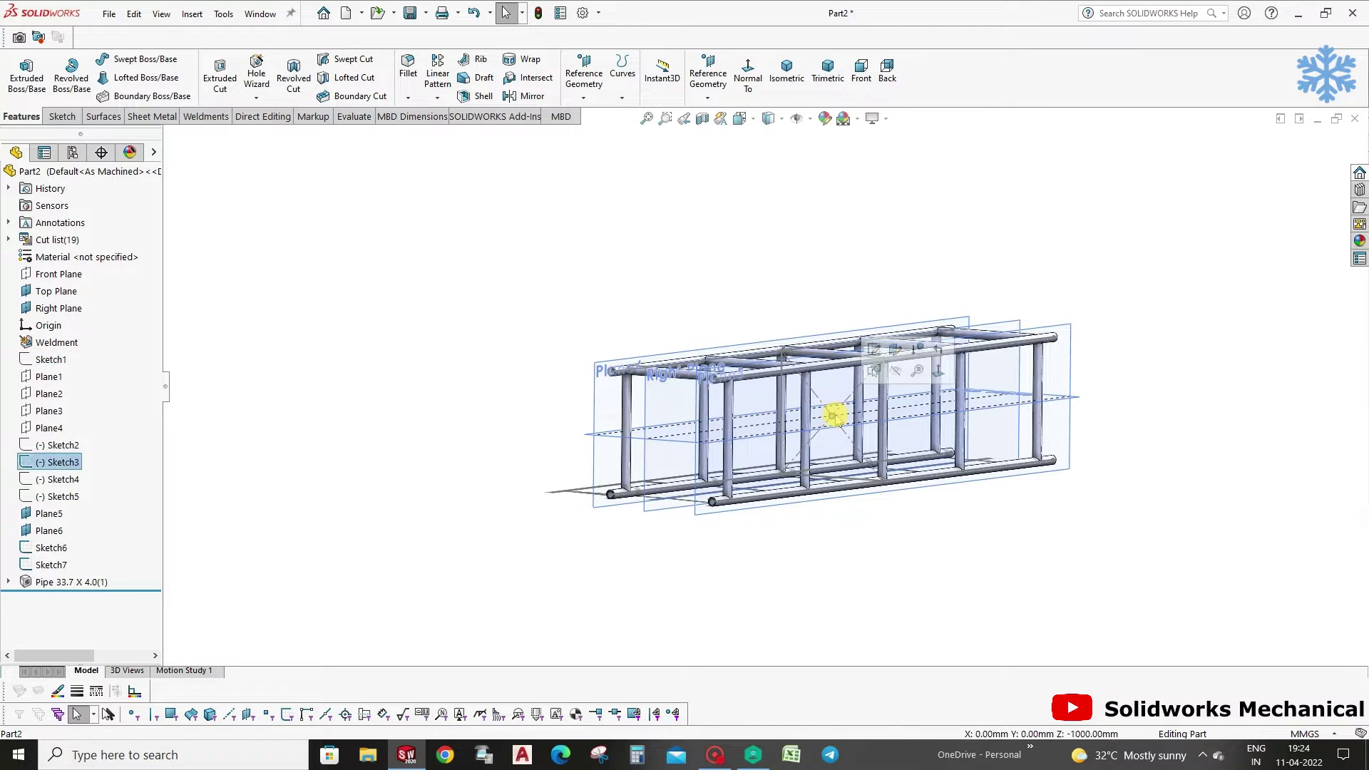
pyautogui.click(900, 370)
pyautogui.moveTo(929, 510)
pyautogui.mouseDown(button='middle')
pyautogui.moveTo(847, 394)
pyautogui.moveTo(820, 413)
pyautogui.moveTo(656, 394)
pyautogui.mouseUp(button='middle')
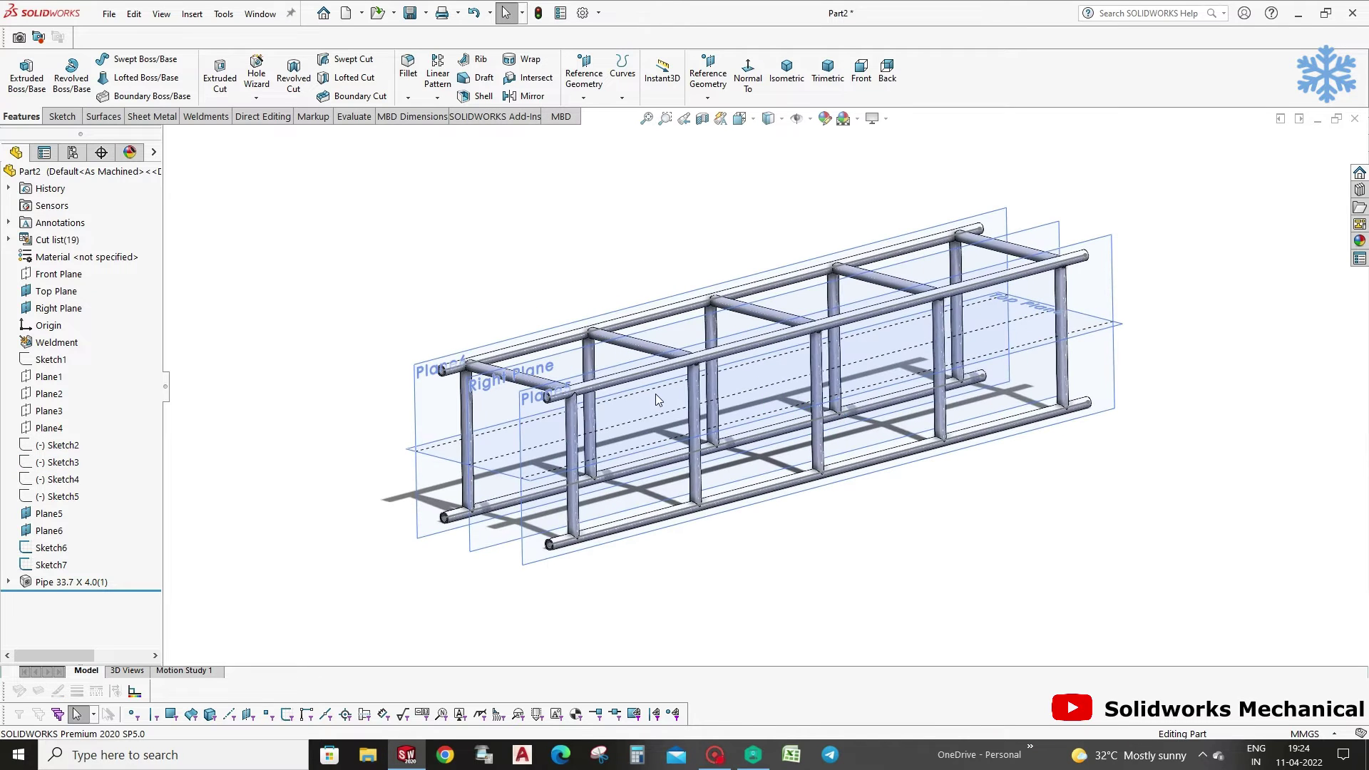
pyautogui.click(1098, 246)
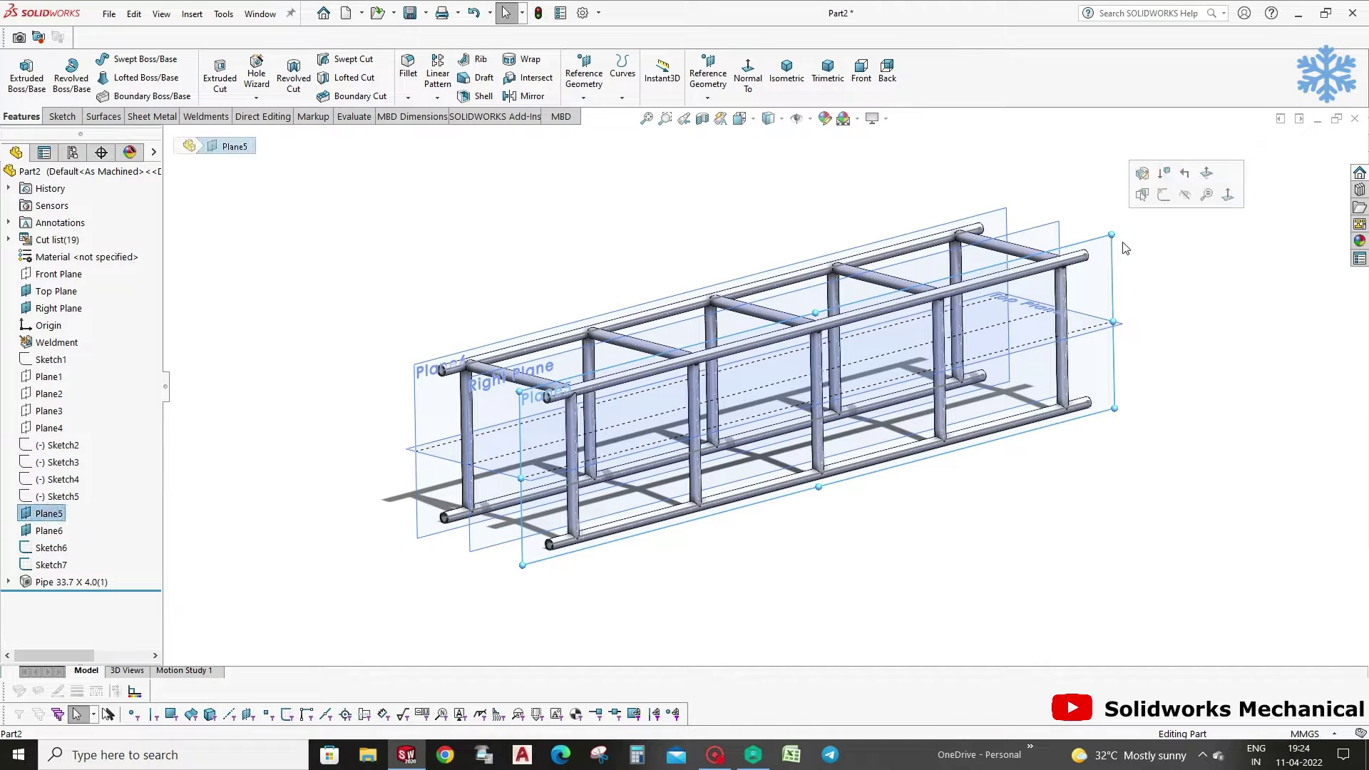
# Start a new sketch on Plane5 and view it normal to the plane.
pyautogui.click(1140, 191)
pyautogui.click(14, 117)
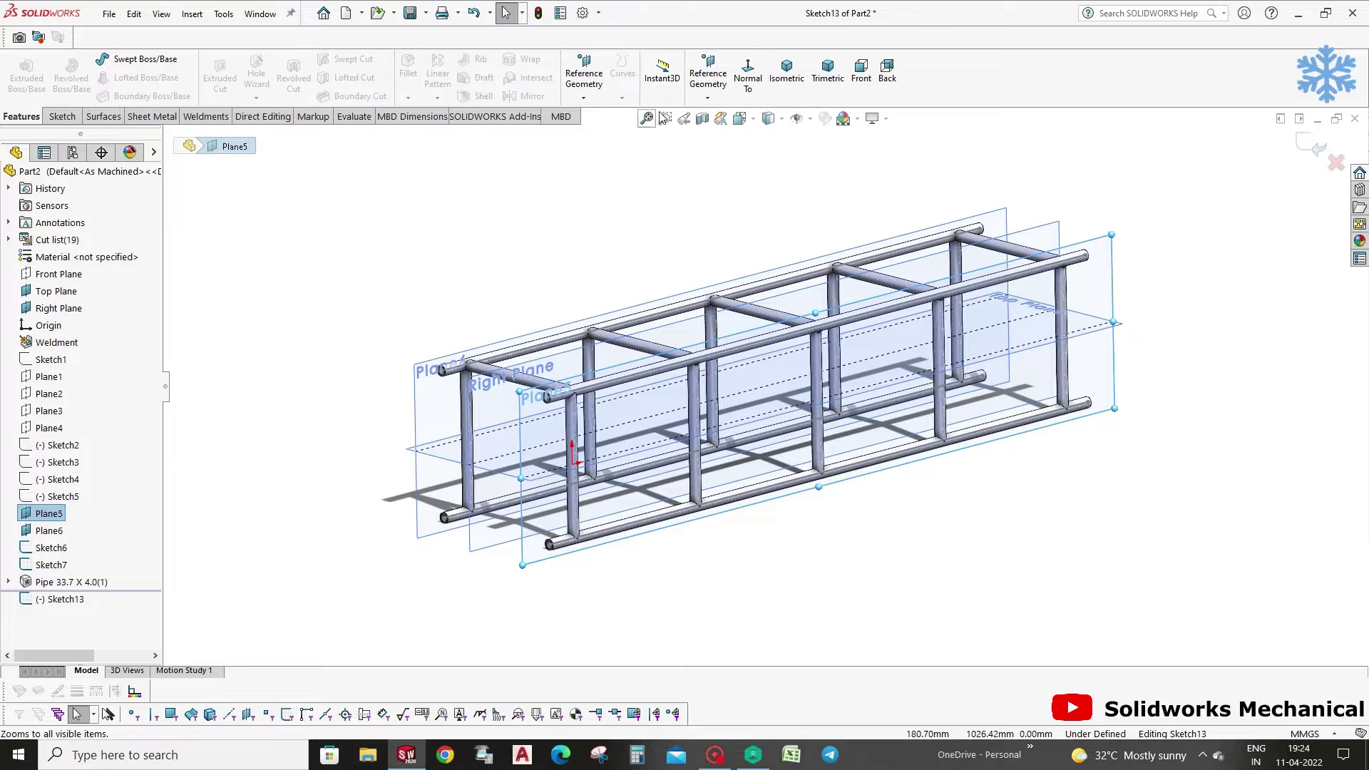
pyautogui.click(748, 80)
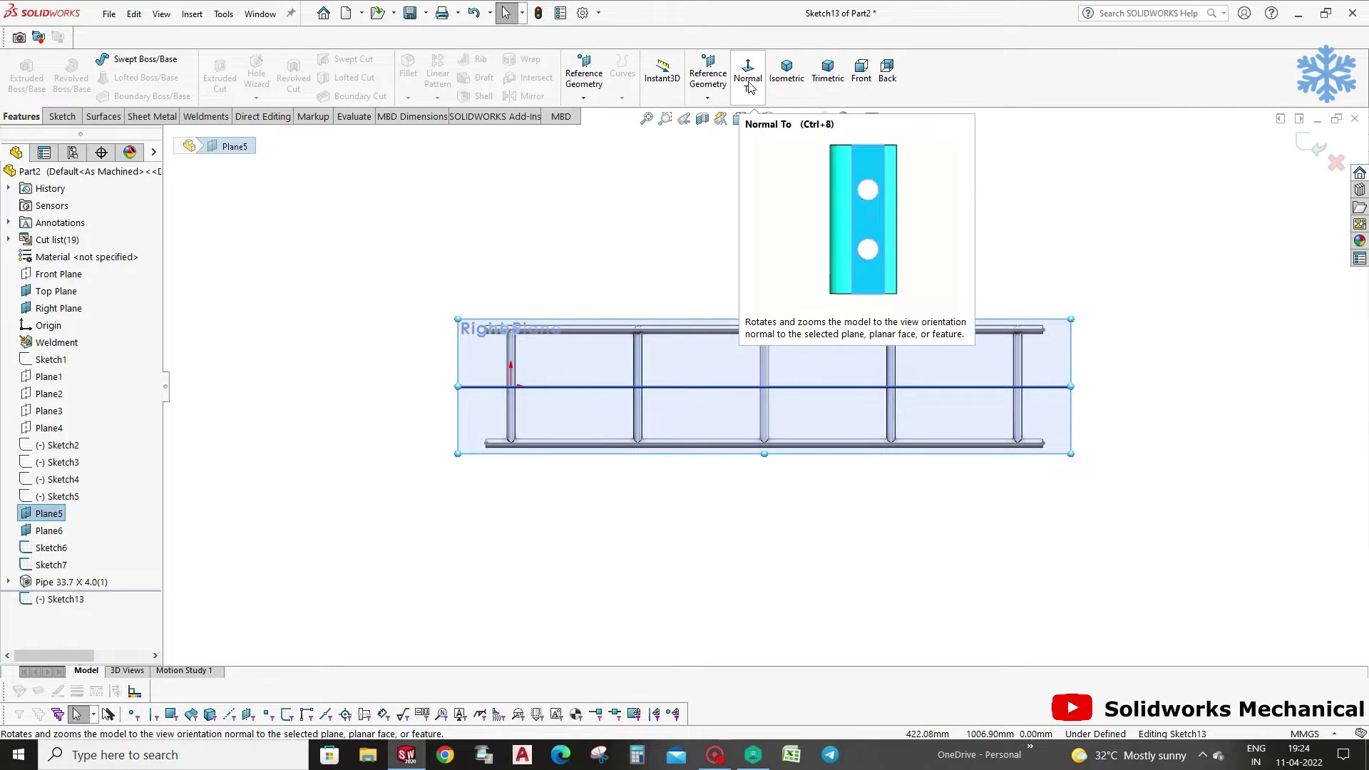
# Draw the first slanted brace line from the bottom pipe up to the top pipe.
pyautogui.click(696, 513)
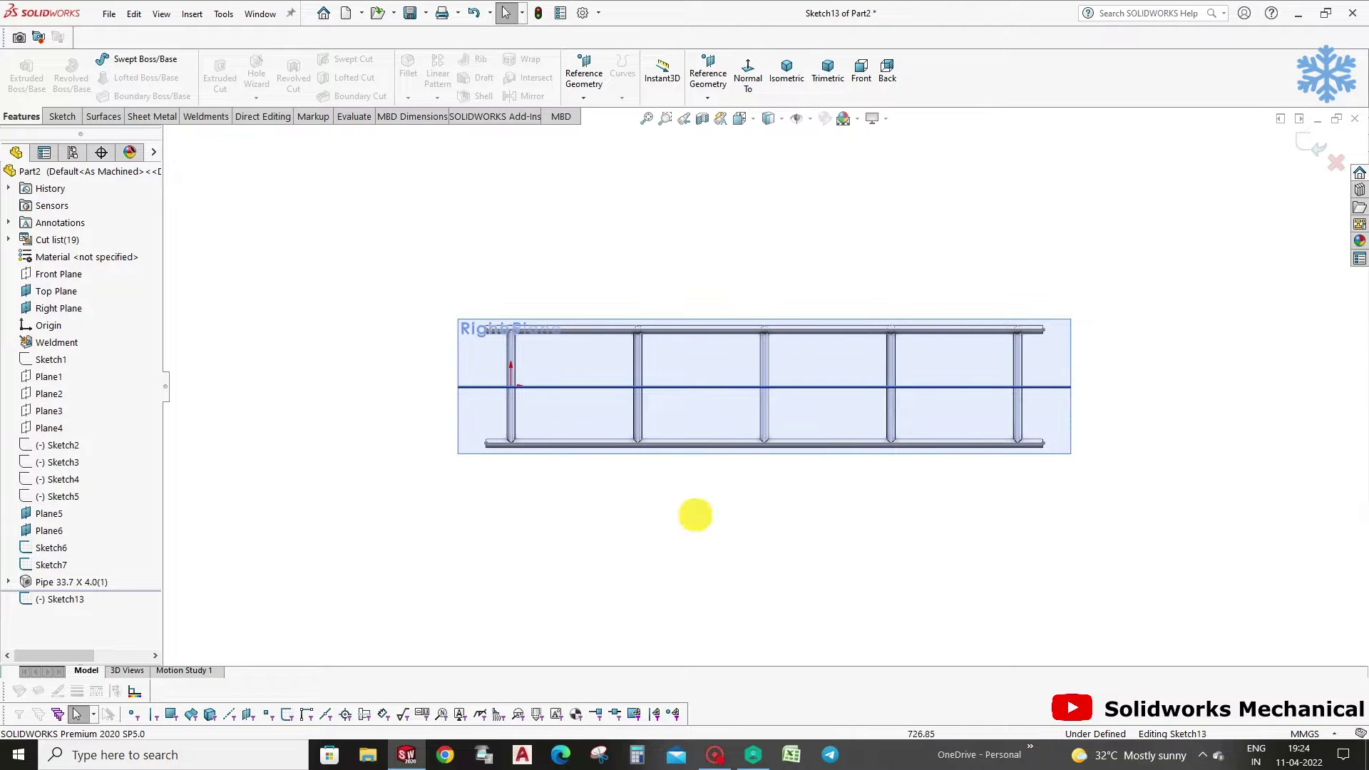
pyautogui.moveTo(489, 358); pyautogui.dragTo(493, 367, button='right')
pyautogui.scroll(-3, 499, 360)
pyautogui.scroll(-4, 541, 354)
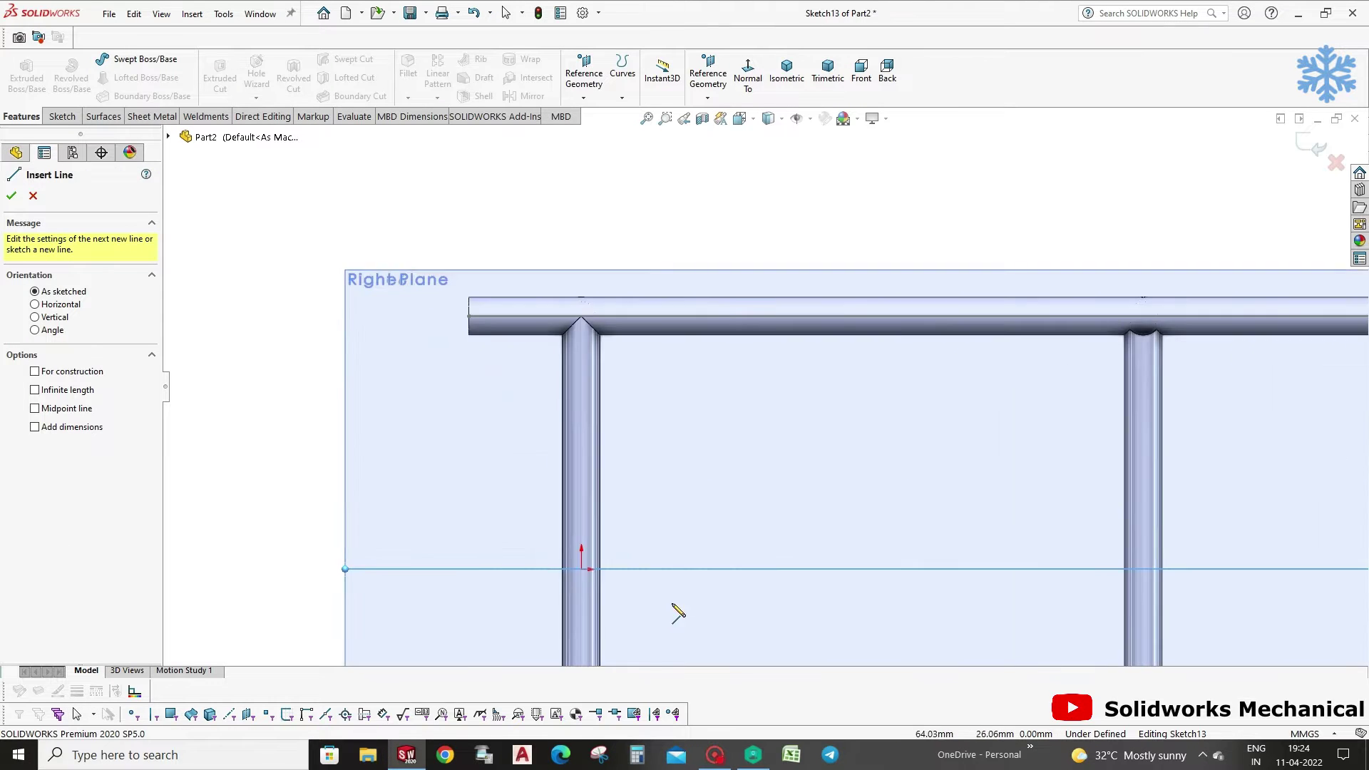
pyautogui.scroll(3, 679, 611)
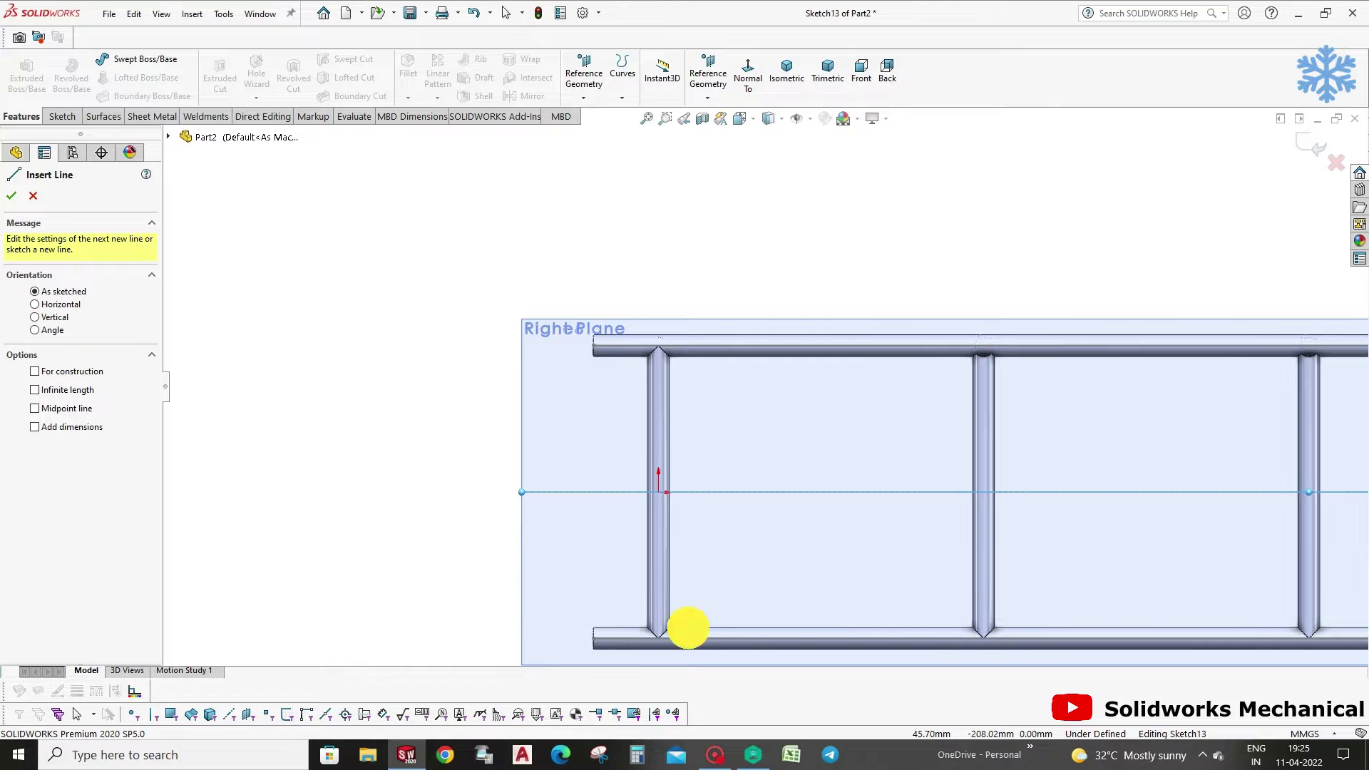
pyautogui.click(688, 628)
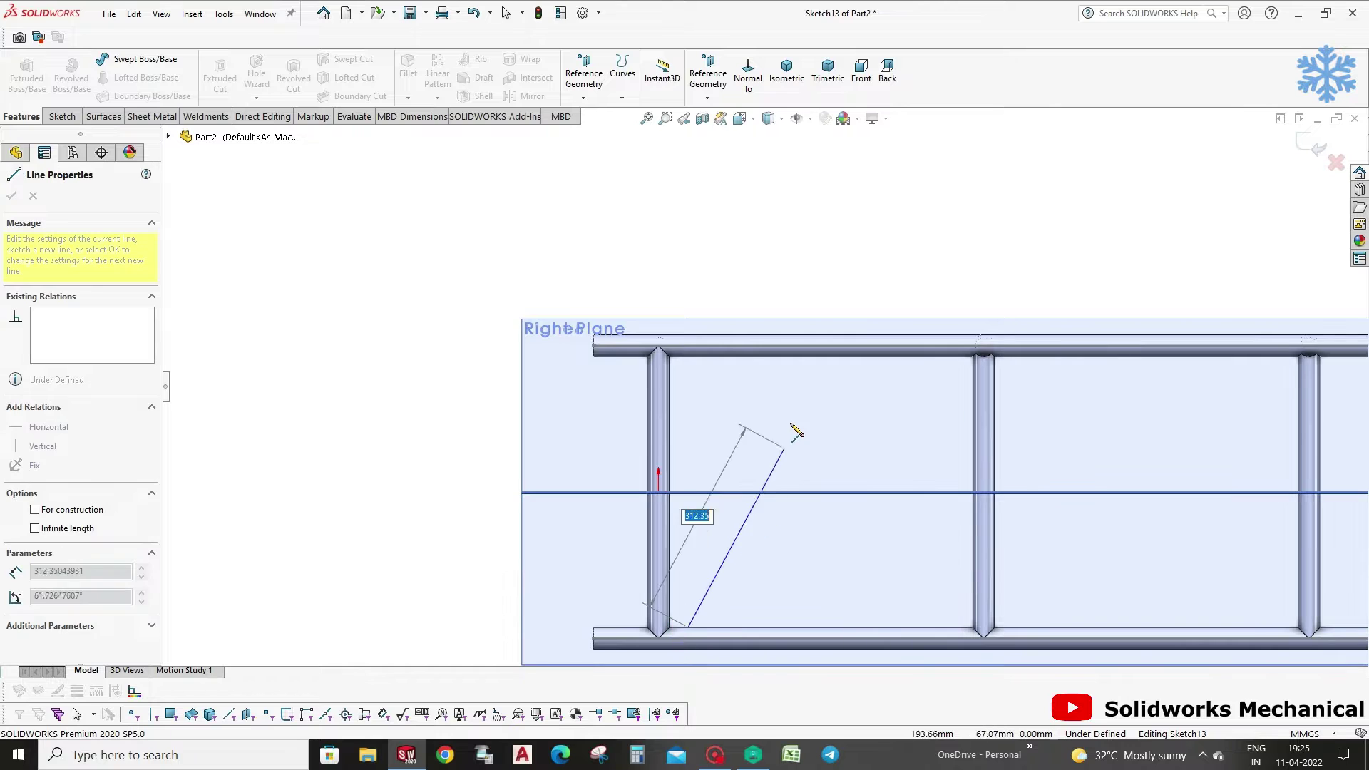
pyautogui.click(768, 359)
pyautogui.press('Escape')
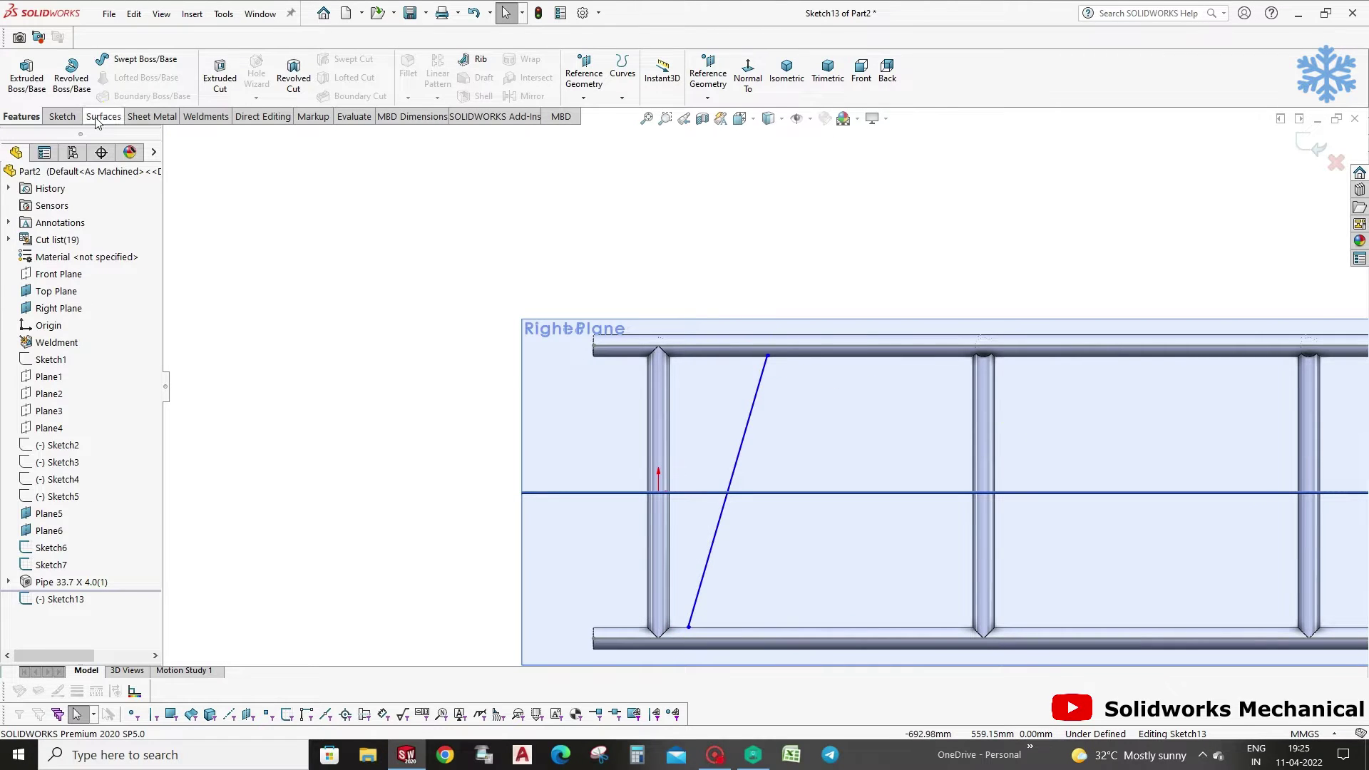
# Draw the second slanted brace line from the top pipe down to the bottom pipe.
pyautogui.click(62, 116)
pyautogui.click(95, 61)
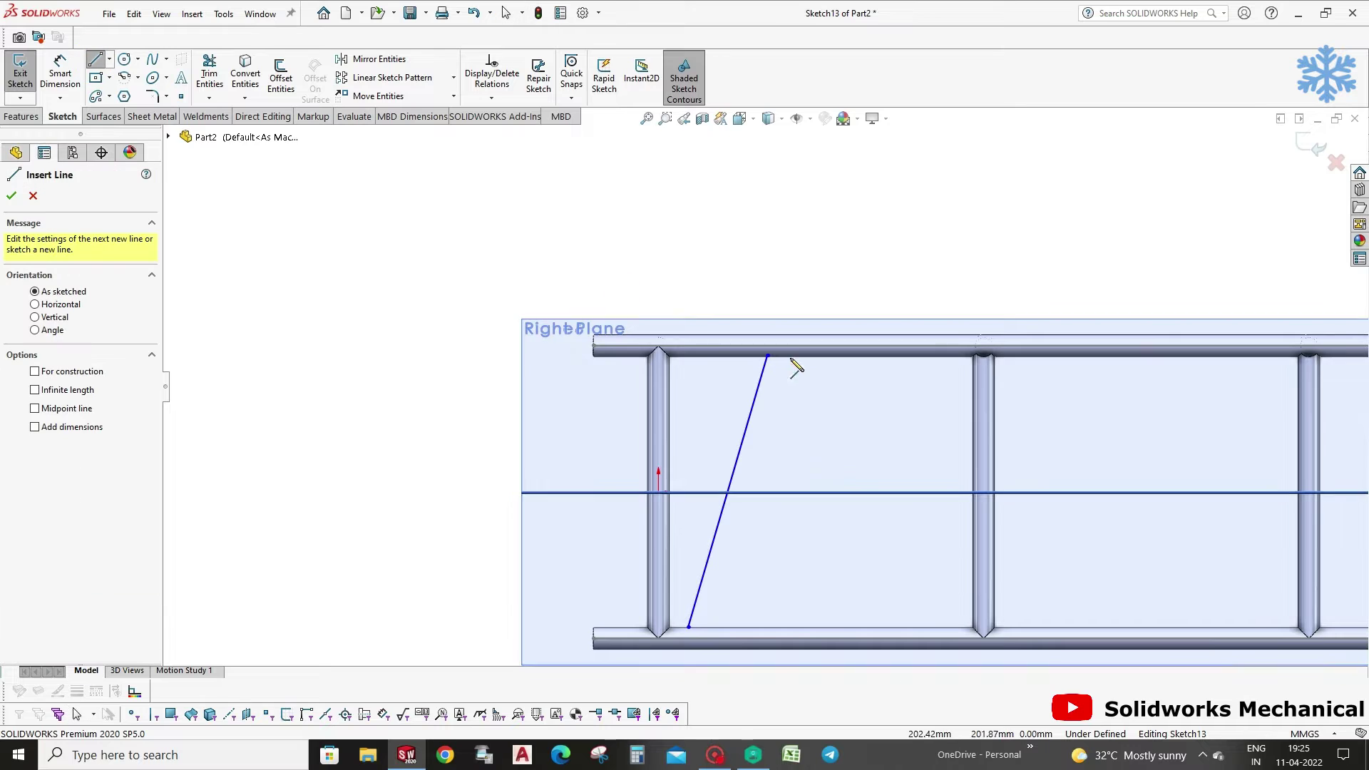
pyautogui.click(850, 358)
pyautogui.click(939, 628)
pyautogui.press('Escape')
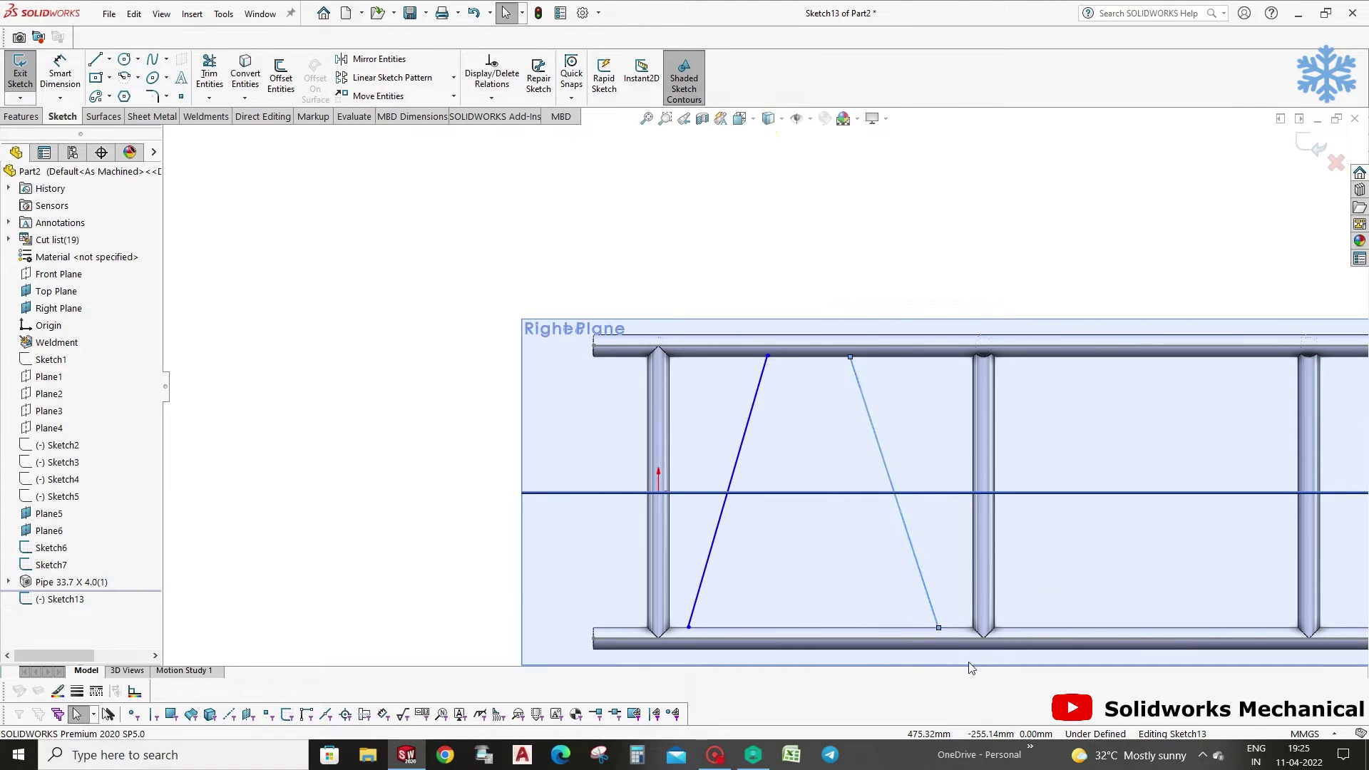
pyautogui.moveTo(934, 452); pyautogui.dragTo(919, 567, button='right')
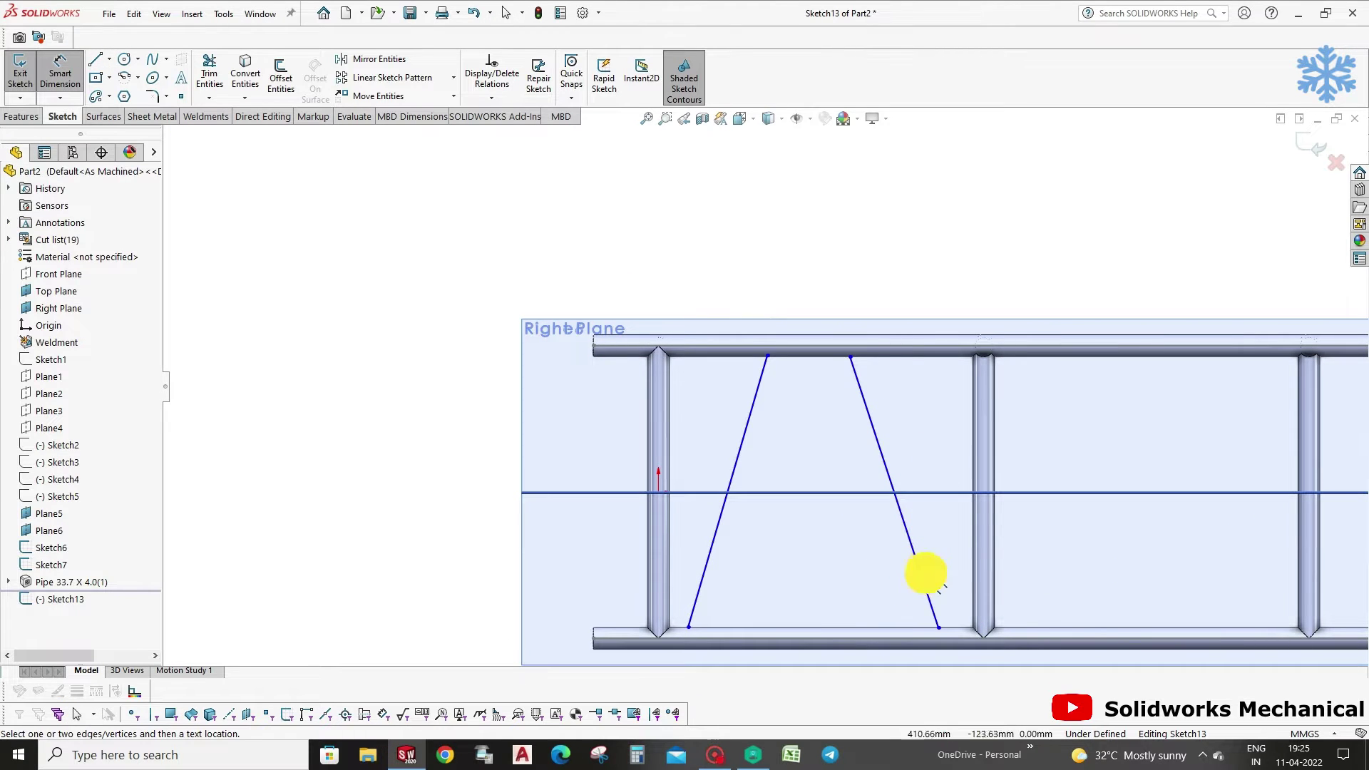
pyautogui.click(920, 572)
pyautogui.press('Escape')
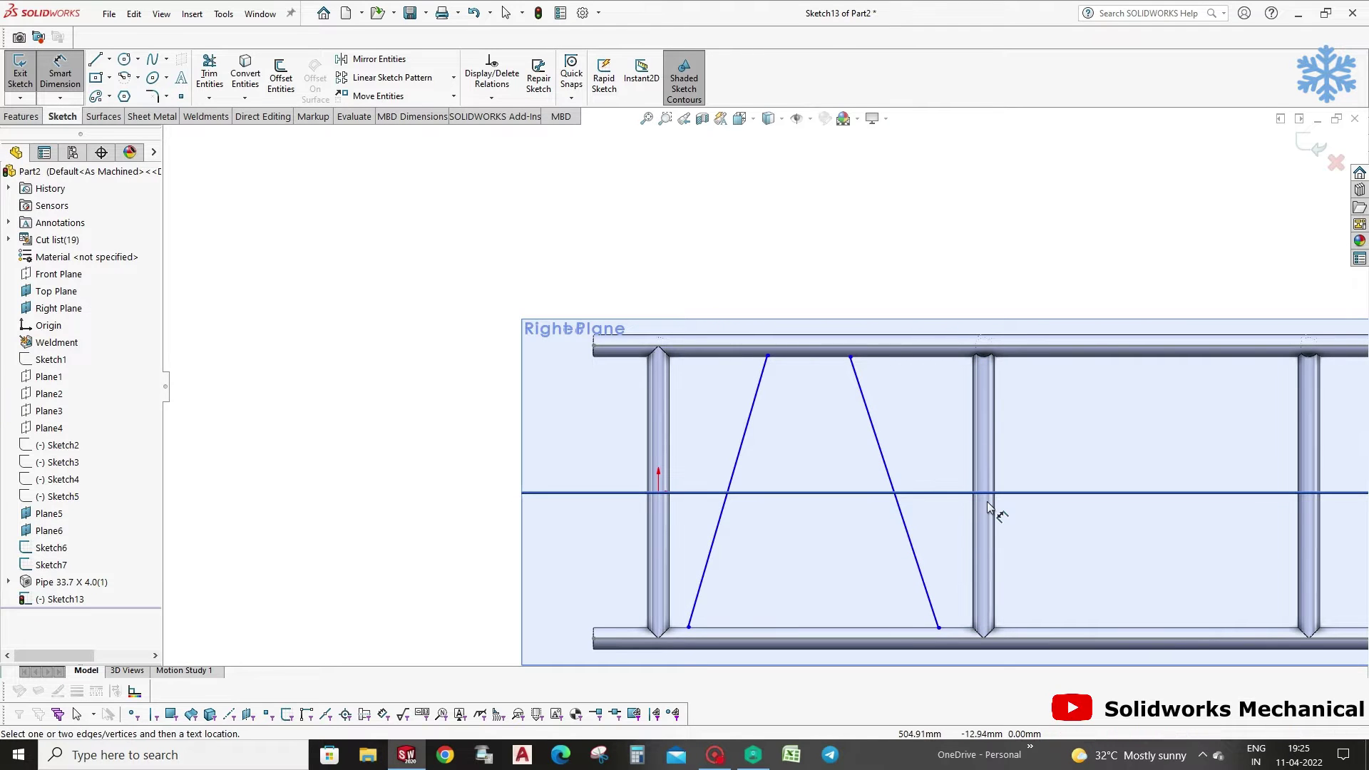
# Dimension the right diagonal brace at 25° from the vertical pipe.
pyautogui.click(919, 570)
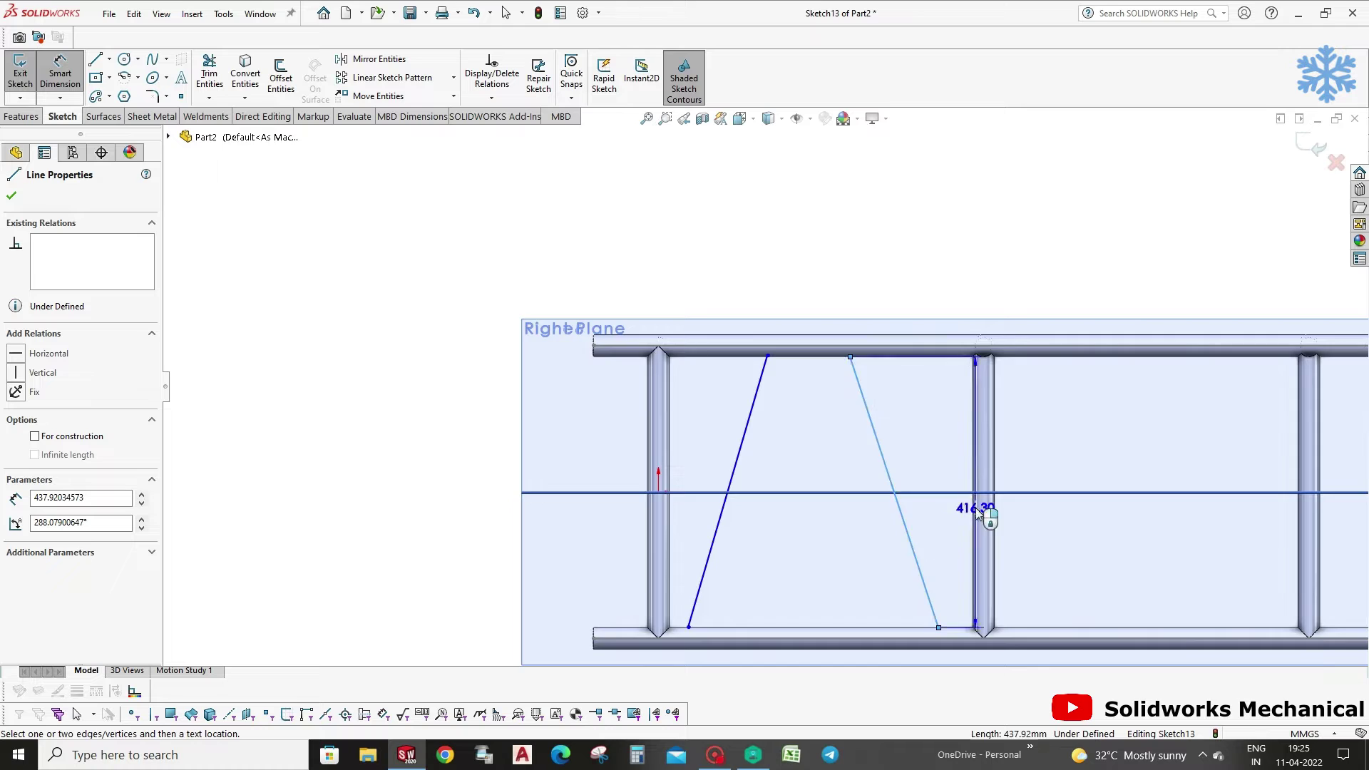
pyautogui.scroll(2, 927, 499)
pyautogui.scroll(-3, 864, 513)
pyautogui.click(863, 511)
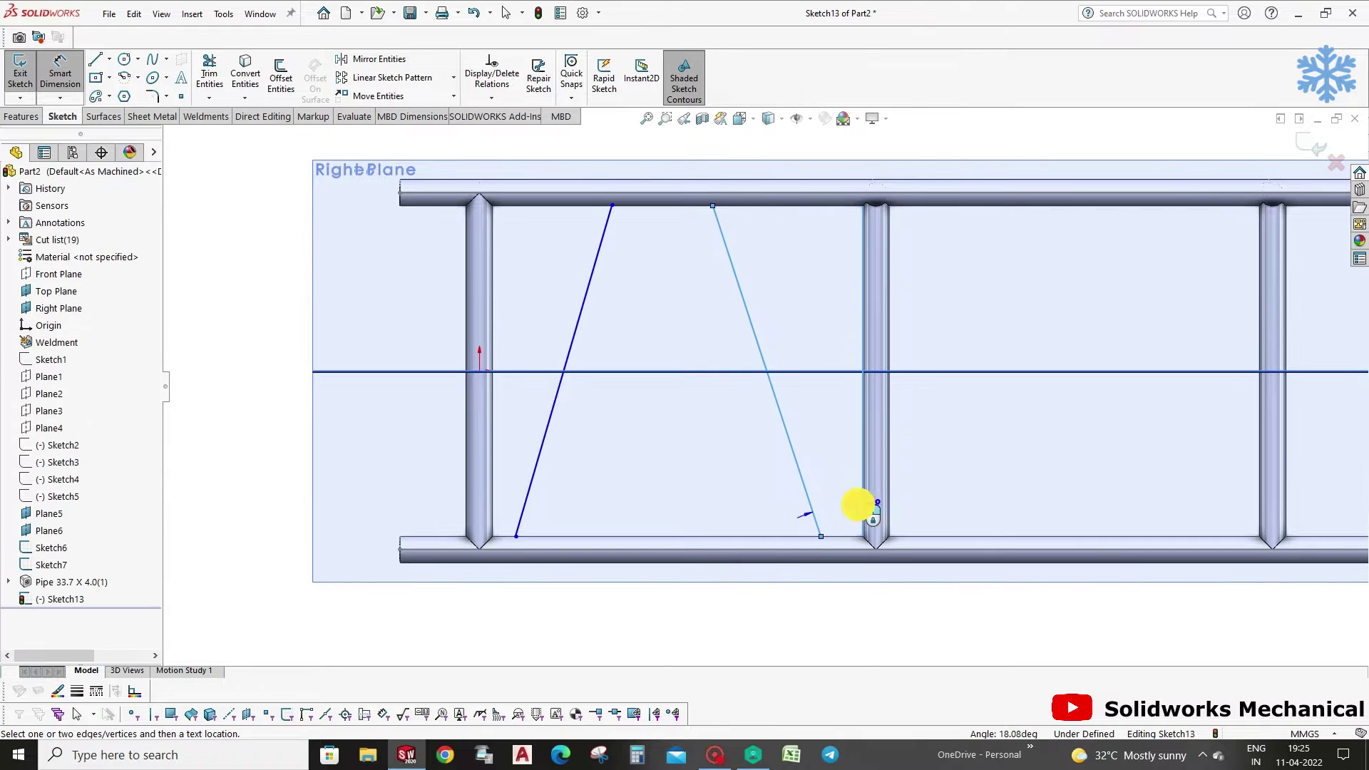
pyautogui.click(854, 467)
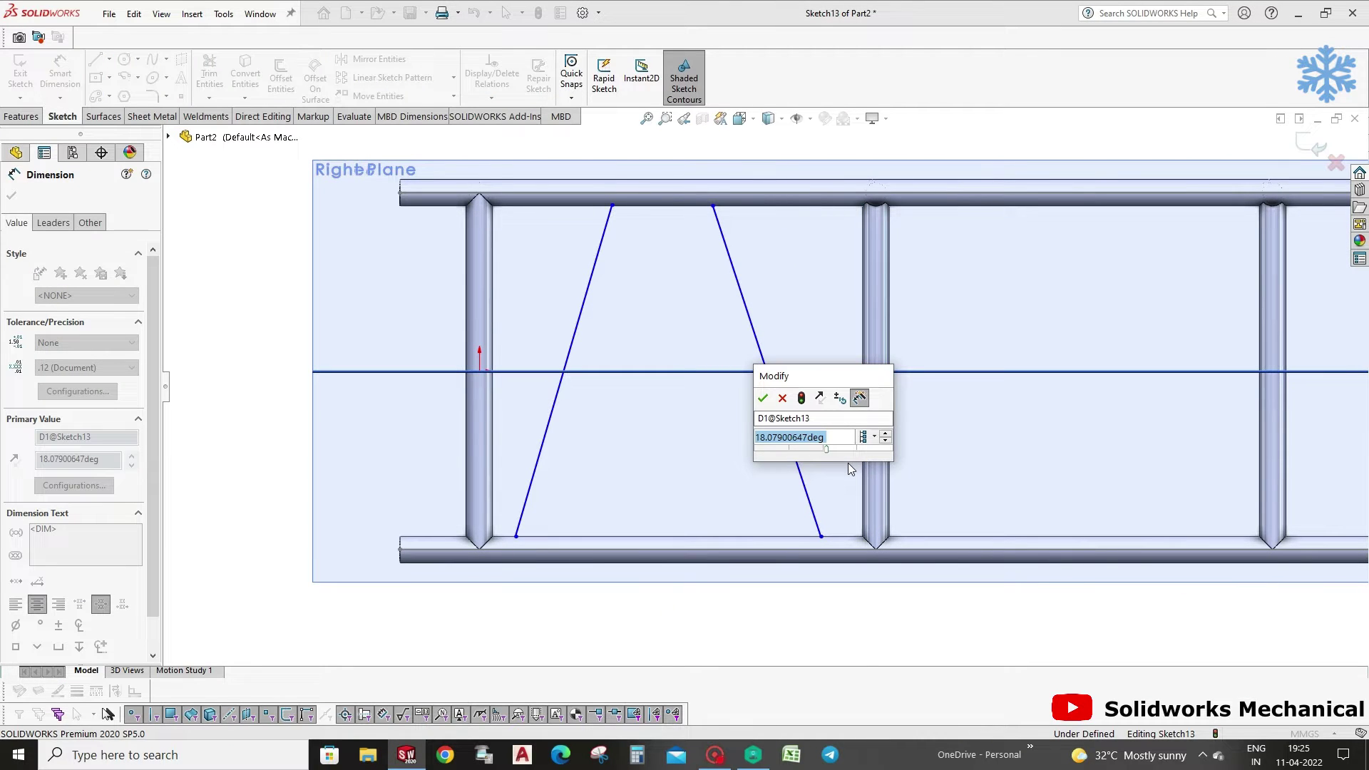
pyautogui.write('25')
pyautogui.press('Return')
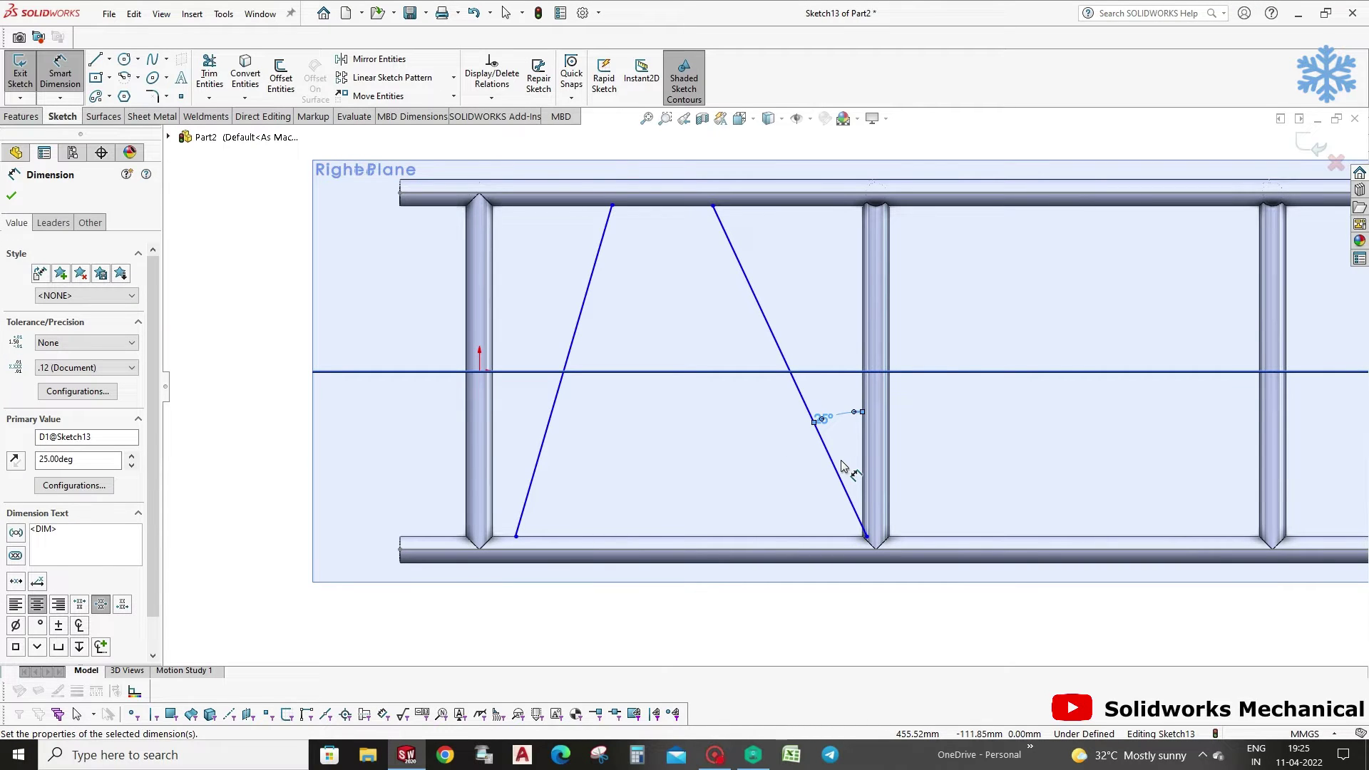
# Draw a short vertical centerline down from the top pipe.
pyautogui.click(871, 543)
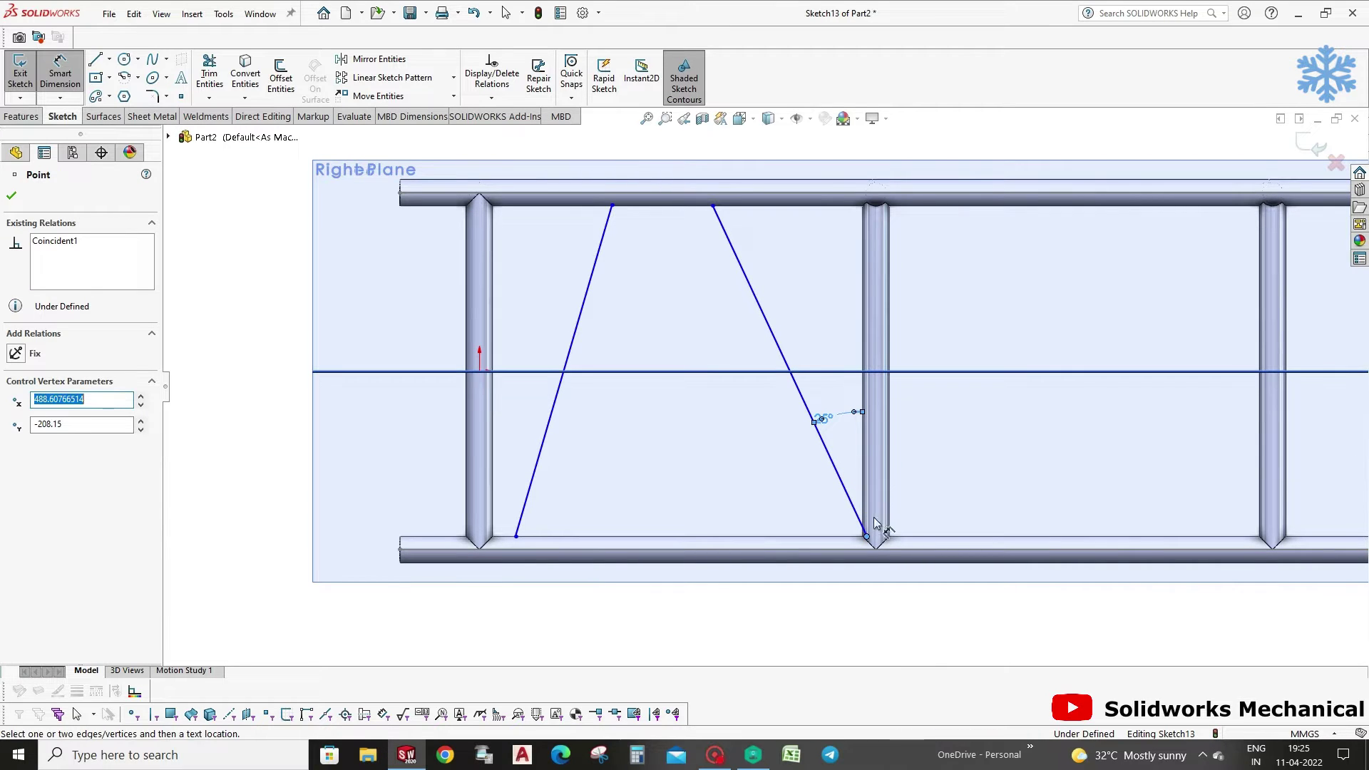
pyautogui.click(877, 213)
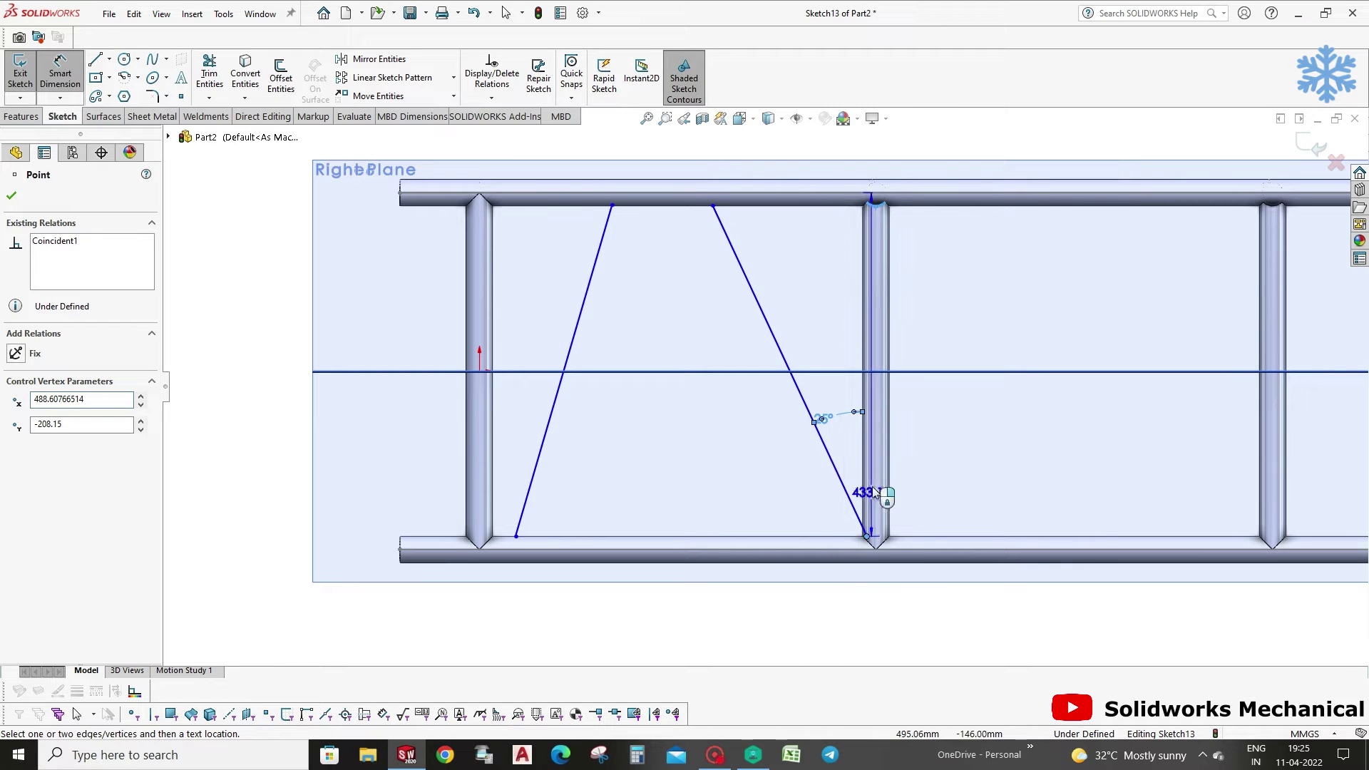
pyautogui.press('Escape')
pyautogui.click(110, 57)
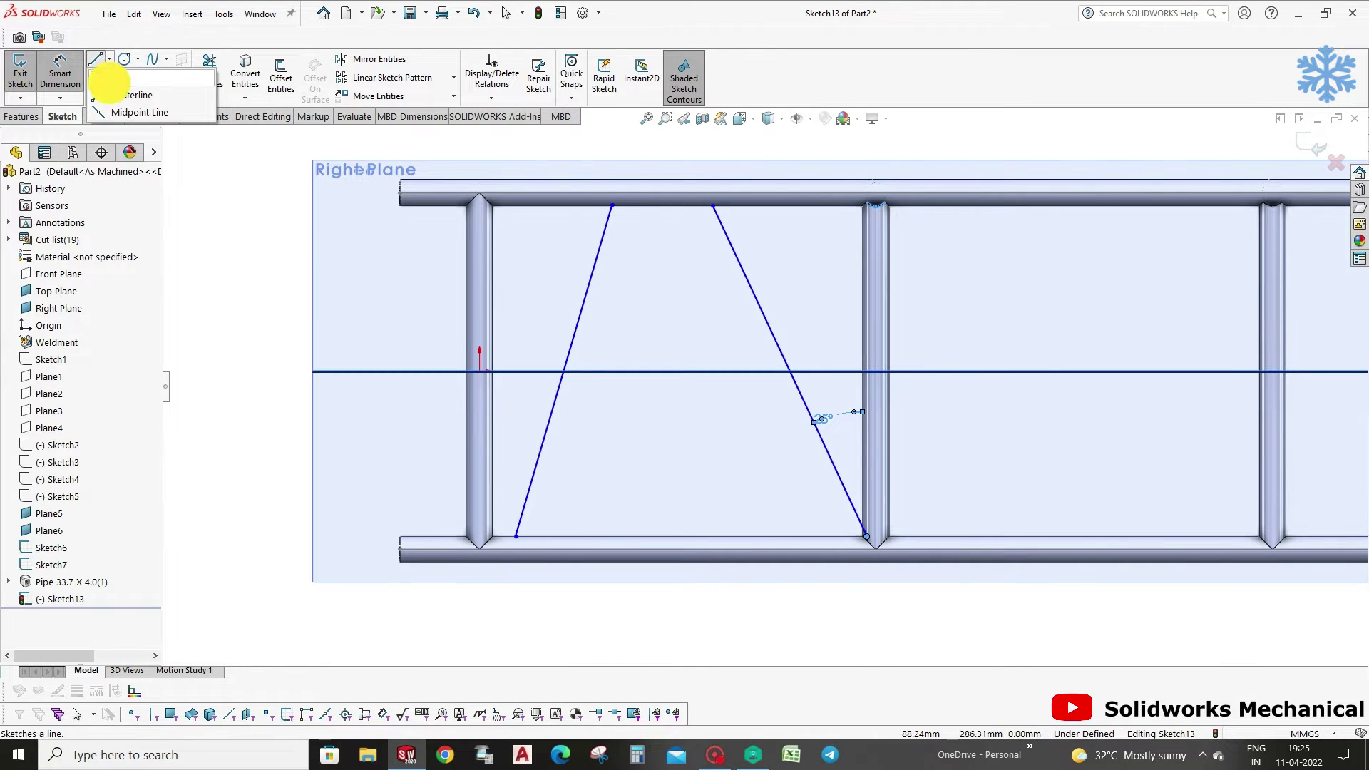
pyautogui.click(110, 61)
pyautogui.click(128, 91)
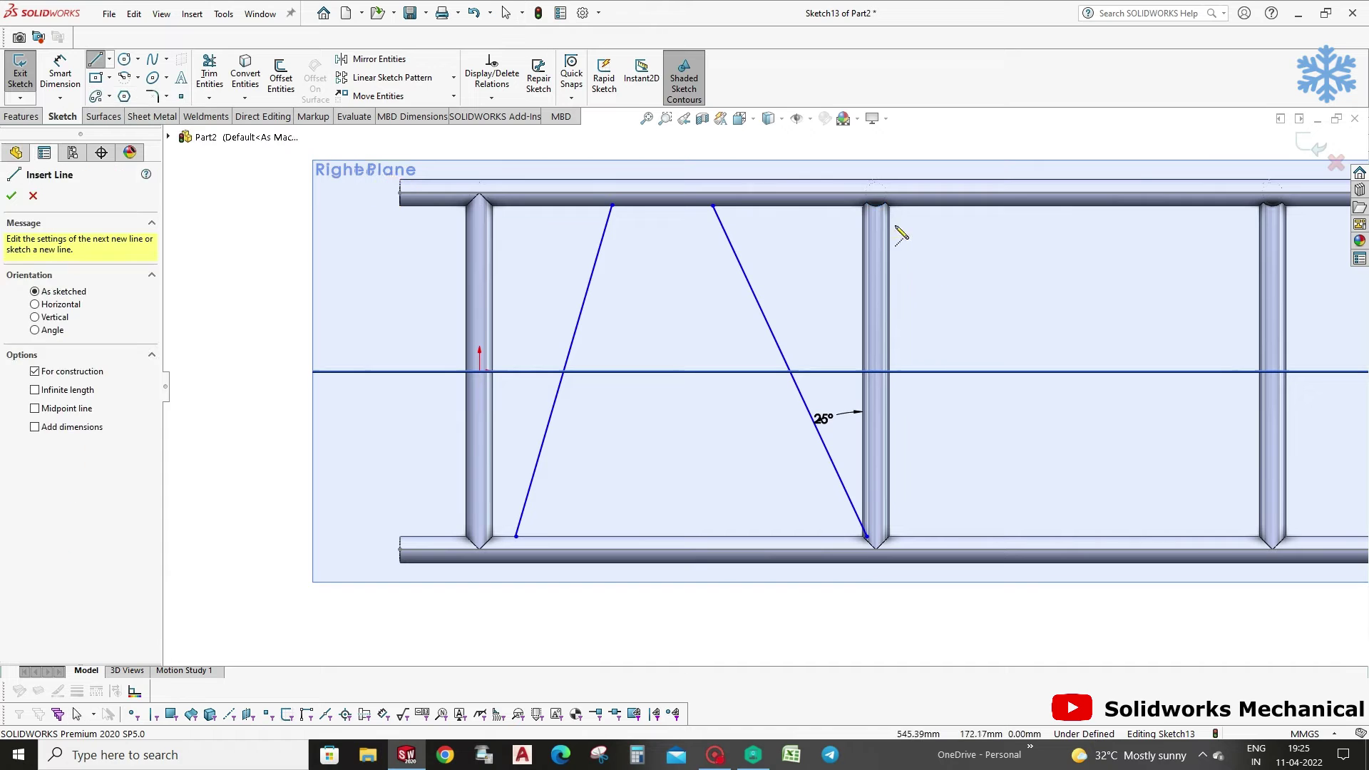
pyautogui.click(876, 205)
pyautogui.click(875, 256)
# Place both diagonals' lower endpoints 50 mm from the neighbouring vertical references.
pyautogui.moveTo(919, 452); pyautogui.dragTo(889, 257, button='right')
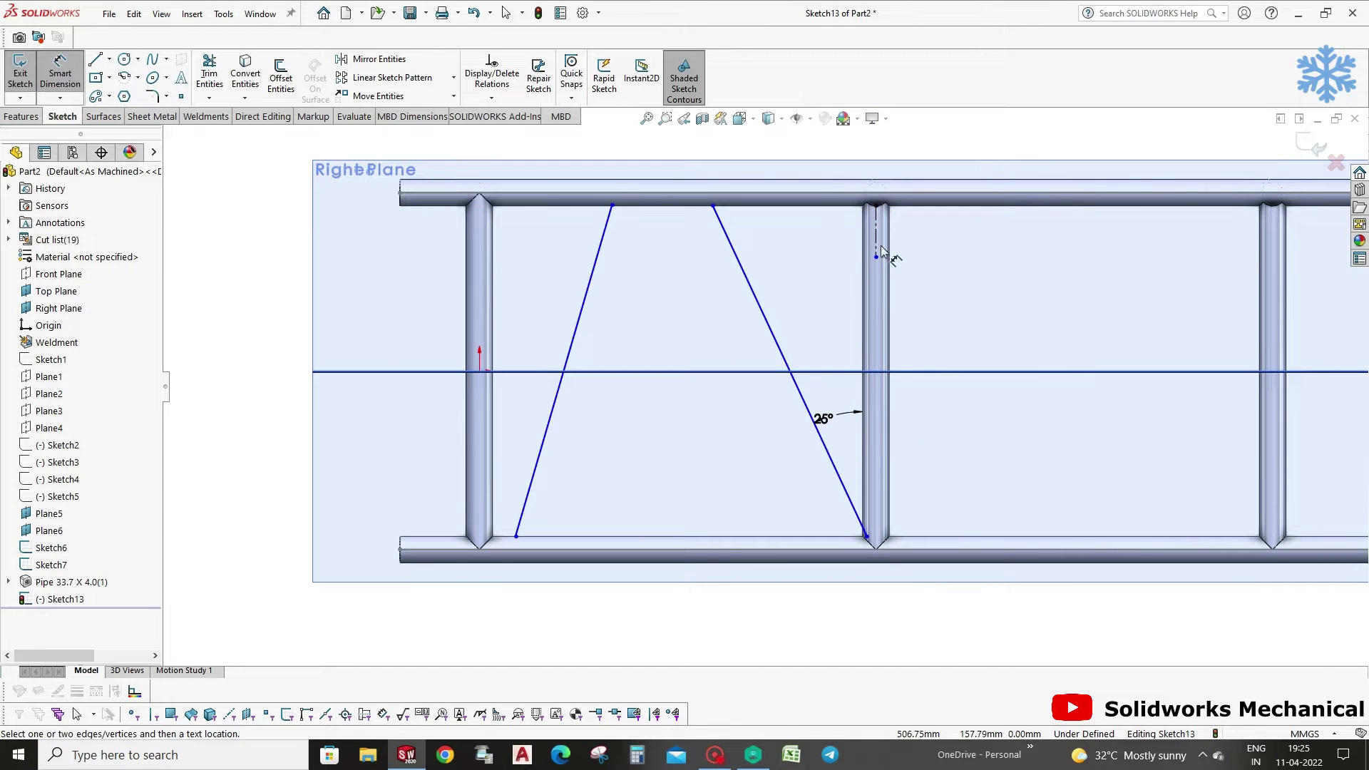
pyautogui.click(866, 536)
pyautogui.click(870, 612)
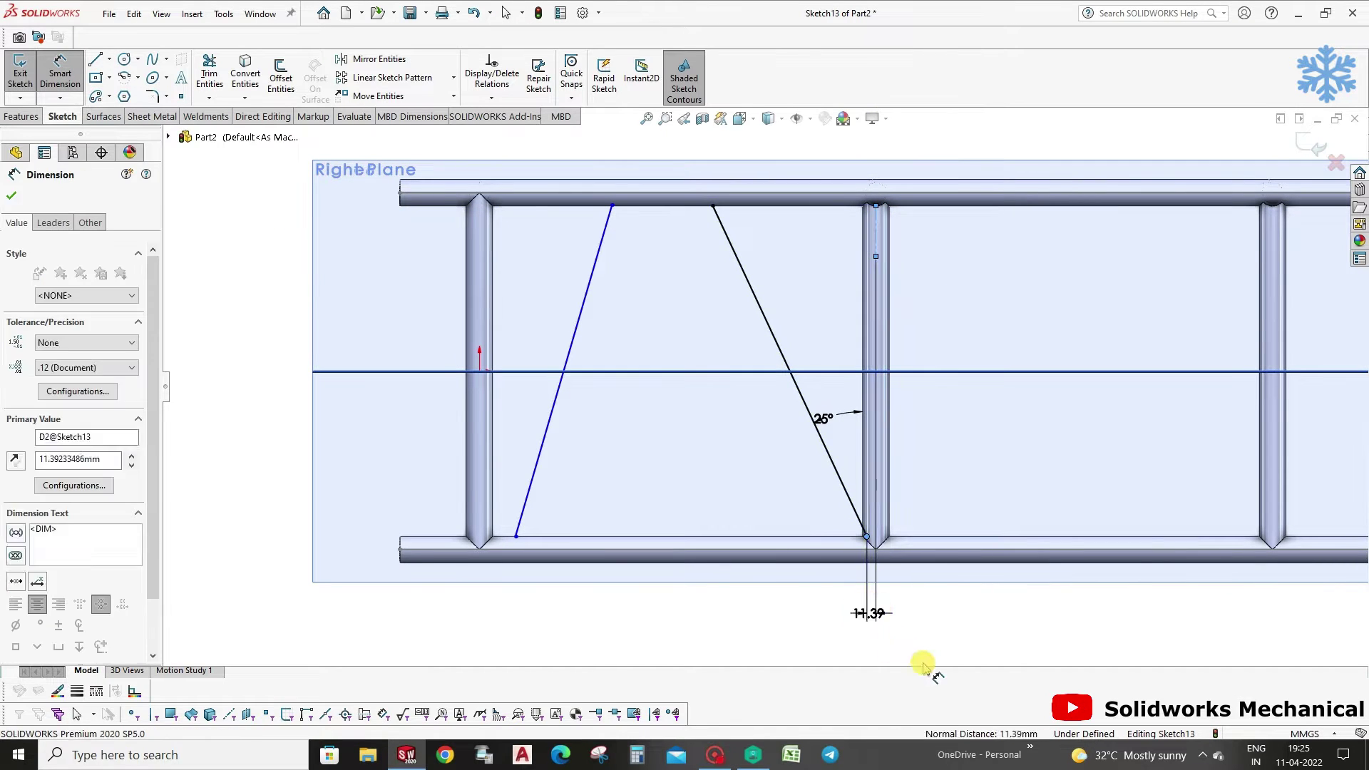
pyautogui.write('50')
pyautogui.press('Return')
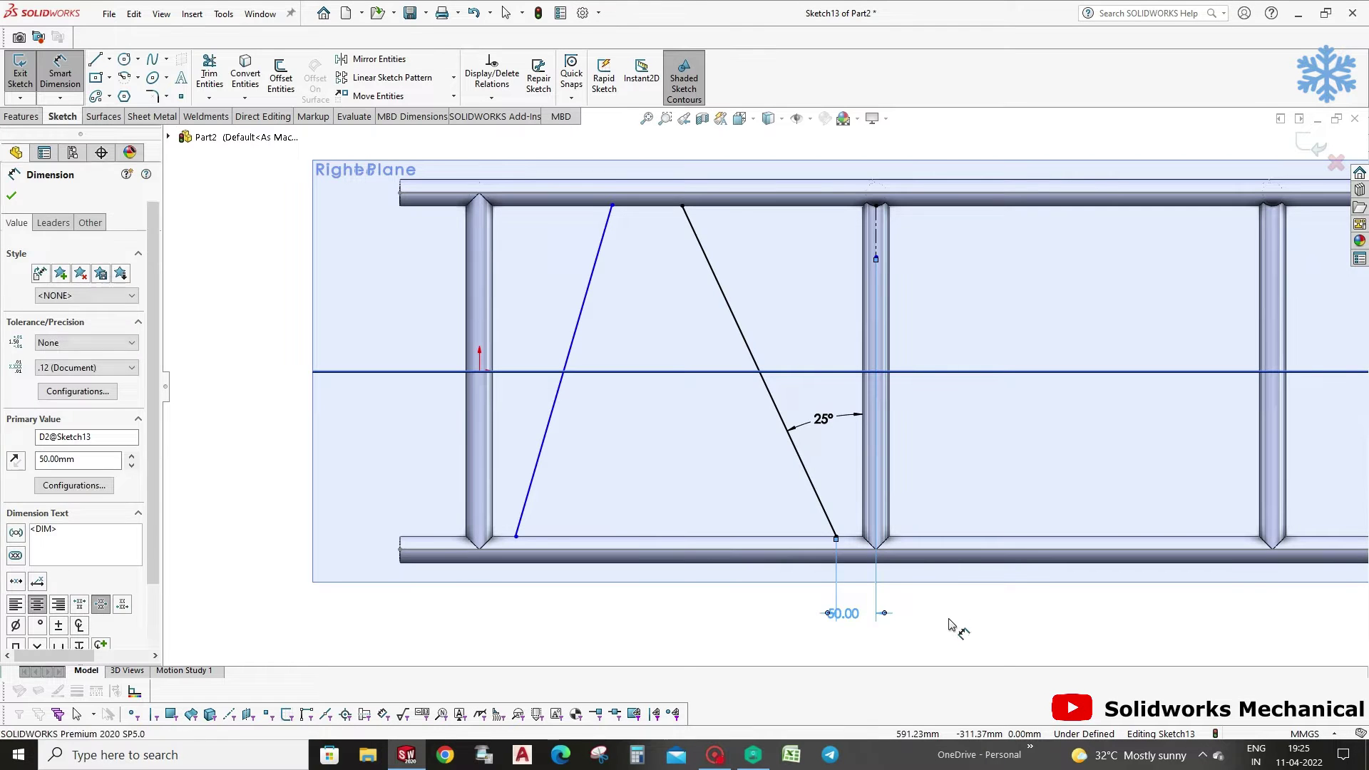
pyautogui.click(517, 536)
pyautogui.click(480, 370)
pyautogui.click(524, 625)
pyautogui.write('50')
pyautogui.press('Return')
# Add, then delete, the unwanted 106.19 dimension on the left diagonal.
pyautogui.click(540, 463)
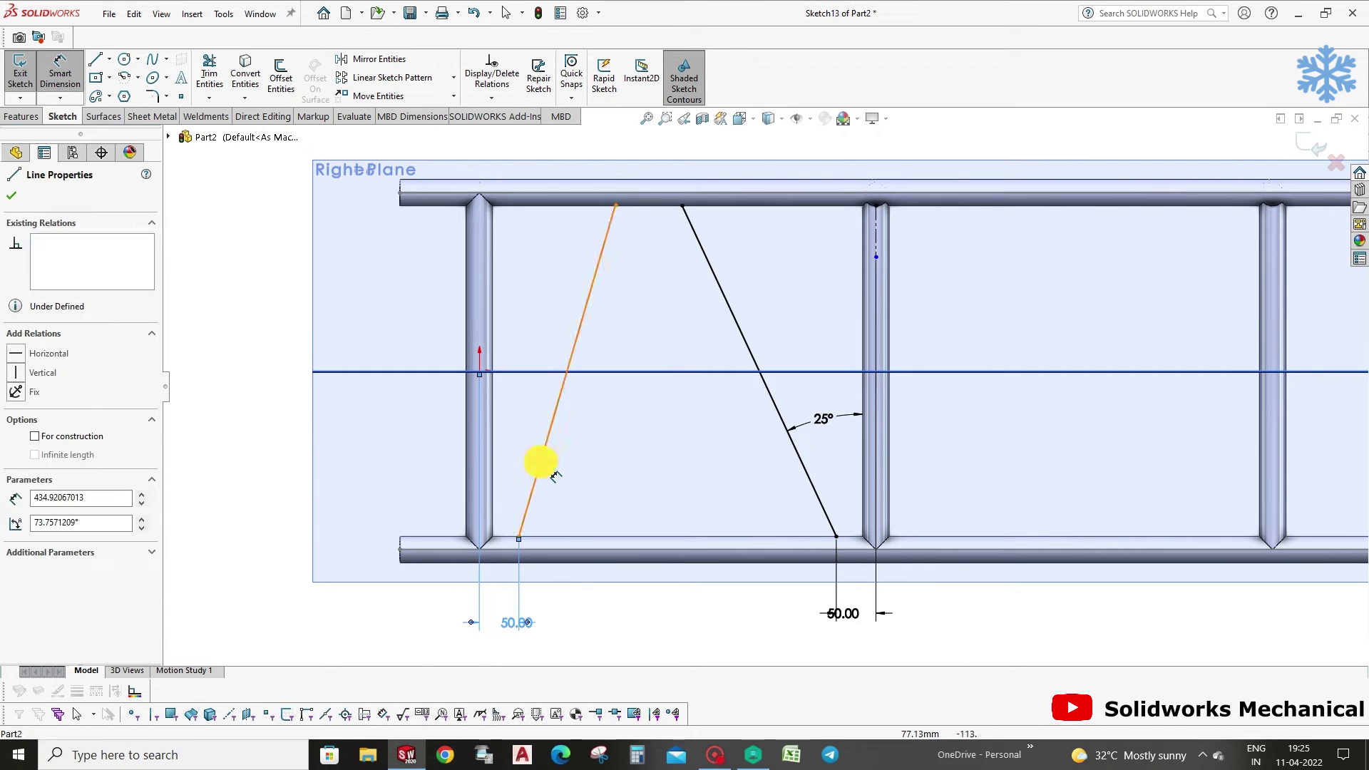
pyautogui.click(479, 370)
pyautogui.click(542, 303)
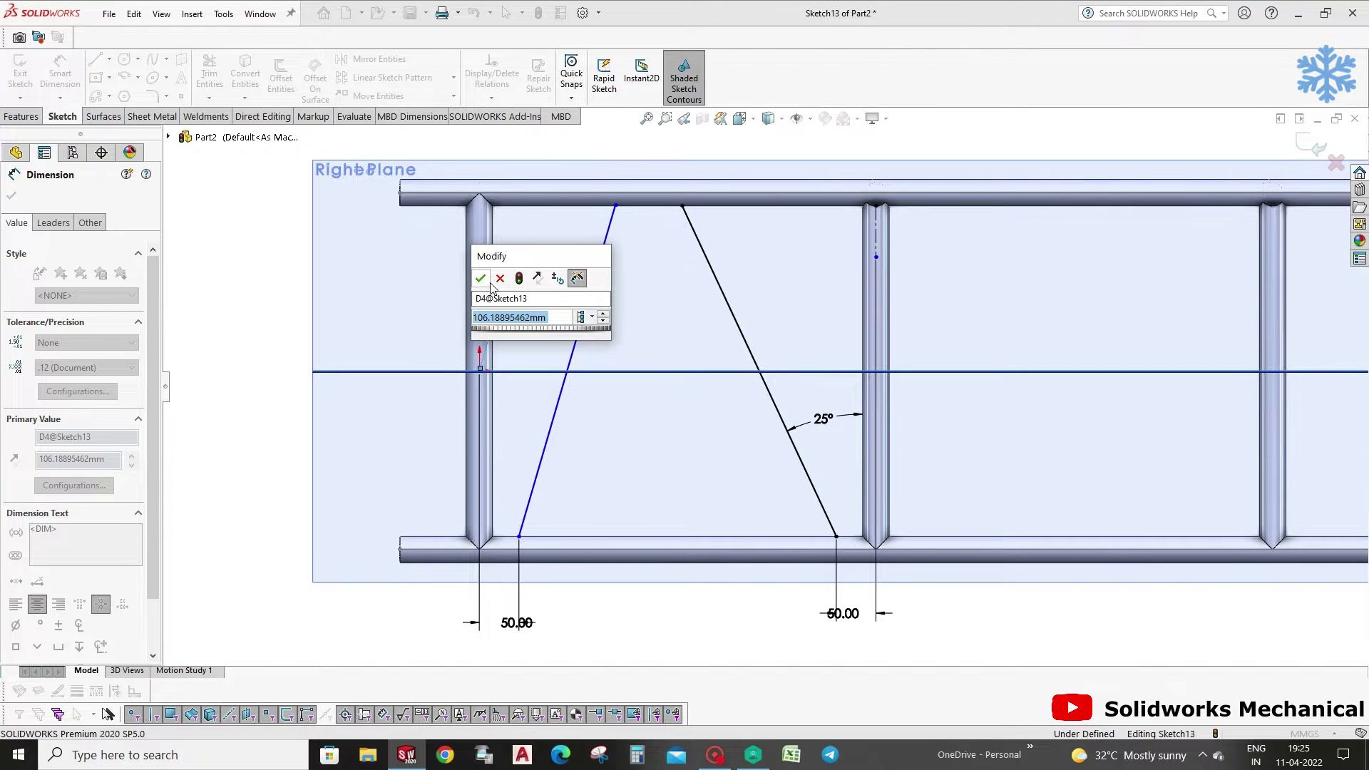
pyautogui.click(494, 278)
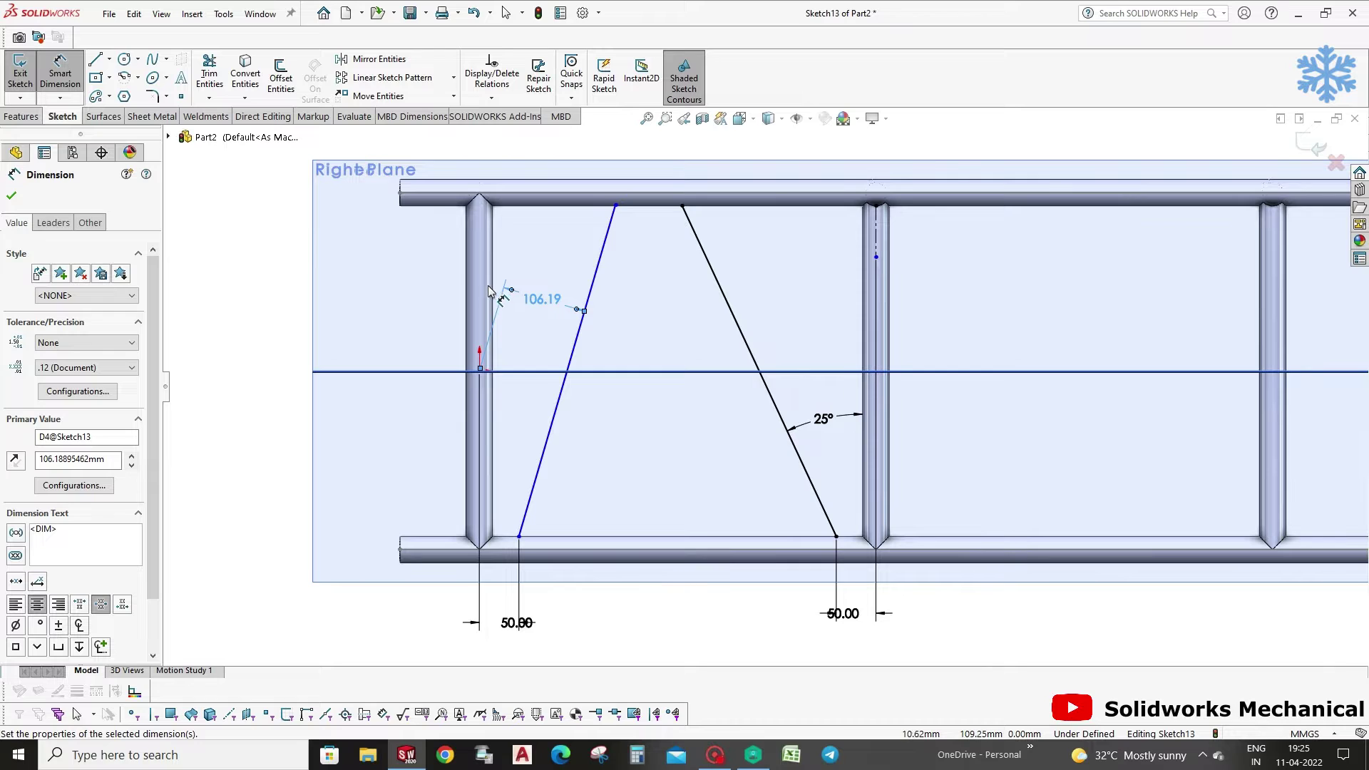
pyautogui.press('Delete')
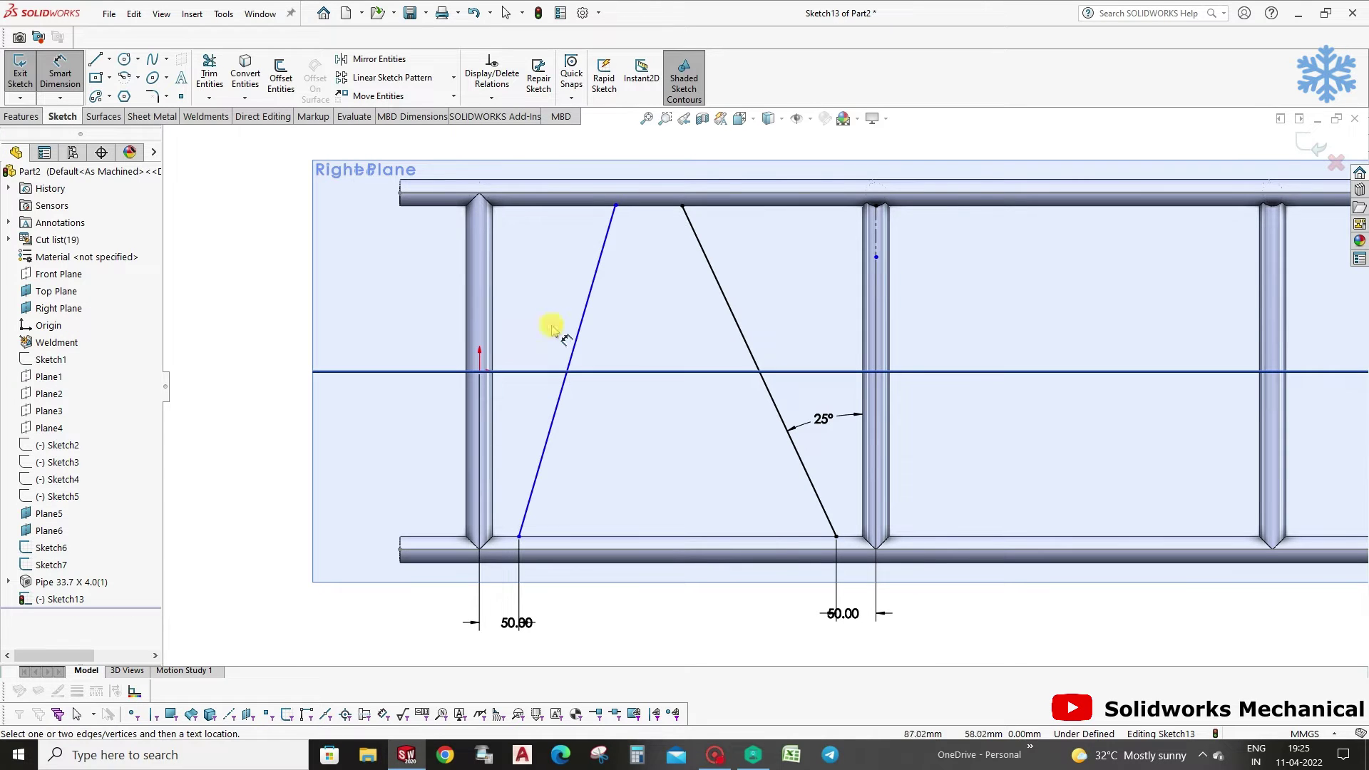
pyautogui.scroll(-3, 519, 407)
pyautogui.click(526, 383)
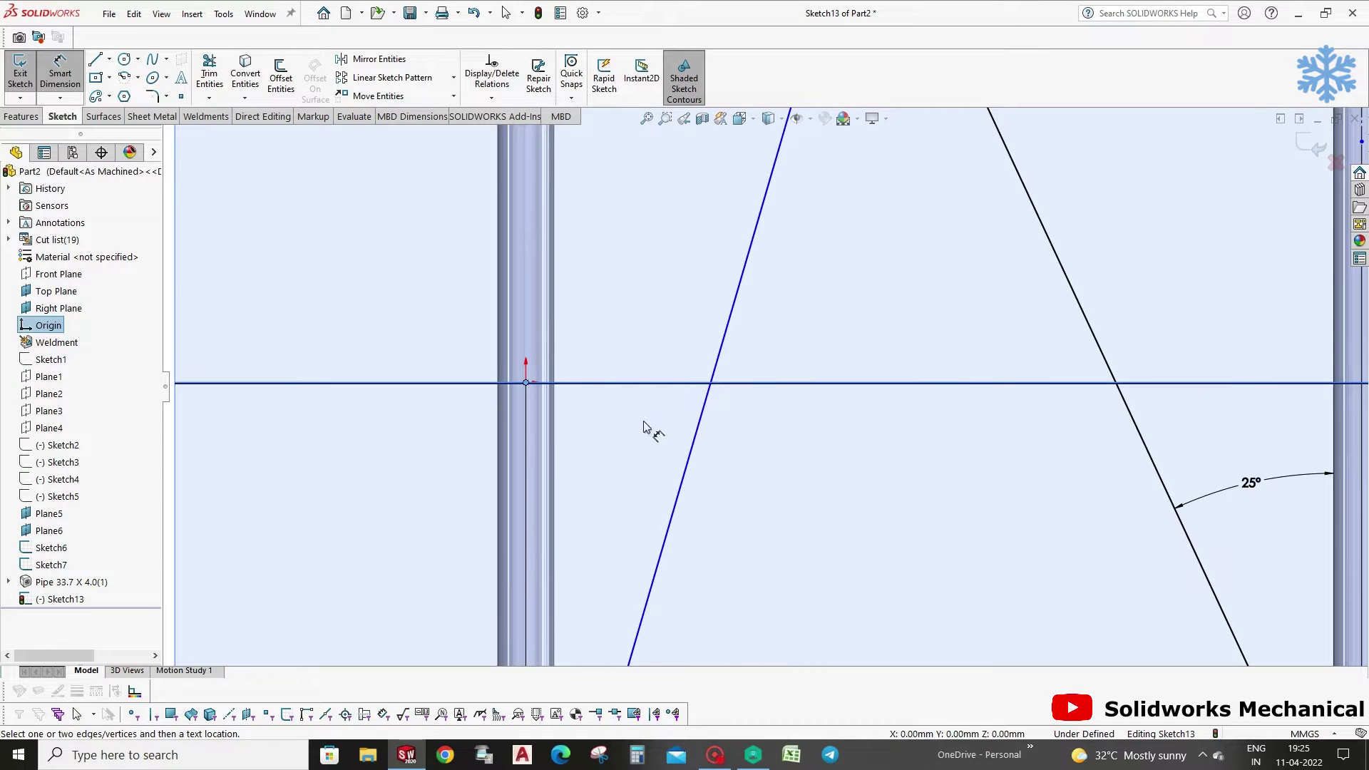
# Draw a vertical construction line straight down from the sketch origin.
pyautogui.click(110, 60)
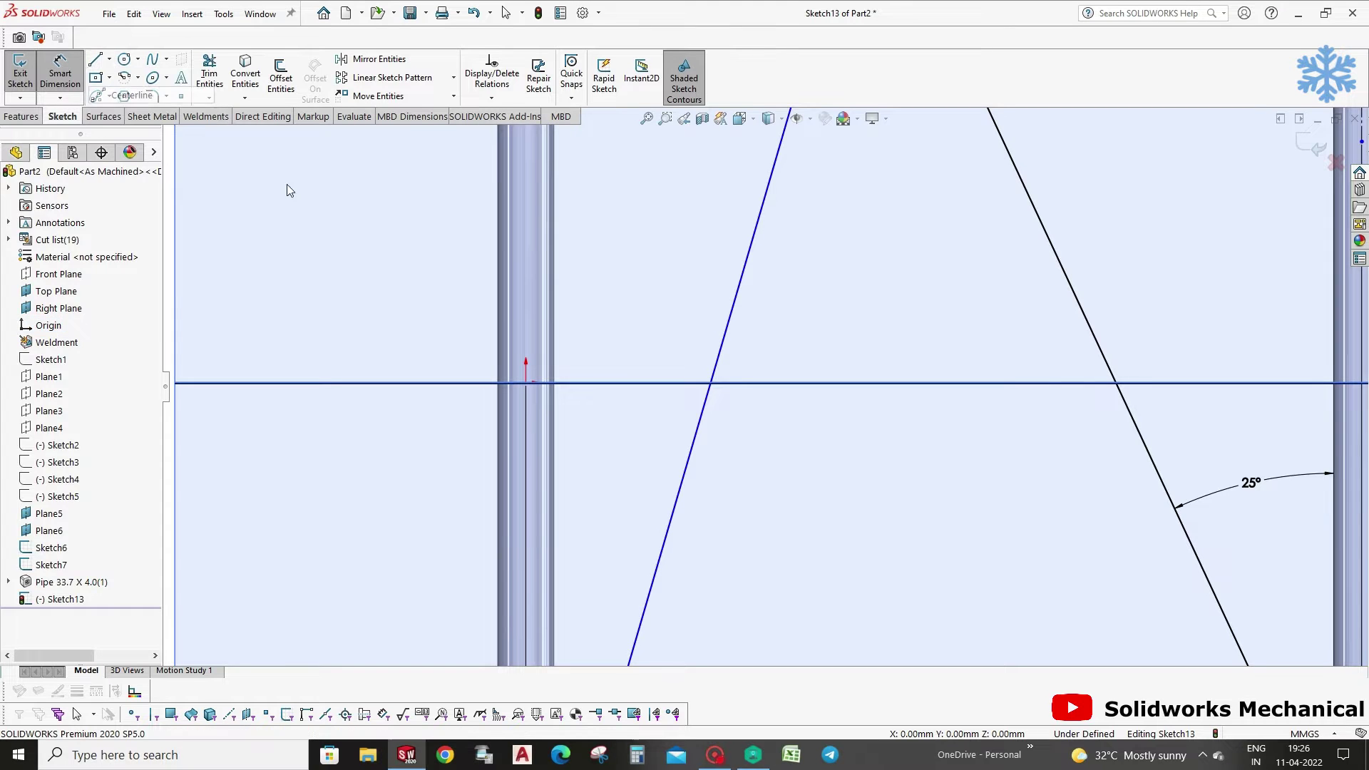
pyautogui.click(526, 383)
pyautogui.click(526, 493)
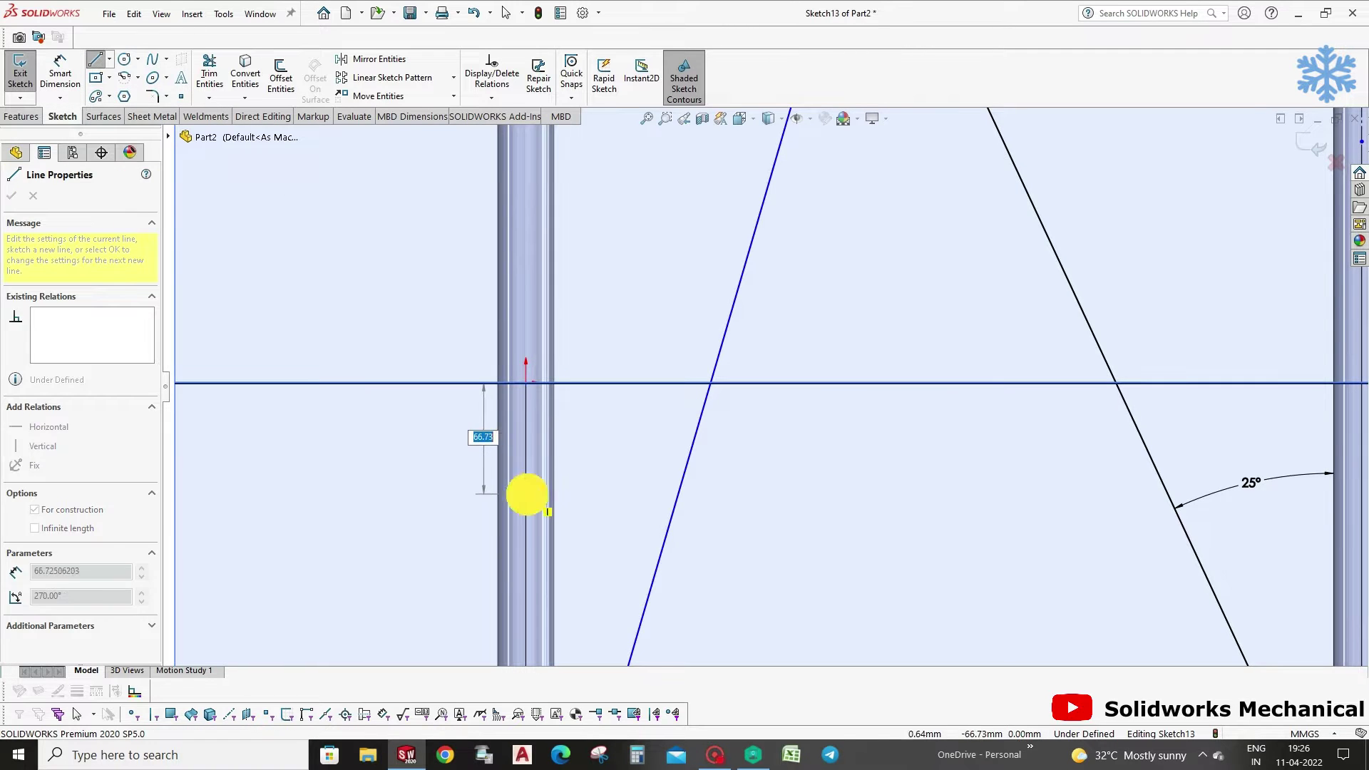
pyautogui.rightClick(591, 358)
# Dimension the left diagonal's angle to the construction line, setting it to 20°.
pyautogui.click(572, 371)
pyautogui.click(525, 436)
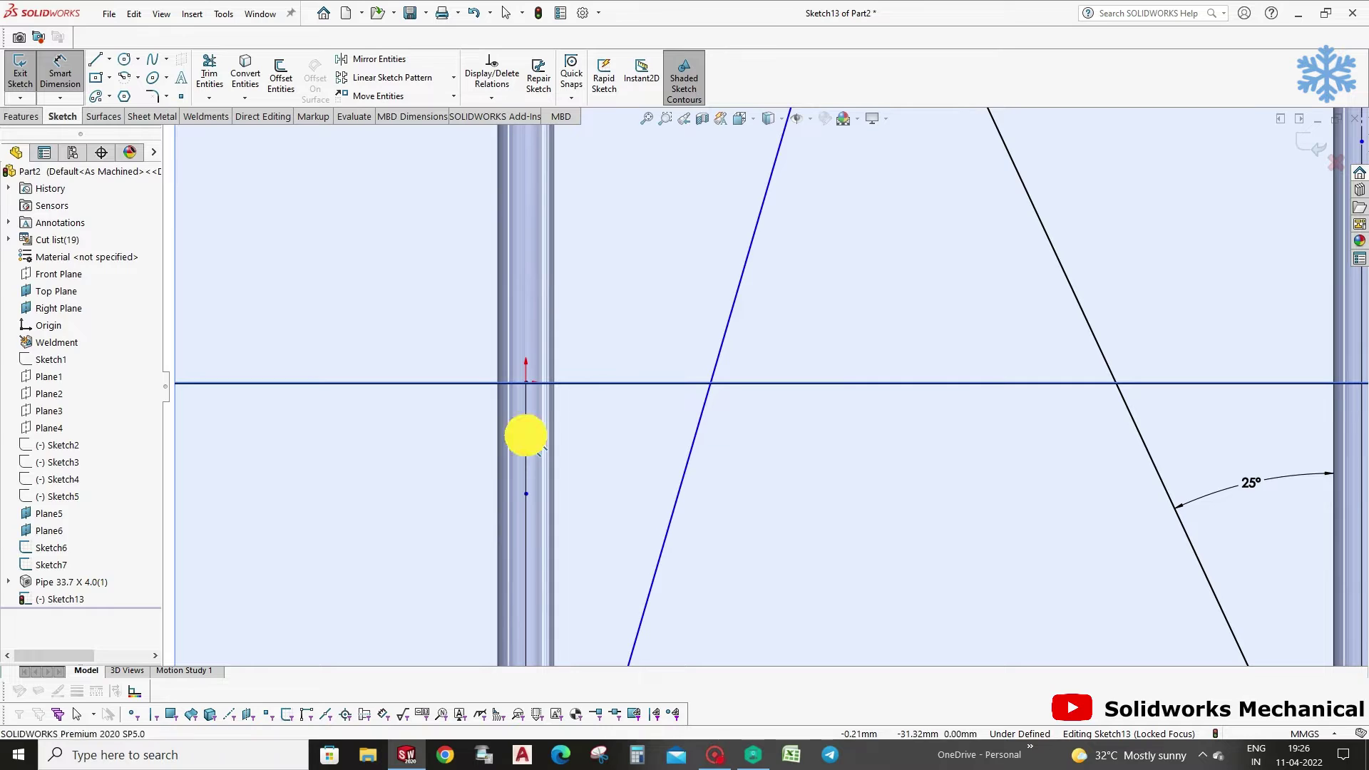
pyautogui.click(688, 458)
pyautogui.click(695, 342)
pyautogui.write('25')
pyautogui.press('Return')
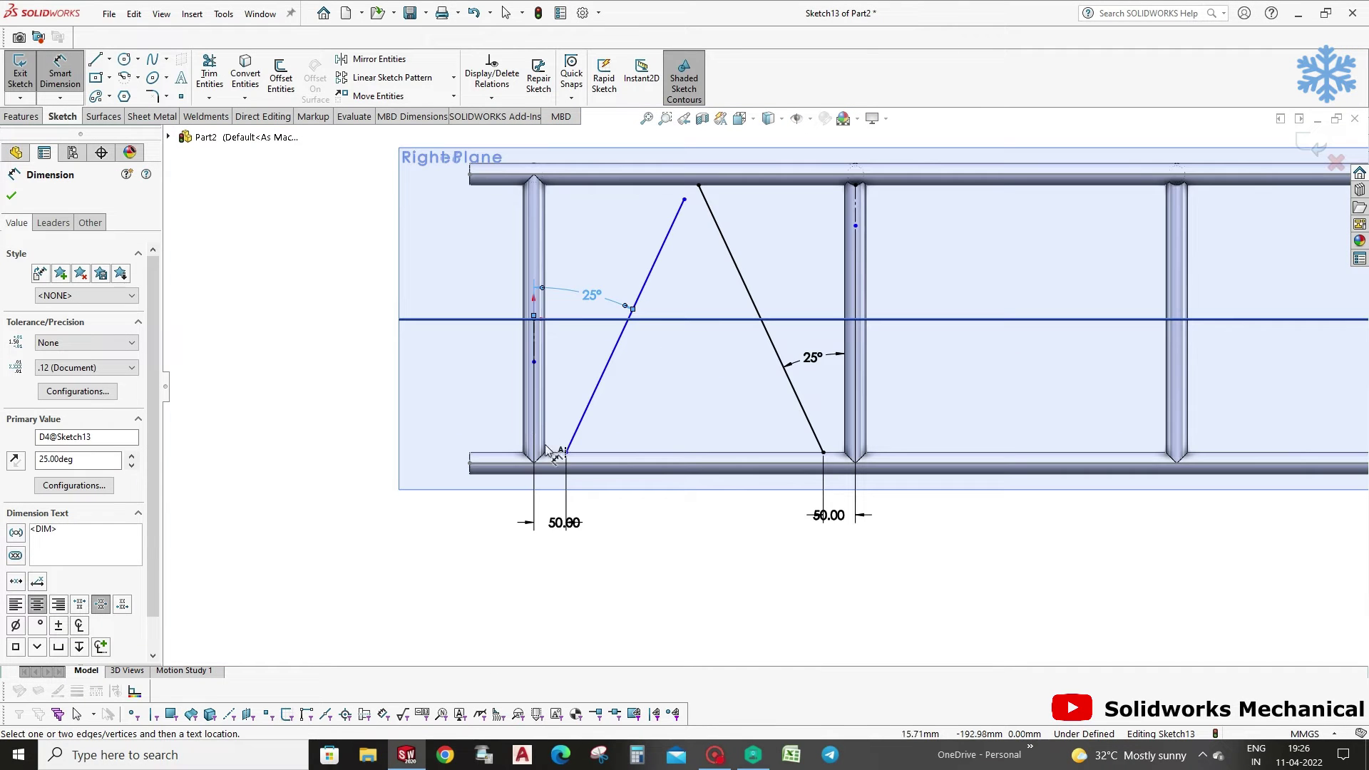
pyautogui.click(659, 506)
pyautogui.doubleClick(592, 295)
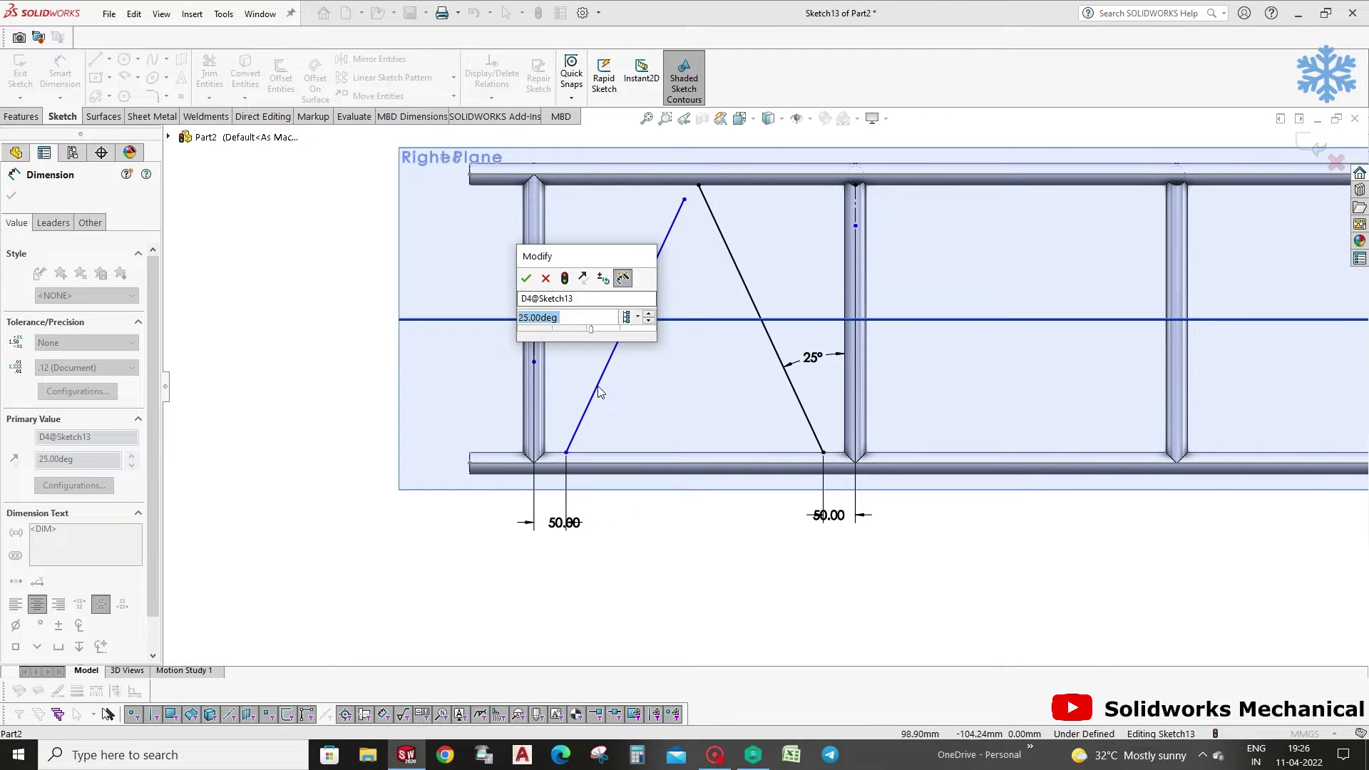
pyautogui.press('Return')
# Set the right diagonal's angle dimension to 20°.
pyautogui.click(930, 342)
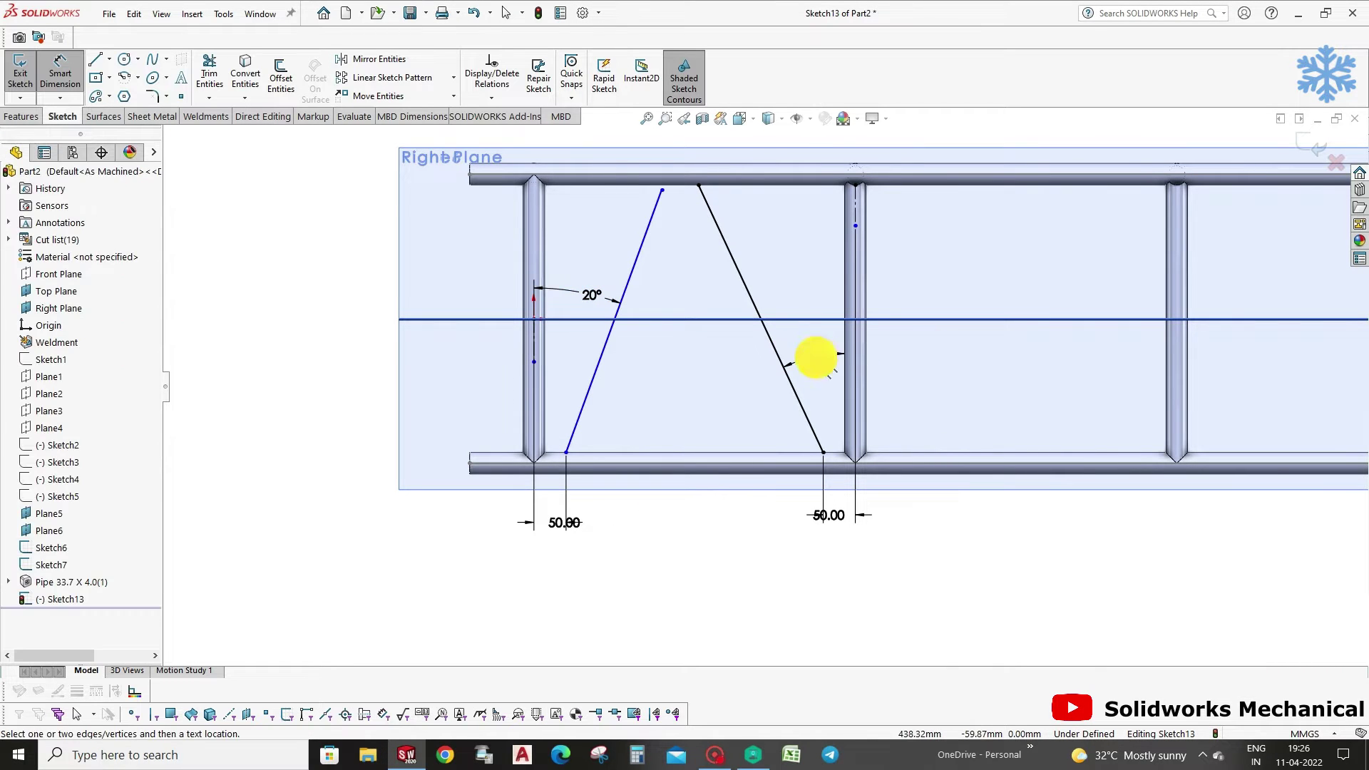
pyautogui.click(815, 356)
pyautogui.write('25')
pyautogui.press('Return')
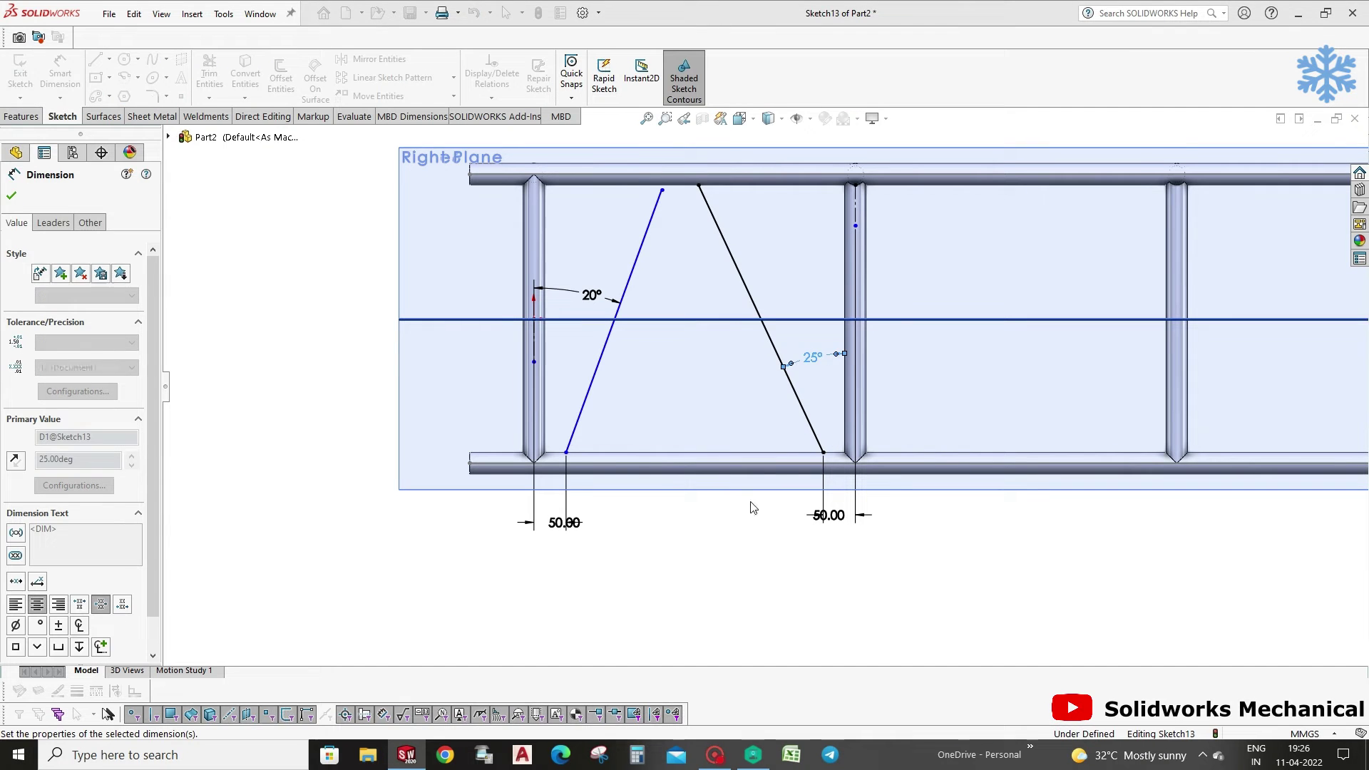
pyautogui.hotkey('ctrl', 'z')
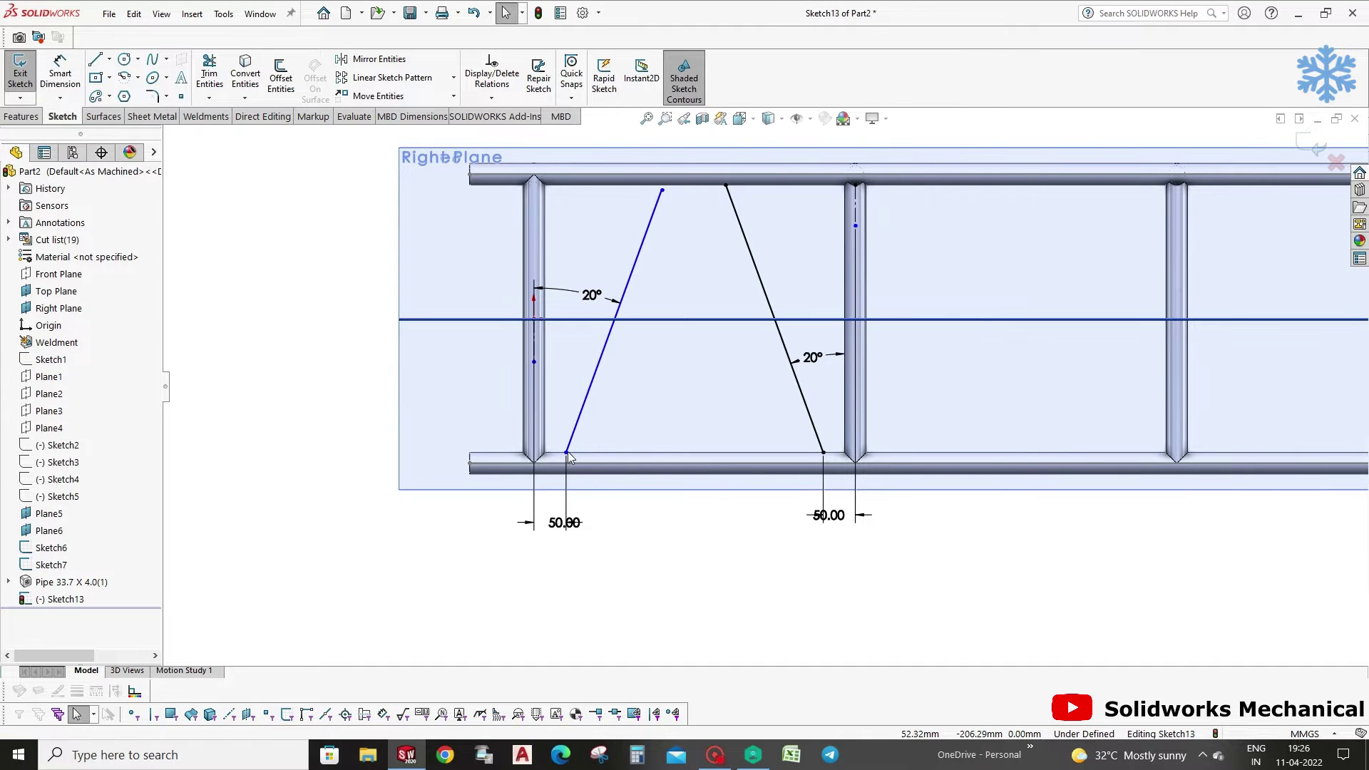
# Lift the left brace's lower end and make both lower endpoints horizontal.
pyautogui.moveTo(566, 452); pyautogui.dragTo(613, 520)
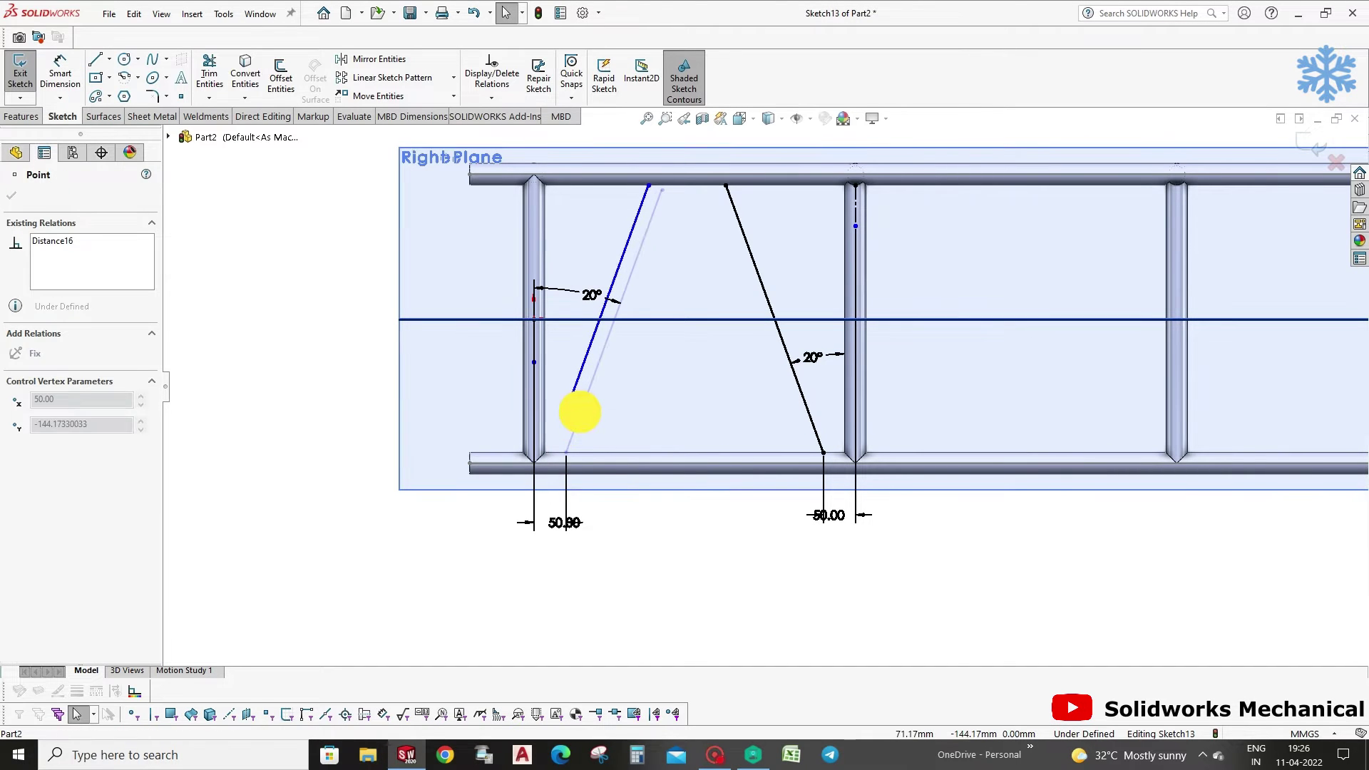
pyautogui.click(613, 520)
pyautogui.scroll(-2, 606, 536)
pyautogui.moveTo(613, 586); pyautogui.dragTo(611, 537)
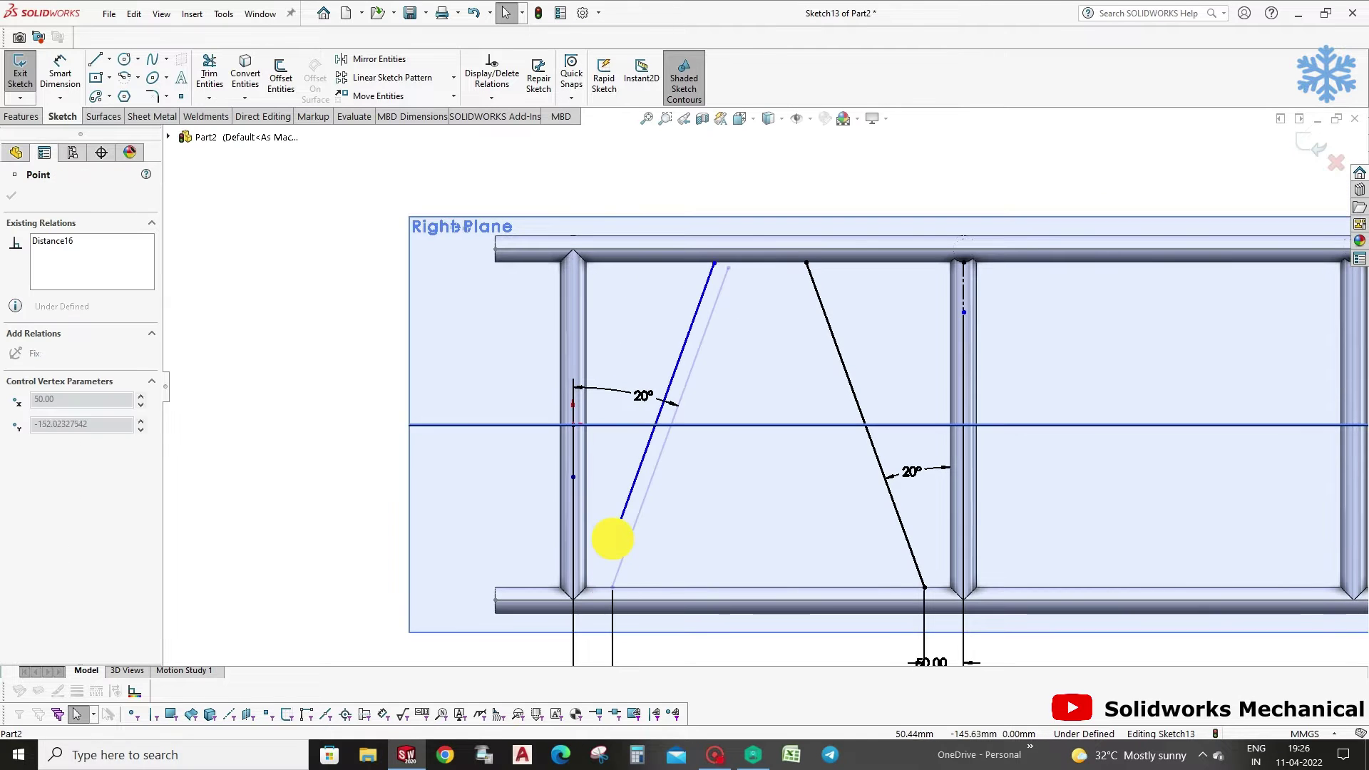
pyautogui.keyDown('ctrl'); pyautogui.click(925, 589); pyautogui.keyUp('ctrl')
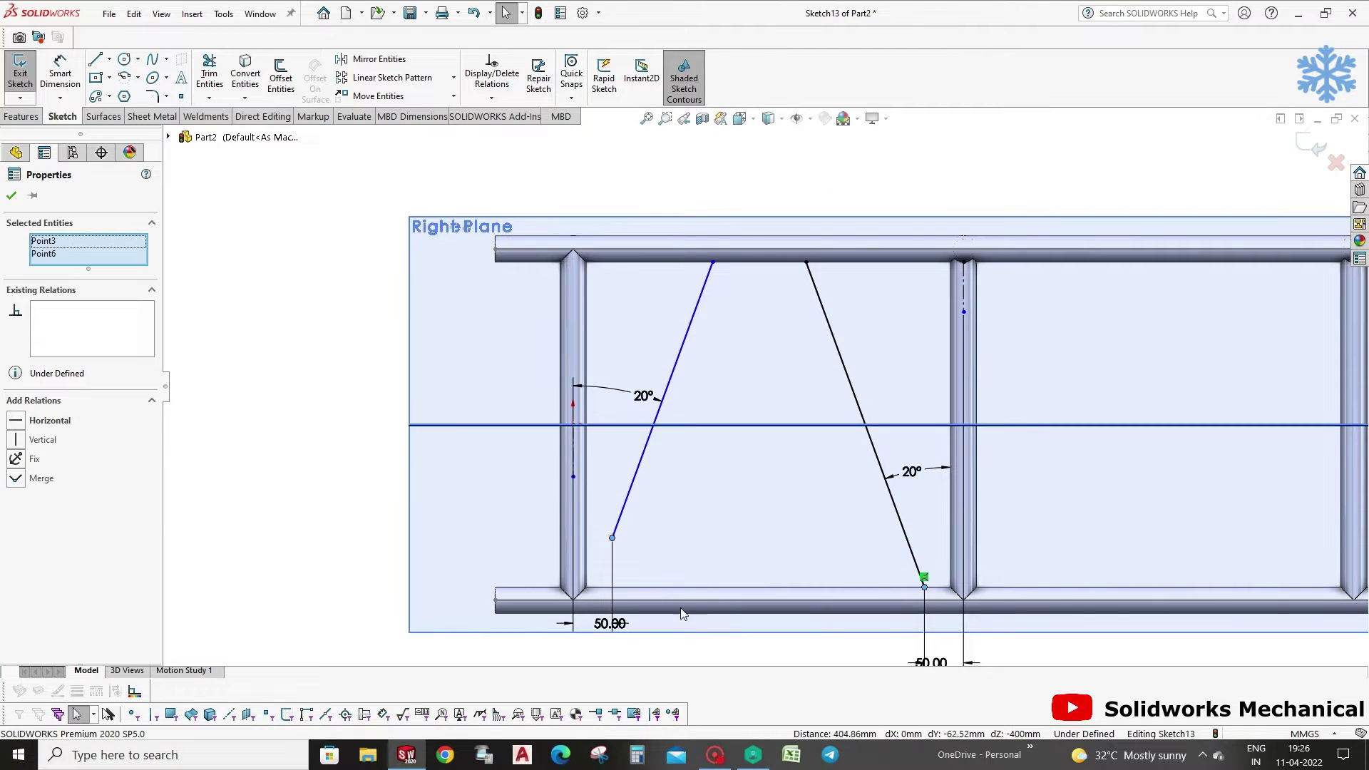
pyautogui.click(28, 420)
pyautogui.click(603, 406)
# Make both diagonals' upper endpoints horizontal and exit the fully defined sketch.
pyautogui.click(711, 311)
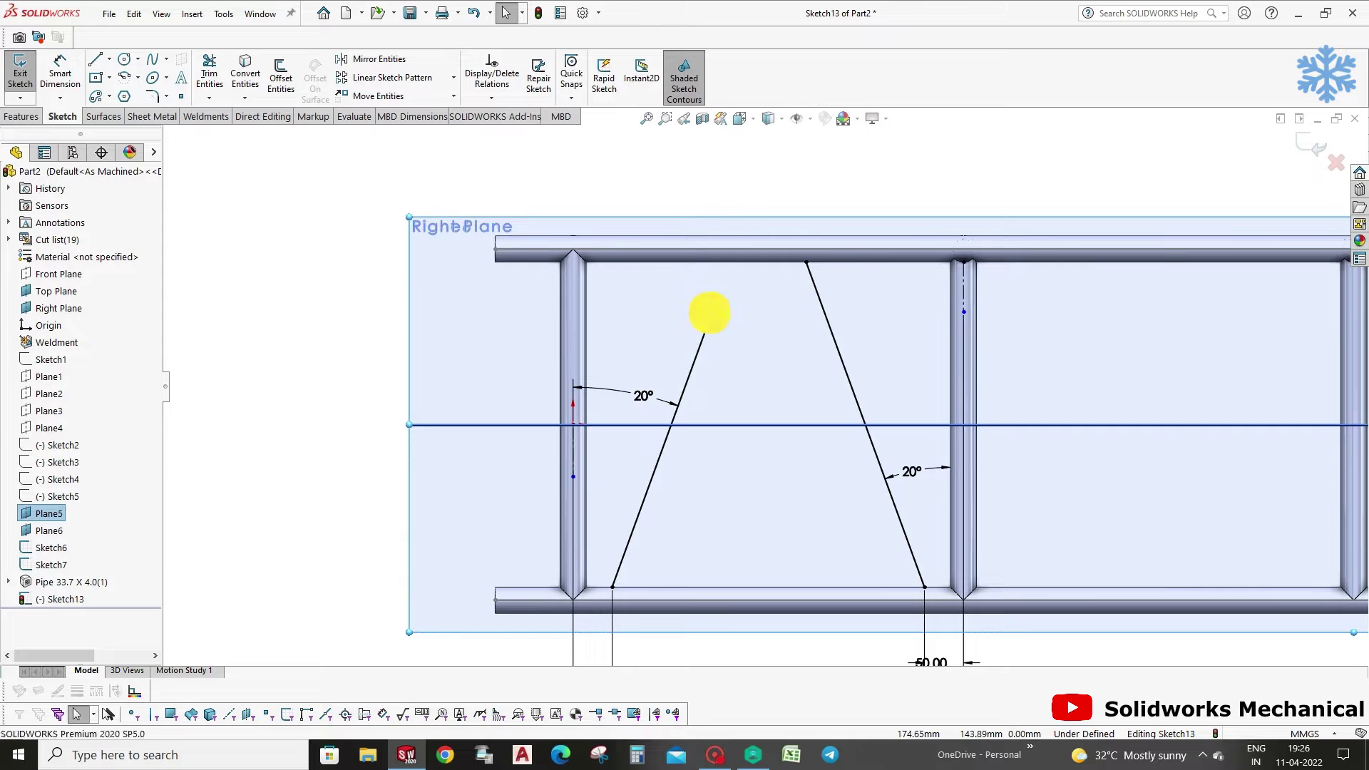
pyautogui.keyDown('ctrl'); pyautogui.click(805, 264); pyautogui.keyUp('ctrl')
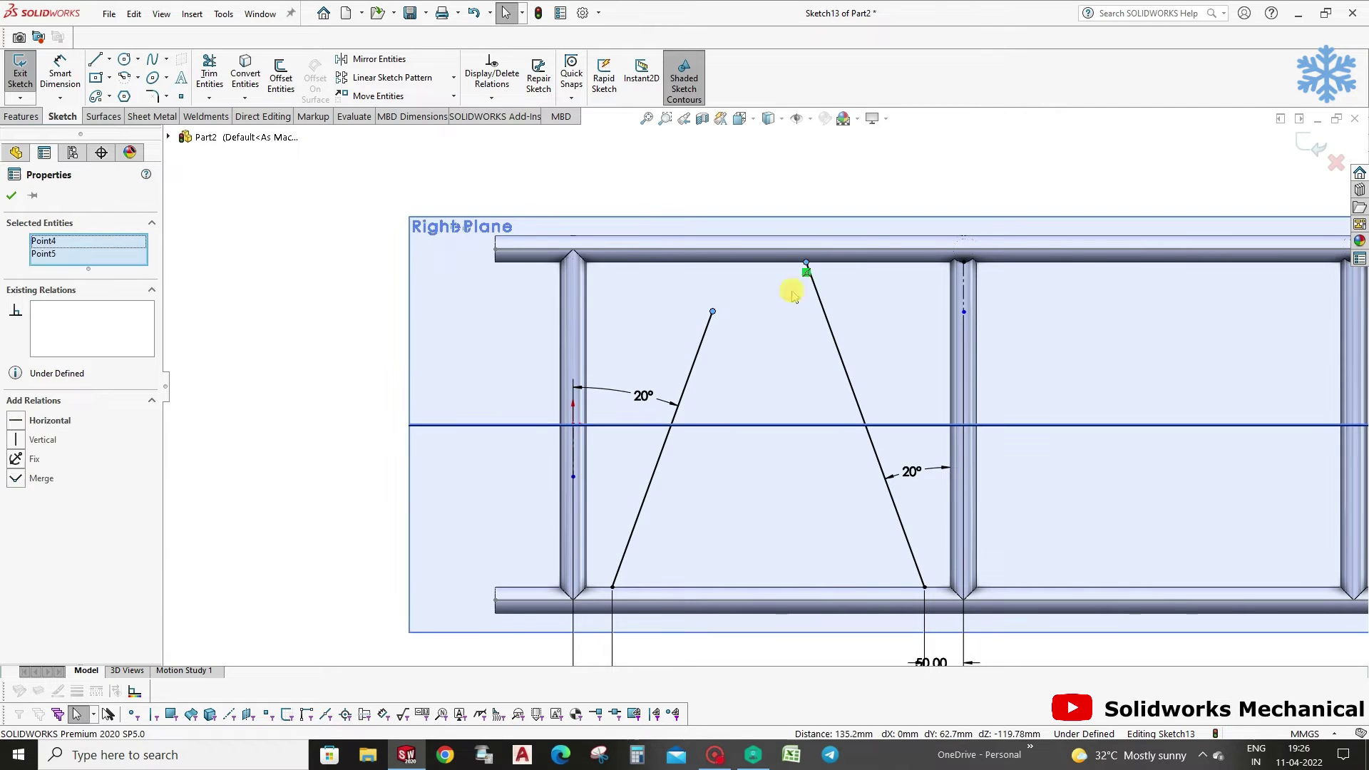
pyautogui.click(21, 421)
pyautogui.click(938, 342)
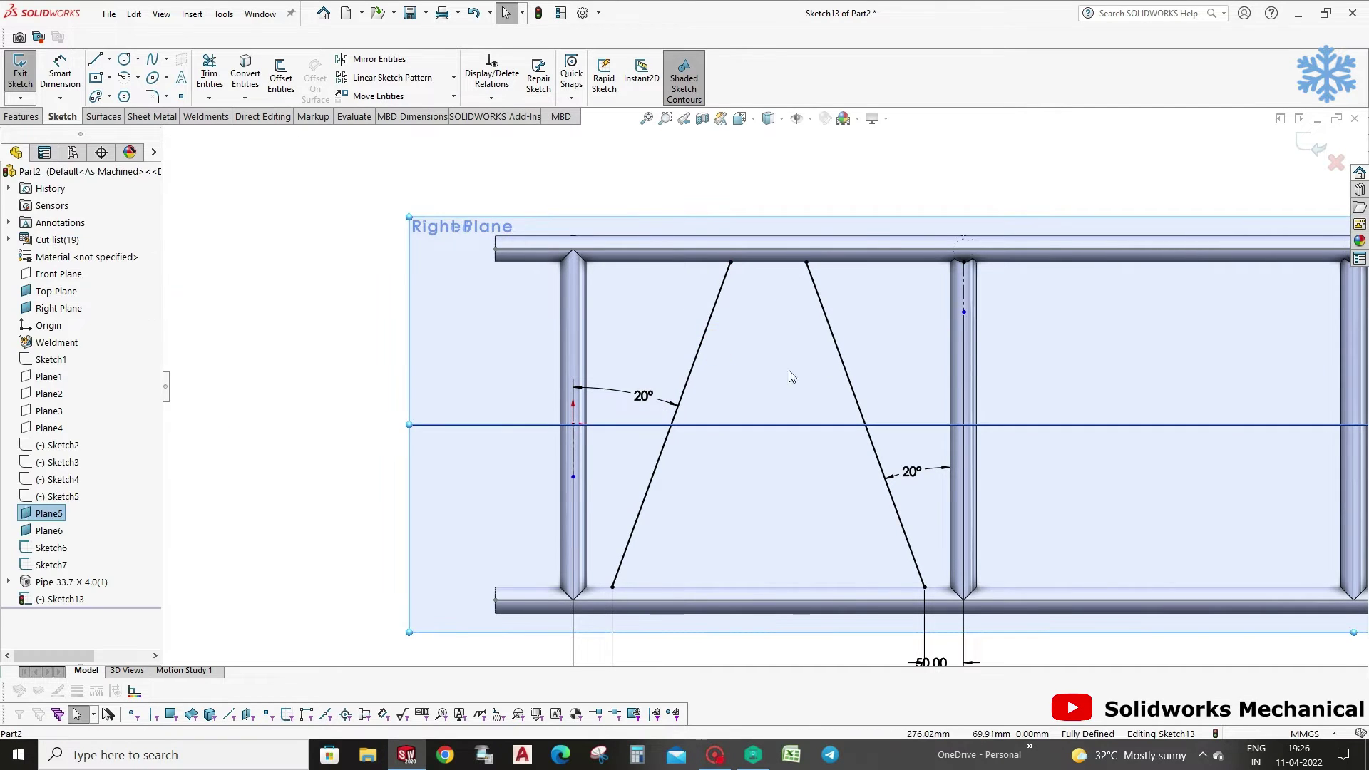
pyautogui.press('f')
pyautogui.click(1318, 146)
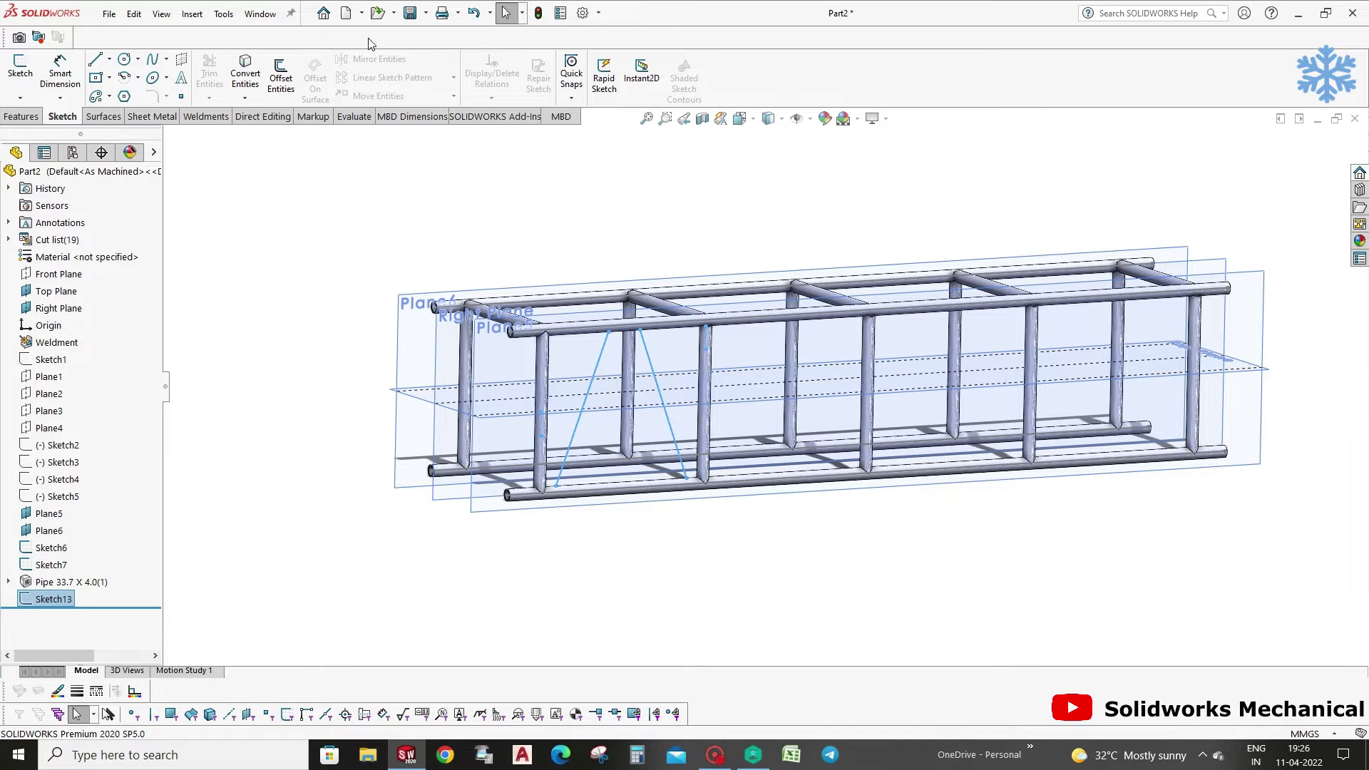
# Create 21.3 x 2.3 pipe structural members on each diagonal as separate groups.
pyautogui.click(198, 20)
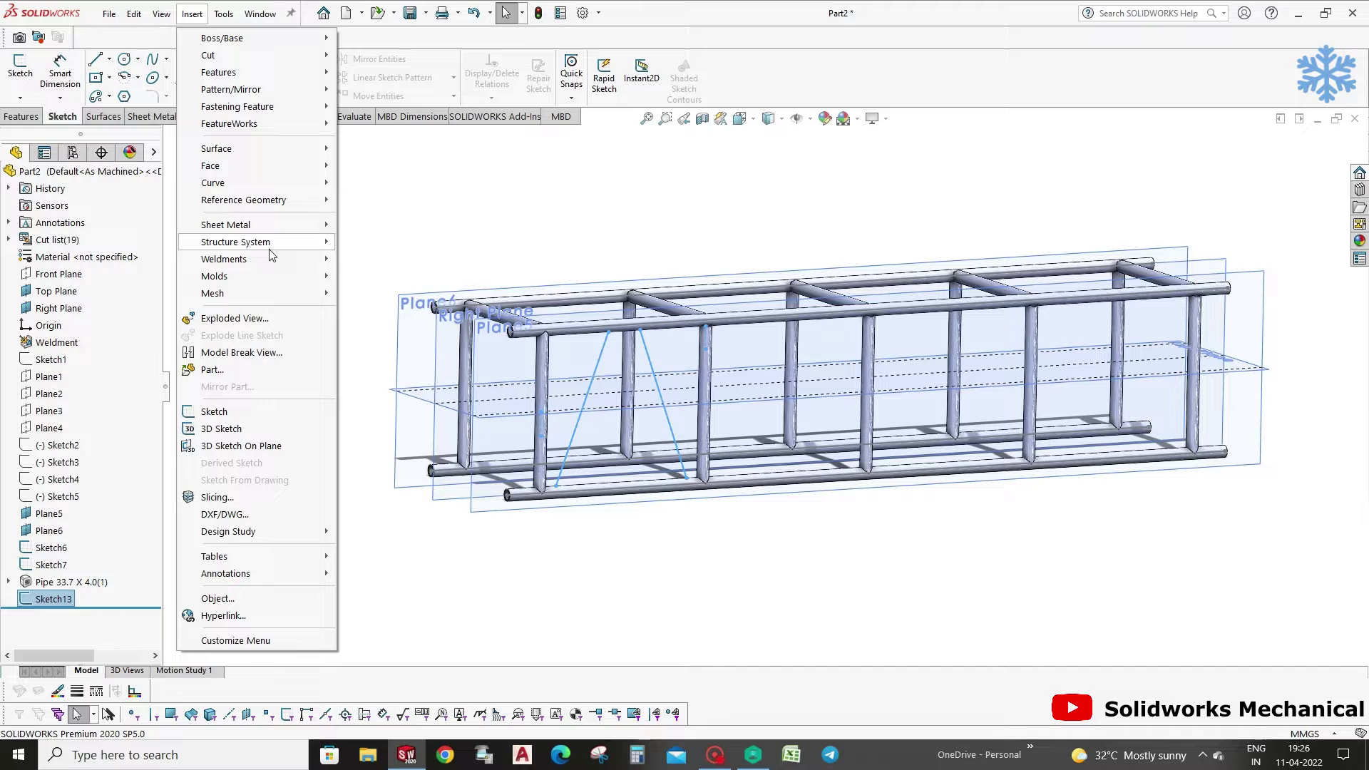
pyautogui.moveTo(224, 258)
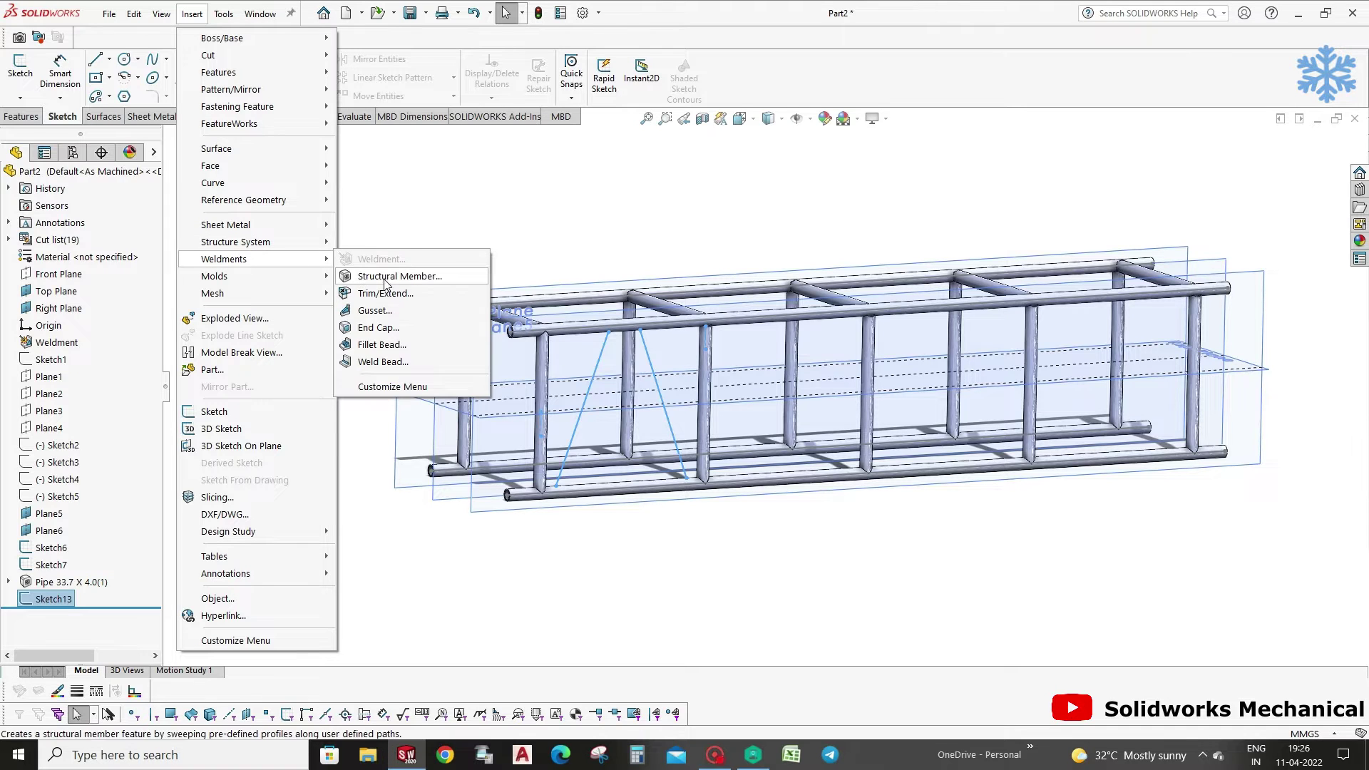
pyautogui.click(385, 282)
pyautogui.click(61, 375)
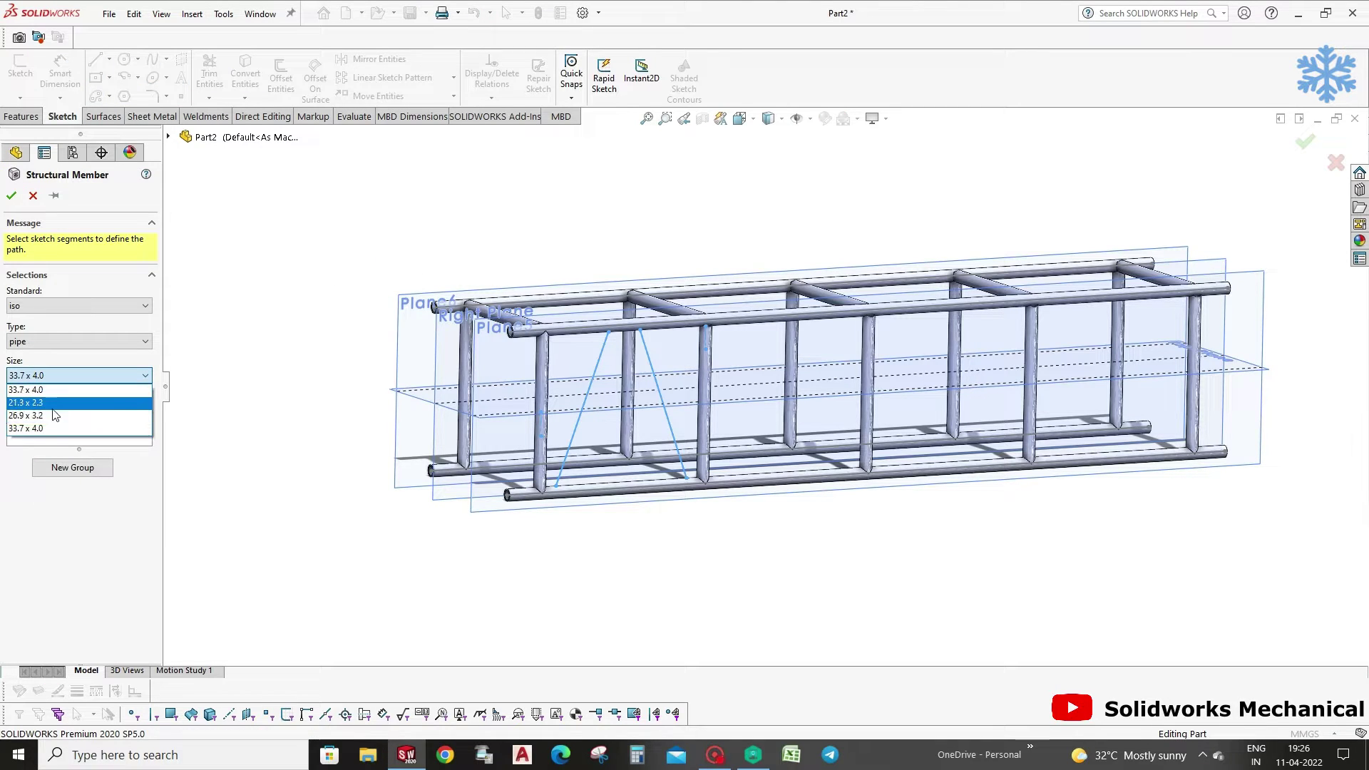
pyautogui.click(54, 404)
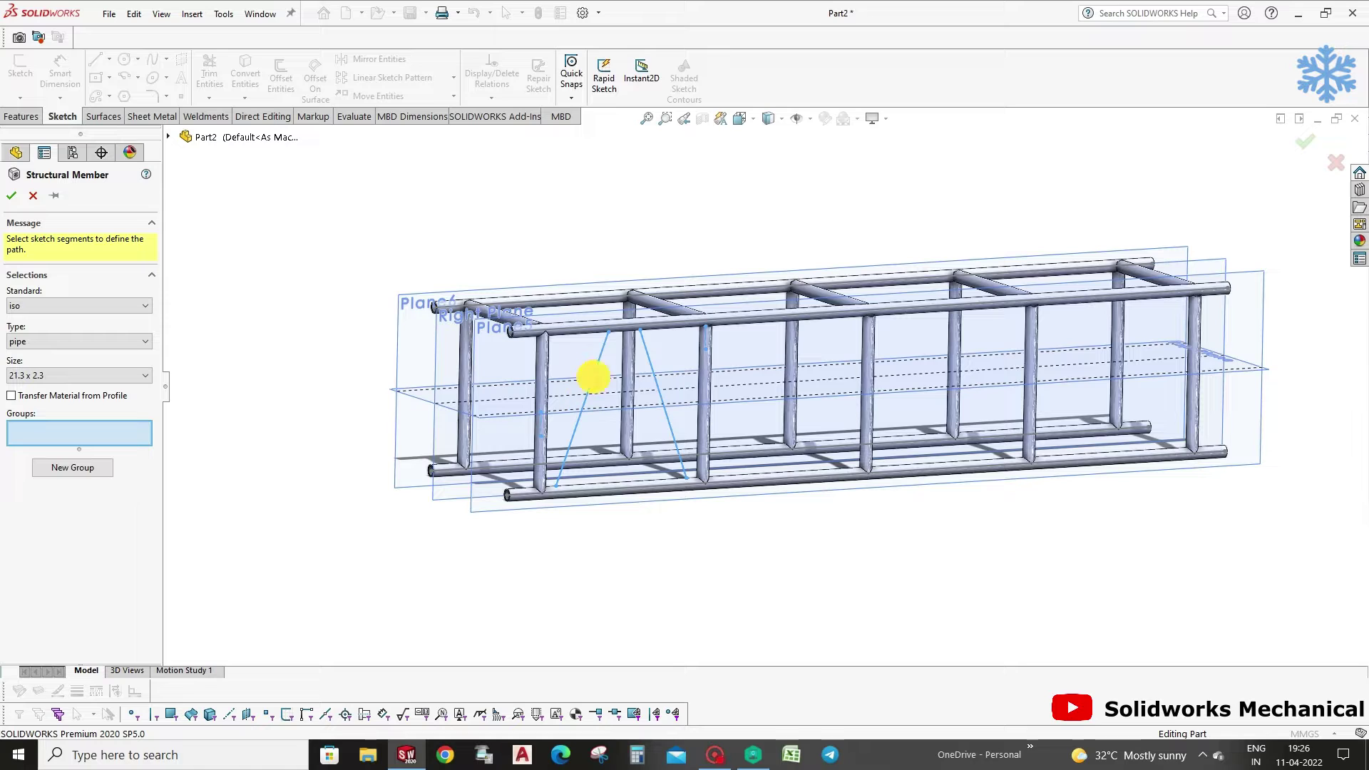
pyautogui.click(593, 376)
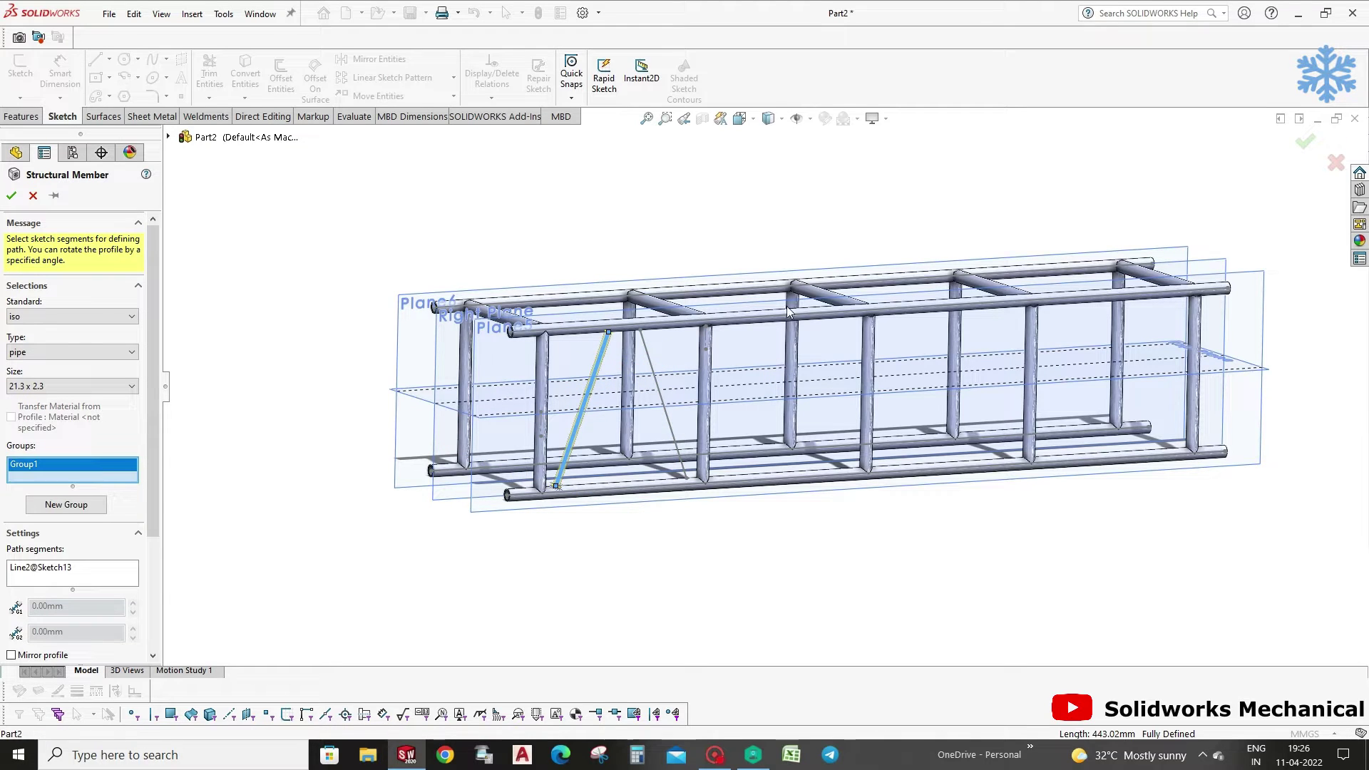
pyautogui.click(54, 506)
pyautogui.click(665, 373)
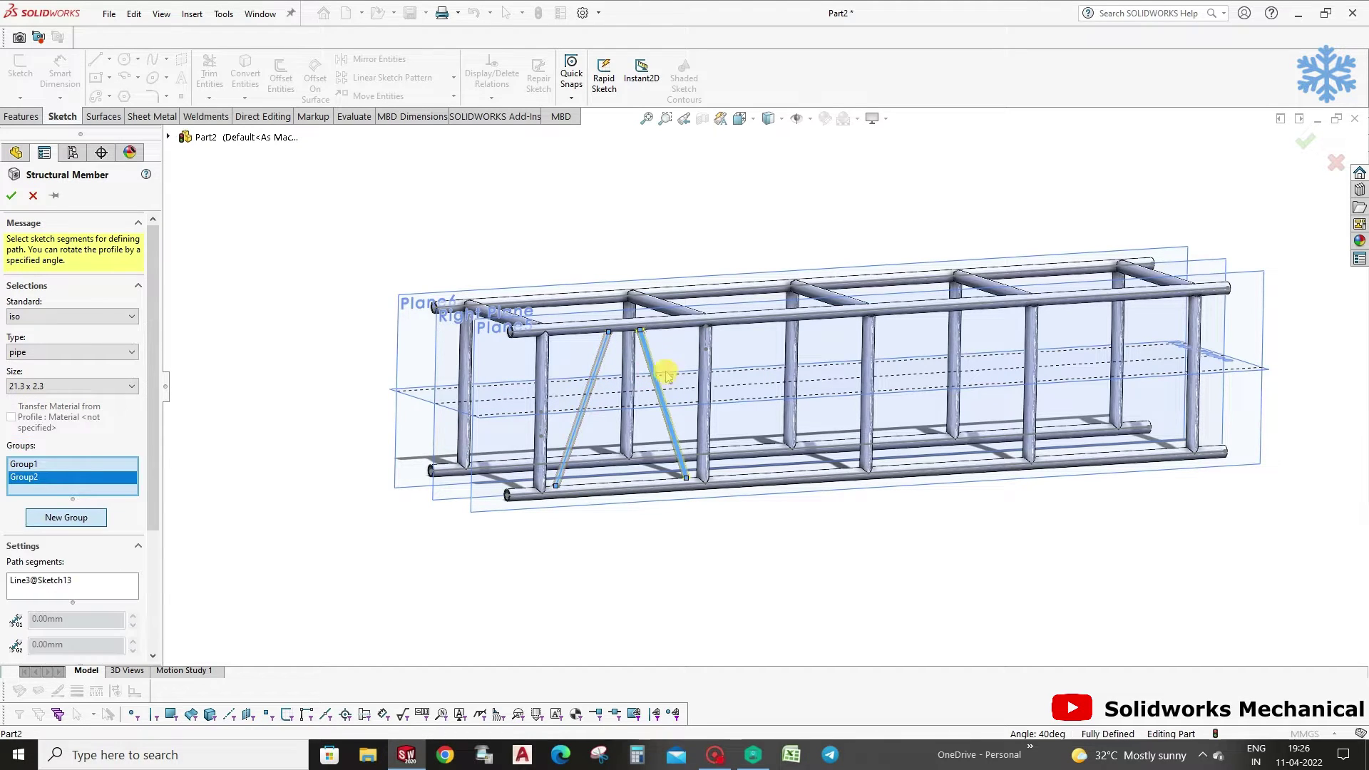
pyautogui.click(1305, 143)
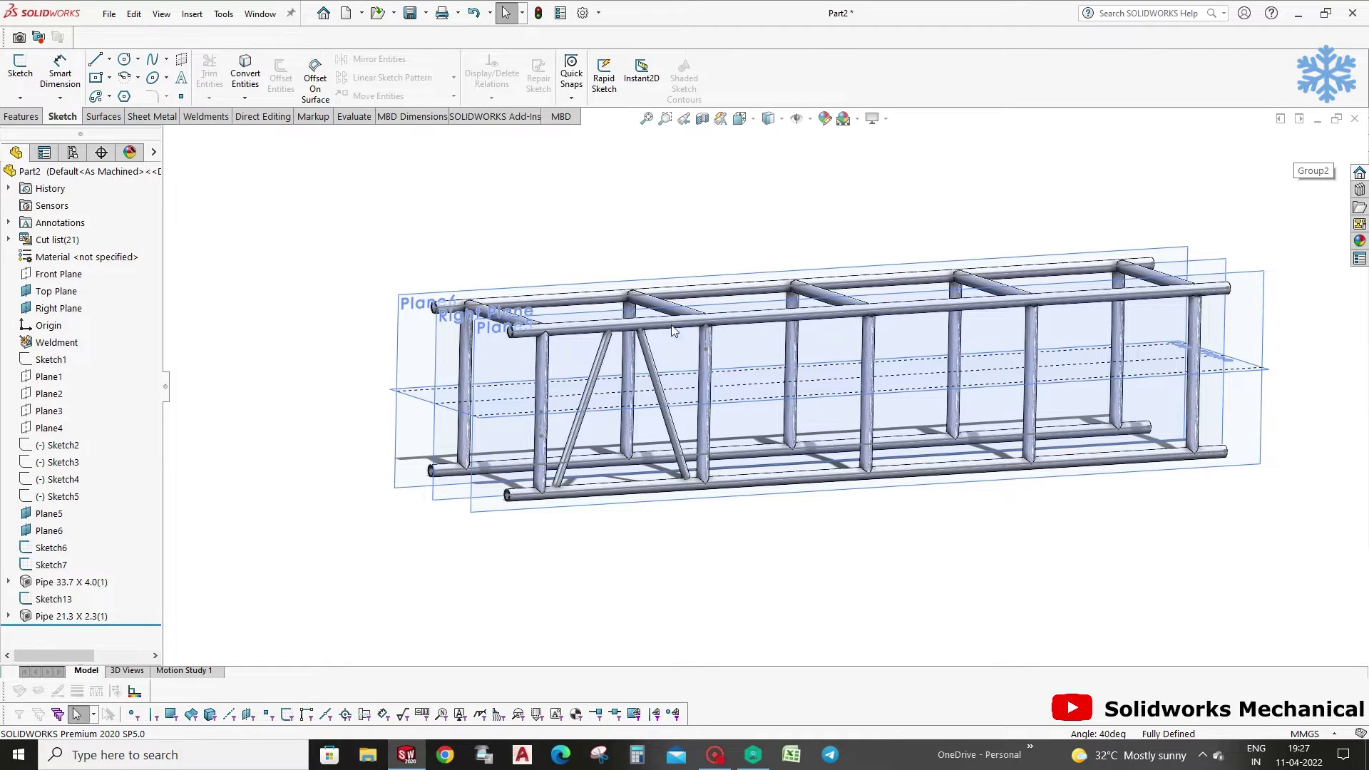
# Orbit the truss to inspect the new diagonal pipe members.
pyautogui.moveTo(696, 275); pyautogui.dragTo(762, 172, button='middle')
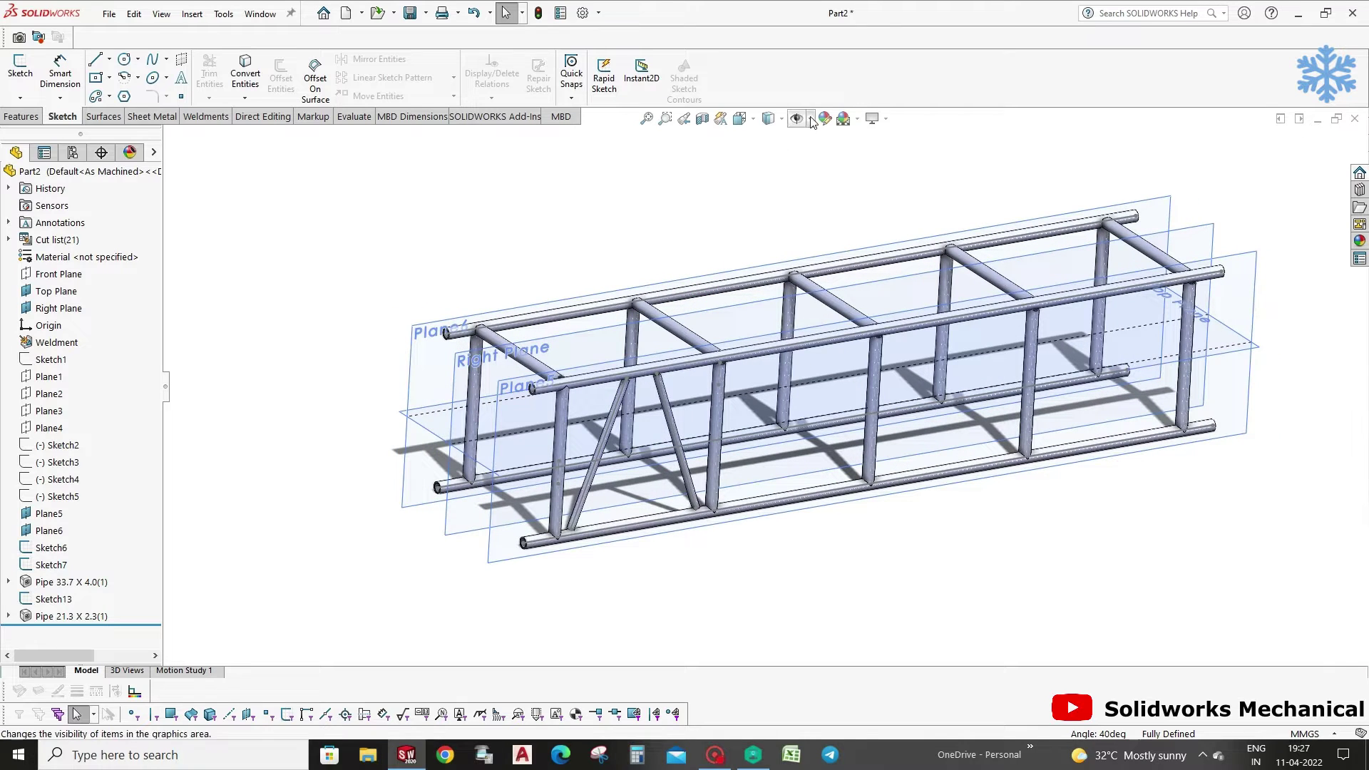
pyautogui.click(811, 122)
pyautogui.moveTo(706, 304); pyautogui.dragTo(476, 445, button='middle')
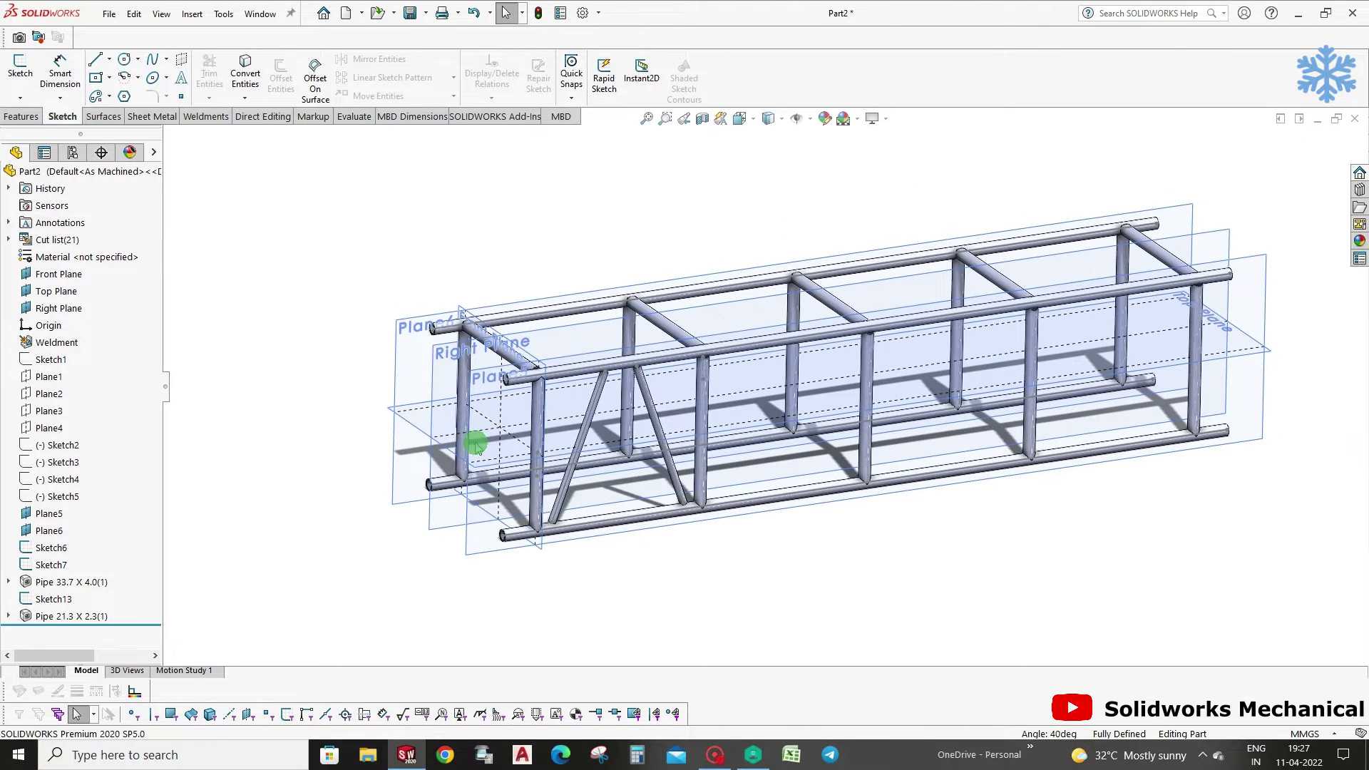
pyautogui.click(72, 616)
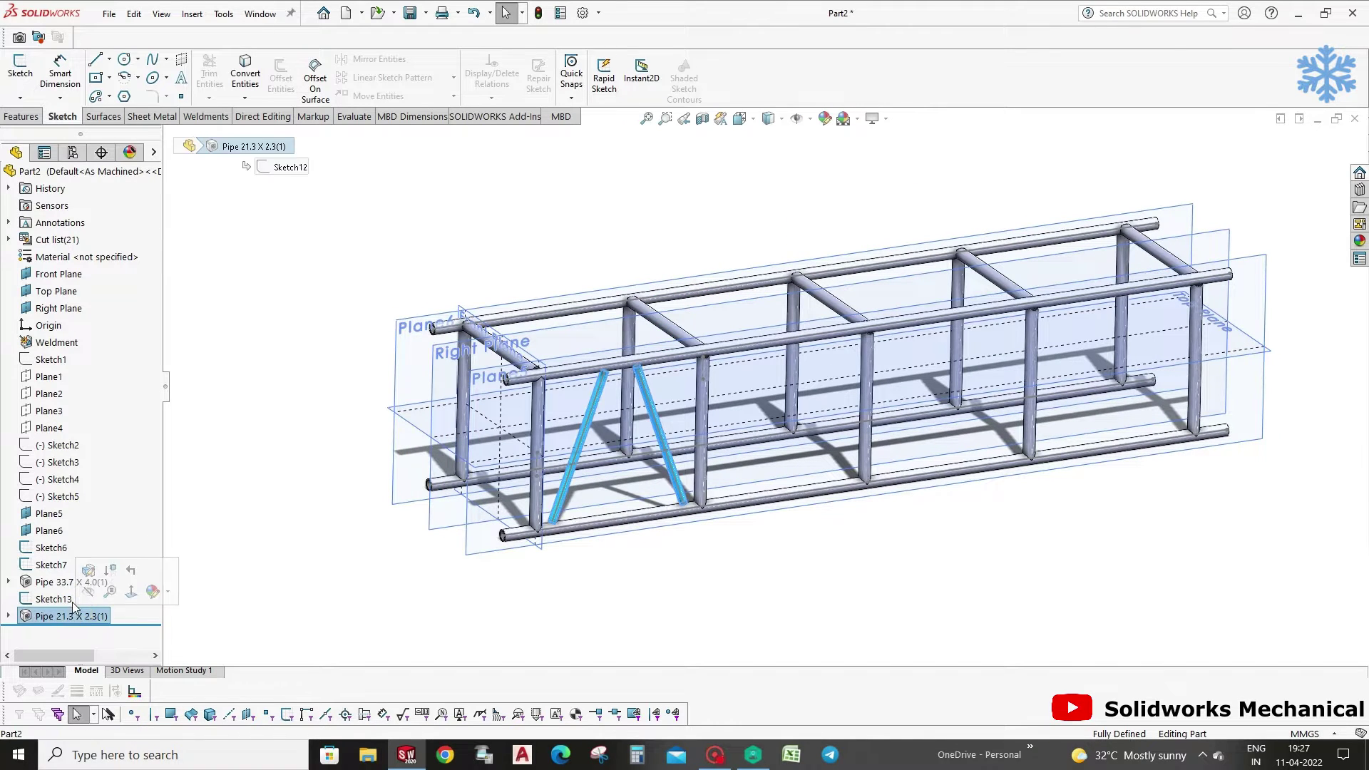
pyautogui.click(326, 522)
pyautogui.click(192, 14)
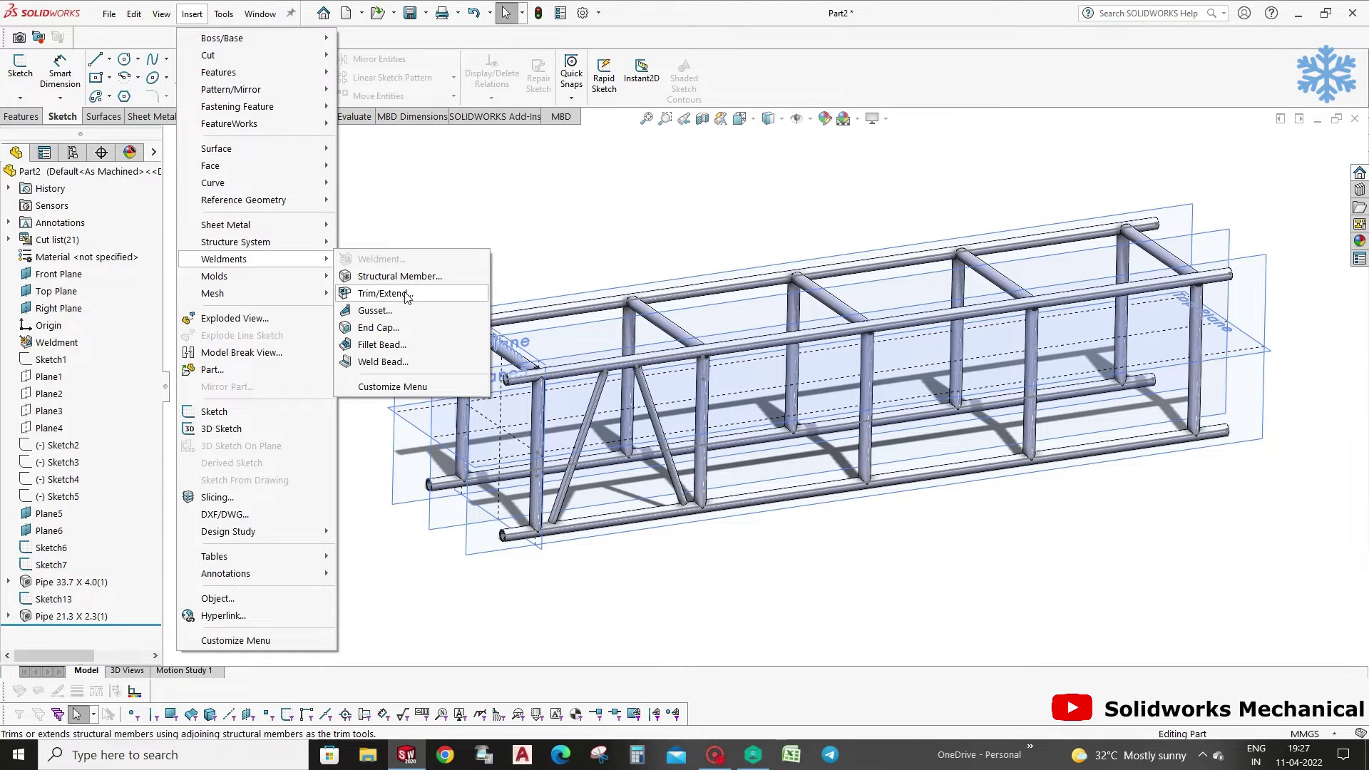
# Start Trim/Extend with the first brace and top rail, trying the corner types.
pyautogui.click(408, 293)
pyautogui.moveTo(673, 490); pyautogui.dragTo(559, 354, button='middle')
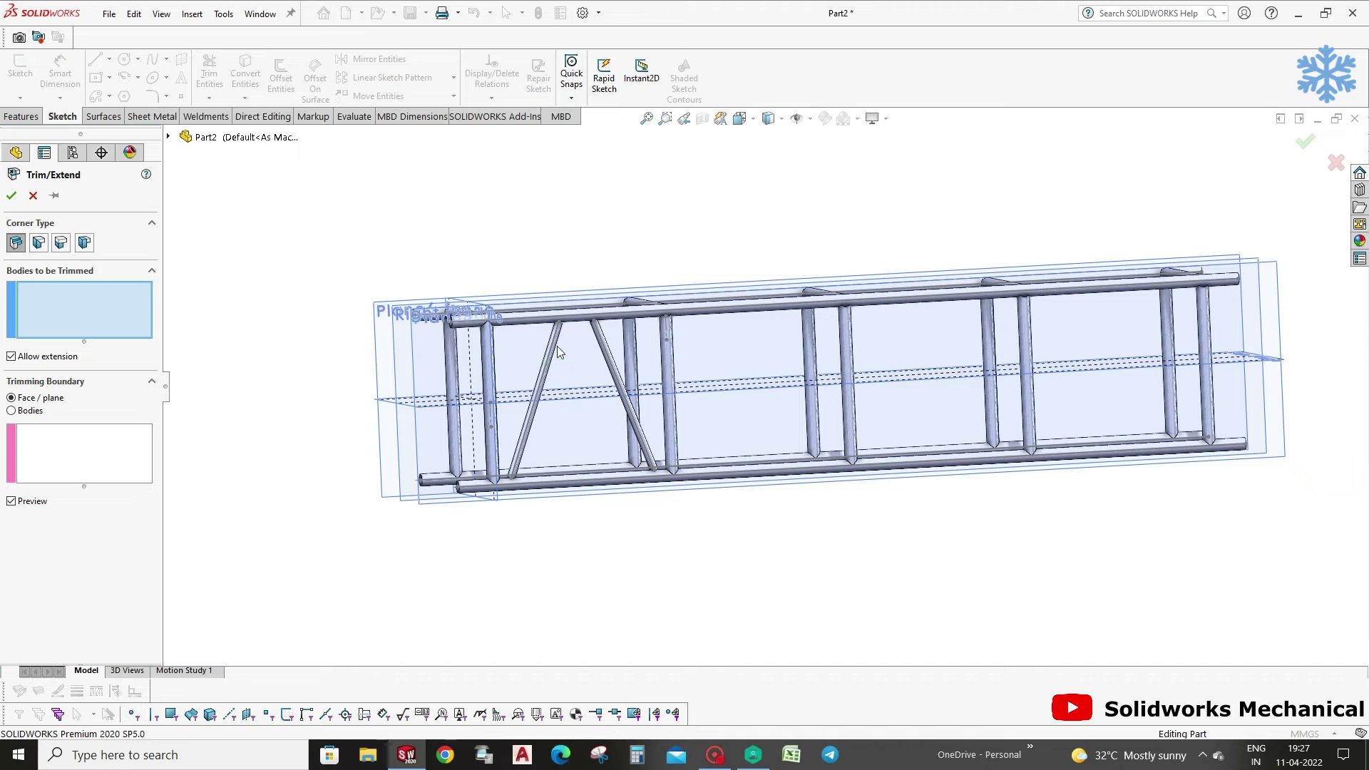
pyautogui.click(554, 352)
pyautogui.scroll(-3, 574, 365)
pyautogui.scroll(-3, 606, 328)
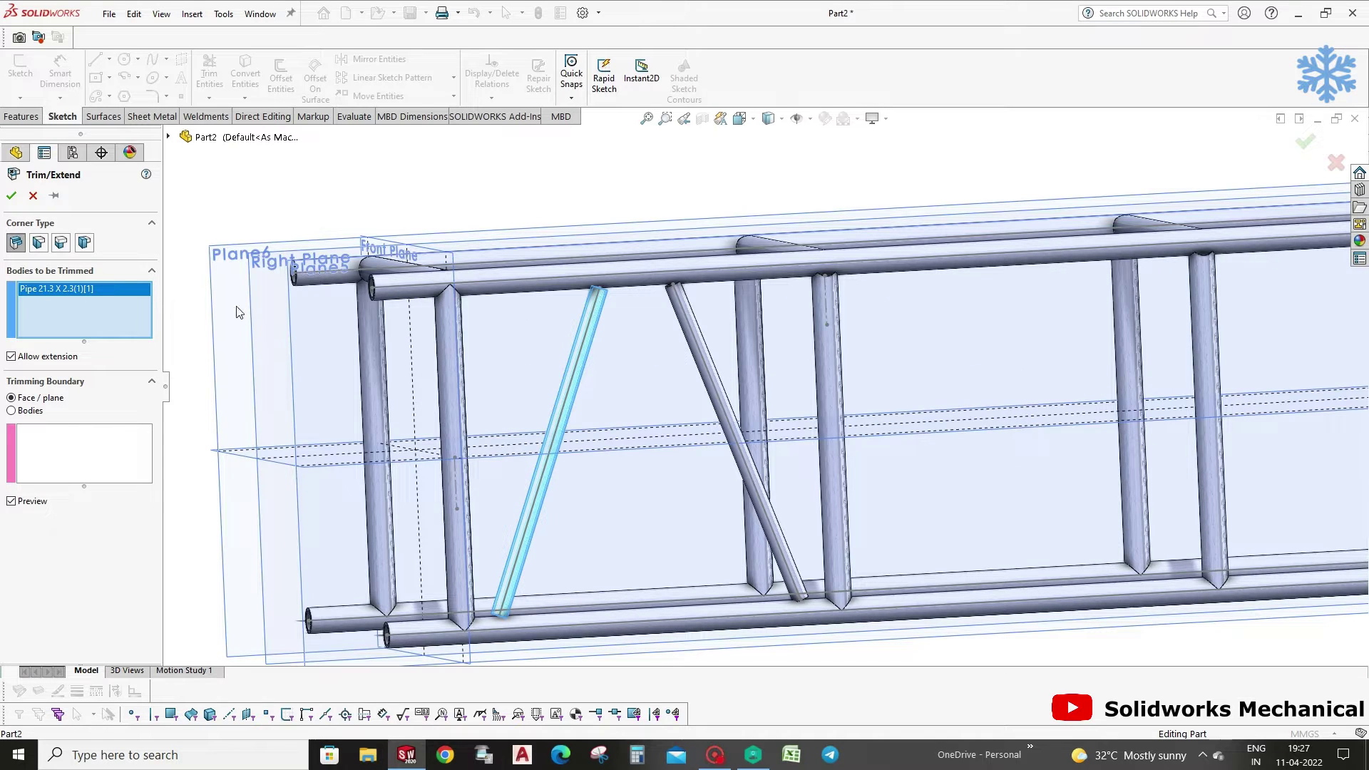
pyautogui.click(132, 438)
pyautogui.click(632, 277)
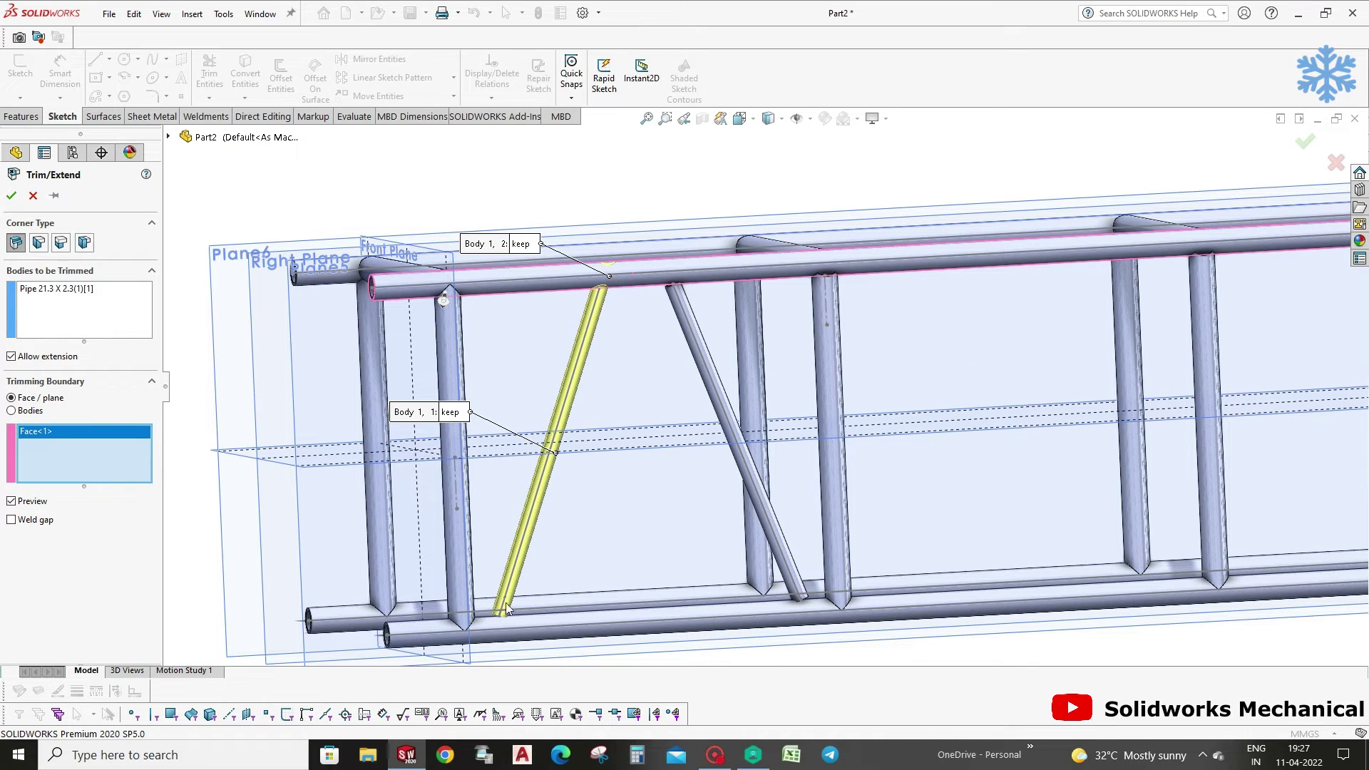
pyautogui.click(67, 312)
pyautogui.click(547, 630)
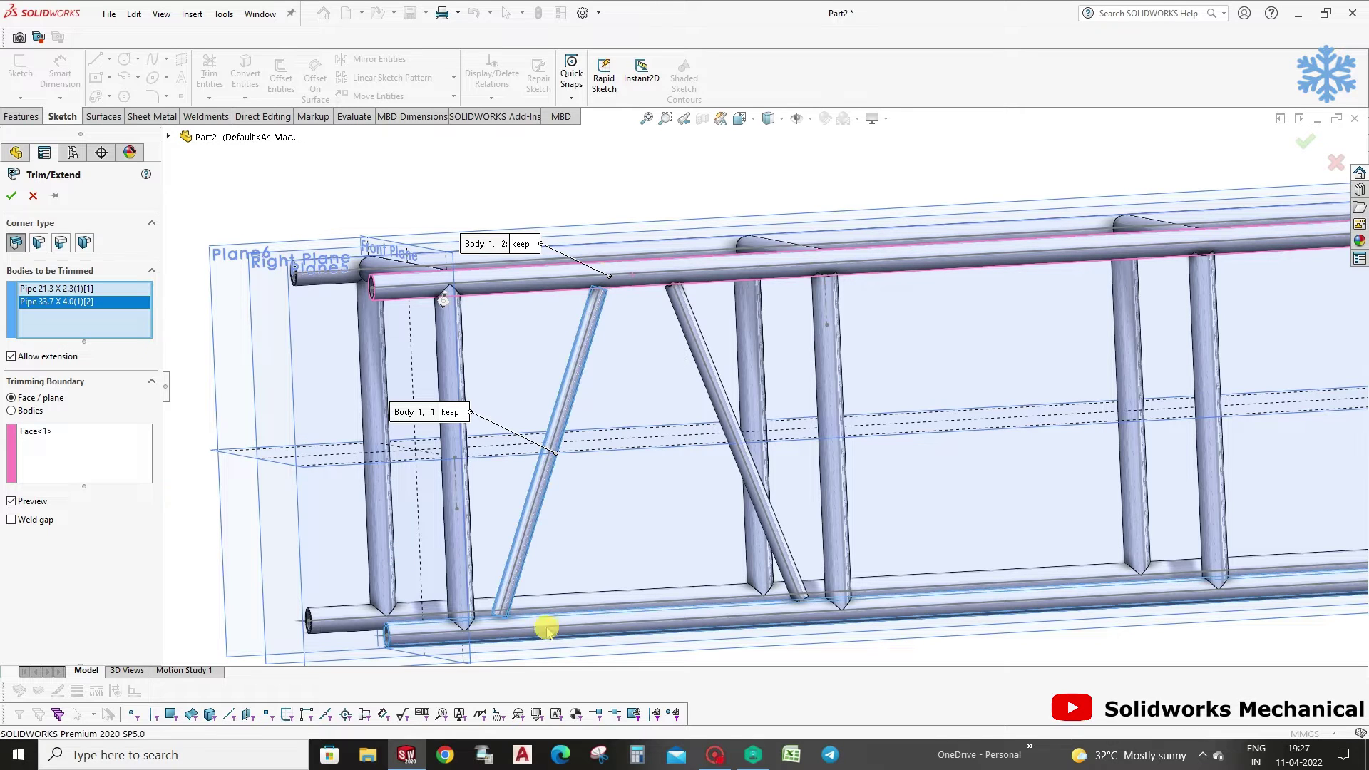
pyautogui.click(38, 243)
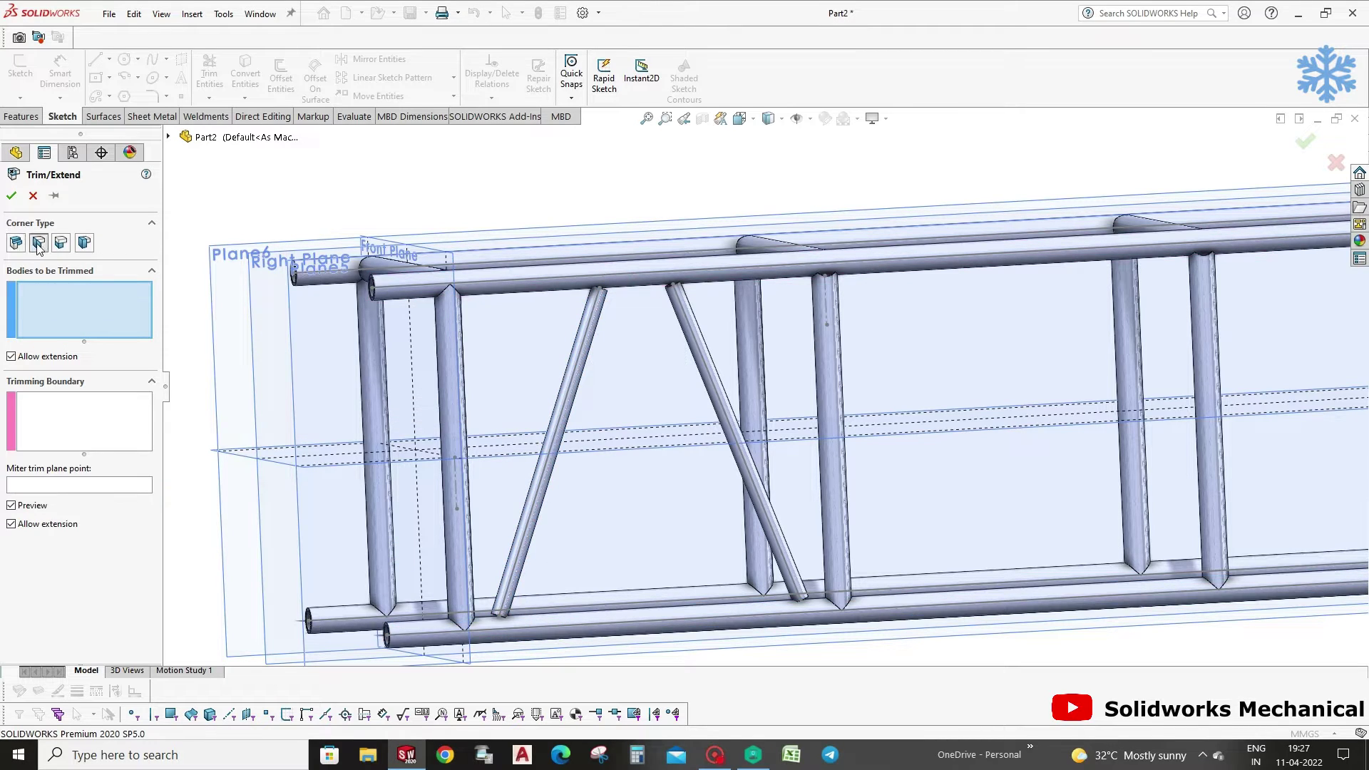
pyautogui.click(39, 243)
# End-trim both diagonal braces against the top and bottom rails.
pyautogui.click(568, 374)
pyautogui.click(16, 243)
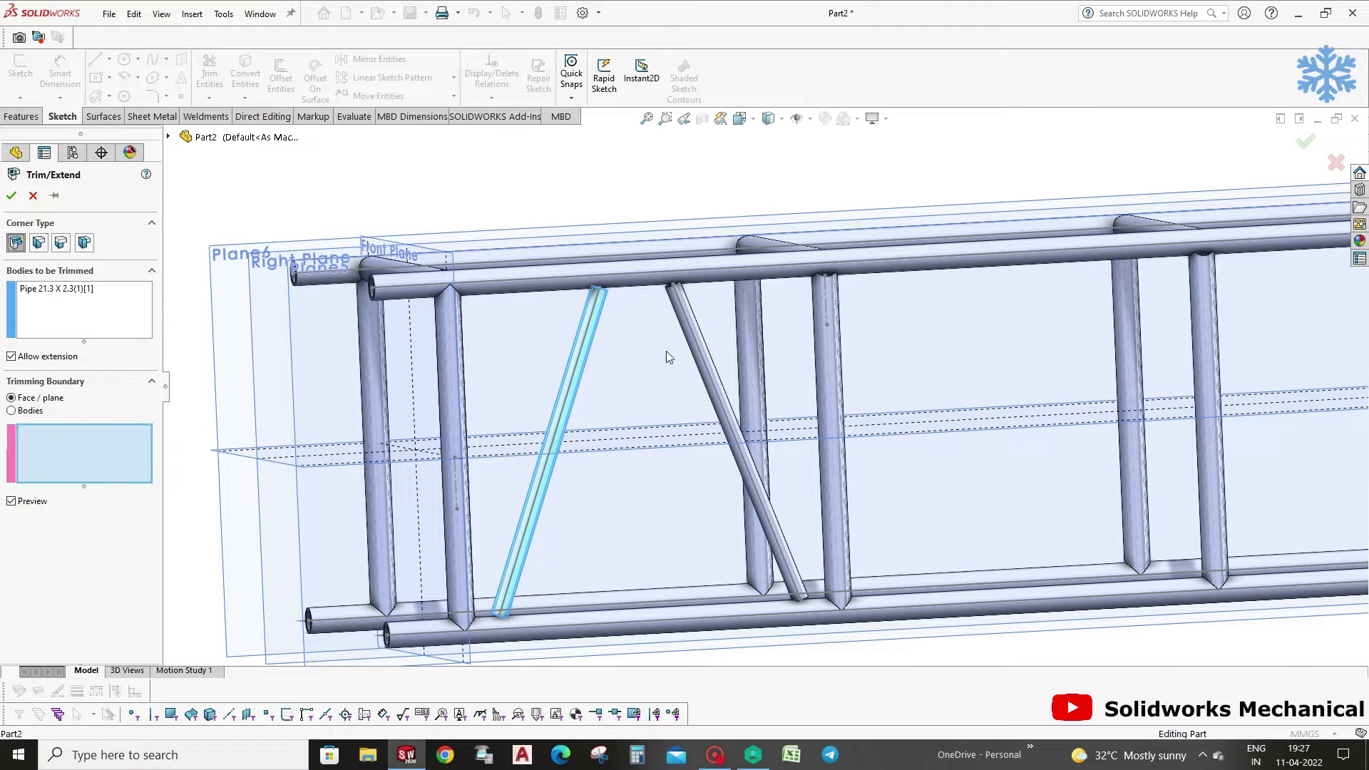
pyautogui.click(599, 621)
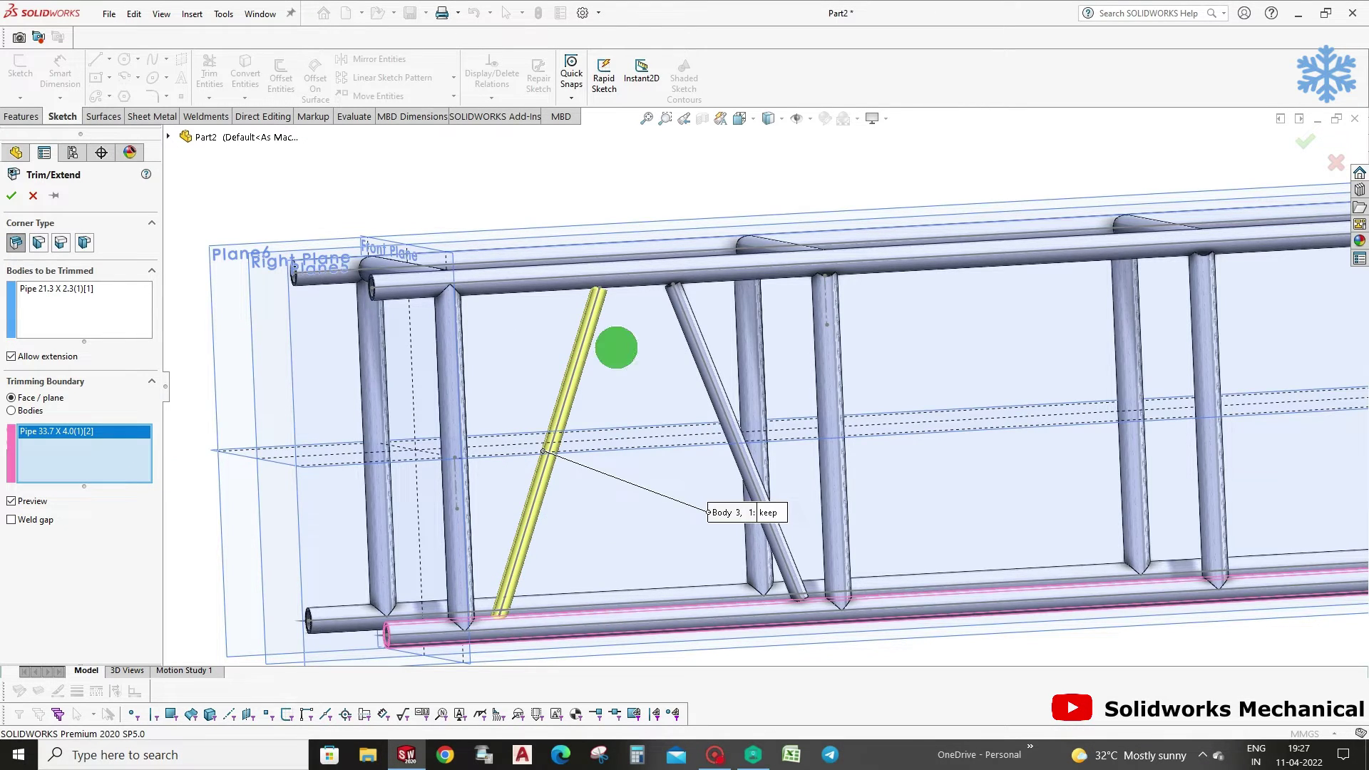
pyautogui.moveTo(614, 345); pyautogui.dragTo(623, 290, button='middle')
pyautogui.click(623, 286)
pyautogui.moveTo(634, 383); pyautogui.dragTo(621, 461, button='middle')
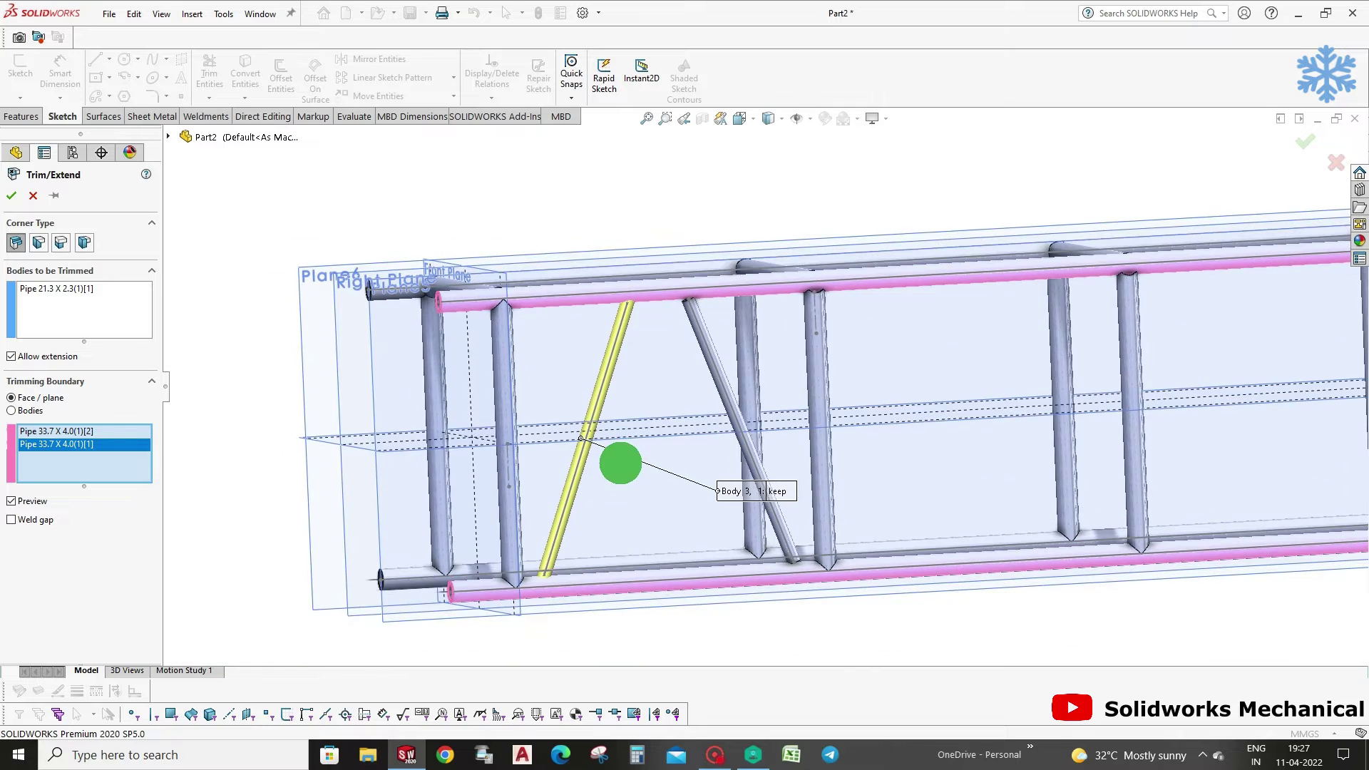
pyautogui.click(40, 300)
pyautogui.click(727, 400)
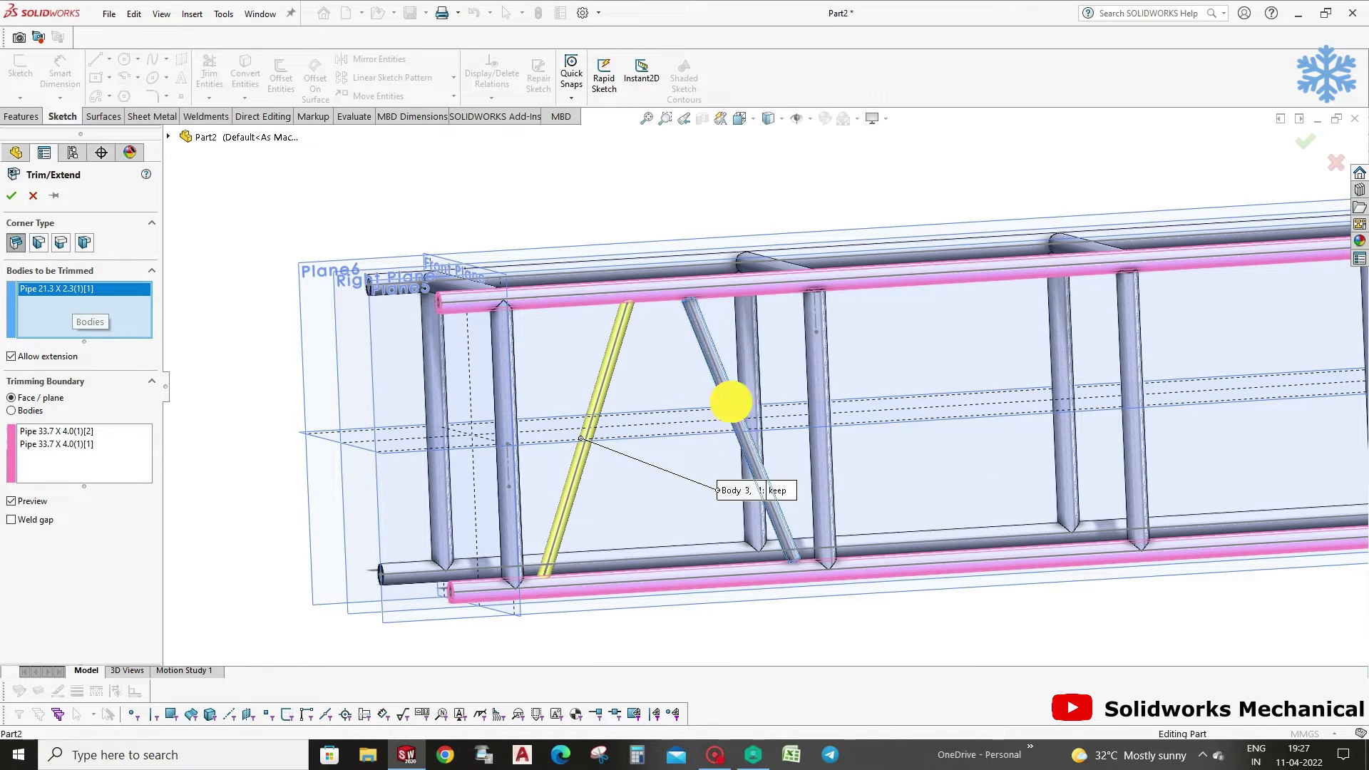
pyautogui.moveTo(663, 515); pyautogui.dragTo(1206, 246, button='middle')
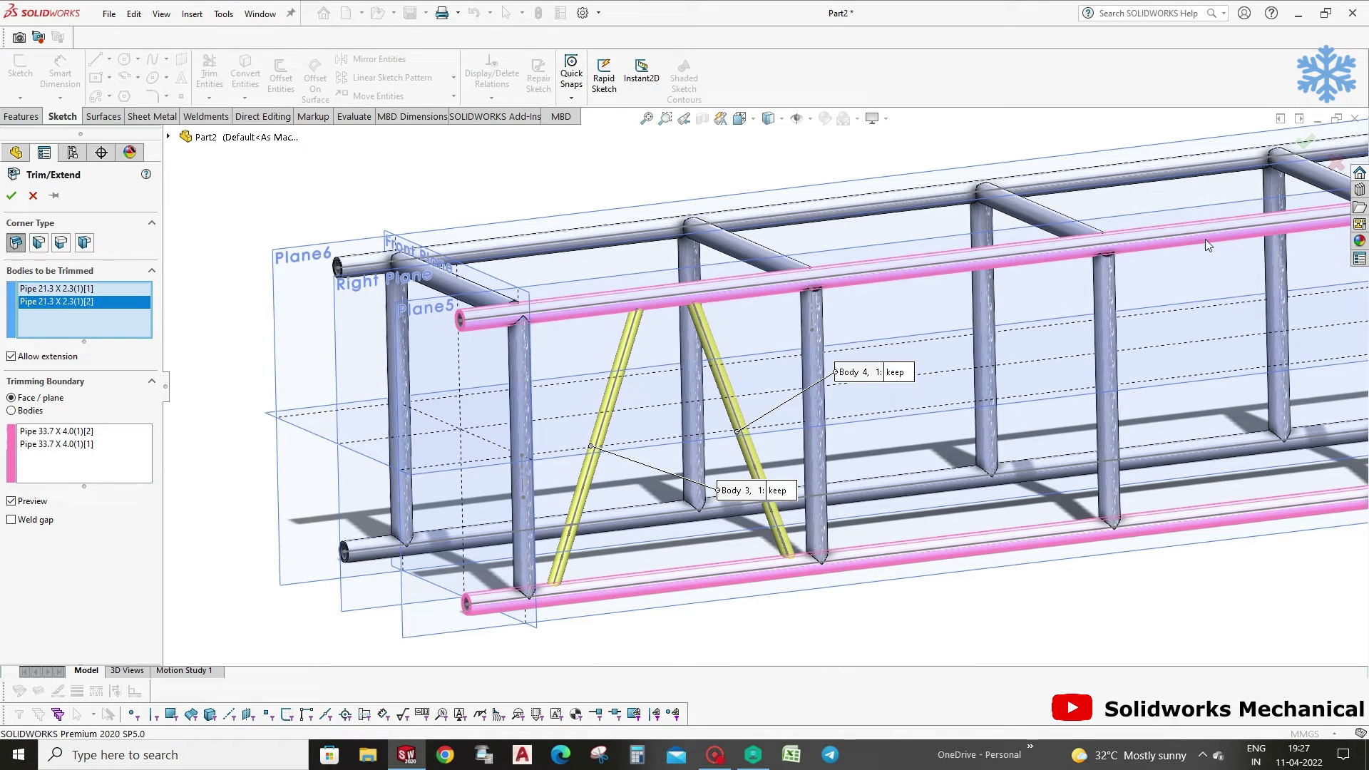
pyautogui.click(1308, 143)
# Select the diagonal brace pipes in the tree and begin a Linear Pattern.
pyautogui.click(78, 616)
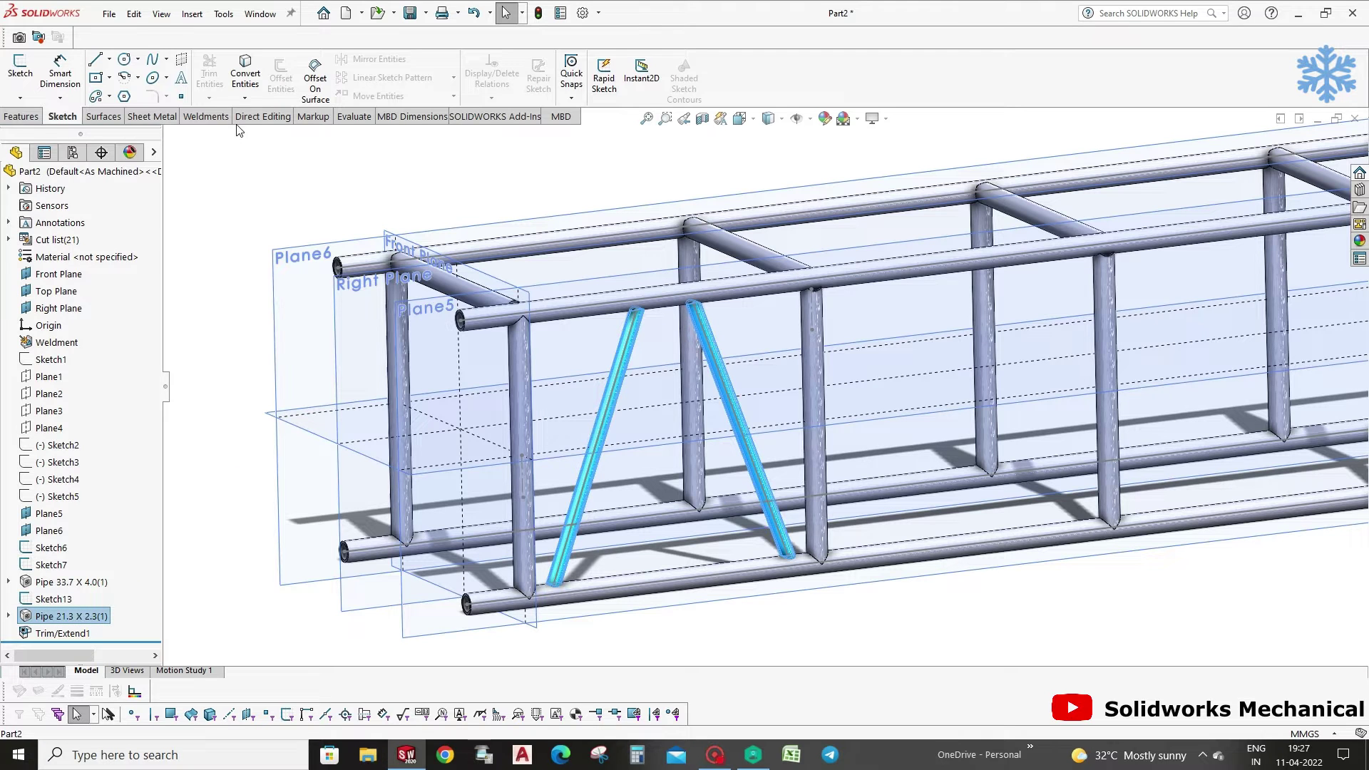
pyautogui.click(21, 116)
pyautogui.click(437, 73)
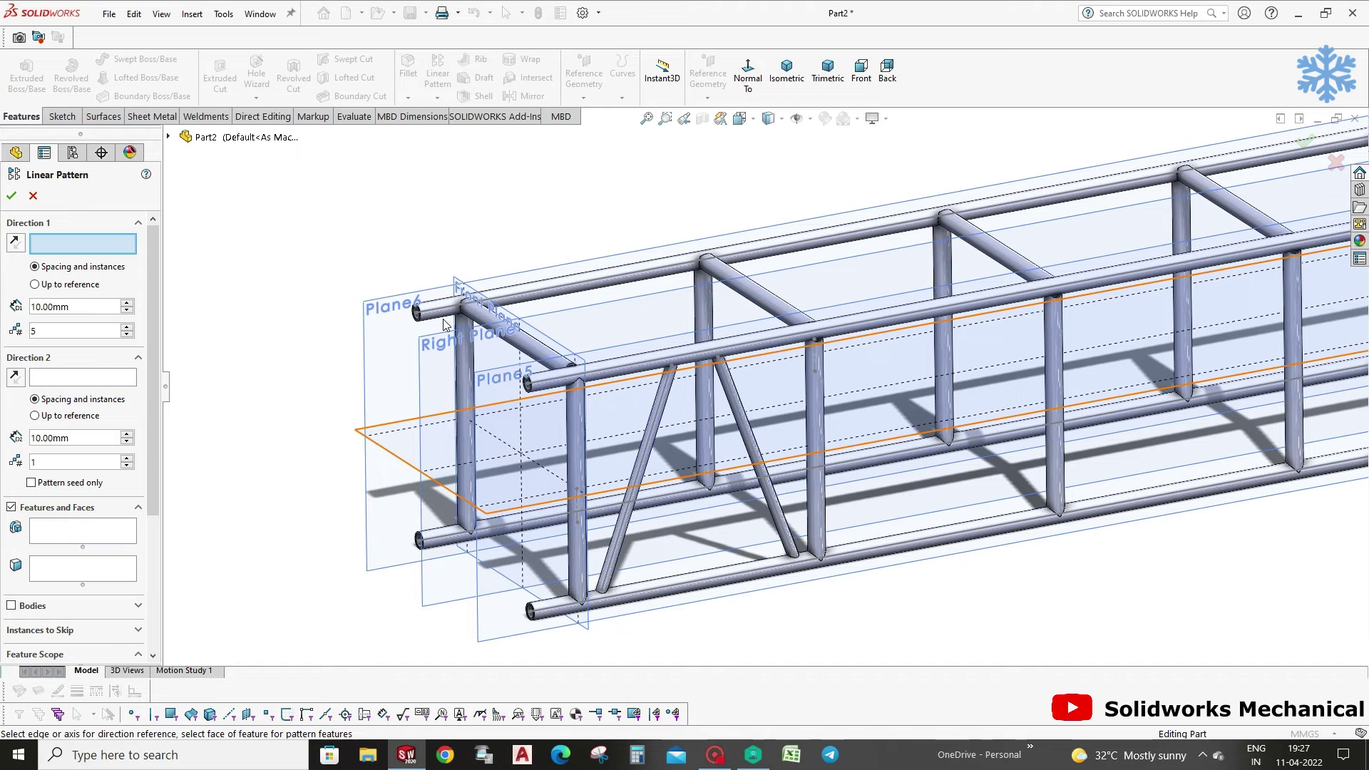
# Set the pattern direction to the Front Plane with 500 mm spacing.
pyautogui.click(453, 279)
pyautogui.click(31, 307)
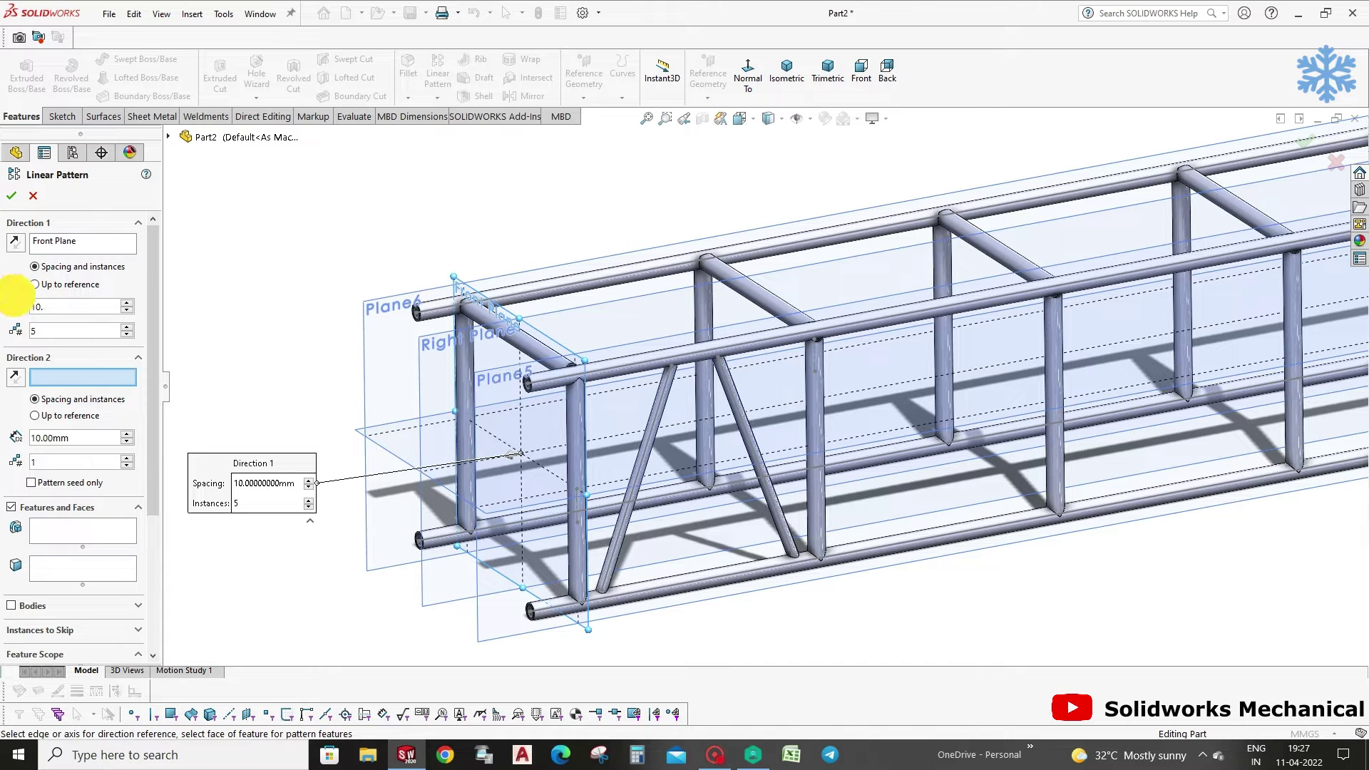
pyautogui.scroll(1, 720, 385)
pyautogui.scroll(1, 1055, 303)
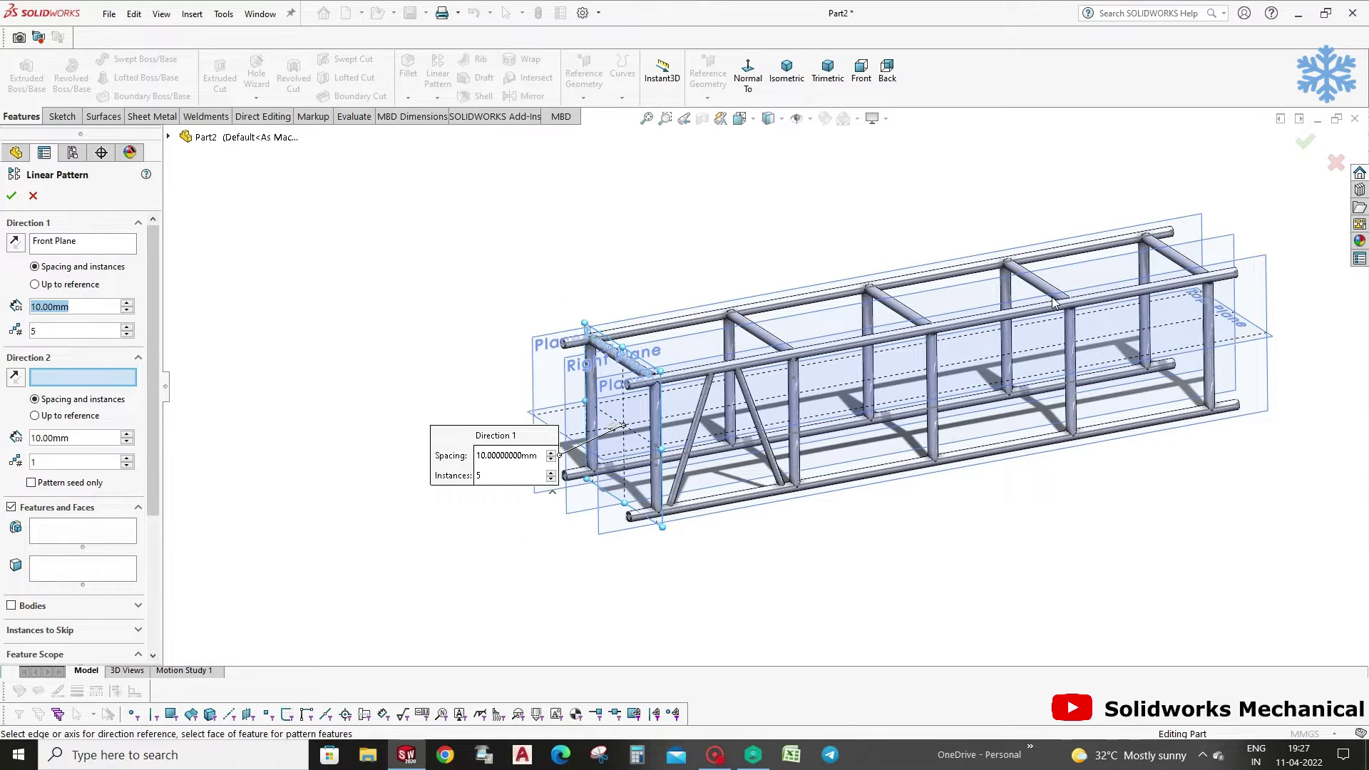
pyautogui.scroll(-1, 1132, 301)
pyautogui.write('500')
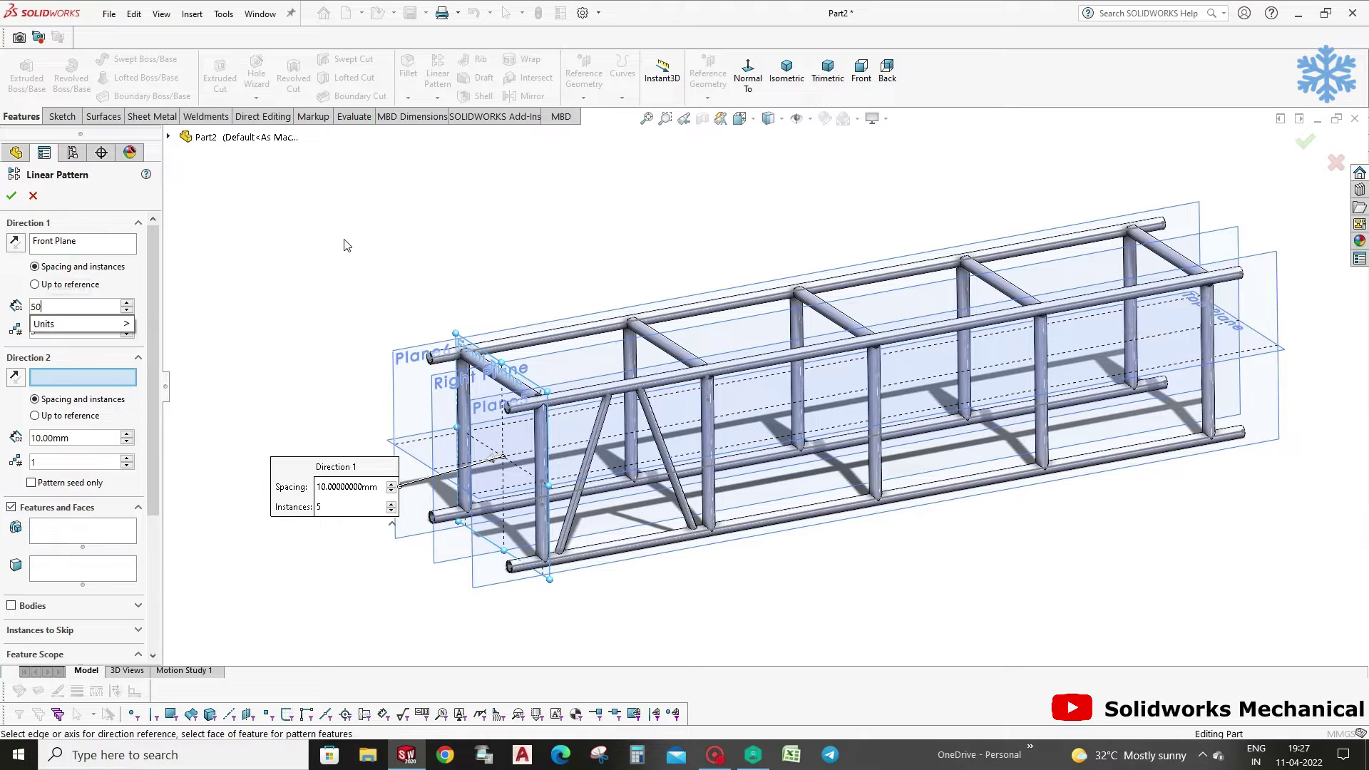
pyautogui.click(78, 284)
pyautogui.click(43, 267)
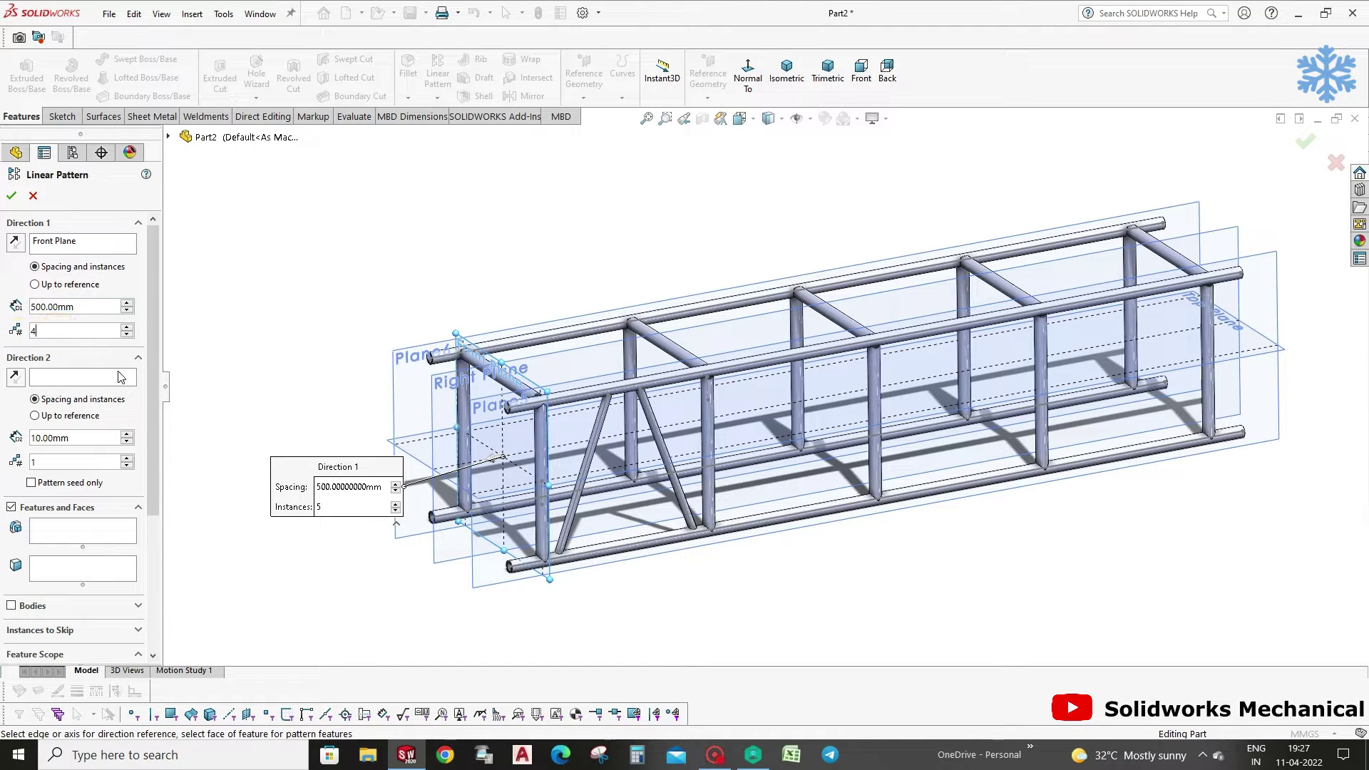
pyautogui.moveTo(151, 456); pyautogui.dragTo(151, 528)
# Pattern both trimmed brace bodies, 4 instances, in the reversed direction.
pyautogui.click(11, 401)
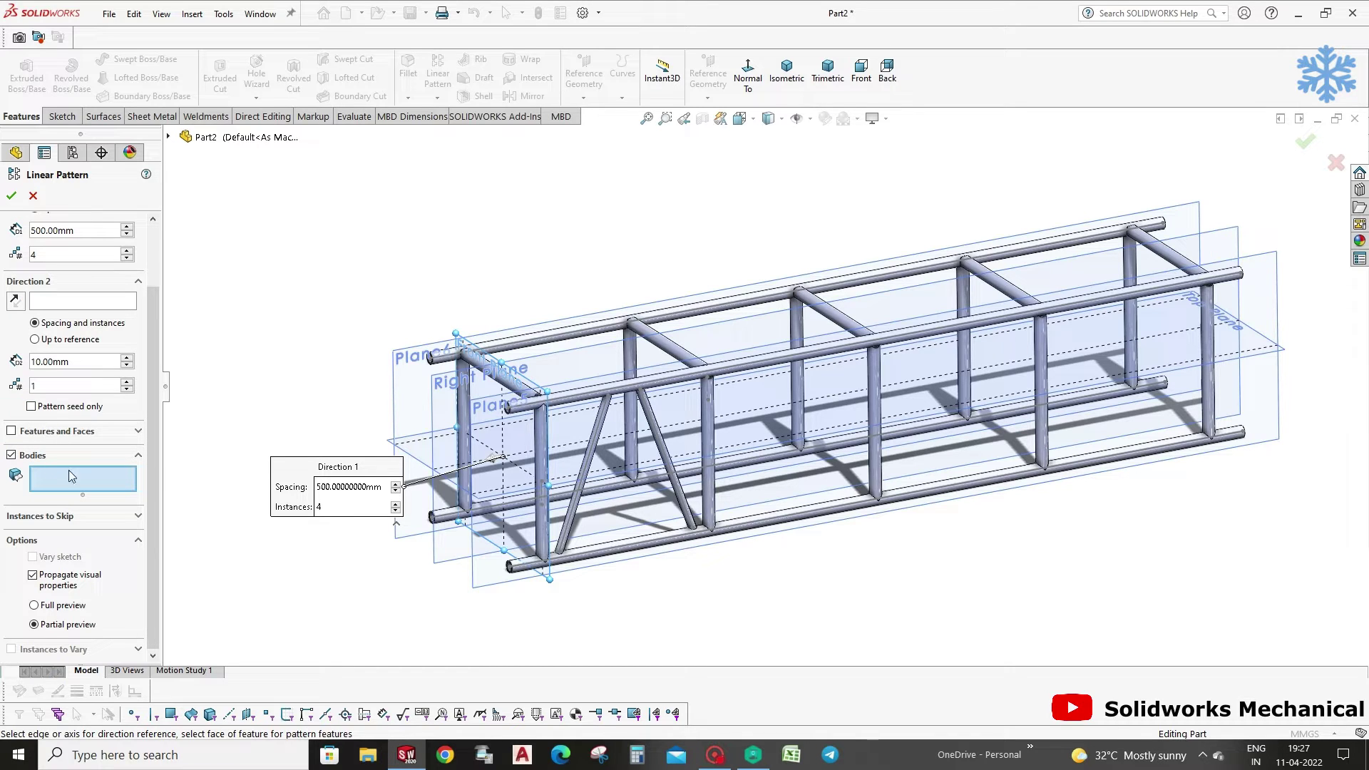
pyautogui.click(581, 467)
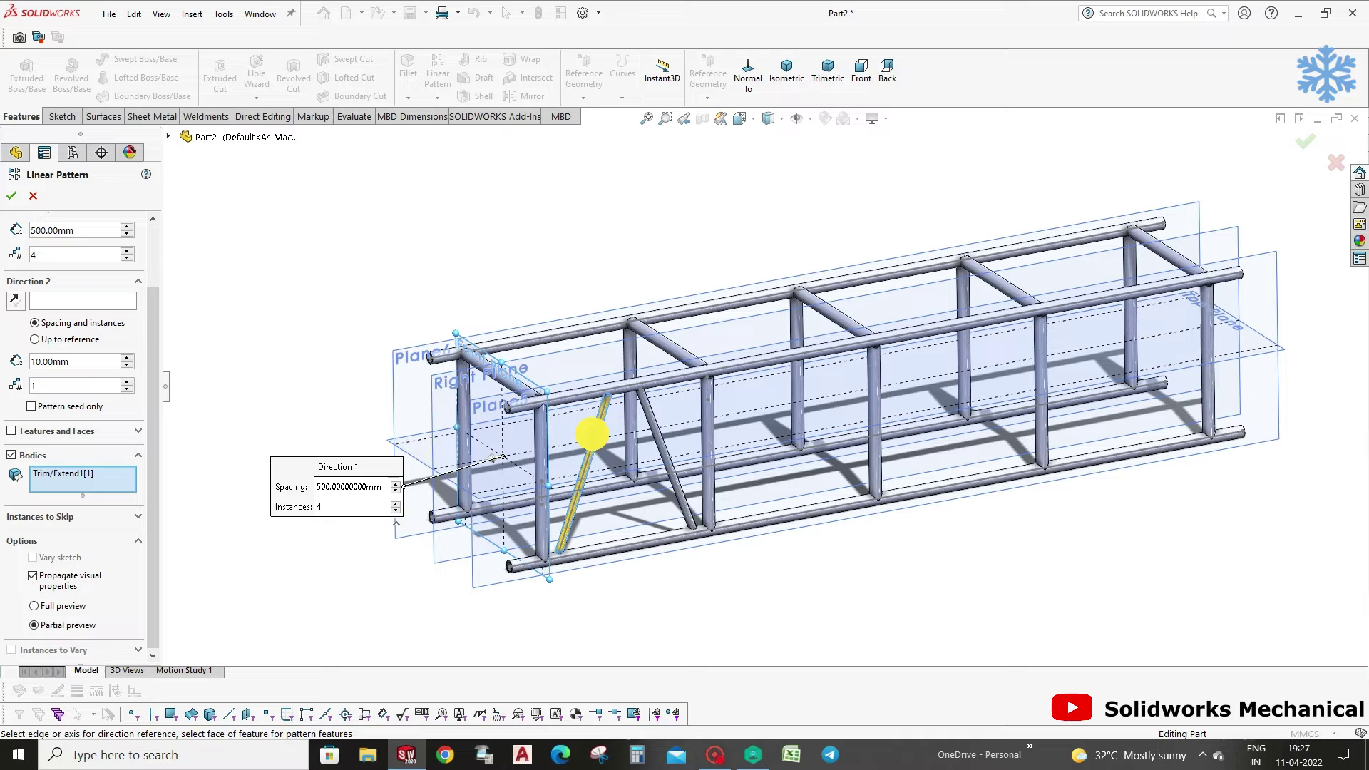
pyautogui.click(650, 422)
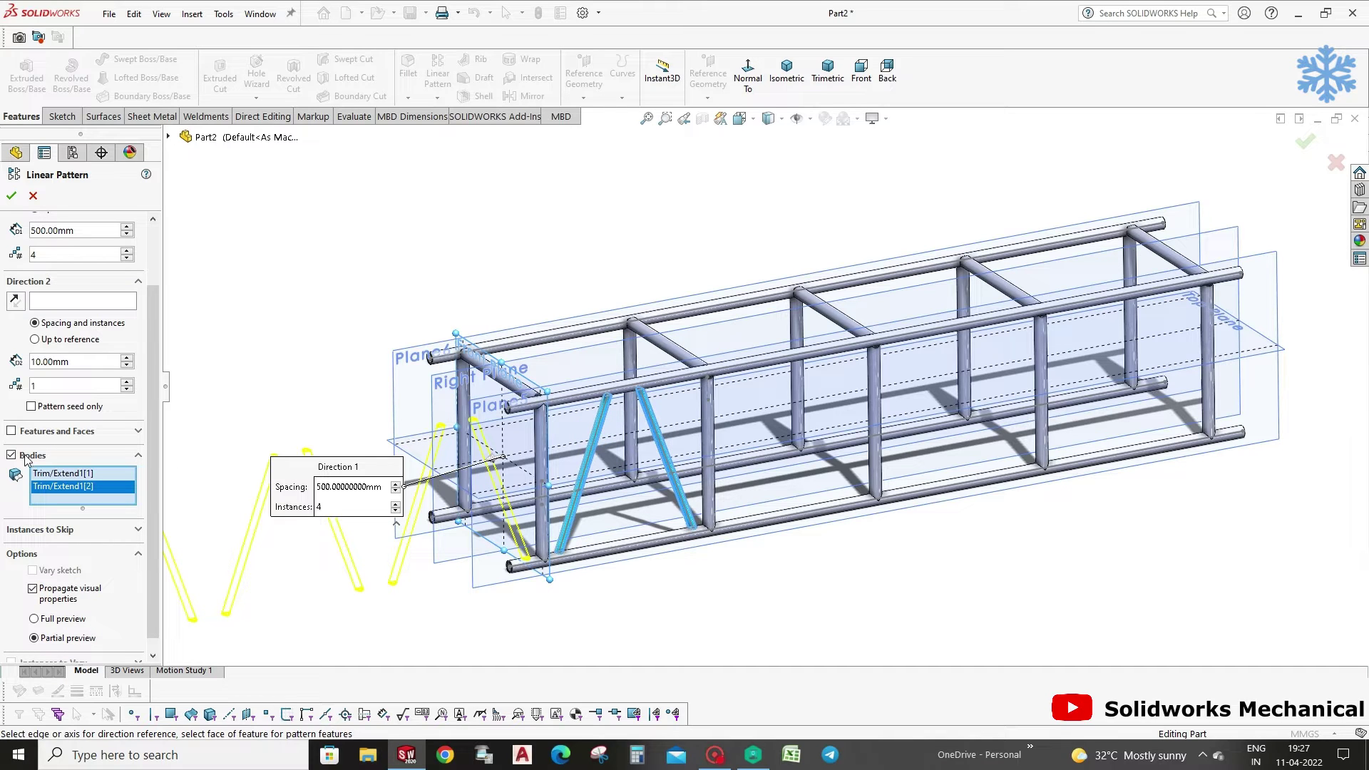
pyautogui.scroll(2, 26, 242)
pyautogui.click(16, 242)
pyautogui.click(1305, 141)
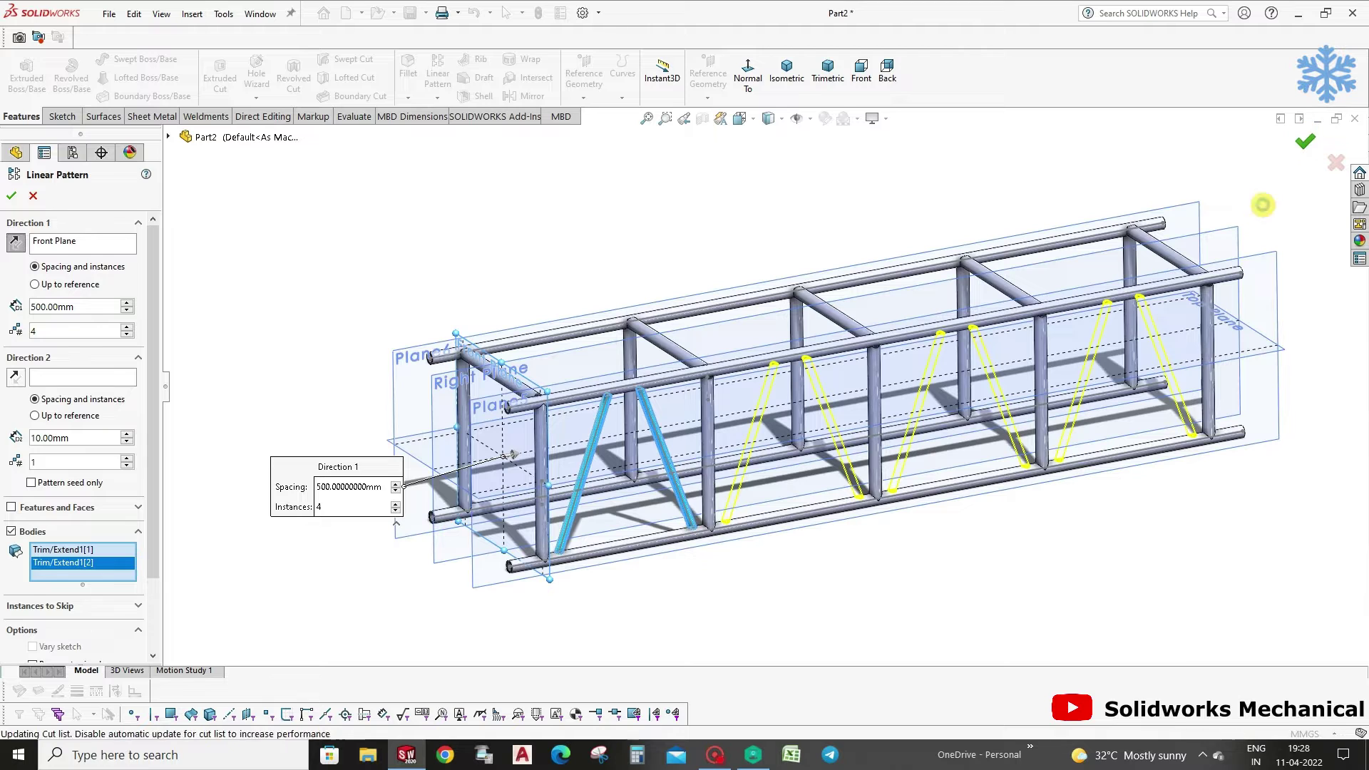
# Orbit to inspect LPattern1, then select it for another linear pattern.
pyautogui.scroll(2, 1191, 238)
pyautogui.scroll(2, 978, 325)
pyautogui.moveTo(979, 325); pyautogui.dragTo(941, 300, button='middle')
pyautogui.scroll(-2, 561, 403)
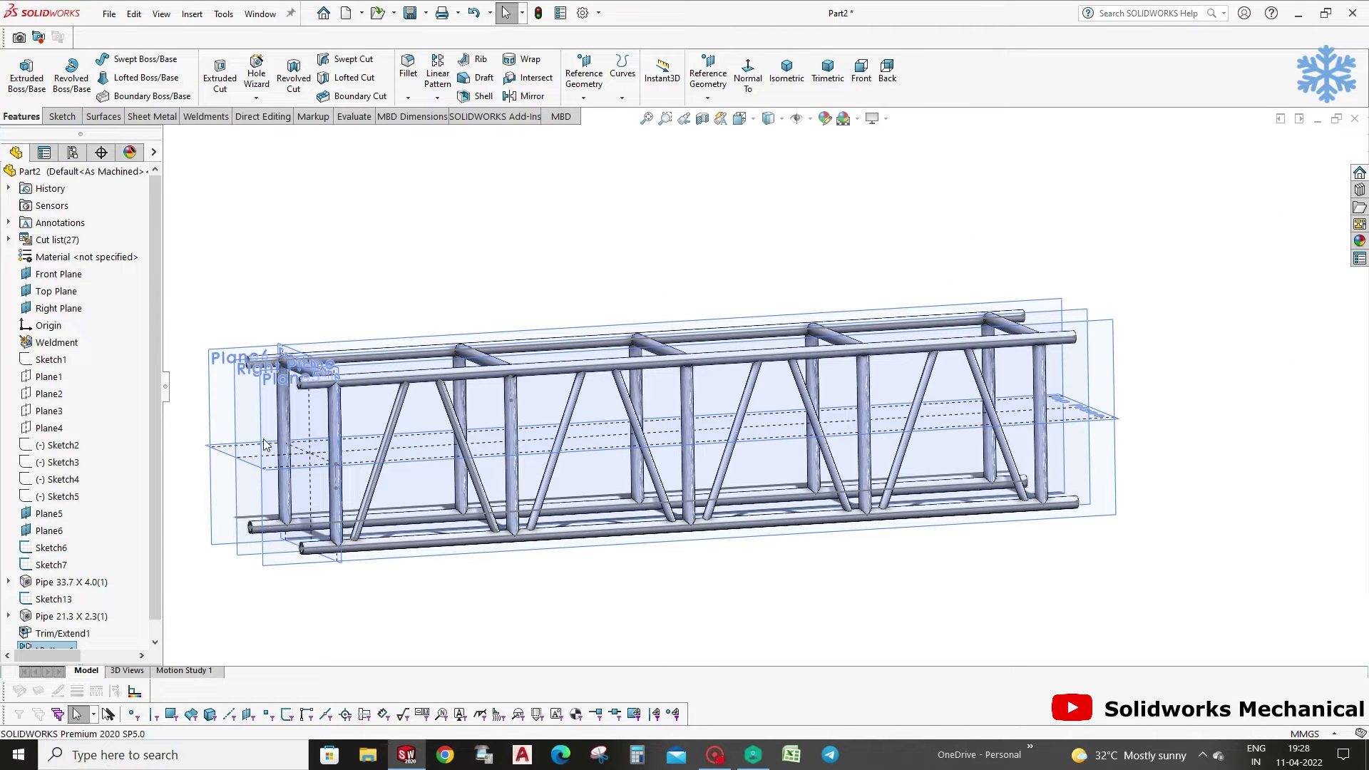
pyautogui.scroll(-1, 132, 597)
pyautogui.moveTo(319, 546); pyautogui.dragTo(371, 528, button='middle')
pyautogui.click(57, 632)
pyautogui.click(190, 372)
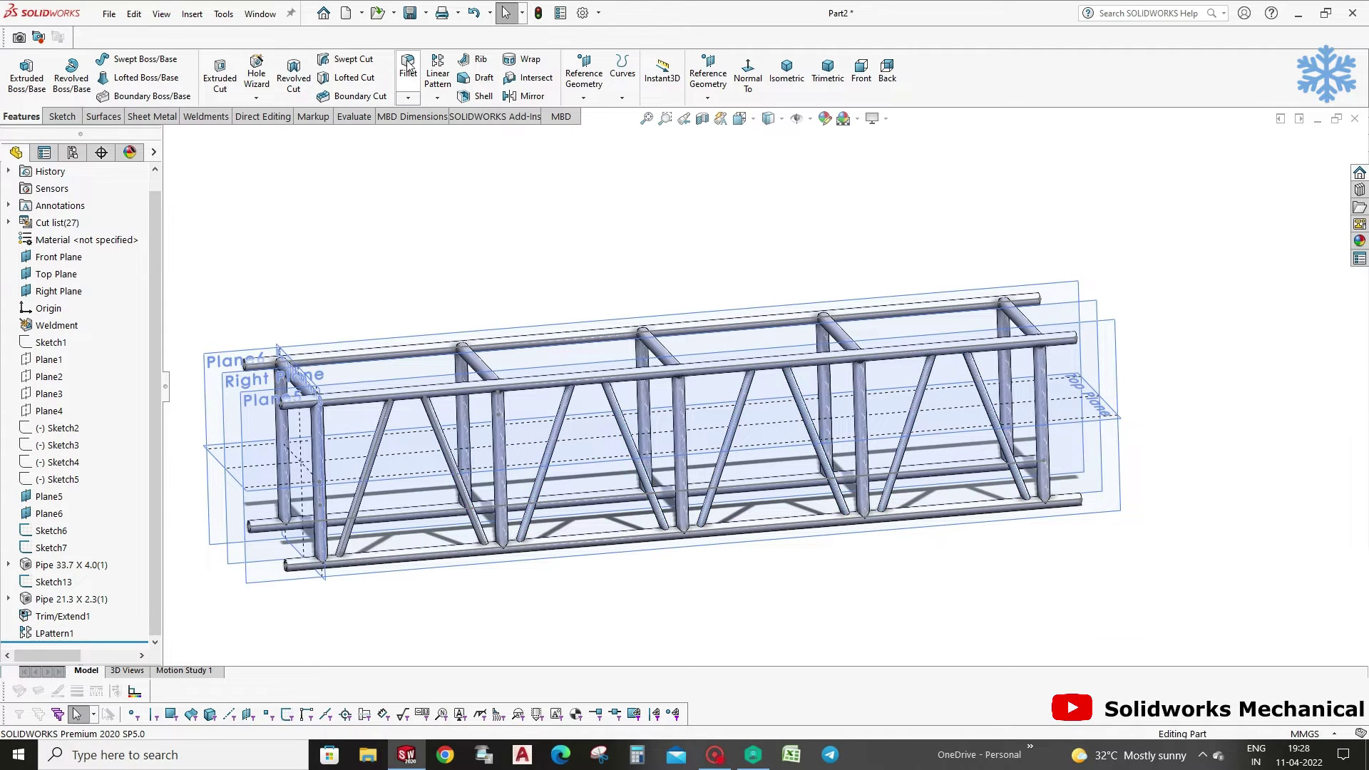
# Start a linear pattern along Plane5 with 450 mm spacing between instances.
pyautogui.click(438, 71)
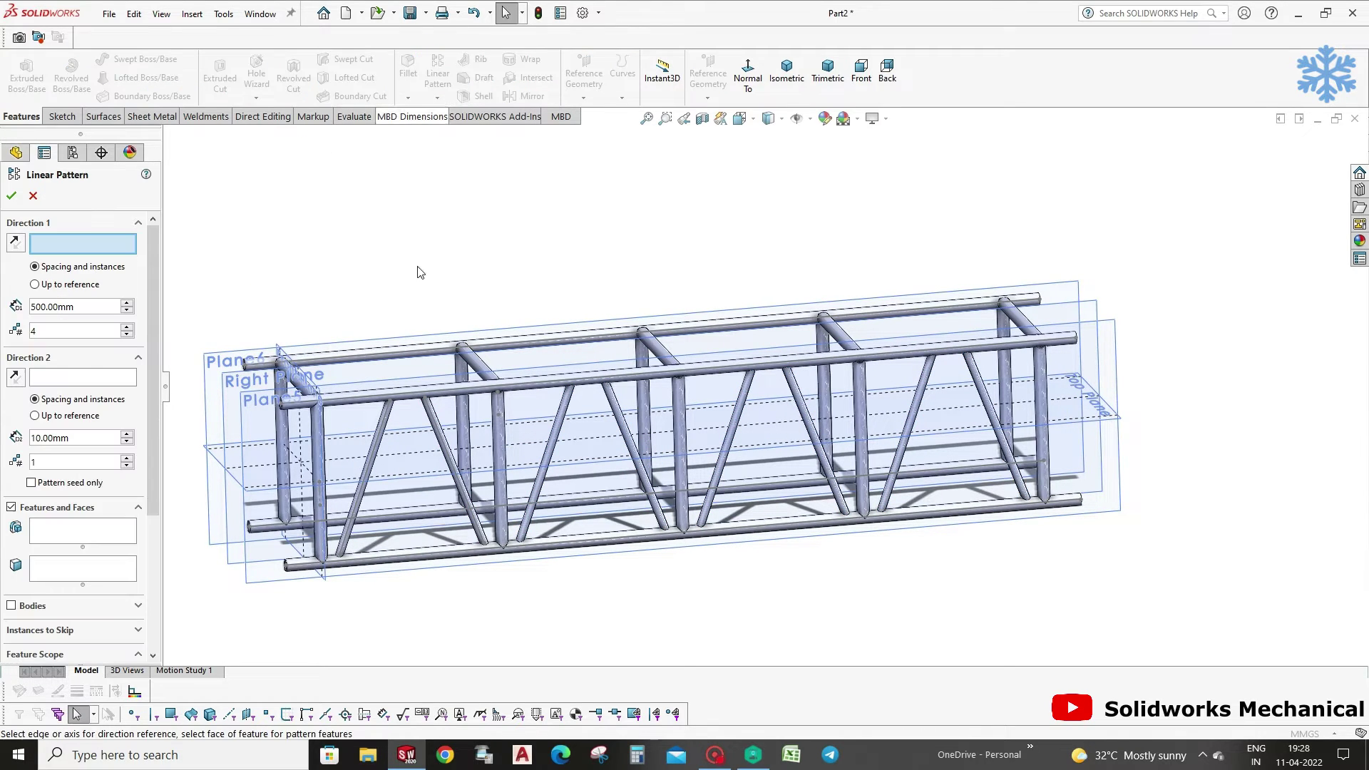
pyautogui.click(264, 395)
pyautogui.doubleClick(37, 306)
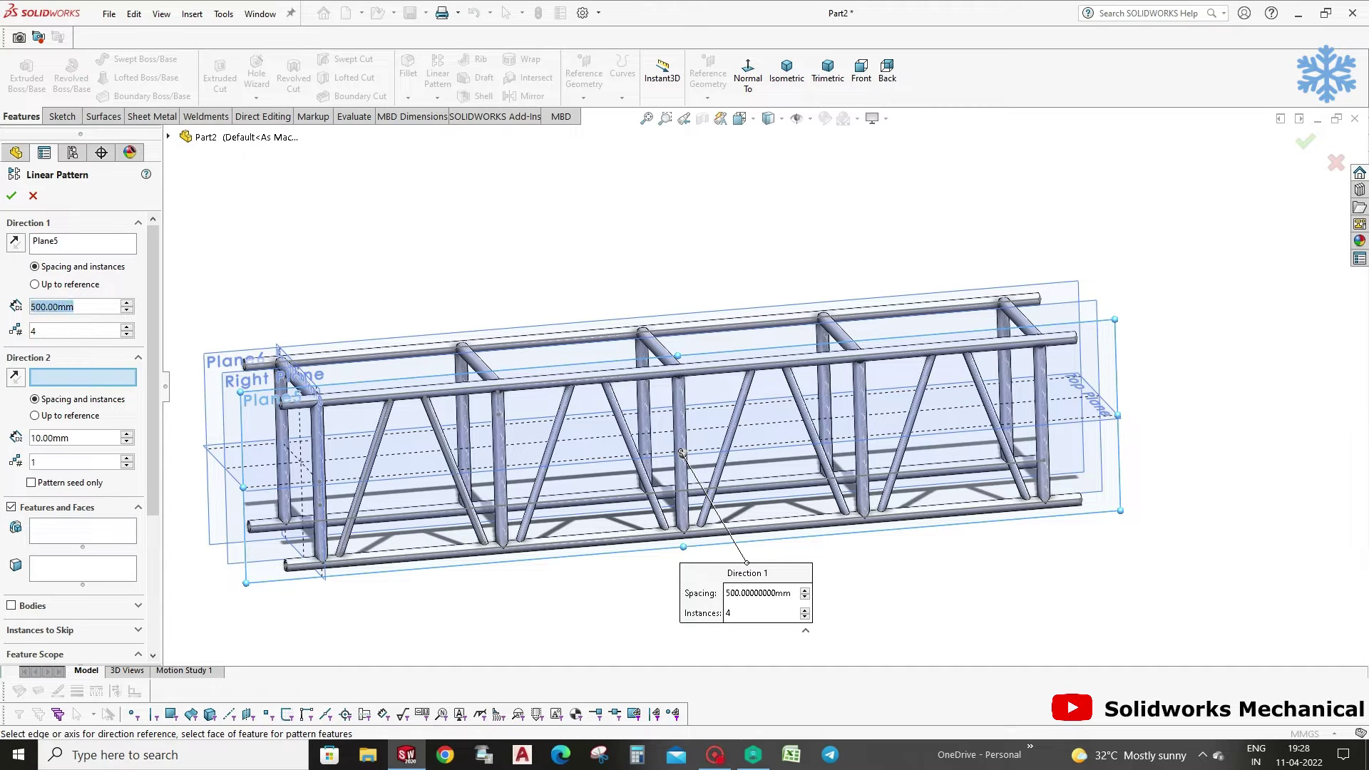
pyautogui.write('450')
pyautogui.click(68, 285)
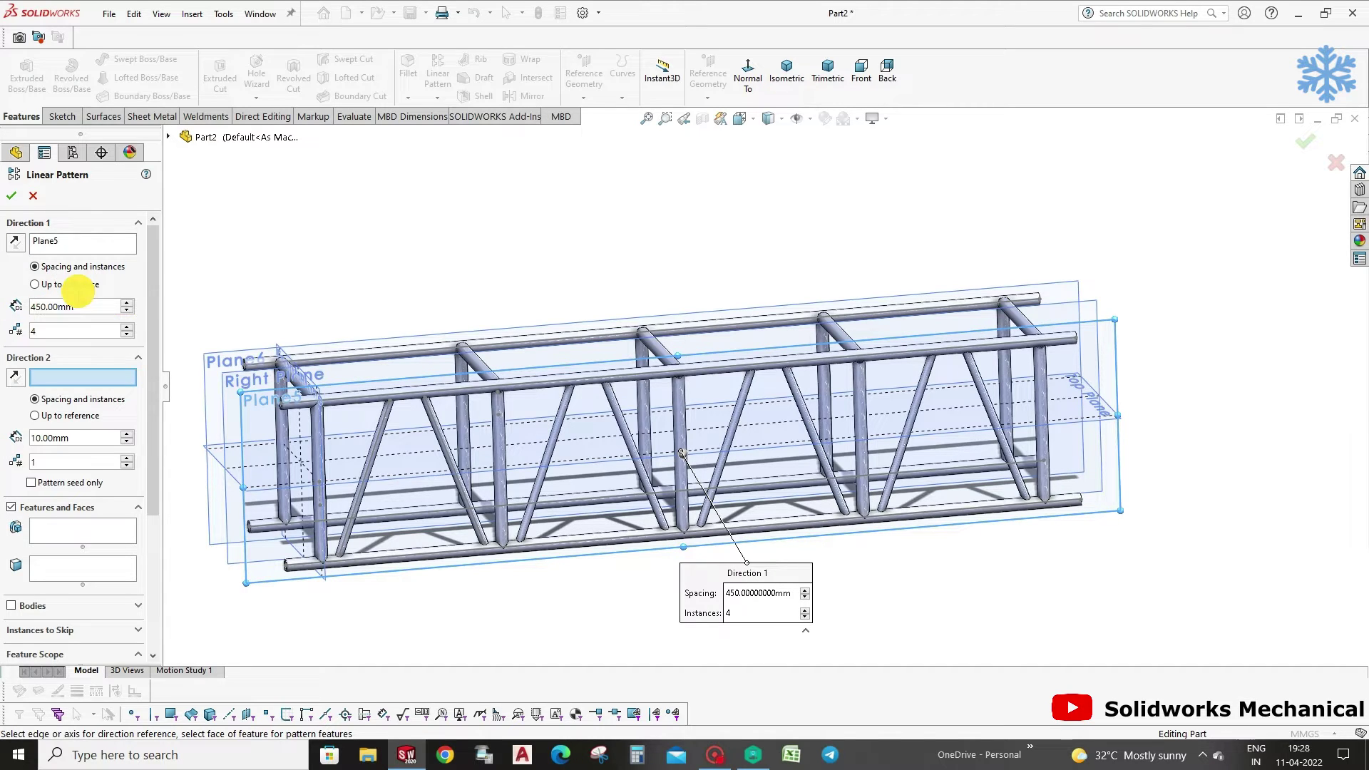
pyautogui.click(43, 267)
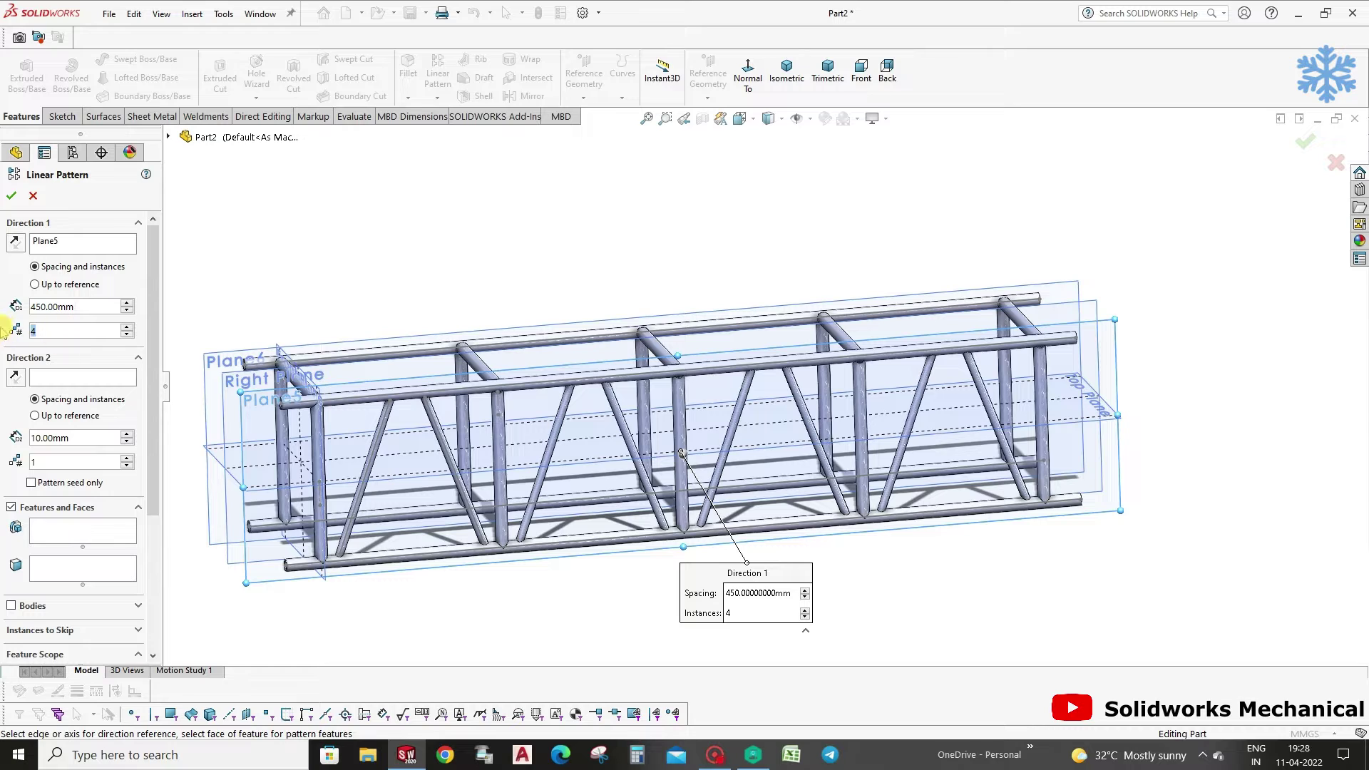
pyautogui.click(77, 330)
pyautogui.write('2')
pyautogui.scroll(-3, 137, 433)
pyautogui.scroll(-2, 137, 498)
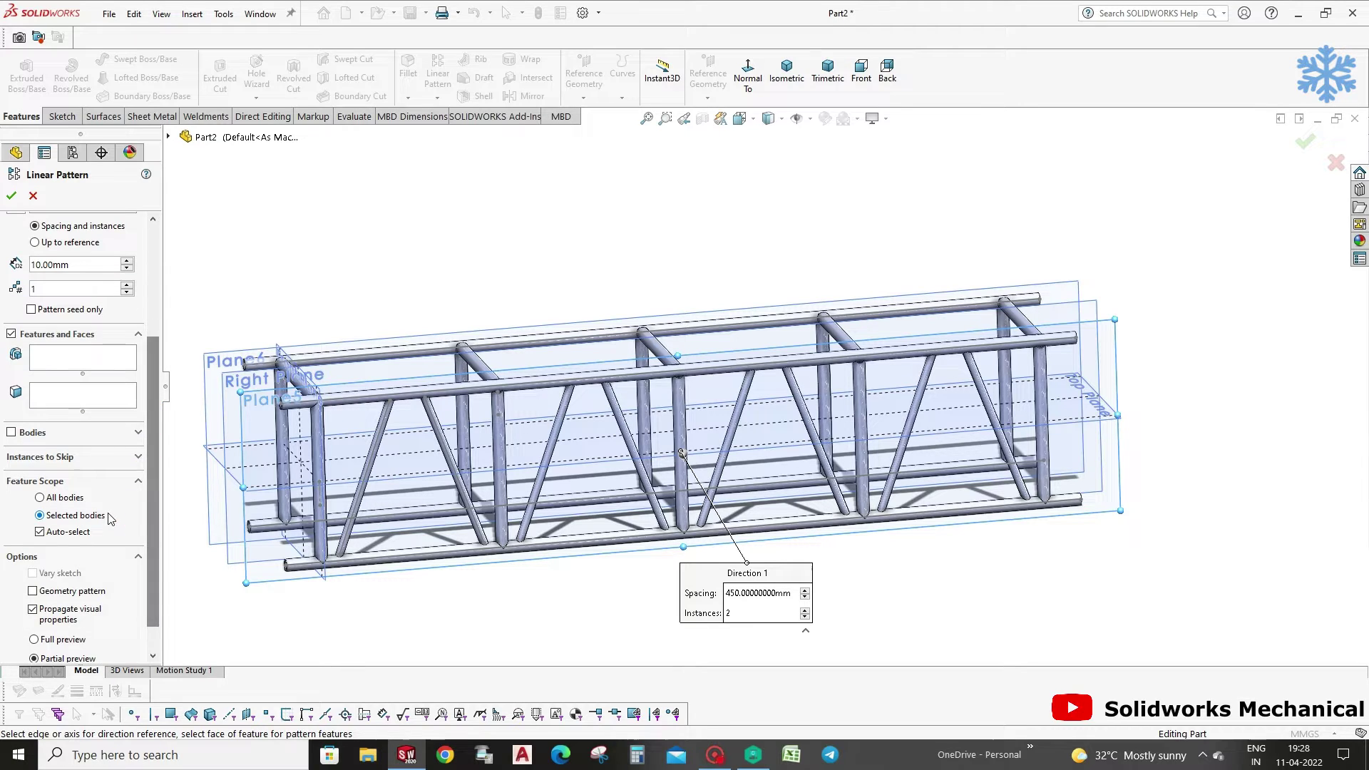
pyautogui.scroll(-1, 159, 605)
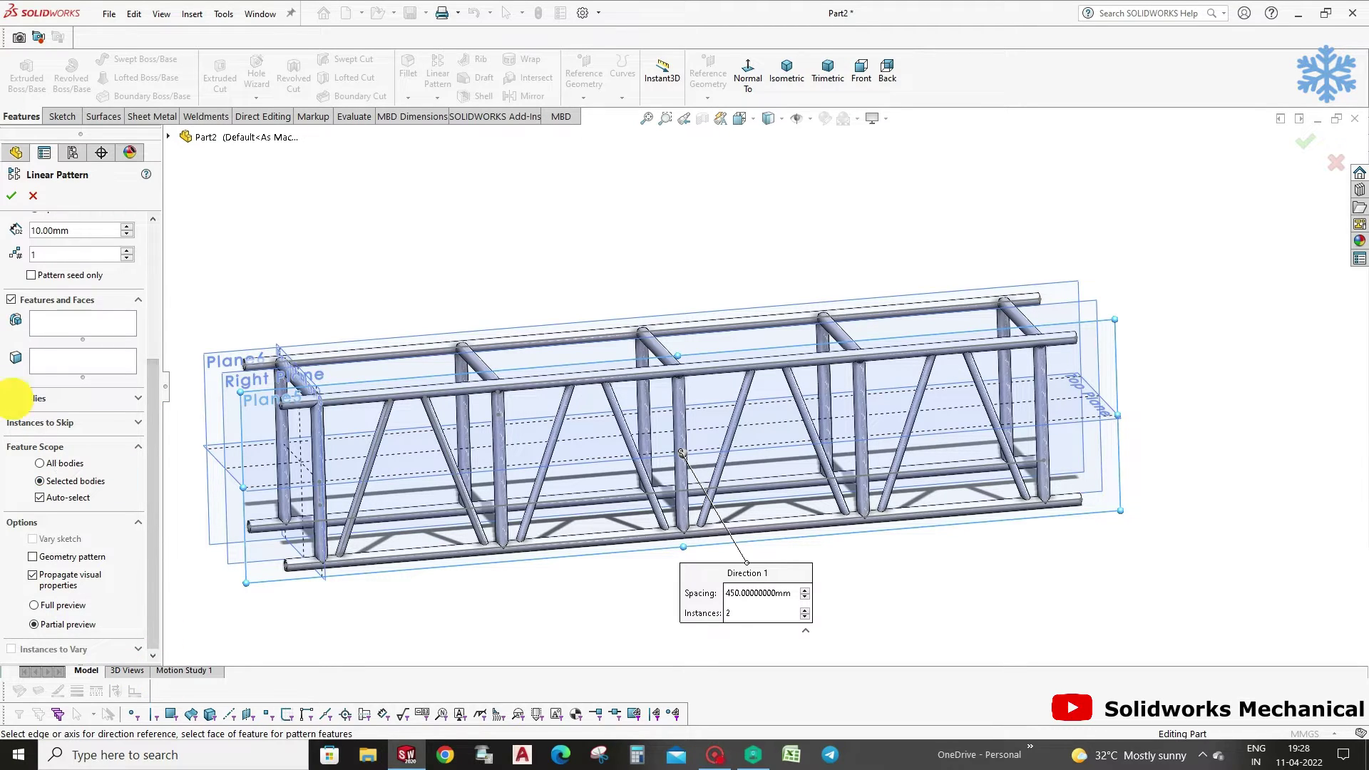
# Pattern all eight diagonal brace bodies with 2 instances and accept the pattern.
pyautogui.click(11, 398)
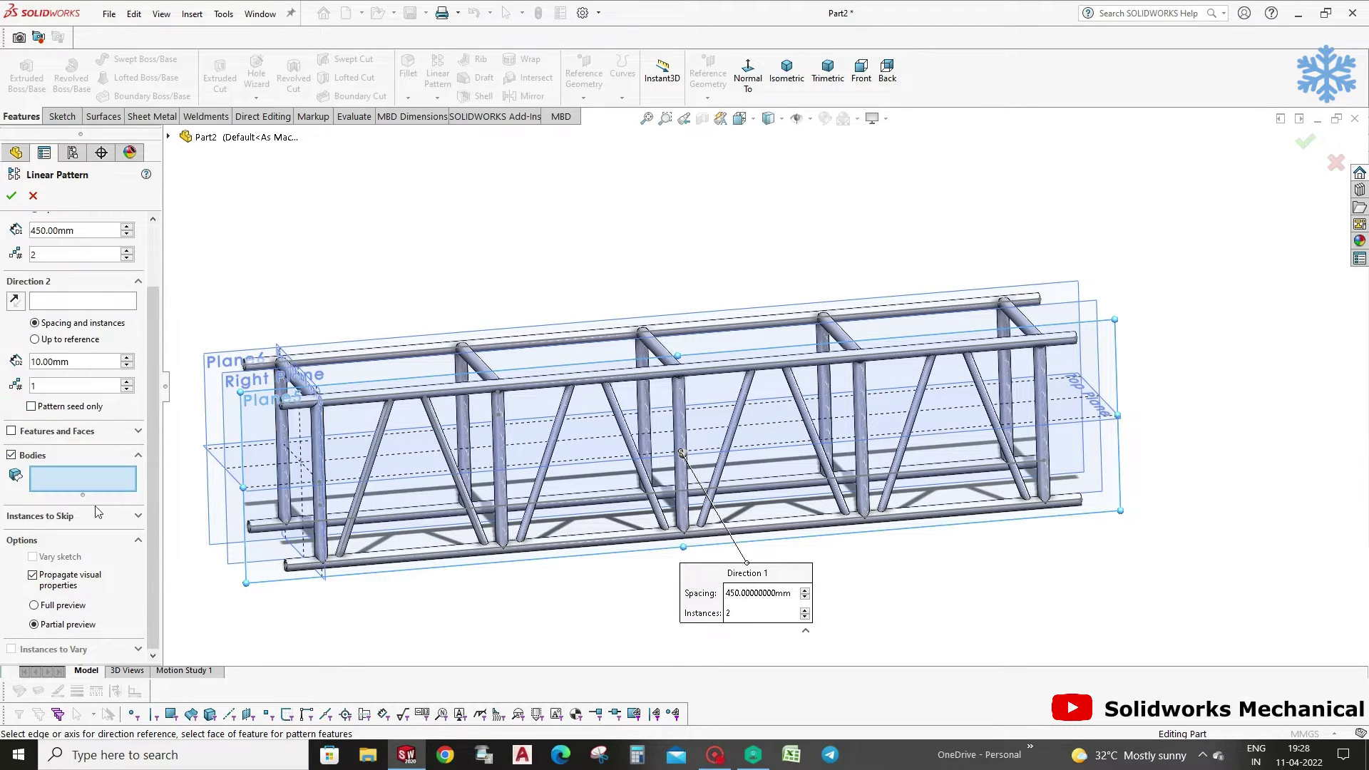
pyautogui.click(169, 138)
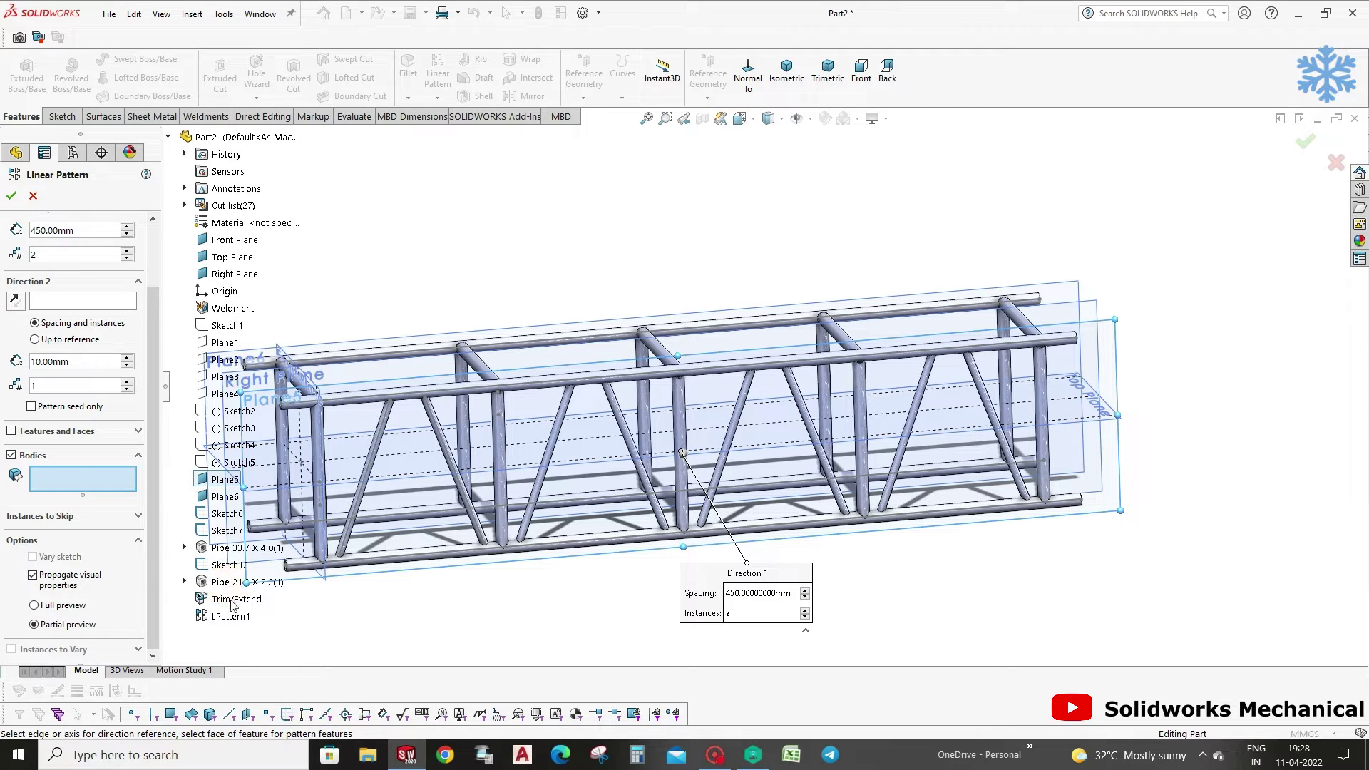
pyautogui.click(360, 506)
pyautogui.click(454, 471)
pyautogui.click(547, 463)
pyautogui.click(636, 456)
pyautogui.click(729, 440)
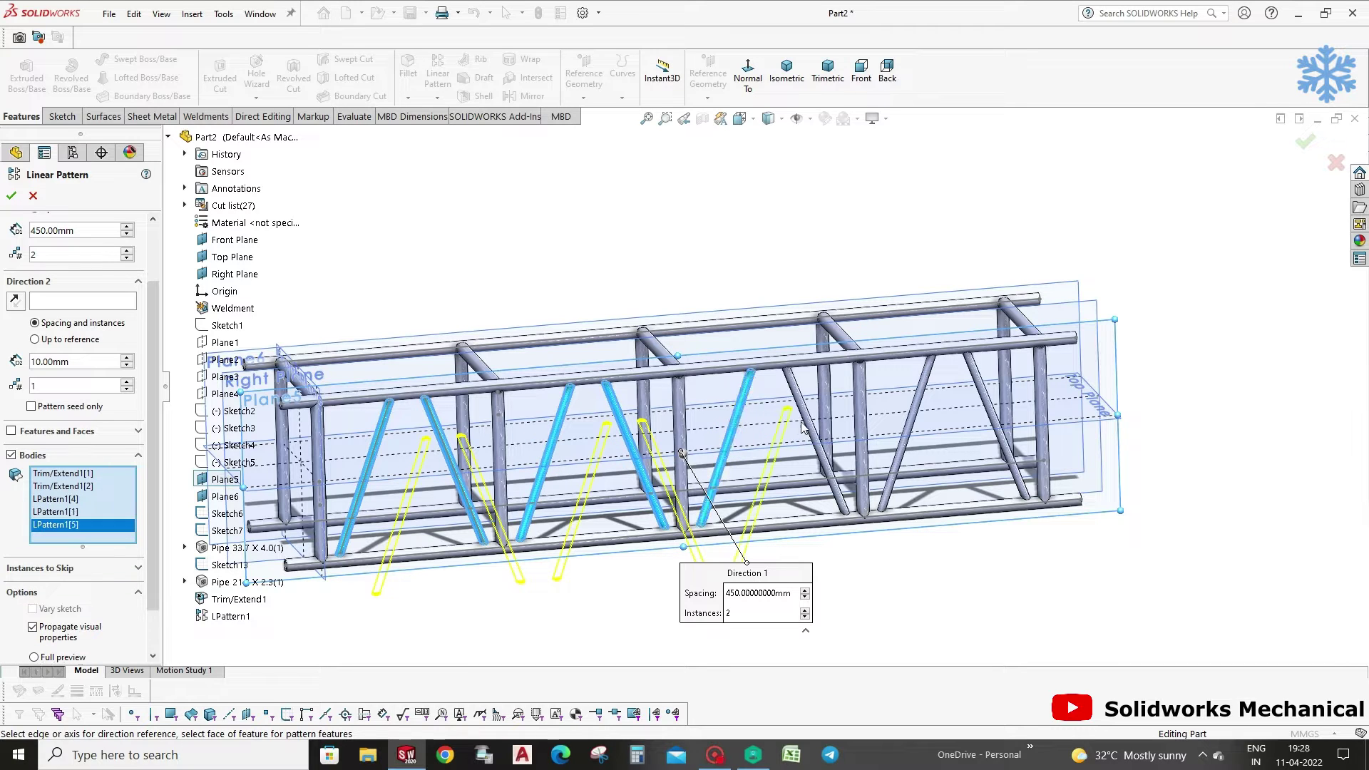
pyautogui.click(816, 436)
pyautogui.click(903, 428)
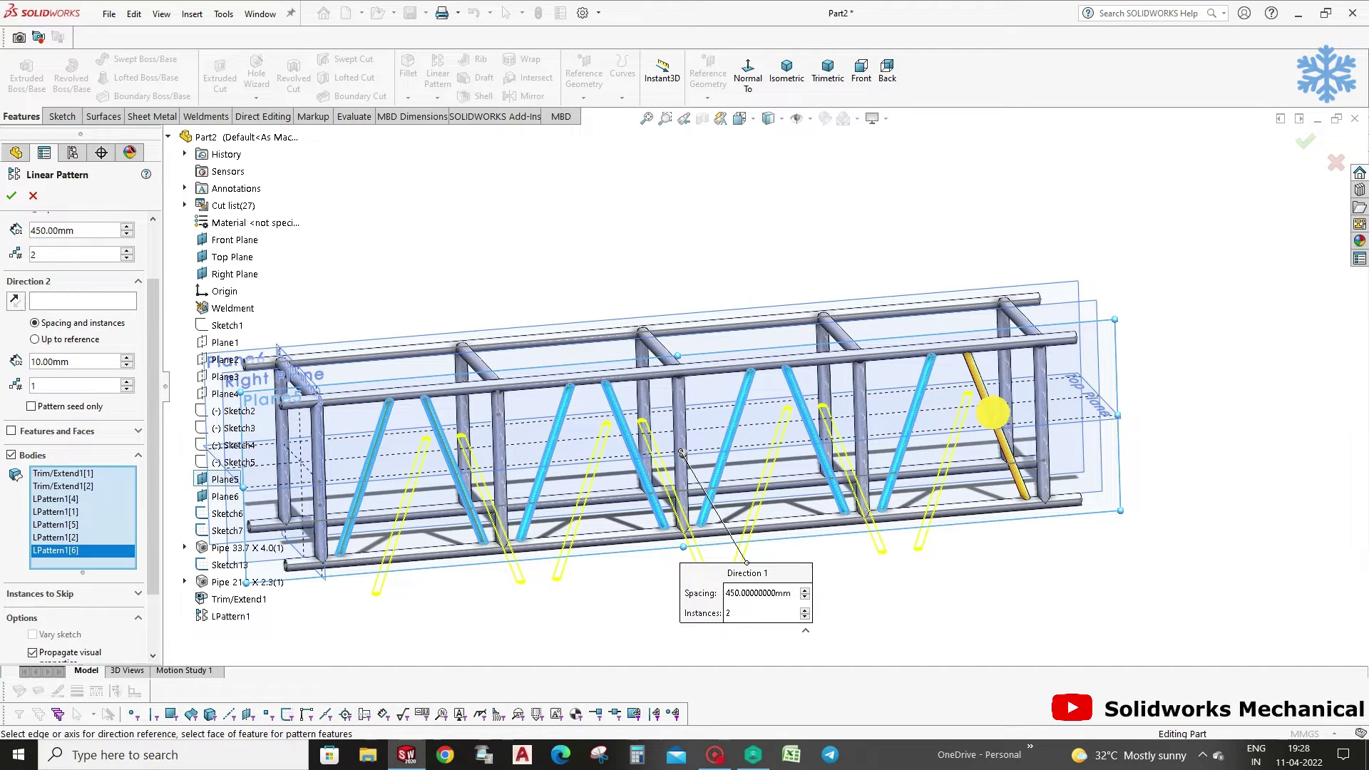
pyautogui.click(992, 413)
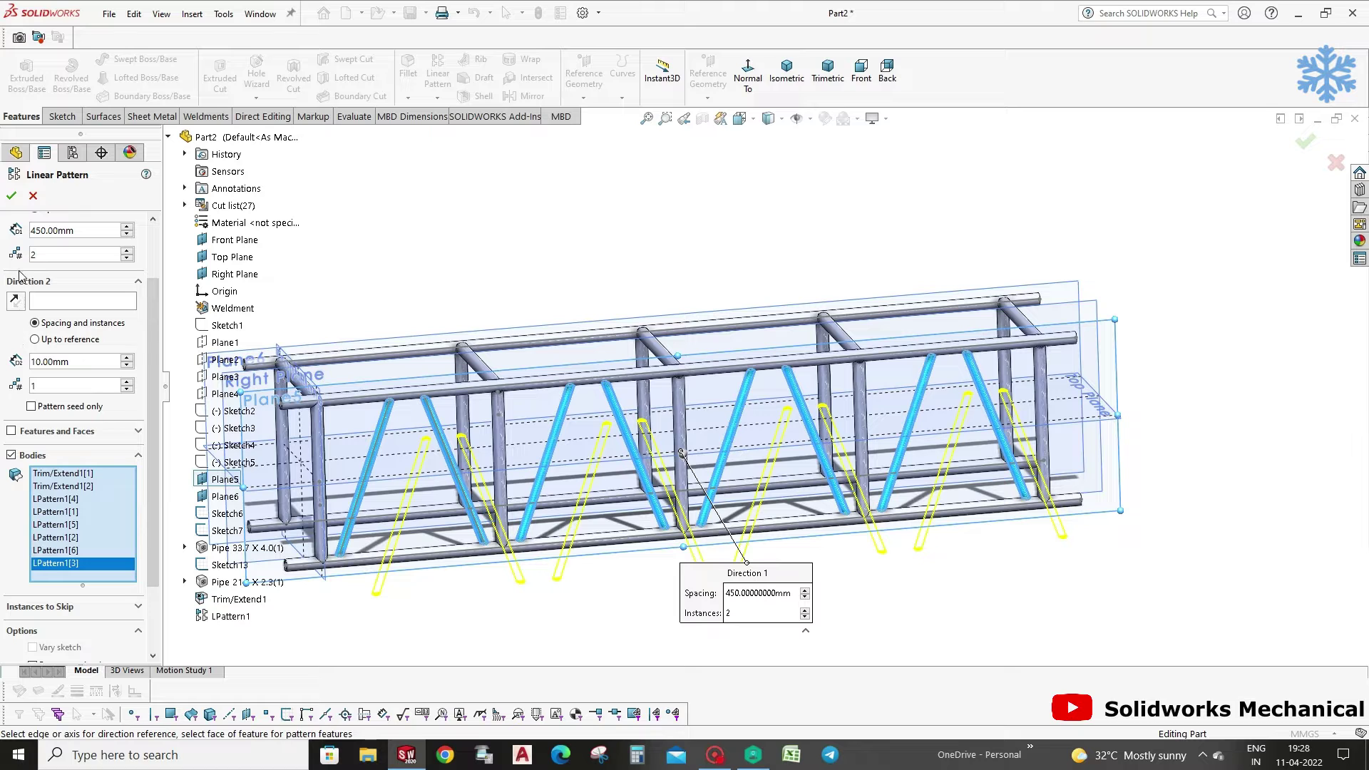
pyautogui.scroll(2, 21, 275)
pyautogui.moveTo(571, 311); pyautogui.dragTo(1125, 211, button='middle')
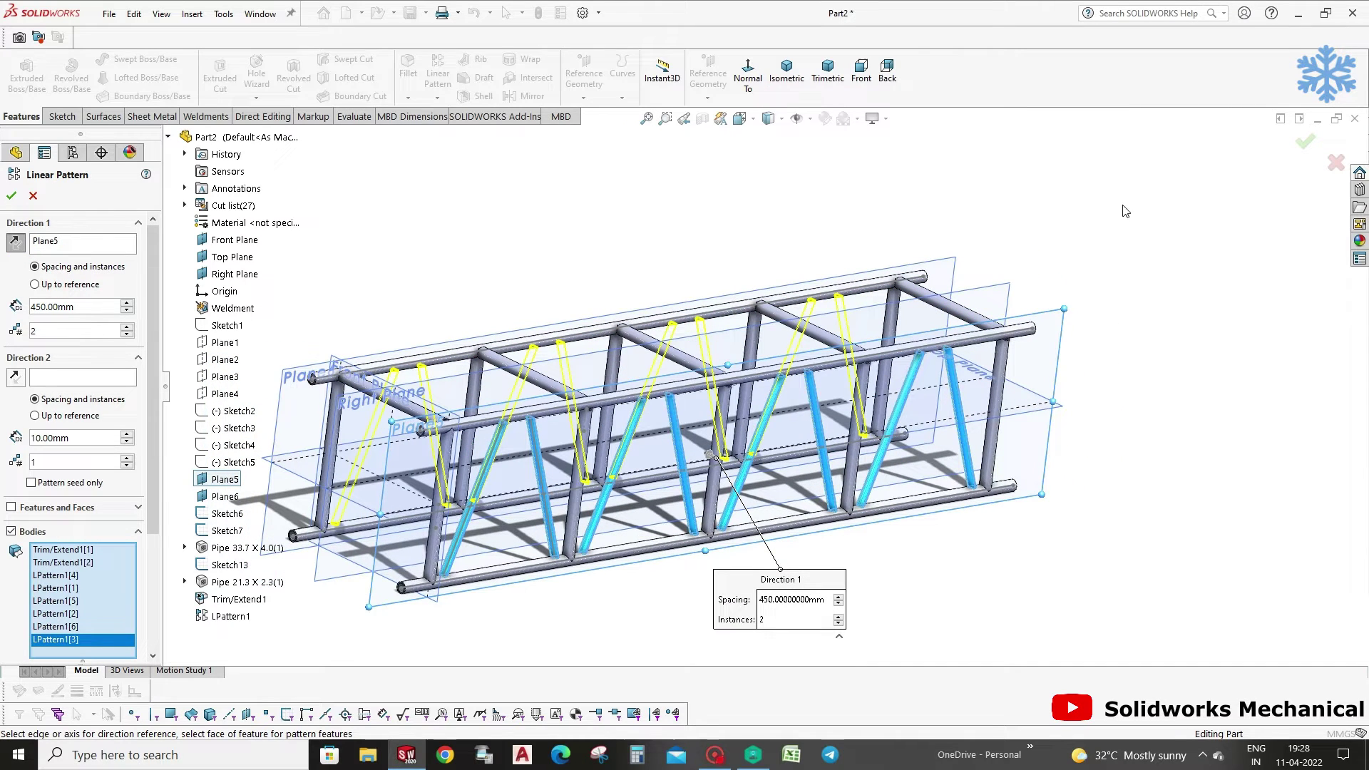
pyautogui.click(1305, 142)
# Hide reference planes via Hide/Show Items and check the 2200 mm chord lengths.
pyautogui.moveTo(896, 442)
pyautogui.mouseDown(button='middle')
pyautogui.moveTo(803, 353)
pyautogui.moveTo(886, 436)
pyautogui.mouseUp(button='middle')
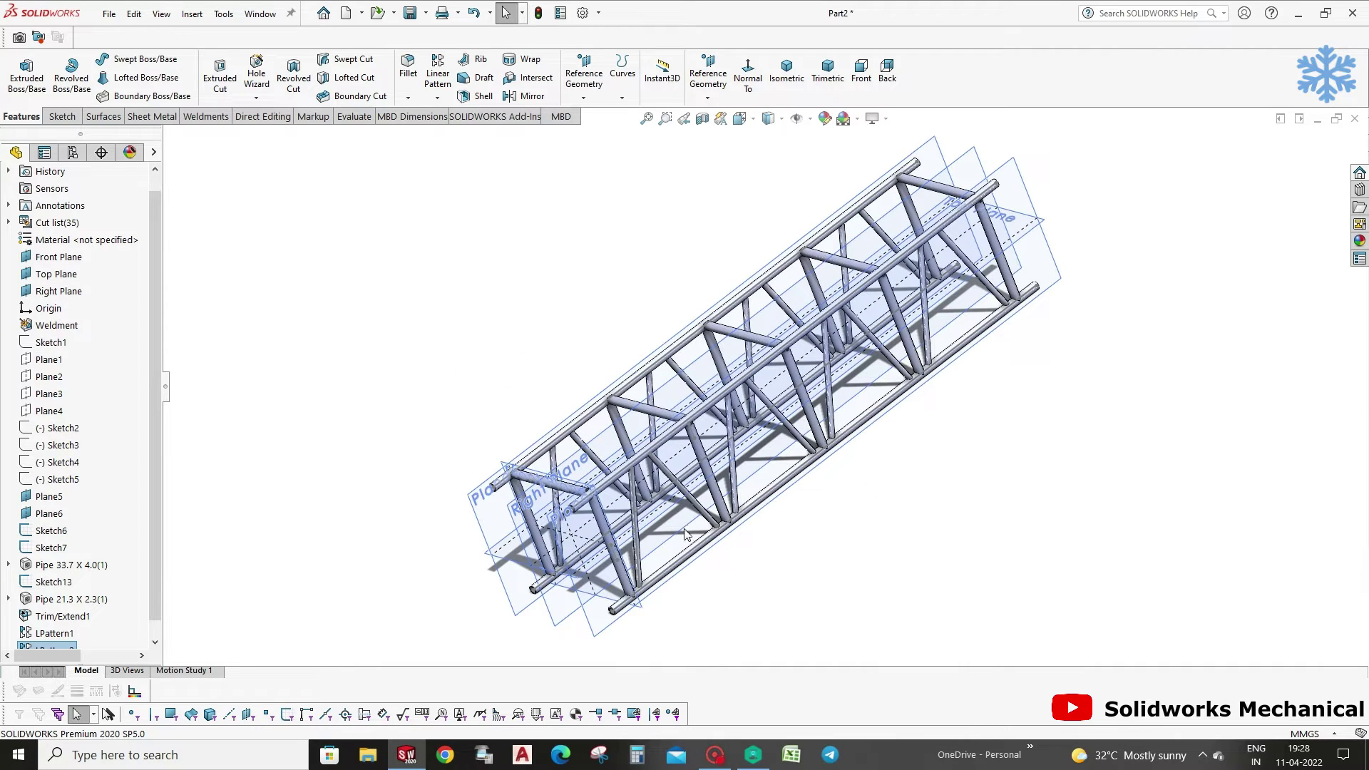
pyautogui.click(810, 119)
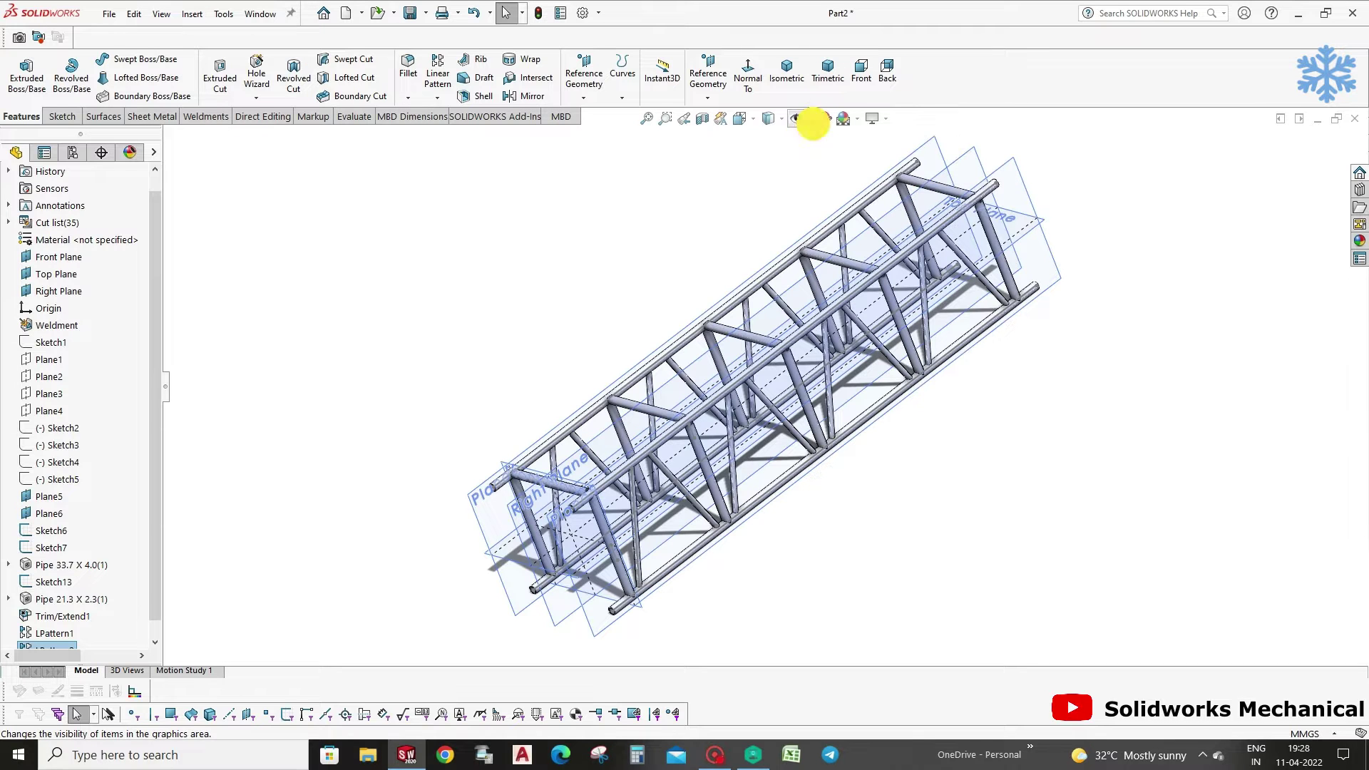
pyautogui.click(829, 151)
pyautogui.moveTo(1144, 228)
pyautogui.mouseDown(button='middle')
pyautogui.moveTo(1136, 147)
pyautogui.moveTo(1090, 263)
pyautogui.moveTo(648, 441)
pyautogui.mouseUp(button='middle')
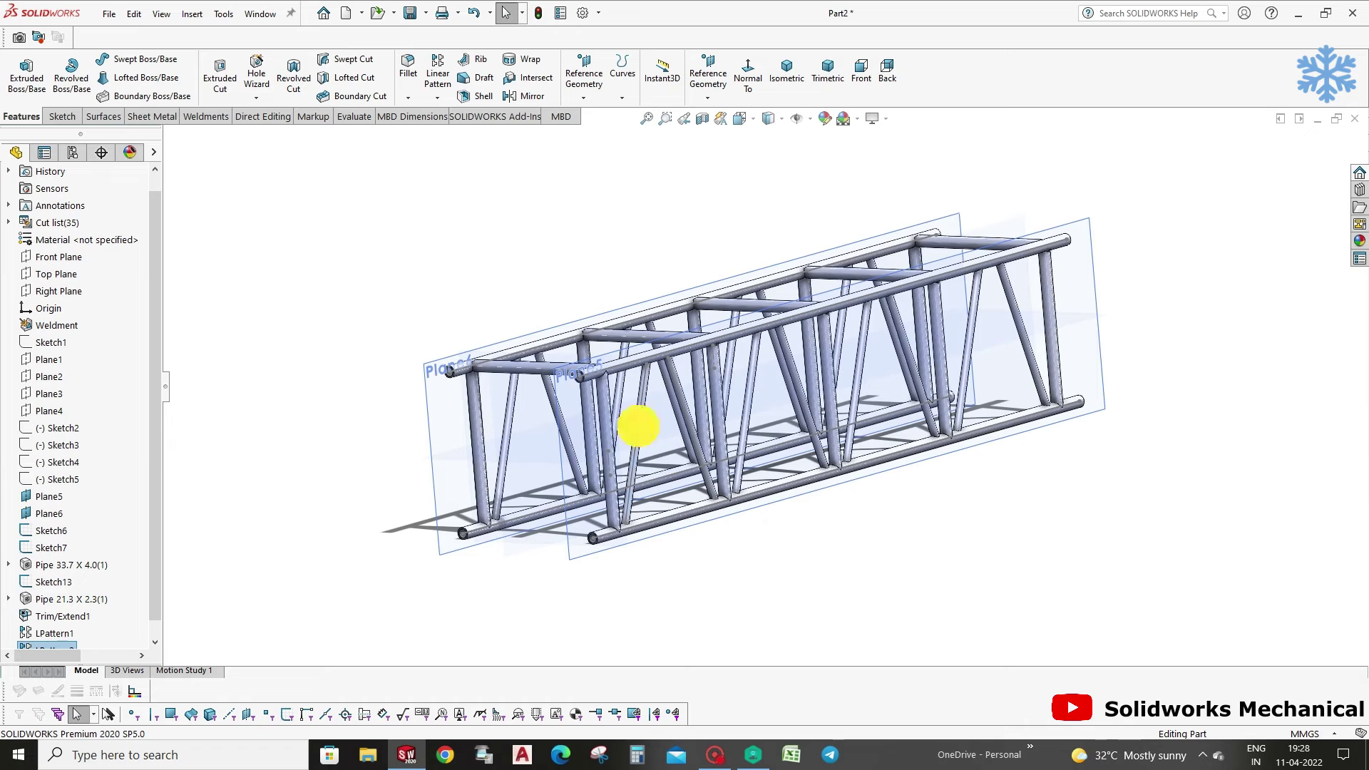
pyautogui.click(638, 427)
pyautogui.click(738, 464)
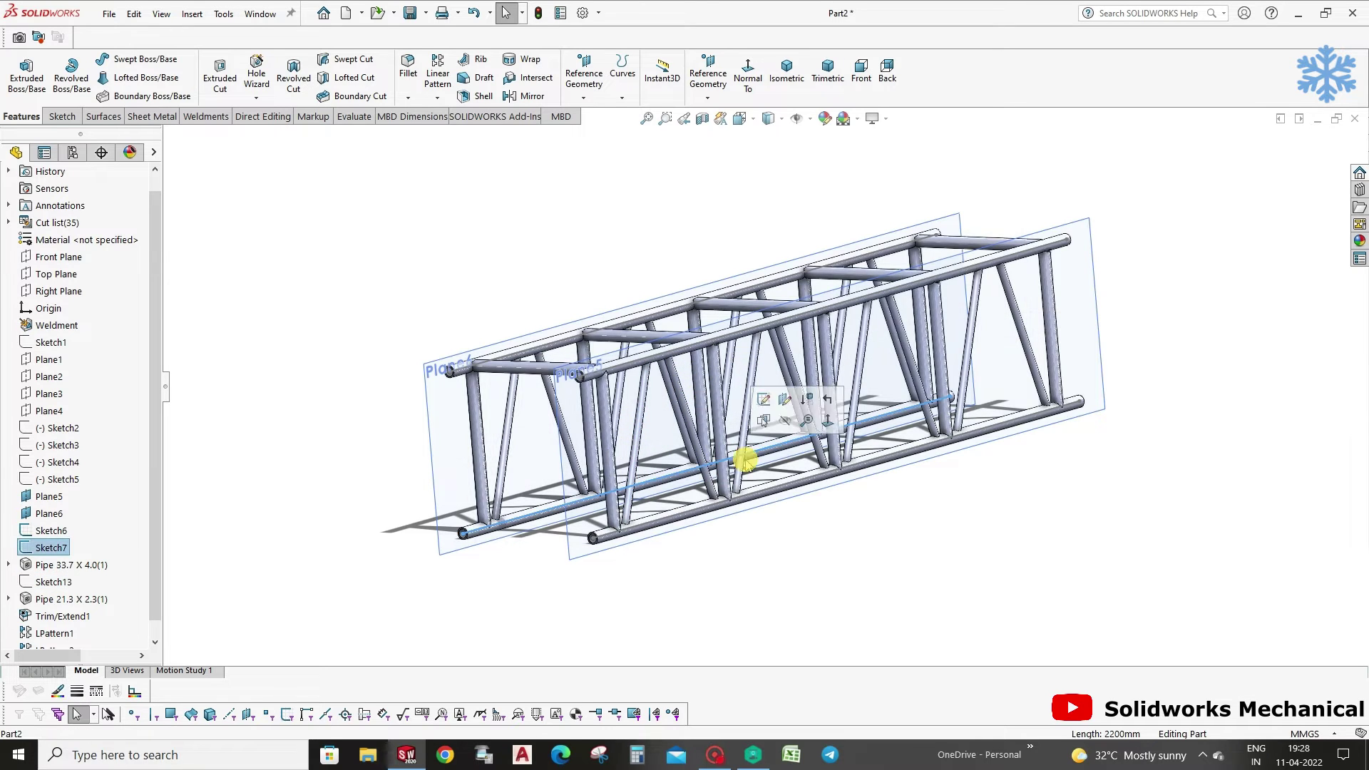
pyautogui.click(761, 489)
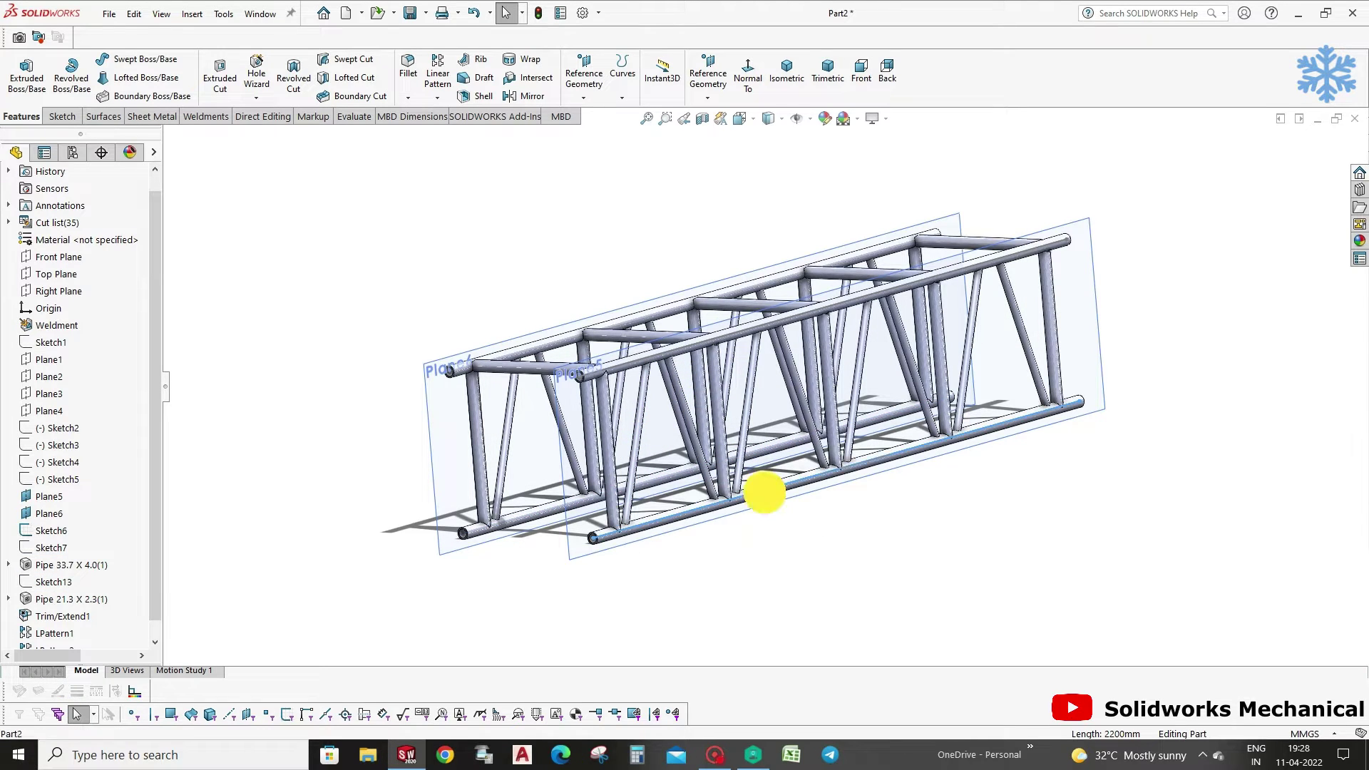
# Hide the remaining offset planes Plane5 and Plane6 individually.
pyautogui.moveTo(947, 571)
pyautogui.mouseDown(button='middle')
pyautogui.moveTo(941, 556)
pyautogui.moveTo(796, 561)
pyautogui.mouseUp(button='middle')
pyautogui.click(1116, 214)
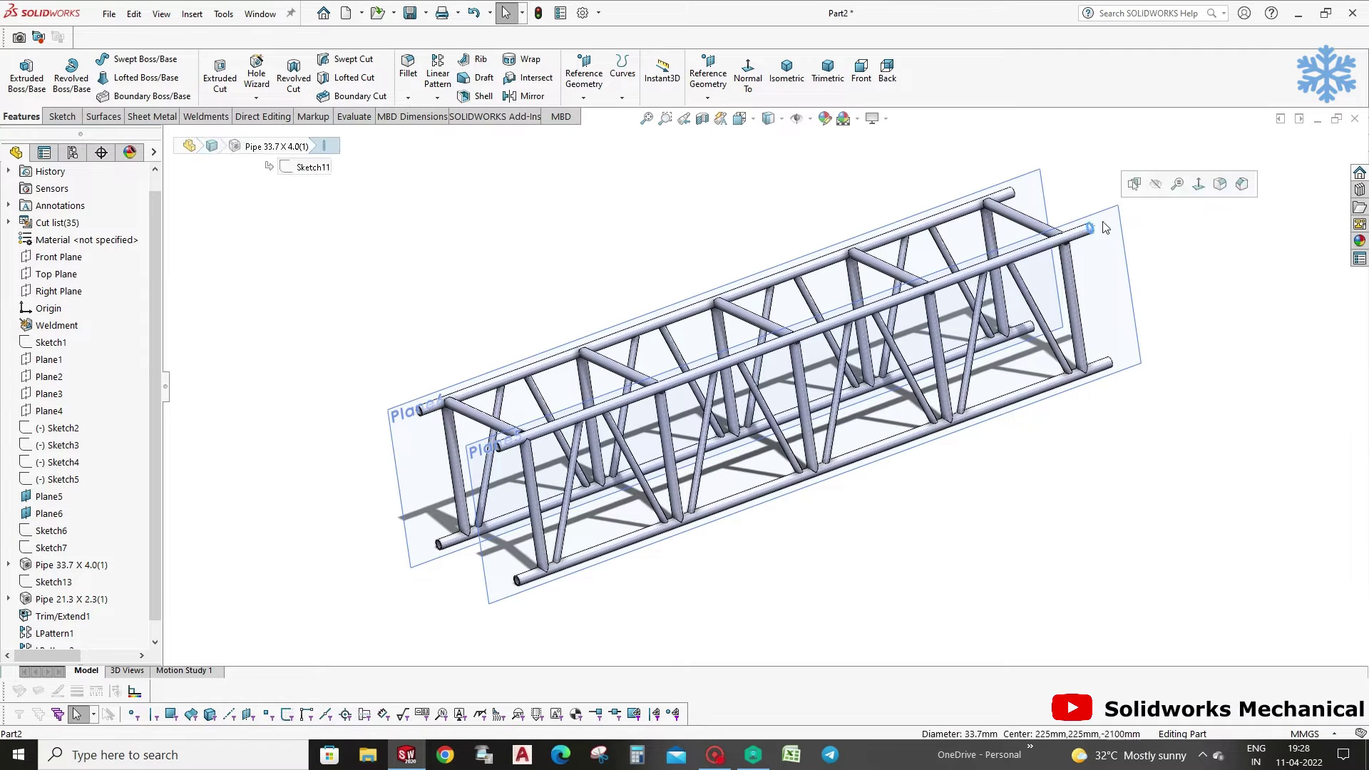
pyautogui.click(1172, 180)
pyautogui.click(1033, 177)
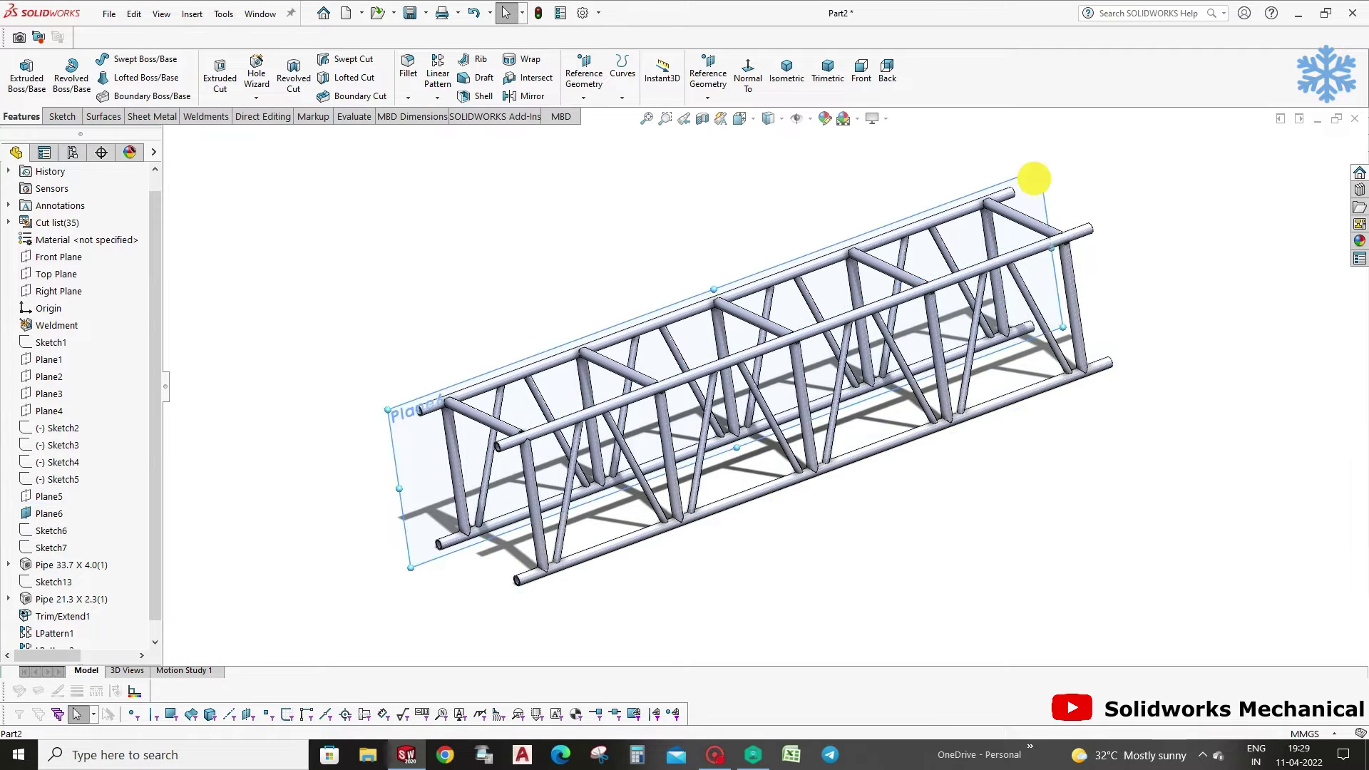
pyautogui.click(1106, 120)
# Show the Front, Top and Right planes, view from the front, and open Insert > Weldments.
pyautogui.moveTo(903, 354)
pyautogui.mouseDown(button='middle')
pyautogui.moveTo(815, 370)
pyautogui.moveTo(916, 326)
pyautogui.mouseUp(button='middle')
pyautogui.scroll(-5, 784, 363)
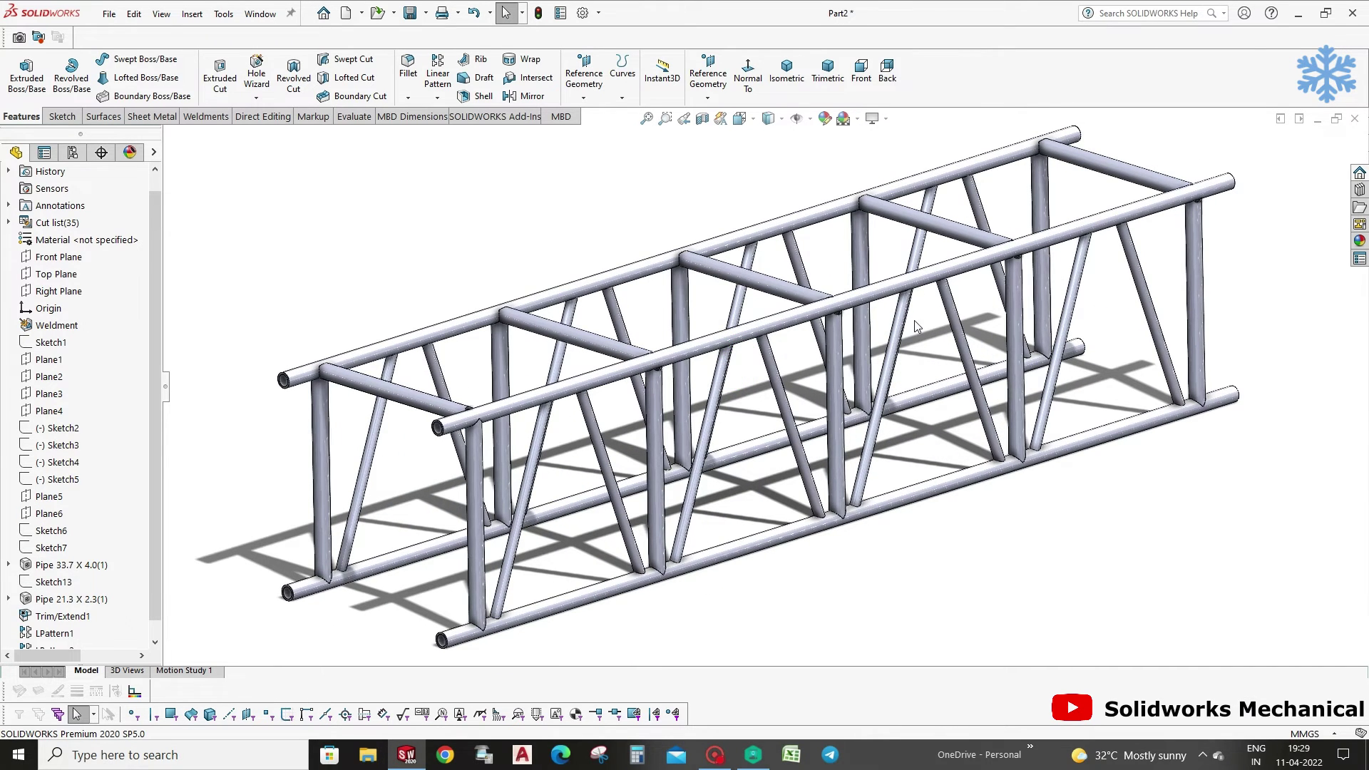
pyautogui.click(810, 118)
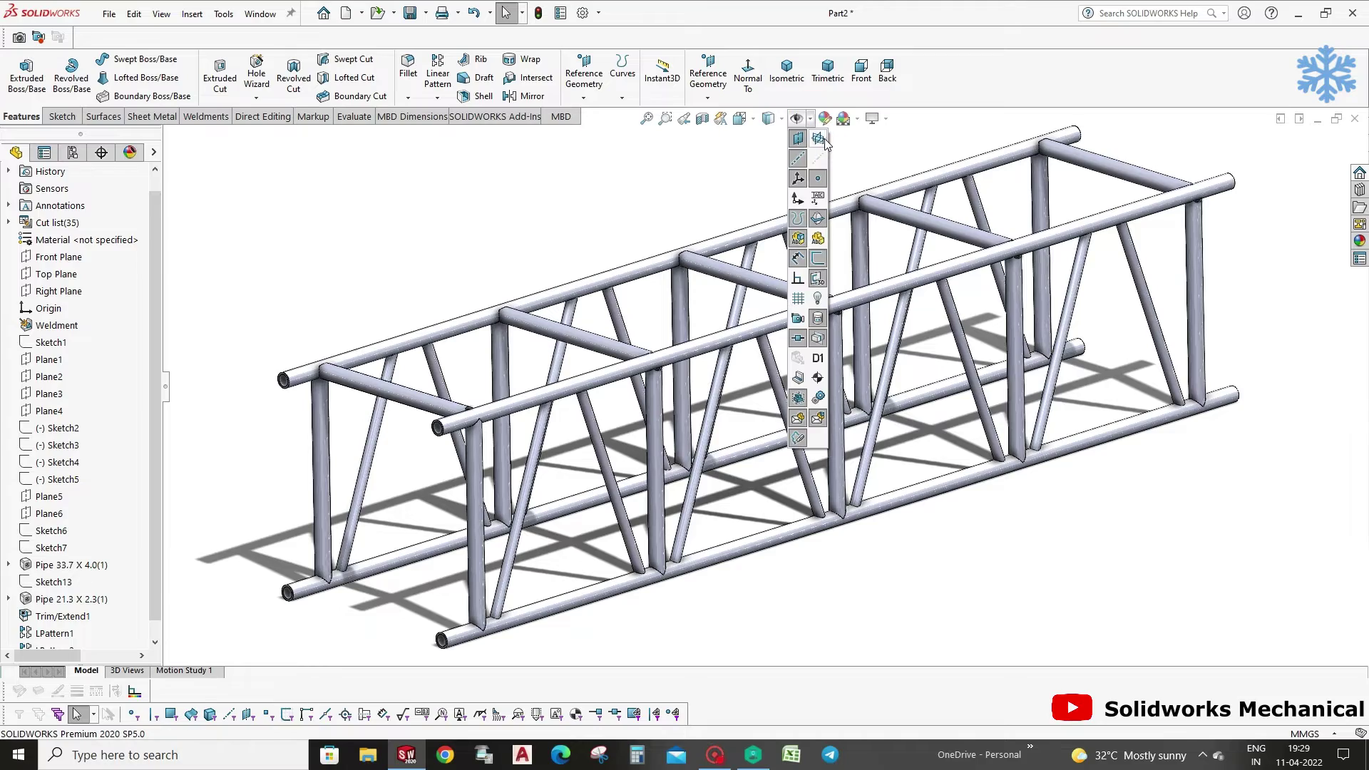
pyautogui.moveTo(505, 436)
pyautogui.mouseDown(button='middle')
pyautogui.moveTo(505, 527)
pyautogui.moveTo(430, 513)
pyautogui.moveTo(430, 455)
pyautogui.mouseUp(button='middle')
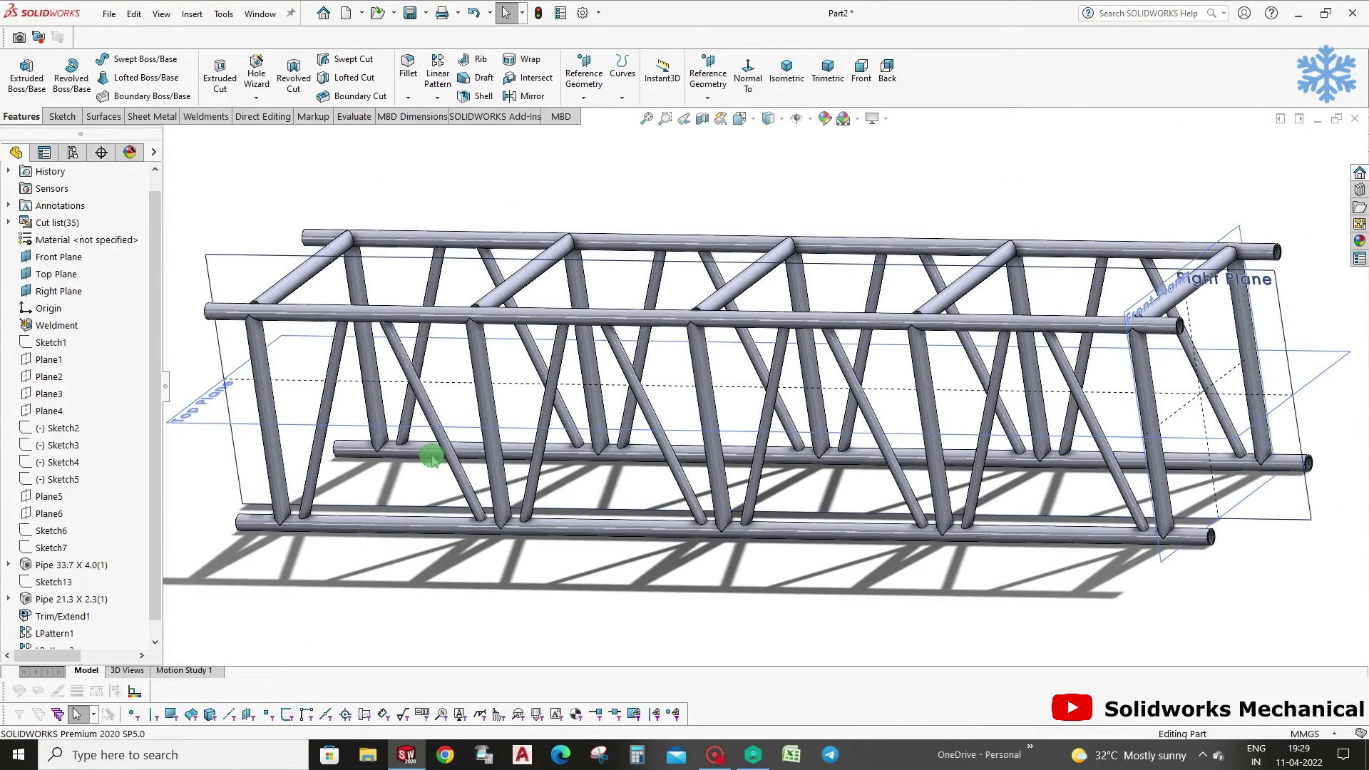
pyautogui.click(192, 14)
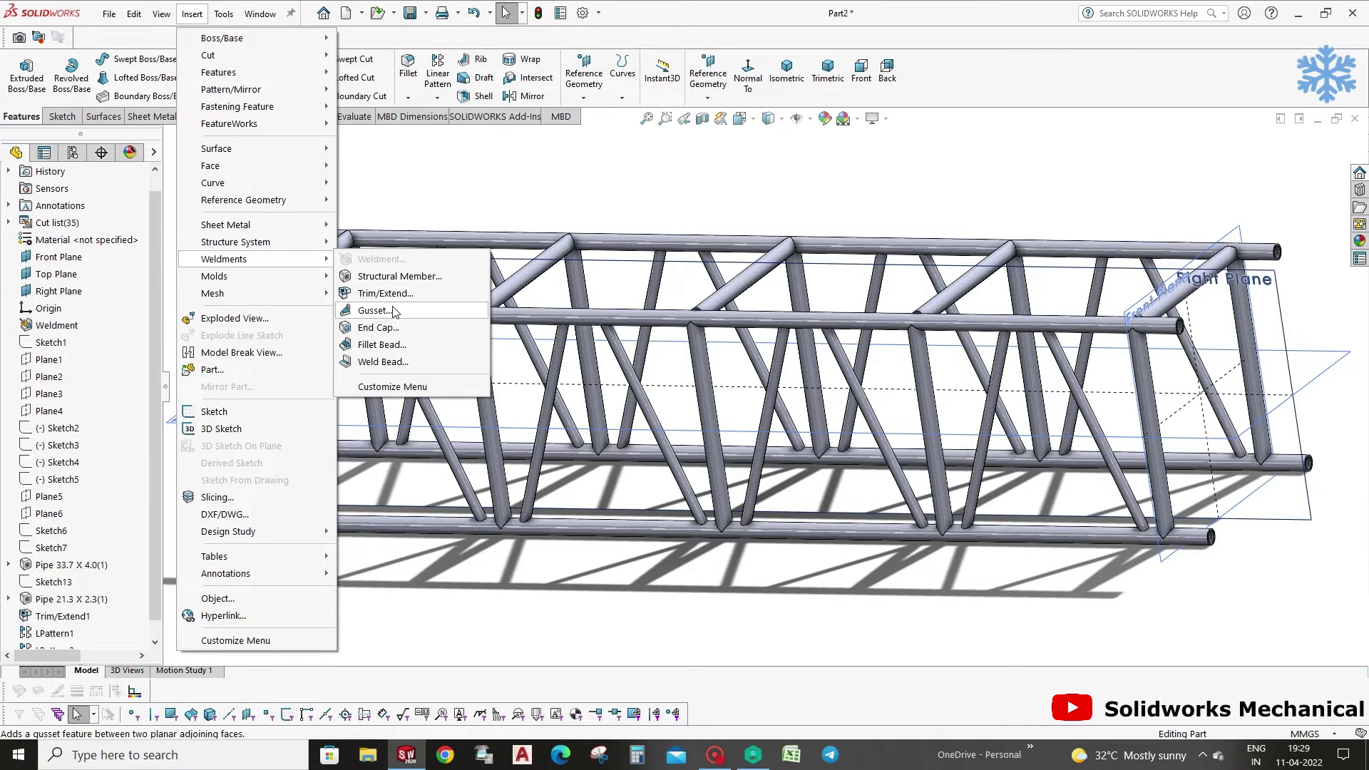
# Start a gusset using the top chord and end post faces as supports.
pyautogui.moveTo(223, 259)
pyautogui.click(369, 312)
pyautogui.moveTo(350, 362); pyautogui.dragTo(321, 360, button='middle')
pyautogui.click(283, 362)
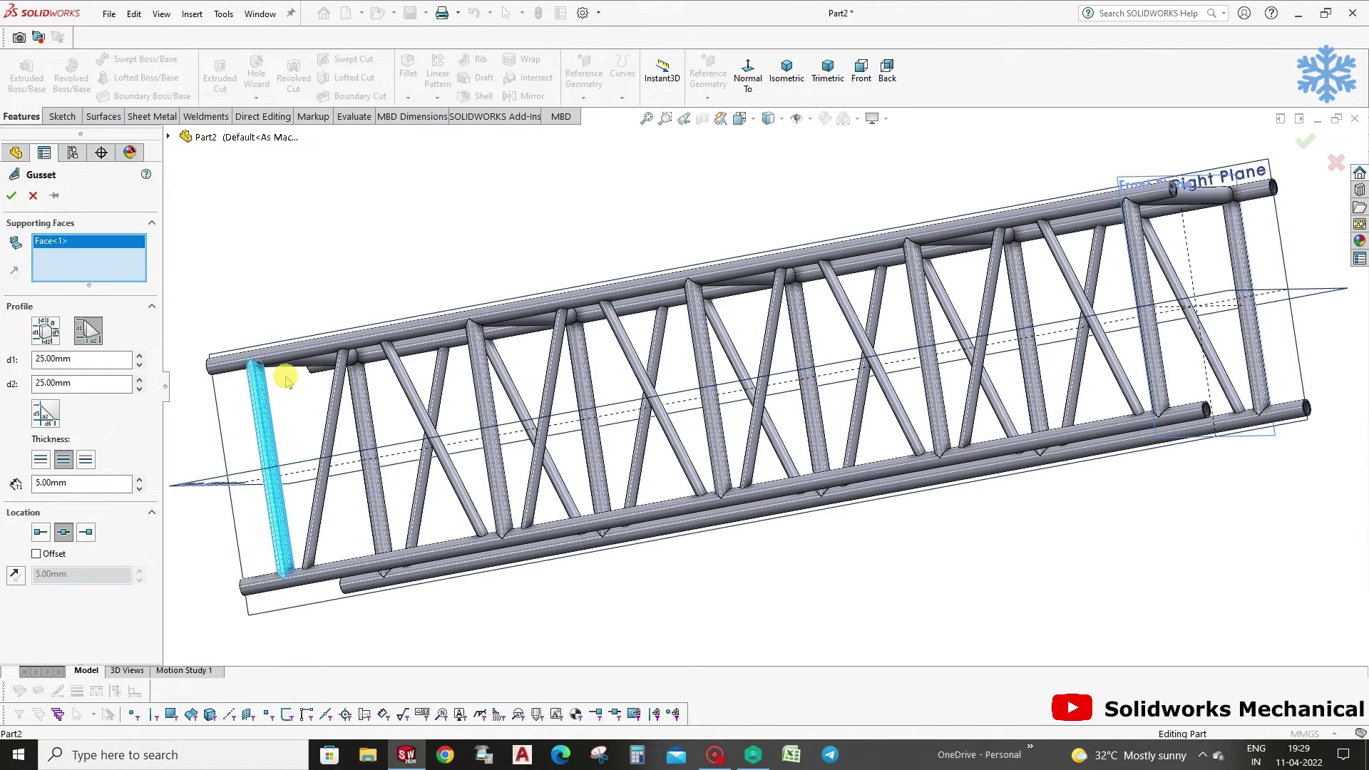
pyautogui.click(267, 369)
pyautogui.scroll(-2, 281, 389)
pyautogui.scroll(-4, 281, 388)
pyautogui.scroll(-3, 520, 363)
pyautogui.scroll(5, 546, 412)
# Set both gusset leg lengths d1 and d2 to 60 mm and create the gusset.
pyautogui.click(106, 359)
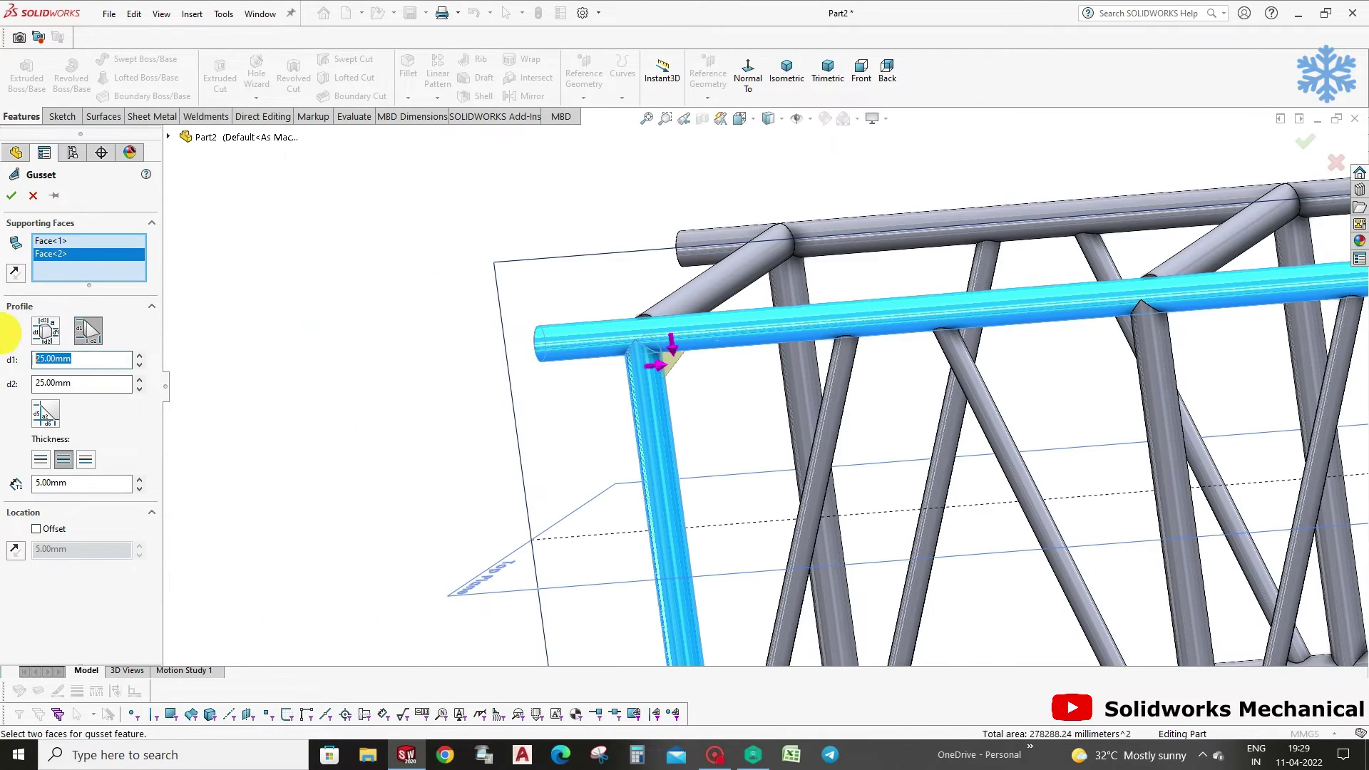
pyautogui.click(90, 383)
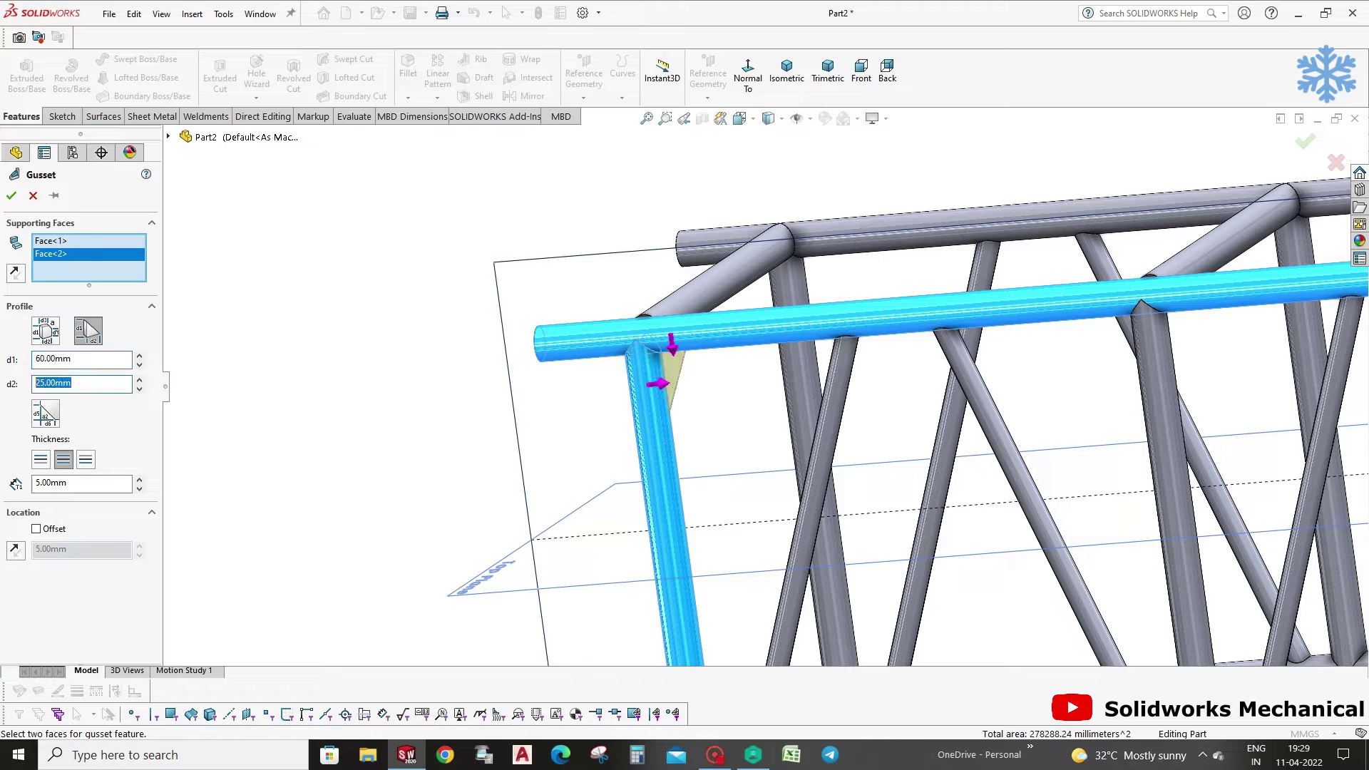
pyautogui.write('60')
pyautogui.click(84, 383)
pyautogui.press('BackSpace')
pyautogui.write('0')
pyautogui.click(282, 407)
pyautogui.scroll(2, 559, 370)
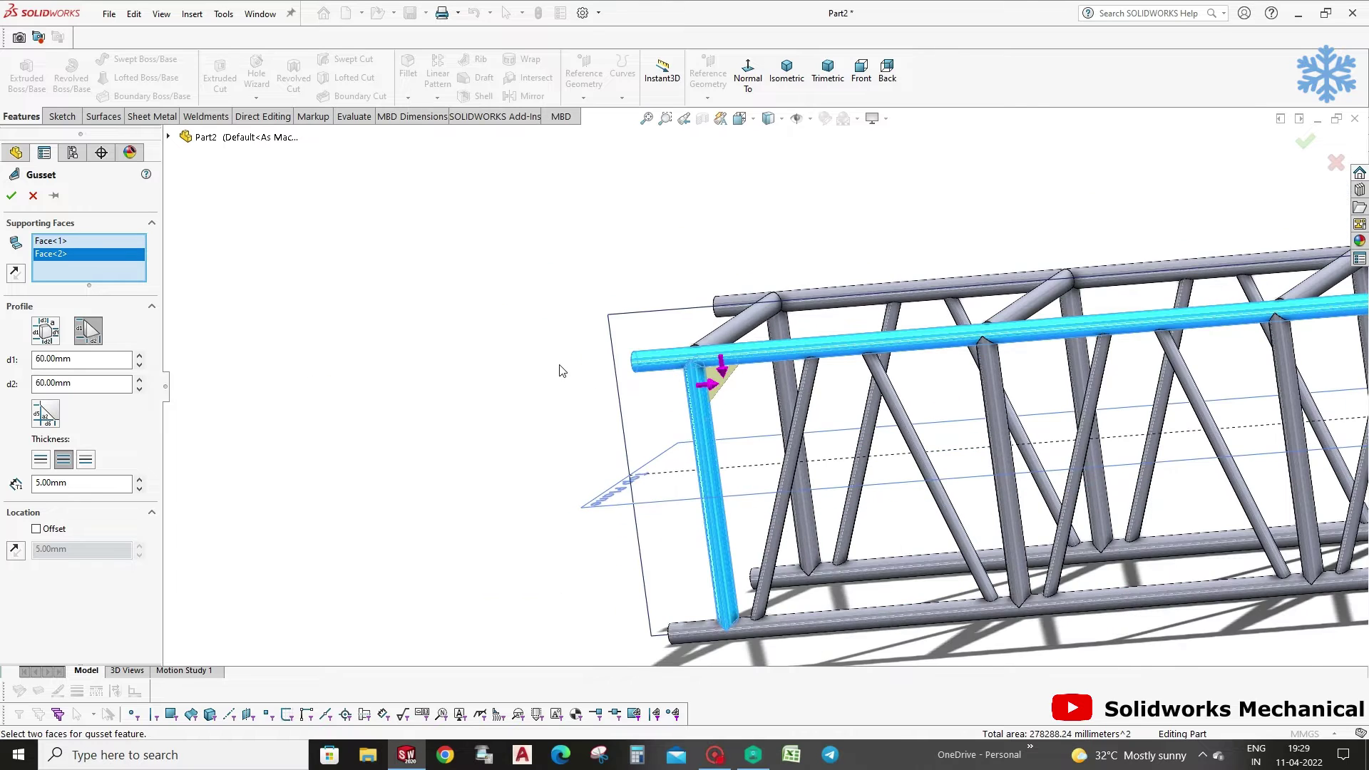
pyautogui.scroll(2, 623, 375)
pyautogui.scroll(2, 748, 458)
pyautogui.scroll(1, 728, 473)
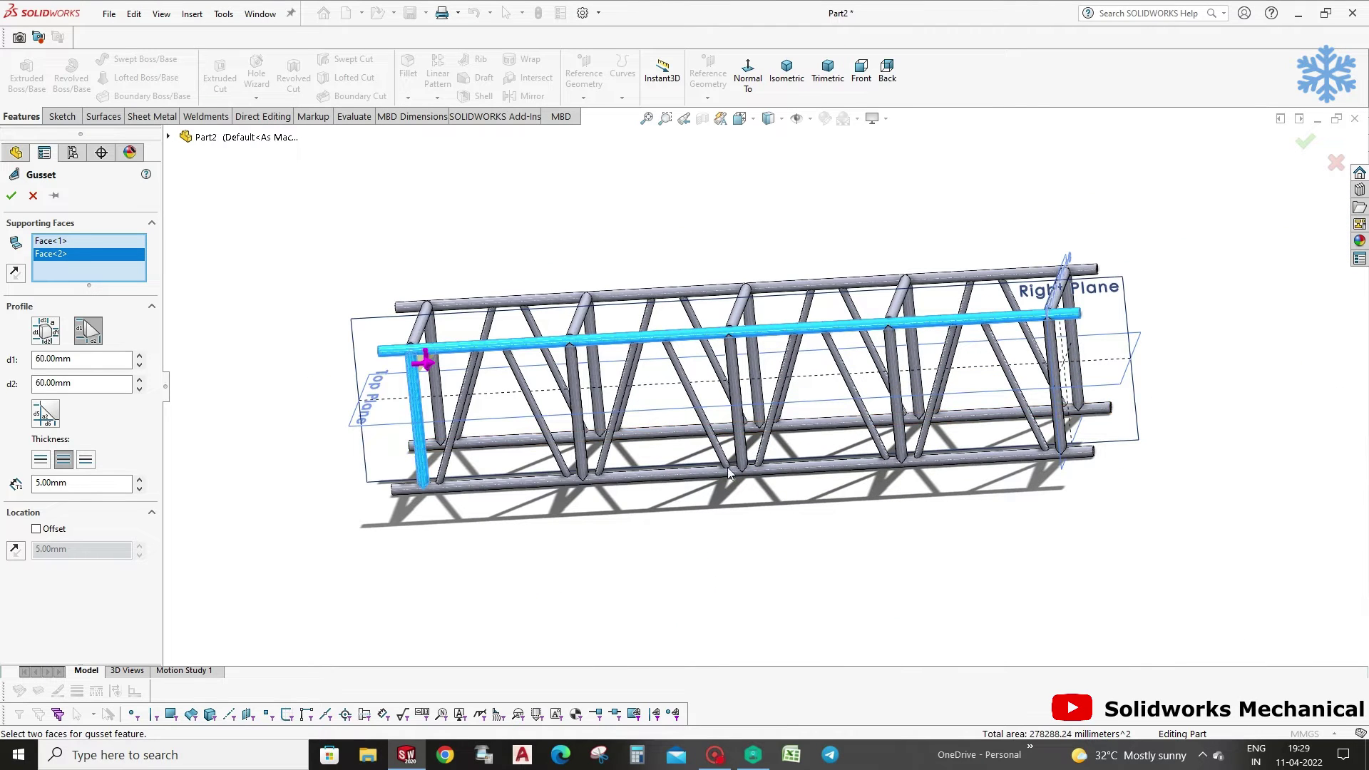
pyautogui.click(13, 195)
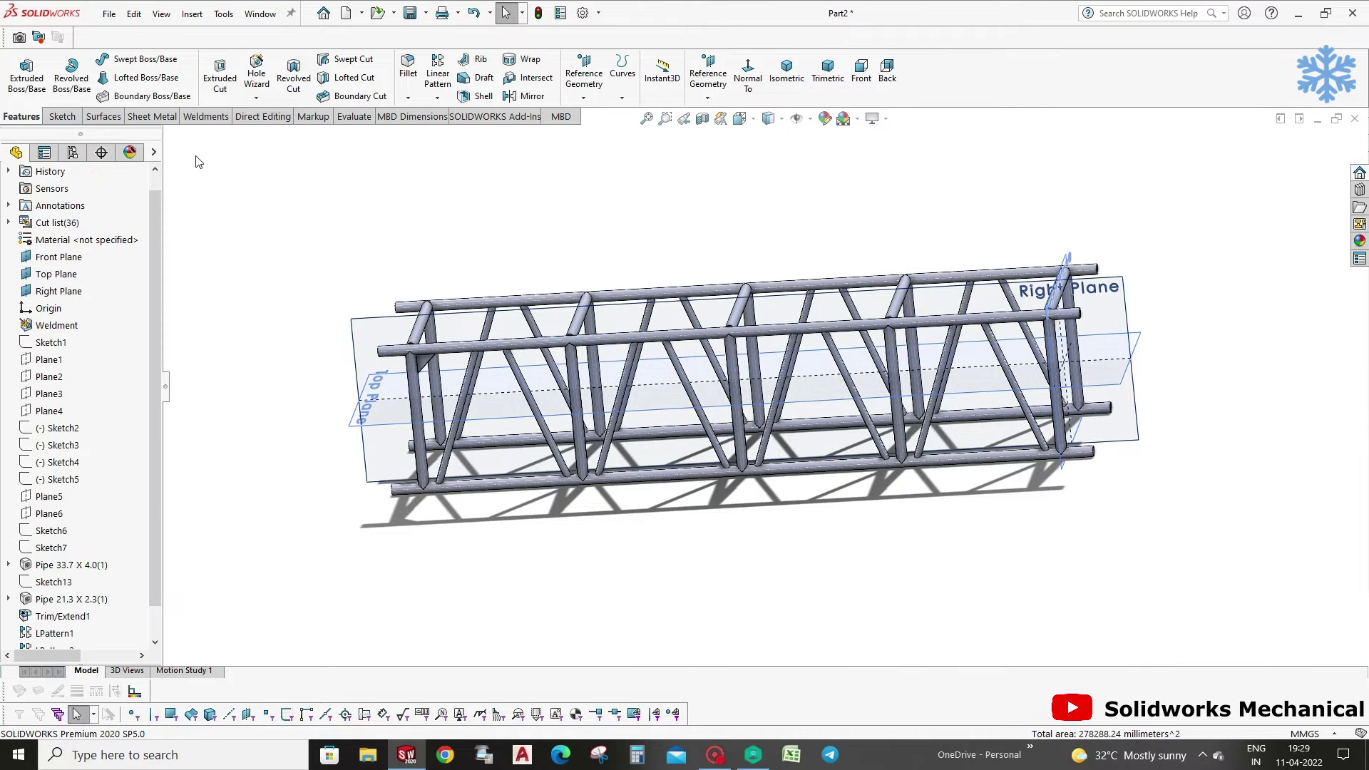
# Add Gusset2 between the far vertical pipe and top chord, keeping the 60 mm sizes.
pyautogui.click(192, 14)
pyautogui.moveTo(224, 259)
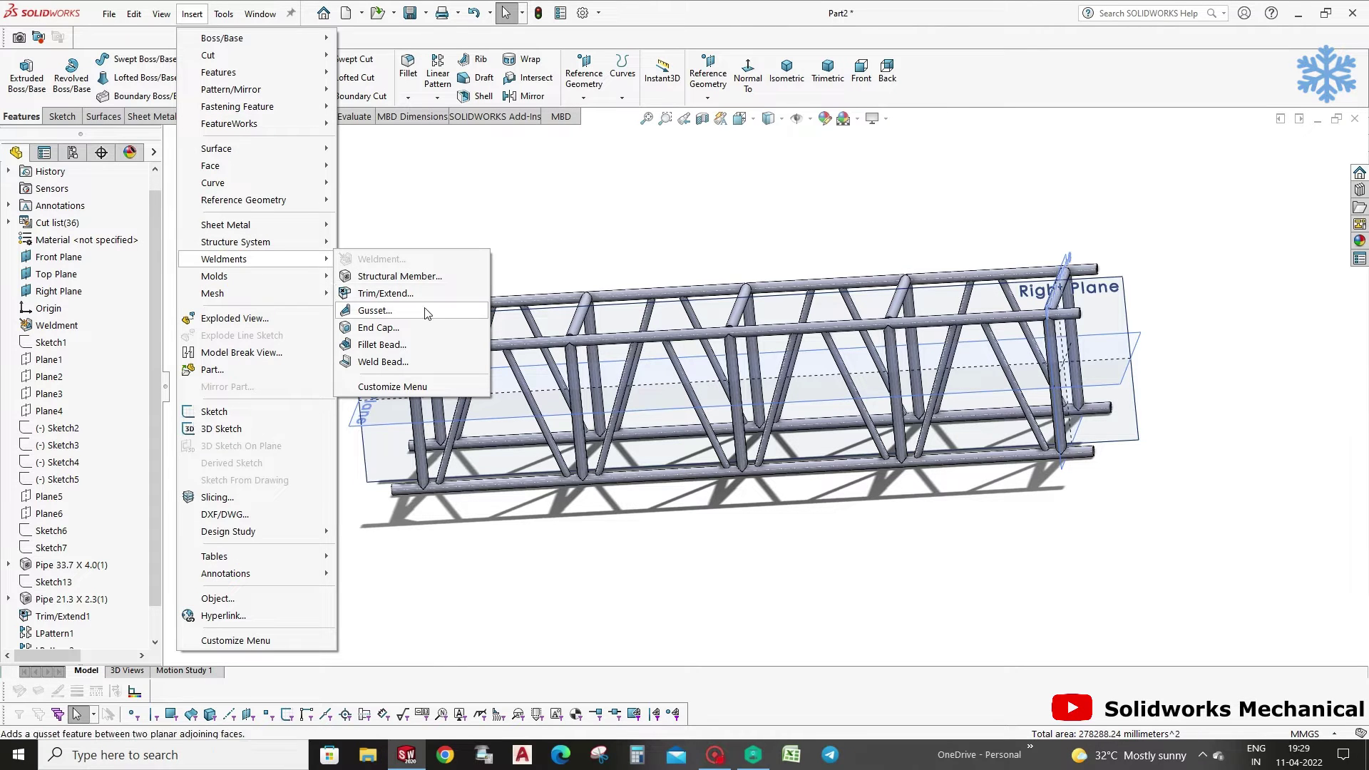
pyautogui.click(399, 310)
pyautogui.scroll(-2, 584, 295)
pyautogui.scroll(-1, 570, 256)
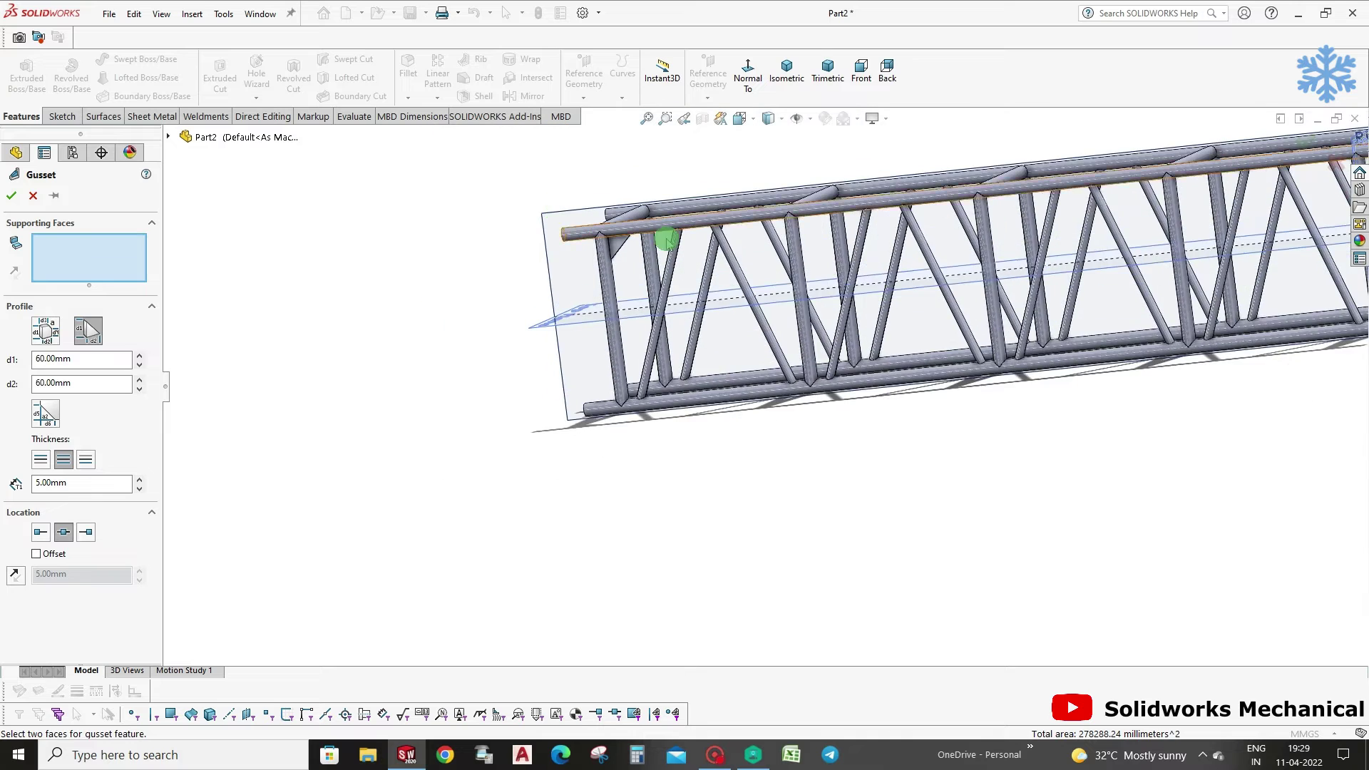
pyautogui.scroll(-2, 660, 273)
pyautogui.click(661, 276)
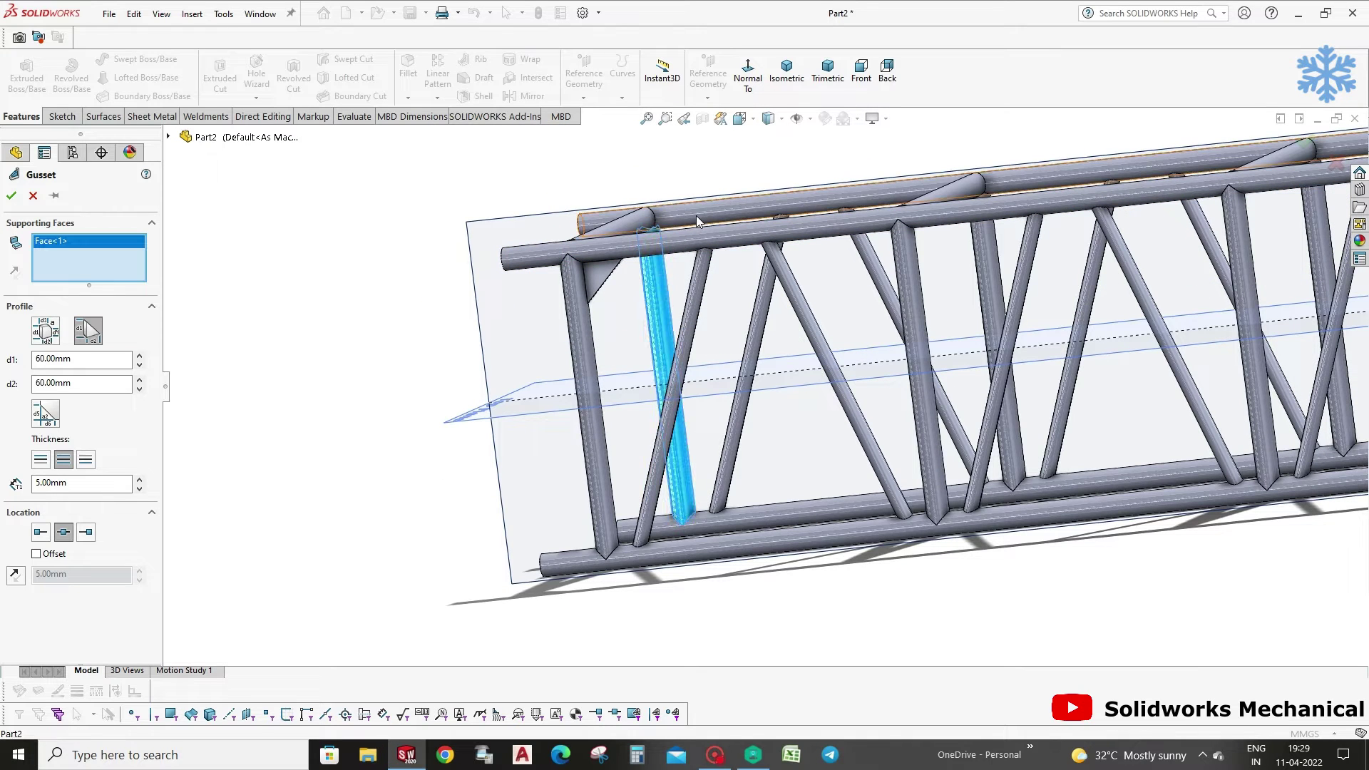
pyautogui.click(696, 215)
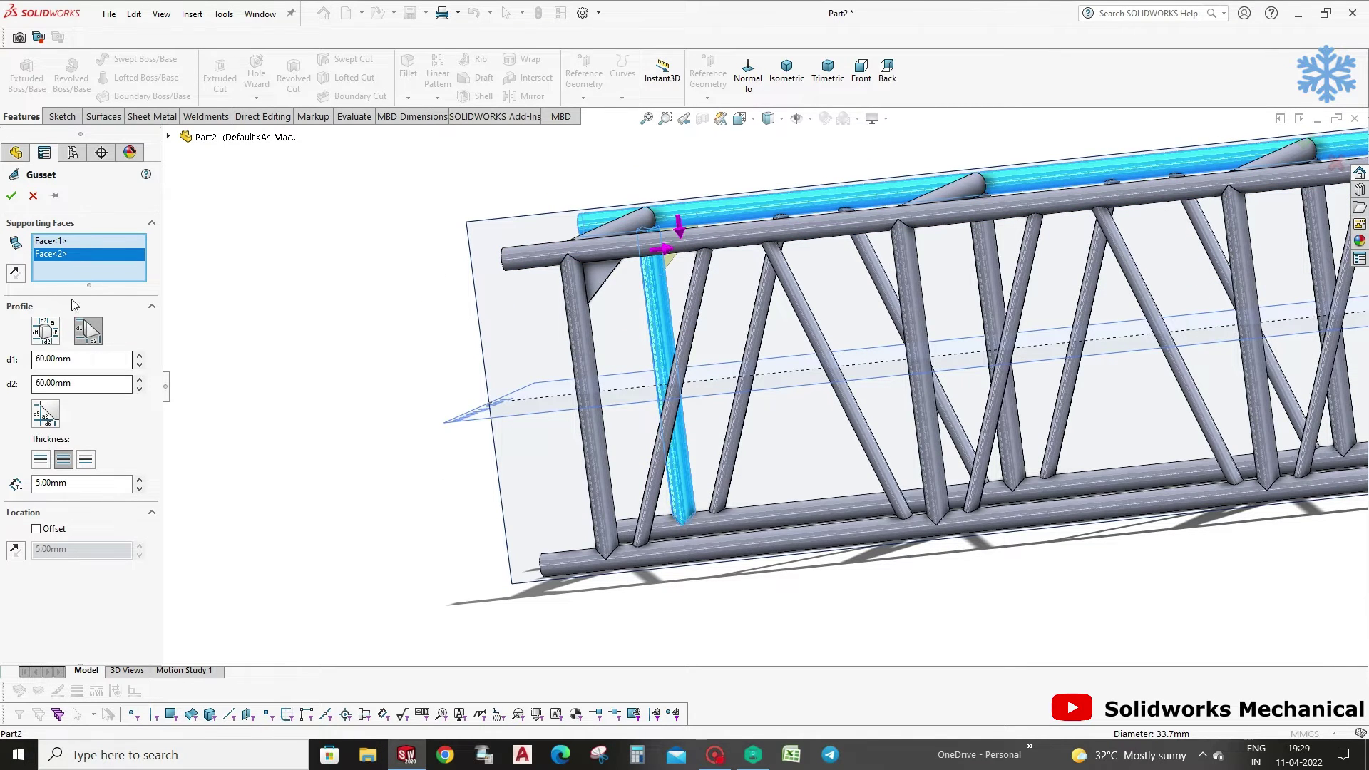
pyautogui.scroll(-1, 662, 340)
pyautogui.press('Return')
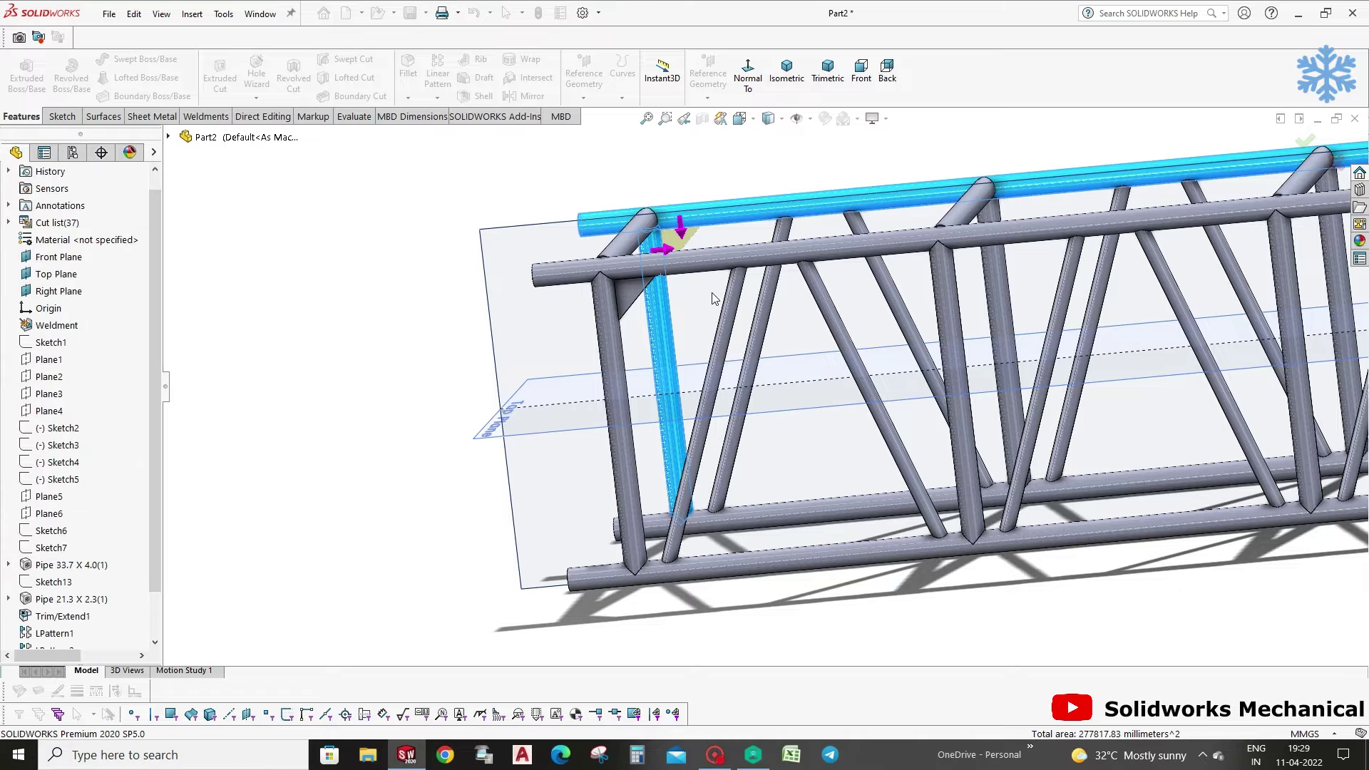
pyautogui.scroll(-1, 115, 586)
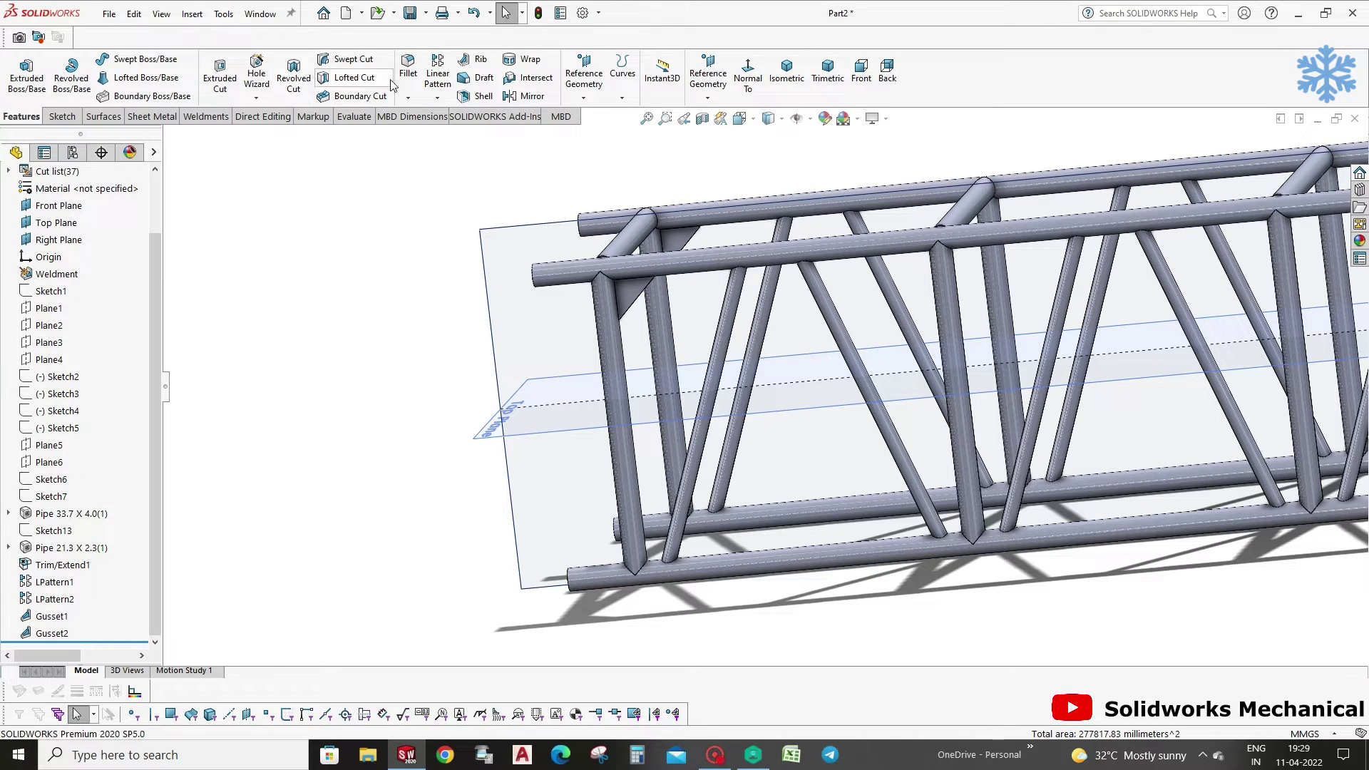
pyautogui.click(436, 74)
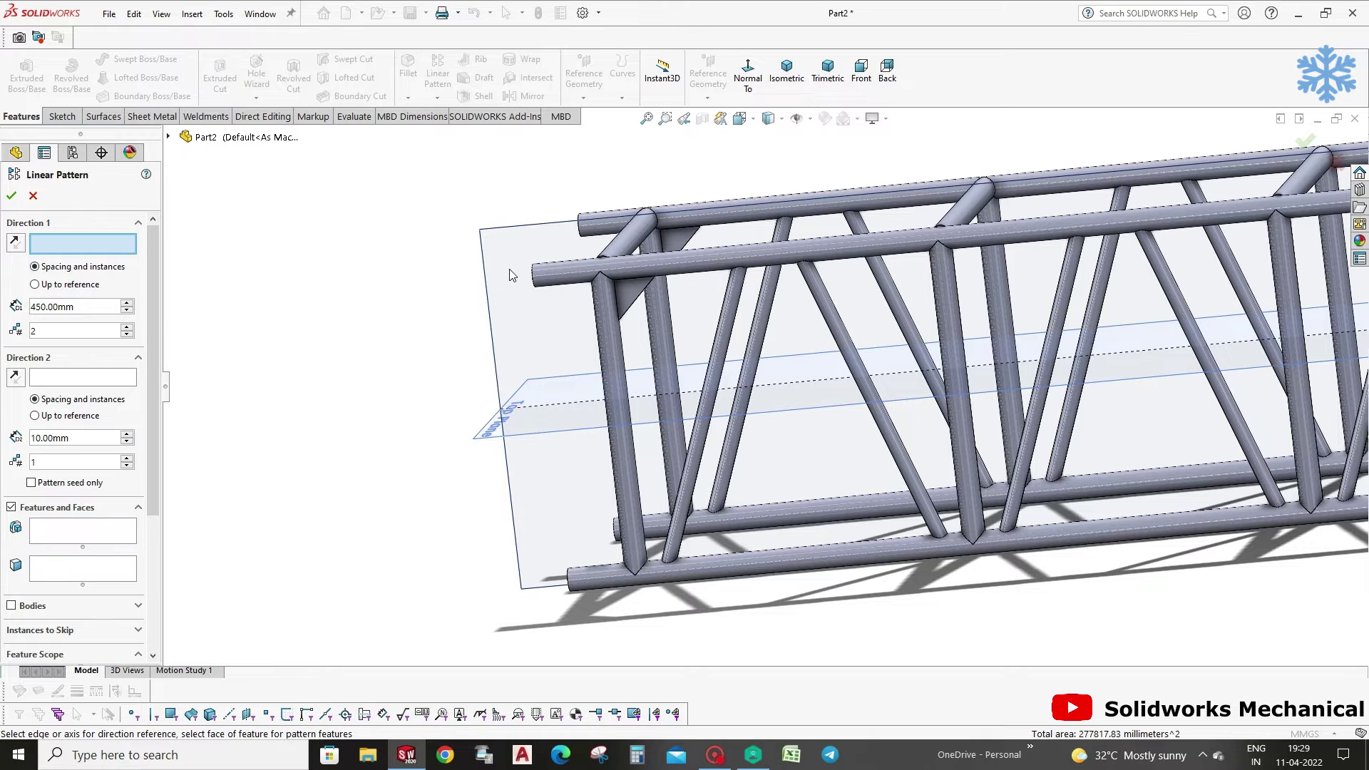
# Cancel the pattern, show the Top Plane, and select the Front Plane as direction.
pyautogui.scroll(3, 727, 299)
pyautogui.scroll(2, 727, 299)
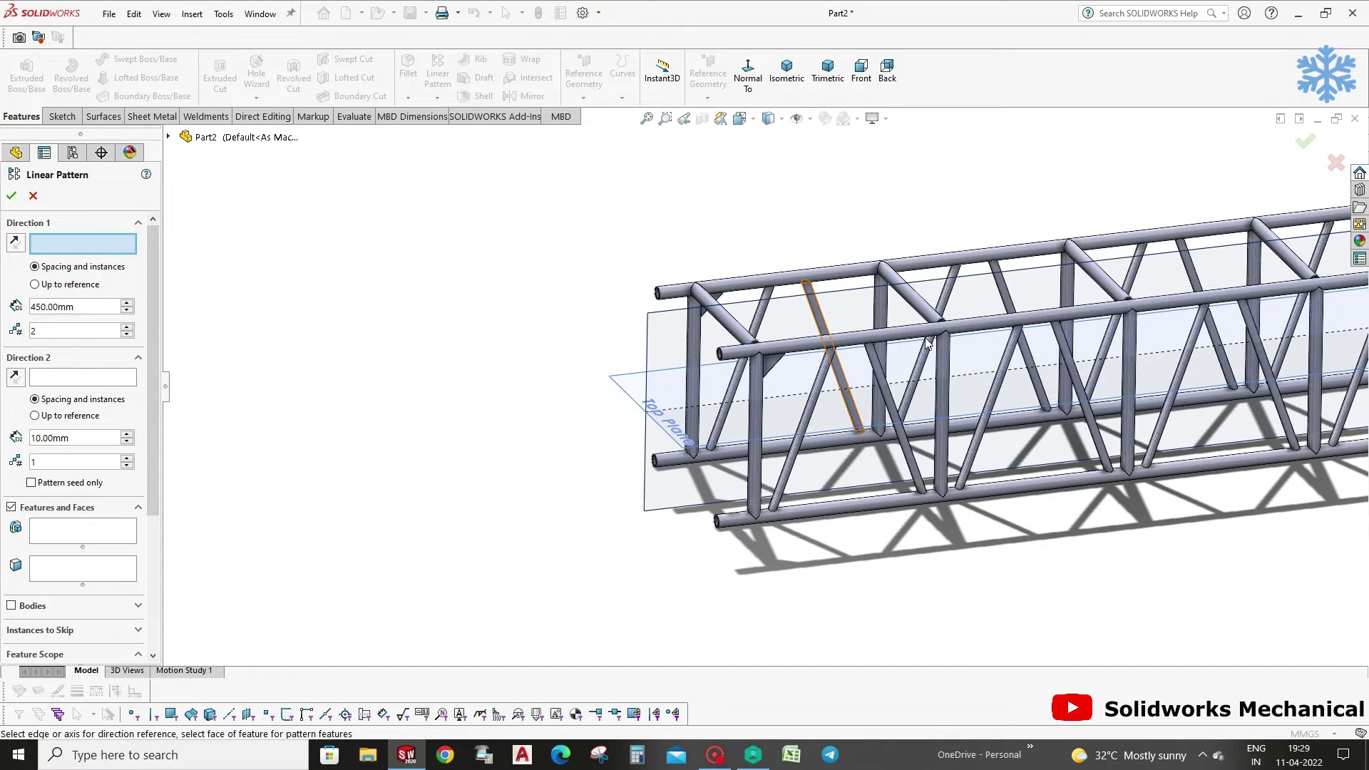
pyautogui.click(32, 195)
pyautogui.click(810, 118)
pyautogui.click(820, 138)
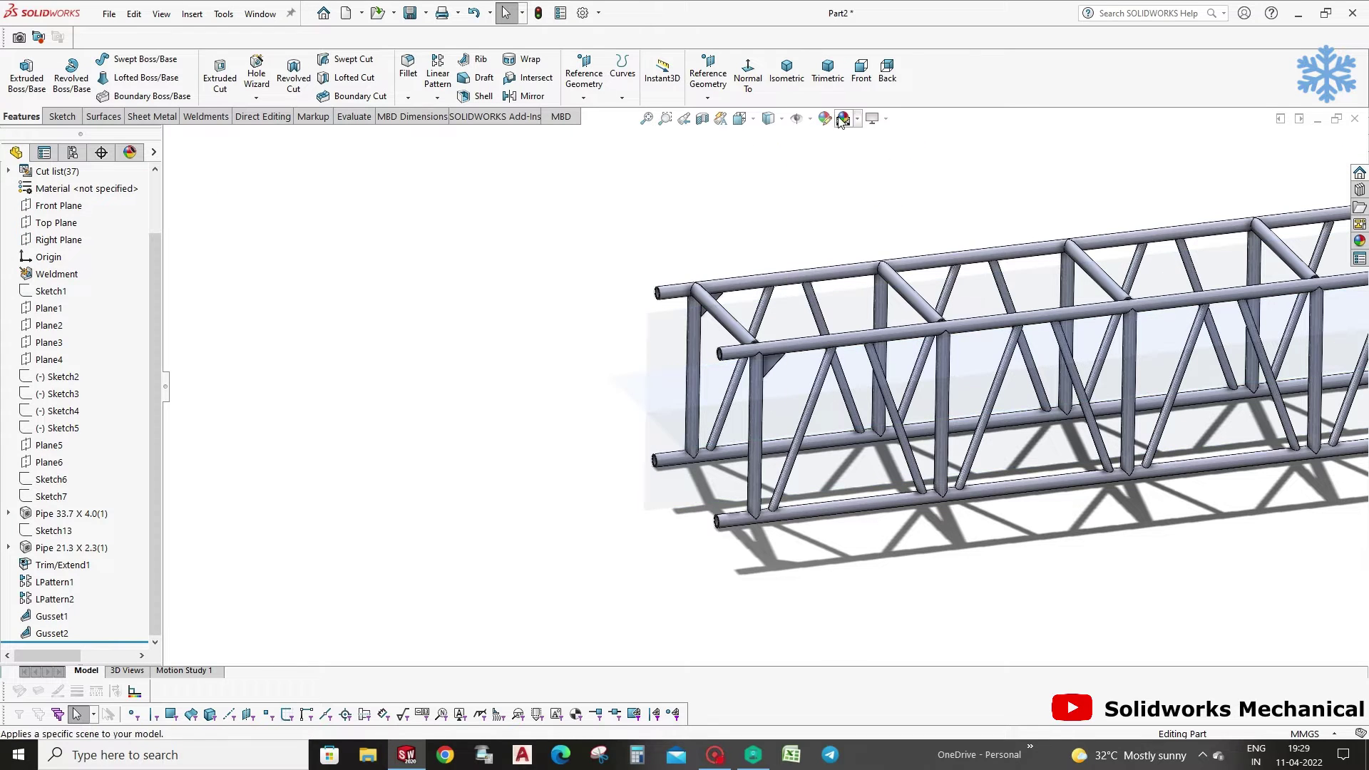
pyautogui.click(797, 118)
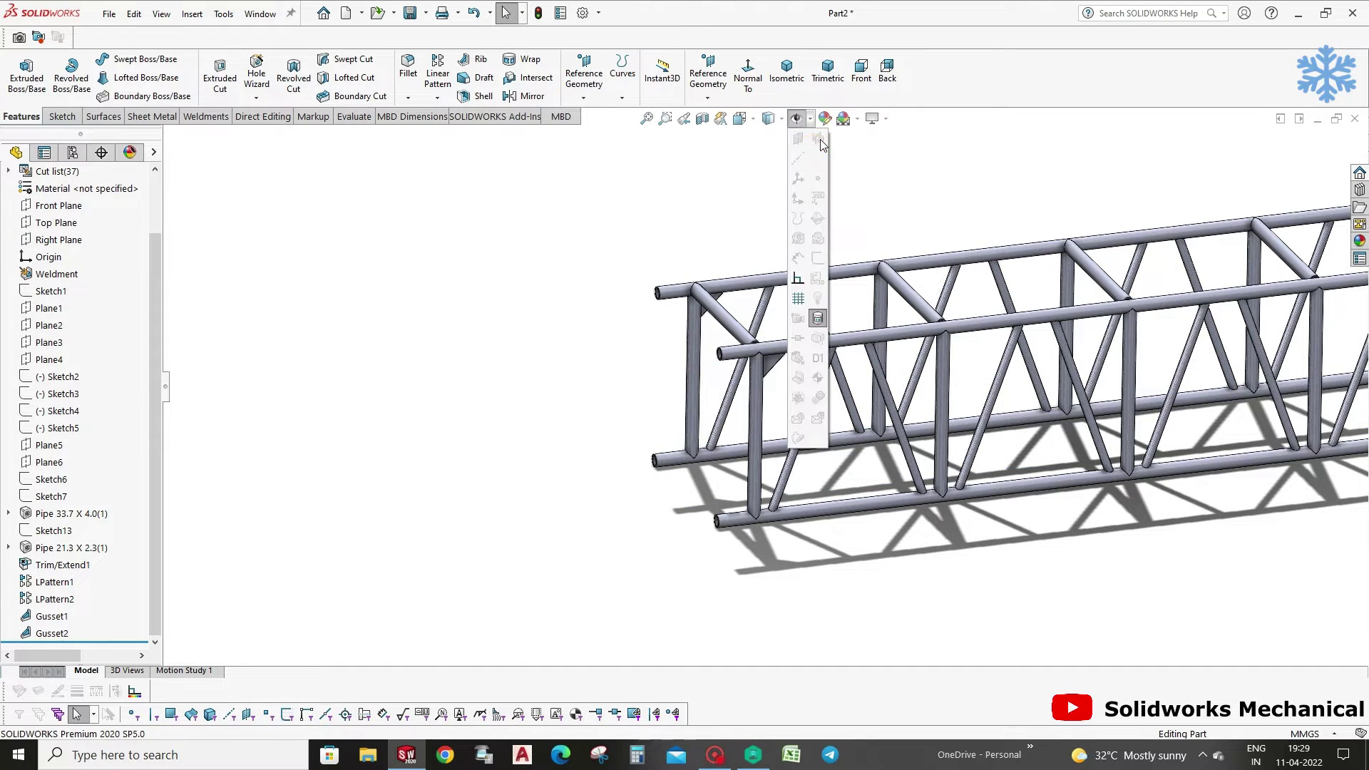
pyautogui.click(799, 119)
pyautogui.click(807, 120)
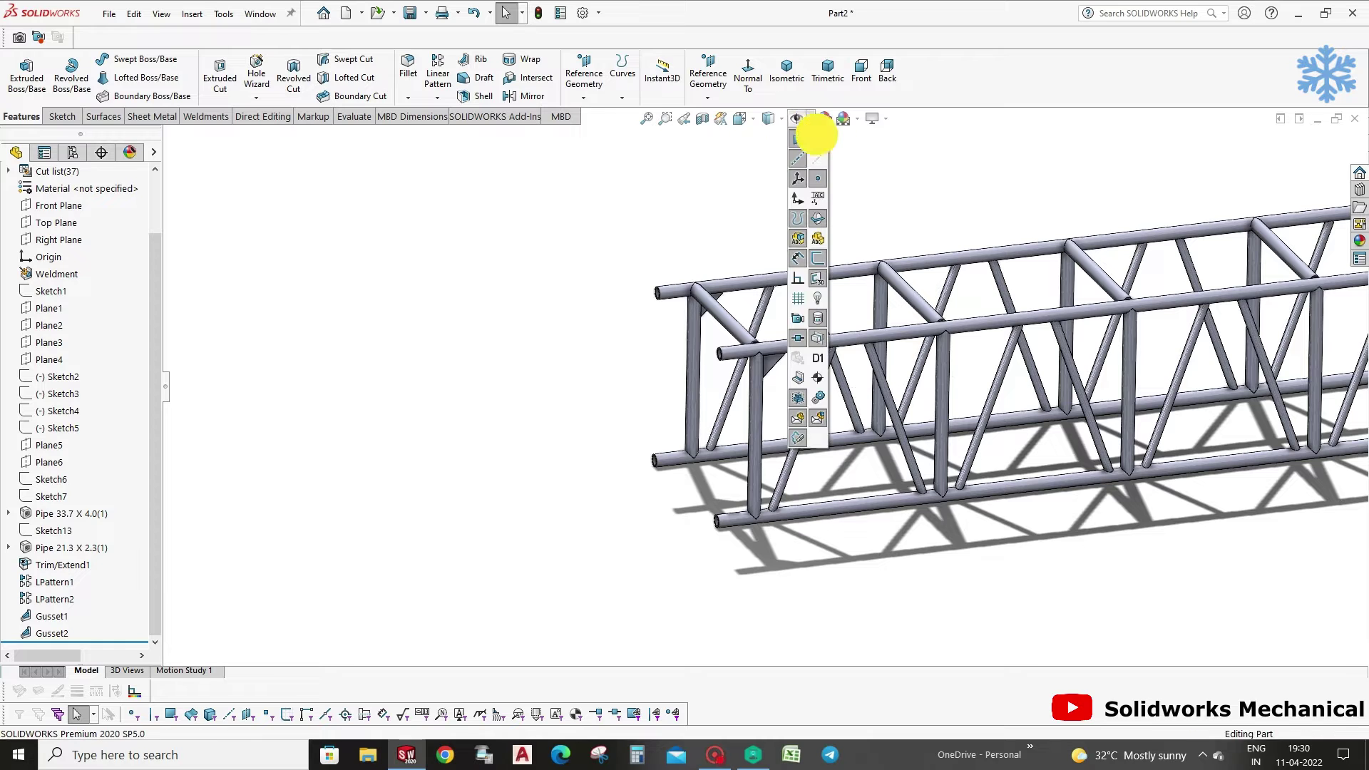
pyautogui.middleClick(923, 214)
pyautogui.middleClick(922, 214)
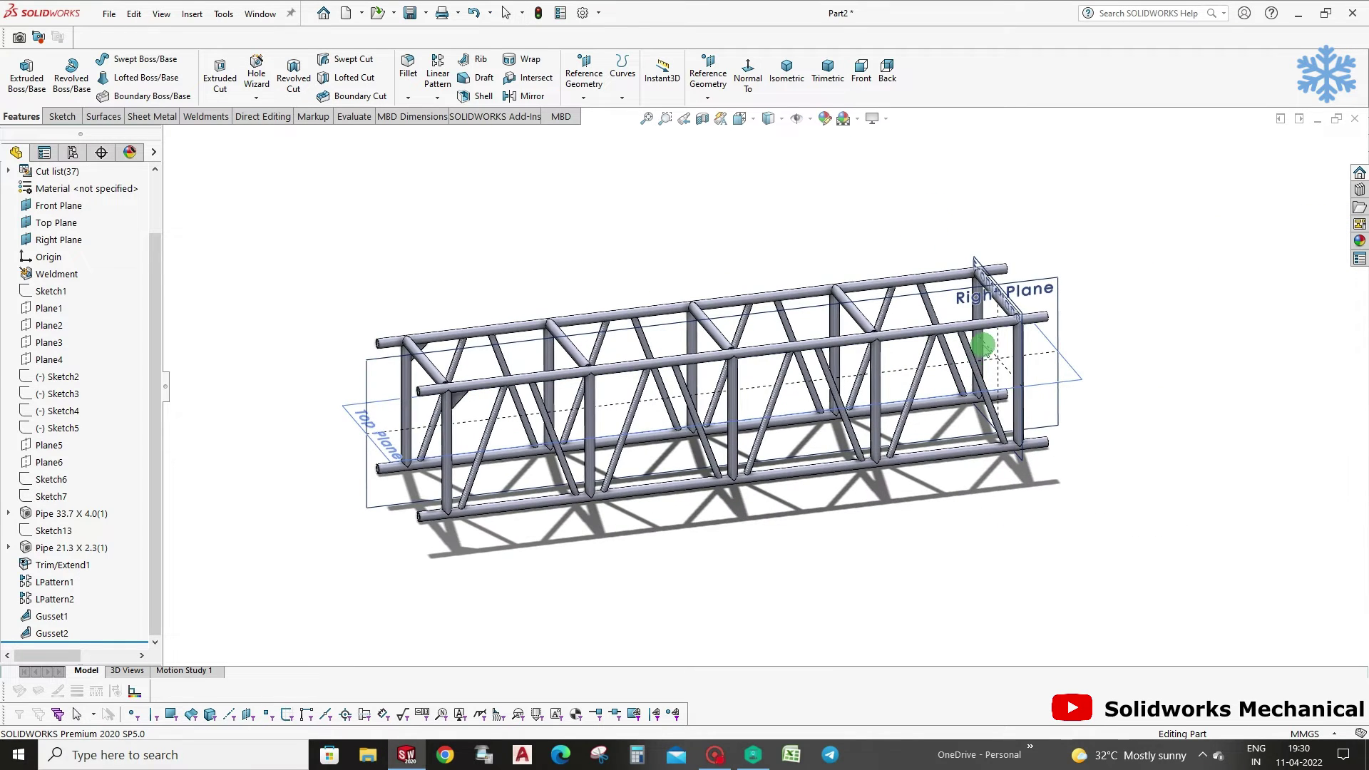
pyautogui.click(974, 270)
pyautogui.moveTo(623, 247); pyautogui.dragTo(627, 251, button='middle')
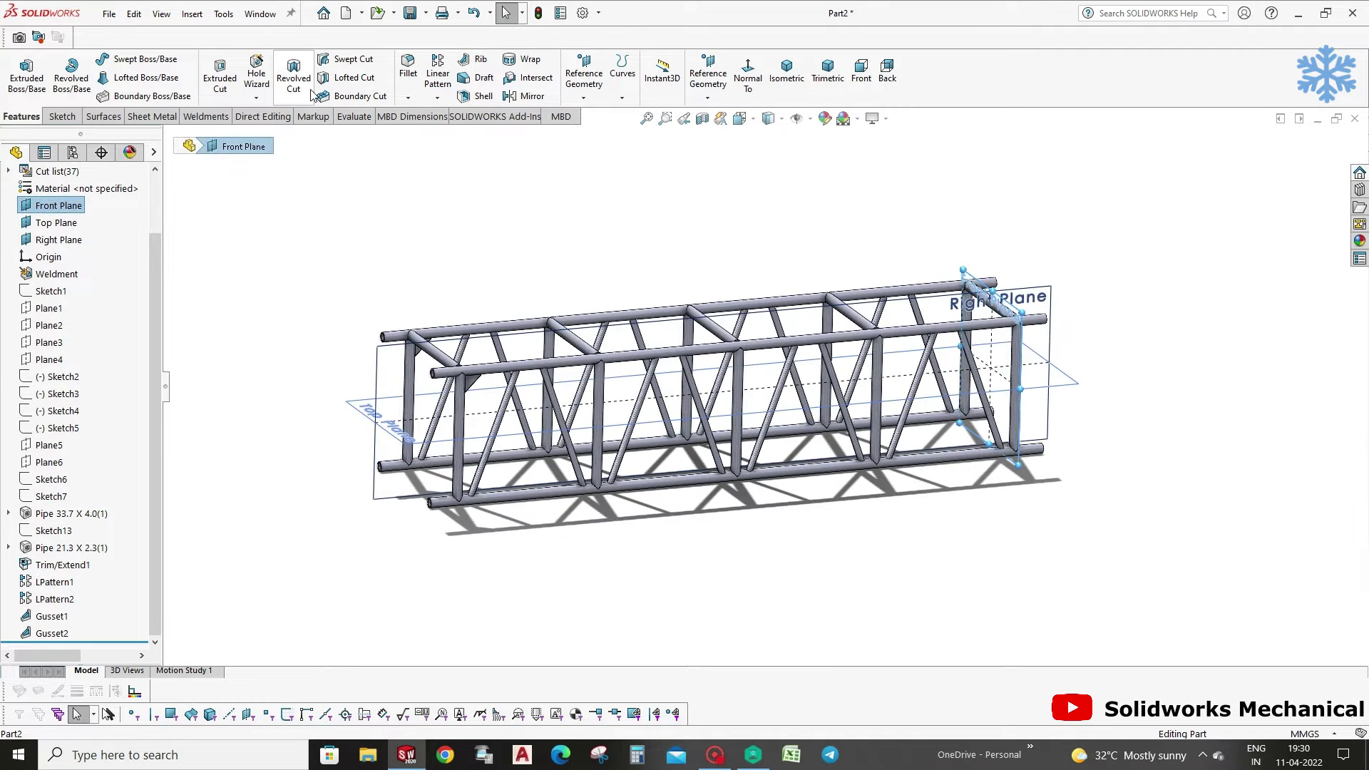
# Linear-pattern Gusset1 and Gusset2 bodies at 500 mm spacing with 4 instances.
pyautogui.click(438, 74)
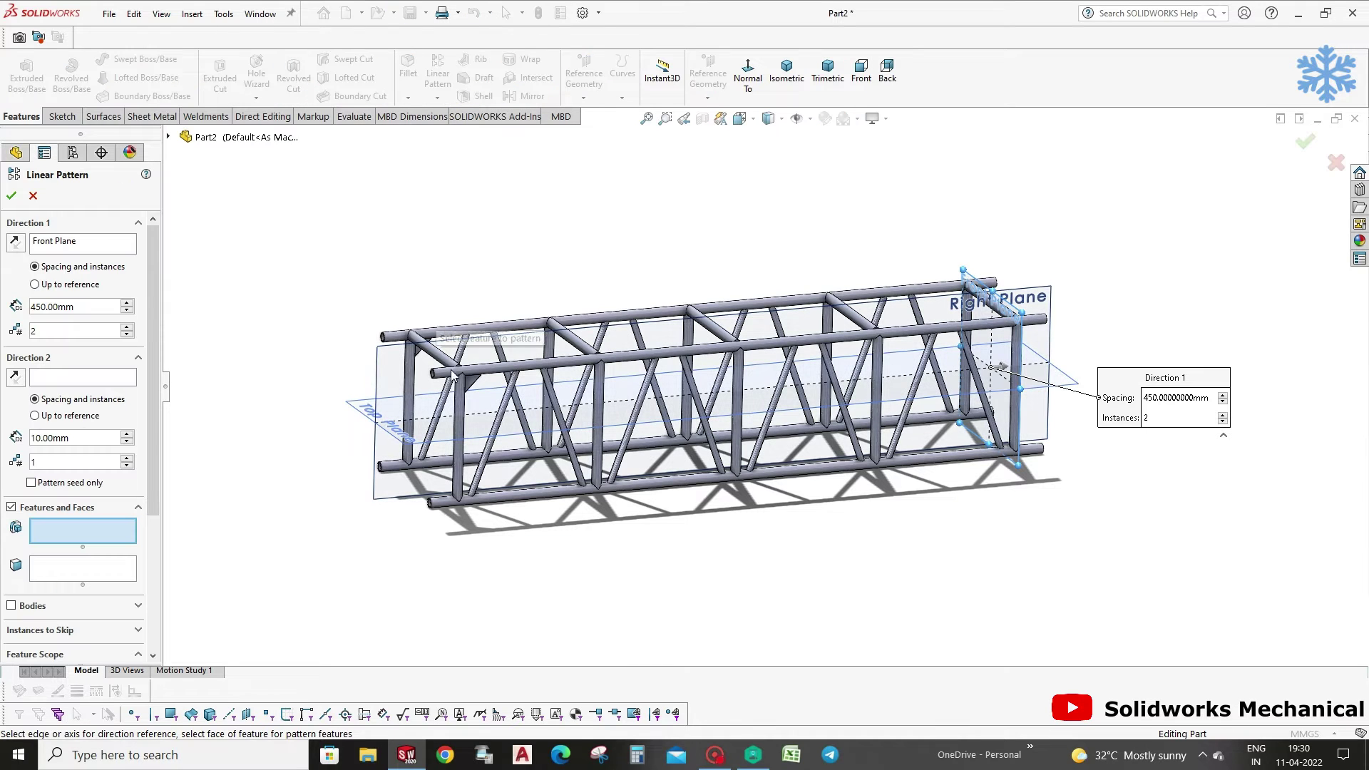
pyautogui.doubleClick(71, 306)
pyautogui.write('500')
pyautogui.doubleClick(67, 330)
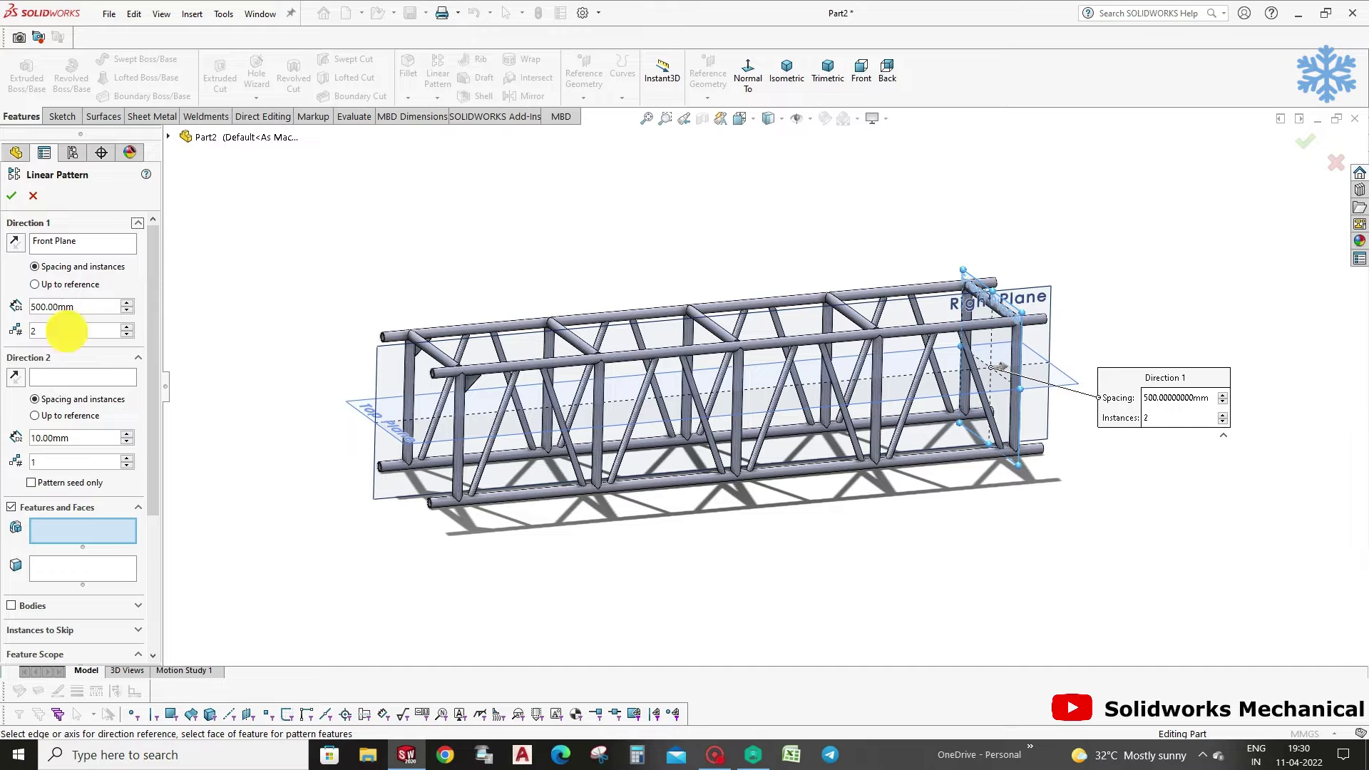
pyautogui.write('4')
pyautogui.scroll(-3, 125, 504)
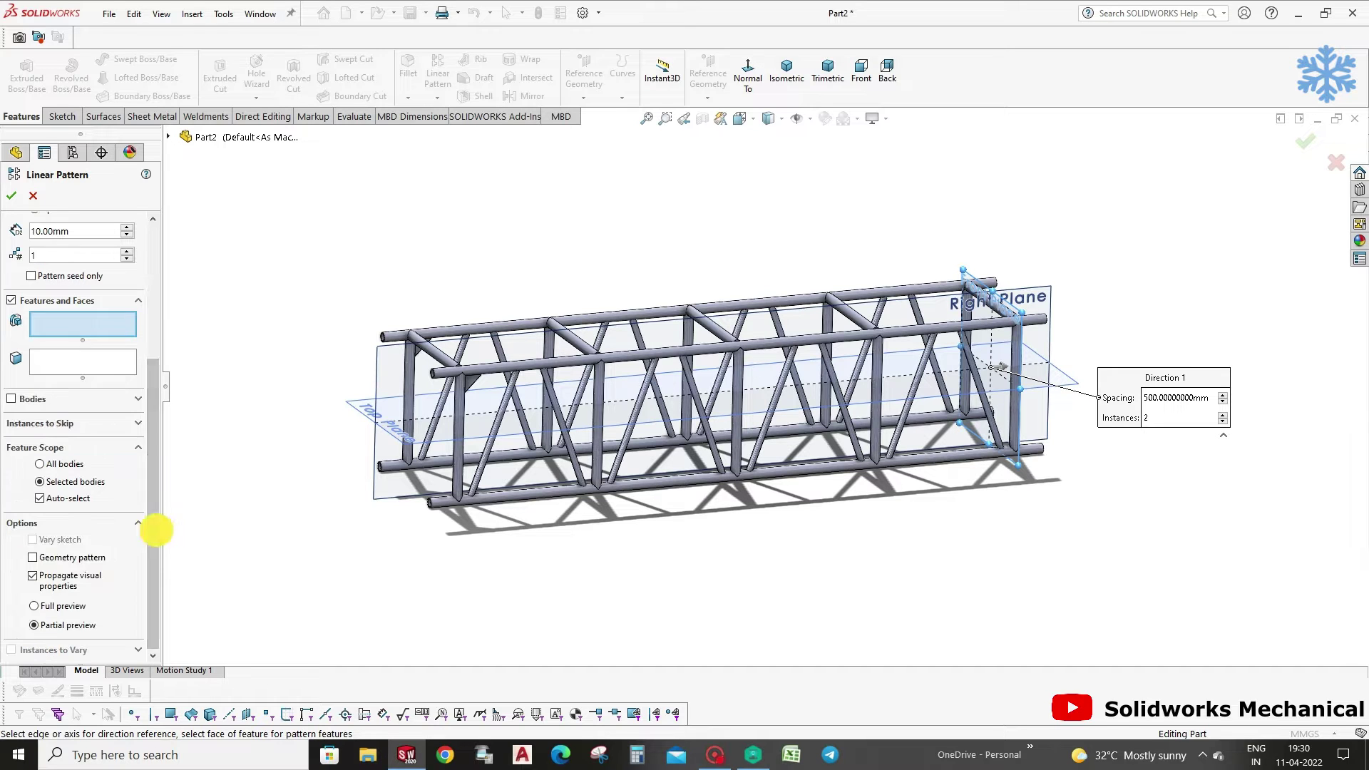
pyautogui.click(11, 399)
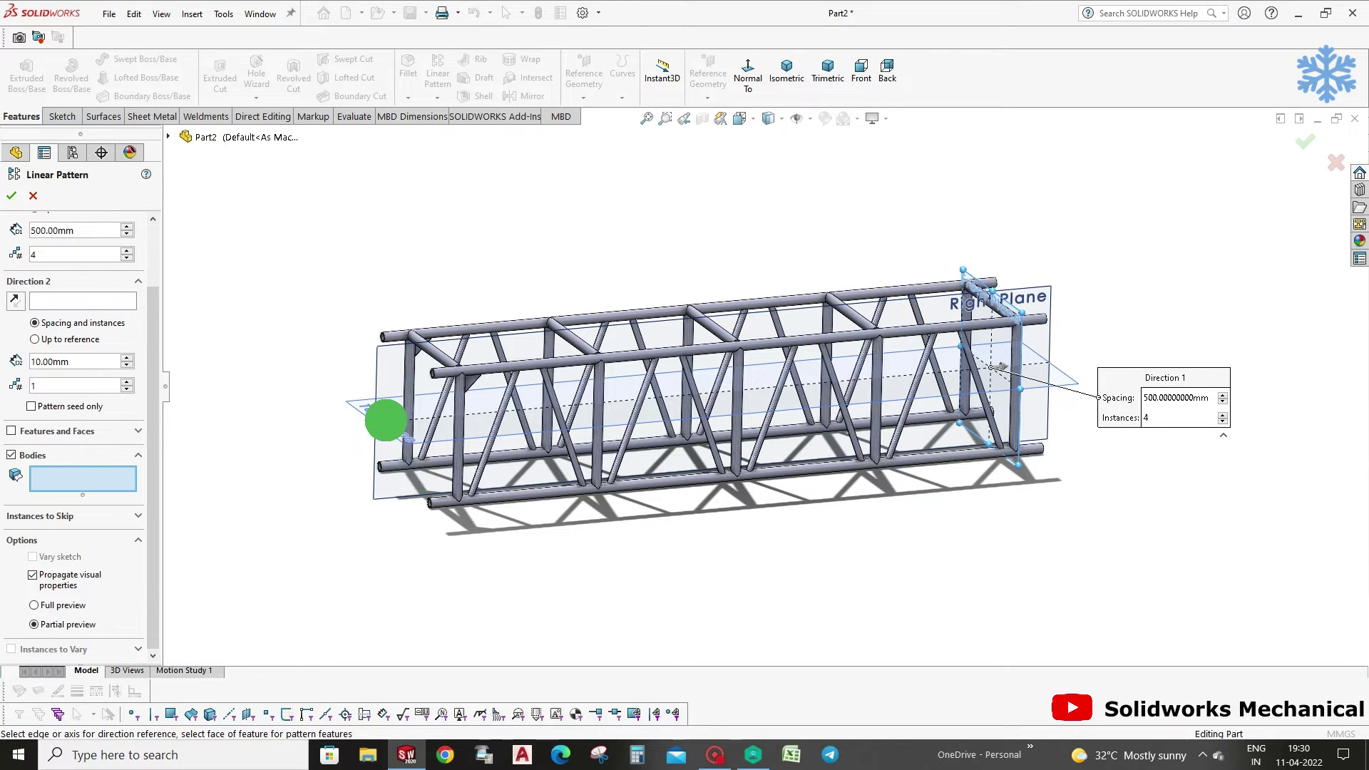
pyautogui.scroll(-5, 381, 430)
pyautogui.click(501, 359)
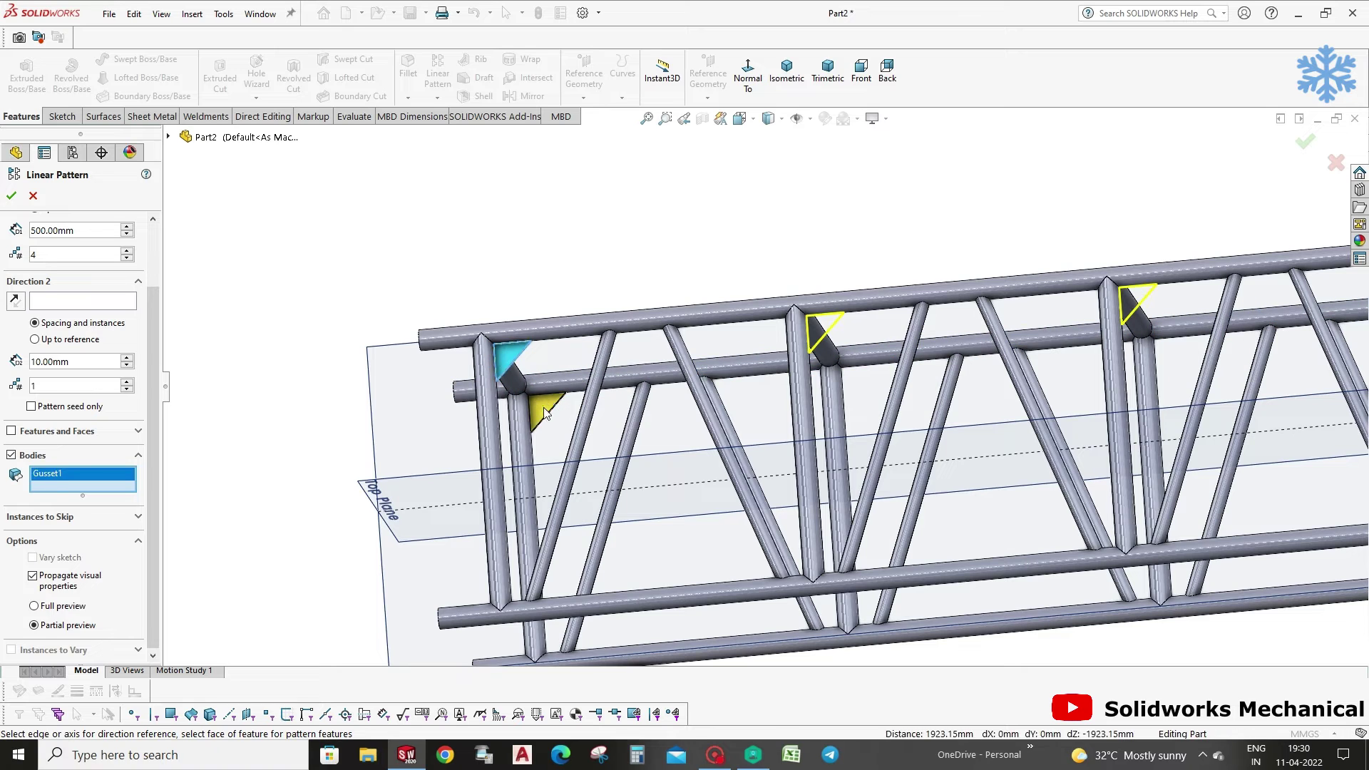
pyautogui.click(547, 411)
pyautogui.moveTo(590, 275)
pyautogui.mouseDown(button='middle')
pyautogui.moveTo(626, 248)
pyautogui.moveTo(705, 290)
pyautogui.moveTo(1029, 315)
pyautogui.mouseUp(button='middle')
pyautogui.scroll(3, 626, 249)
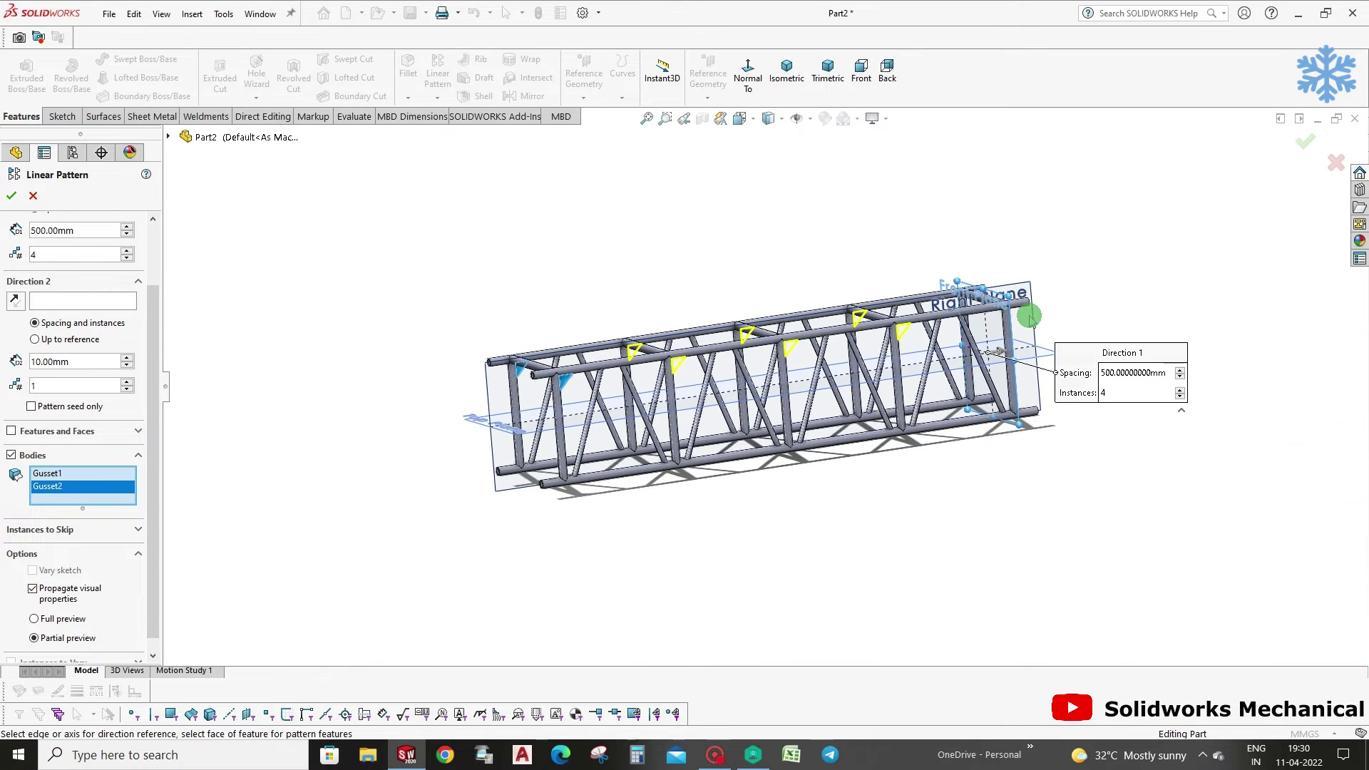
pyautogui.click(1307, 143)
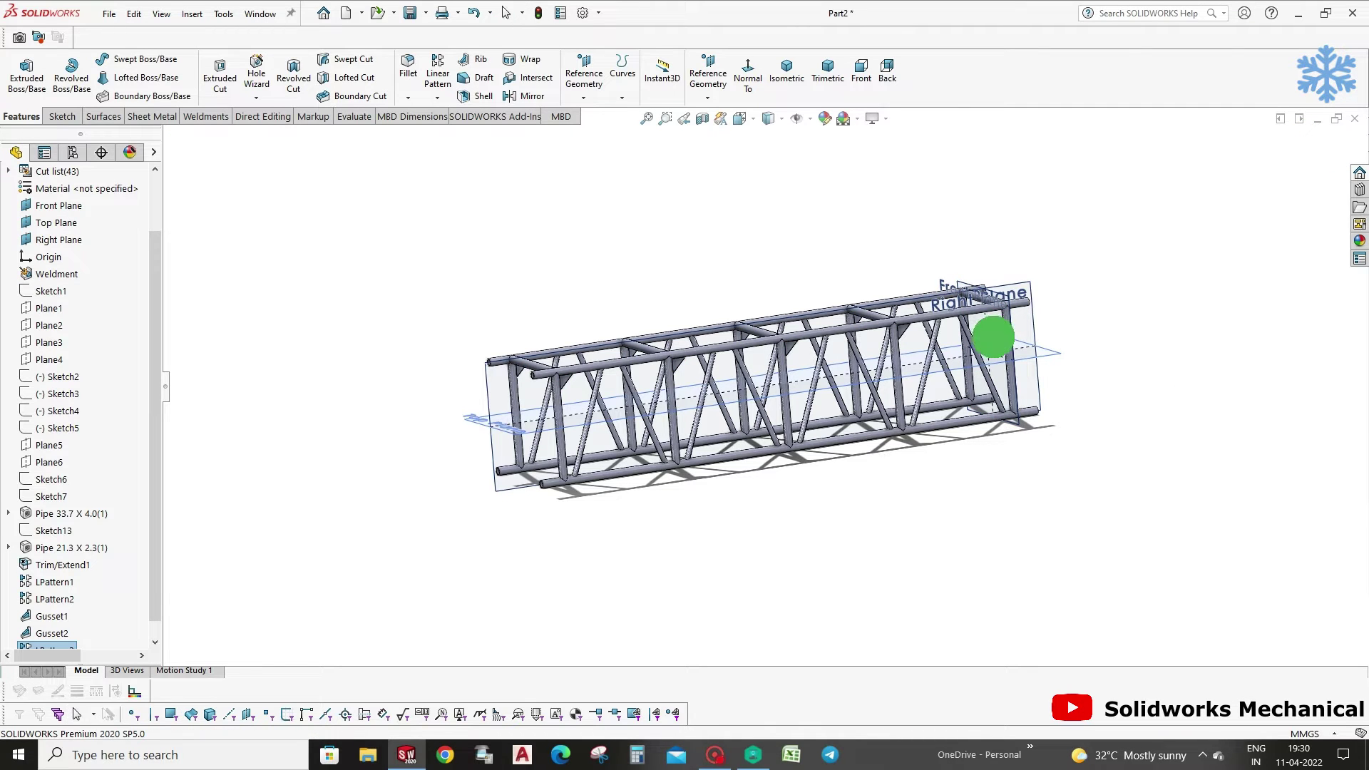
# Add a 60 × 60 mm gusset joining the top pipe and end vertical pipe.
pyautogui.moveTo(996, 338); pyautogui.dragTo(974, 361, button='middle')
pyautogui.scroll(-5, 962, 309)
pyautogui.moveTo(962, 309); pyautogui.dragTo(974, 314, button='middle')
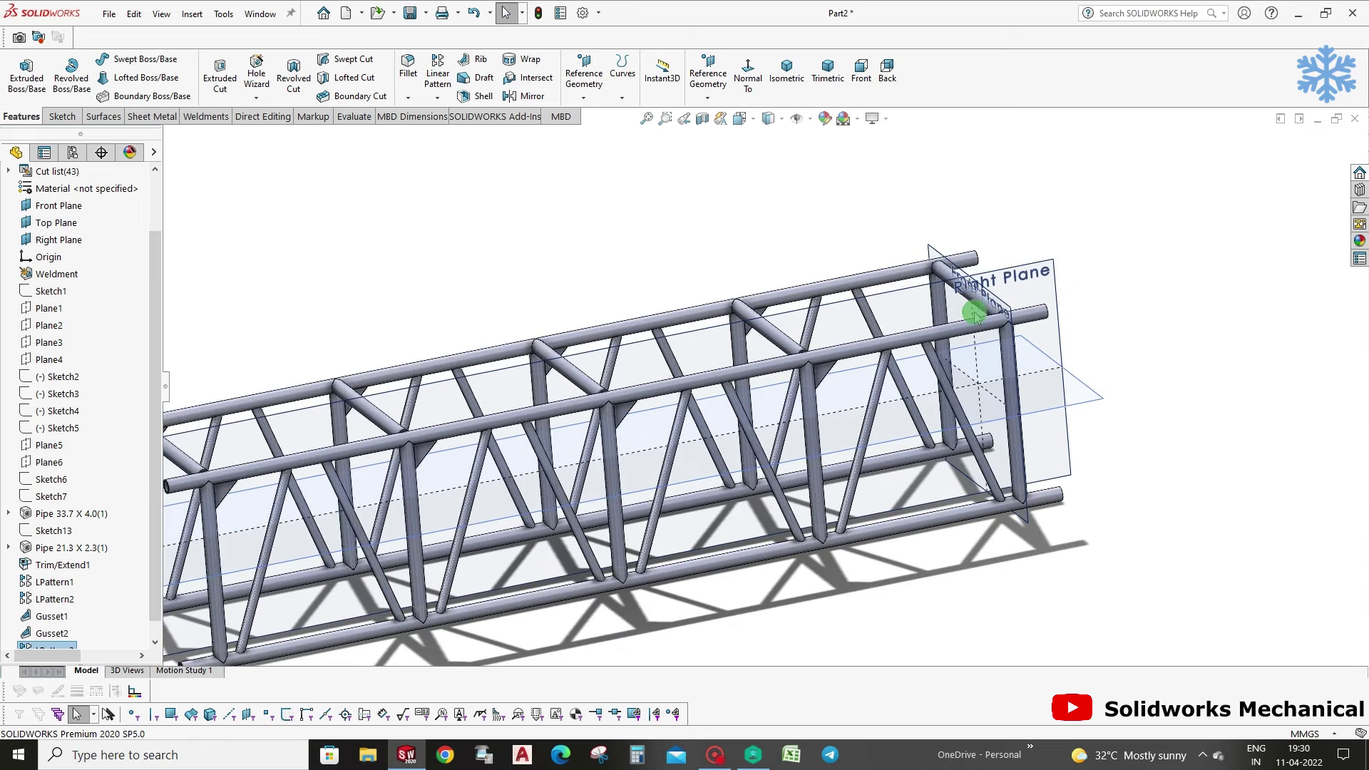
pyautogui.click(192, 14)
pyautogui.moveTo(224, 259)
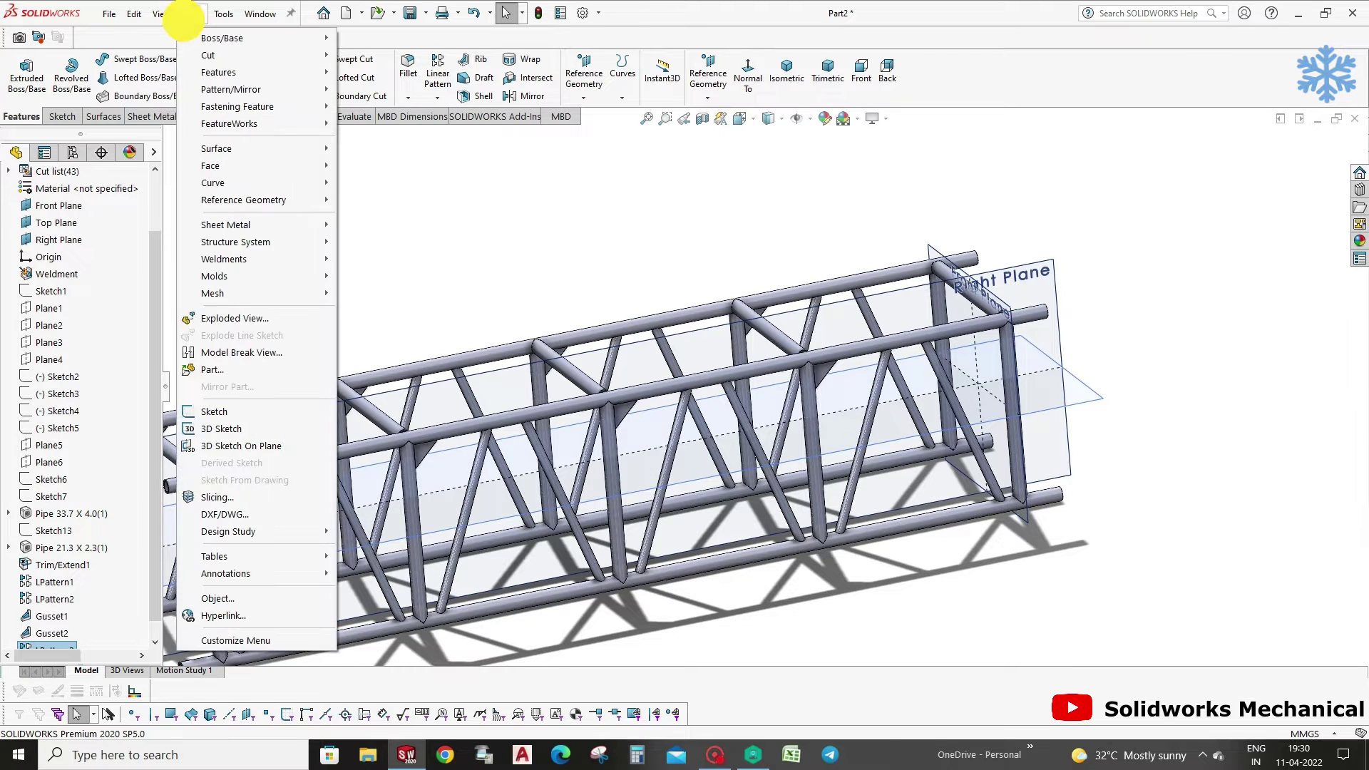
pyautogui.click(376, 310)
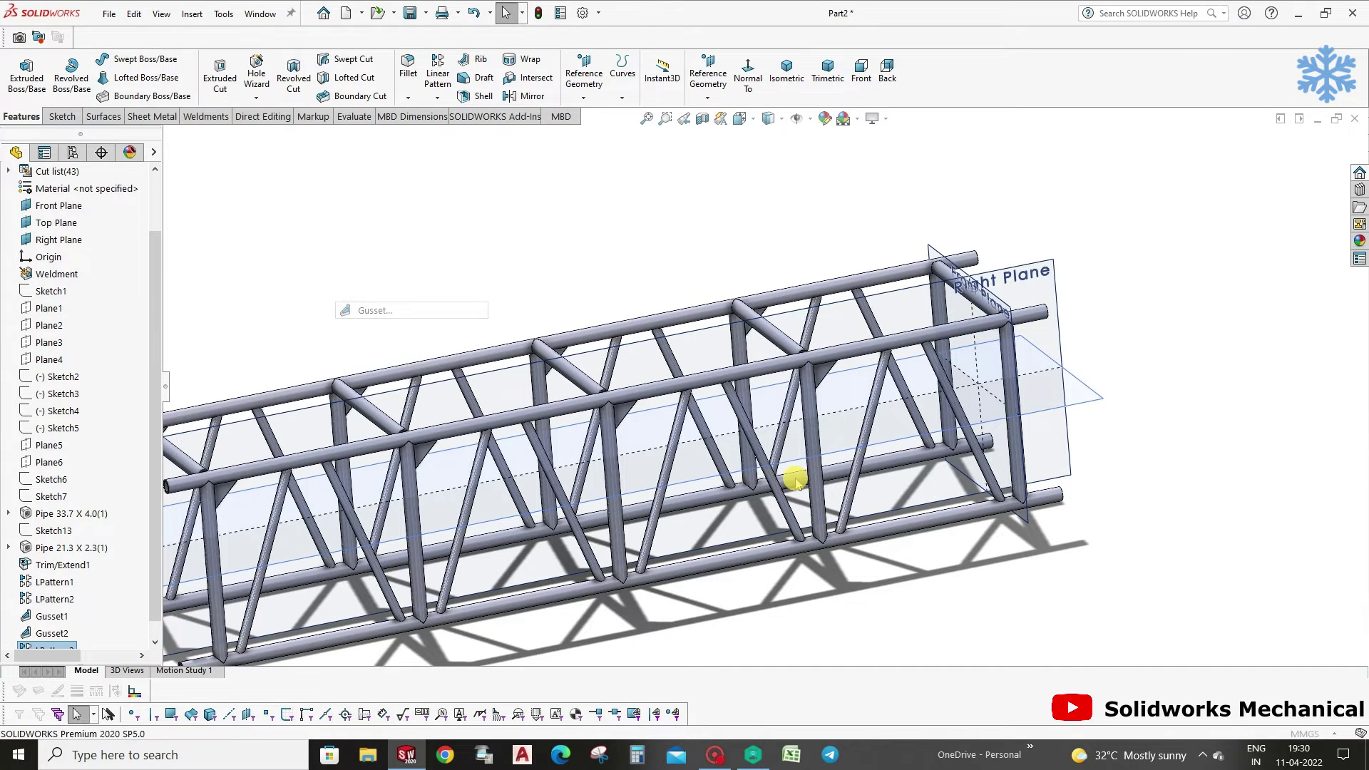
pyautogui.moveTo(738, 473); pyautogui.dragTo(1045, 397, button='middle')
pyautogui.scroll(-5, 1045, 397)
pyautogui.click(964, 364)
pyautogui.click(980, 397)
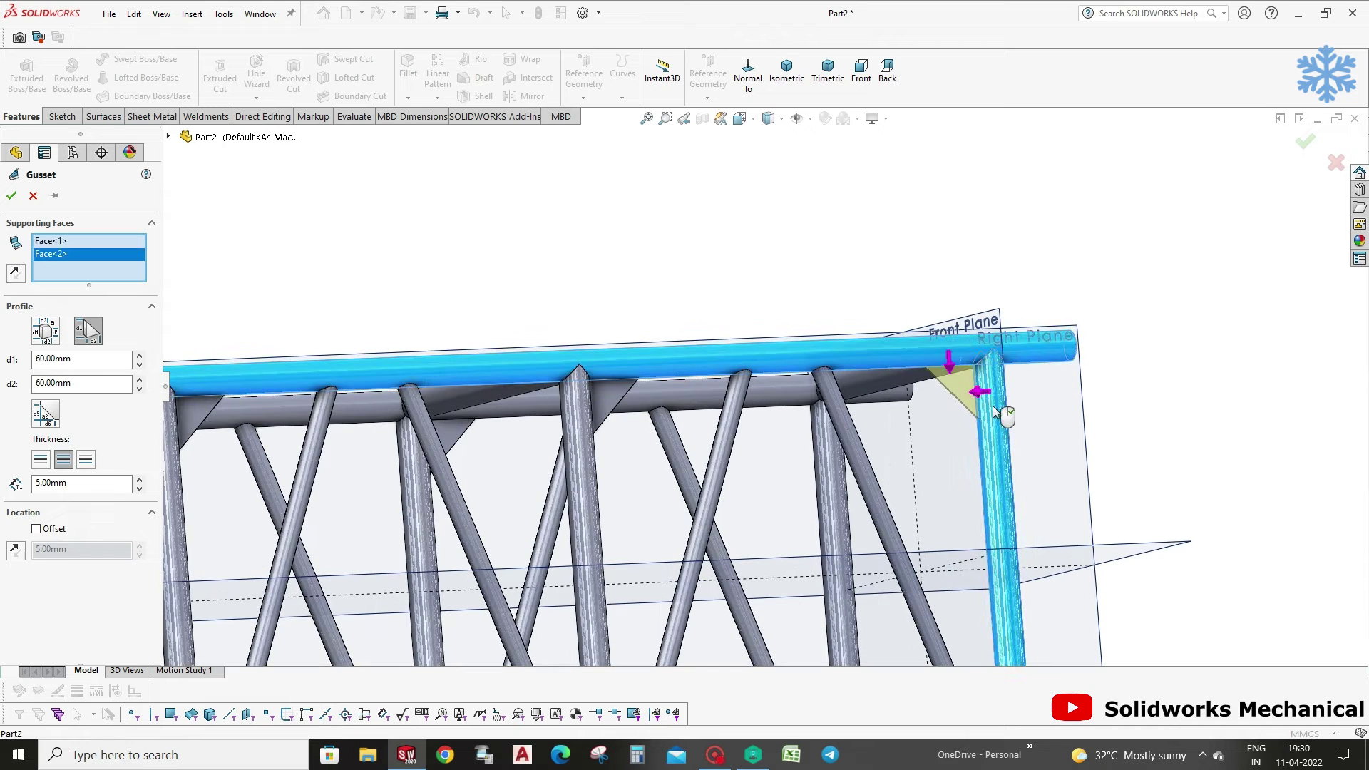
pyautogui.press('Return')
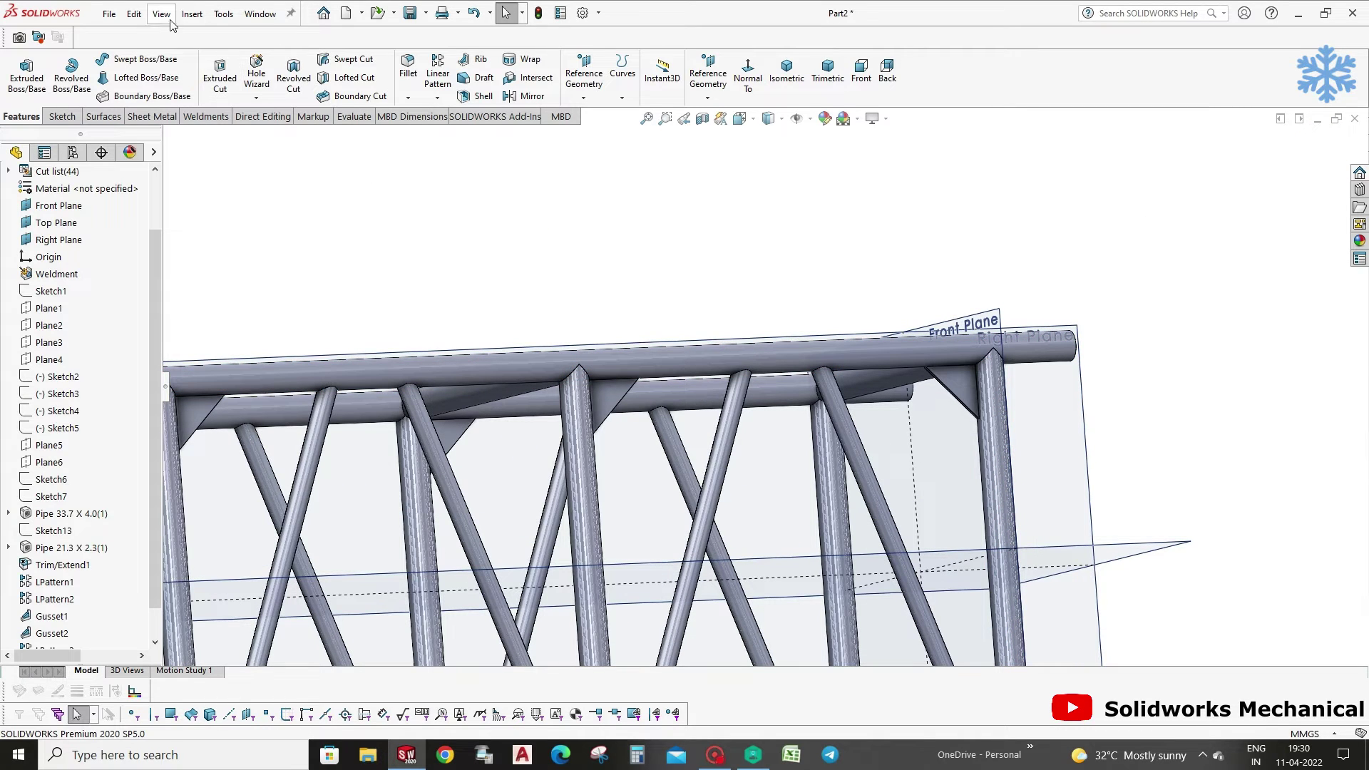
# Add a second 60 × 60 mm gusset at the inner top pipe and vertical pipe corner.
pyautogui.click(192, 13)
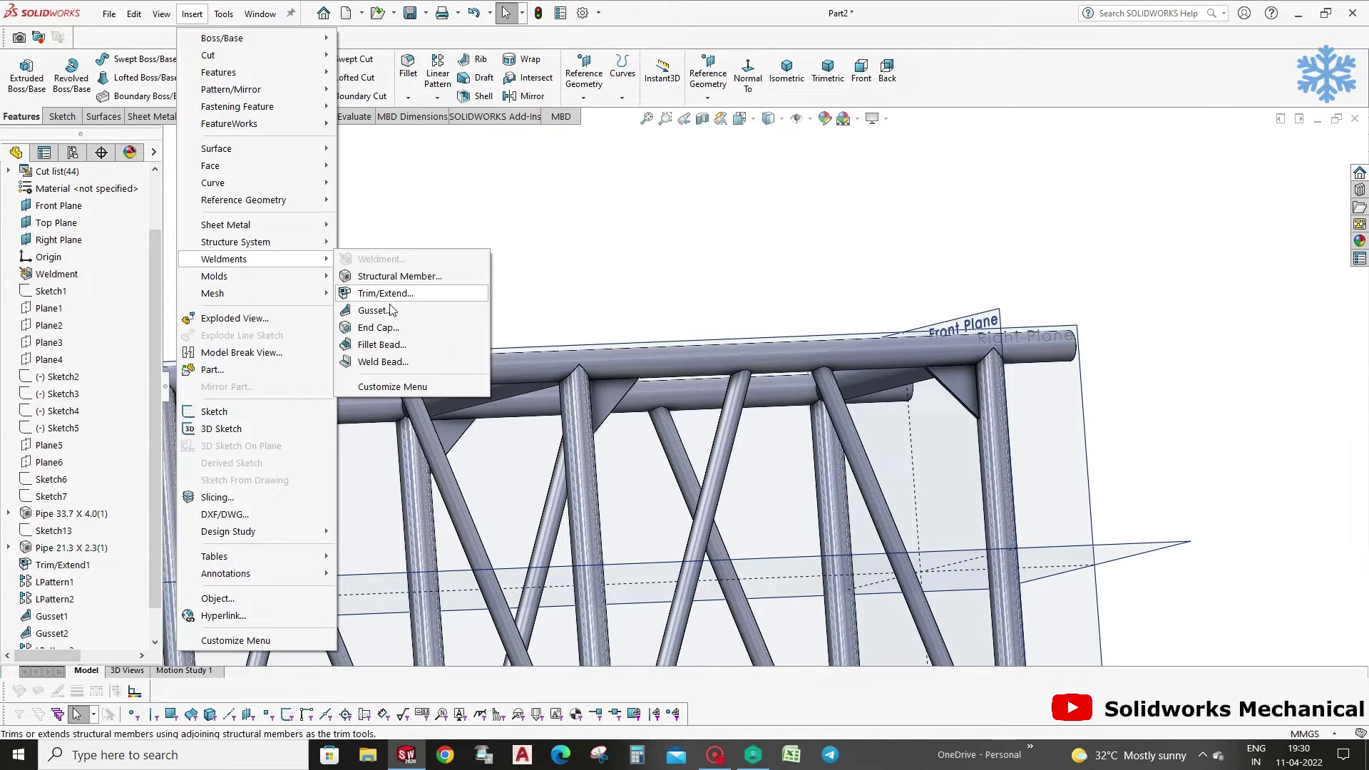
pyautogui.click(372, 310)
pyautogui.moveTo(930, 451); pyautogui.dragTo(853, 334, button='middle')
pyautogui.click(815, 282)
pyautogui.moveTo(814, 282)
pyautogui.mouseDown(button='middle')
pyautogui.moveTo(853, 369)
pyautogui.moveTo(809, 467)
pyautogui.mouseUp(button='middle')
pyautogui.click(809, 467)
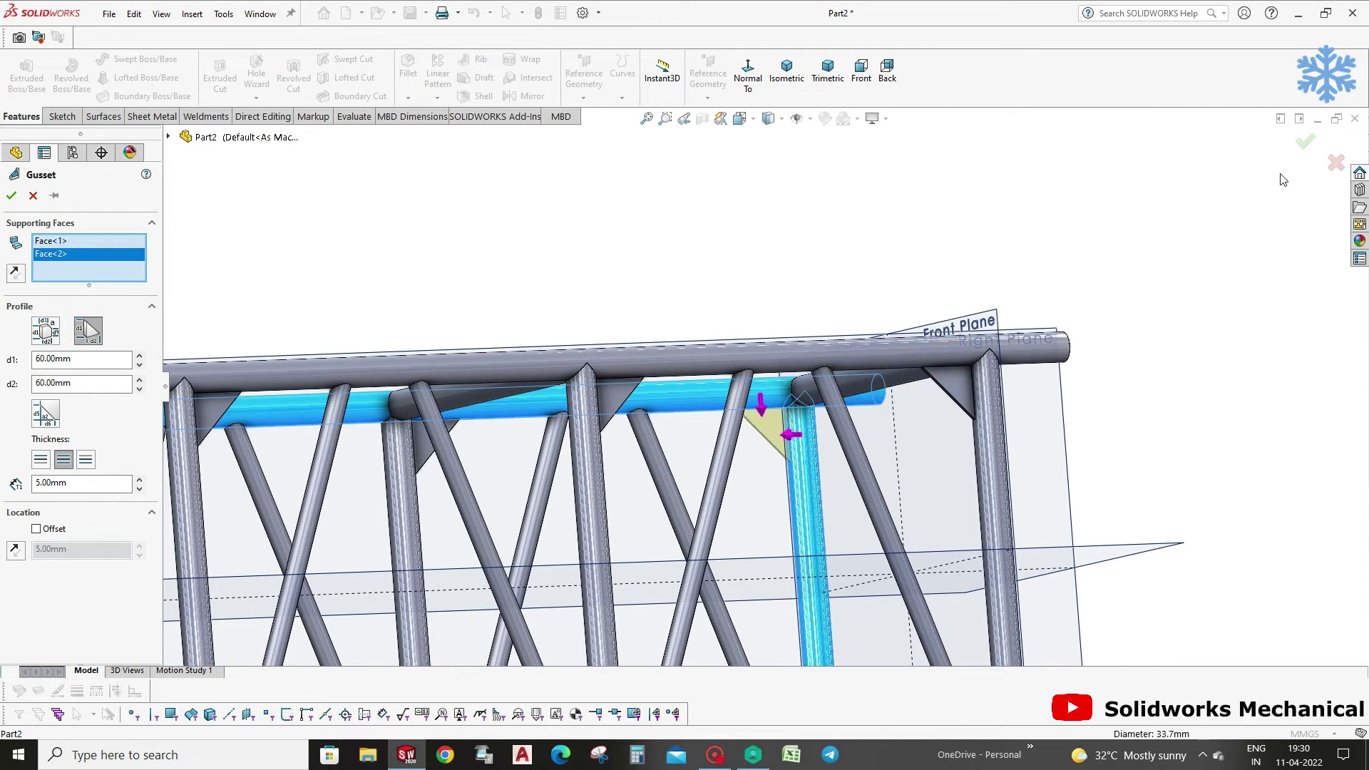
pyautogui.click(1305, 149)
pyautogui.moveTo(810, 479); pyautogui.dragTo(850, 519, button='middle')
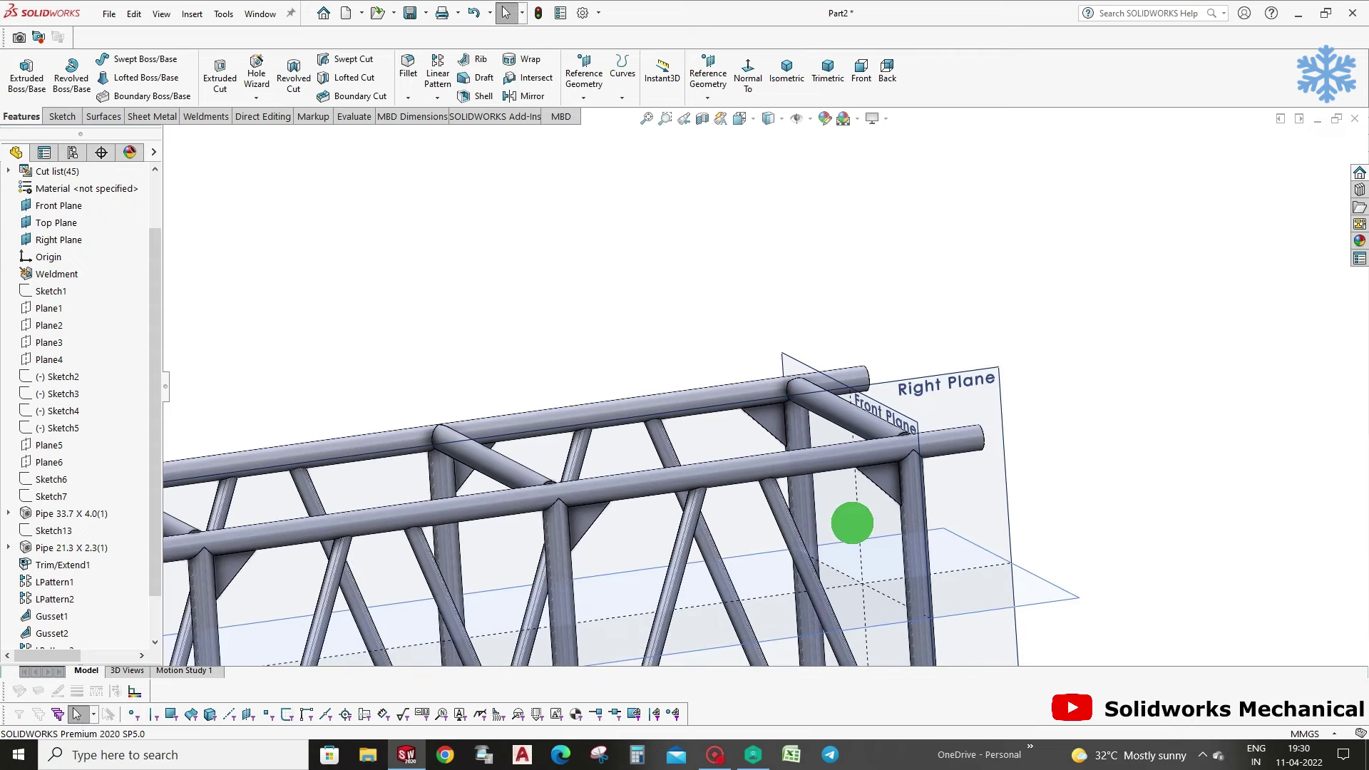
pyautogui.scroll(5, 925, 367)
pyautogui.scroll(-4, 925, 367)
pyautogui.scroll(-2, 980, 307)
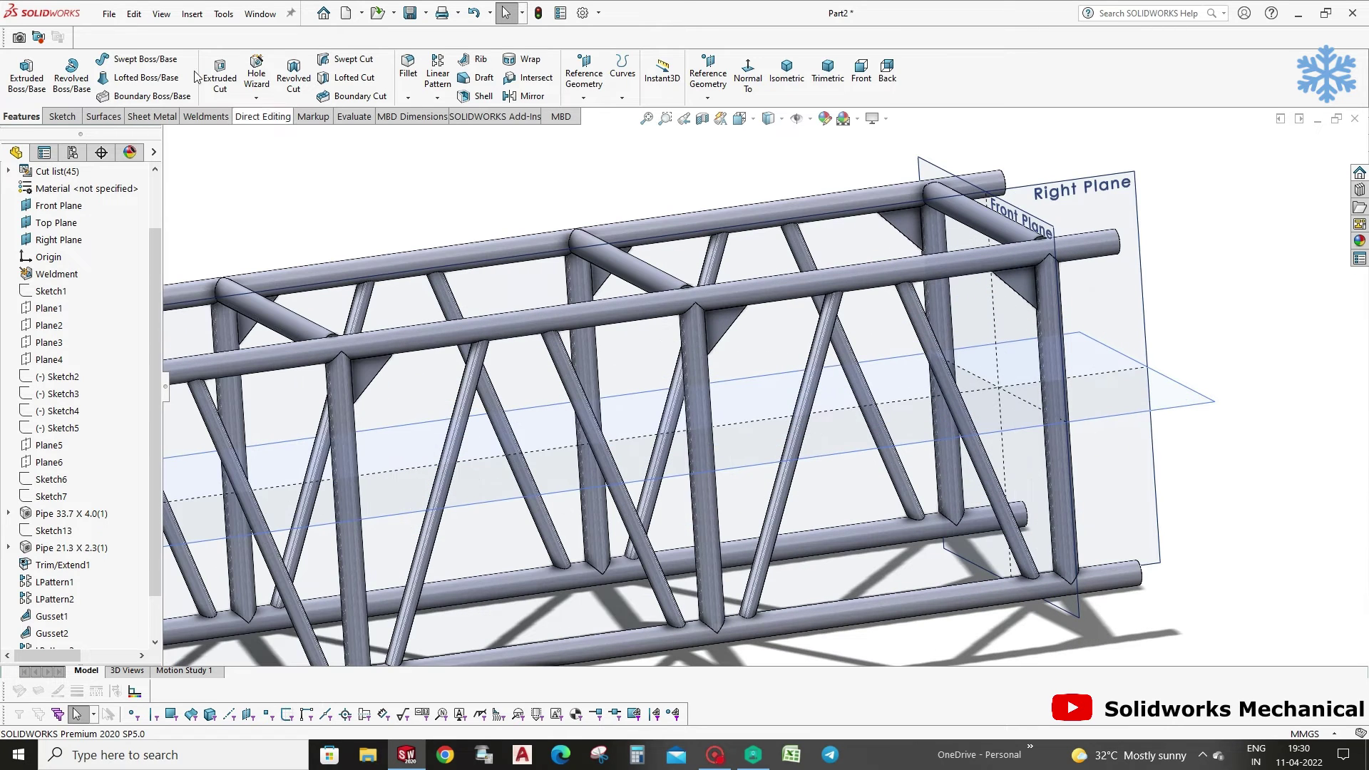
# Attempt another gusset, which fails and is abandoned.
pyautogui.click(192, 21)
pyautogui.moveTo(224, 259)
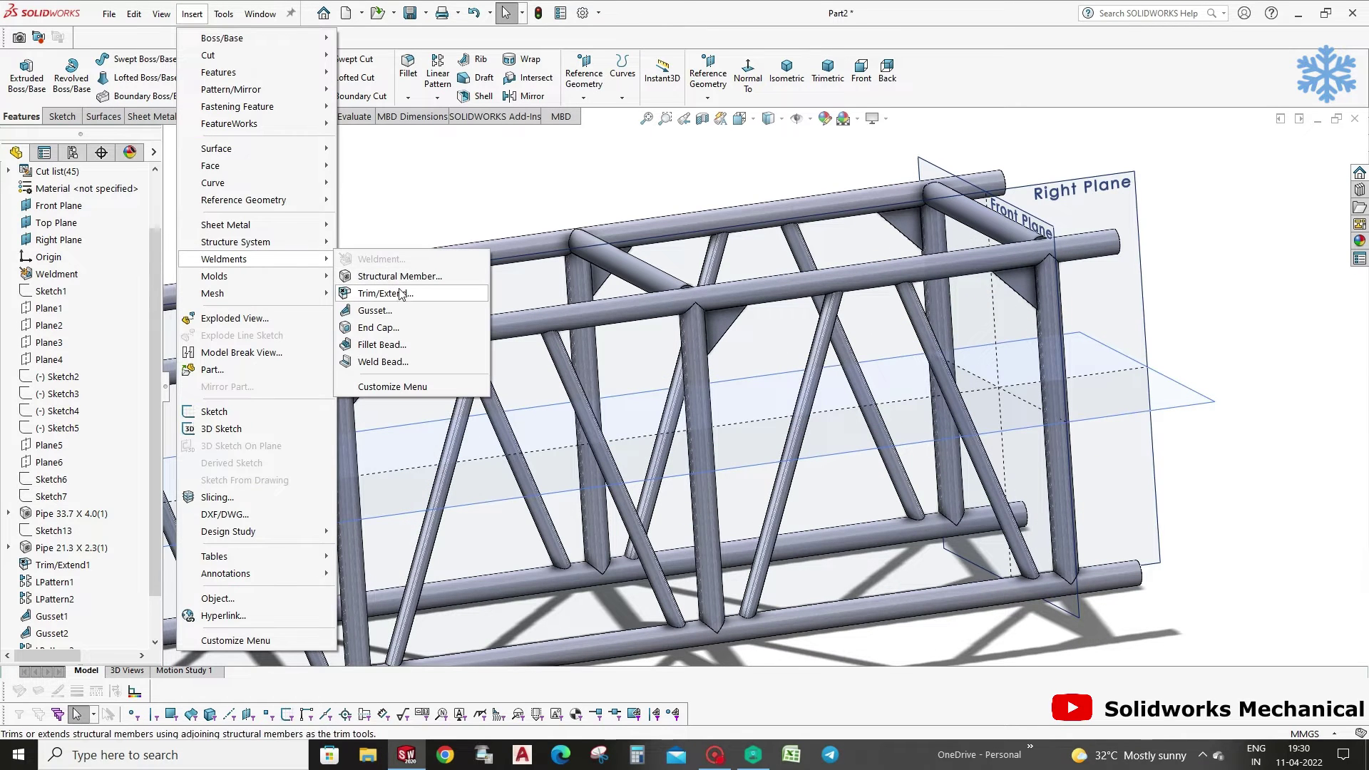
pyautogui.click(403, 312)
pyautogui.click(12, 196)
# Linear-pattern Gusset3 and Gusset4 bodies along the Front Plane, 500 mm, 4 instances.
pyautogui.click(438, 77)
pyautogui.click(983, 205)
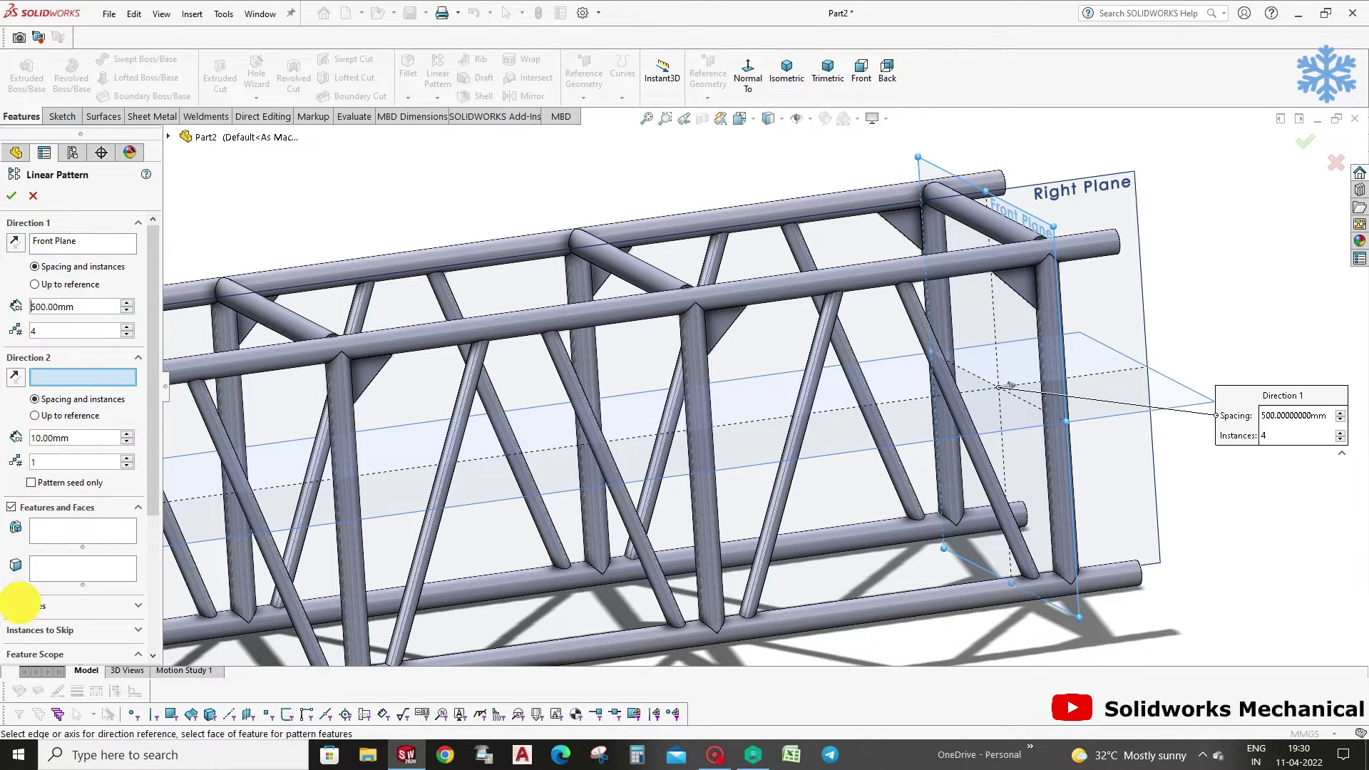
pyautogui.click(19, 604)
pyautogui.click(1015, 282)
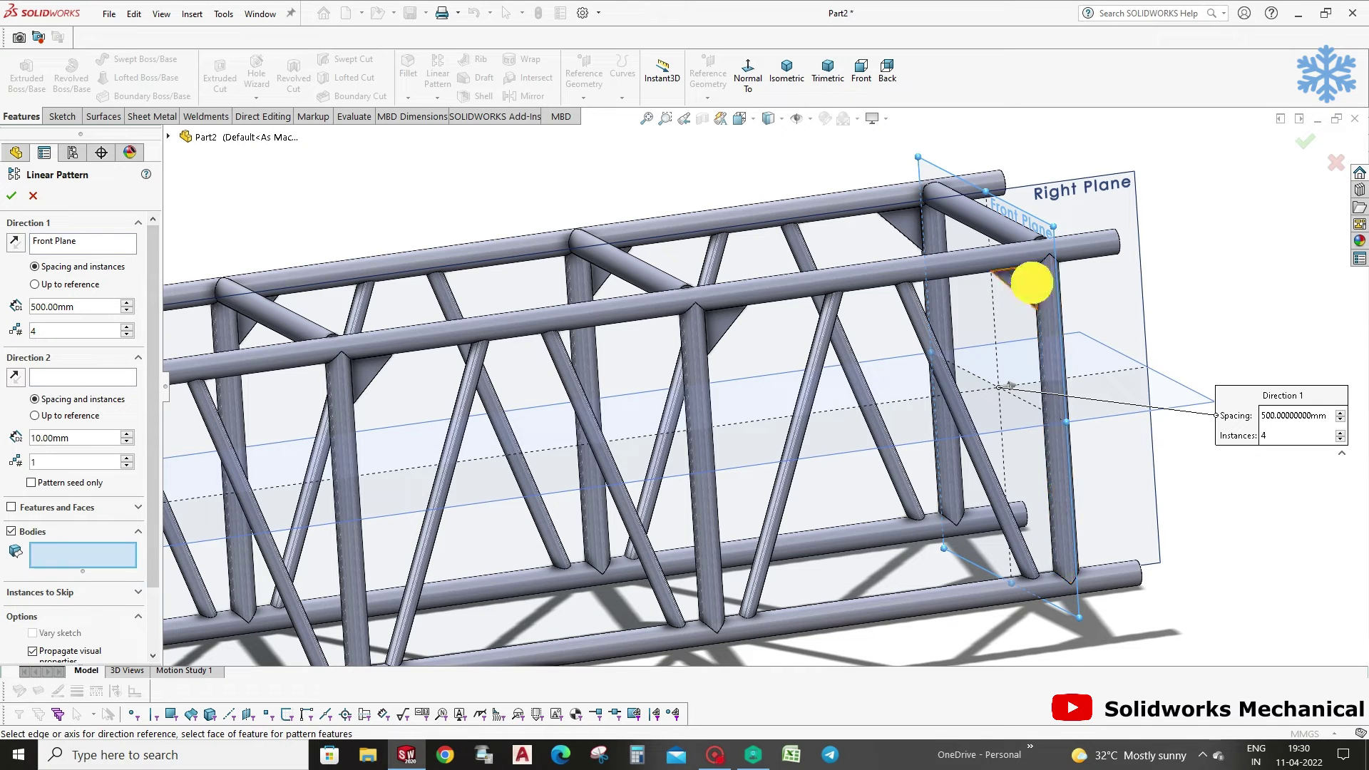
pyautogui.click(899, 227)
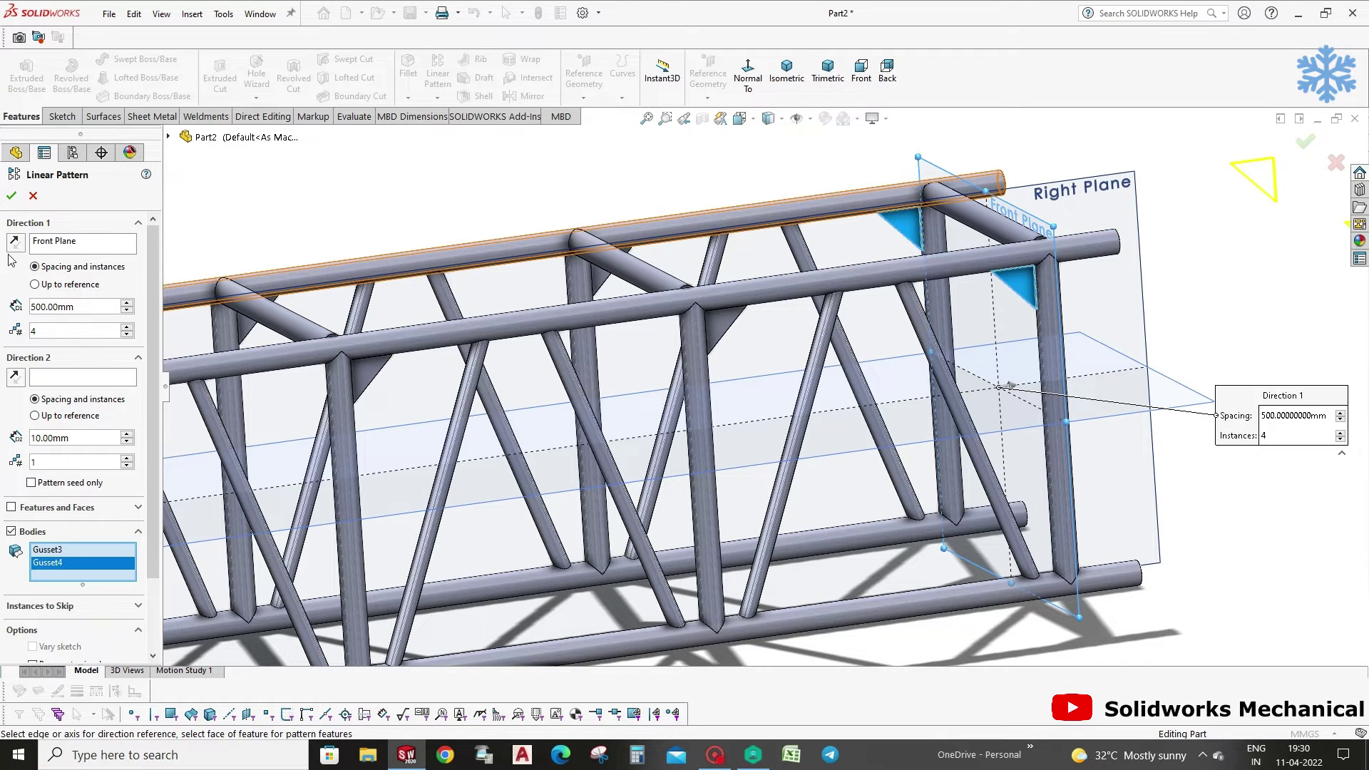
pyautogui.middleClick(540, 222)
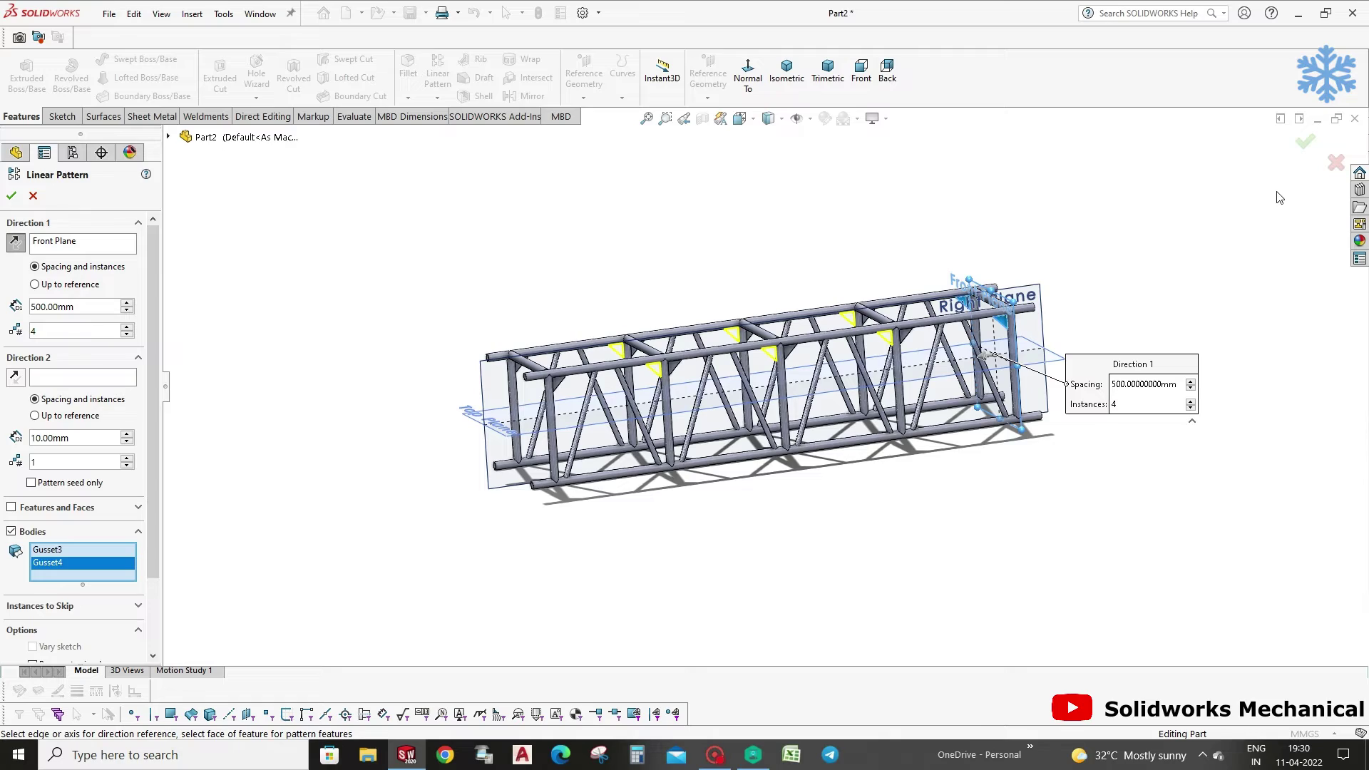
pyautogui.rightClick(1141, 238)
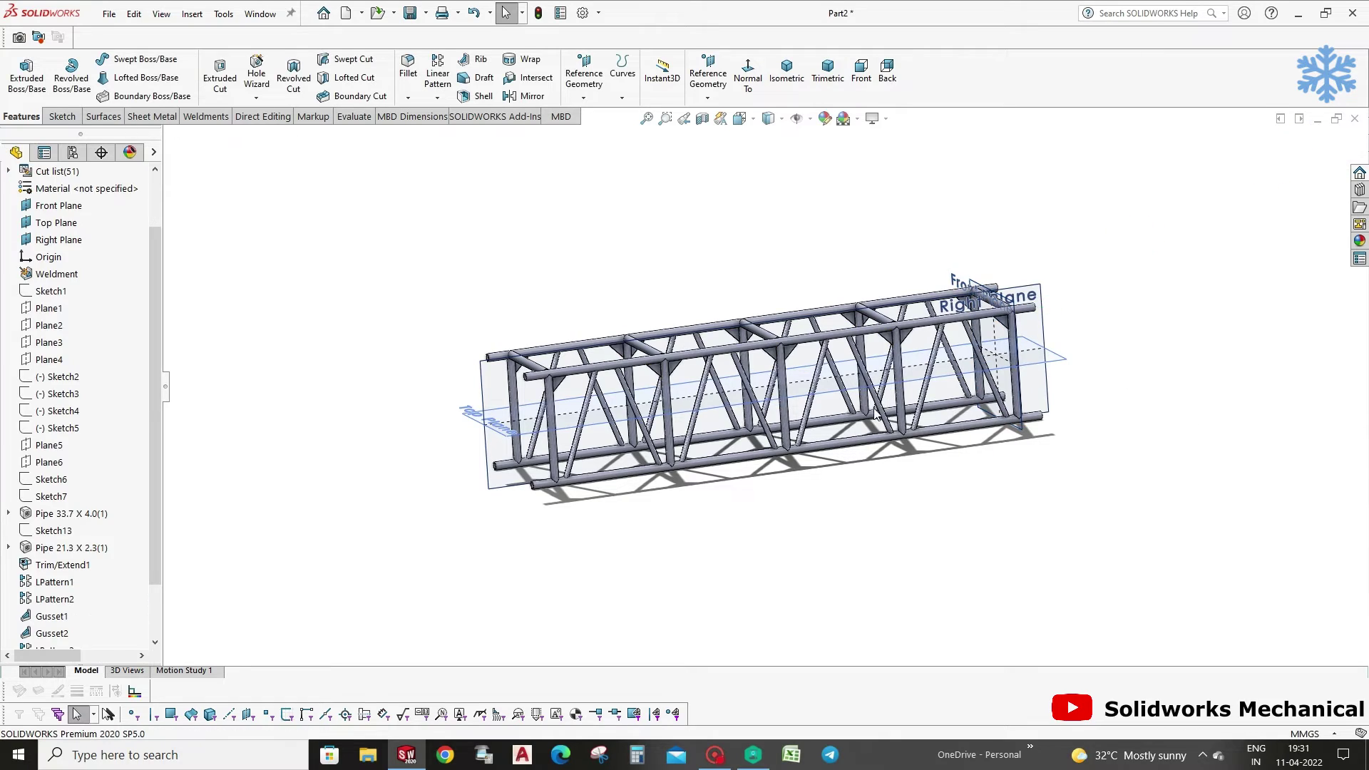
pyautogui.middleClick(705, 369)
pyautogui.moveTo(704, 368)
pyautogui.mouseDown(button='middle')
pyautogui.moveTo(514, 506)
pyautogui.moveTo(526, 531)
pyautogui.moveTo(584, 492)
pyautogui.moveTo(621, 383)
pyautogui.moveTo(703, 407)
pyautogui.moveTo(725, 473)
pyautogui.mouseUp(button='middle')
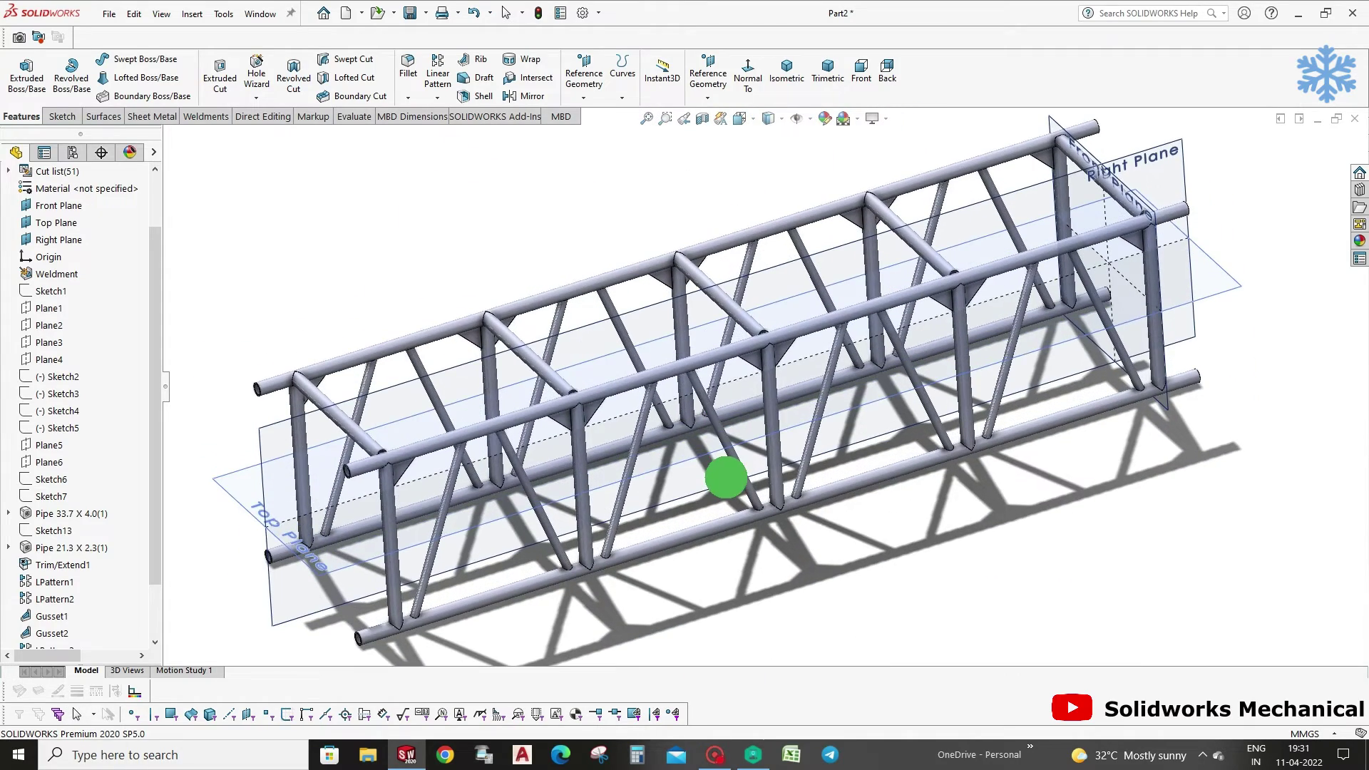
# Create Plane9 offset 225 mm from the Top Plane and open Sketch18 on it.
pyautogui.click(223, 486)
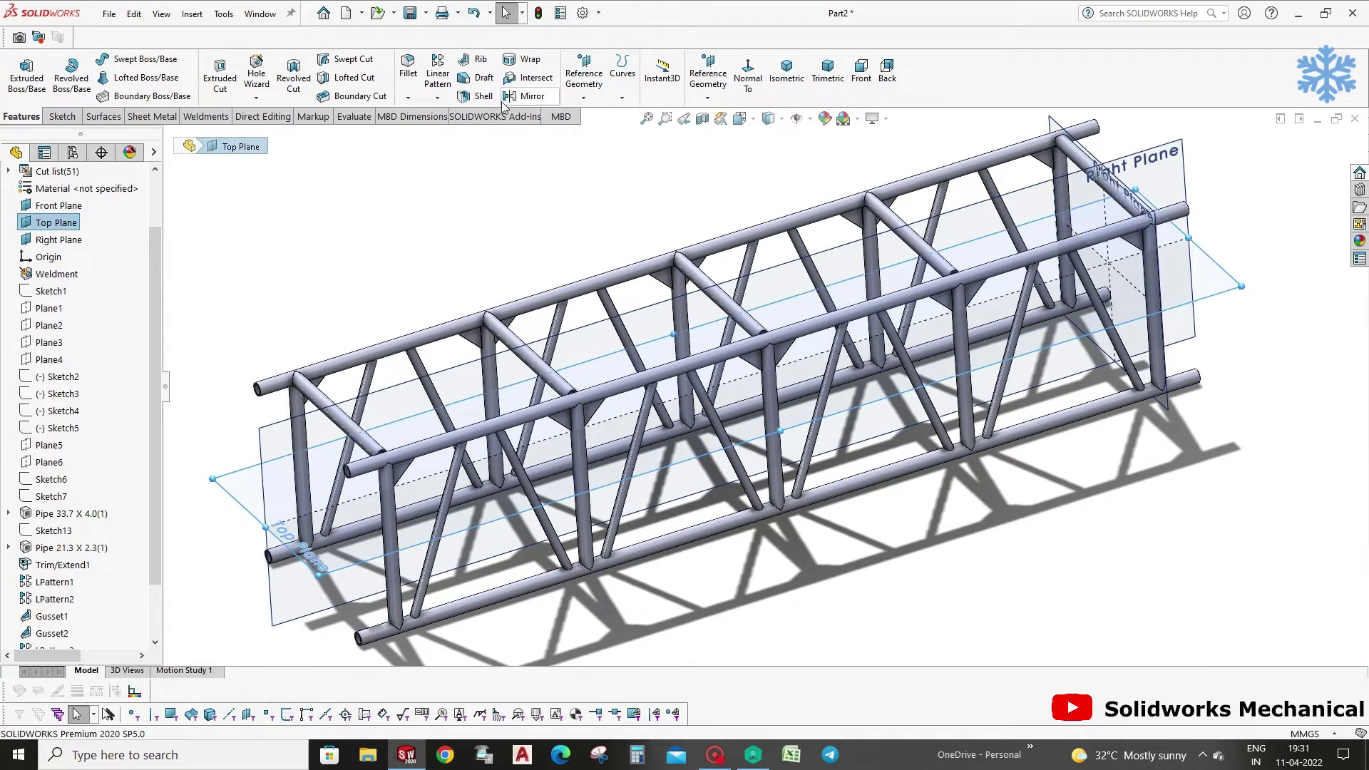
pyautogui.click(583, 77)
pyautogui.click(592, 114)
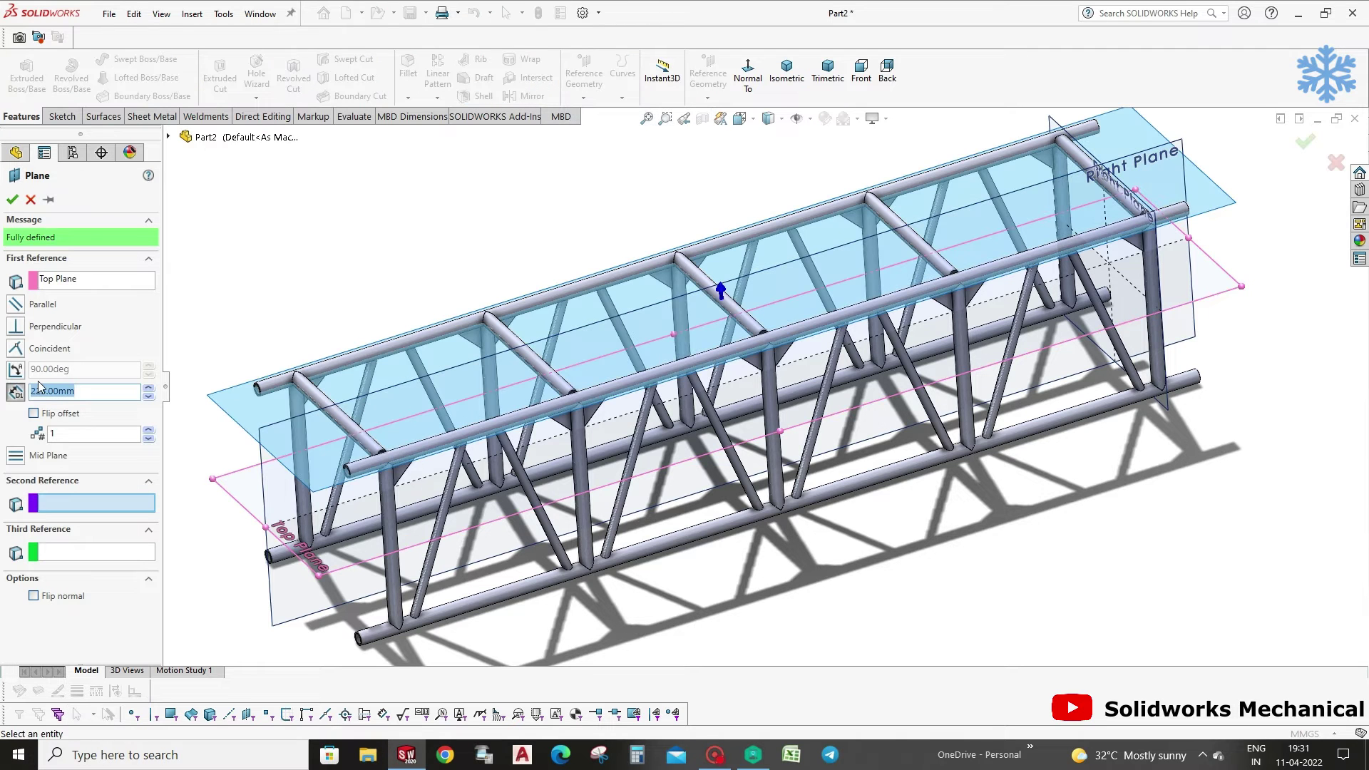
pyautogui.click(12, 199)
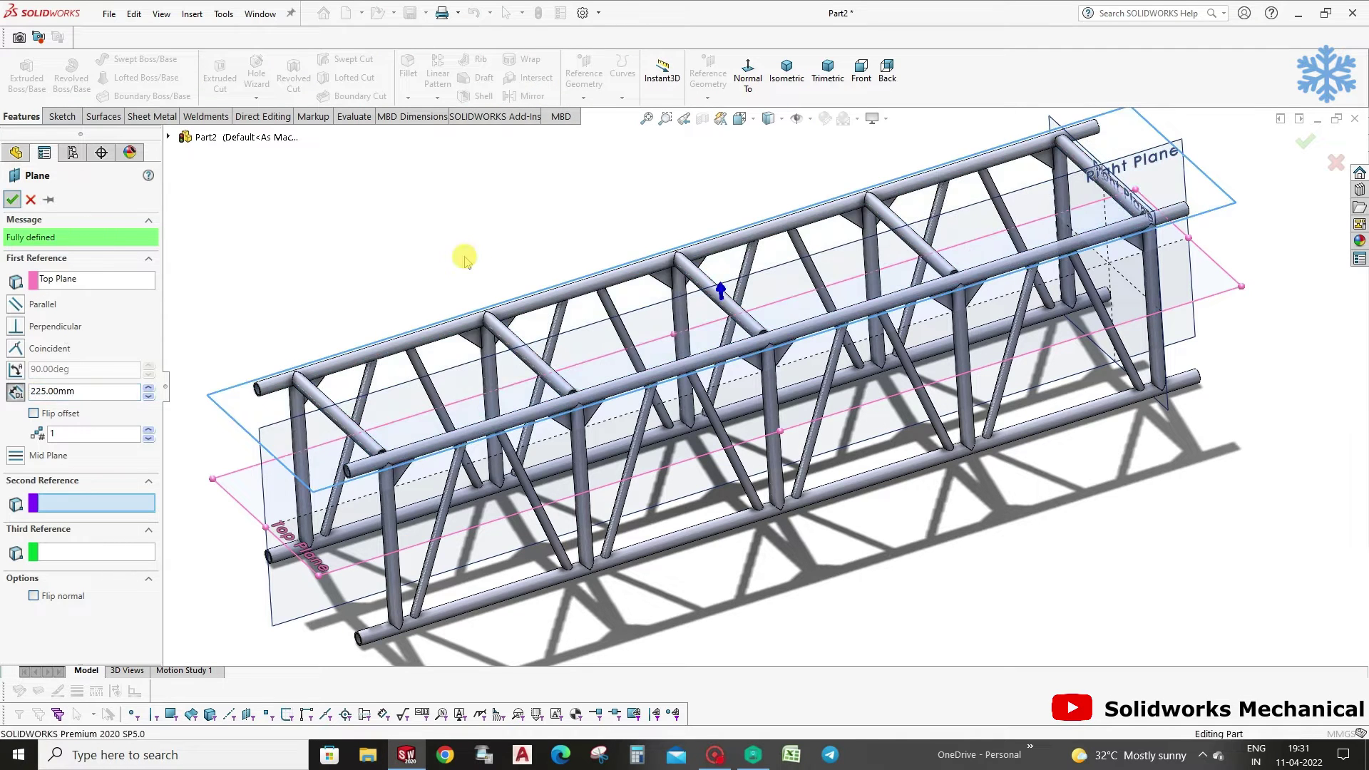
pyautogui.click(260, 442)
pyautogui.click(333, 408)
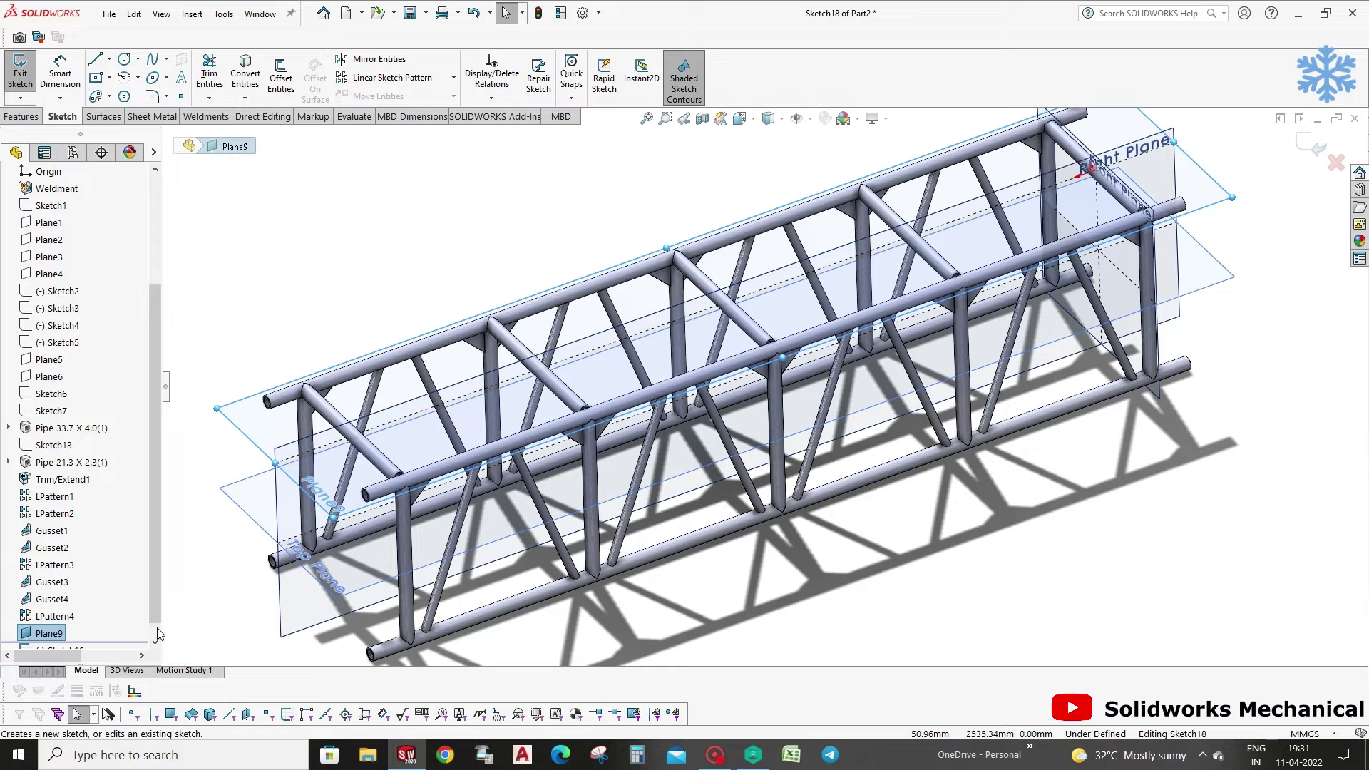
# Close Sketch18 and start a new sketch on Plane9, viewed normal to it.
pyautogui.click(1305, 146)
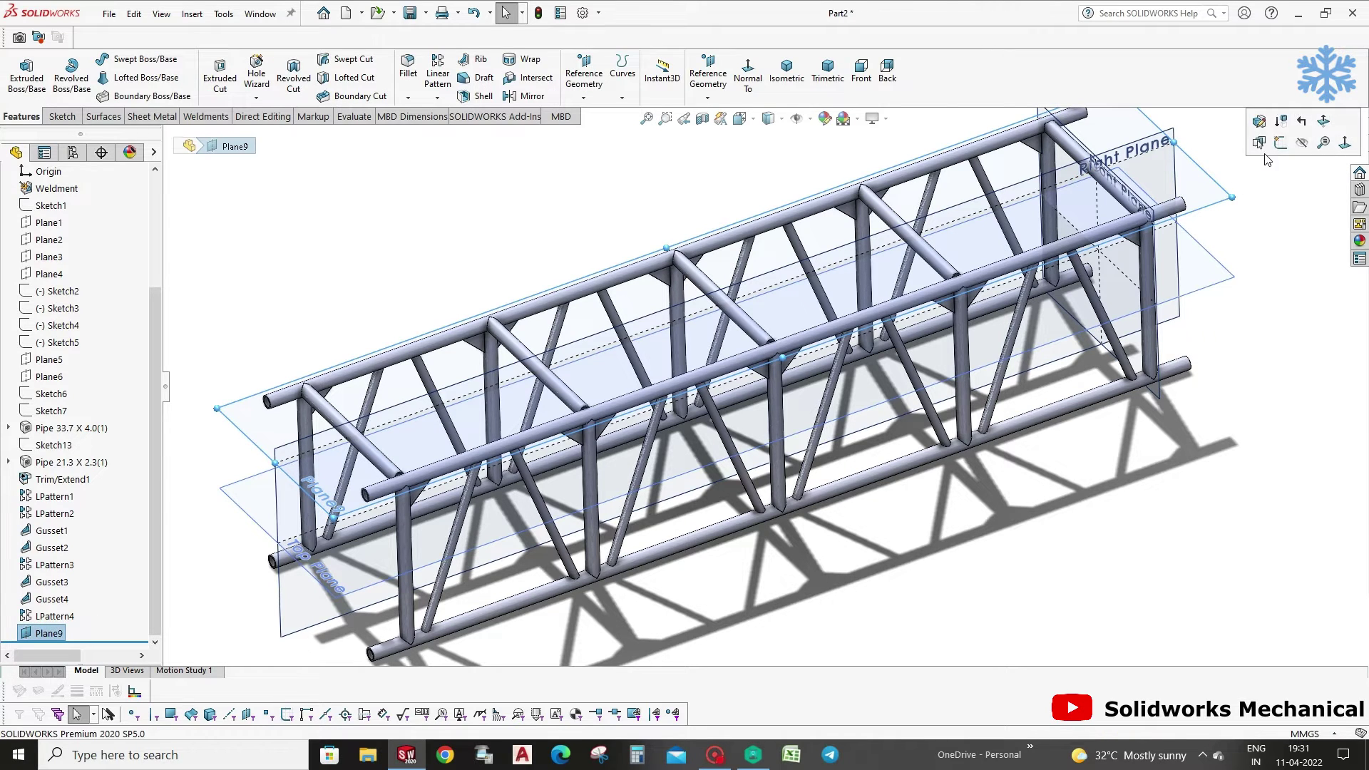
pyautogui.click(1283, 135)
pyautogui.click(21, 116)
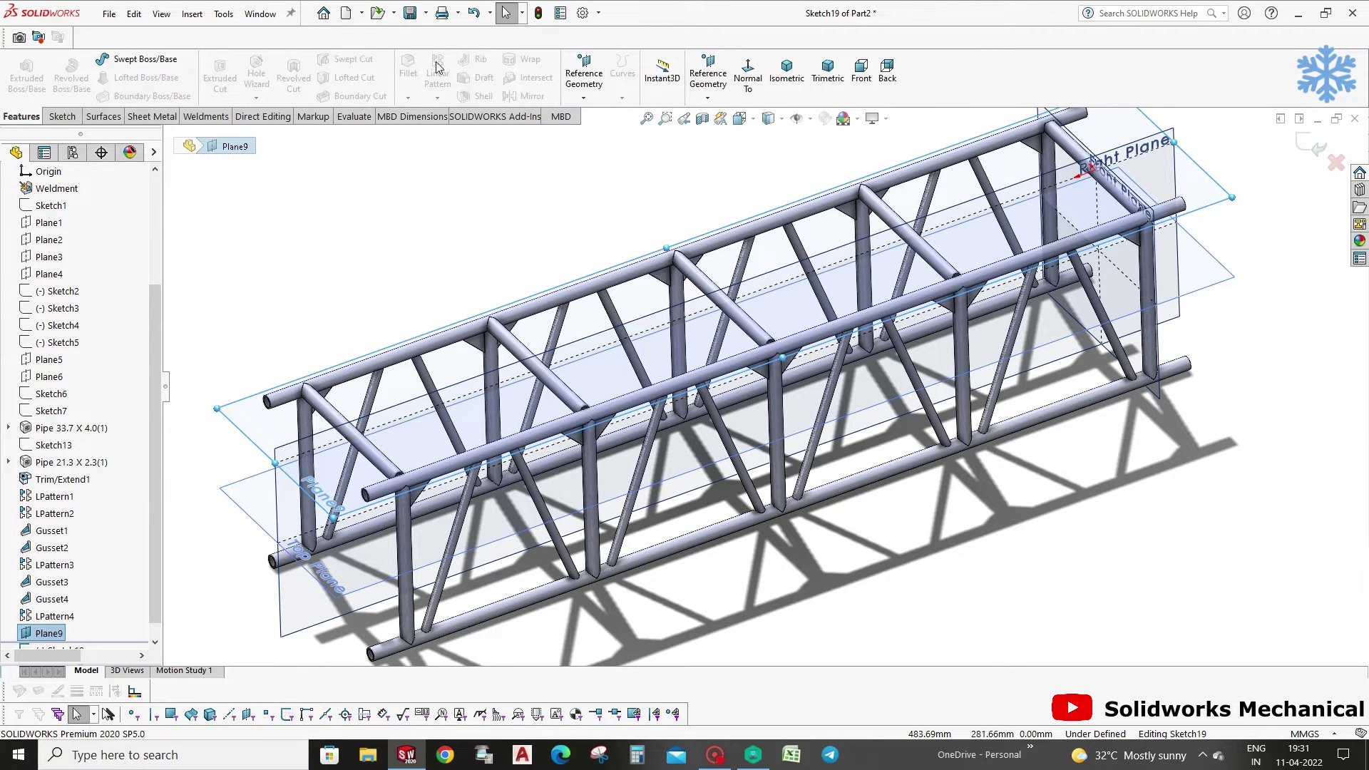
pyautogui.click(747, 75)
pyautogui.scroll(-3, 833, 214)
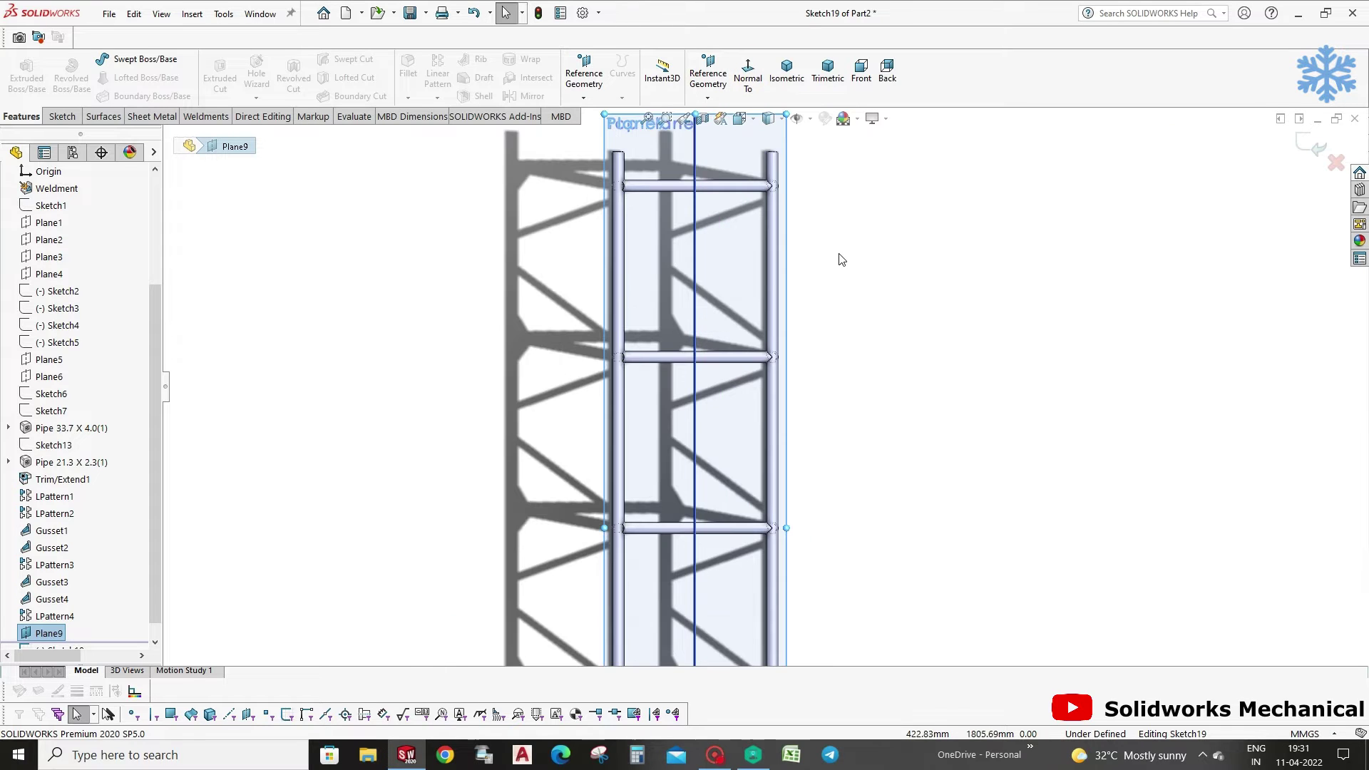
pyautogui.scroll(-3, 891, 311)
# Draw a horizontal line about 413.17 mm long from the left chord pipe to the right one.
pyautogui.press('l')
pyautogui.scroll(2, 566, 305)
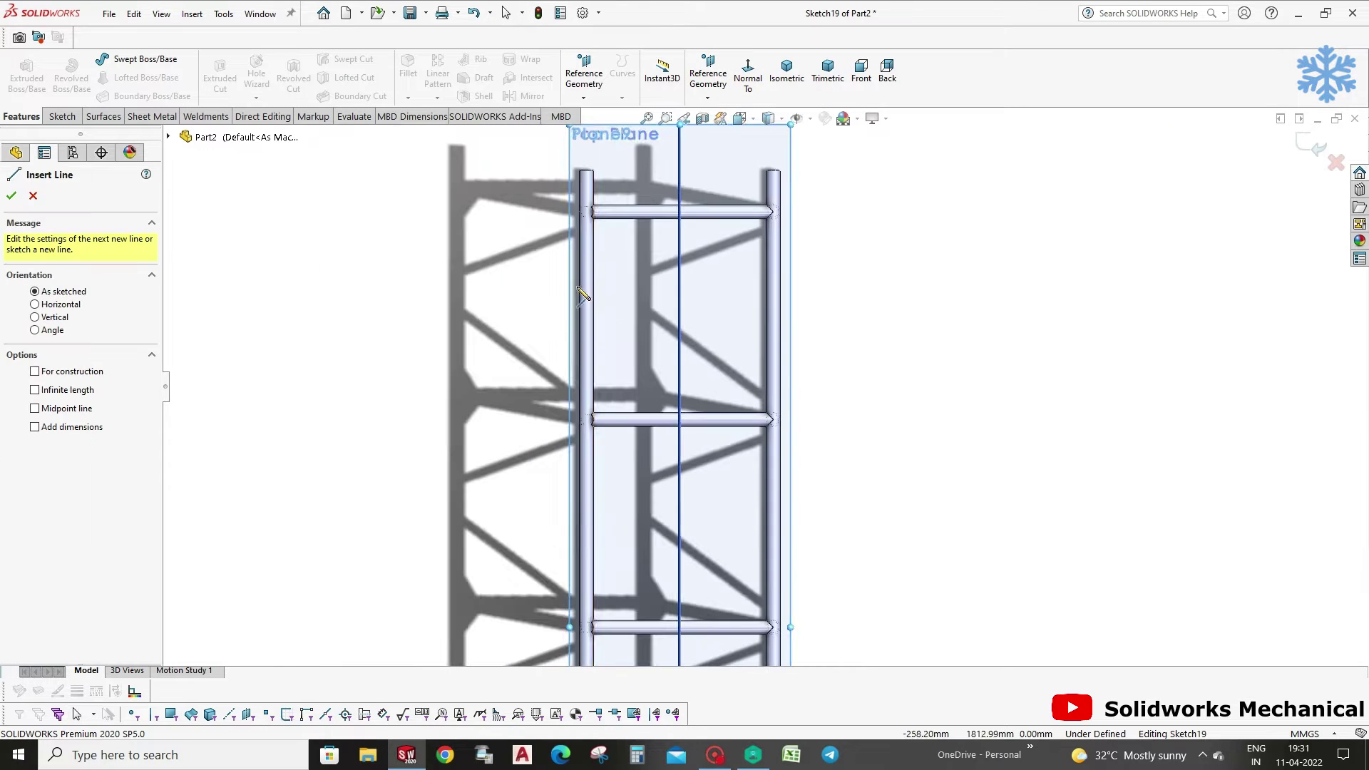
pyautogui.click(593, 301)
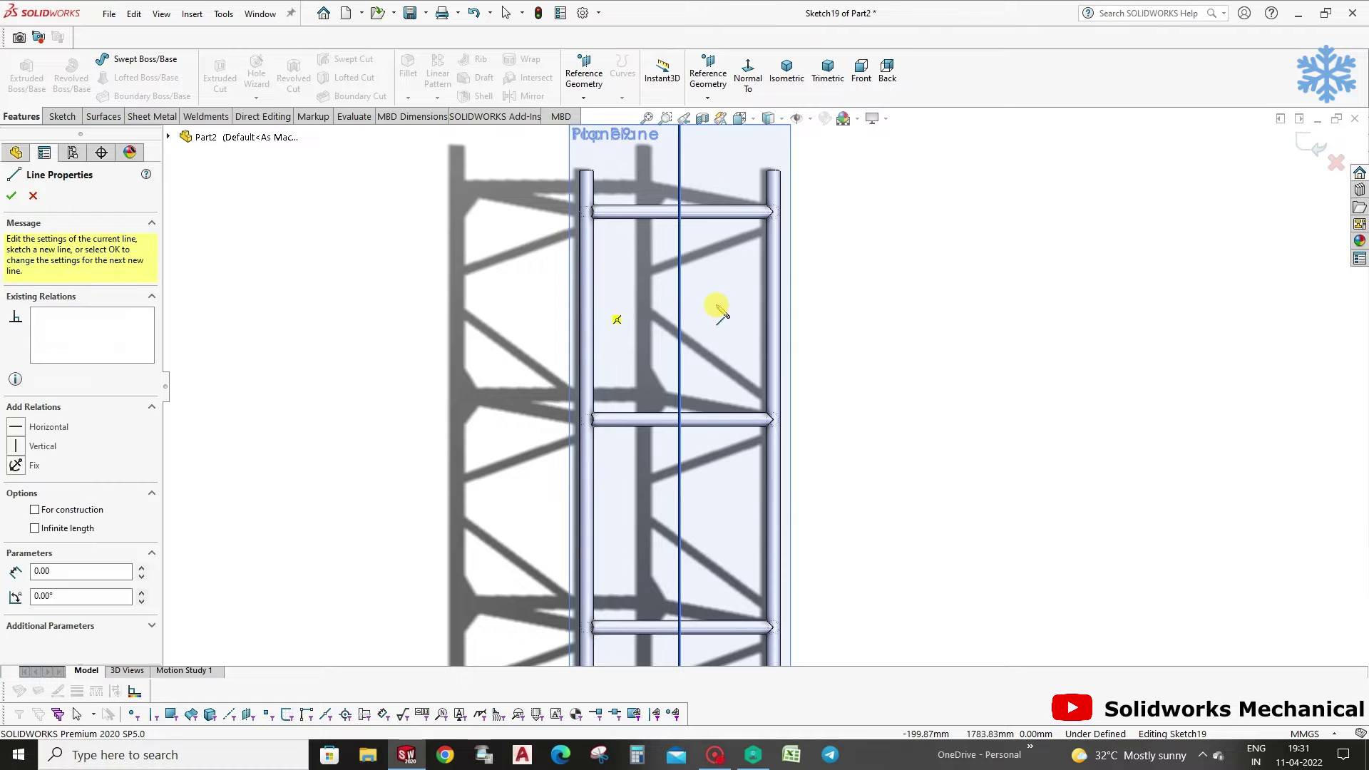
pyautogui.click(767, 302)
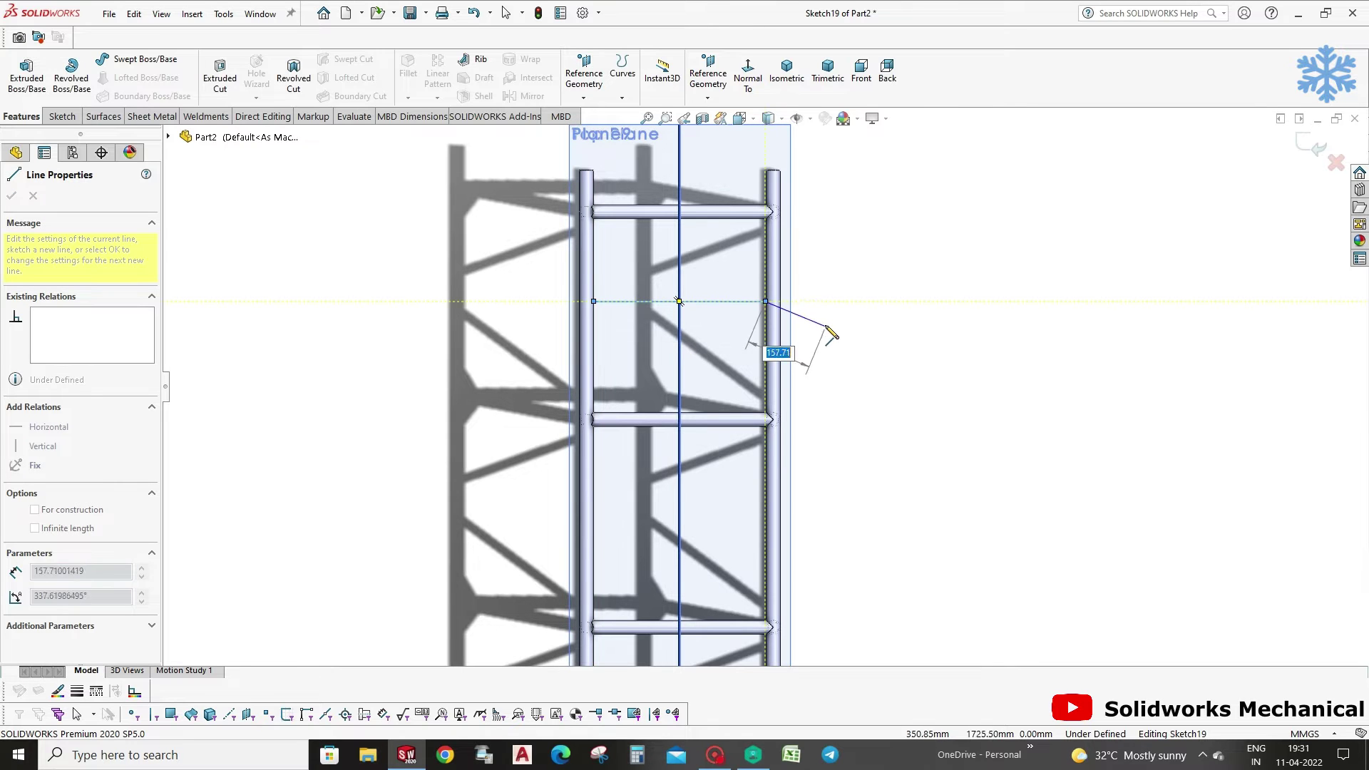
pyautogui.press('Escape')
pyautogui.moveTo(819, 319); pyautogui.dragTo(764, 322, button='middle')
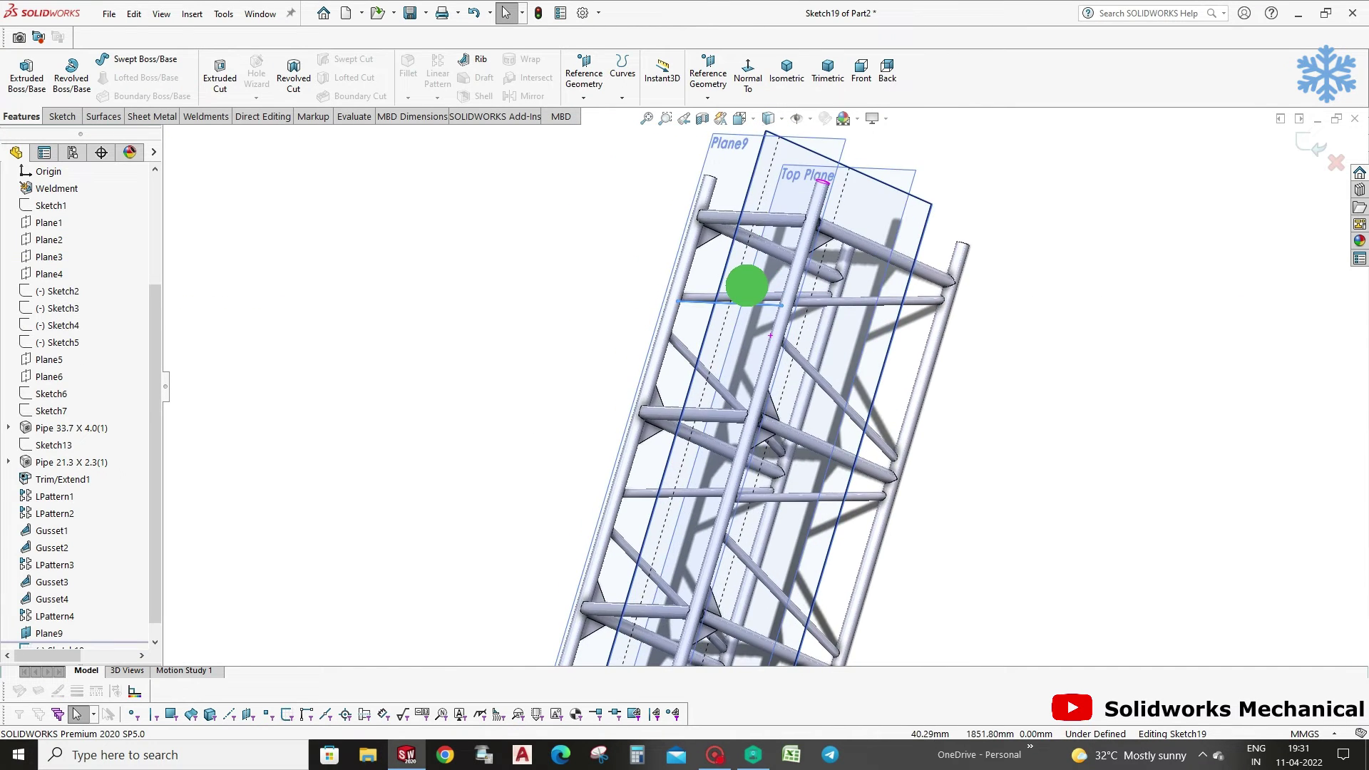
pyautogui.scroll(-2, 764, 322)
pyautogui.scroll(-2, 764, 323)
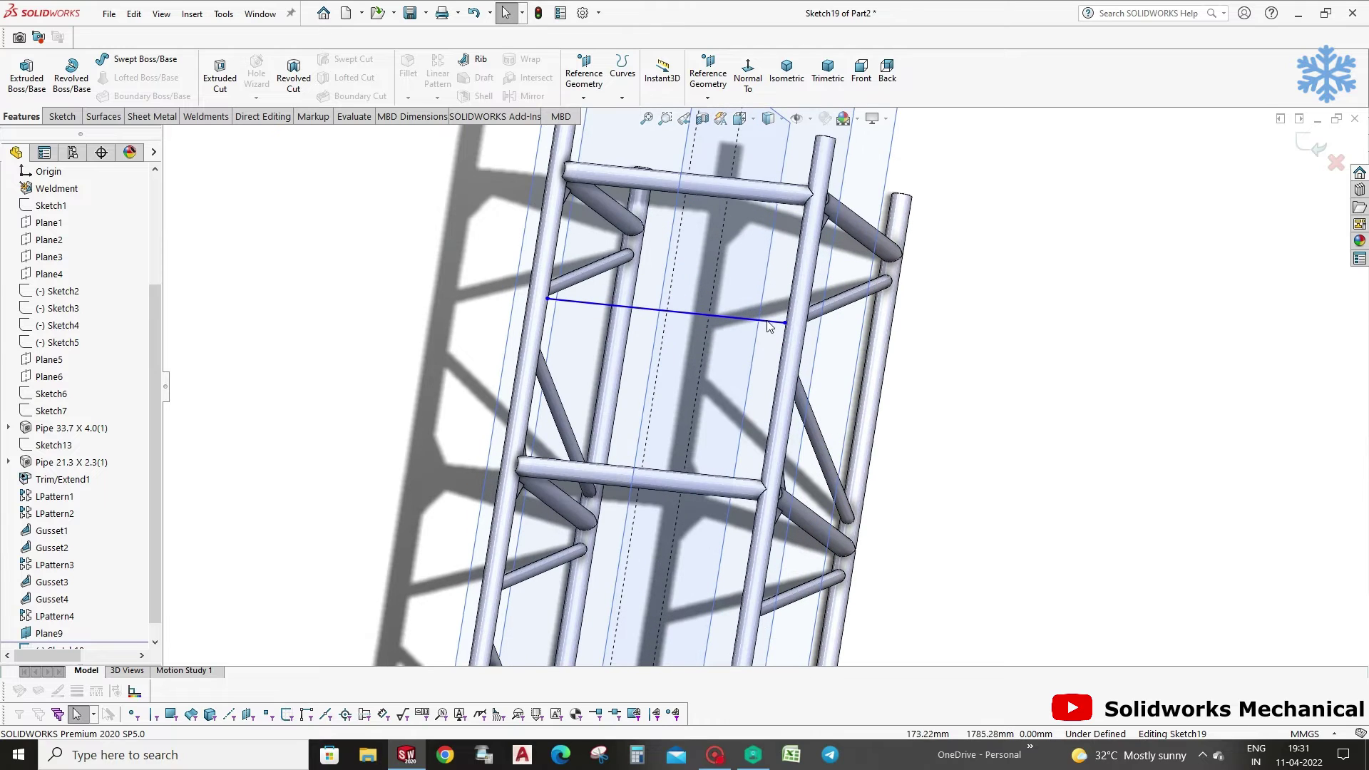
pyautogui.click(762, 343)
pyautogui.click(741, 71)
pyautogui.moveTo(950, 372); pyautogui.dragTo(950, 335, button='right')
pyautogui.scroll(-3, 767, 285)
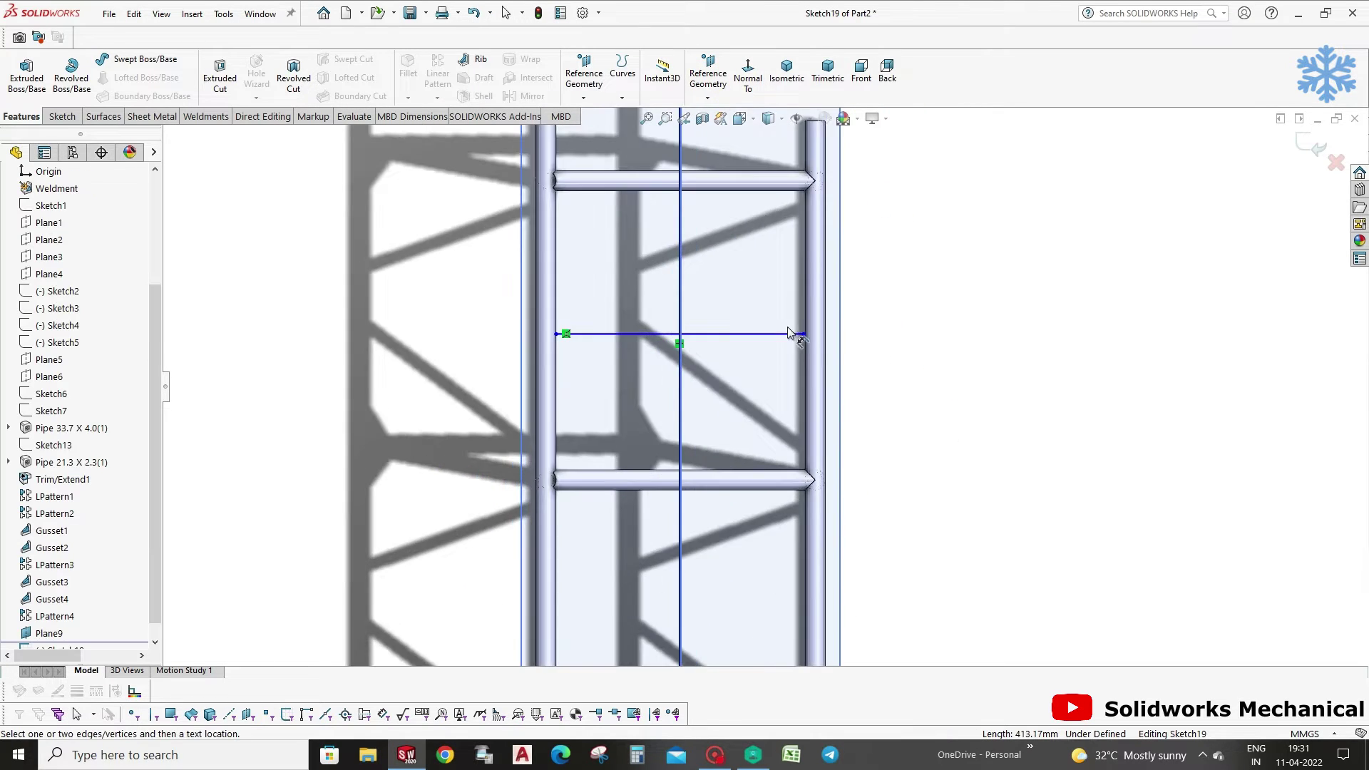
# Dimension the cross line from the truss's bottom end edge at 1700 mm.
pyautogui.click(802, 333)
pyautogui.scroll(-2, 820, 202)
pyautogui.click(815, 191)
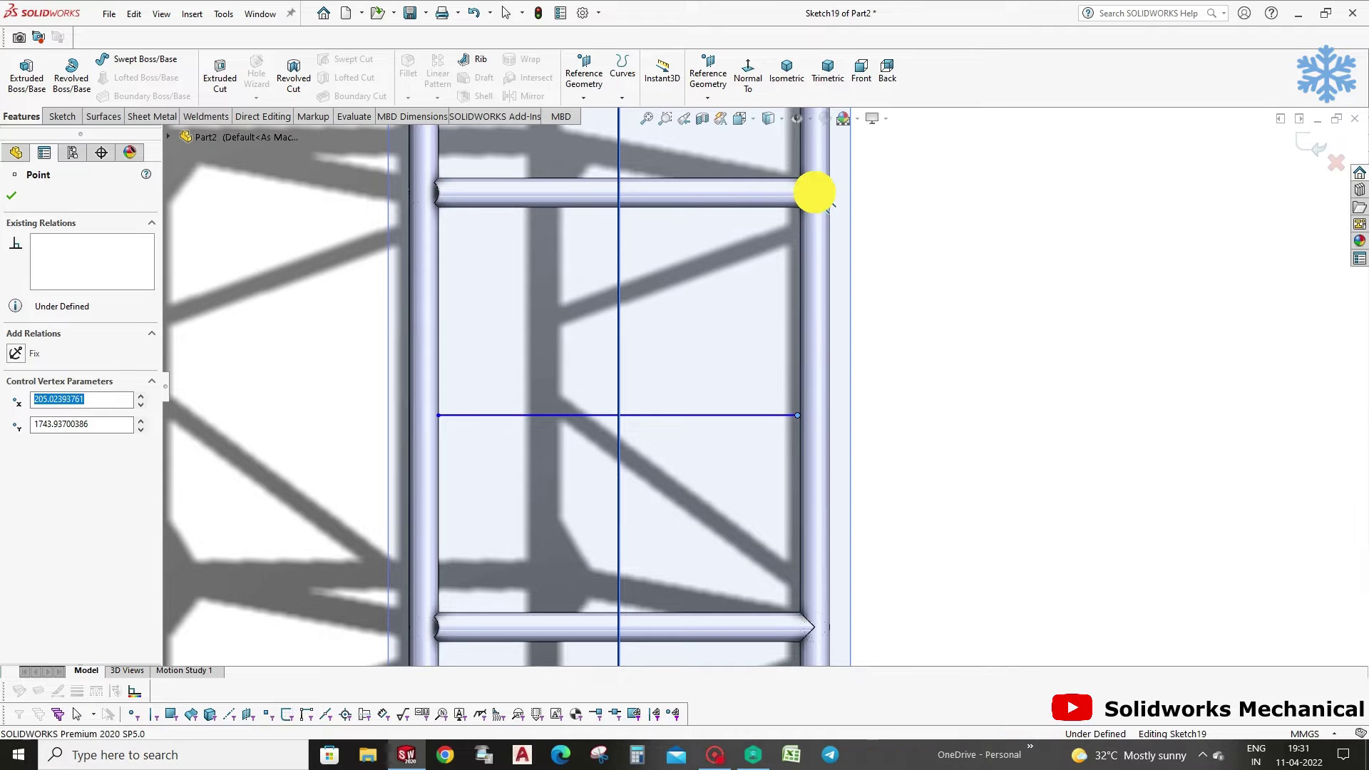
pyautogui.scroll(5, 760, 328)
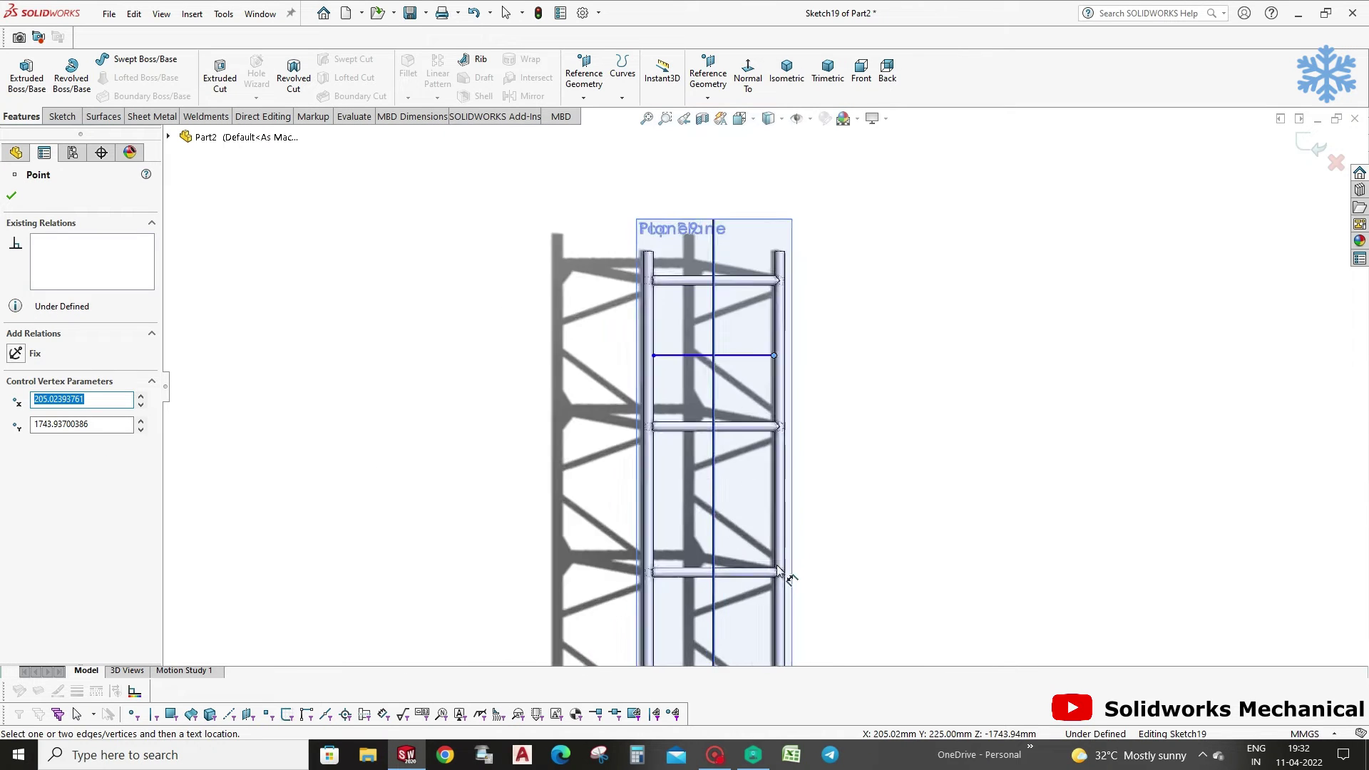
pyautogui.scroll(-3, 761, 574)
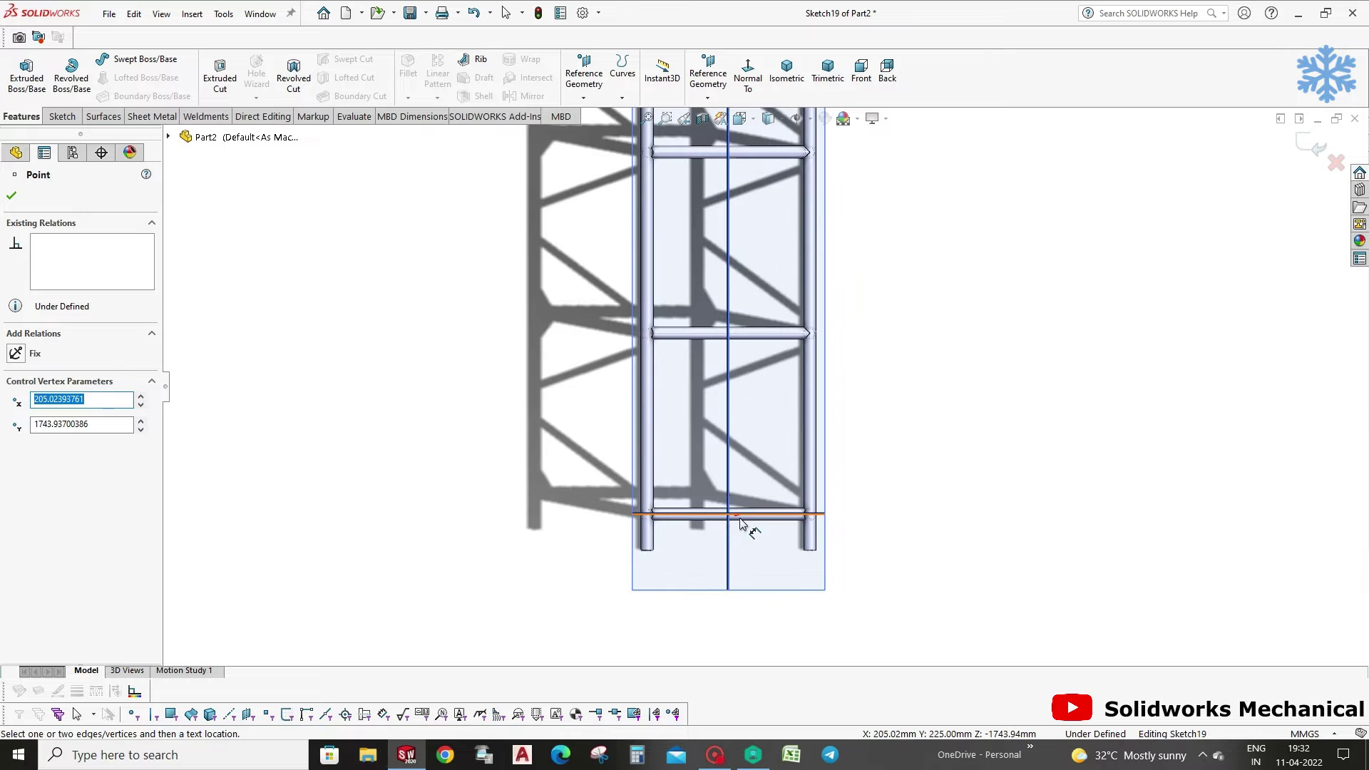
pyautogui.click(740, 524)
pyautogui.scroll(2, 960, 400)
pyautogui.scroll(2, 811, 239)
pyautogui.scroll(-5, 798, 218)
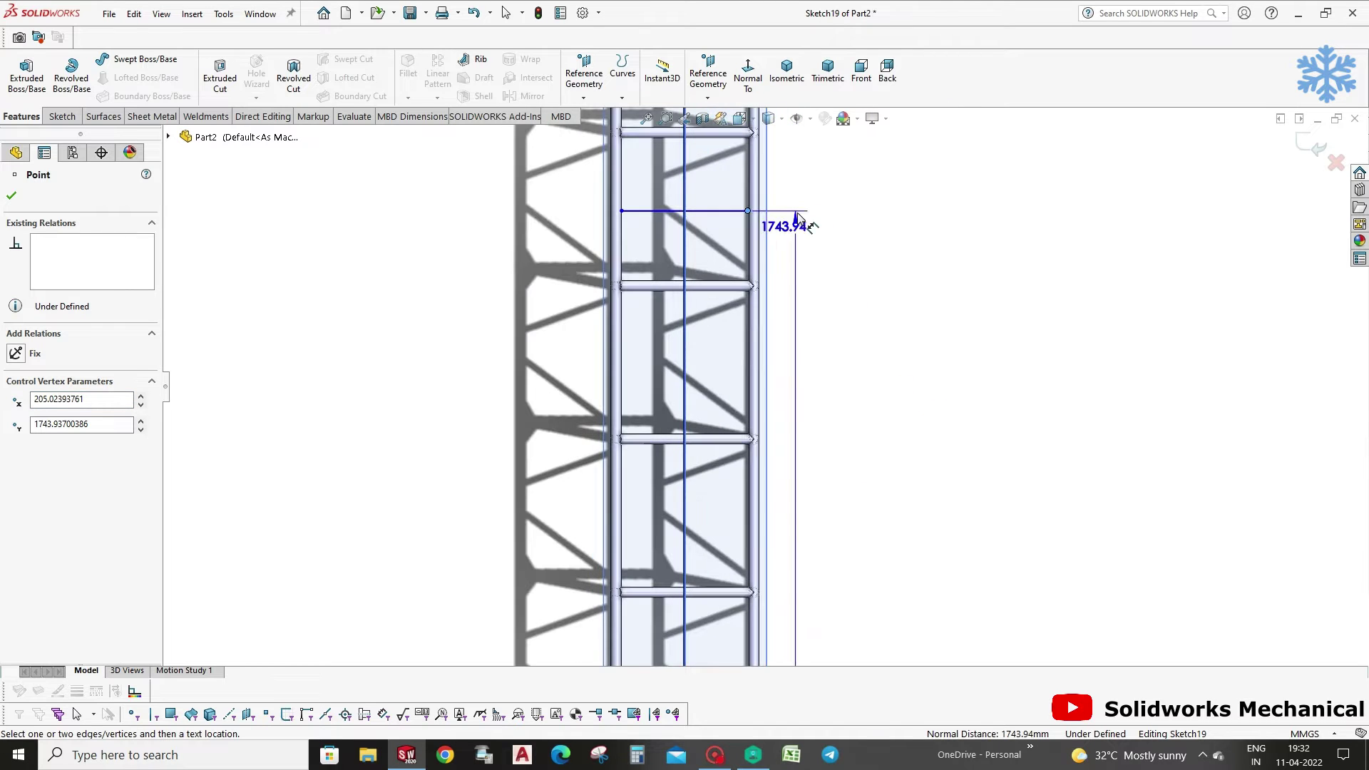
pyautogui.click(805, 320)
pyautogui.write('17')
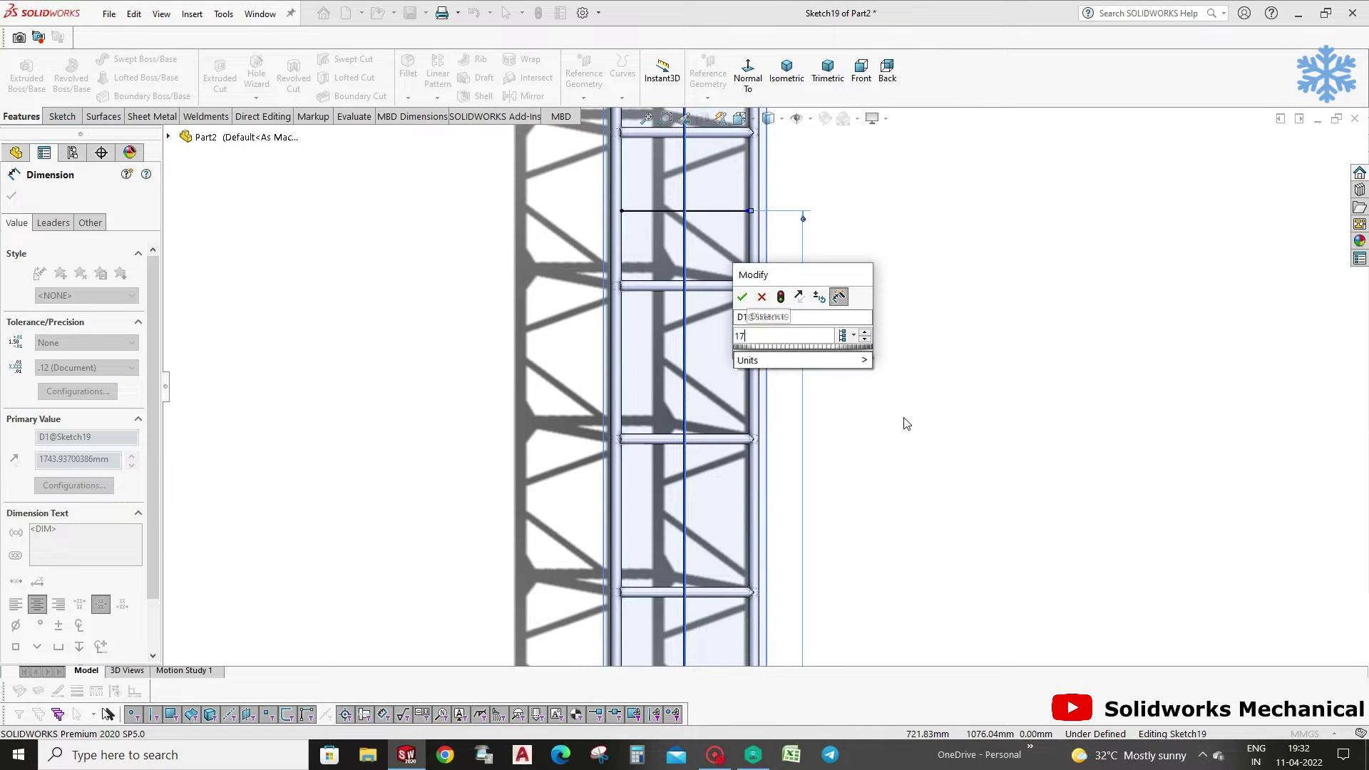
pyautogui.press('Return')
# Change that distance dimension from 1700 to 1750 mm.
pyautogui.scroll(1, 809, 342)
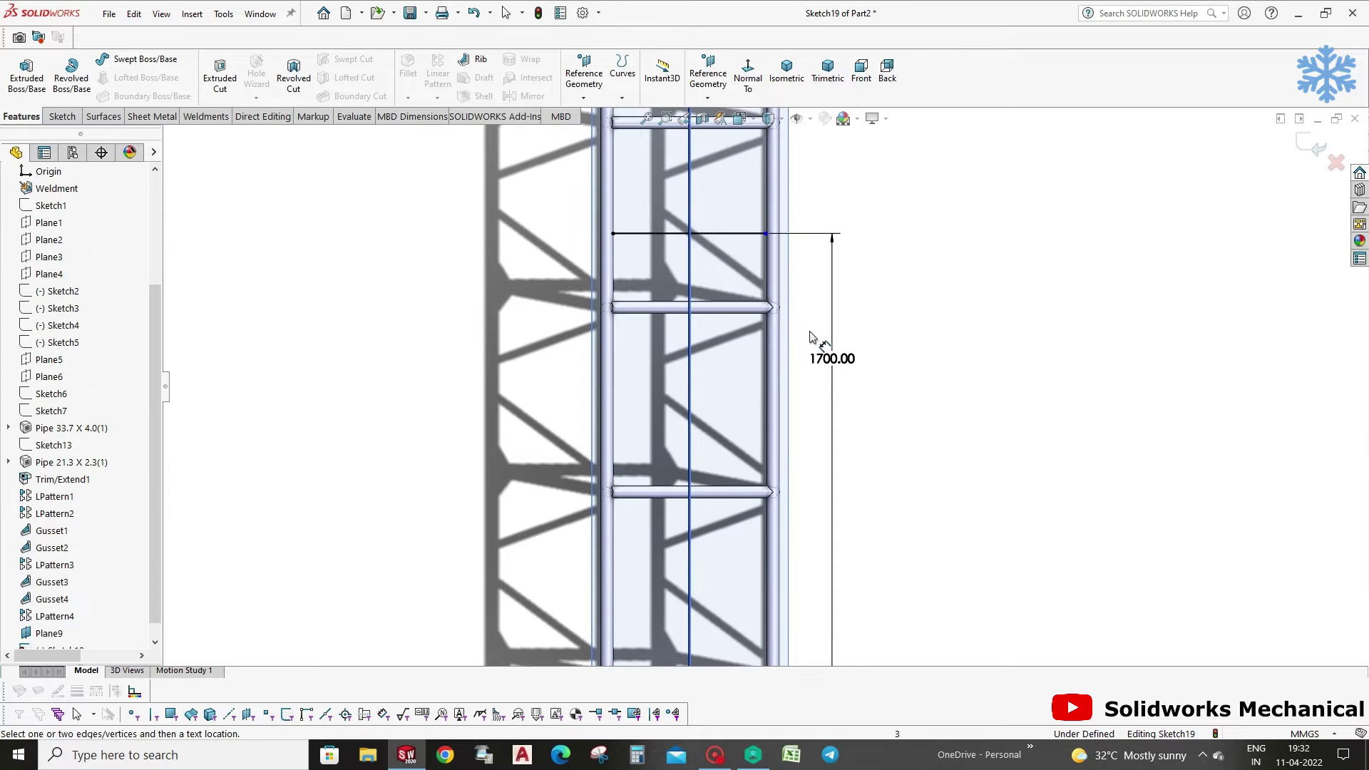
pyautogui.click(833, 359)
pyautogui.doubleClick(833, 358)
pyautogui.write('1750')
pyautogui.press('Return')
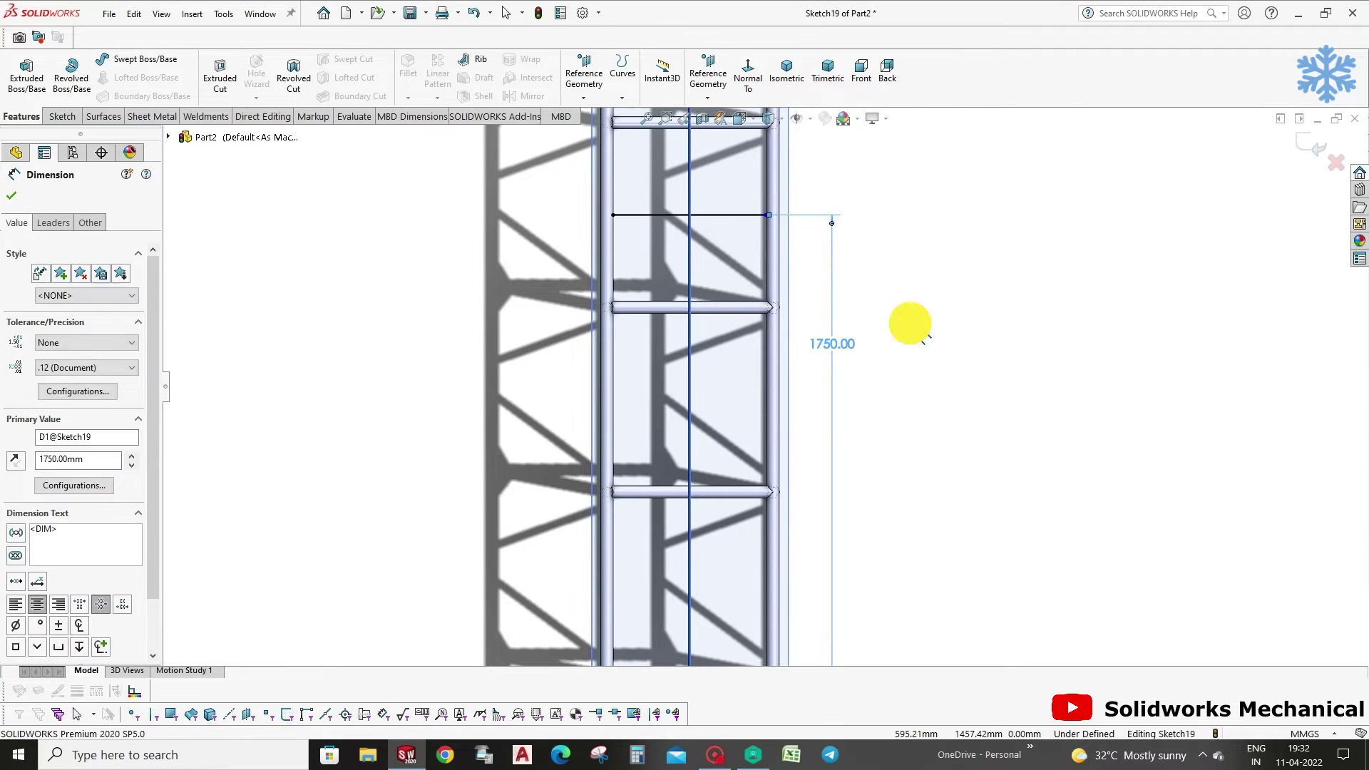
pyautogui.press('Escape')
# Make the line's right endpoint coincident with the pipe's outer edge.
pyautogui.scroll(-4, 819, 275)
pyautogui.click(813, 277)
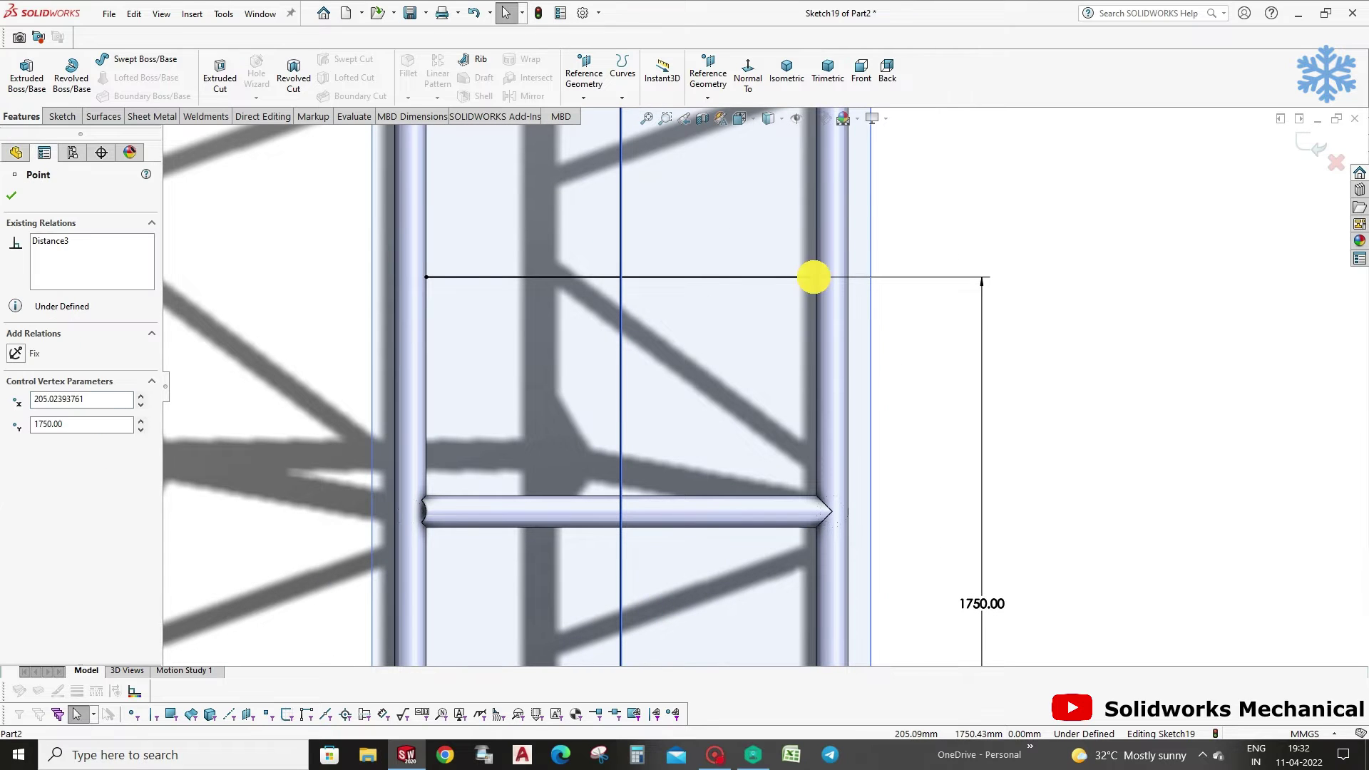
pyautogui.moveTo(813, 277); pyautogui.dragTo(795, 278)
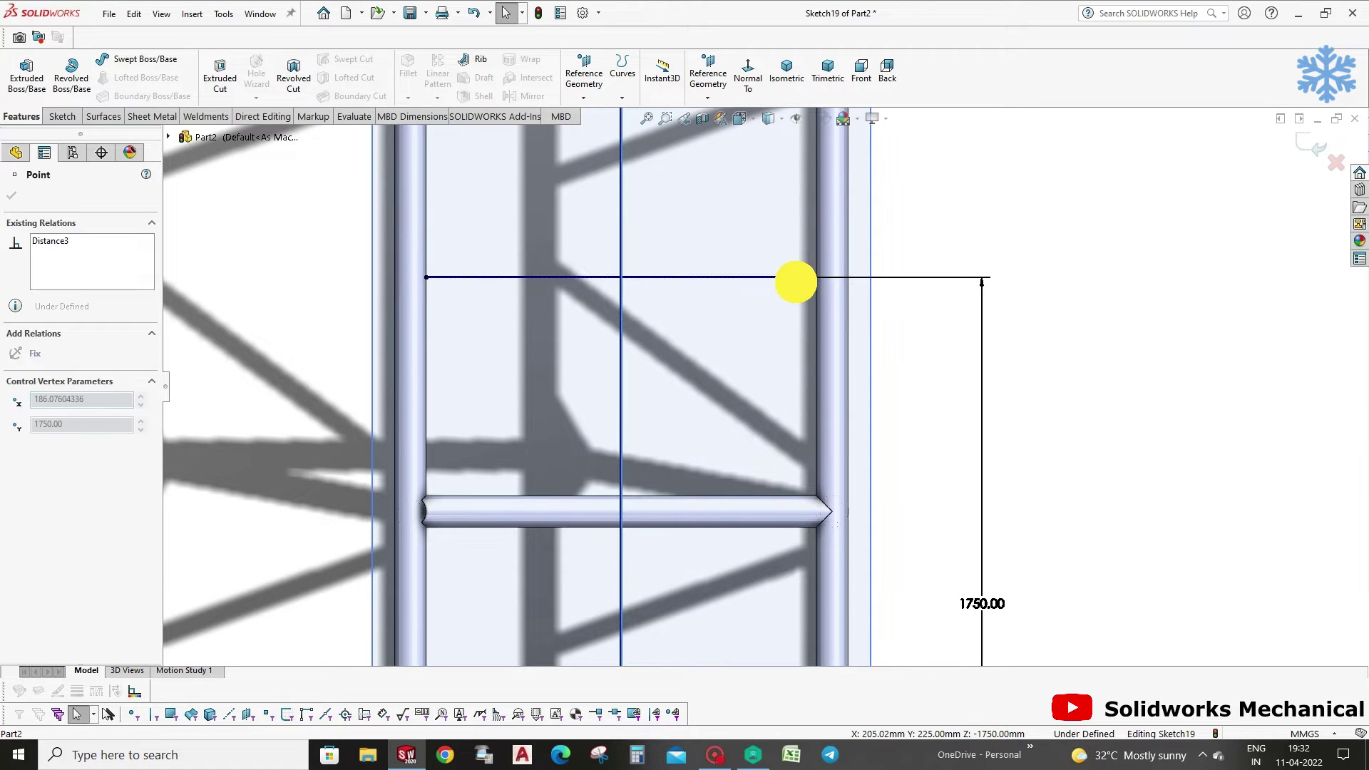
pyautogui.keyDown('ctrl'); pyautogui.click(815, 285); pyautogui.keyUp('ctrl')
pyautogui.click(59, 266)
pyautogui.rightClick(58, 266)
pyautogui.click(85, 278)
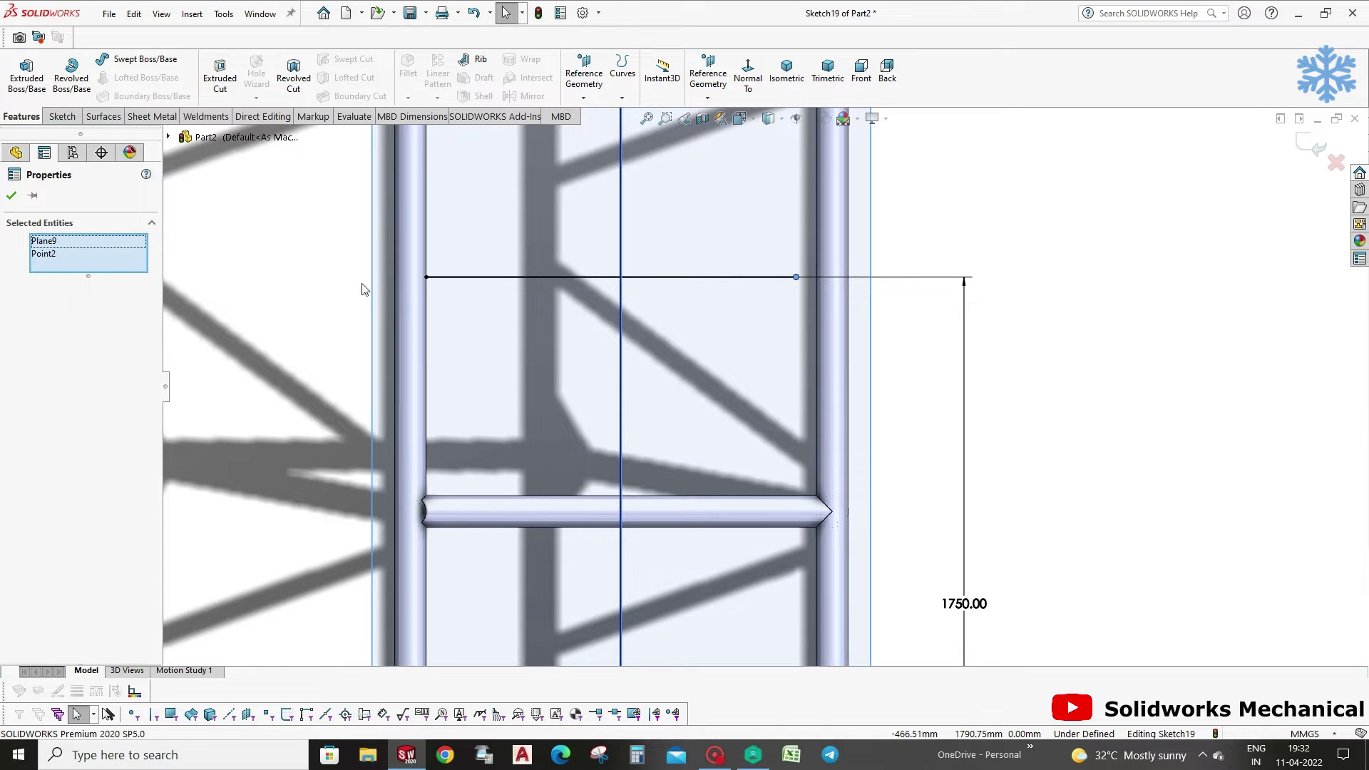
pyautogui.click(813, 284)
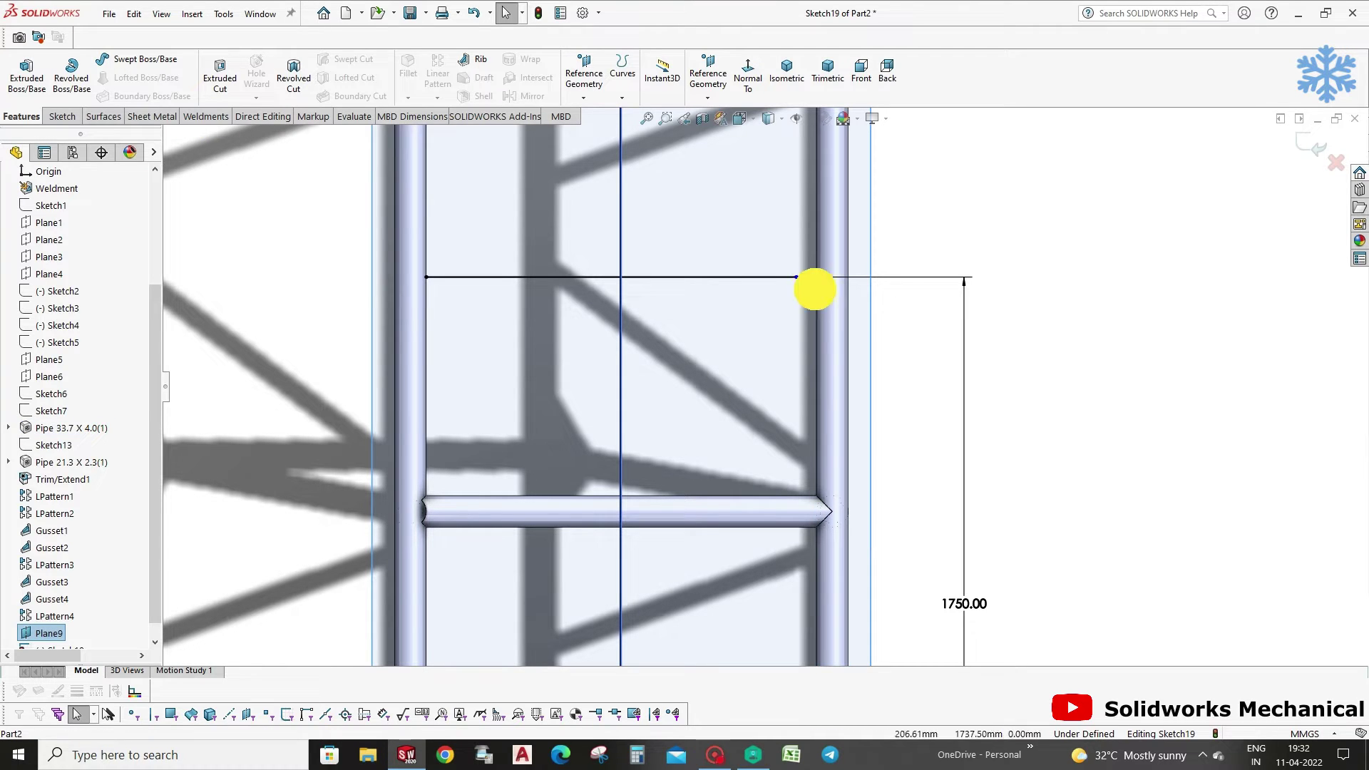
pyautogui.keyDown('ctrl'); pyautogui.click(796, 277); pyautogui.keyUp('ctrl')
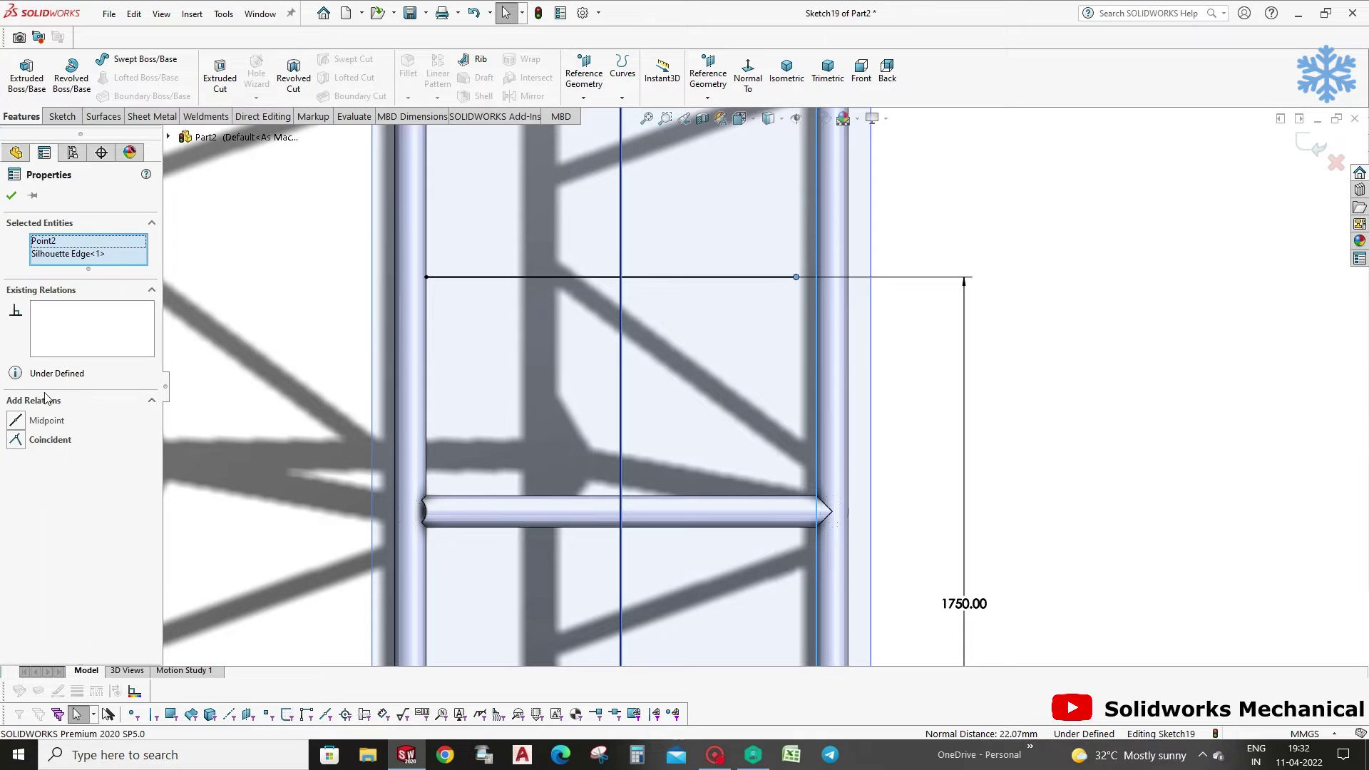
pyautogui.click(43, 440)
# Exit the now fully defined Sketch19.
pyautogui.moveTo(799, 244); pyautogui.dragTo(687, 222, button='middle')
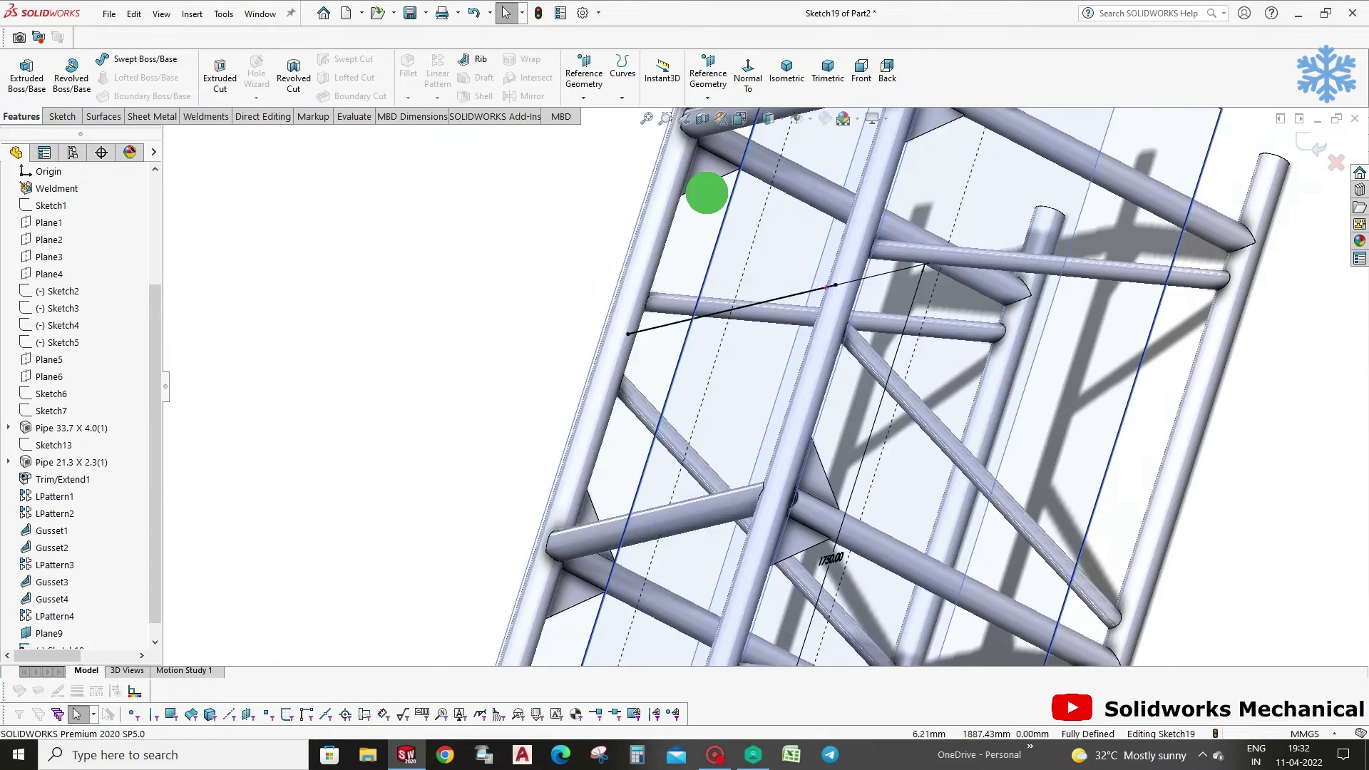
pyautogui.scroll(2, 687, 222)
pyautogui.scroll(5, 764, 245)
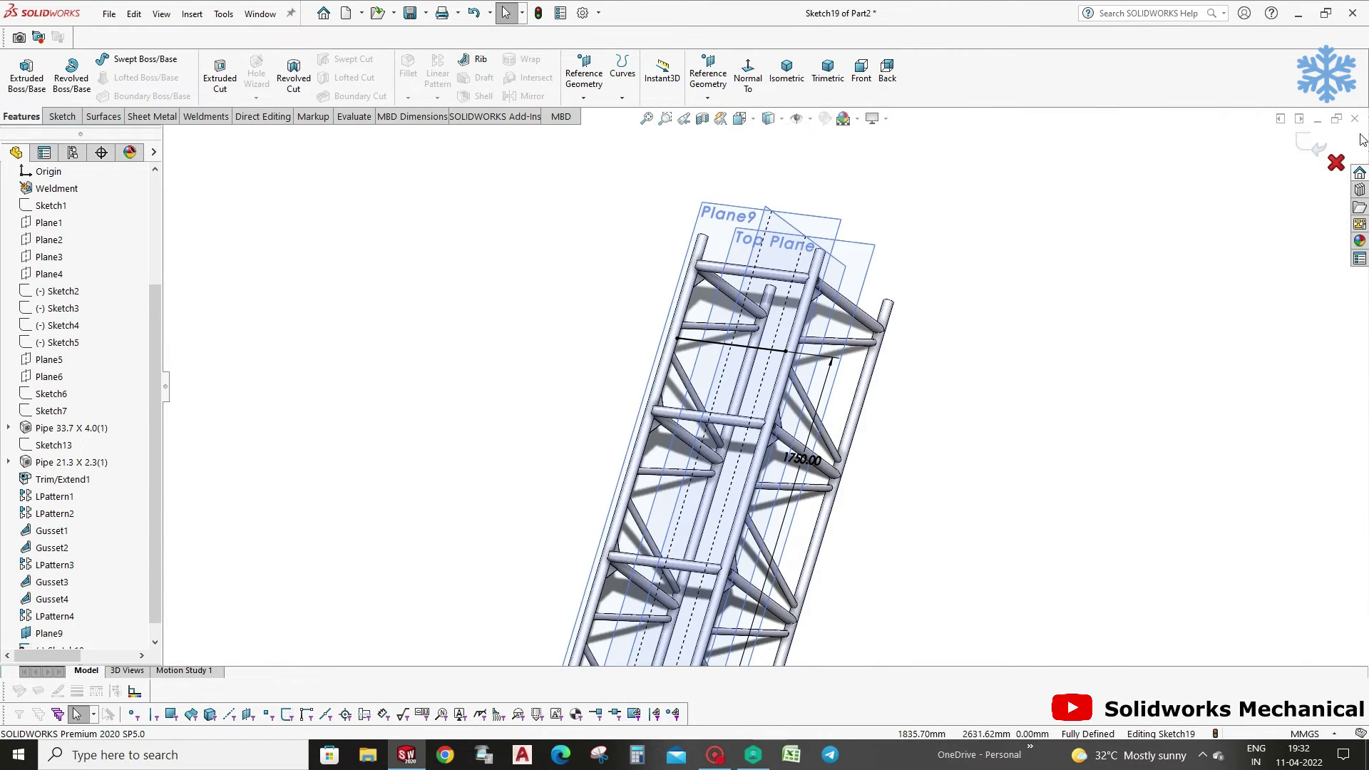
pyautogui.click(1309, 148)
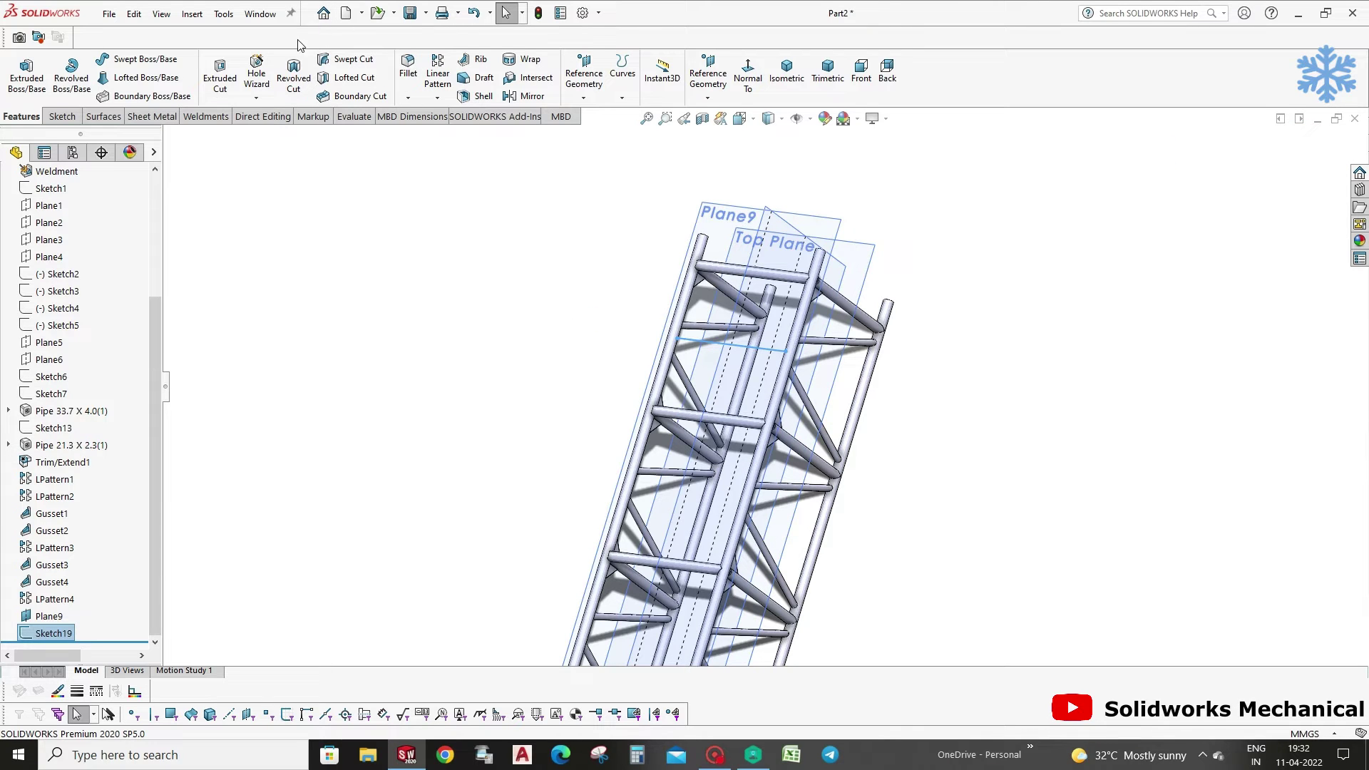
# Open the Weldments Trim/Extend feature, then cancel it.
pyautogui.click(191, 14)
pyautogui.moveTo(224, 259)
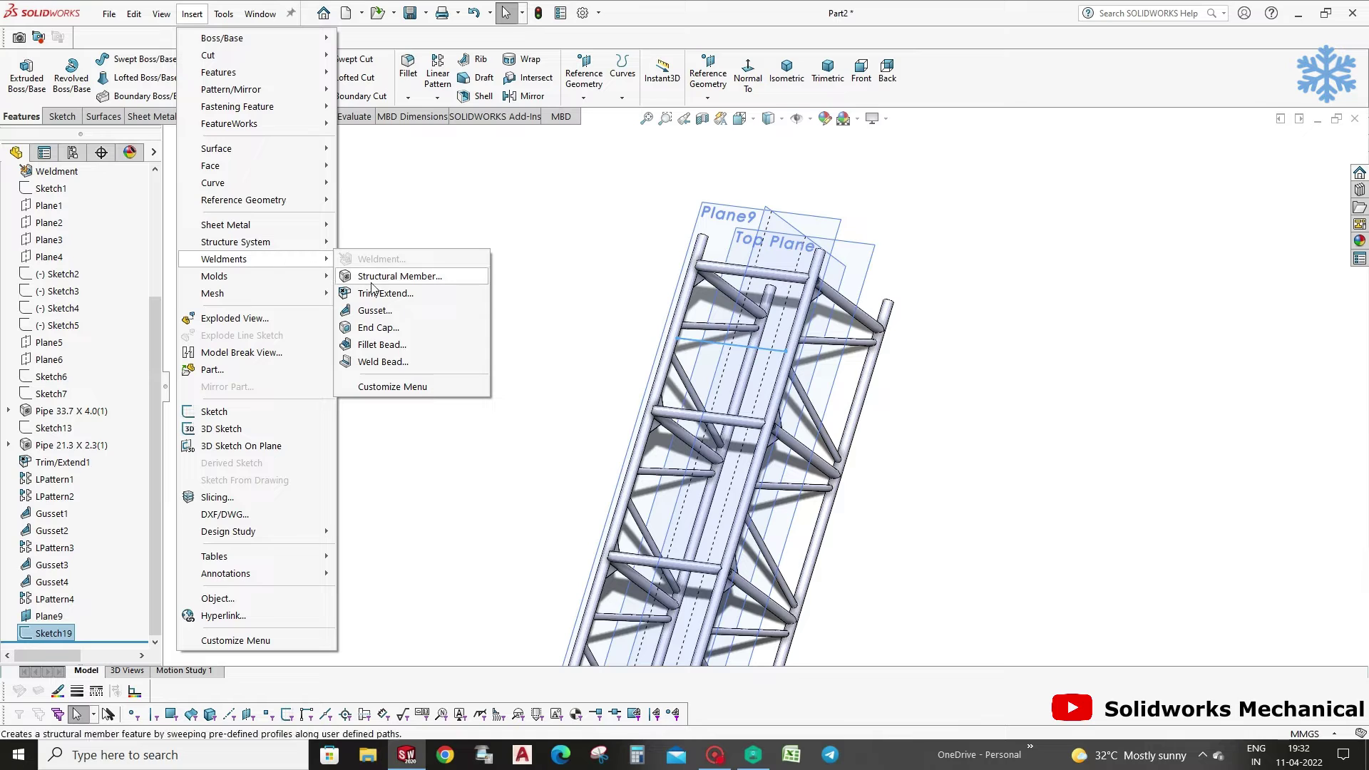
pyautogui.click(378, 293)
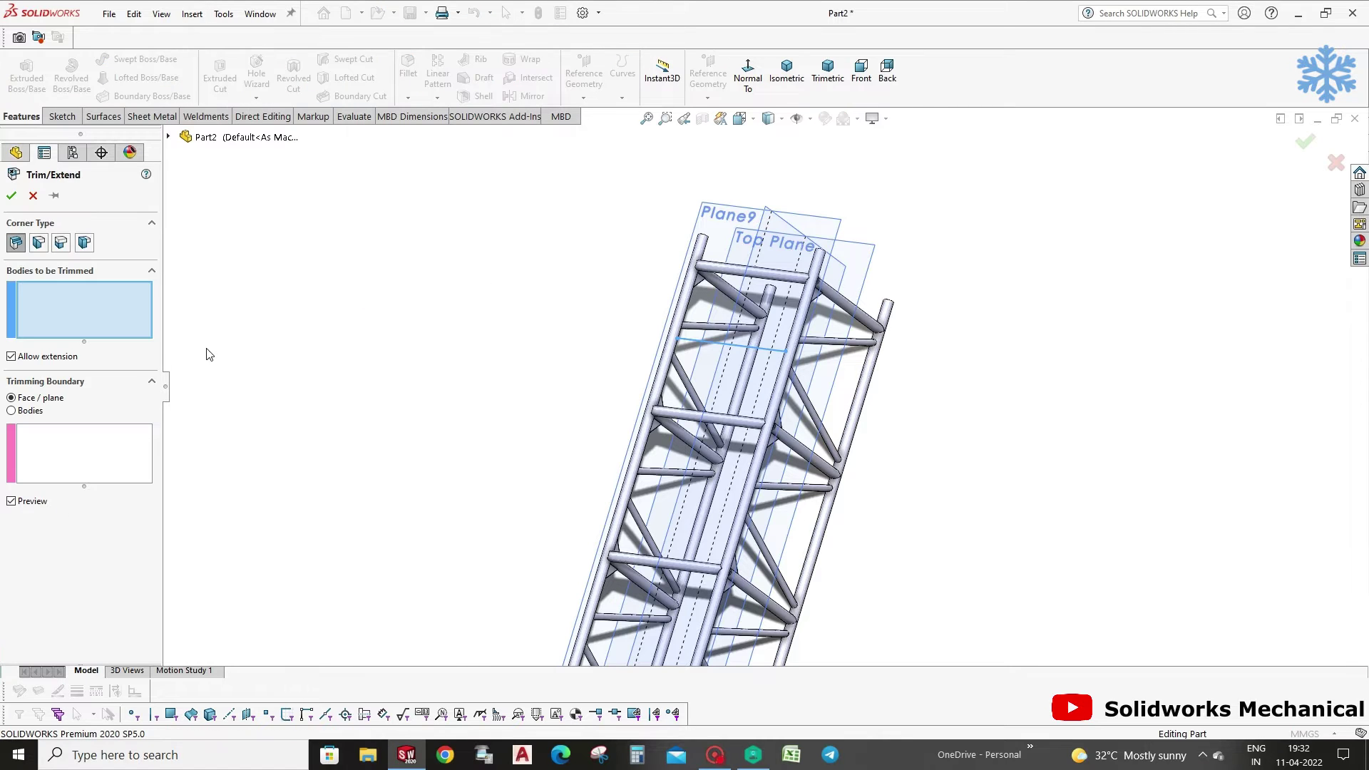
pyautogui.click(33, 196)
# Create an ISO 21.3 x 2.3 pipe structural member along Sketch19's cross line.
pyautogui.click(192, 14)
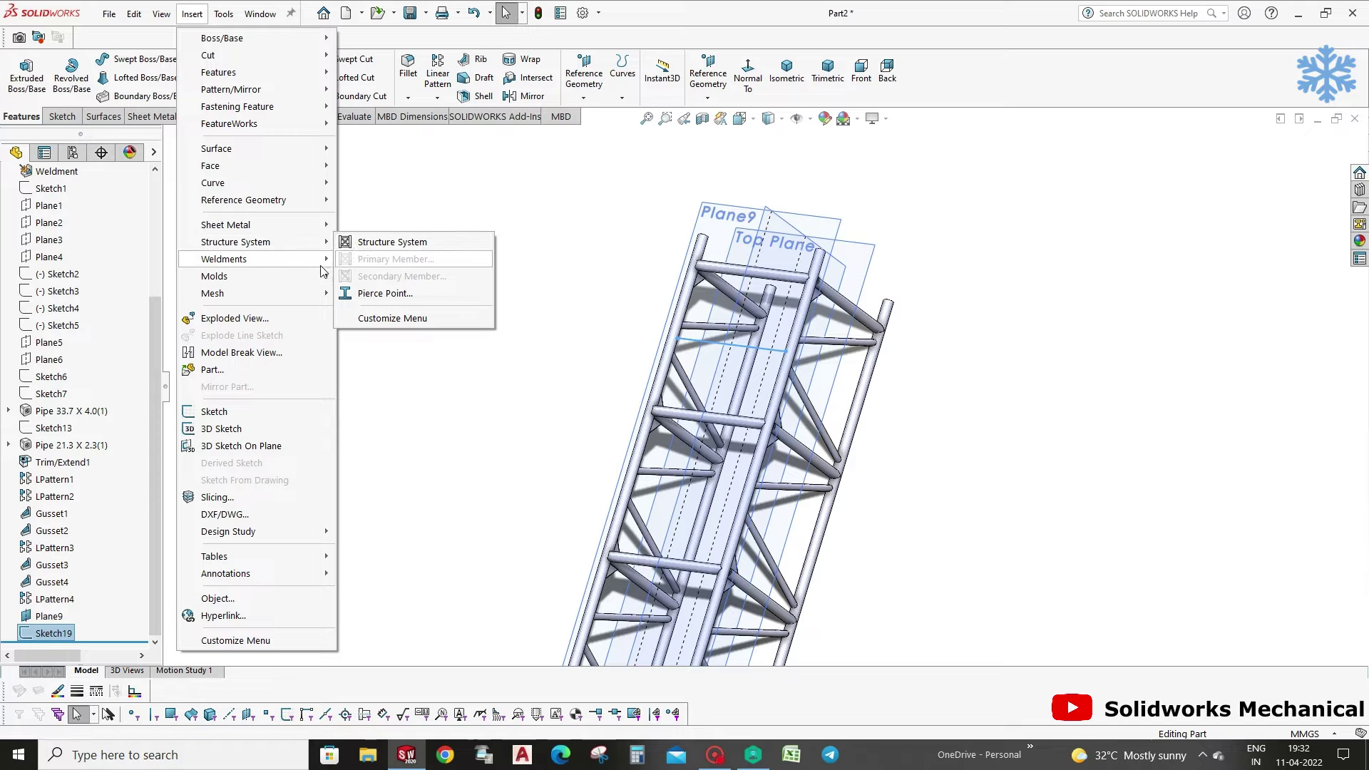
pyautogui.click(394, 275)
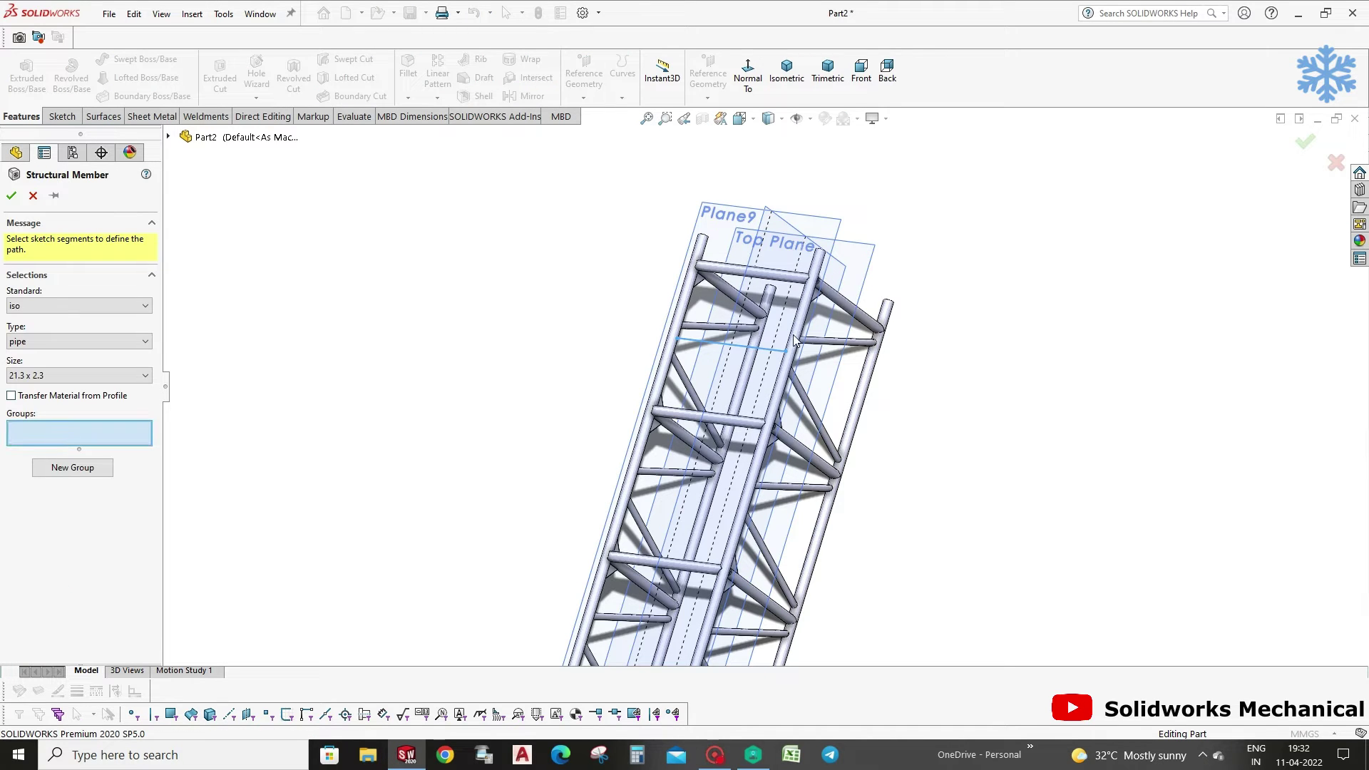
pyautogui.click(723, 344)
pyautogui.scroll(-4, 784, 350)
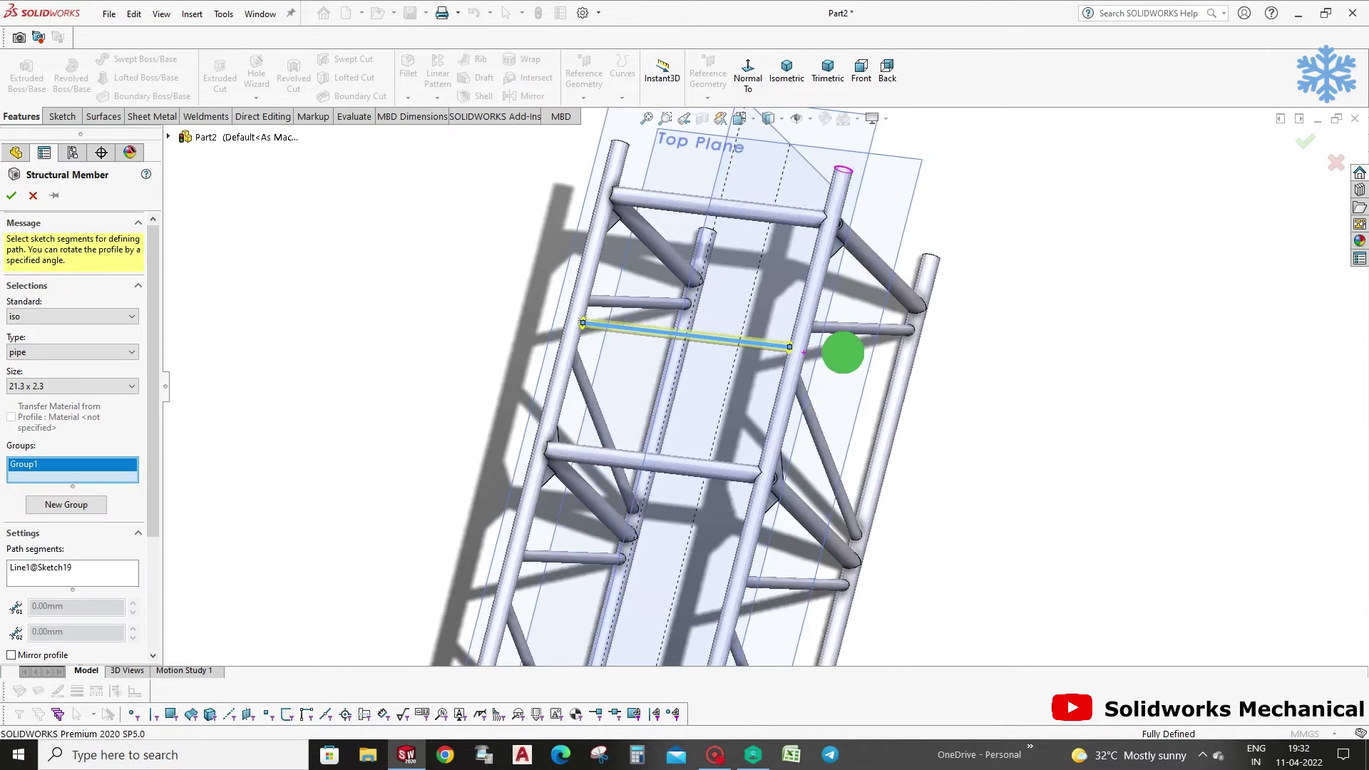
pyautogui.rightClick(679, 299)
pyautogui.scroll(-2, 634, 329)
pyautogui.scroll(-4, 663, 302)
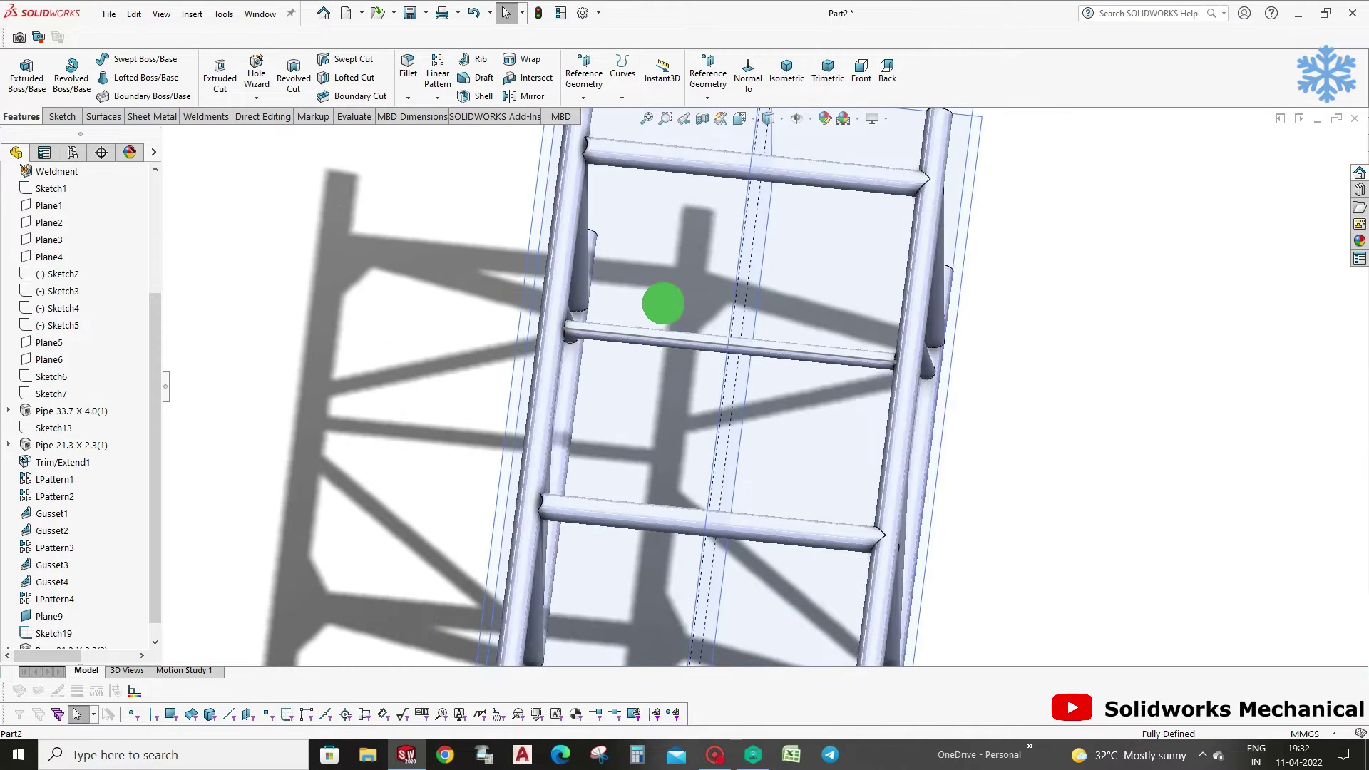
pyautogui.scroll(-2, 662, 250)
pyautogui.moveTo(662, 250); pyautogui.dragTo(639, 266, button='middle')
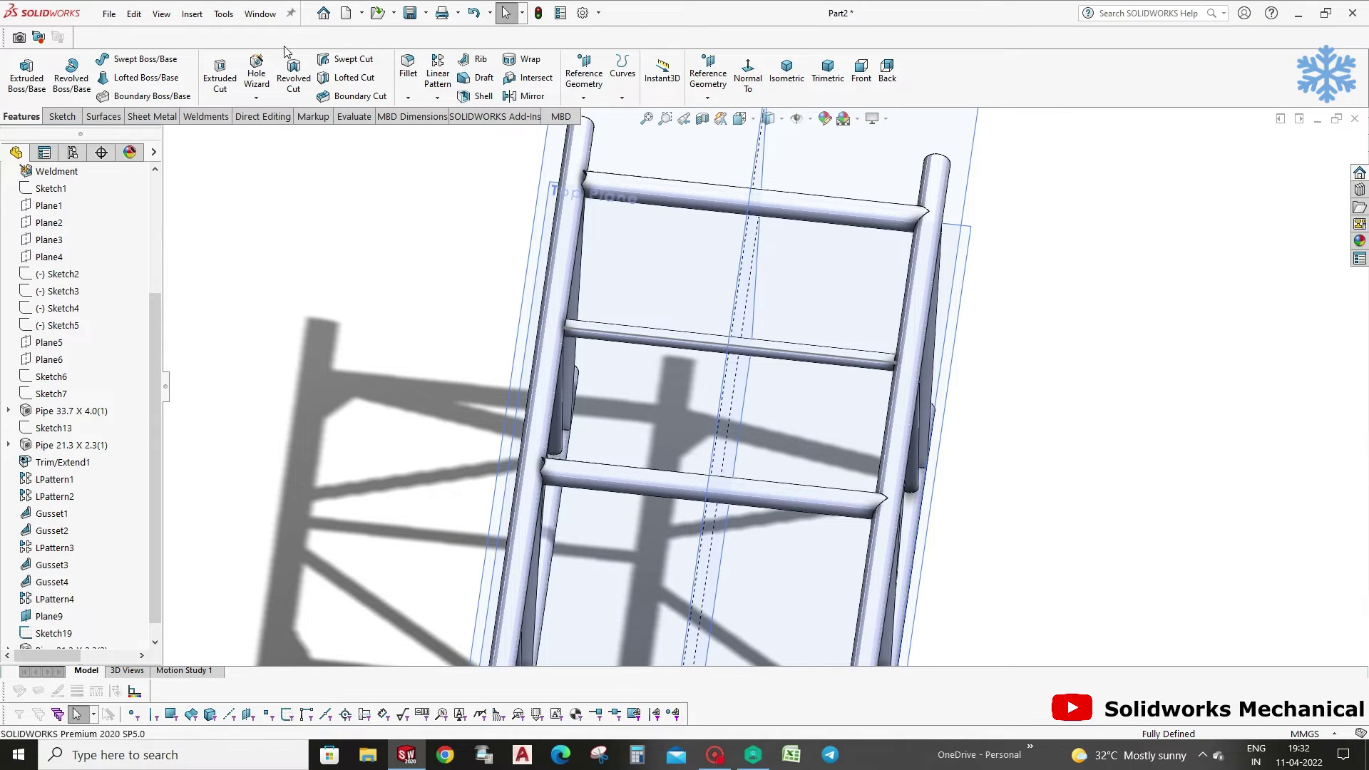
pyautogui.click(187, 14)
pyautogui.moveTo(224, 258)
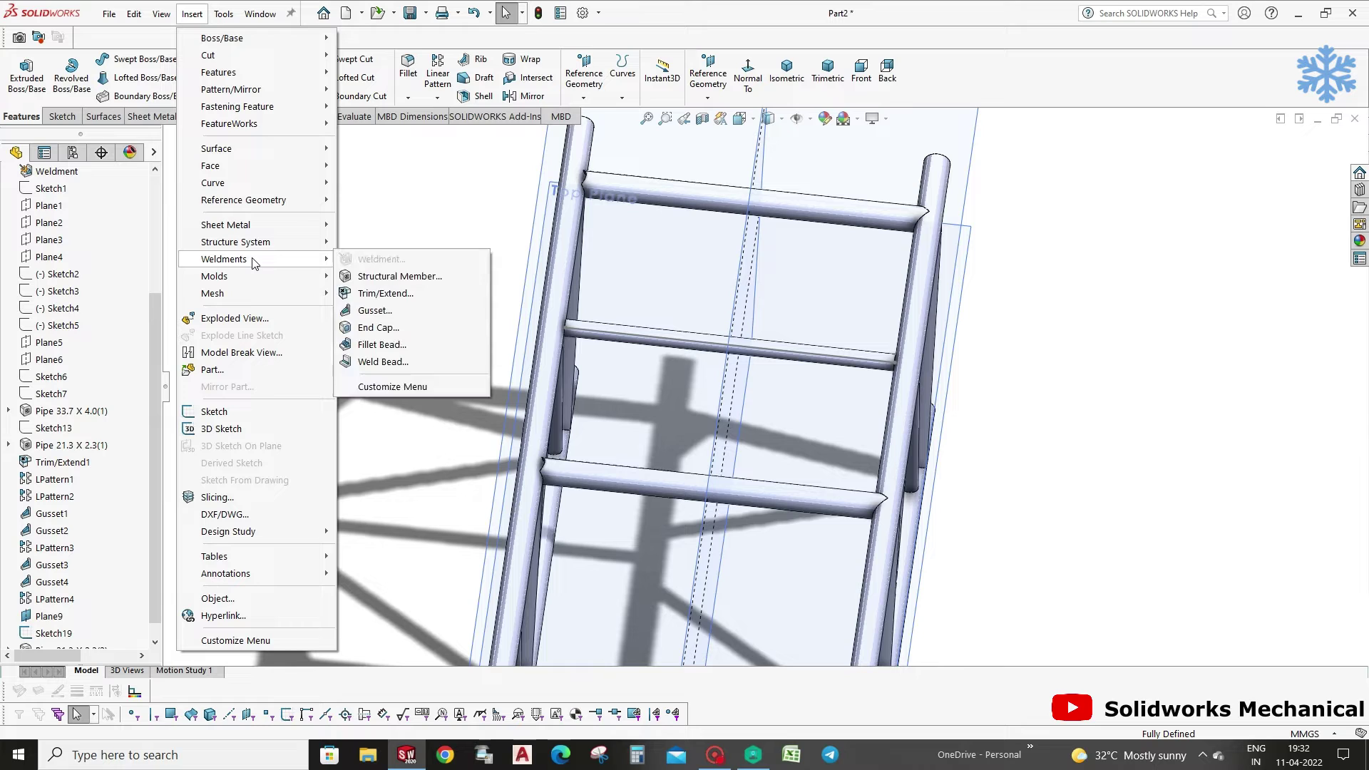
# Begin a Trim/Extend with the middle rung as body and both upright faces as boundaries.
pyautogui.click(428, 293)
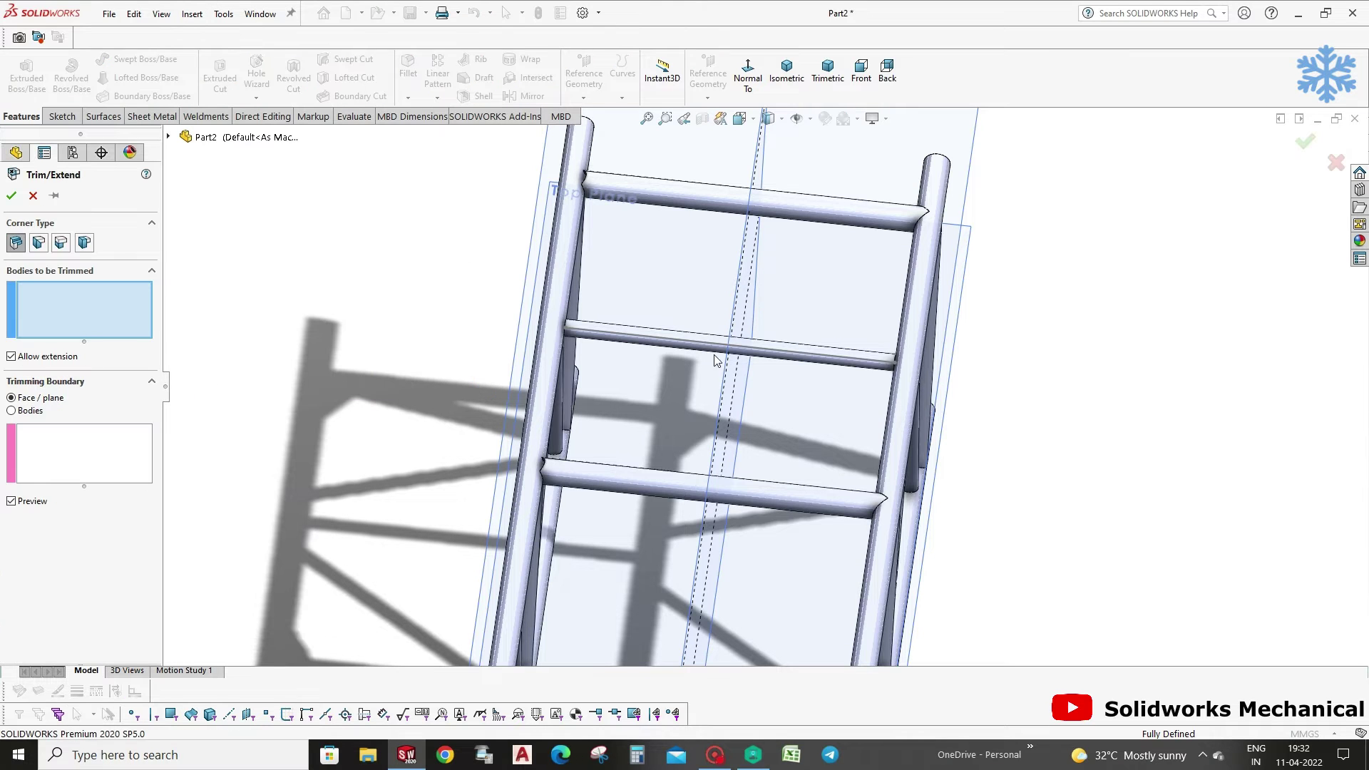
pyautogui.click(681, 347)
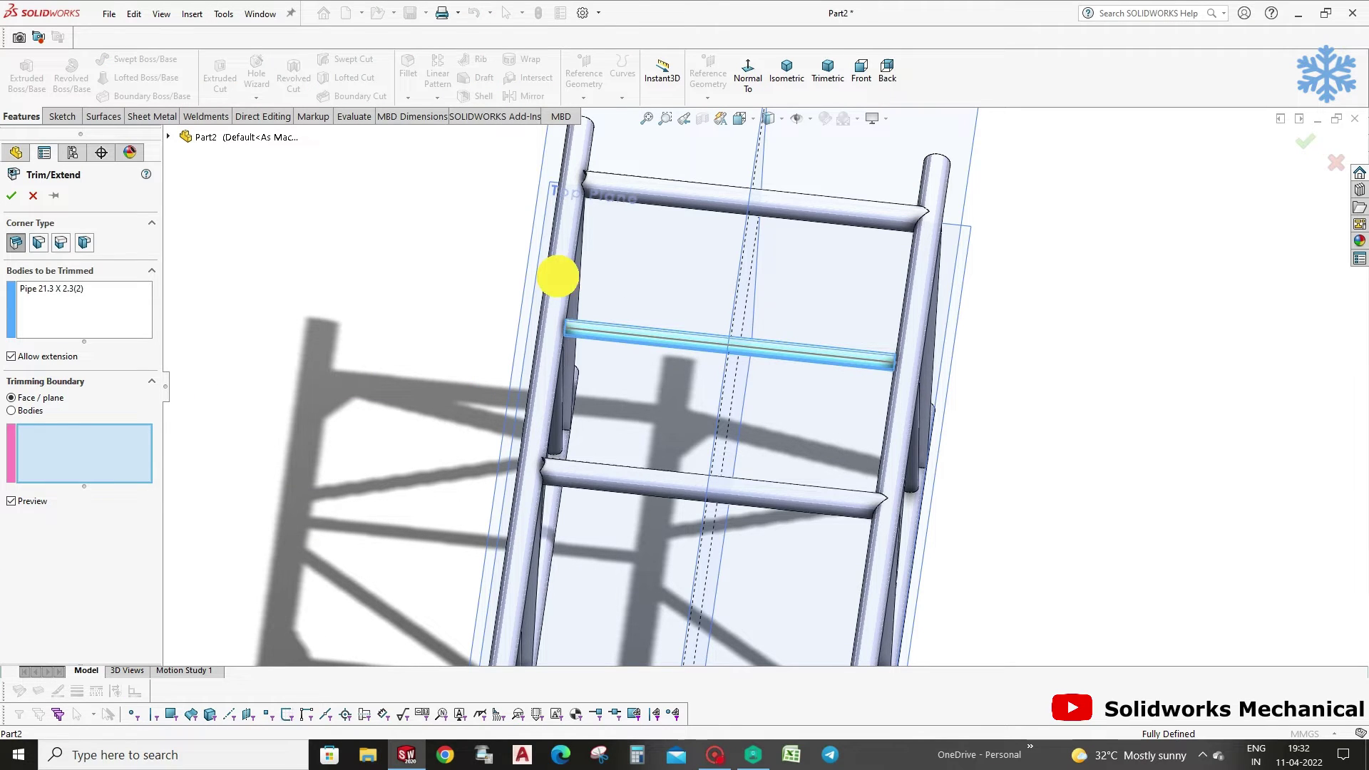
pyautogui.click(558, 276)
pyautogui.moveTo(544, 336); pyautogui.dragTo(1060, 390, button='middle')
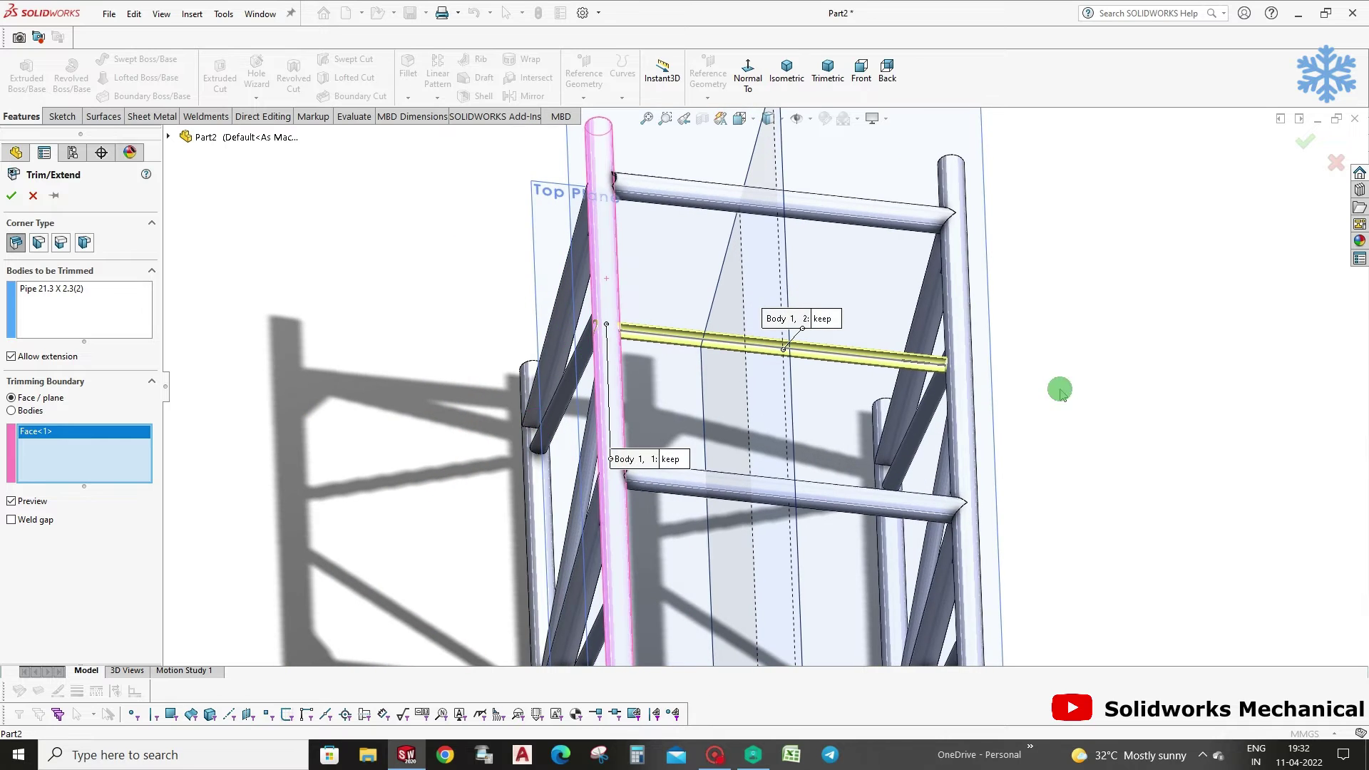
pyautogui.click(958, 388)
pyautogui.moveTo(824, 388)
pyautogui.mouseDown(button='middle')
pyautogui.moveTo(749, 382)
pyautogui.moveTo(1074, 305)
pyautogui.mouseUp(button='middle')
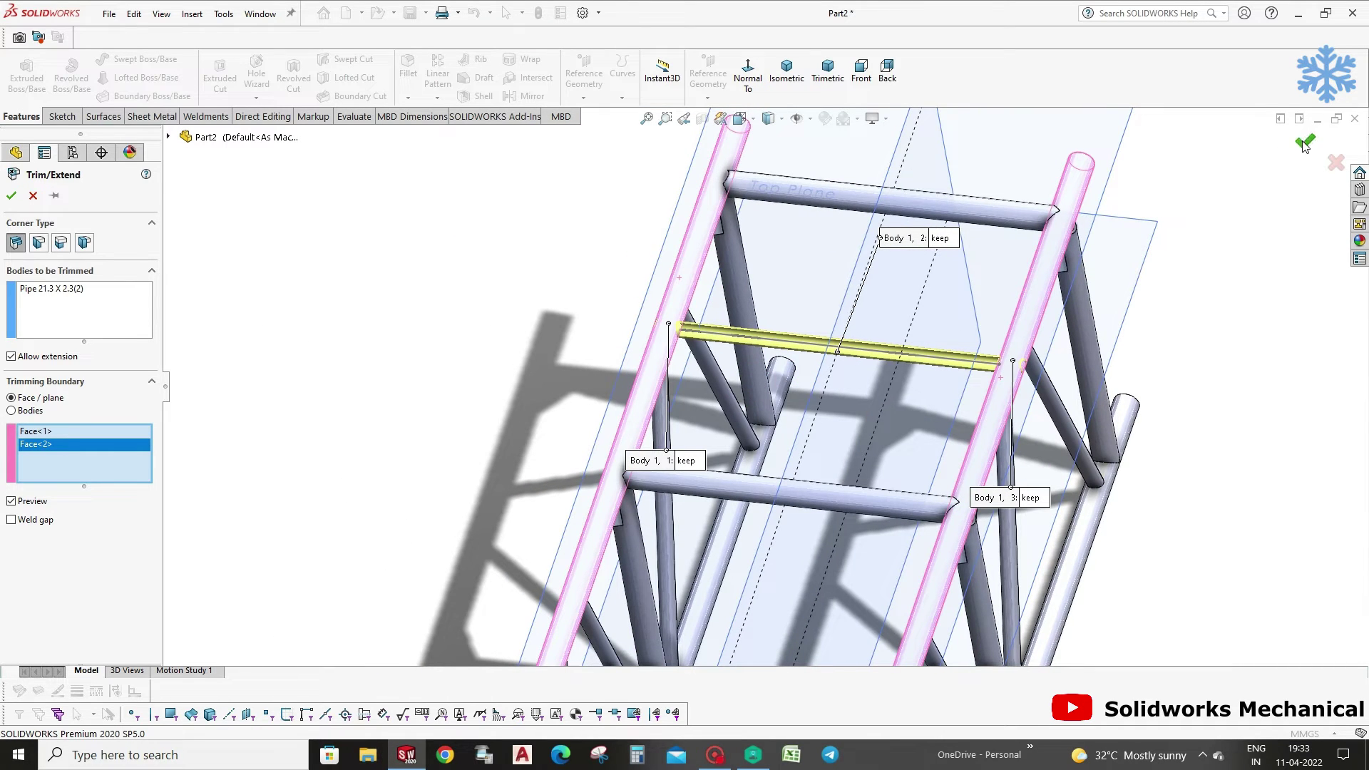
# Use End Trim to cut the rung against both 33.7 chord pipes and confirm.
pyautogui.click(38, 243)
pyautogui.click(770, 350)
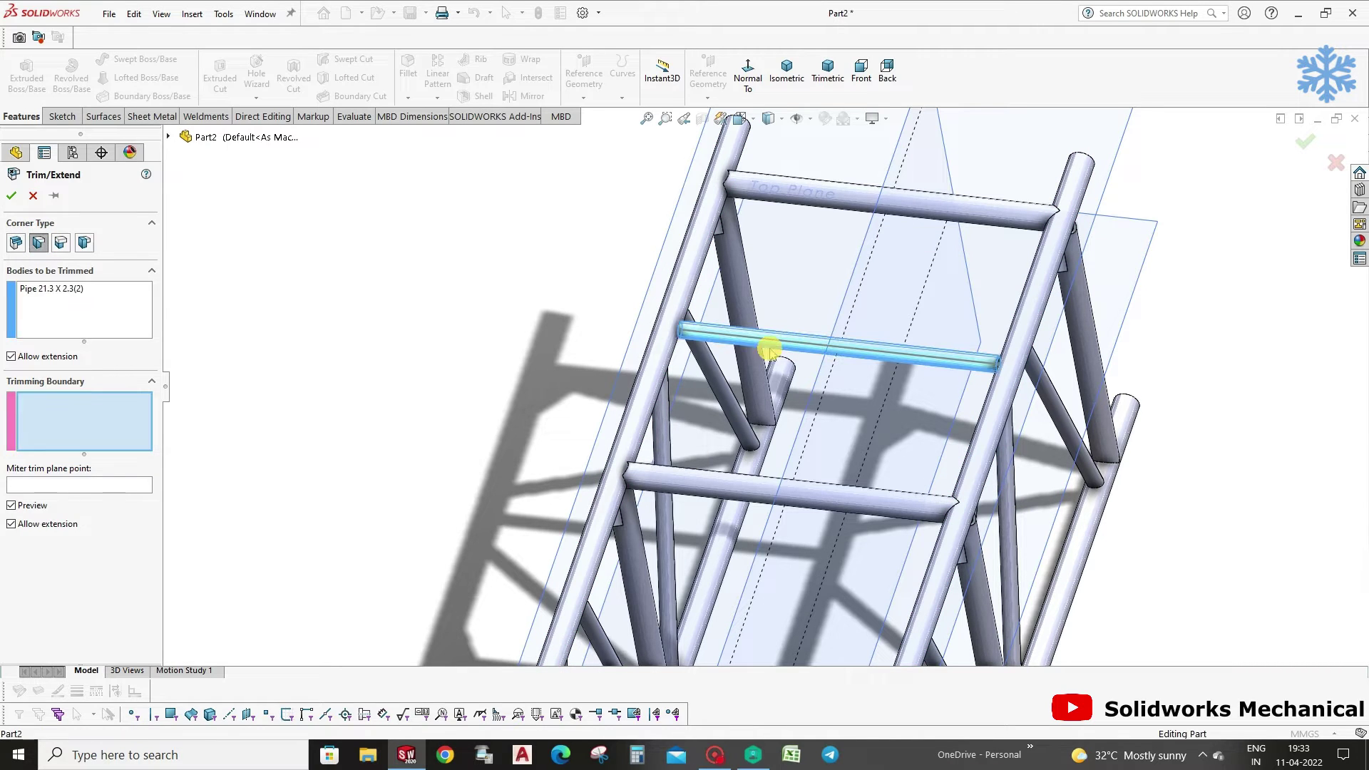
pyautogui.click(659, 340)
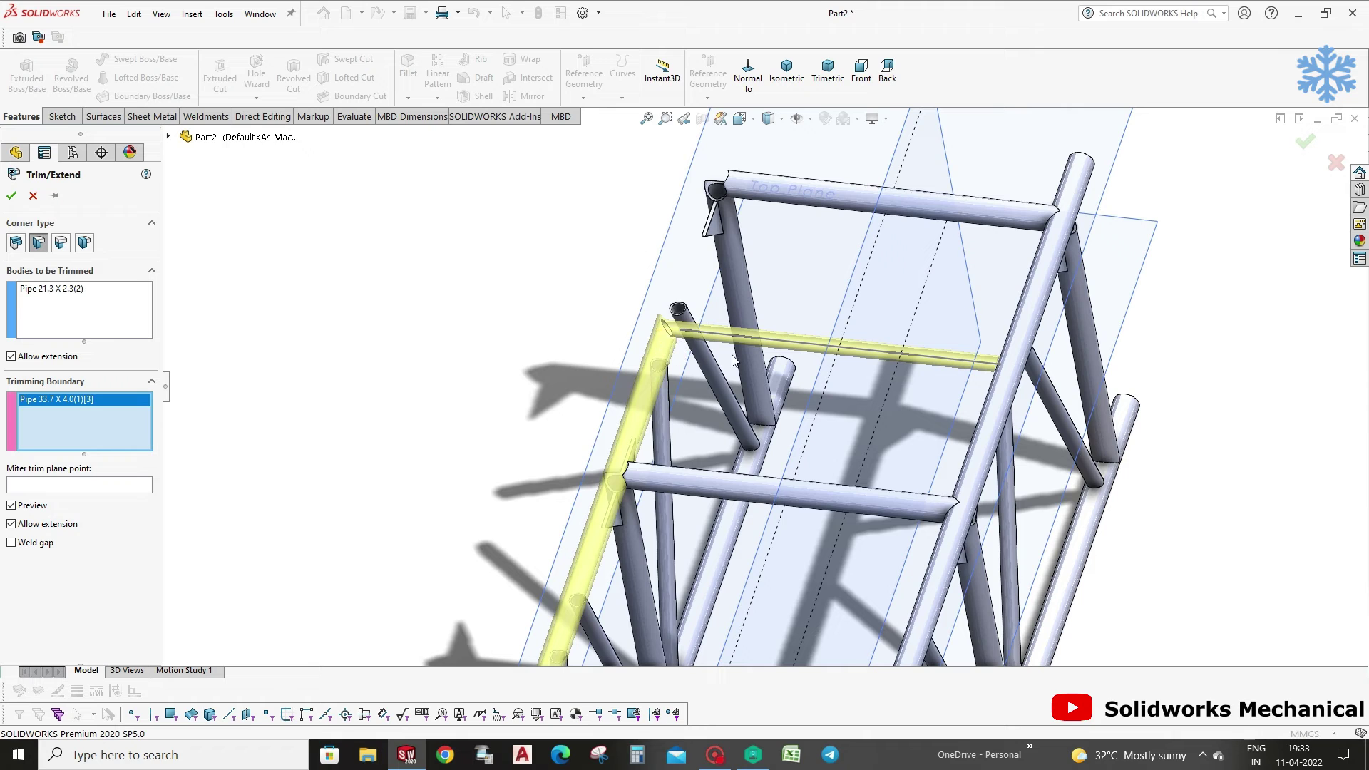
pyautogui.click(16, 243)
pyautogui.scroll(-3, 908, 395)
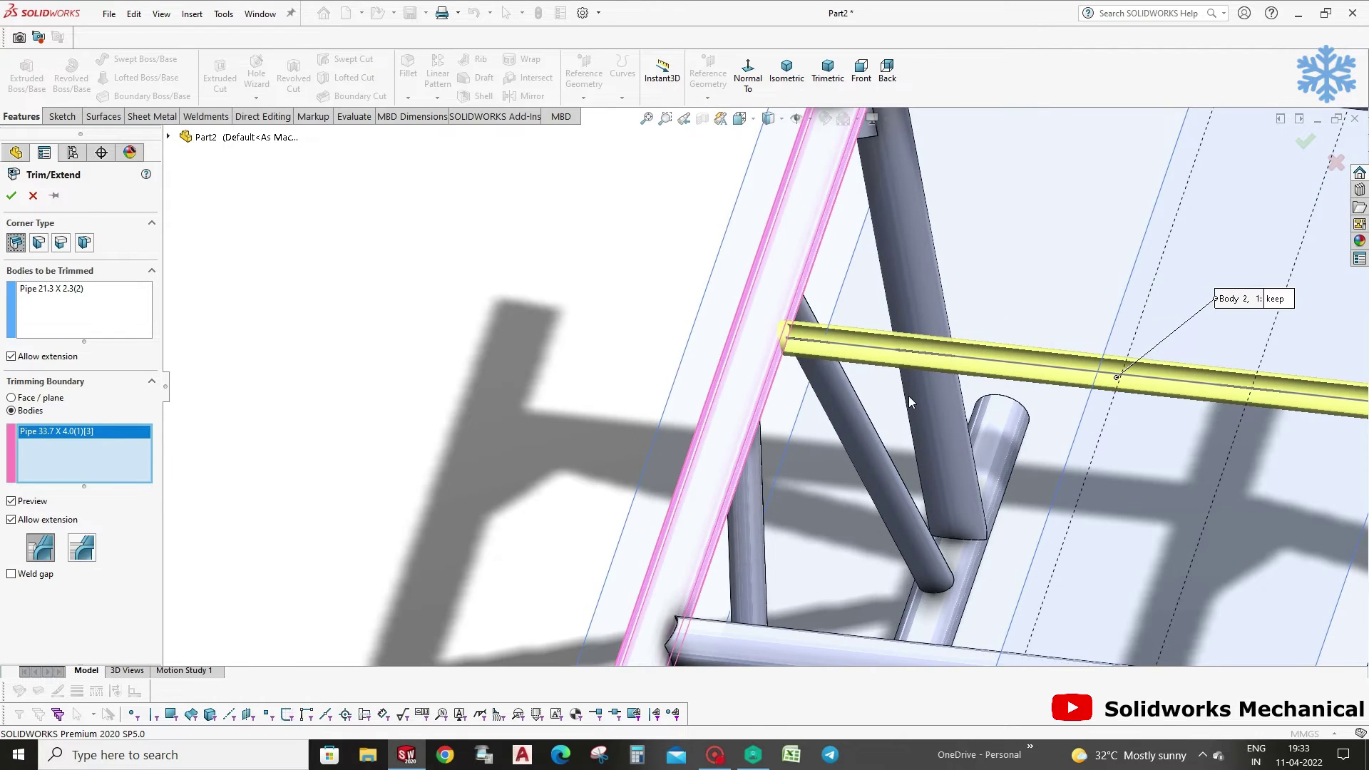
pyautogui.scroll(-3, 963, 379)
pyautogui.scroll(-3, 901, 383)
pyautogui.scroll(3, 901, 383)
pyautogui.scroll(3, 1026, 394)
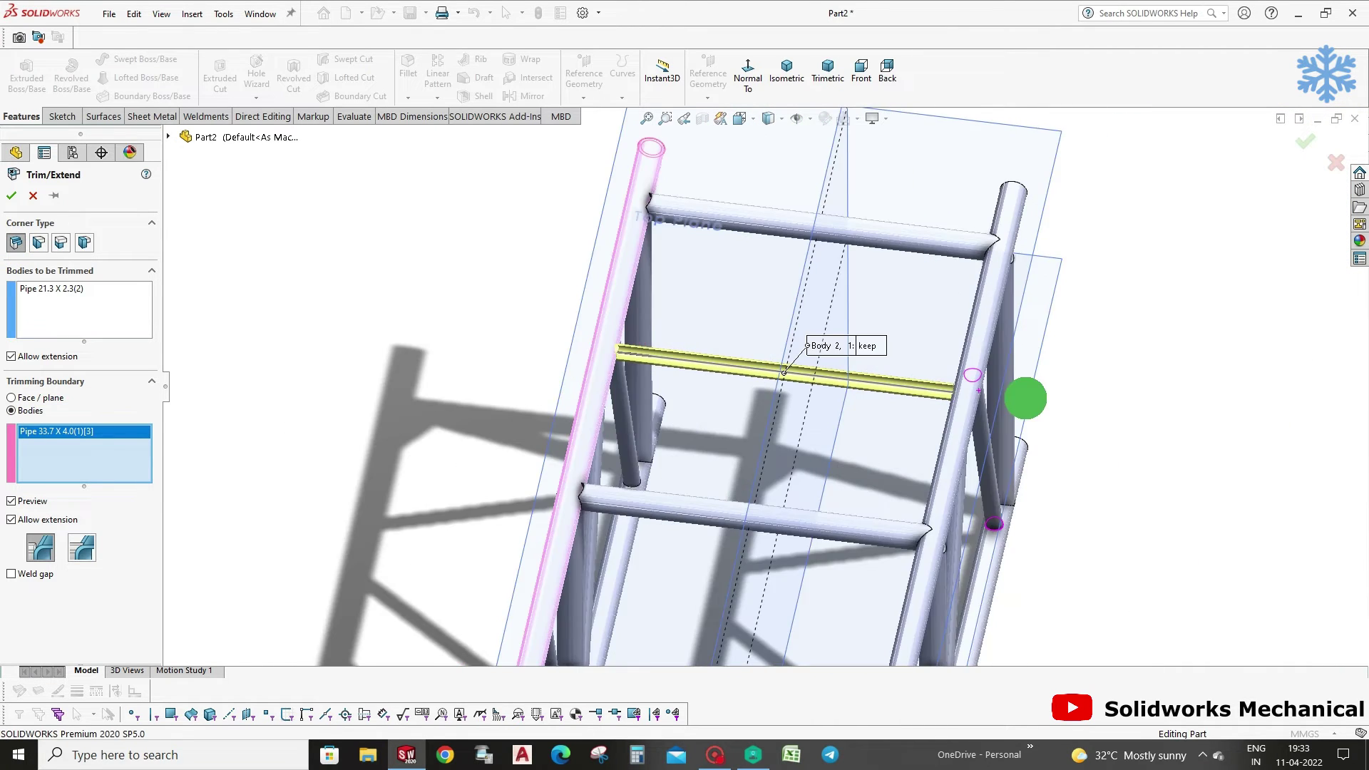
pyautogui.scroll(1, 835, 479)
pyautogui.click(975, 404)
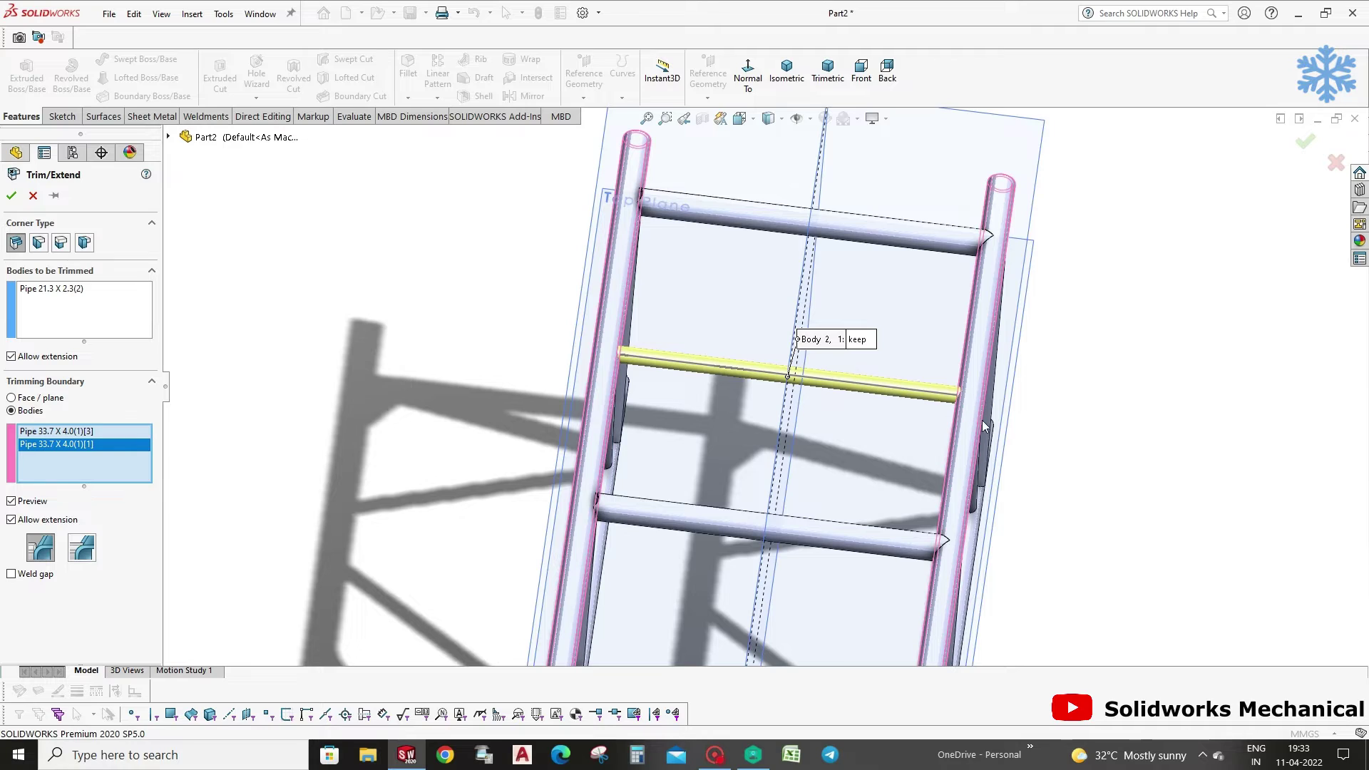
pyautogui.click(1306, 142)
# Orbit around the truss to inspect the trimmed rung.
pyautogui.moveTo(823, 362)
pyautogui.mouseDown(button='middle')
pyautogui.moveTo(809, 327)
pyautogui.moveTo(726, 351)
pyautogui.mouseUp(button='middle')
pyautogui.scroll(-3, 799, 395)
pyautogui.scroll(-3, 827, 362)
pyautogui.click(827, 355)
pyautogui.press('Escape')
pyautogui.scroll(3, 853, 373)
pyautogui.scroll(3, 780, 196)
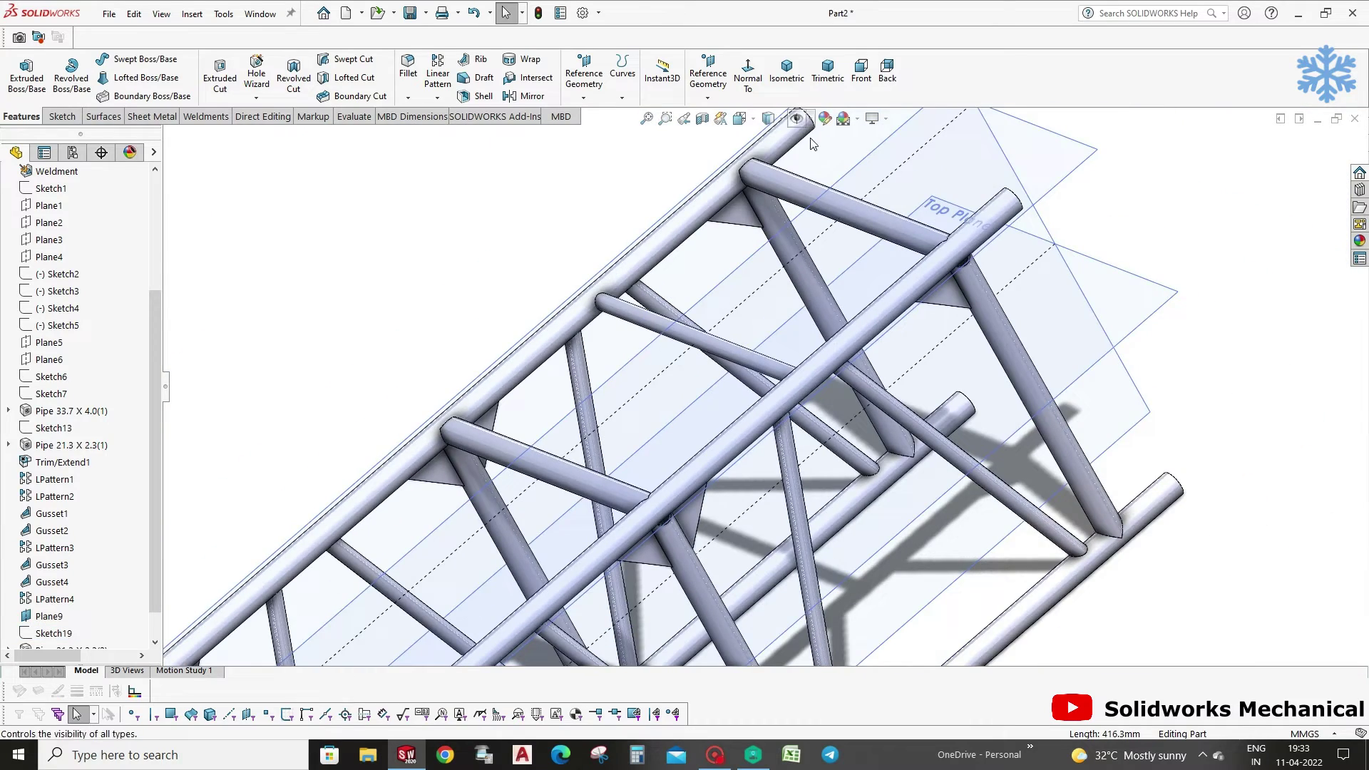
pyautogui.moveTo(825, 308)
pyautogui.mouseDown(button='middle')
pyautogui.moveTo(883, 285)
pyautogui.moveTo(836, 216)
pyautogui.moveTo(861, 300)
pyautogui.mouseUp(button='middle')
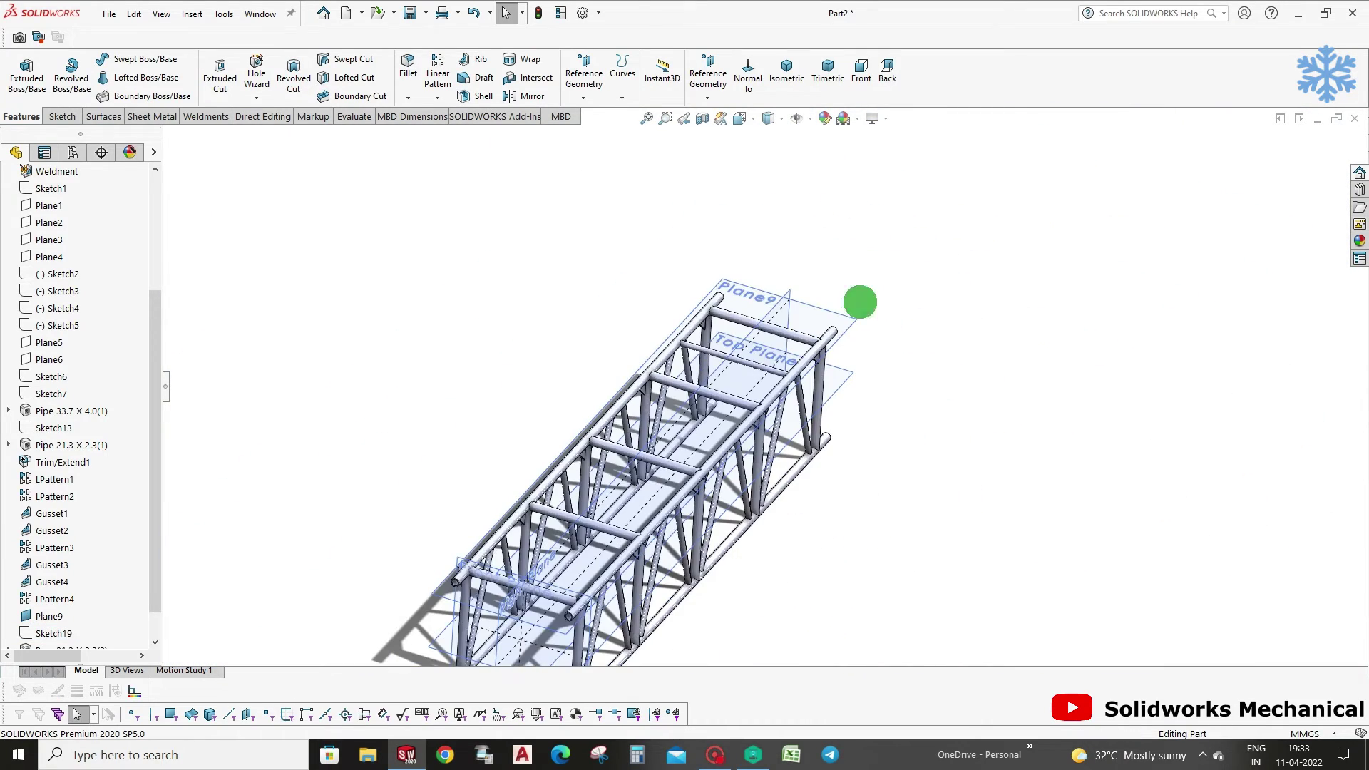
# Linear-pattern the trimmed rung body along Front Plane: 4 instances, 500 mm apart.
pyautogui.click(760, 367)
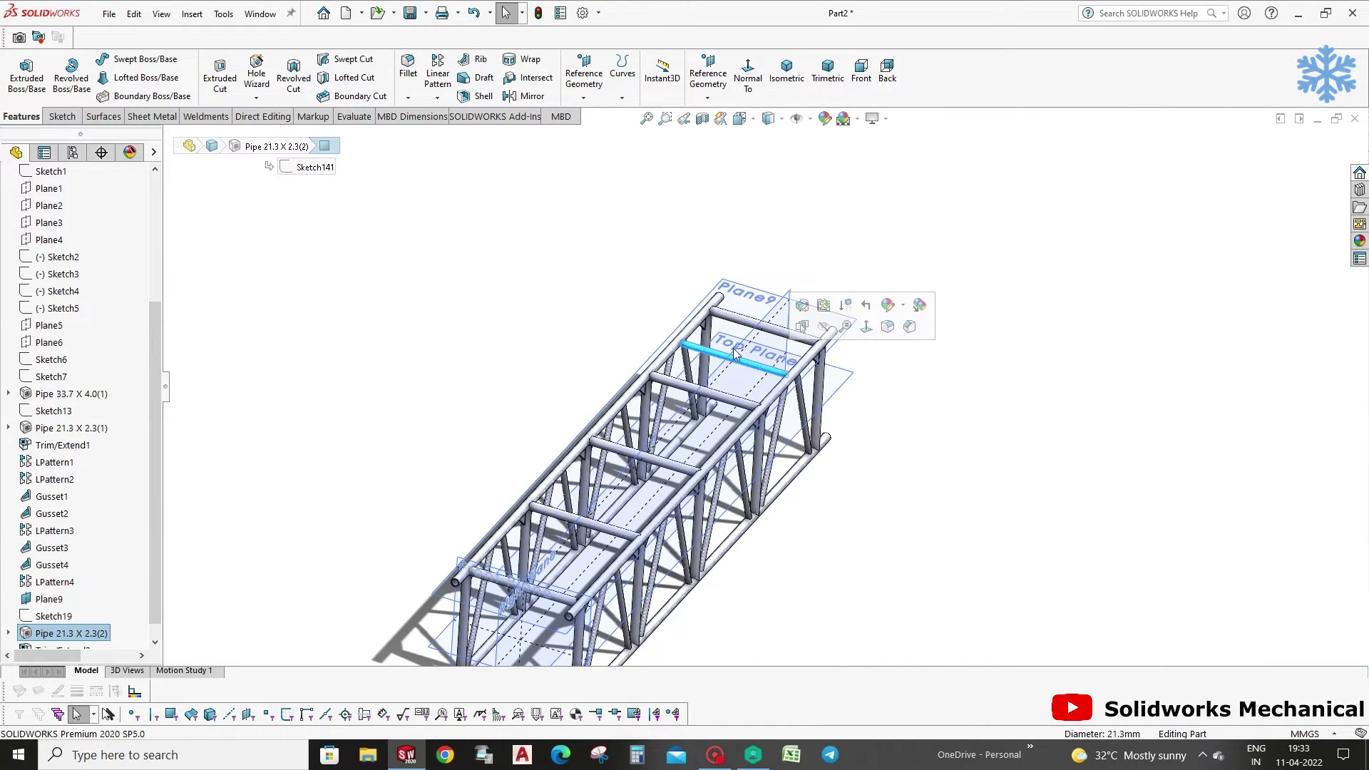
pyautogui.click(433, 97)
pyautogui.scroll(-2, 777, 377)
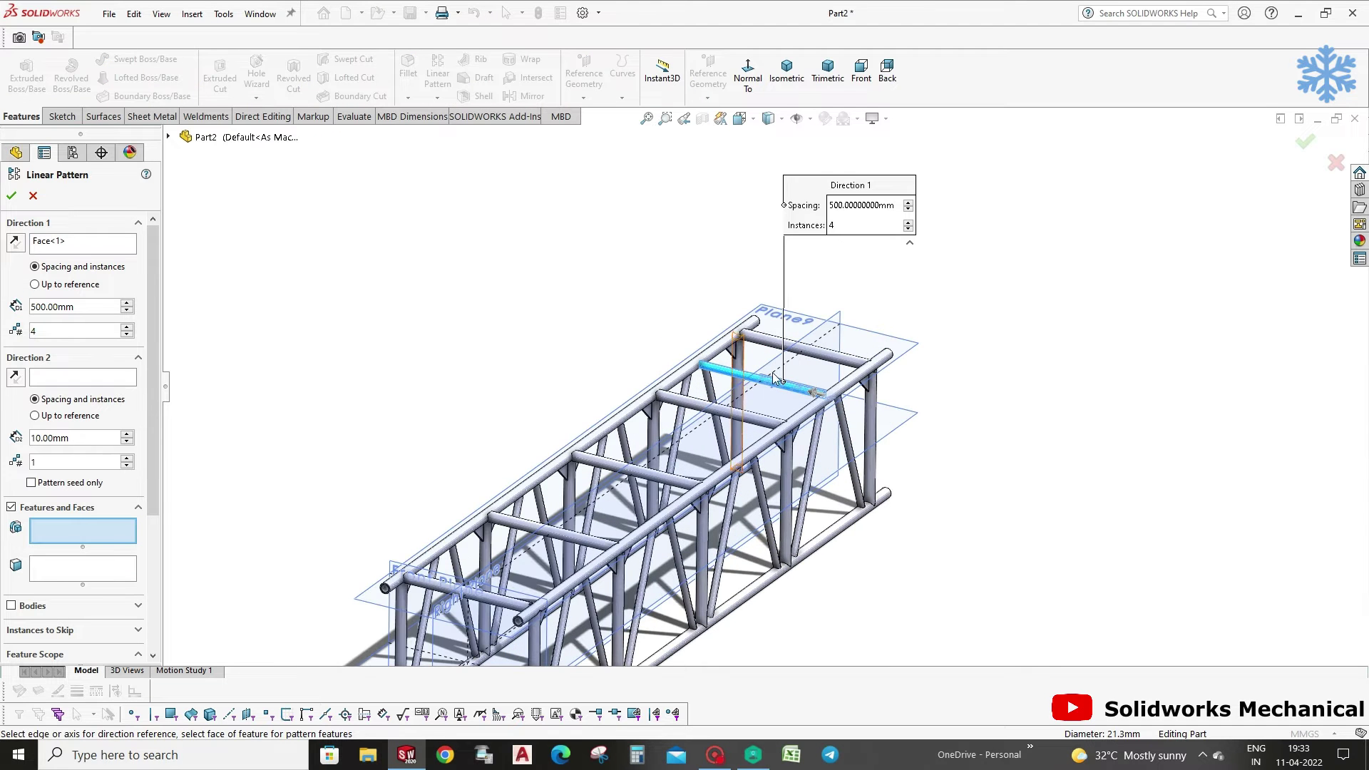
pyautogui.rightClick(63, 241)
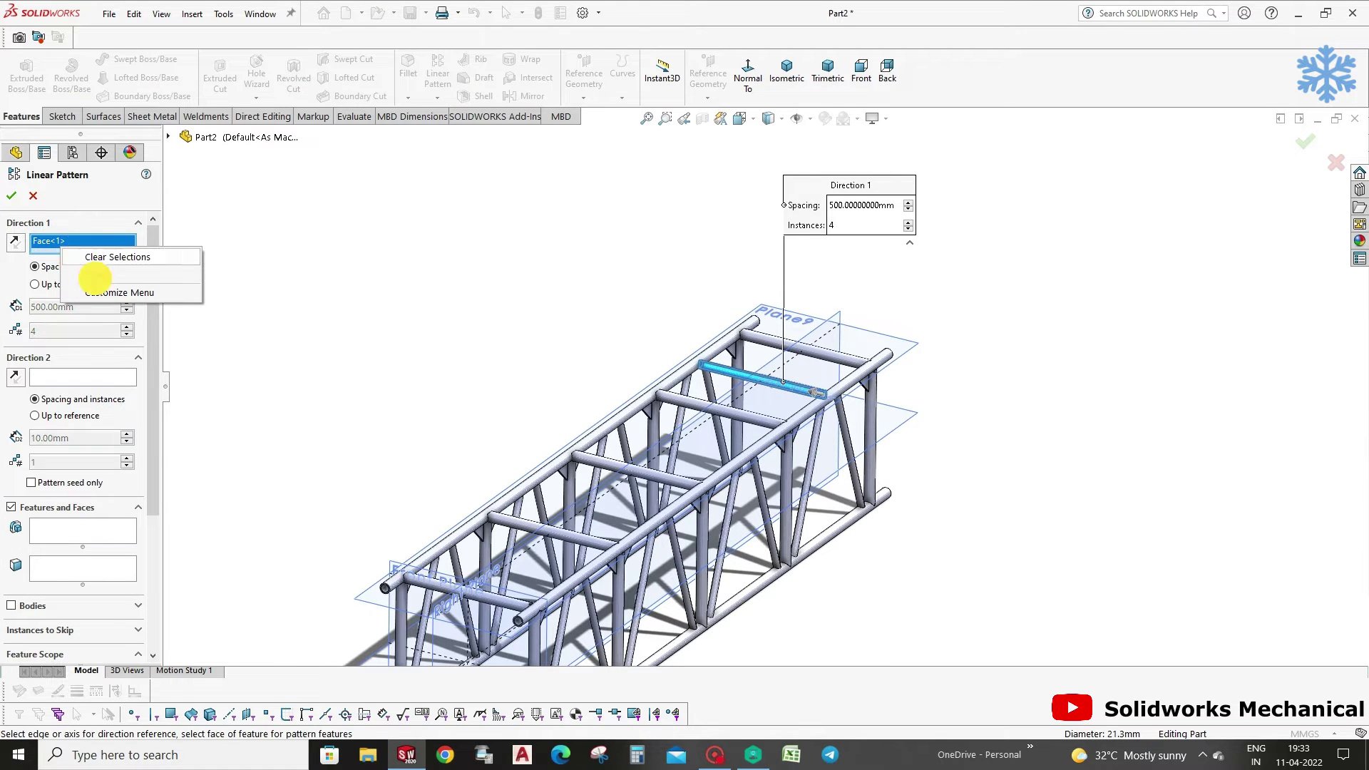
pyautogui.click(82, 258)
pyautogui.scroll(2, 462, 530)
pyautogui.click(509, 512)
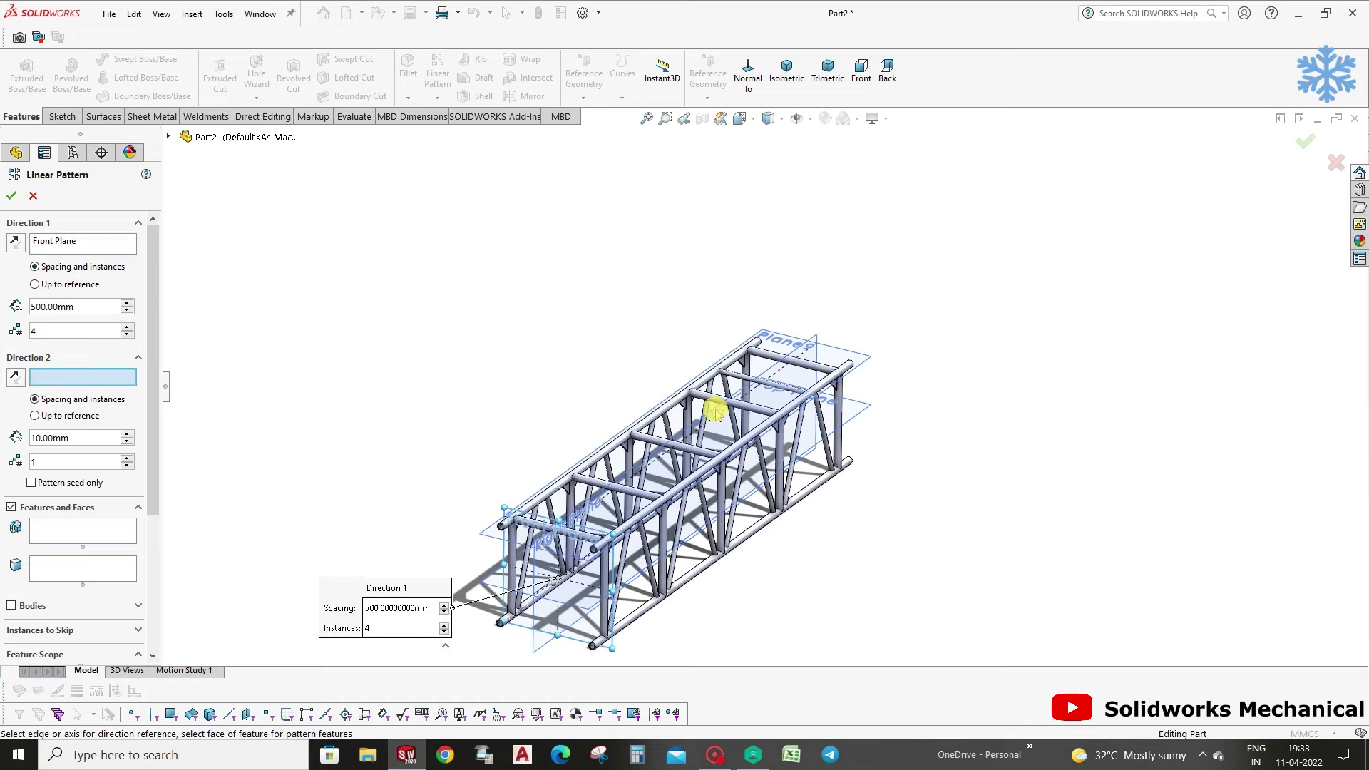
pyautogui.scroll(-3, 784, 370)
pyautogui.click(24, 607)
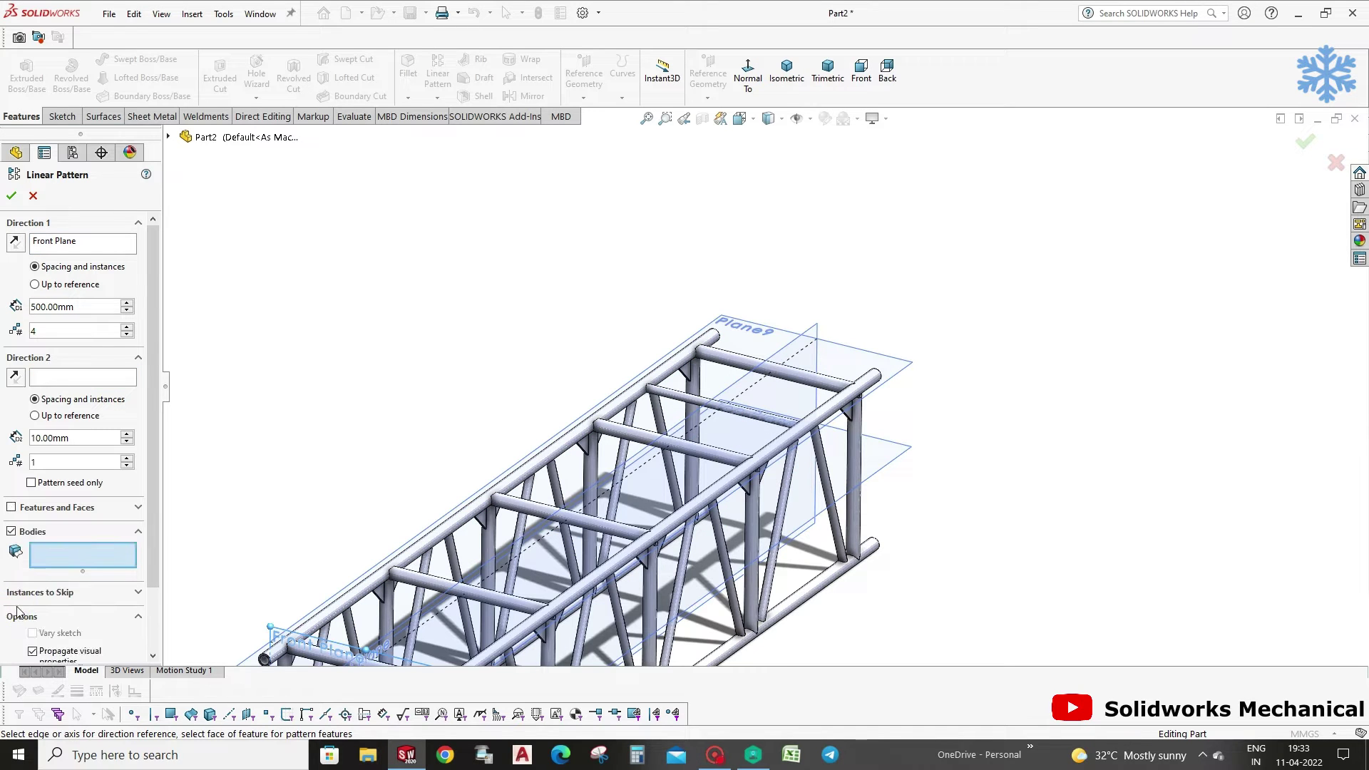
pyautogui.scroll(2, 742, 406)
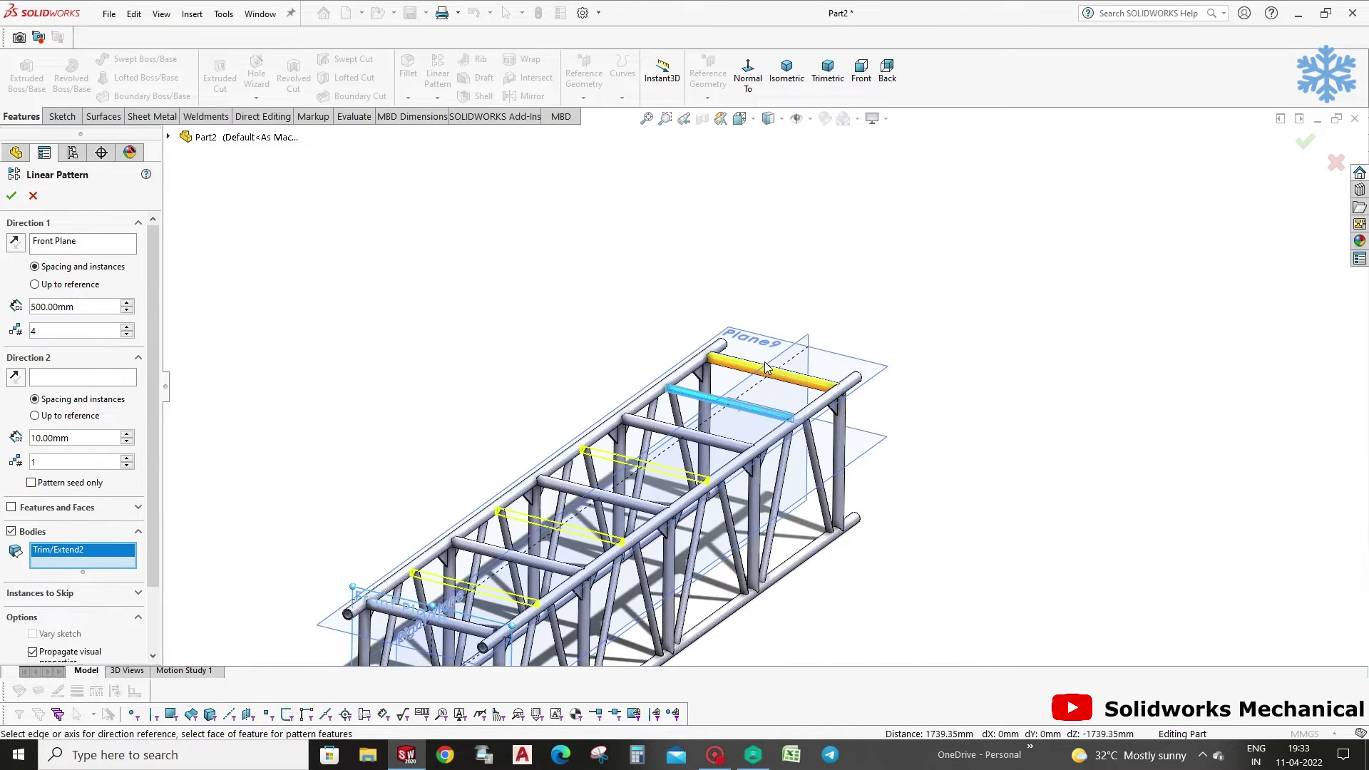
pyautogui.click(1296, 140)
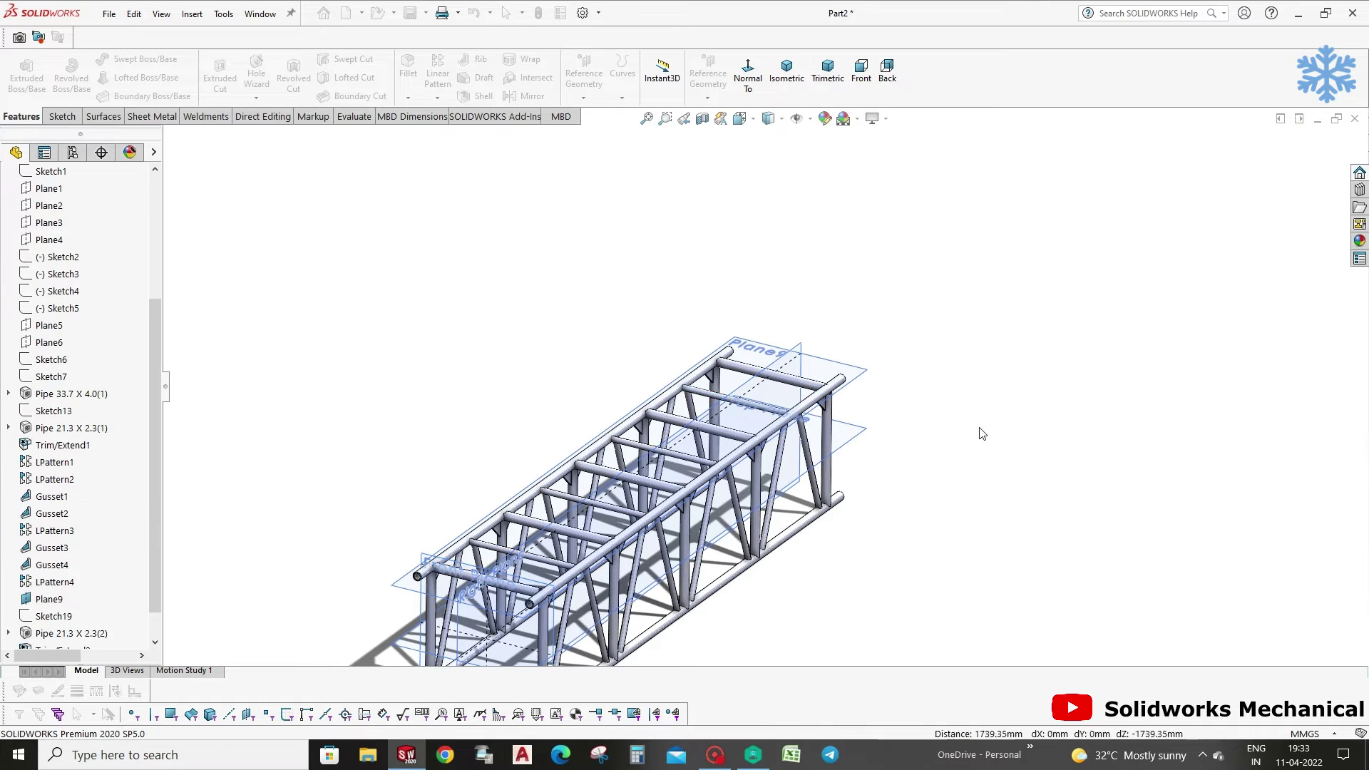
# Hide all reference planes using Hide/Show Items.
pyautogui.moveTo(979, 428); pyautogui.dragTo(864, 469, button='middle')
pyautogui.moveTo(728, 525); pyautogui.dragTo(712, 522, button='middle')
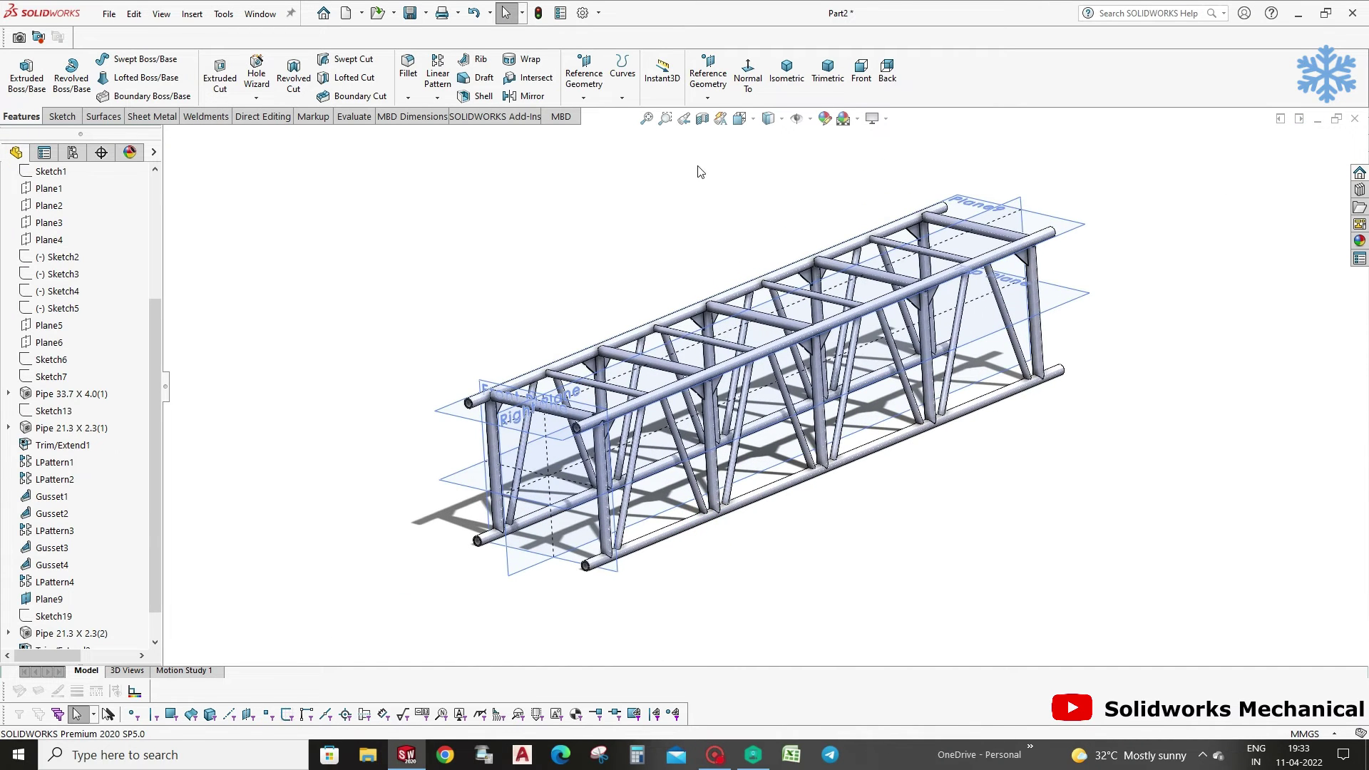
pyautogui.click(810, 118)
pyautogui.click(799, 306)
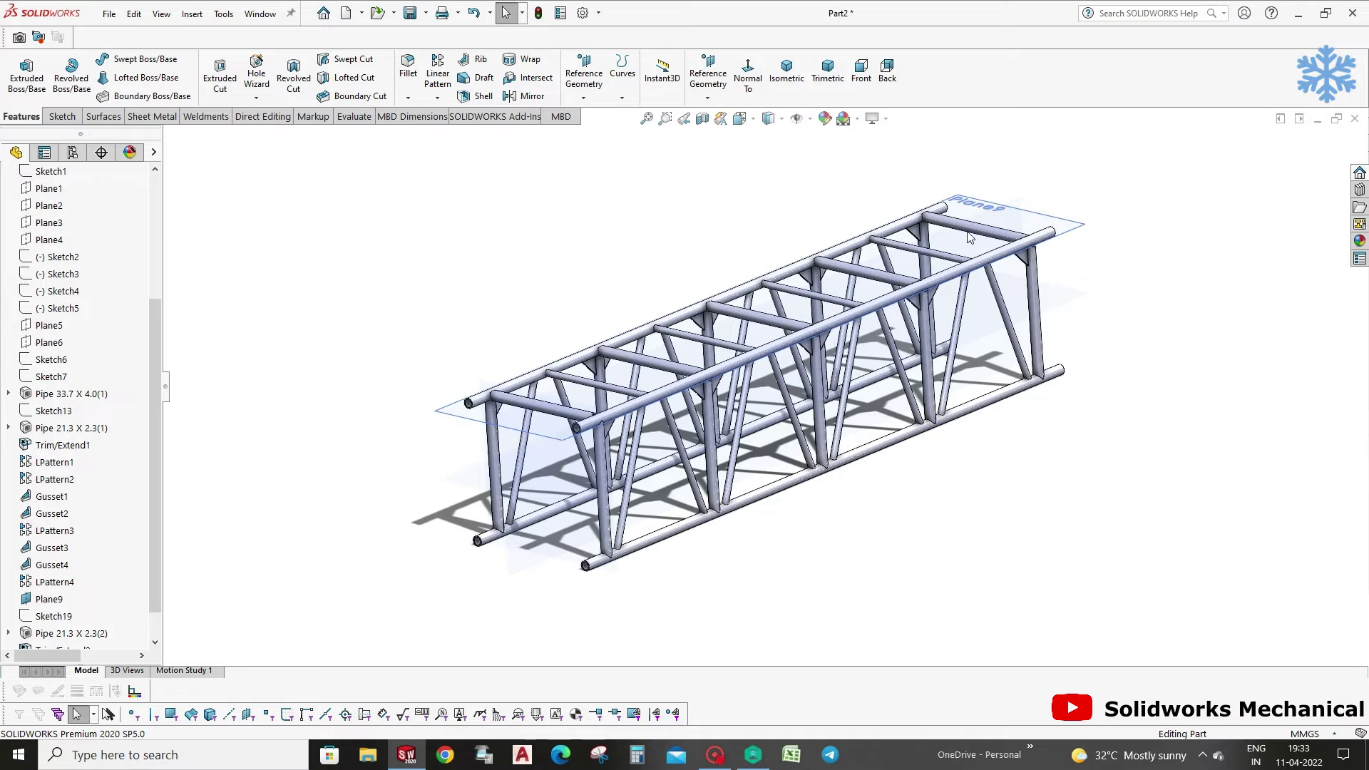
pyautogui.scroll(-1, 71, 593)
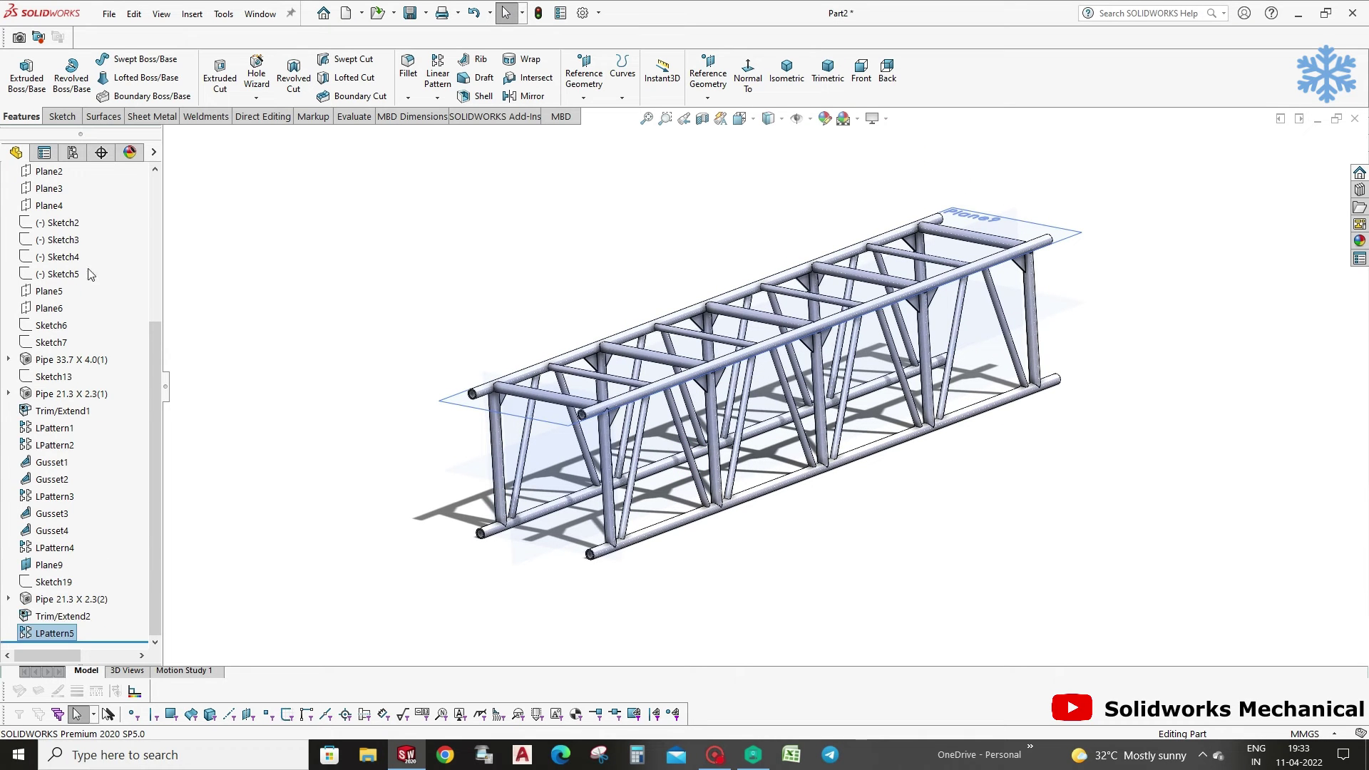
pyautogui.scroll(3, 90, 275)
# Show Plane1, Sketch2 and Sketch4 from the feature tree.
pyautogui.click(49, 291)
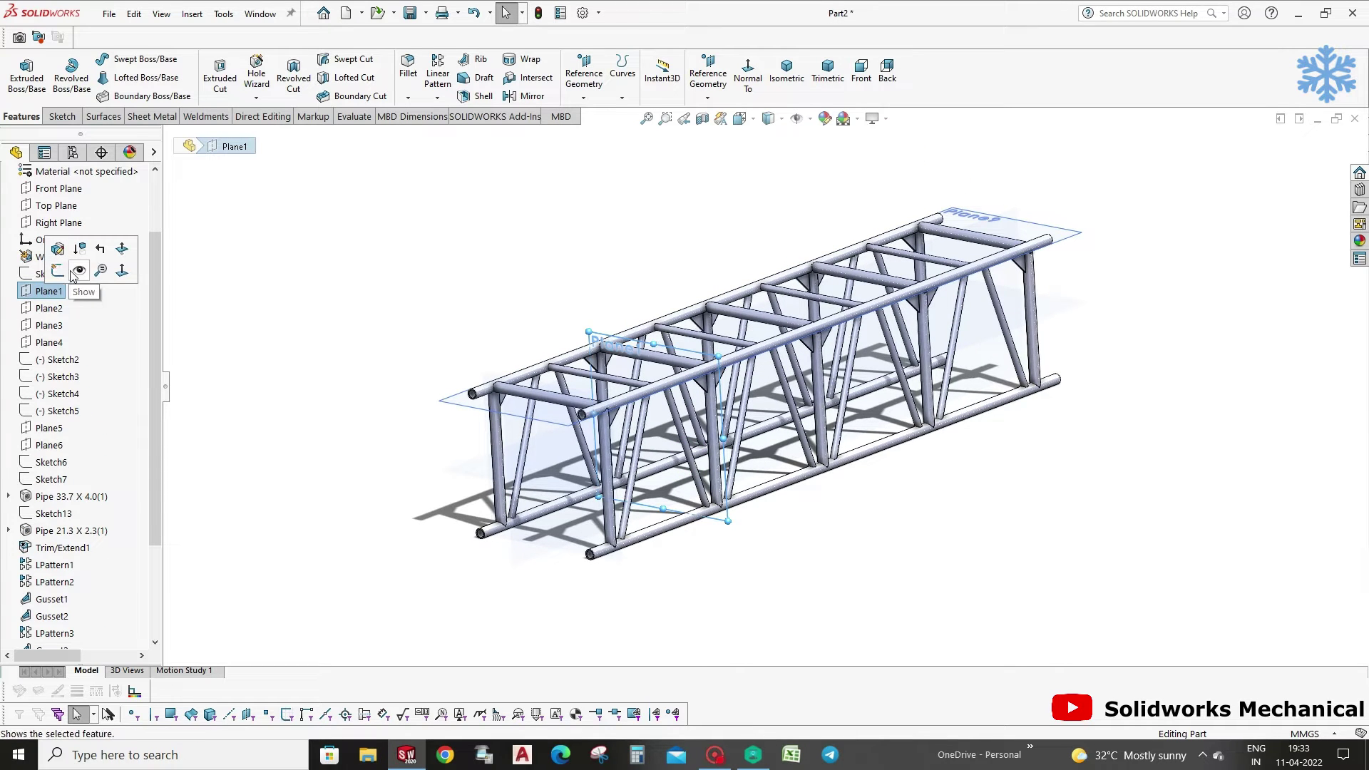
pyautogui.click(74, 272)
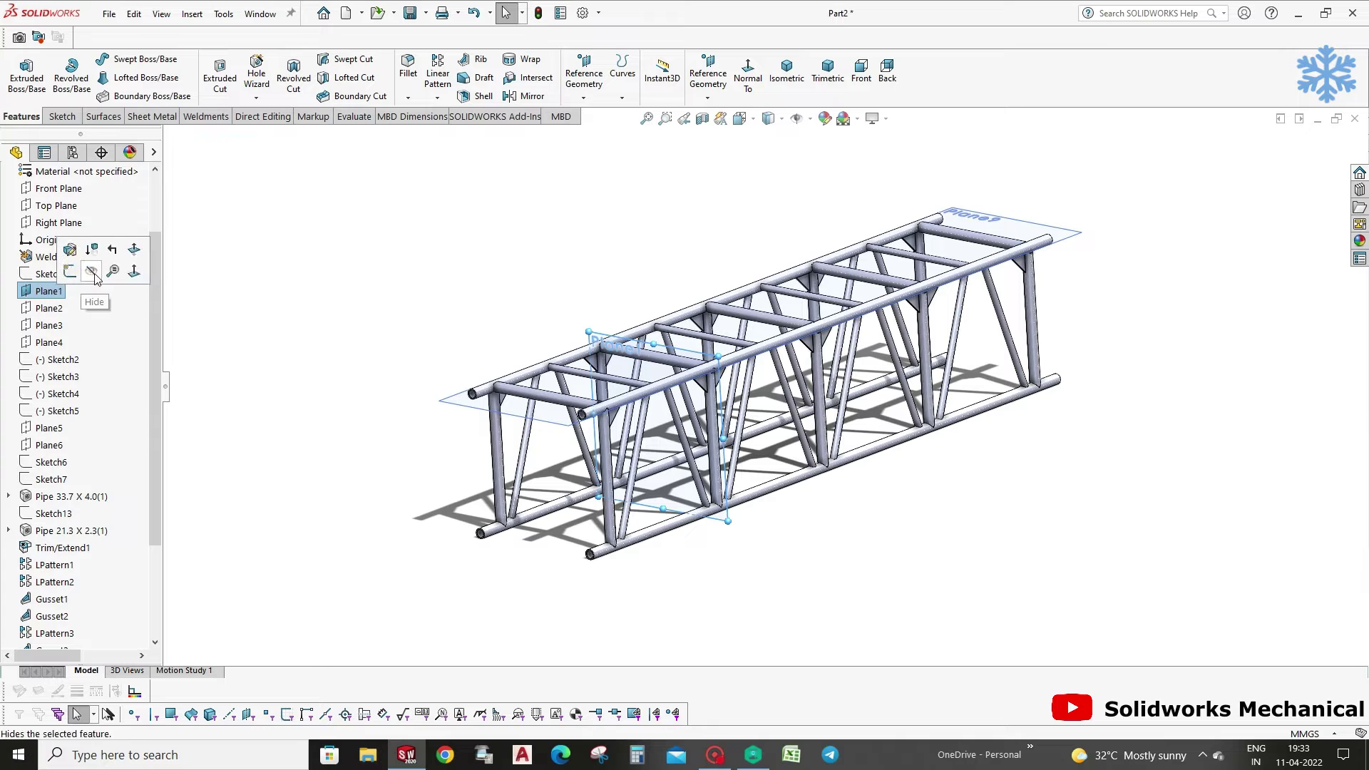
pyautogui.click(60, 359)
pyautogui.click(72, 333)
pyautogui.click(65, 376)
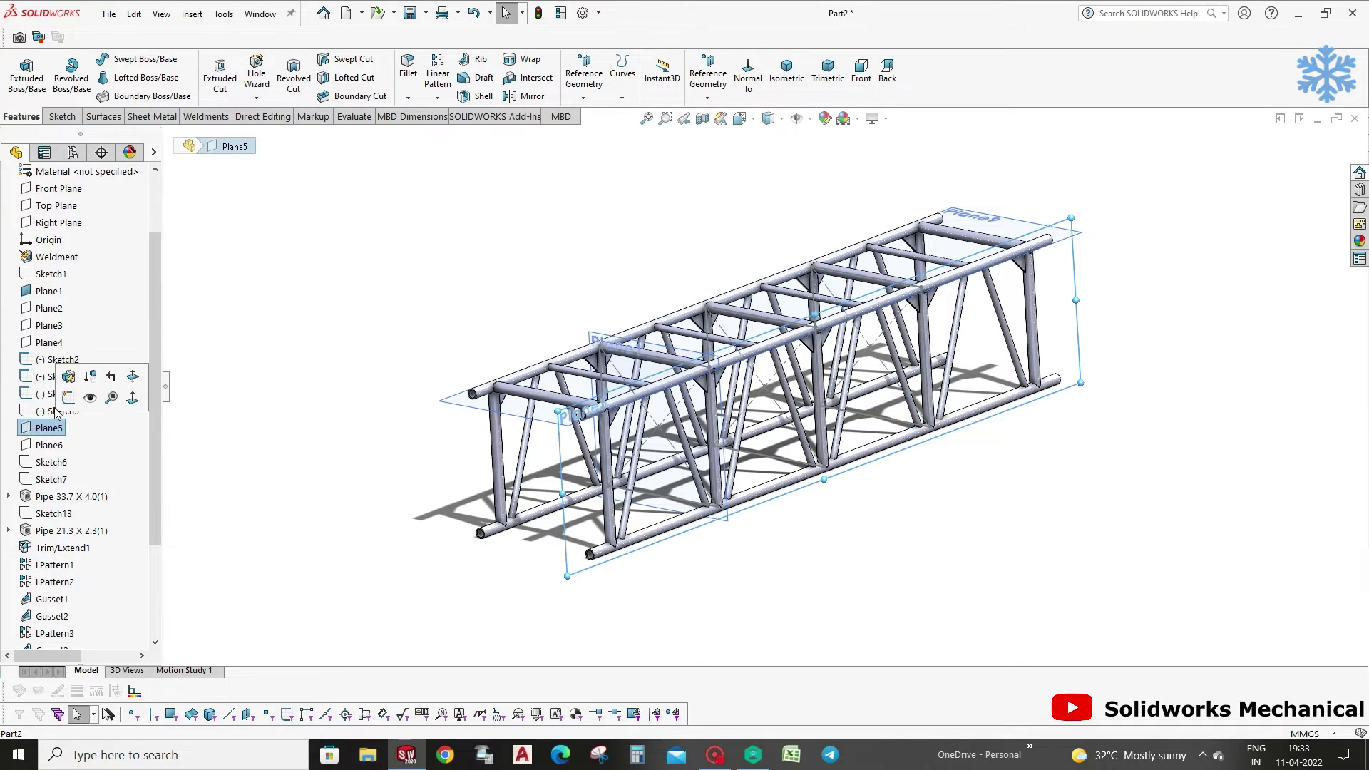
pyautogui.click(64, 374)
pyautogui.click(403, 302)
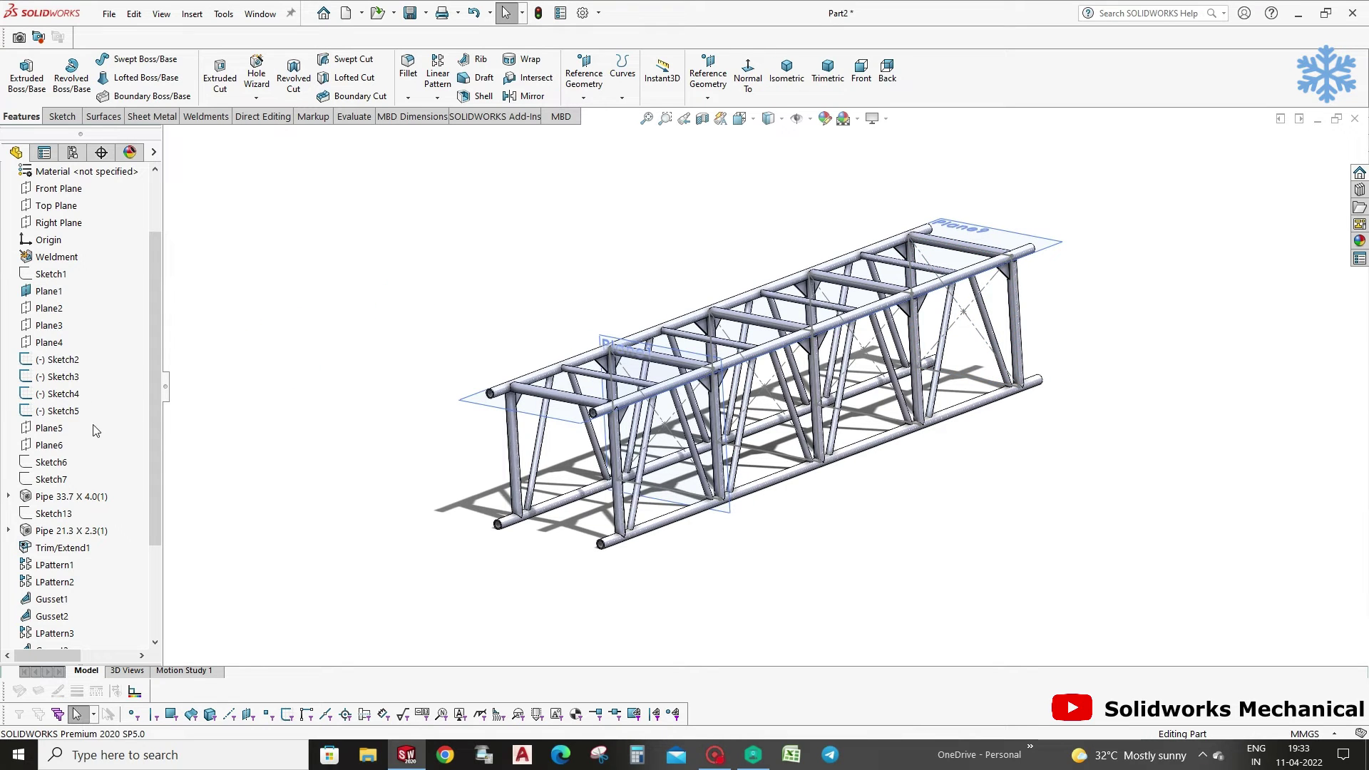
# Show Sketch6, Sketch7 and Sketch1 as well.
pyautogui.click(50, 462)
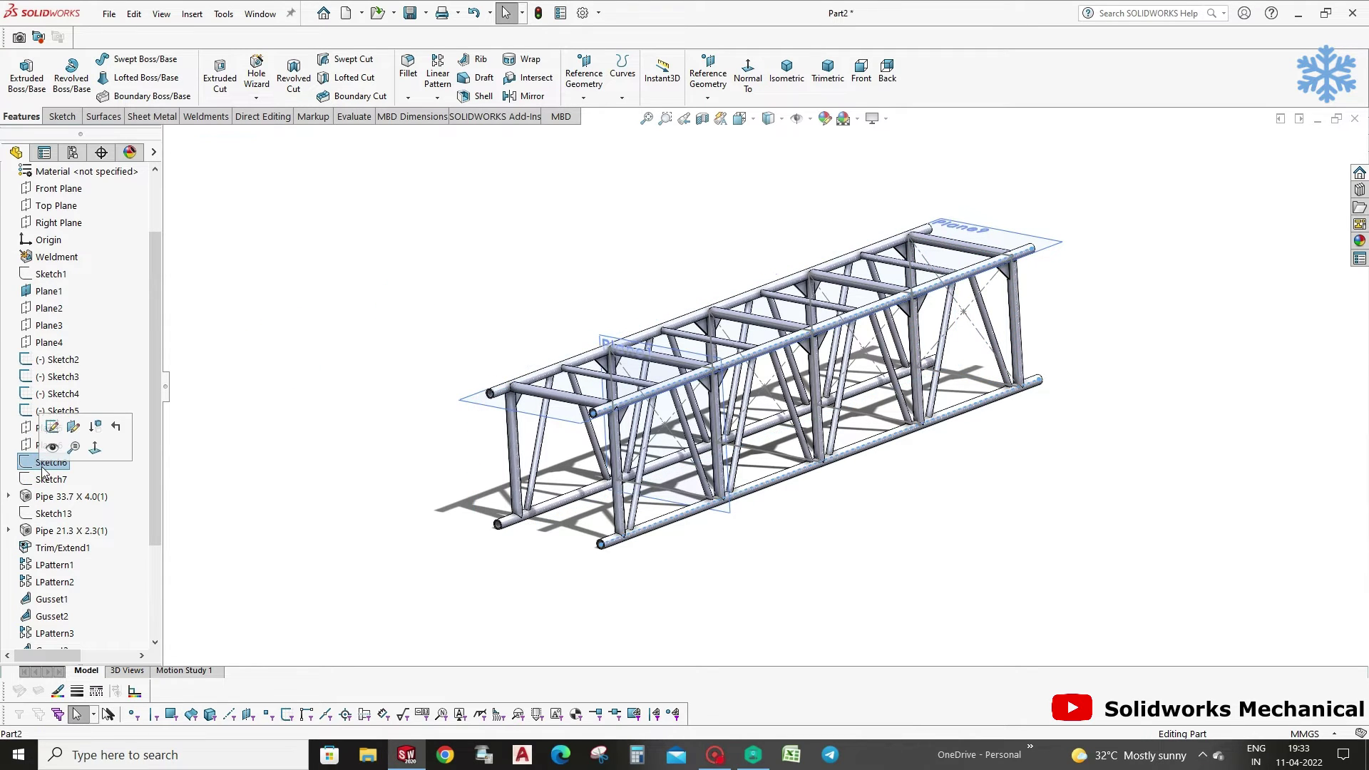
pyautogui.click(51, 449)
pyautogui.click(47, 479)
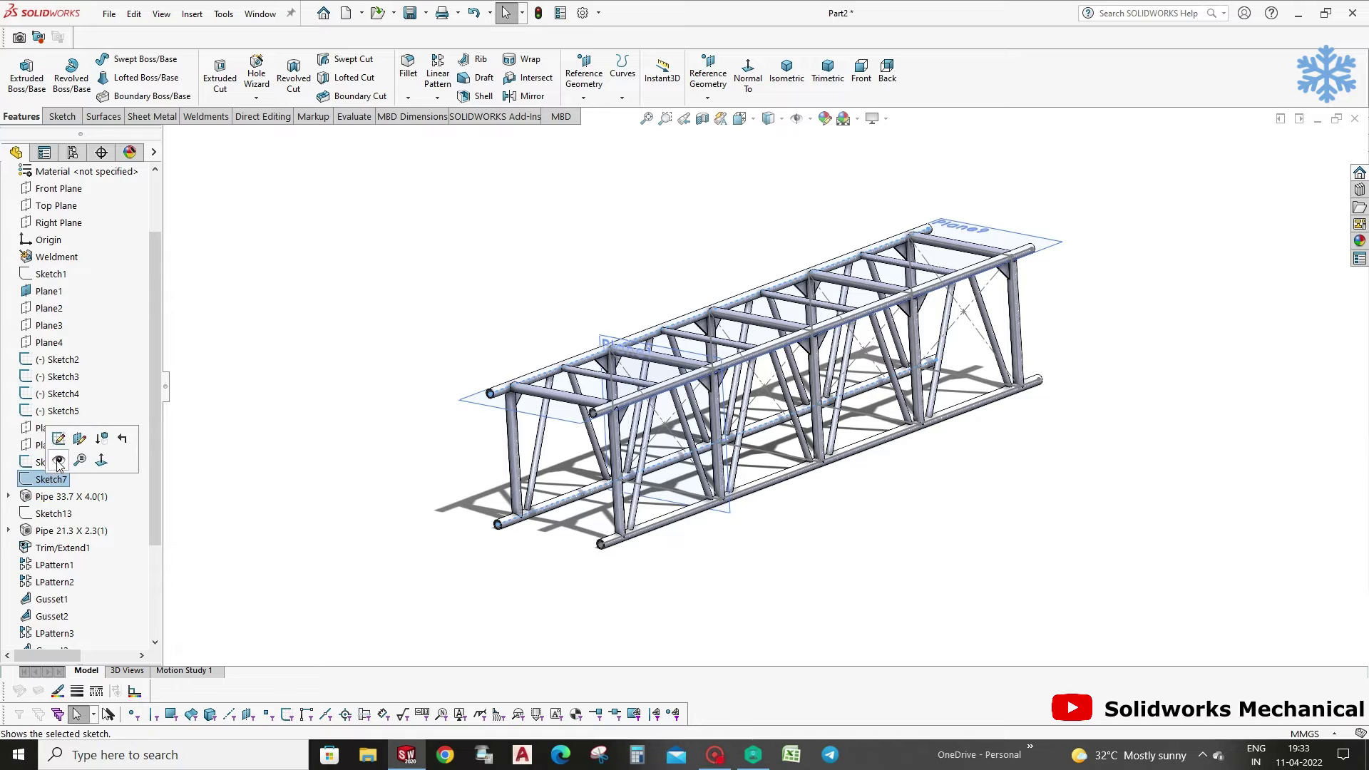
pyautogui.click(52, 306)
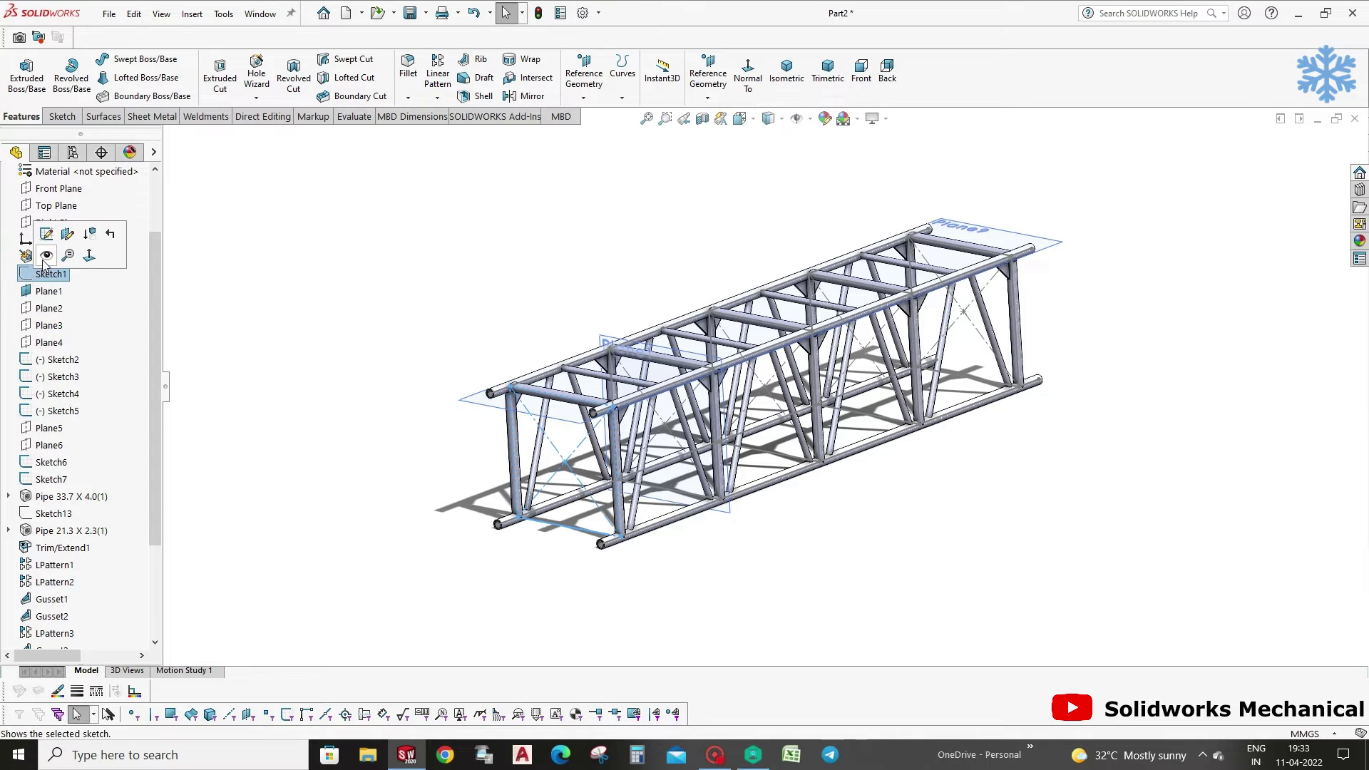
pyautogui.click(353, 351)
pyautogui.scroll(-3, 984, 288)
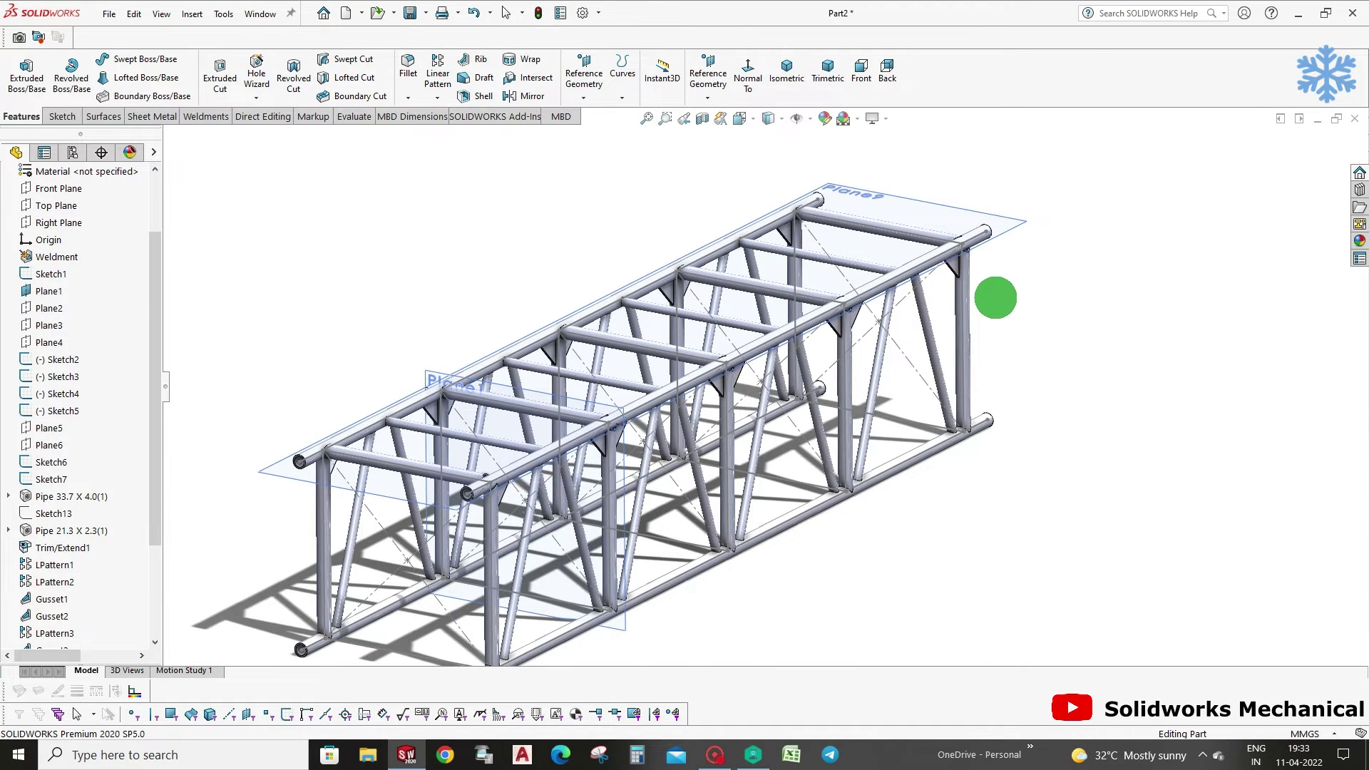
pyautogui.scroll(-2, 984, 289)
# Start a Structural Member with the ISO square tube 40 x 40 x 4 profile.
pyautogui.click(191, 11)
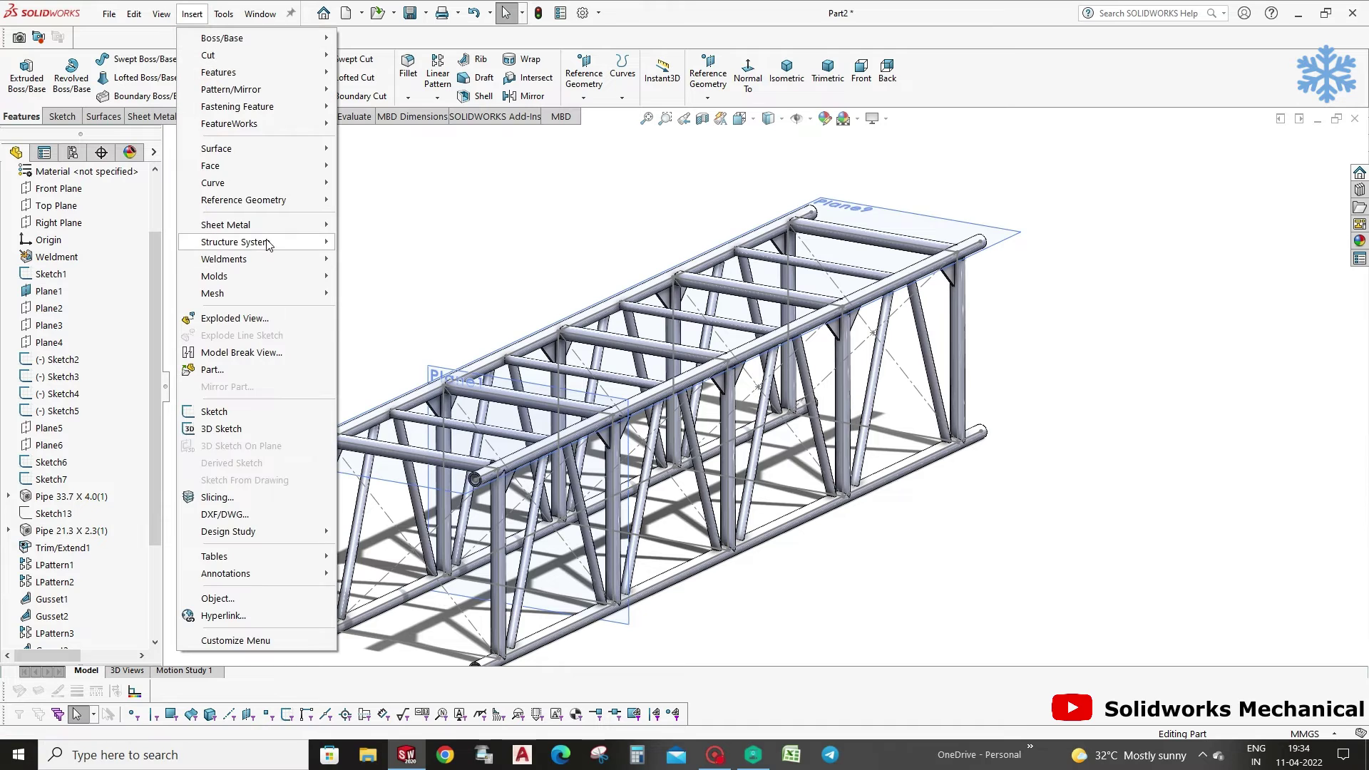
pyautogui.click(378, 276)
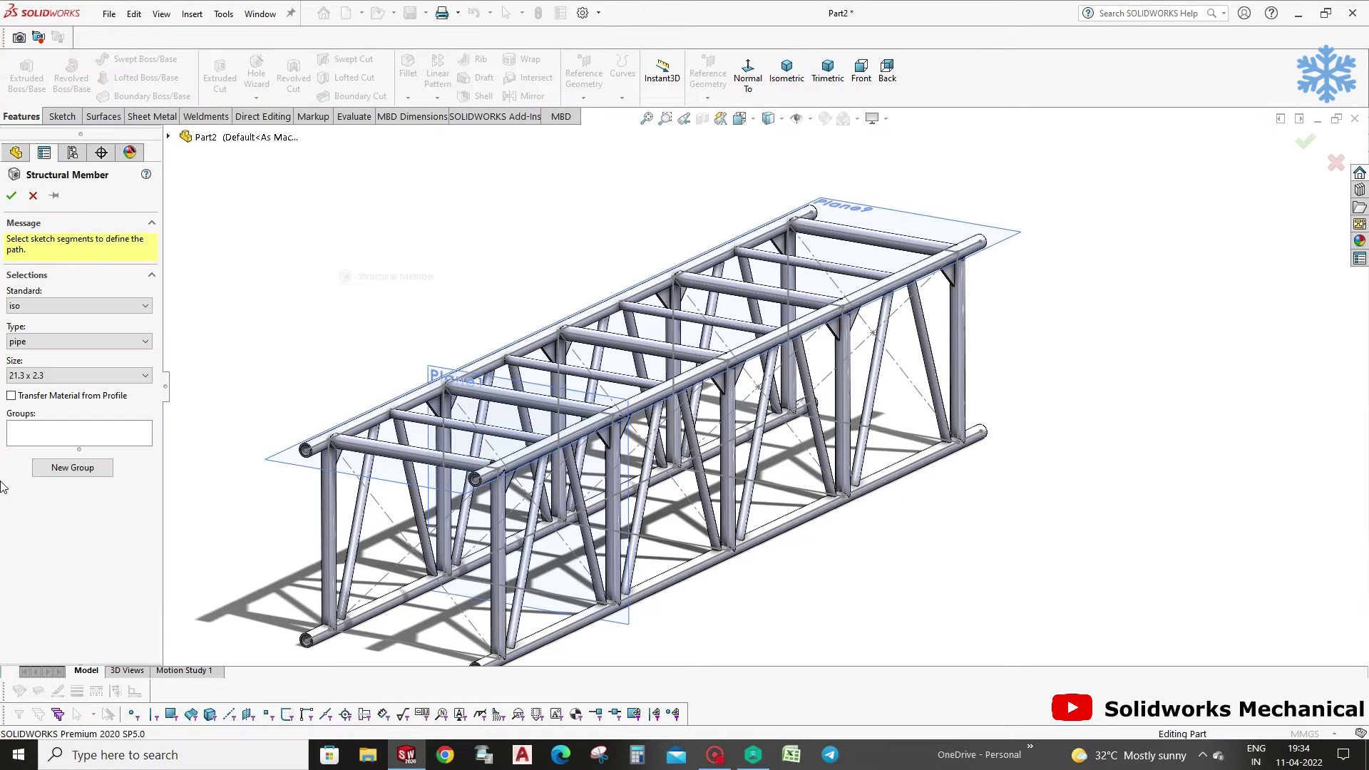
pyautogui.click(43, 342)
pyautogui.click(39, 406)
pyautogui.click(42, 375)
pyautogui.click(39, 416)
# Pick the five bottom cross lines as path segments and create the square-tube members.
pyautogui.click(406, 639)
pyautogui.scroll(3, 400, 643)
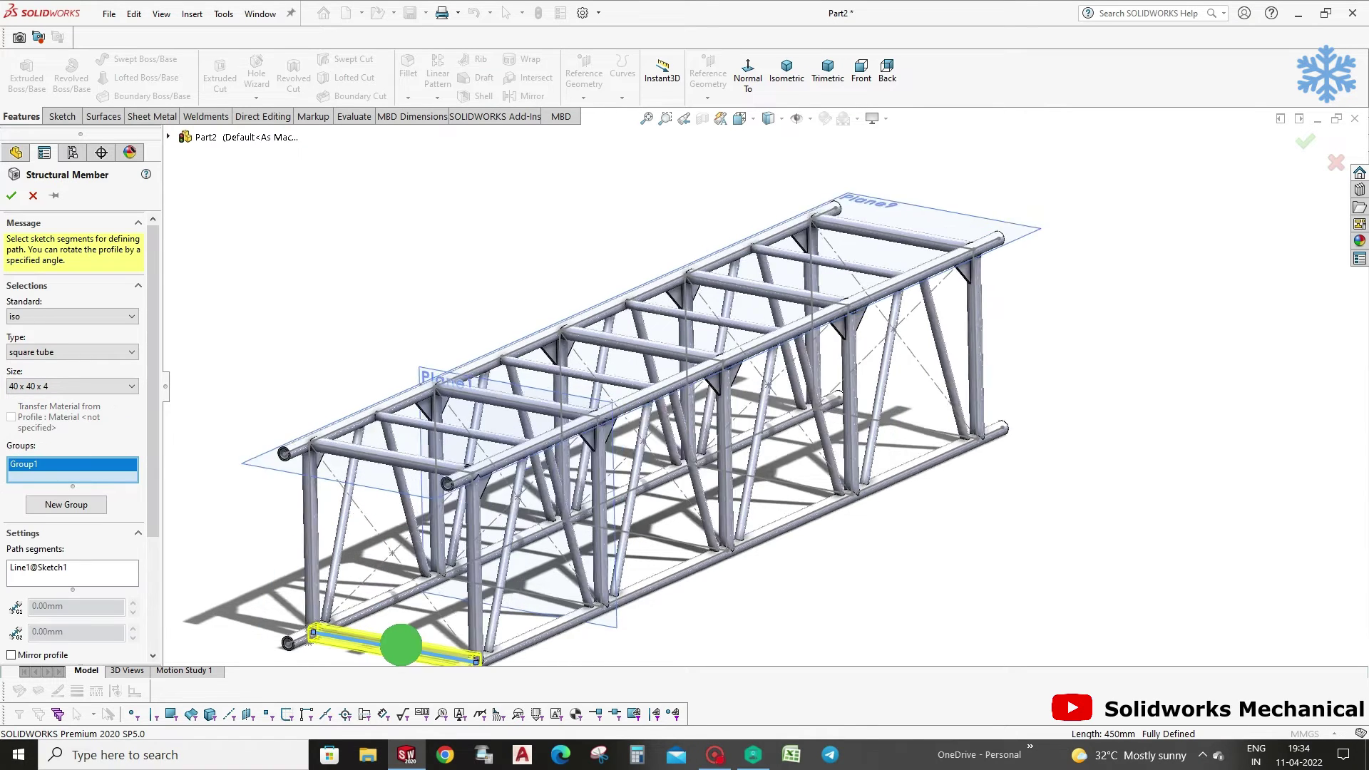
pyautogui.scroll(-1, 534, 583)
pyautogui.click(616, 540)
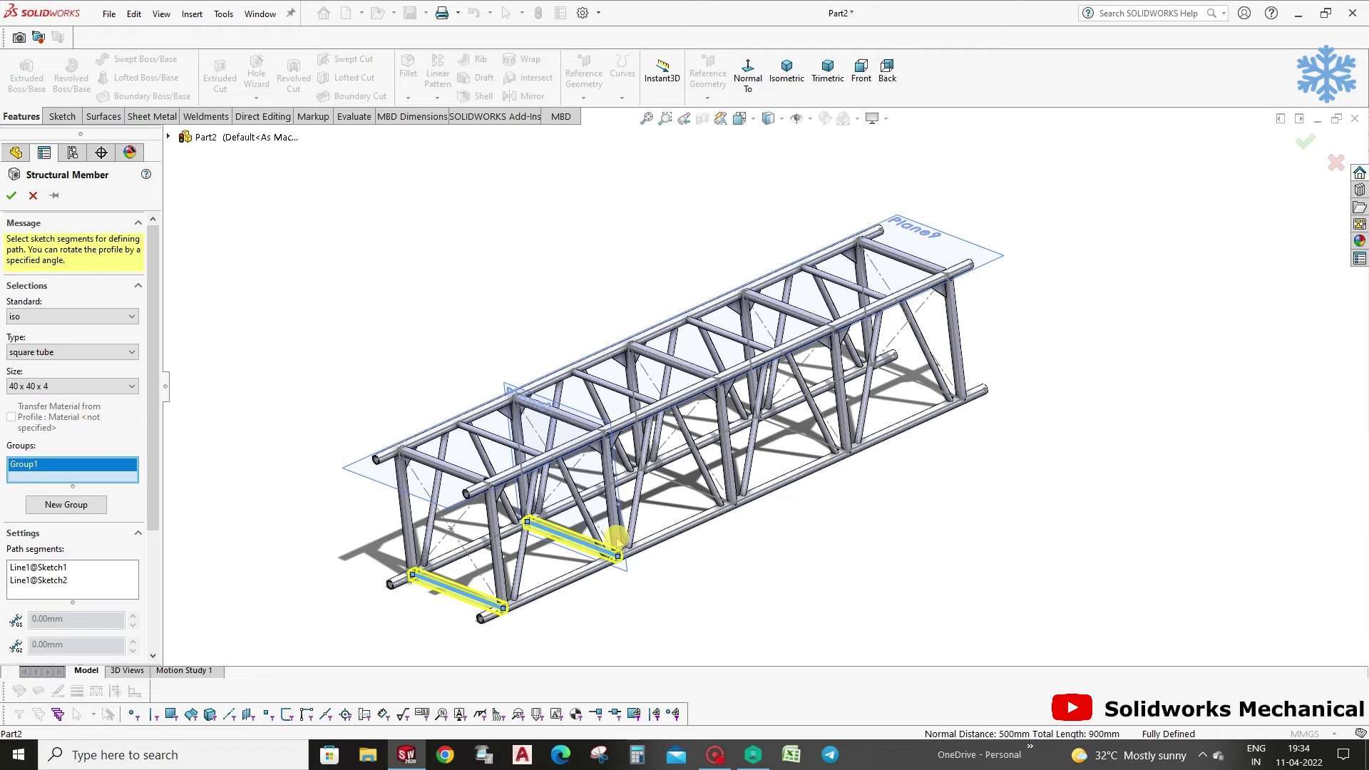
pyautogui.click(687, 487)
pyautogui.click(809, 436)
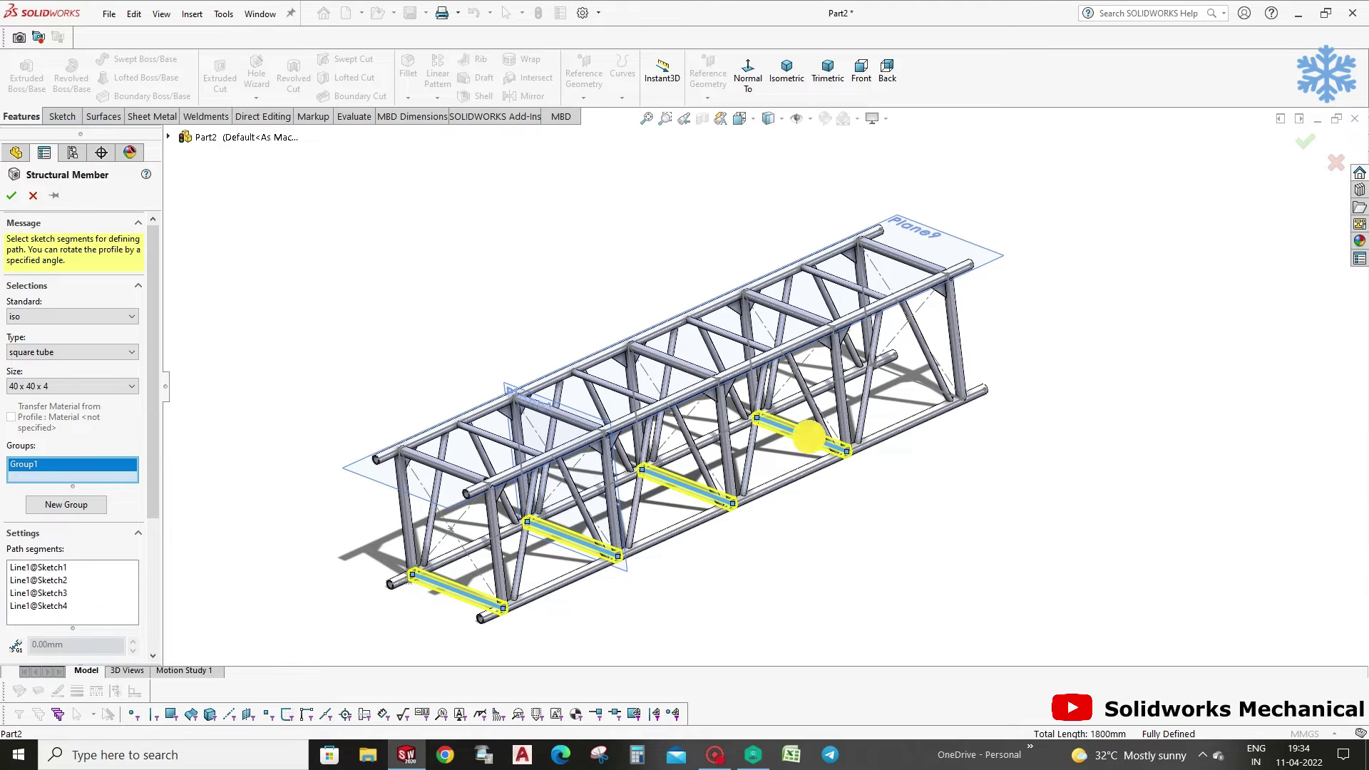
pyautogui.click(915, 383)
pyautogui.click(1305, 141)
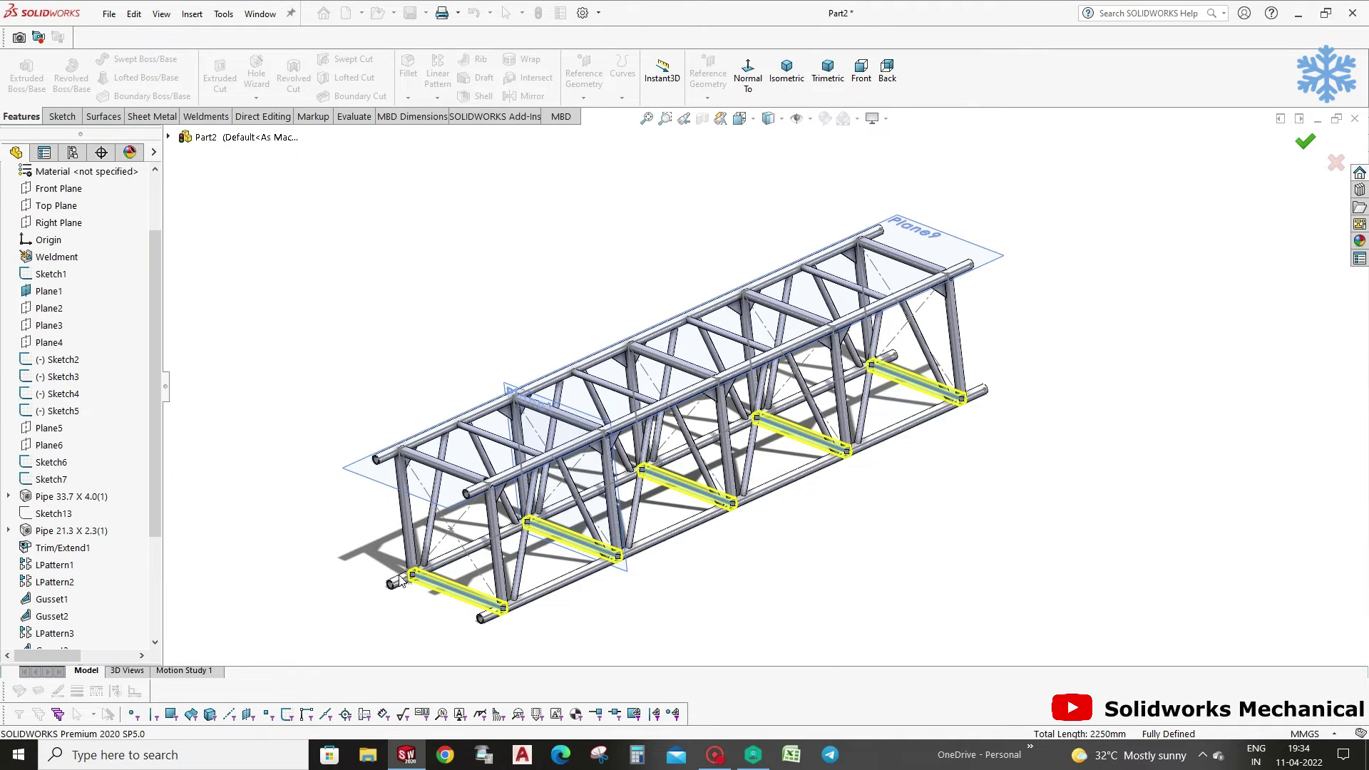
pyautogui.scroll(-3, 613, 534)
pyautogui.scroll(-3, 613, 534)
pyautogui.scroll(-2, 635, 529)
pyautogui.scroll(3, 635, 528)
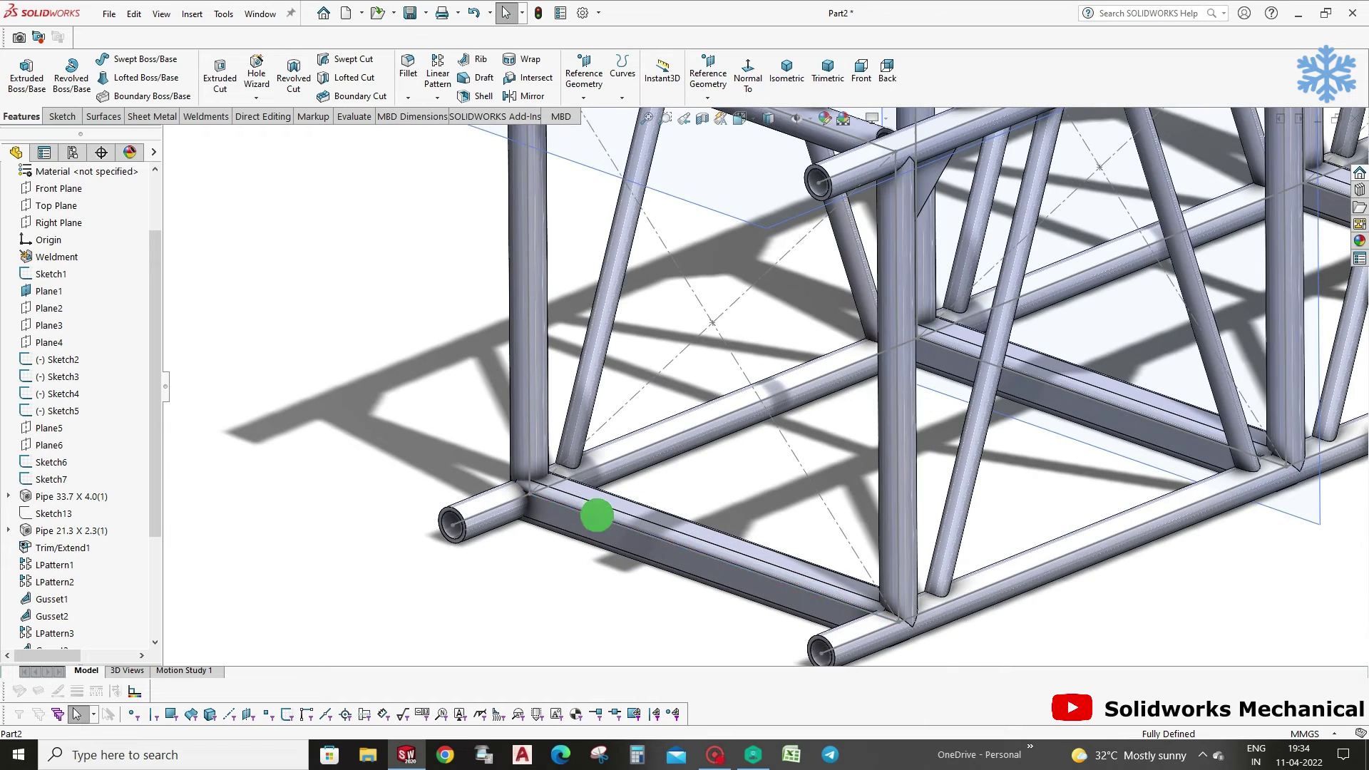
pyautogui.click(191, 14)
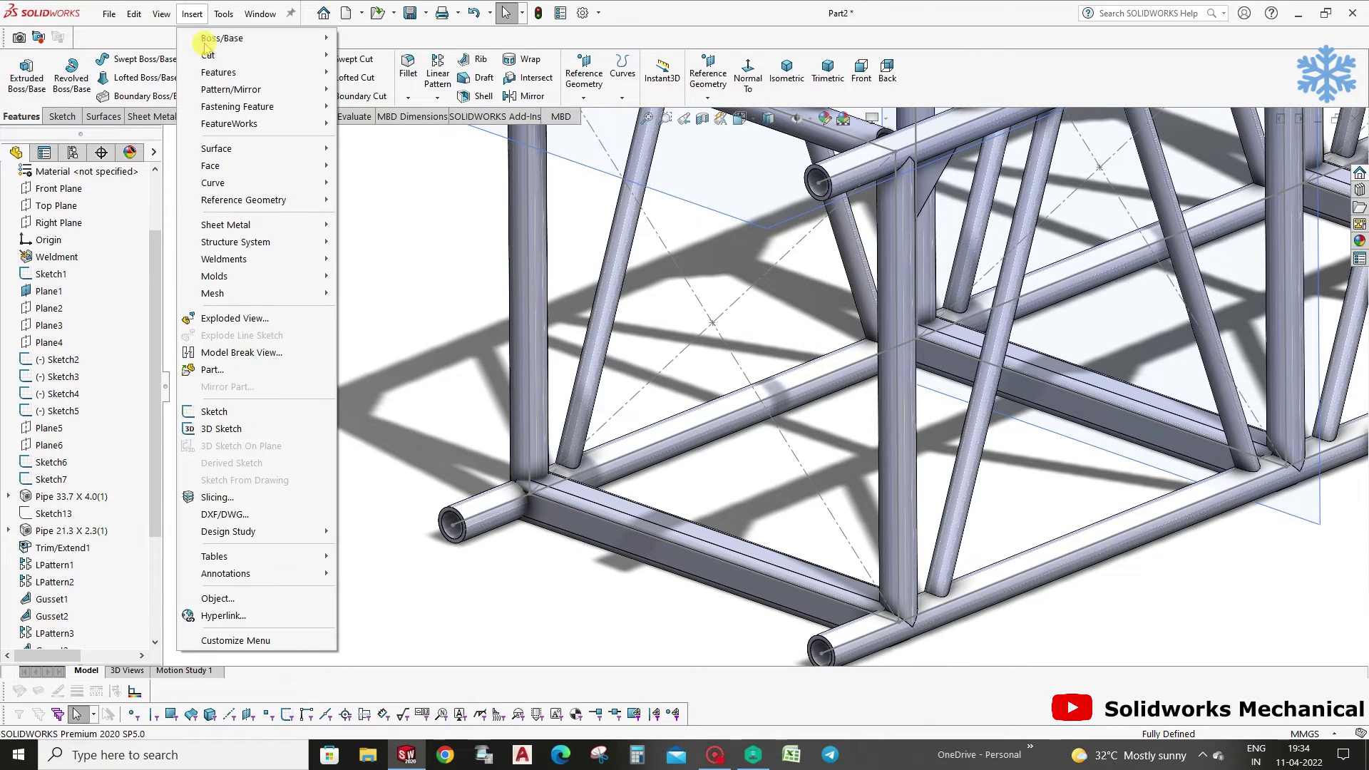
pyautogui.moveTo(224, 259)
pyautogui.click(379, 294)
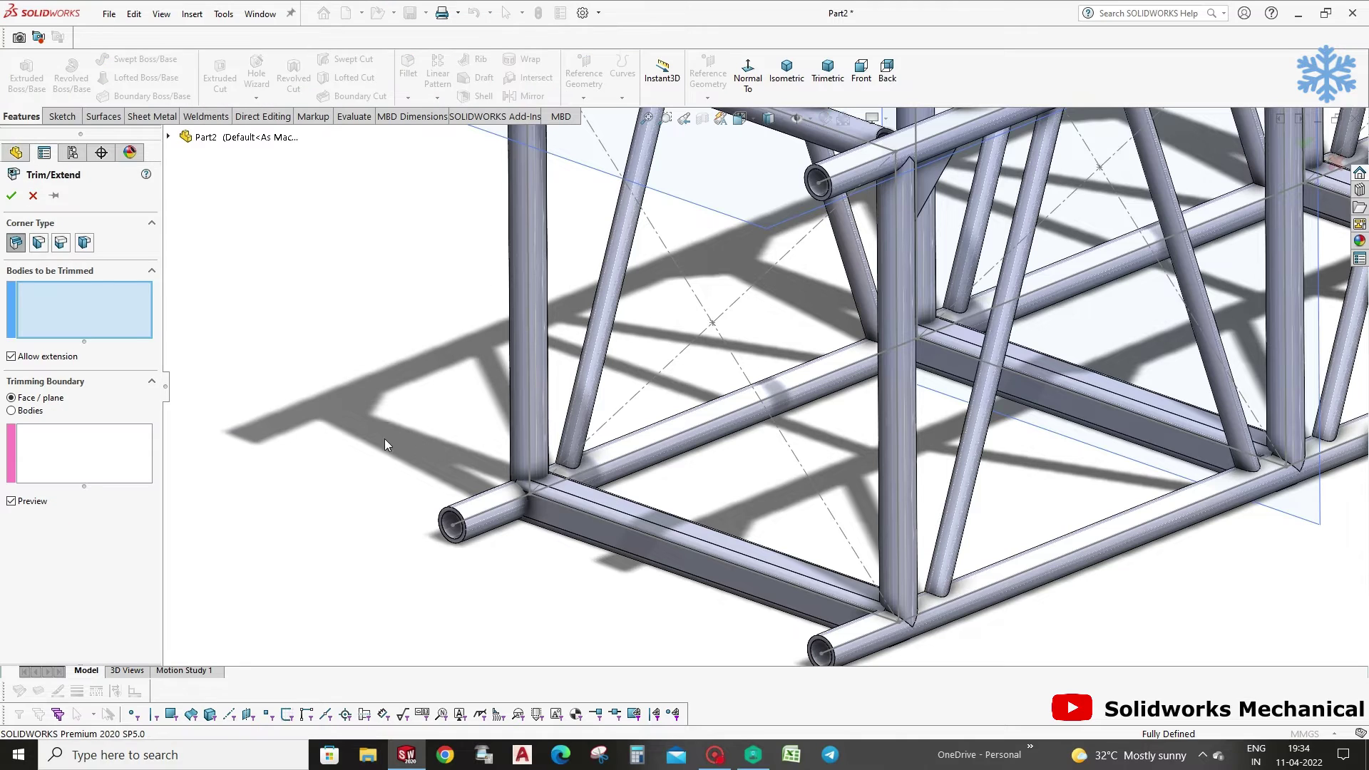
pyautogui.click(39, 242)
pyautogui.click(611, 525)
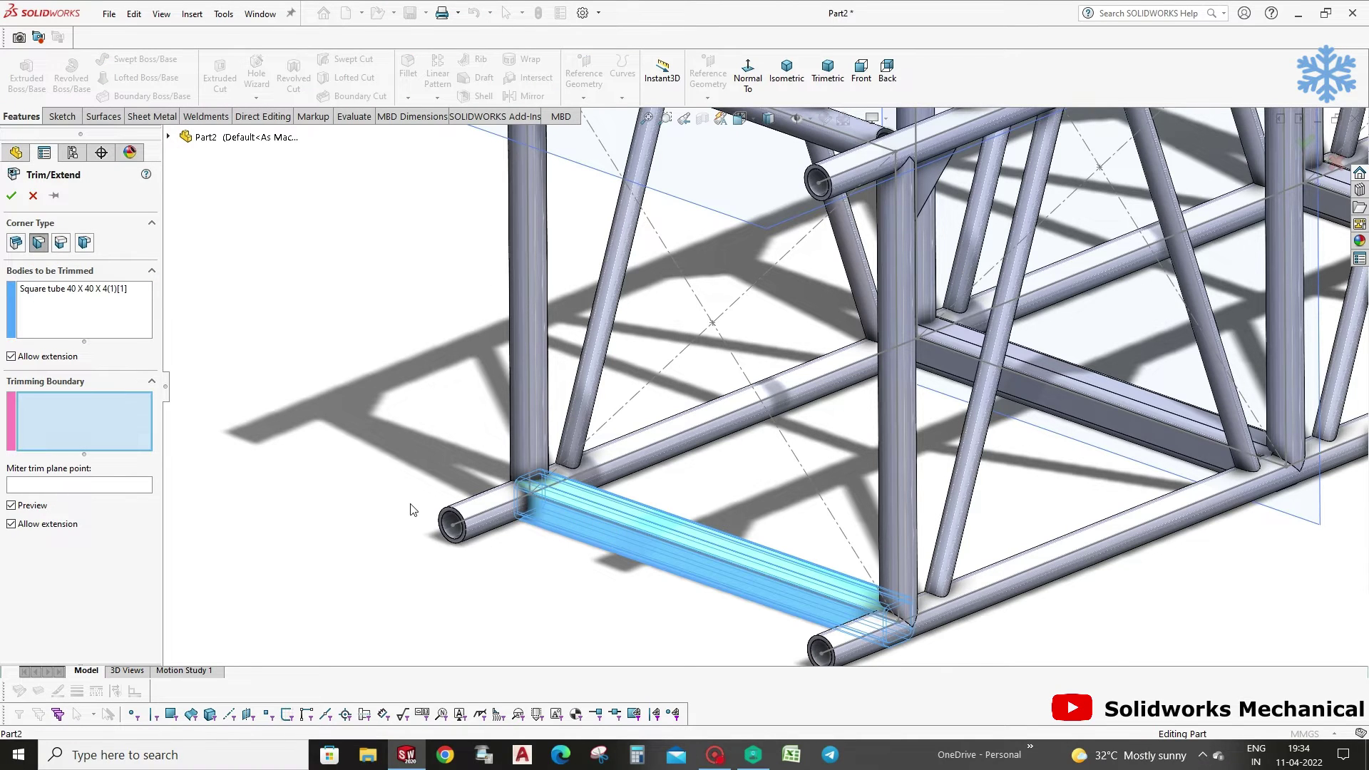
pyautogui.click(481, 512)
pyautogui.click(19, 246)
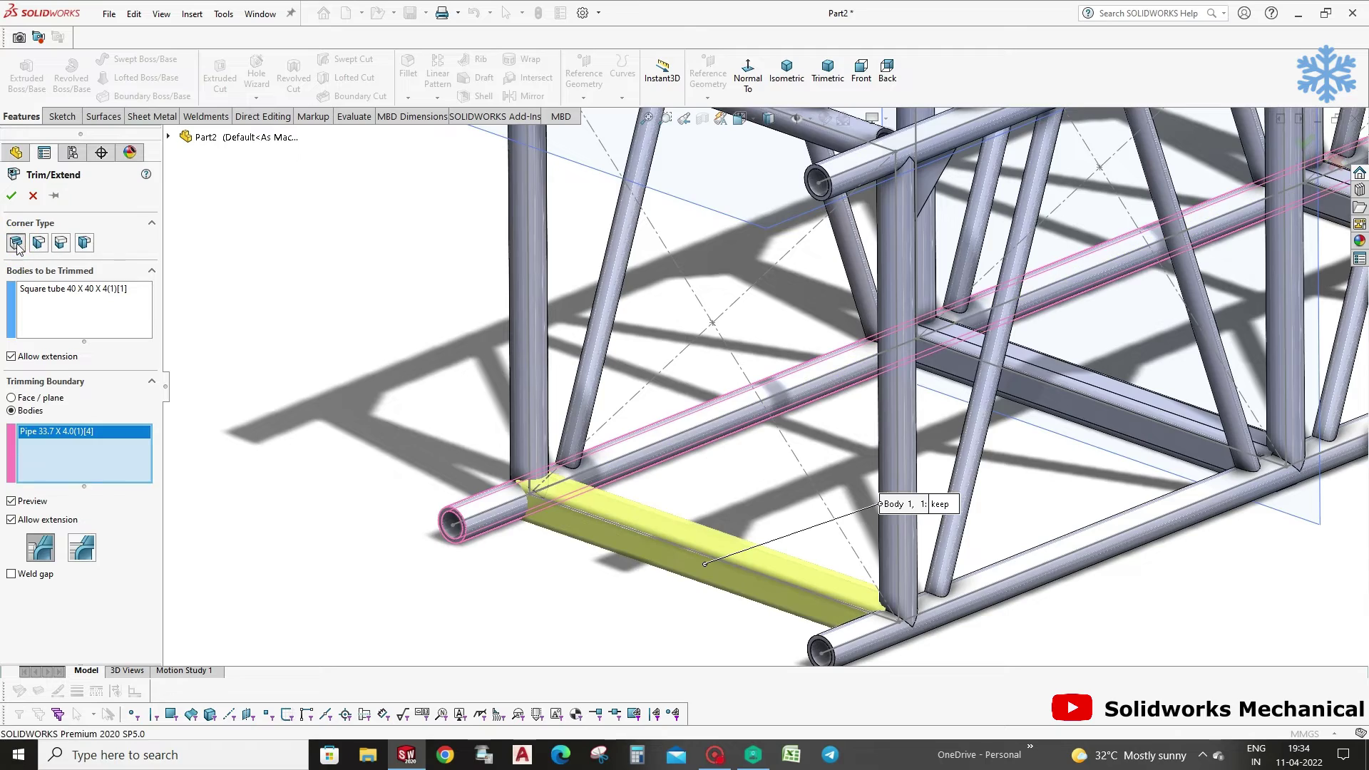
pyautogui.moveTo(611, 526); pyautogui.dragTo(621, 550, button='middle')
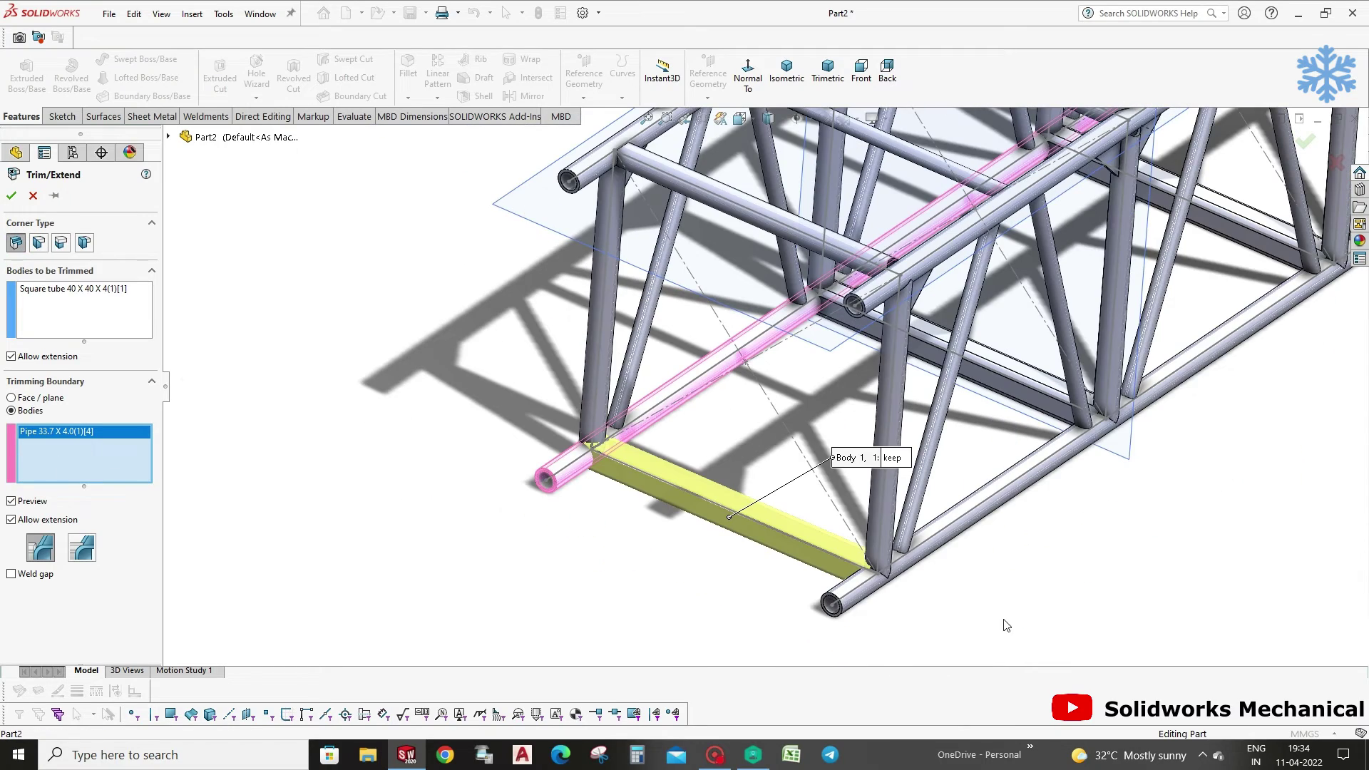
pyautogui.click(865, 596)
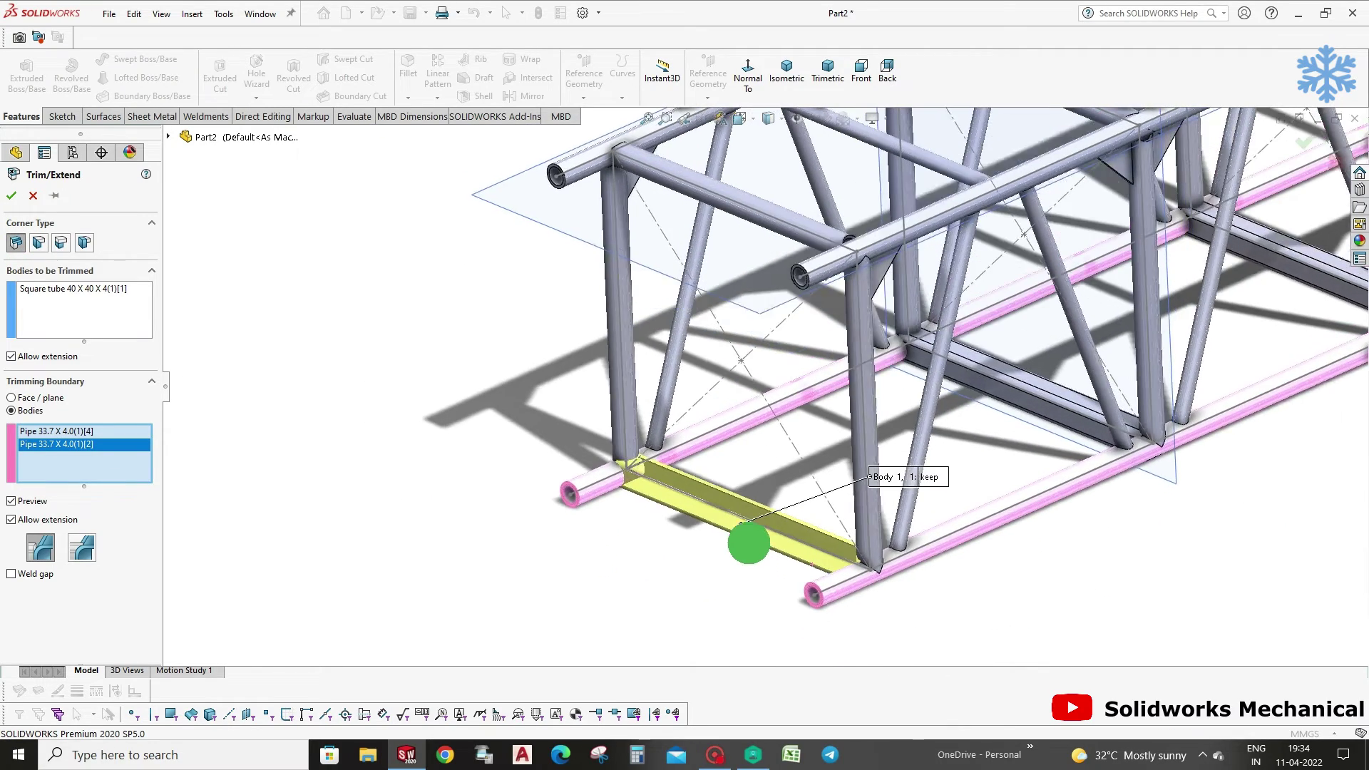
pyautogui.moveTo(765, 570); pyautogui.dragTo(746, 537, button='middle')
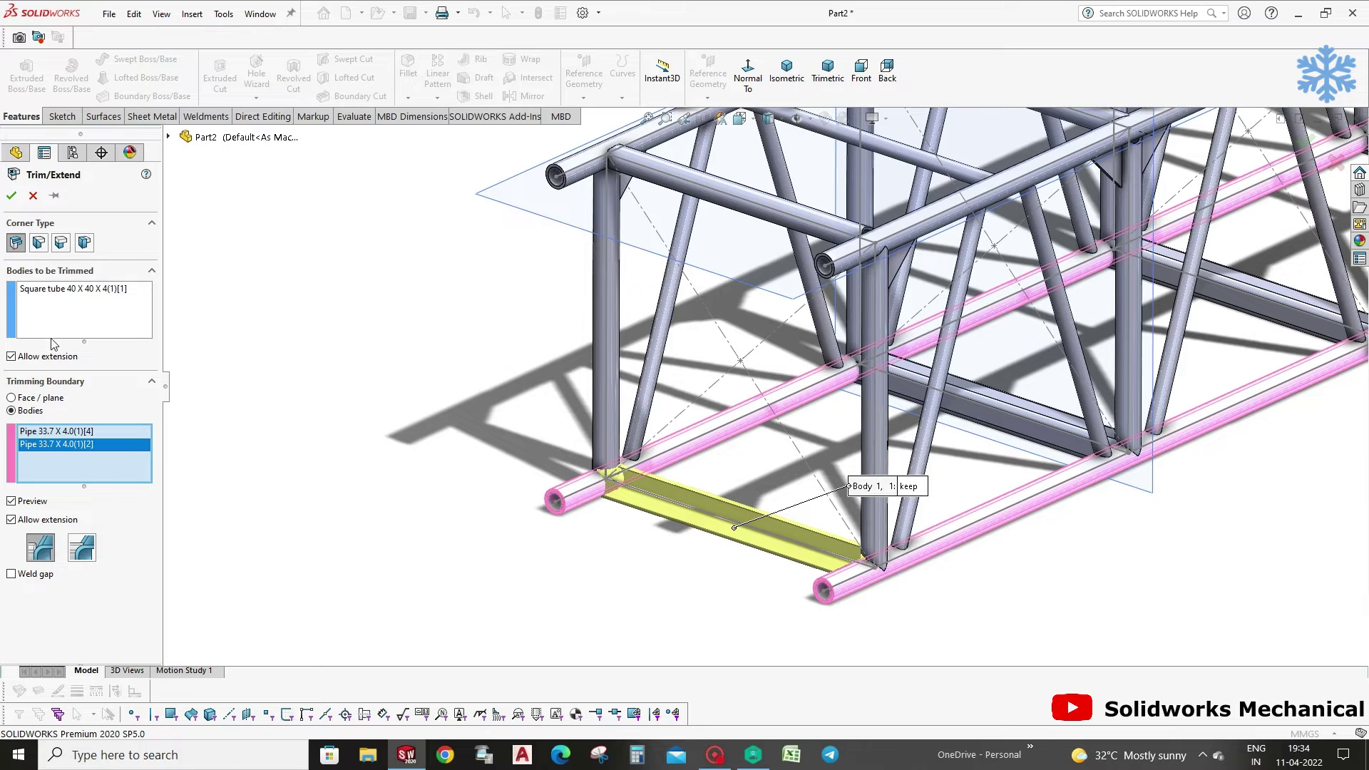
pyautogui.click(54, 400)
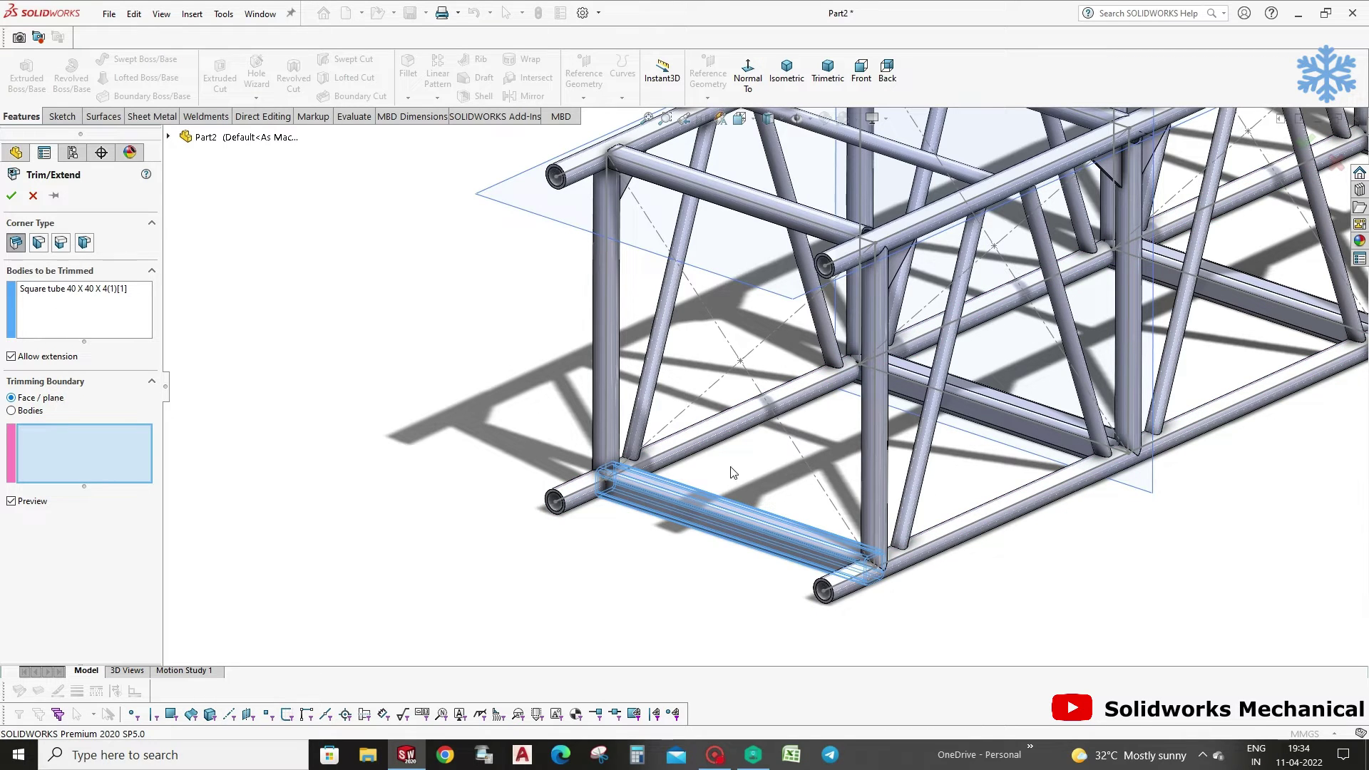
pyautogui.click(39, 243)
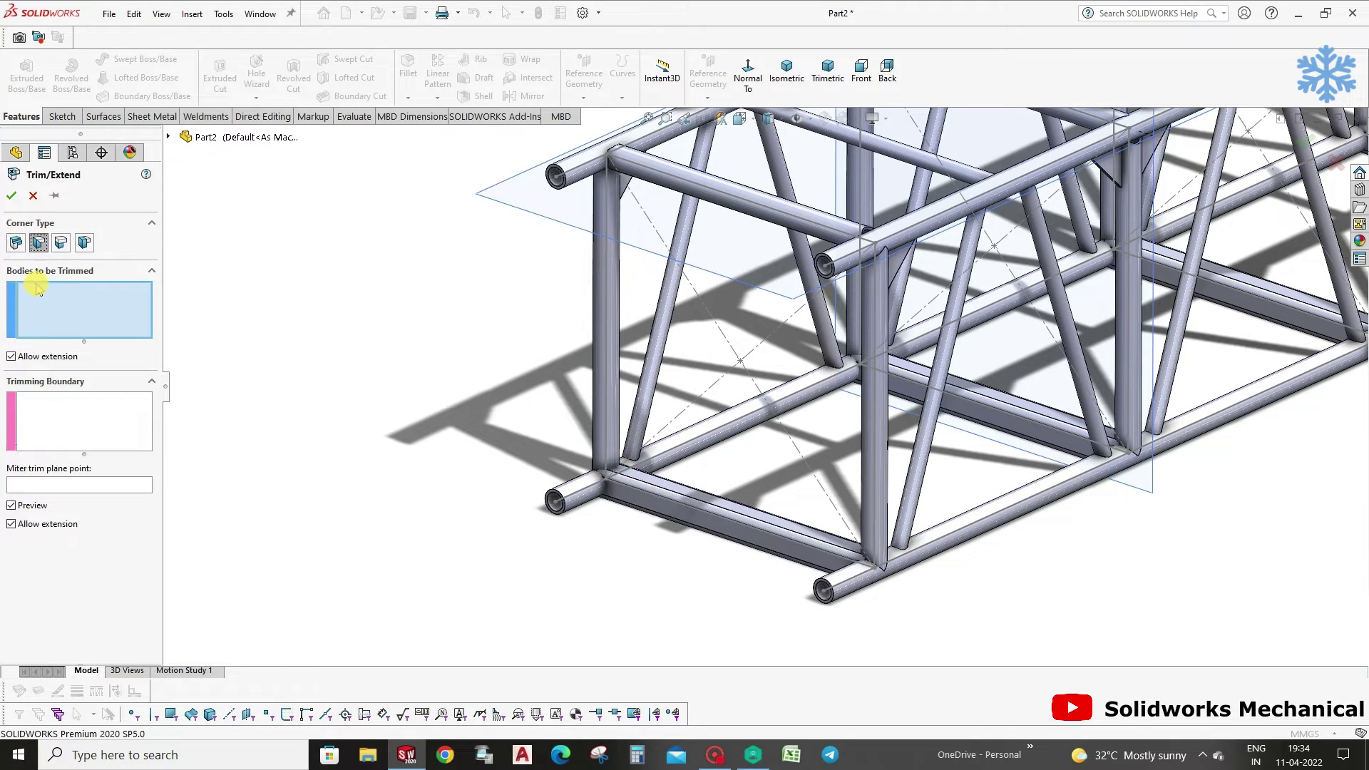
pyautogui.click(31, 195)
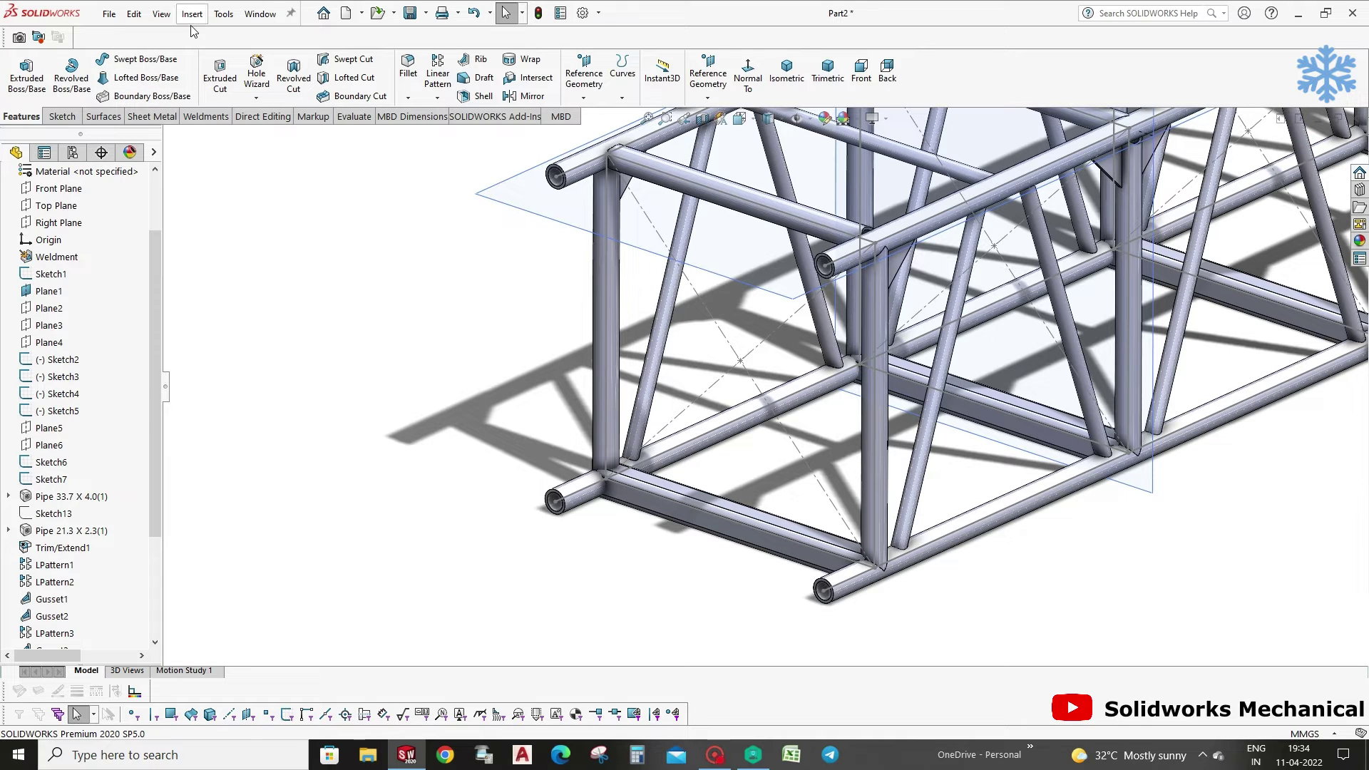
# Resize the bottom square-tube members from 40 x 40 x 4 to 30 x 30 x 2.6.
pyautogui.scroll(-5, 71, 606)
pyautogui.scroll(-5, 71, 605)
pyautogui.click(68, 632)
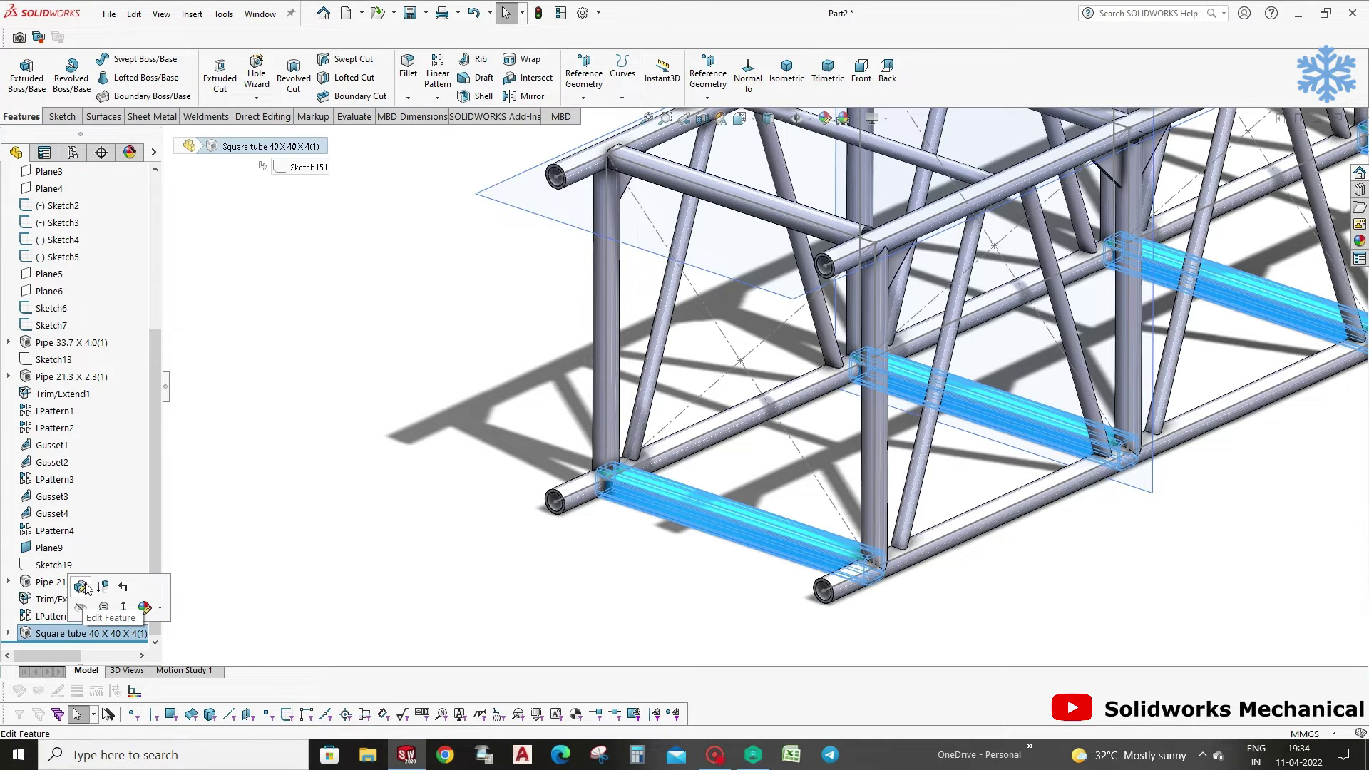
pyautogui.click(80, 572)
pyautogui.click(64, 385)
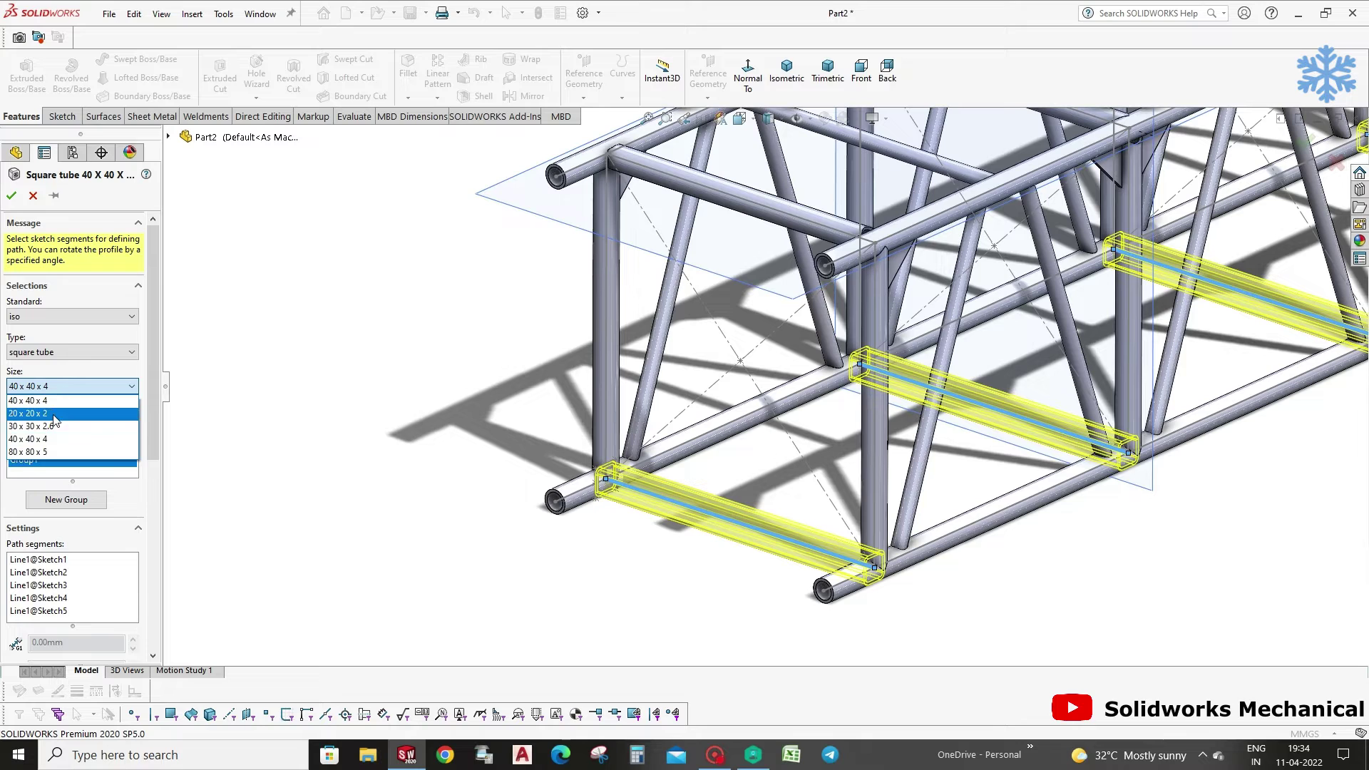
pyautogui.click(39, 417)
pyautogui.click(11, 195)
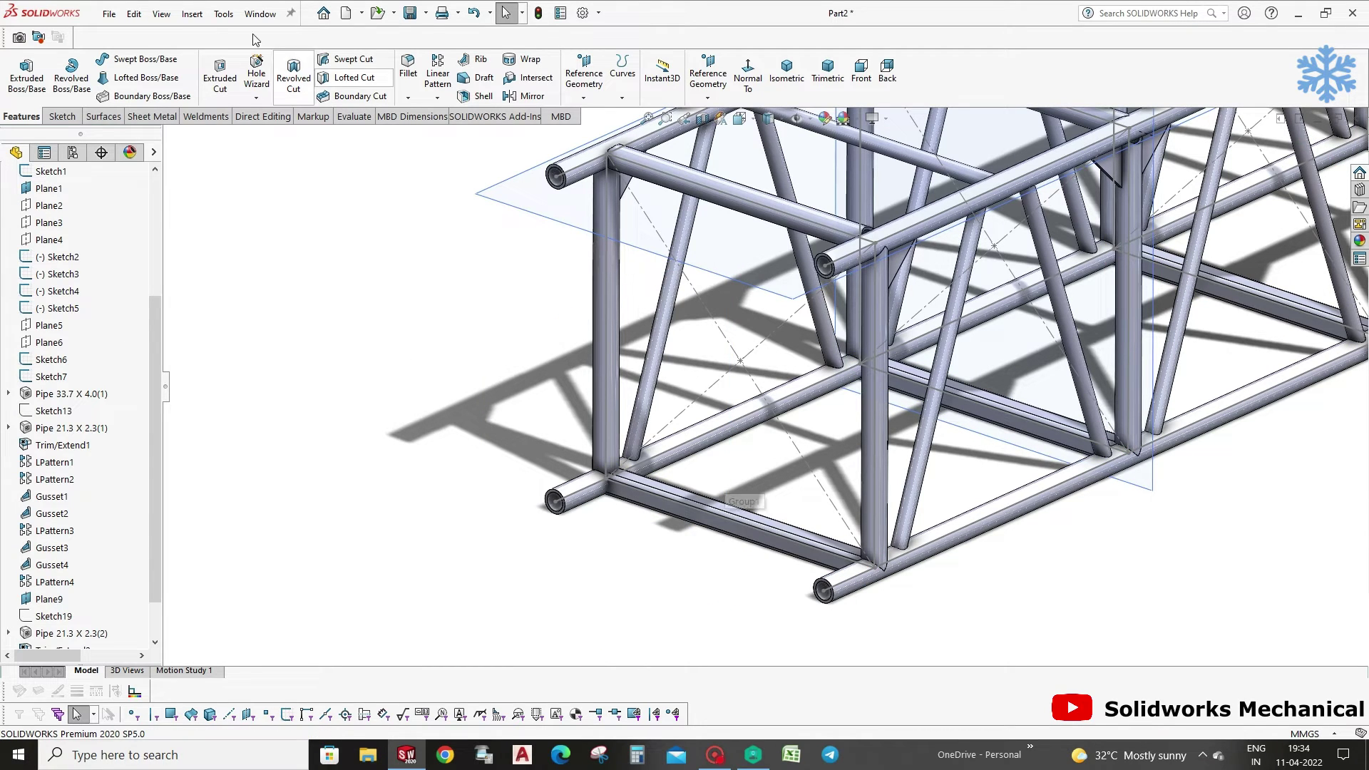
pyautogui.click(192, 13)
pyautogui.moveTo(224, 259)
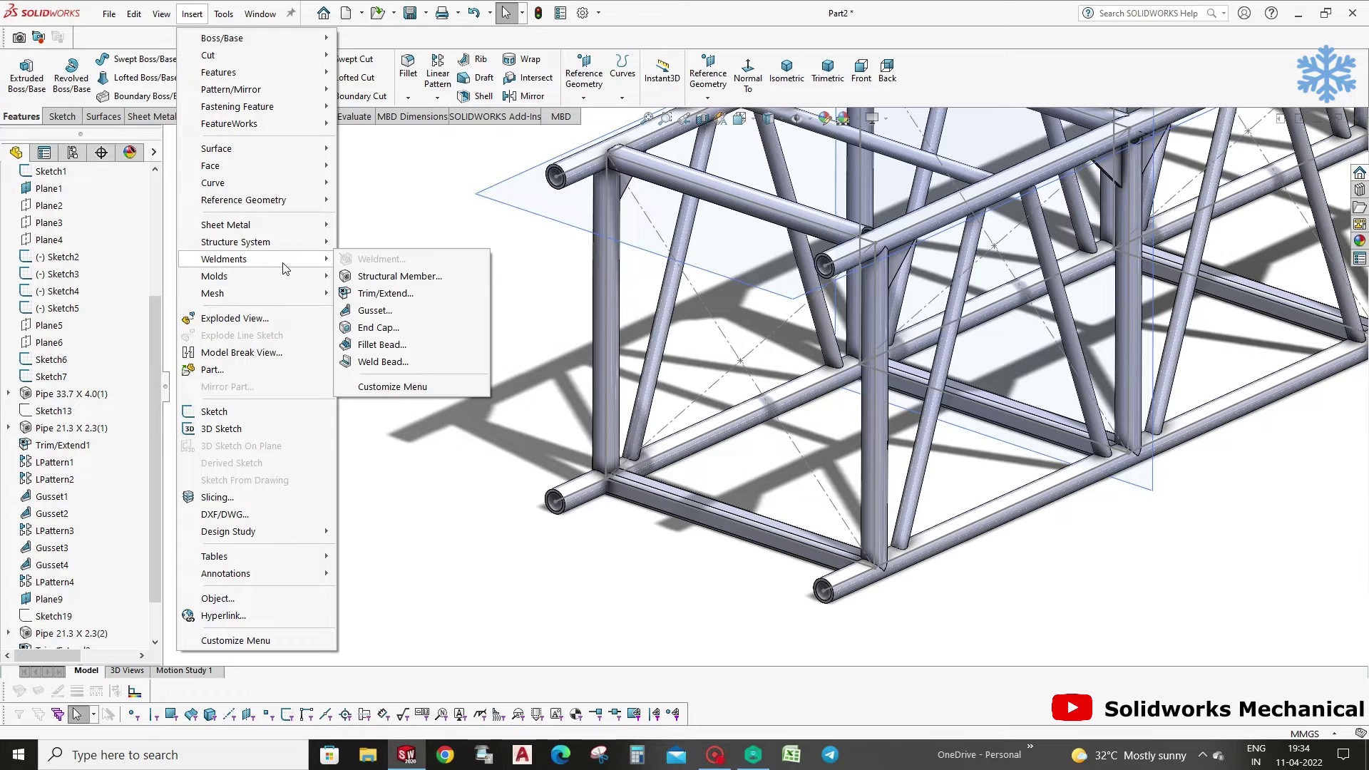
# Set up an end trim on the first bottom square tube, bounded by both bottom chord pipes.
pyautogui.click(385, 293)
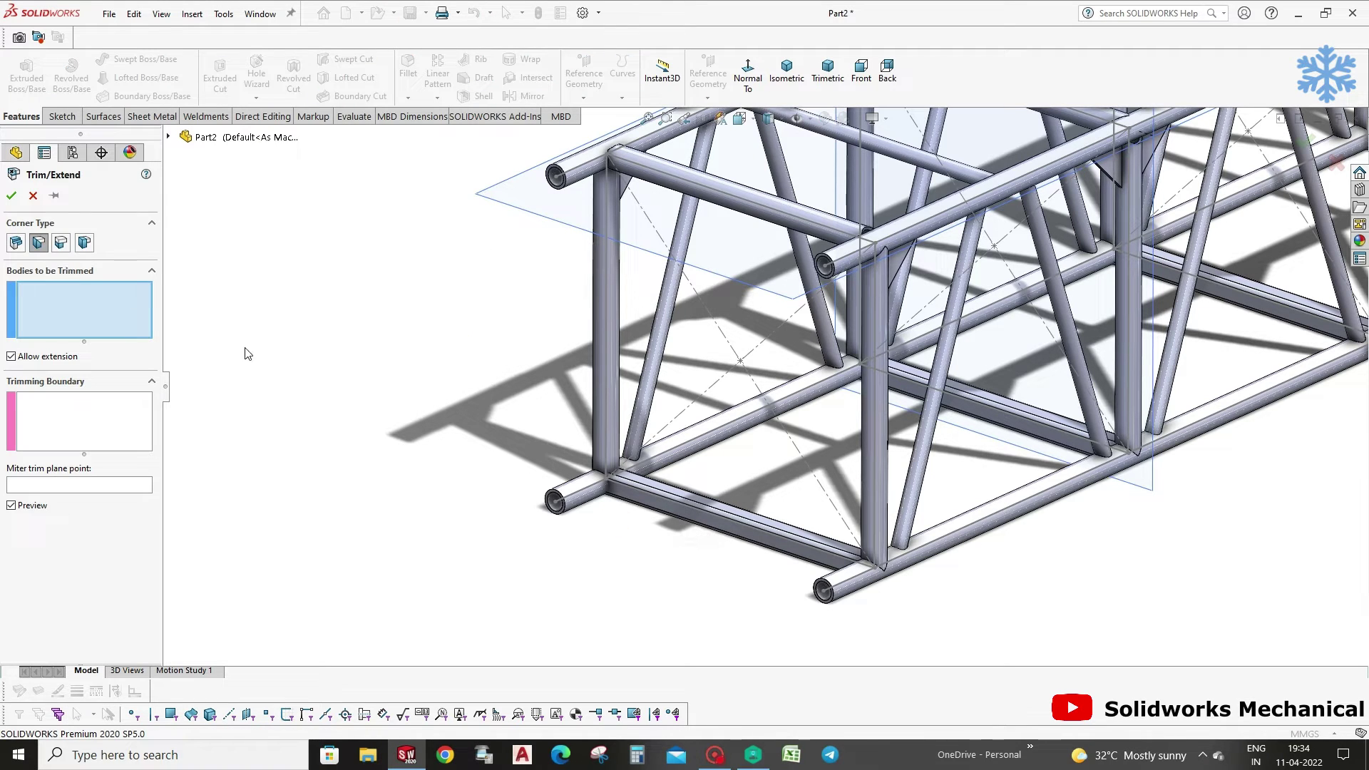
pyautogui.click(685, 519)
pyautogui.click(646, 443)
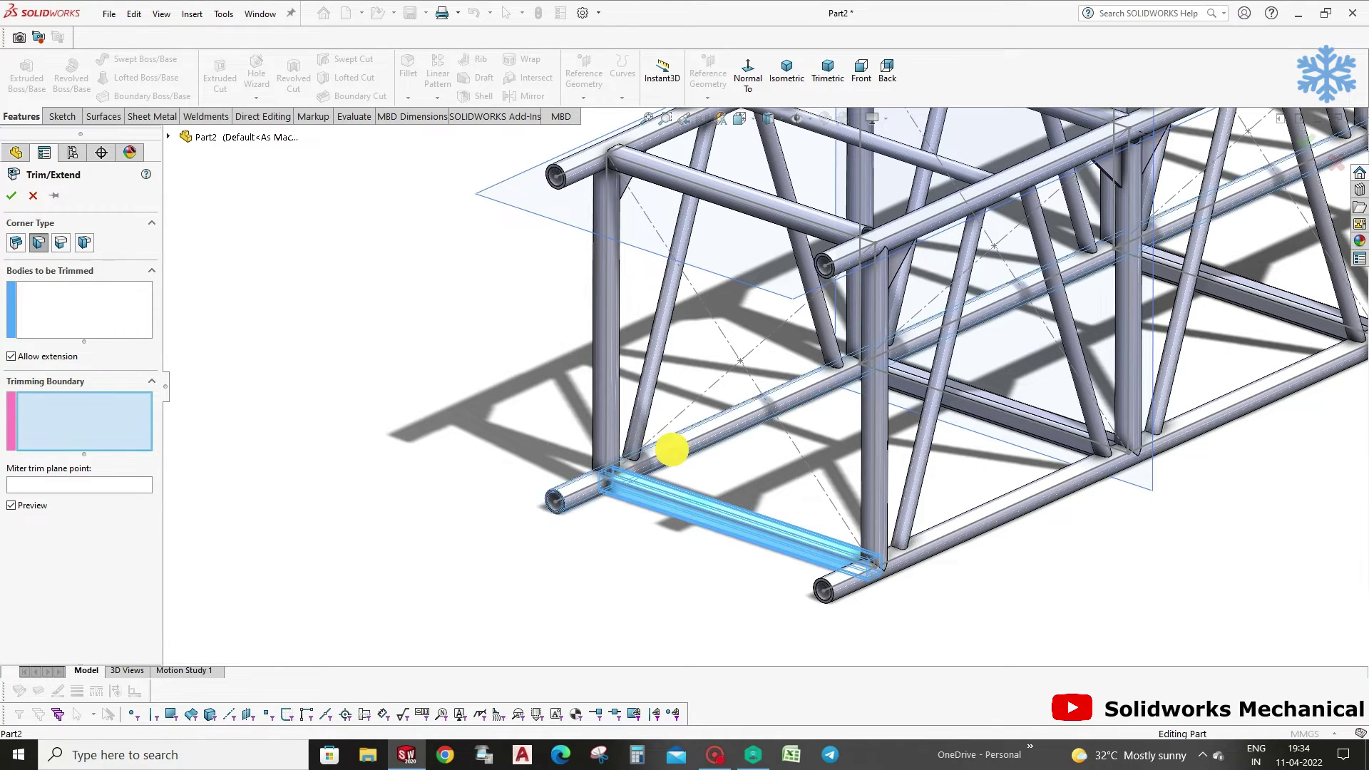
pyautogui.click(16, 242)
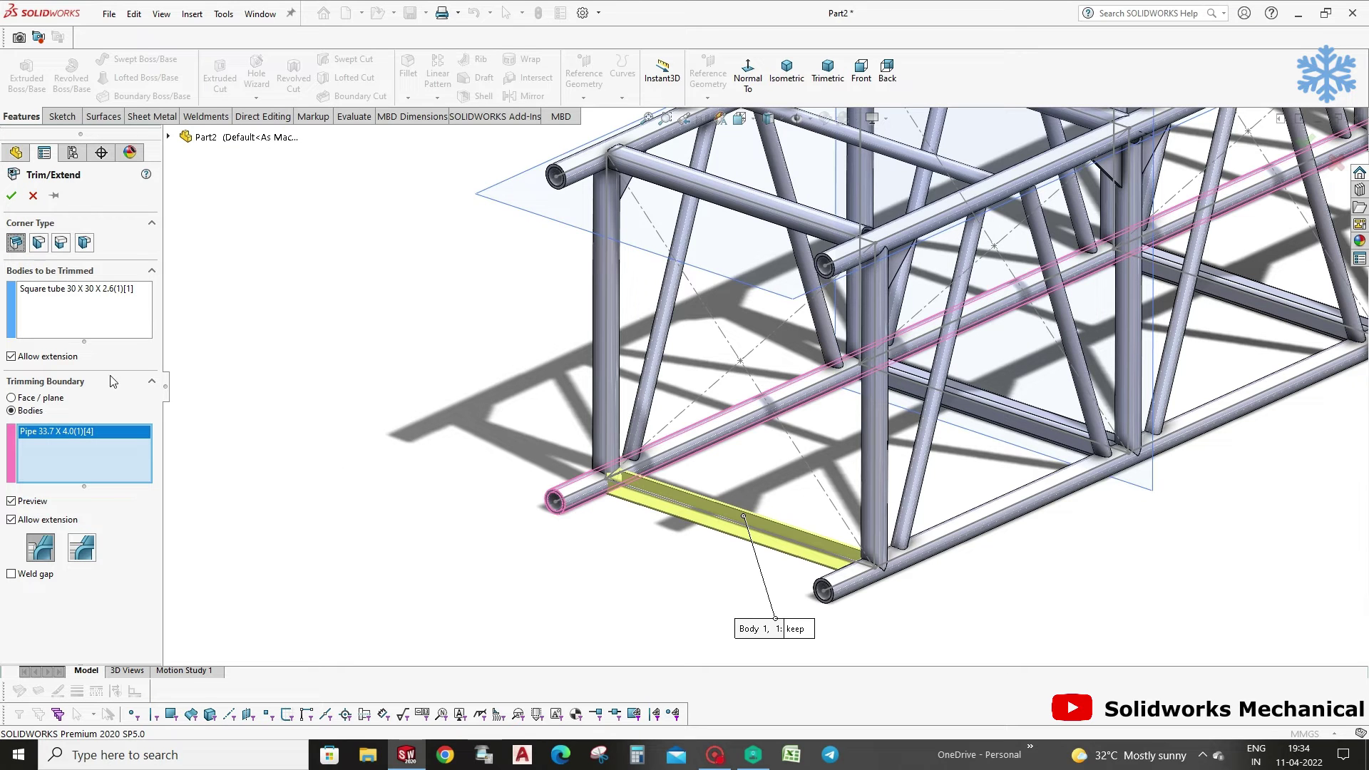
pyautogui.moveTo(903, 578); pyautogui.dragTo(901, 591, button='middle')
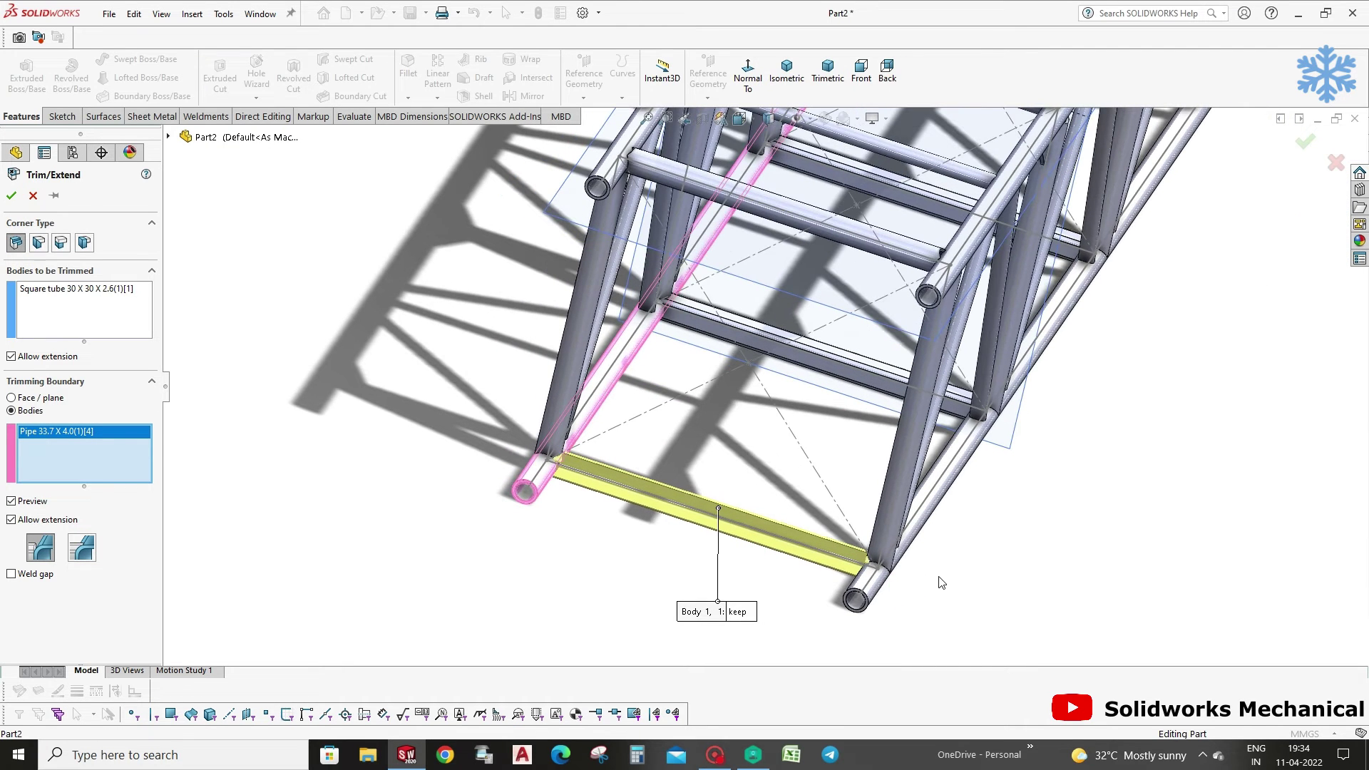
pyautogui.click(879, 579)
pyautogui.scroll(-2, 878, 580)
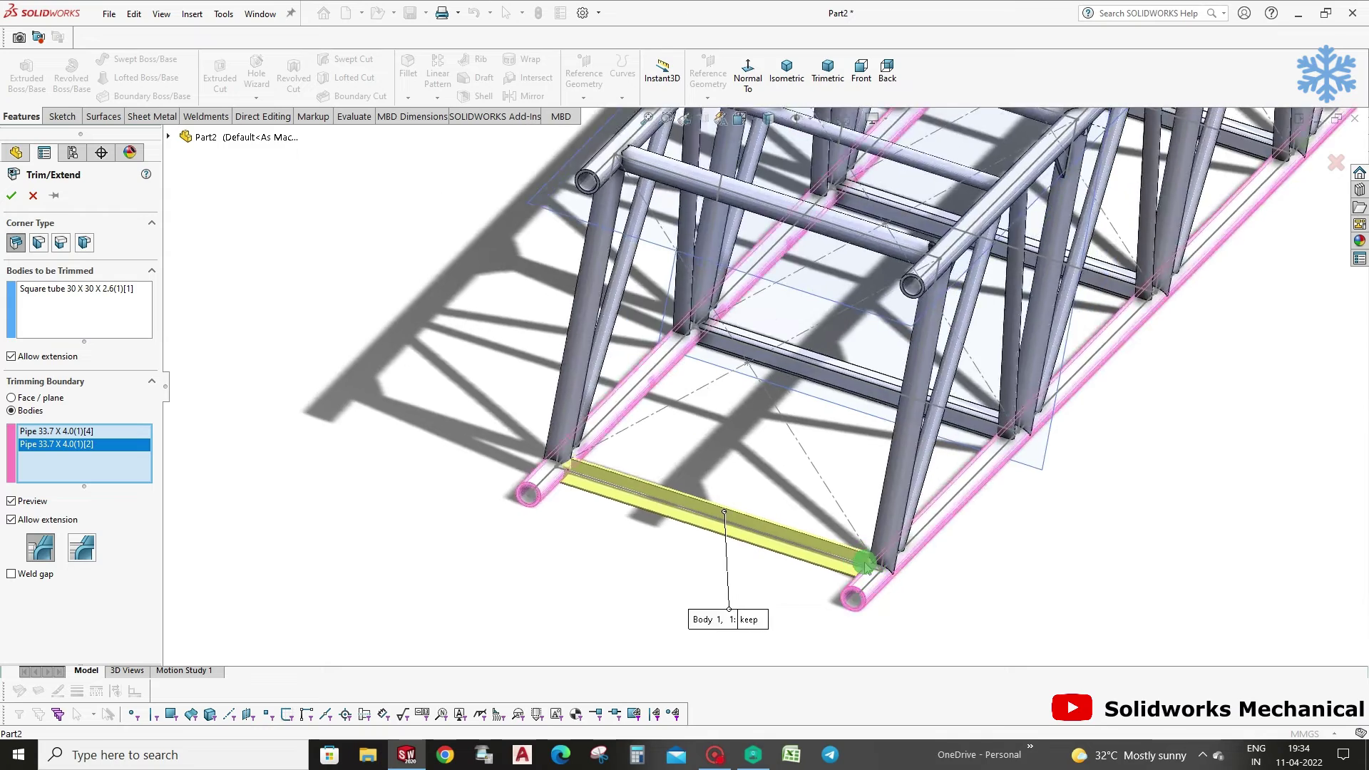
pyautogui.scroll(-3, 906, 574)
pyautogui.scroll(2, 911, 573)
pyautogui.scroll(3, 825, 554)
pyautogui.scroll(3, 825, 553)
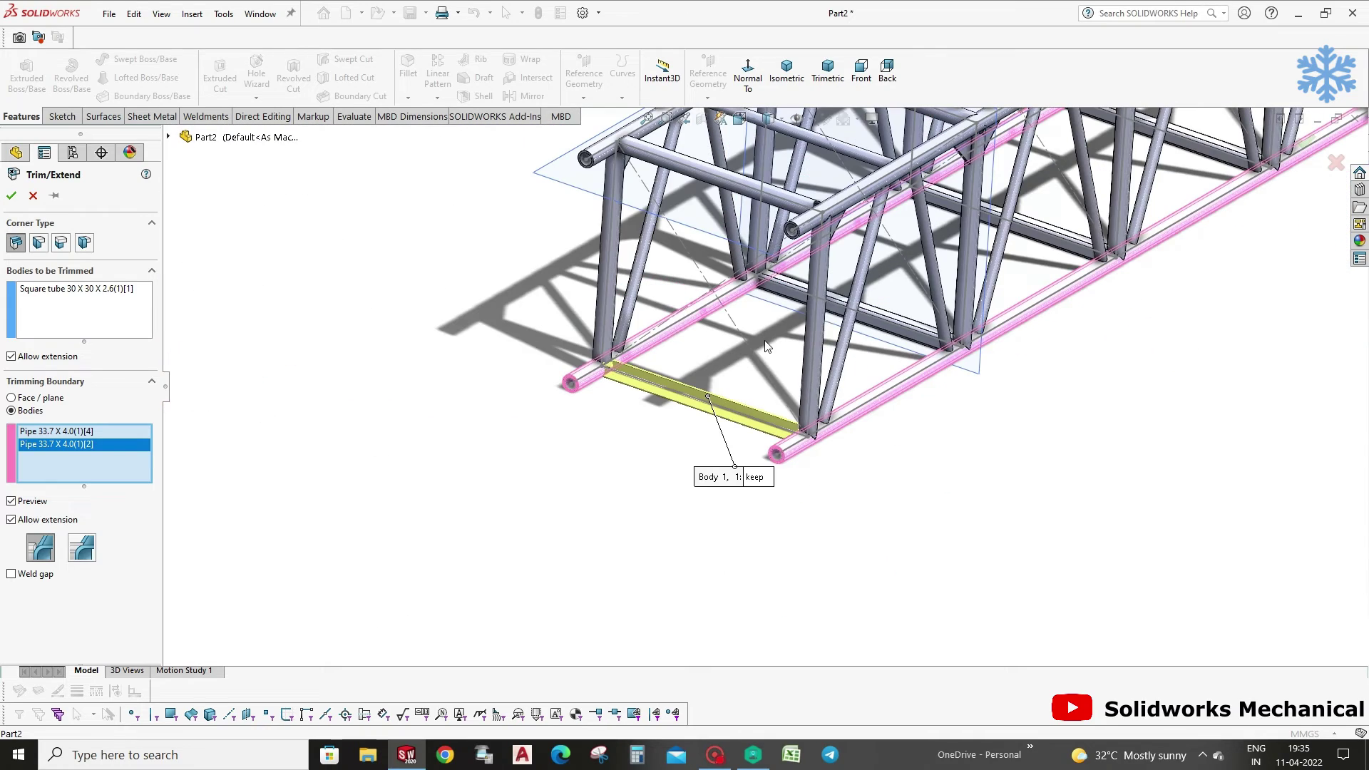
# Add the remaining four square tubes to the trim and apply it.
pyautogui.click(139, 297)
pyautogui.click(905, 332)
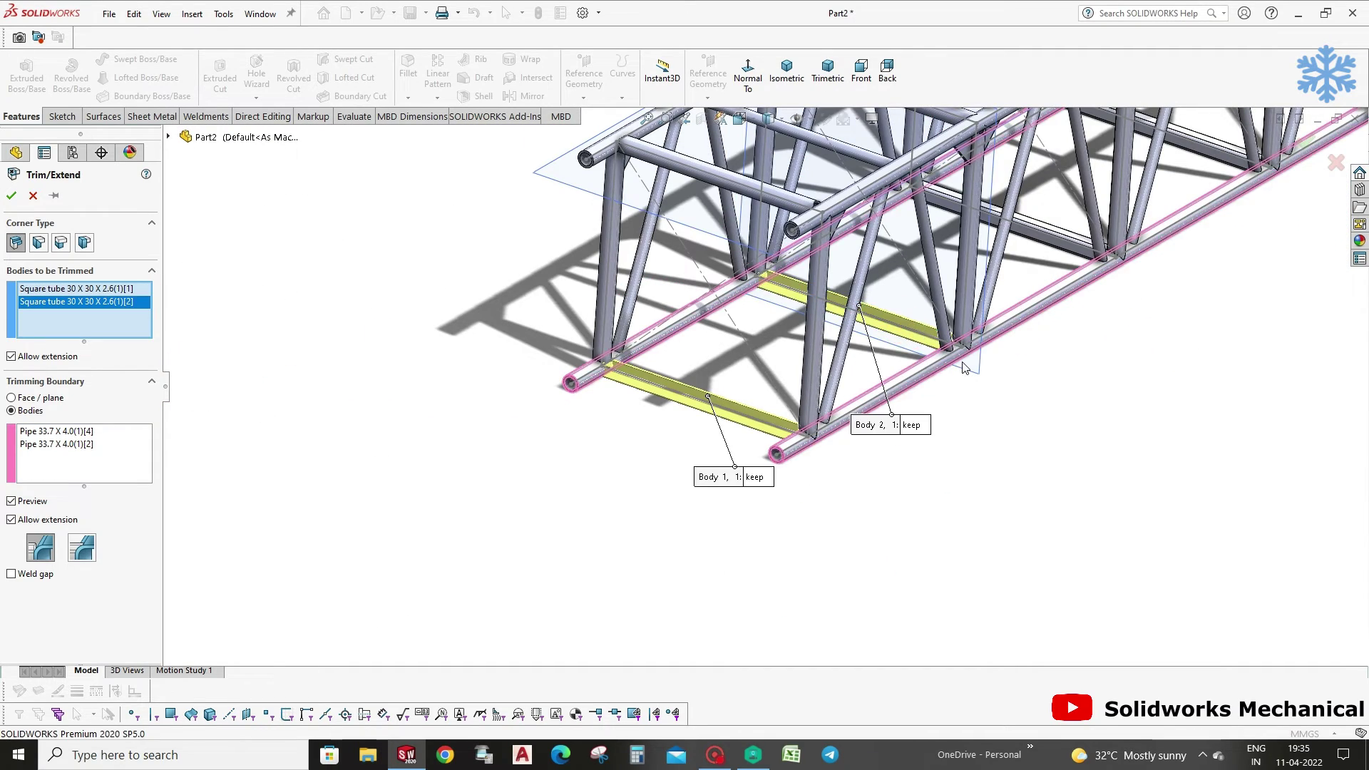
pyautogui.scroll(3, 965, 271)
pyautogui.scroll(-2, 965, 271)
pyautogui.click(923, 327)
pyautogui.click(1028, 257)
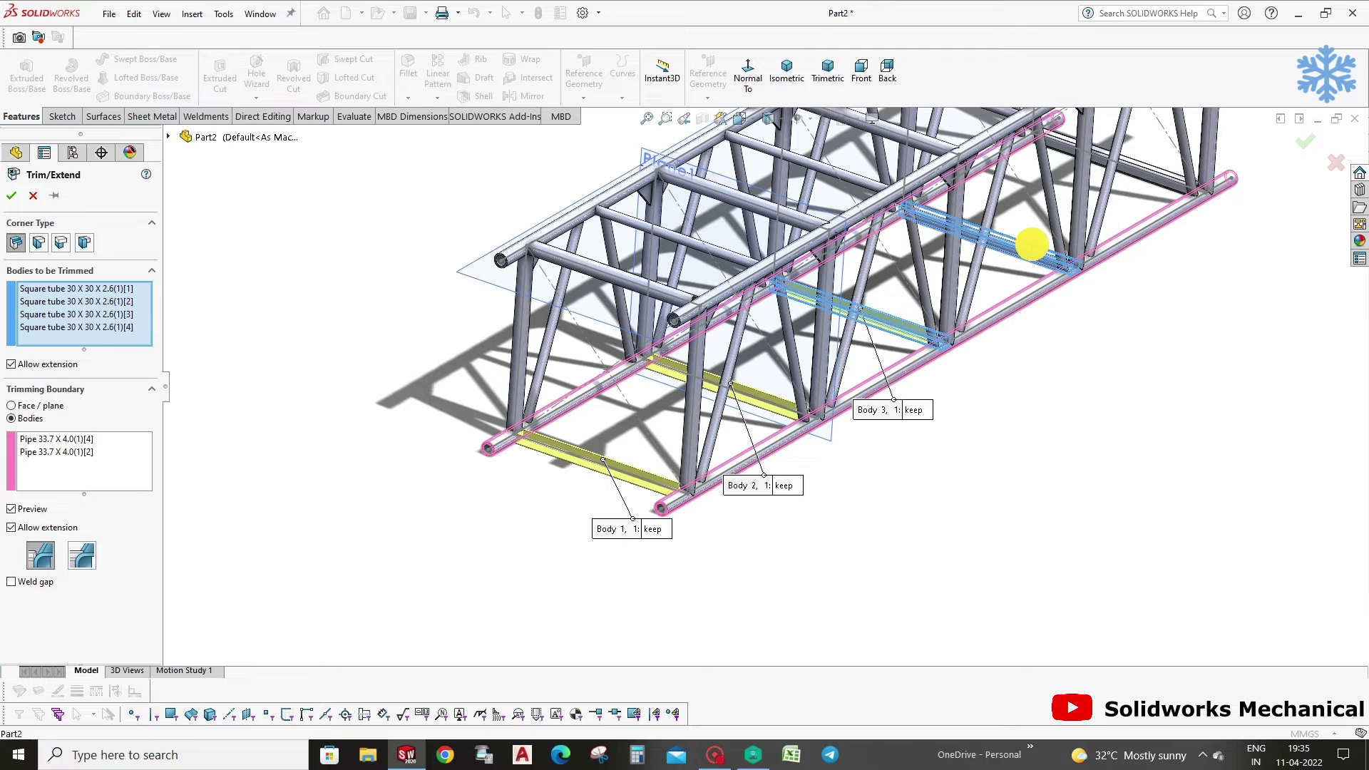
pyautogui.click(1158, 175)
pyautogui.click(1305, 142)
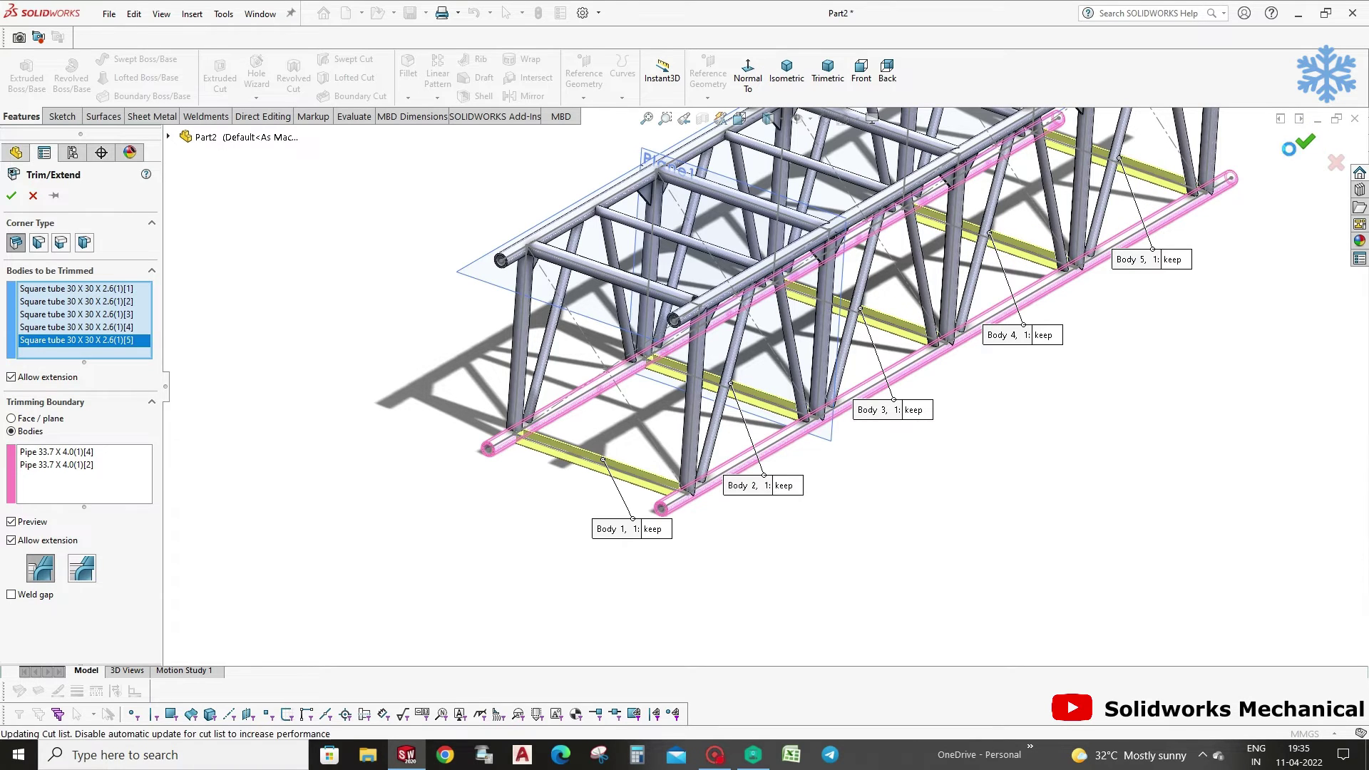
# Check a trimmed tube's length and orbit the truss to inspect the trimmed ends.
pyautogui.click(763, 414)
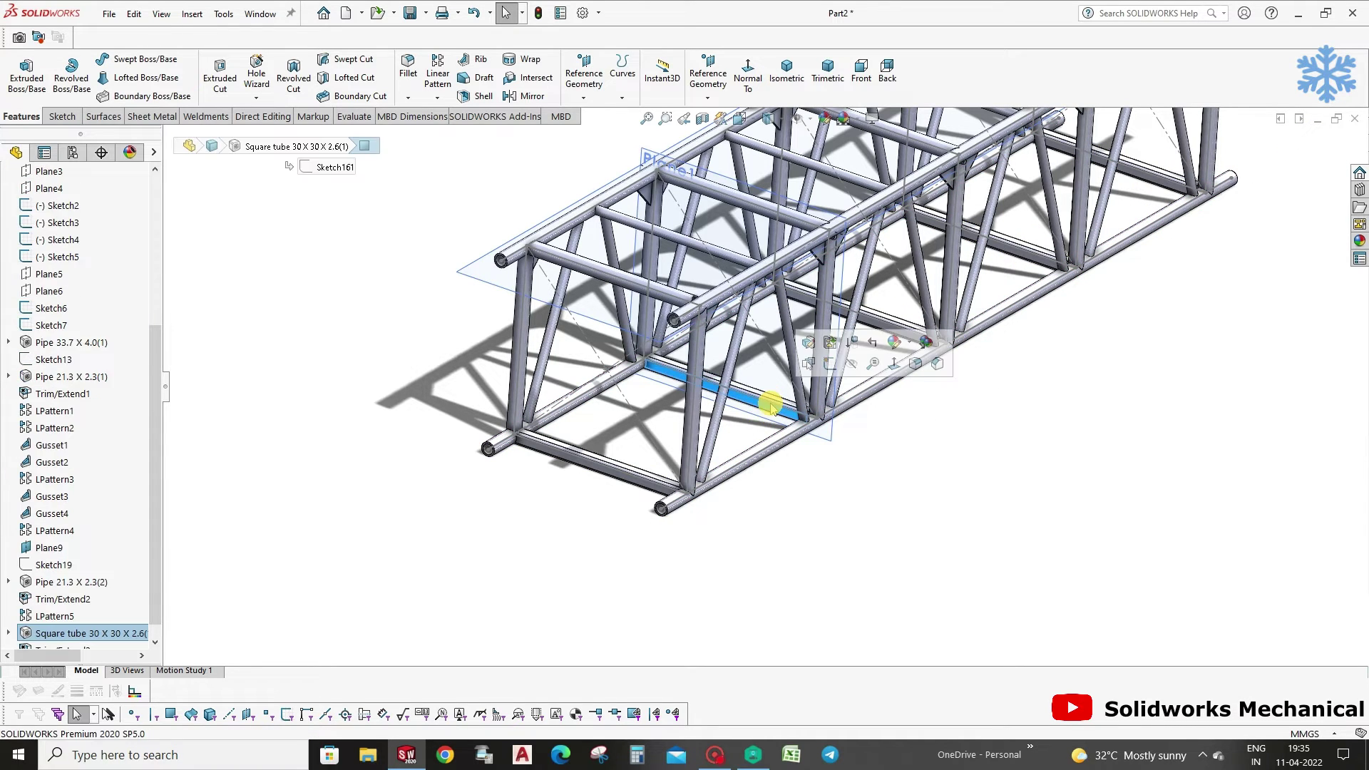
pyautogui.press('f')
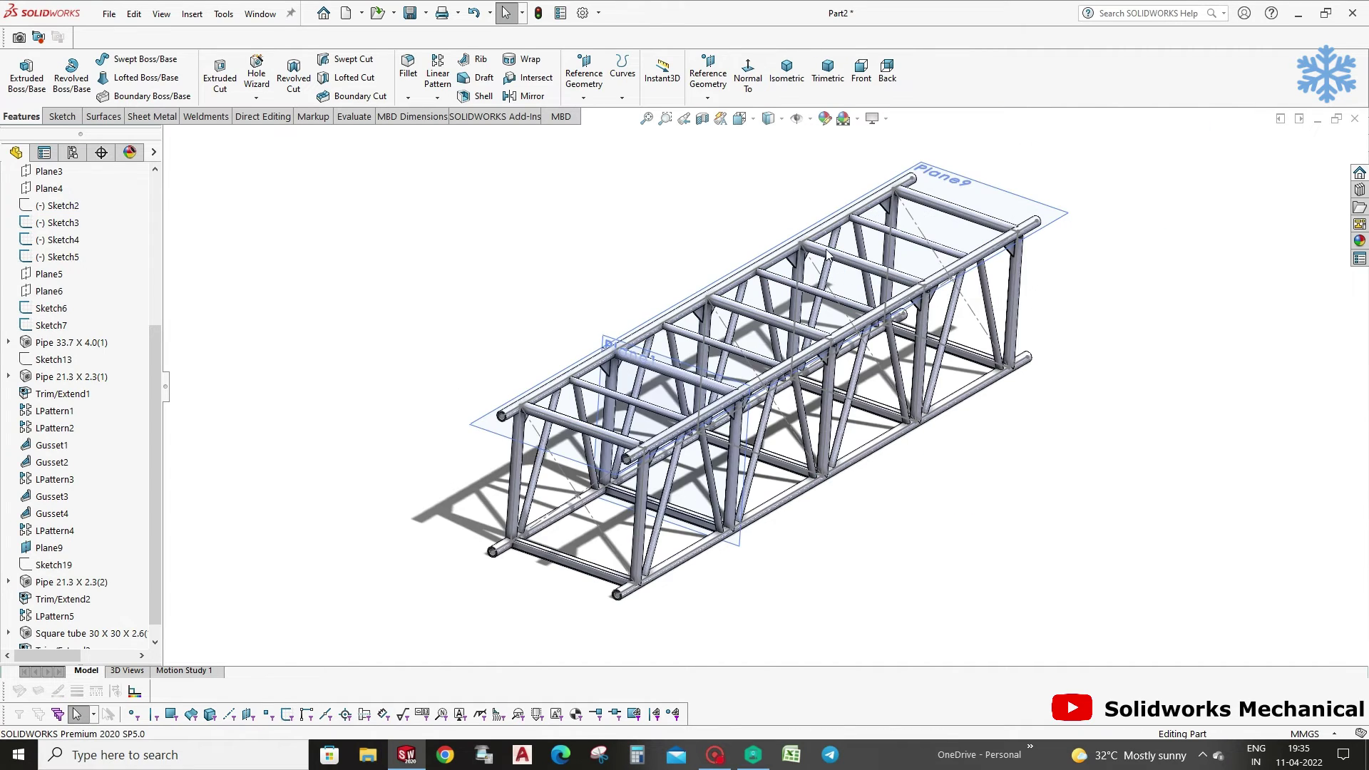
pyautogui.scroll(3, 798, 129)
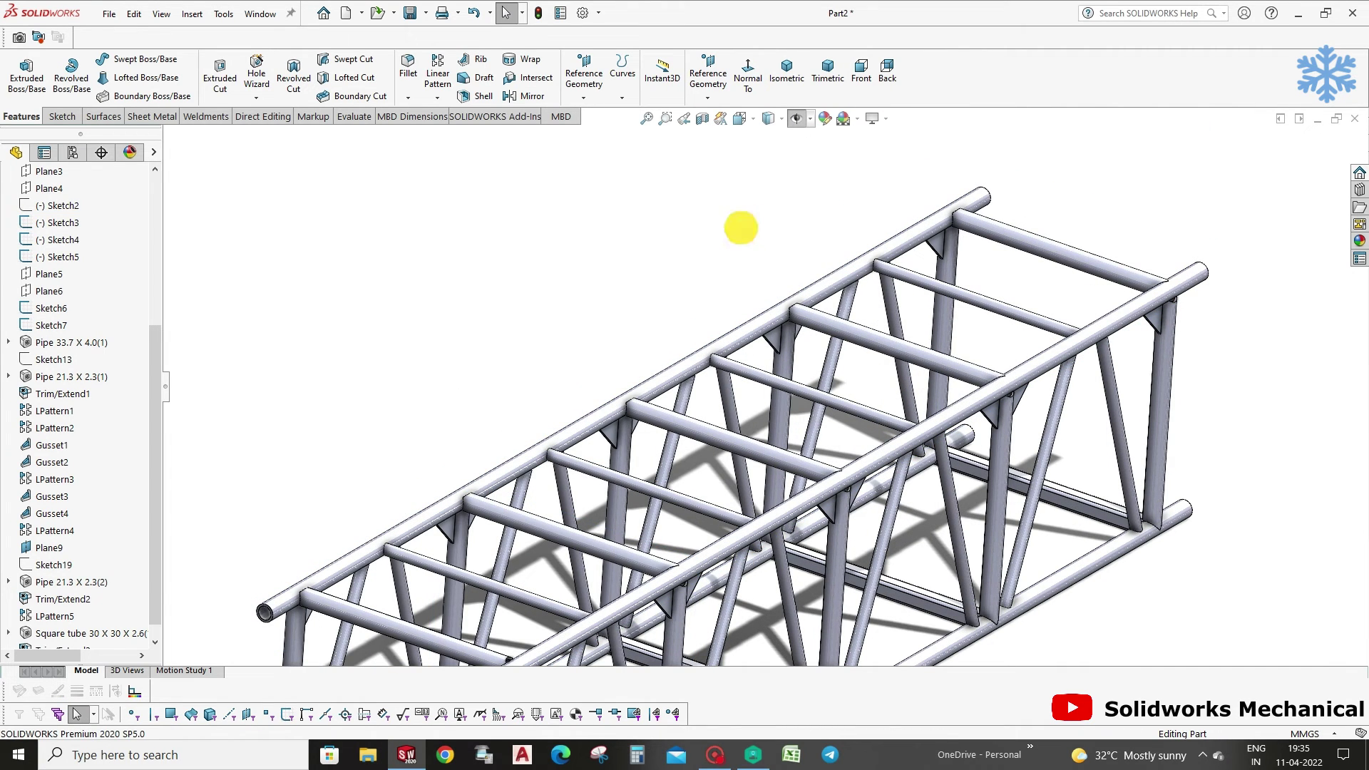
pyautogui.moveTo(740, 227)
pyautogui.mouseDown(button='middle')
pyautogui.moveTo(834, 395)
pyautogui.moveTo(932, 404)
pyautogui.moveTo(864, 512)
pyautogui.moveTo(874, 534)
pyautogui.moveTo(812, 575)
pyautogui.moveTo(782, 566)
pyautogui.moveTo(779, 596)
pyautogui.moveTo(916, 583)
pyautogui.mouseUp(button='middle')
pyautogui.scroll(-2, 915, 583)
pyautogui.scroll(-3, 915, 583)
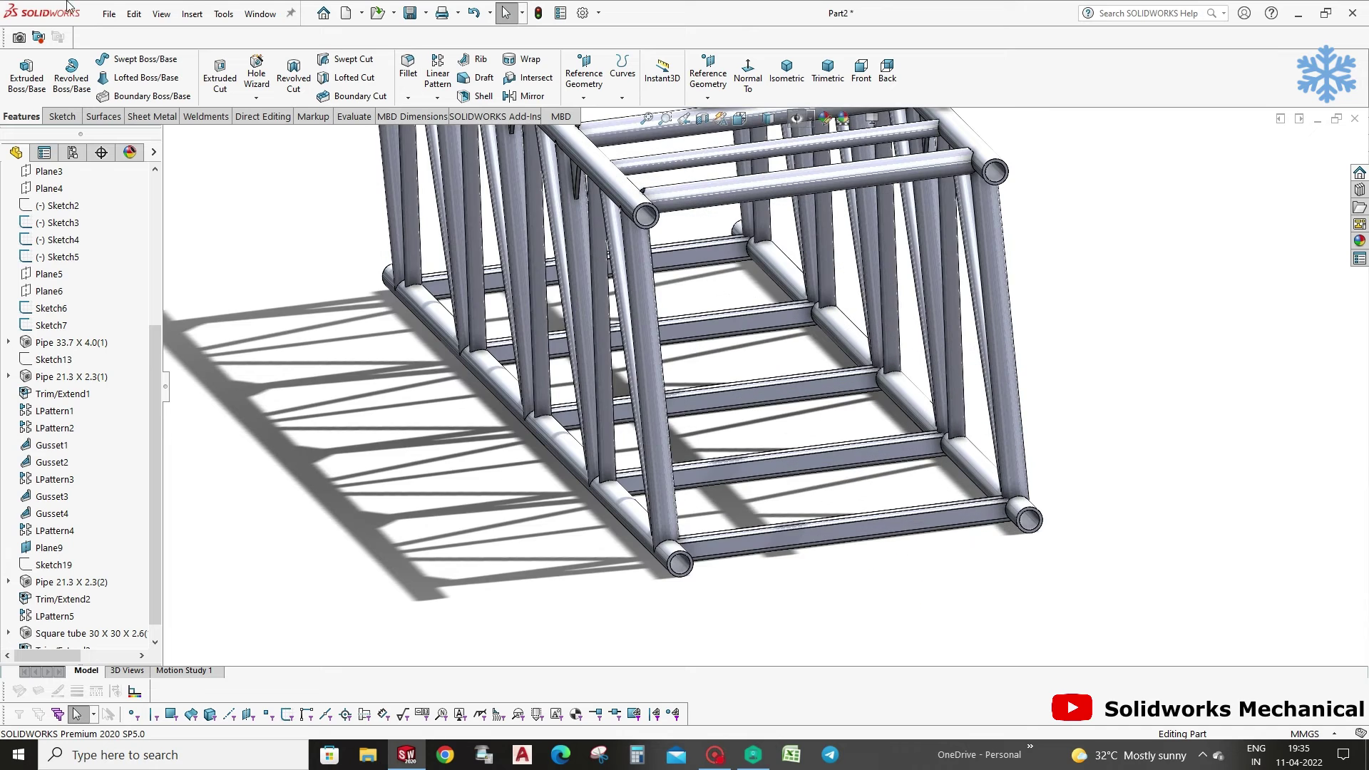
pyautogui.click(220, 75)
# Sketch a small circle on the bottom cross tube face in a front view.
pyautogui.scroll(-2, 862, 534)
pyautogui.click(846, 516)
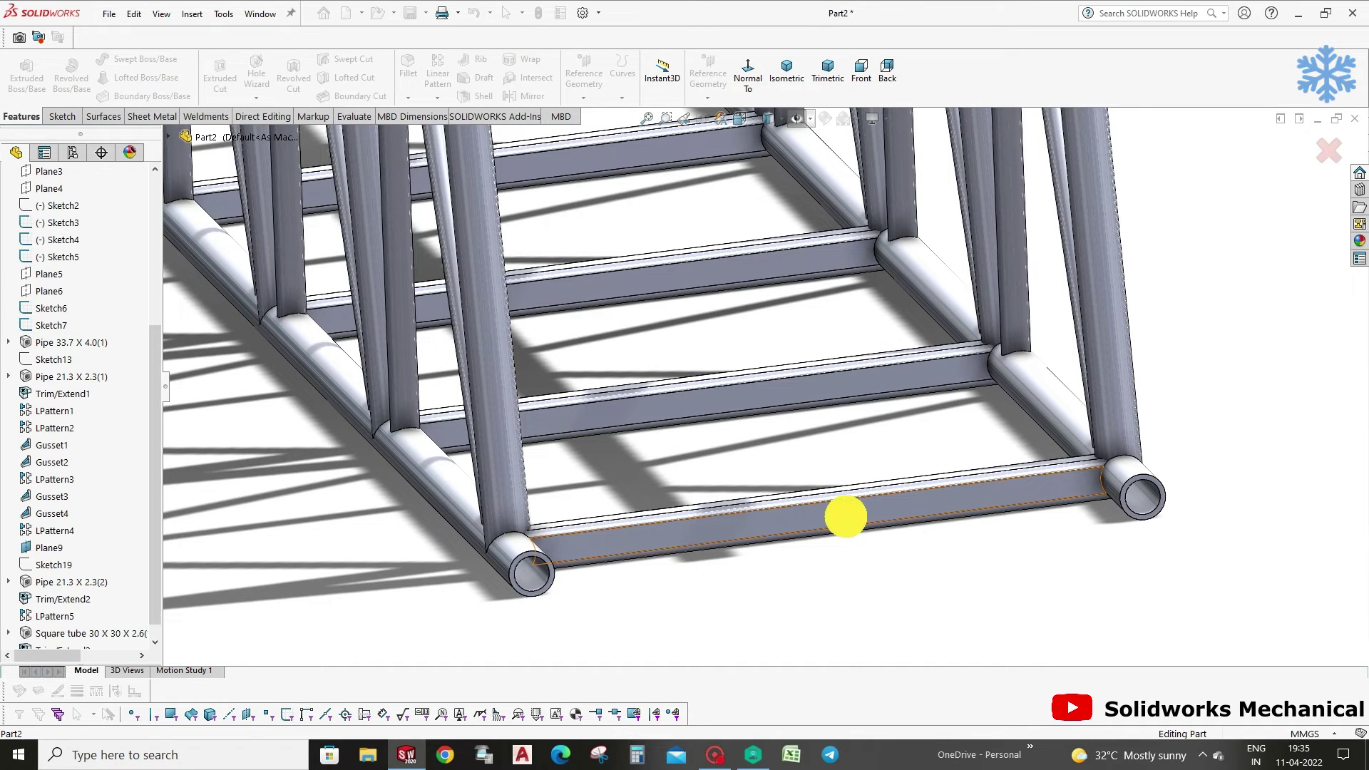
pyautogui.click(22, 74)
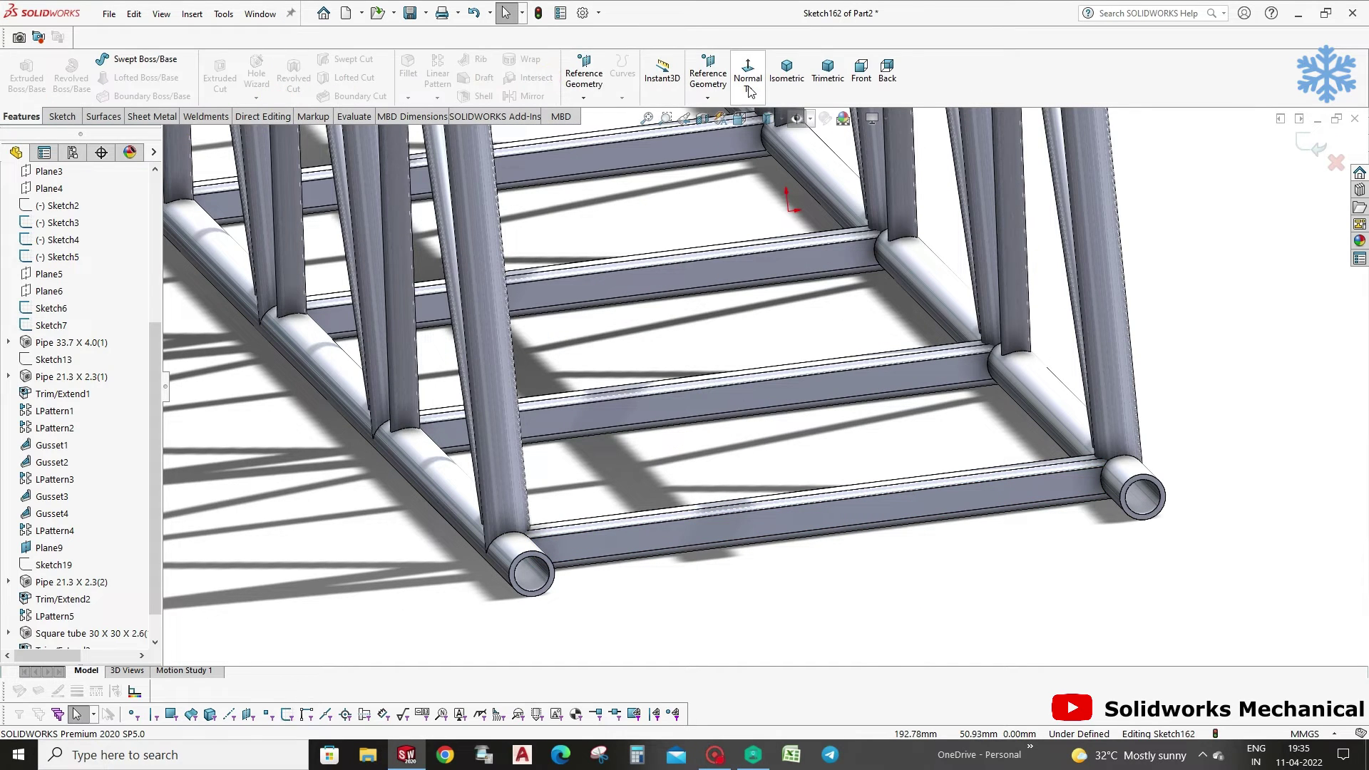
pyautogui.click(860, 71)
pyautogui.press('c')
pyautogui.scroll(-3, 563, 641)
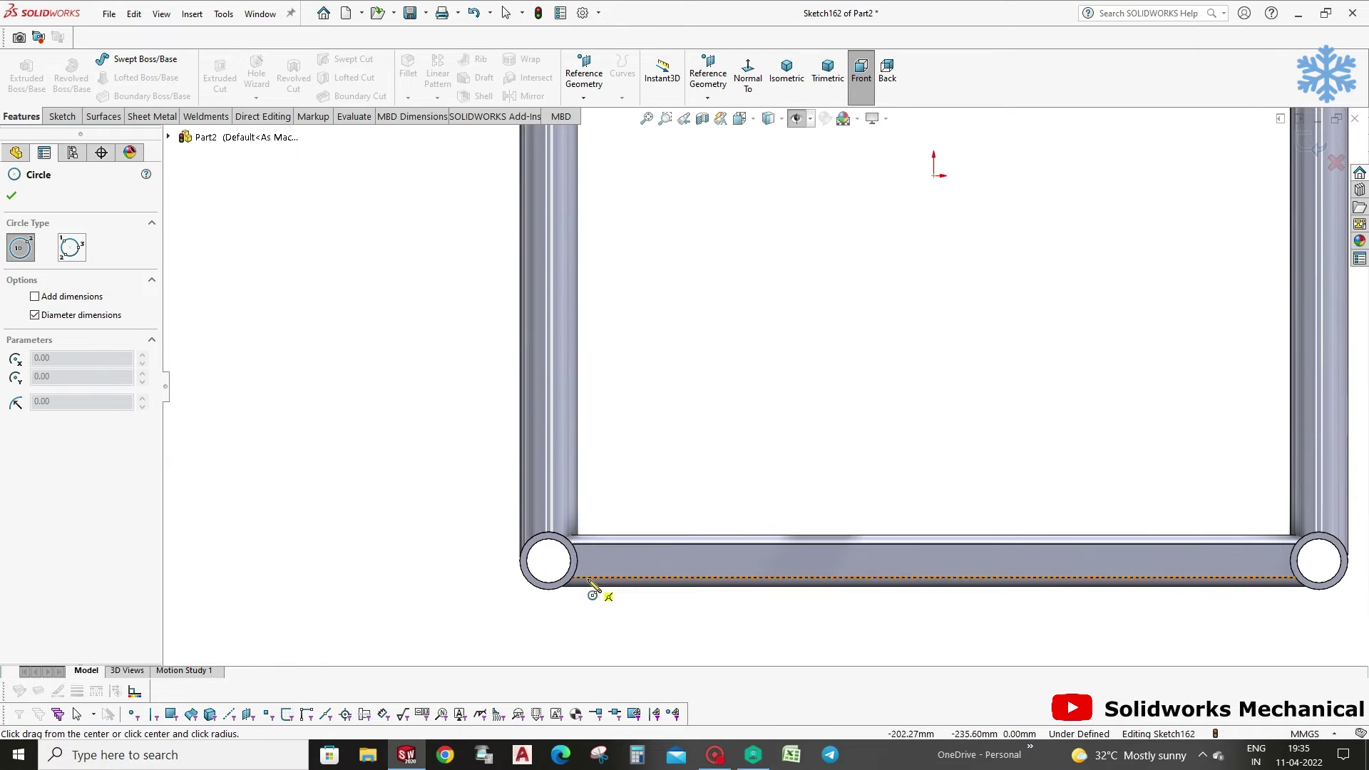
pyautogui.click(605, 559)
pyautogui.click(616, 564)
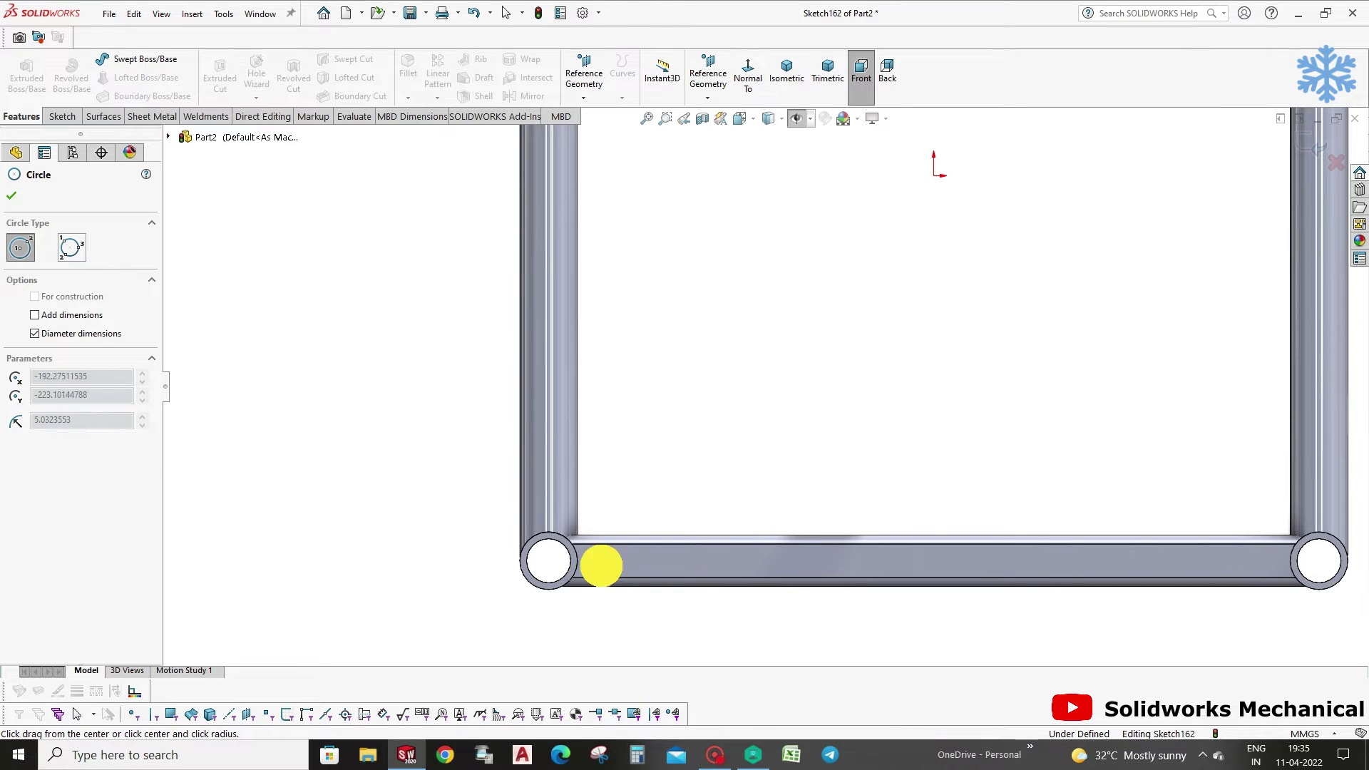
# Locate the circle centre 15 mm from the tube edge and 30 mm from the end pipe.
pyautogui.press('d')
pyautogui.click(604, 558)
pyautogui.click(620, 536)
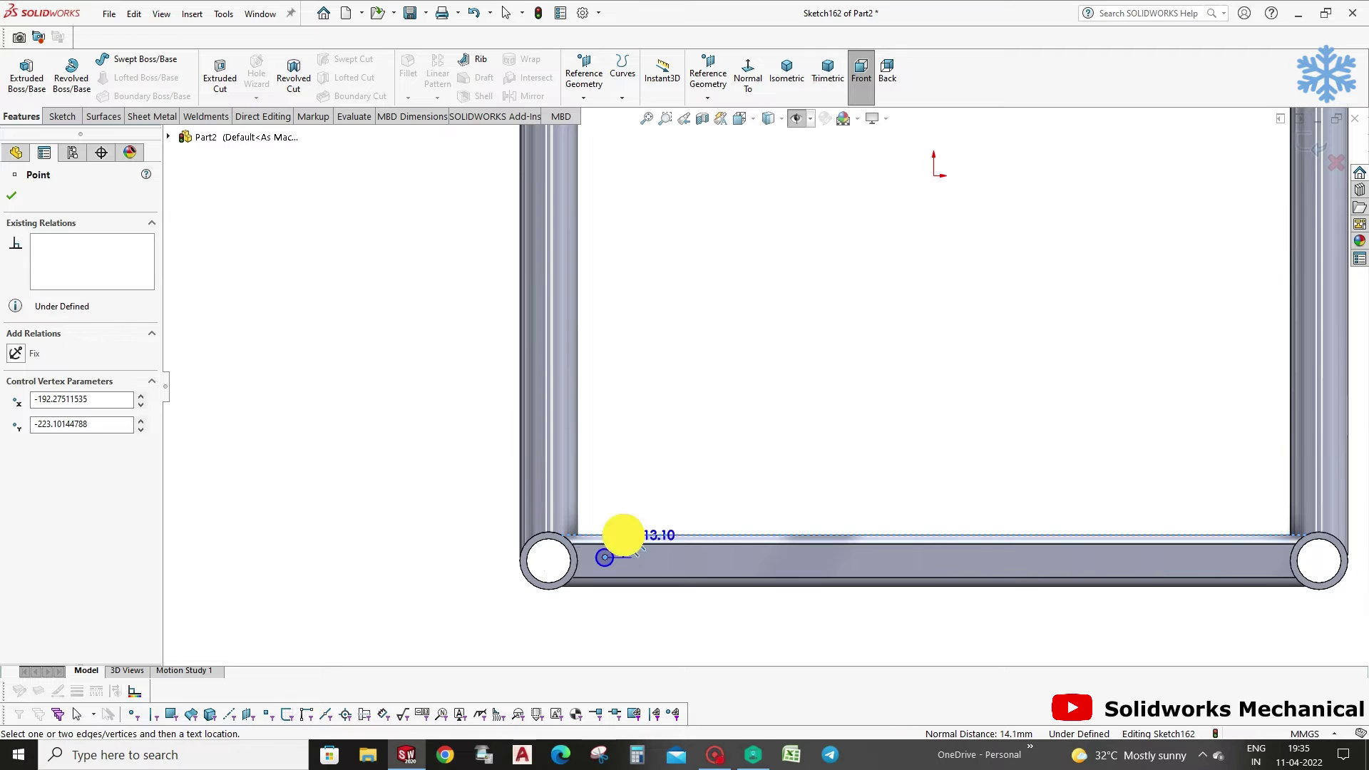
pyautogui.click(440, 554)
pyautogui.write('15')
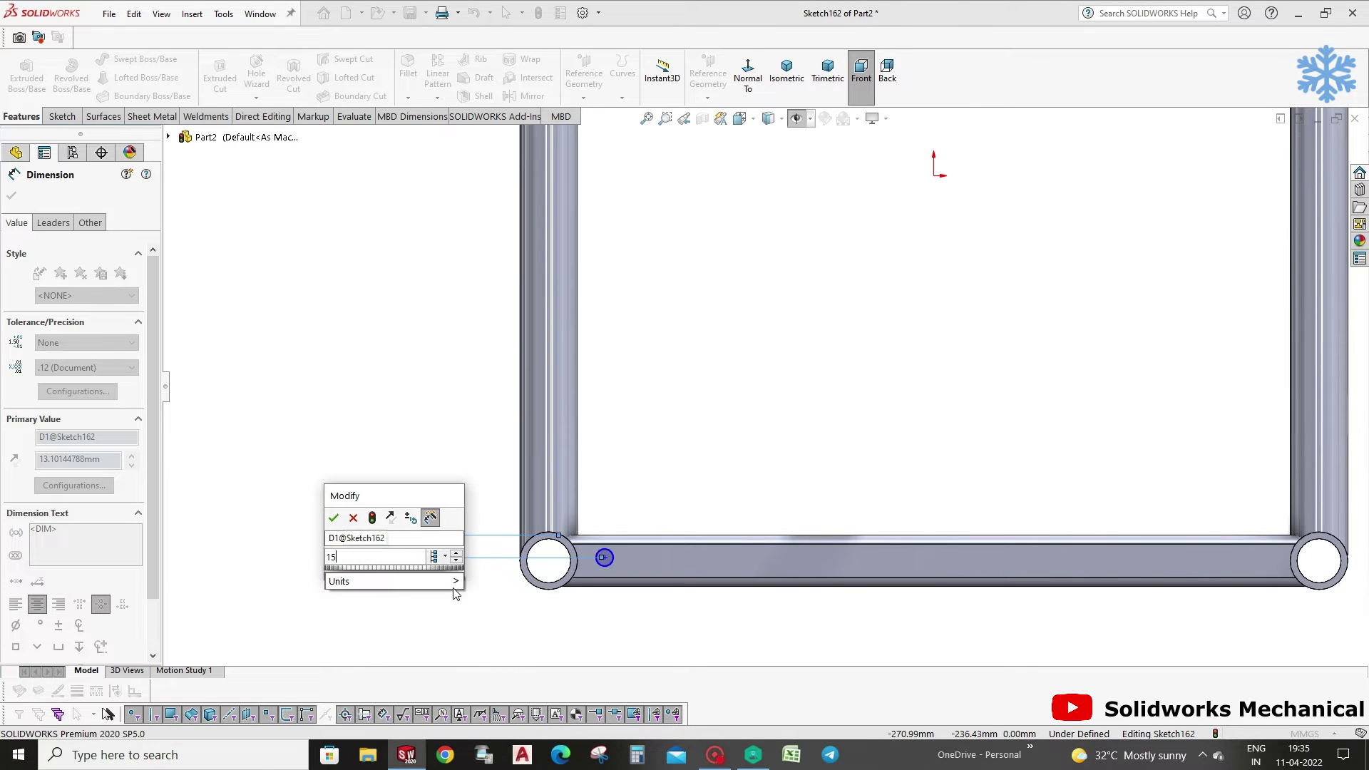
pyautogui.press('Return')
pyautogui.click(604, 561)
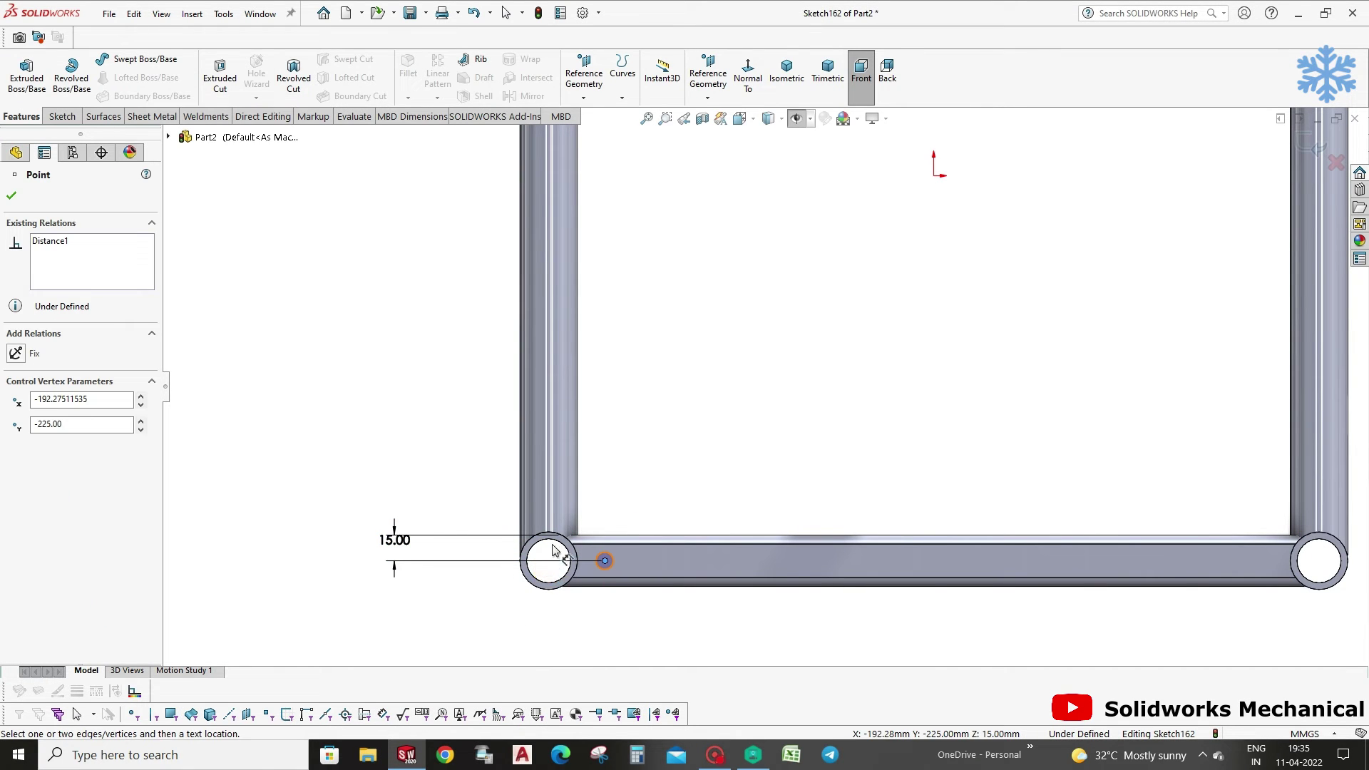
pyautogui.click(563, 592)
pyautogui.click(607, 641)
pyautogui.write('30')
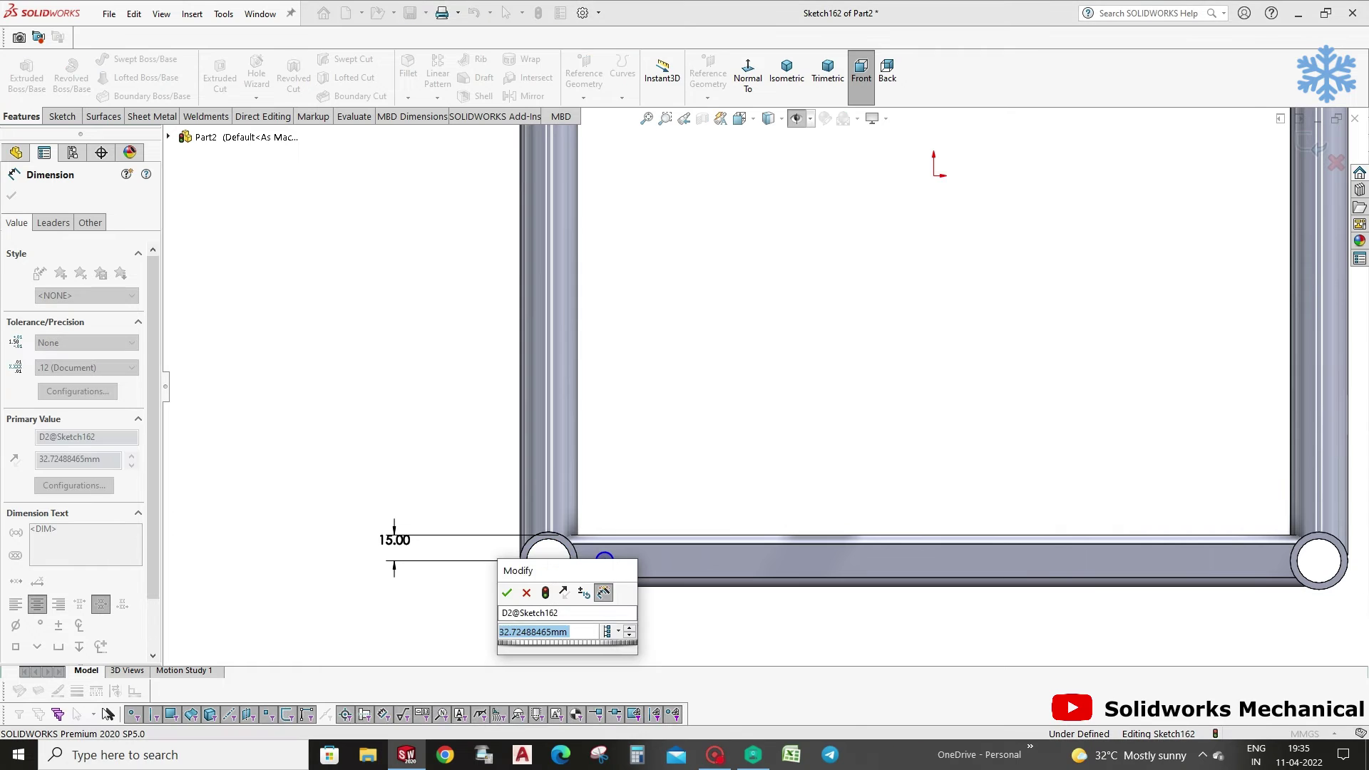
pyautogui.press('Return')
# Set the circle diameter to 10 mm and finish dimensioning.
pyautogui.click(605, 557)
pyautogui.click(645, 486)
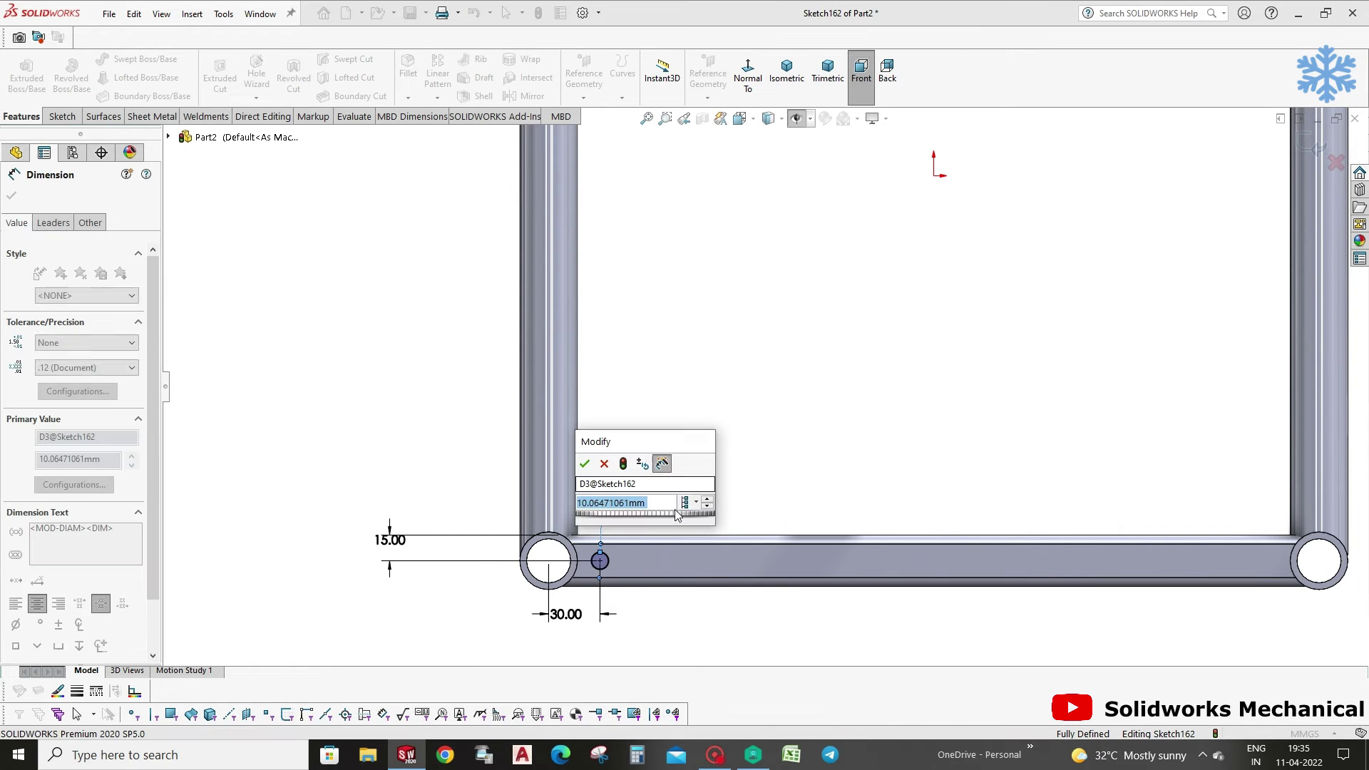
pyautogui.write('10')
pyautogui.press('Return')
pyautogui.click(680, 623)
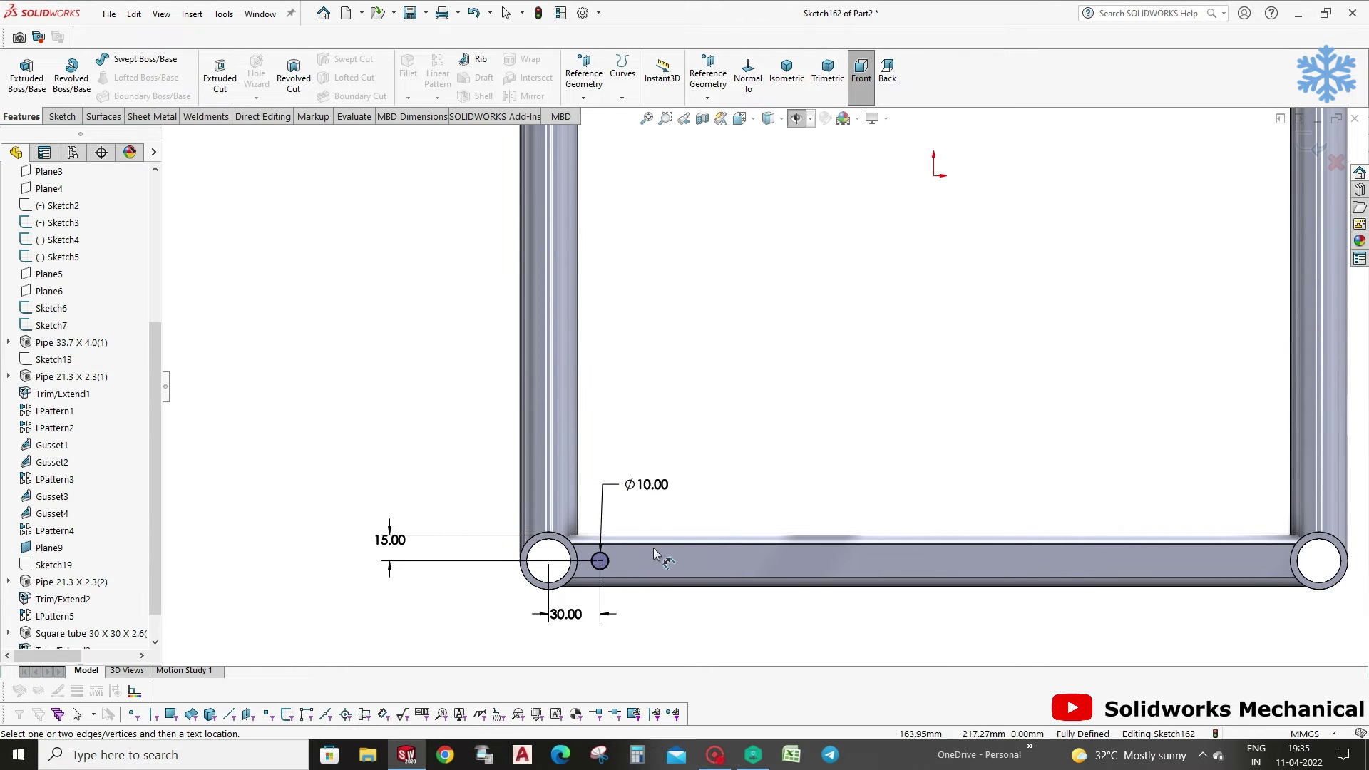
pyautogui.middleClick(791, 500)
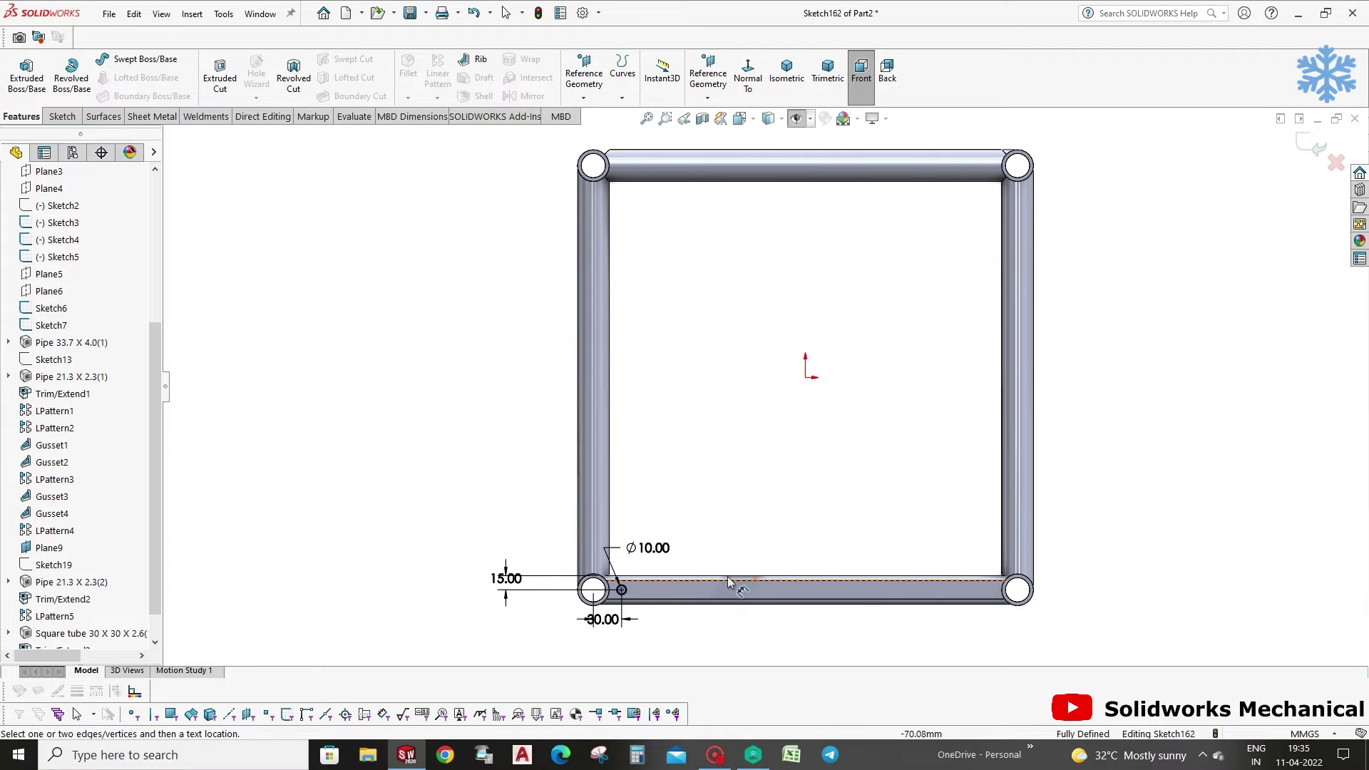
# Cut the hole through the cross tubes with a 2580 mm extrusion depth.
pyautogui.click(220, 75)
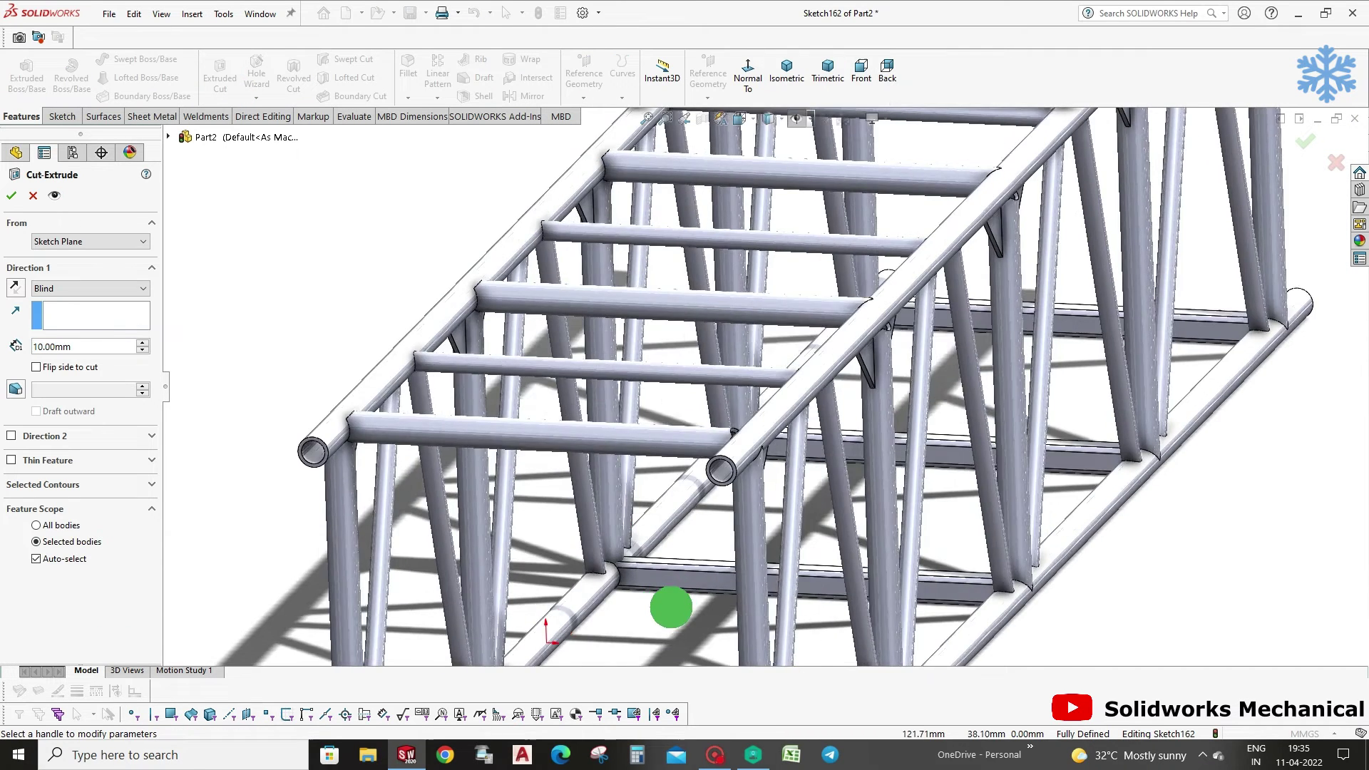
pyautogui.middleClick(671, 606)
pyautogui.moveTo(638, 536); pyautogui.dragTo(904, 309)
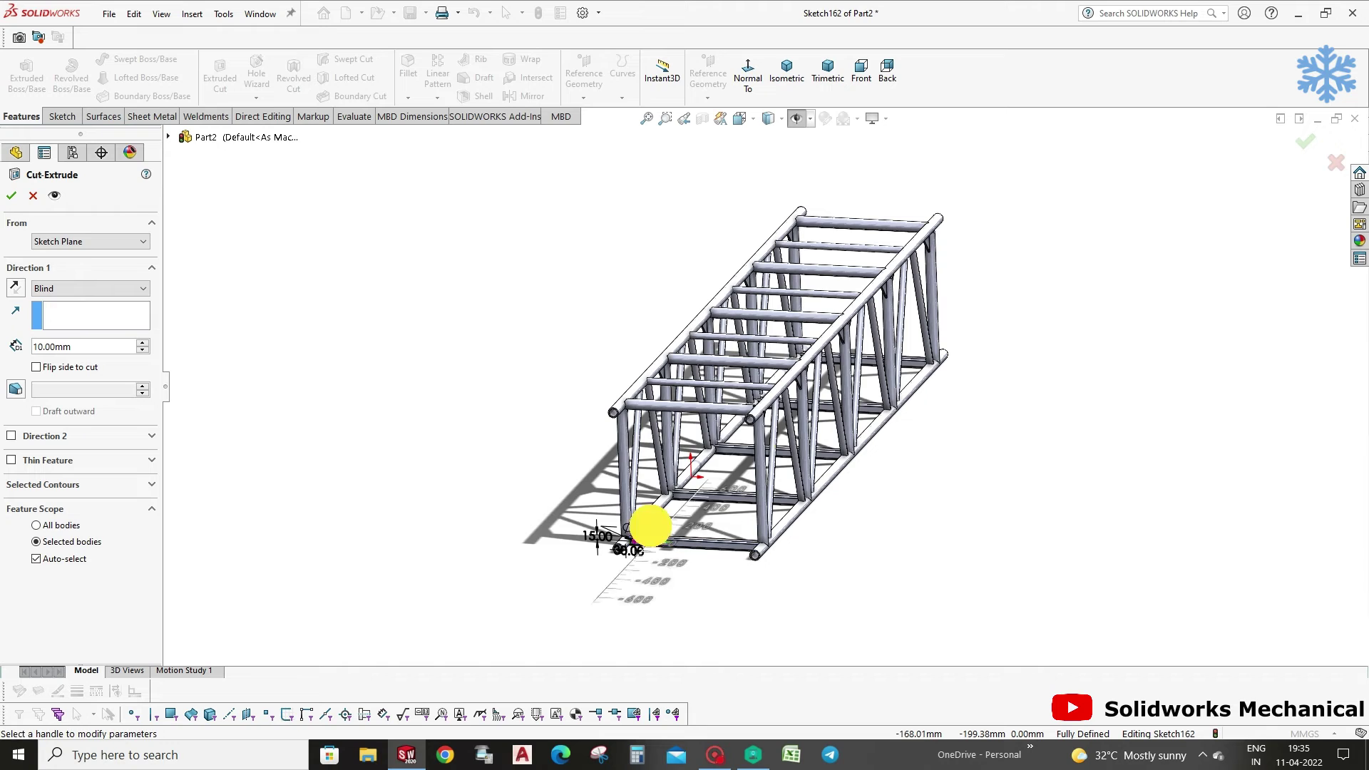
pyautogui.click(1307, 139)
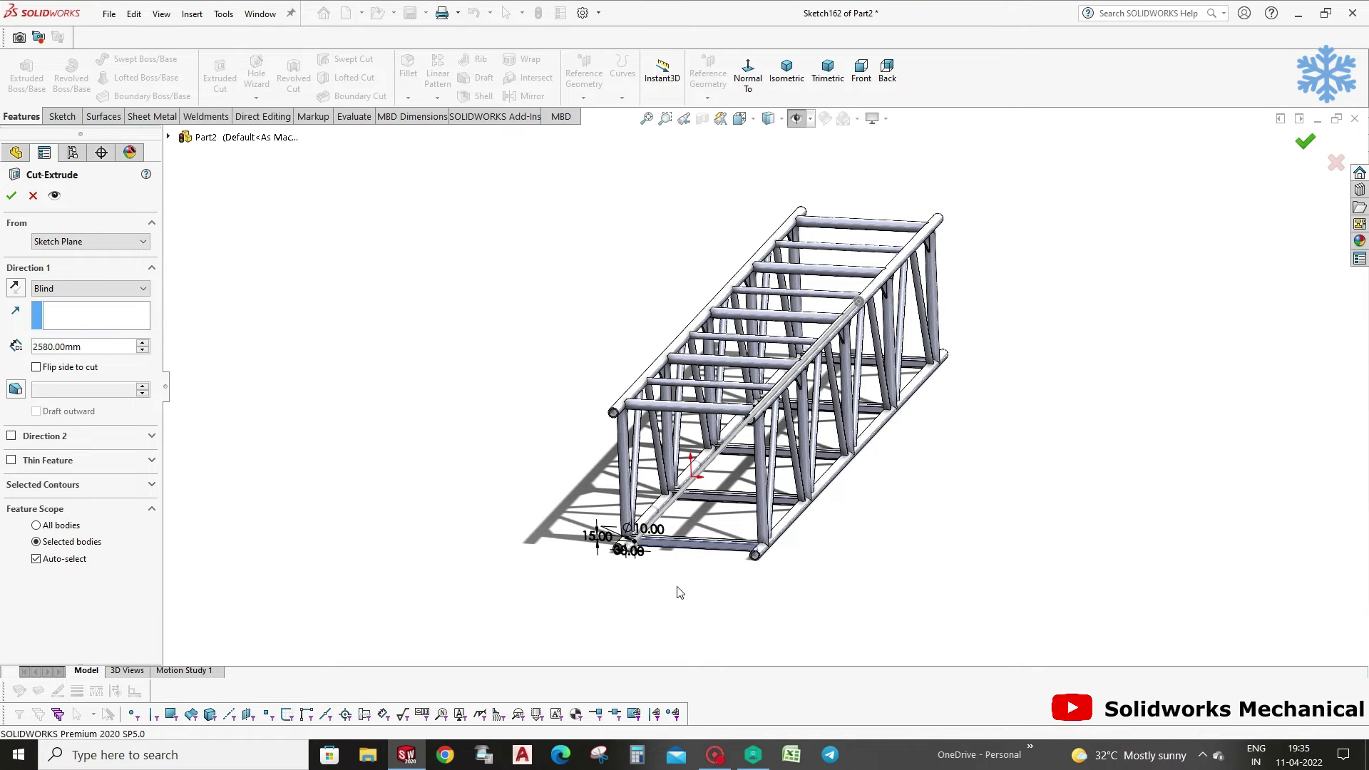
pyautogui.scroll(5, 688, 529)
pyautogui.moveTo(687, 529); pyautogui.dragTo(693, 508, button='middle')
pyautogui.scroll(3, 623, 518)
pyautogui.scroll(2, 623, 519)
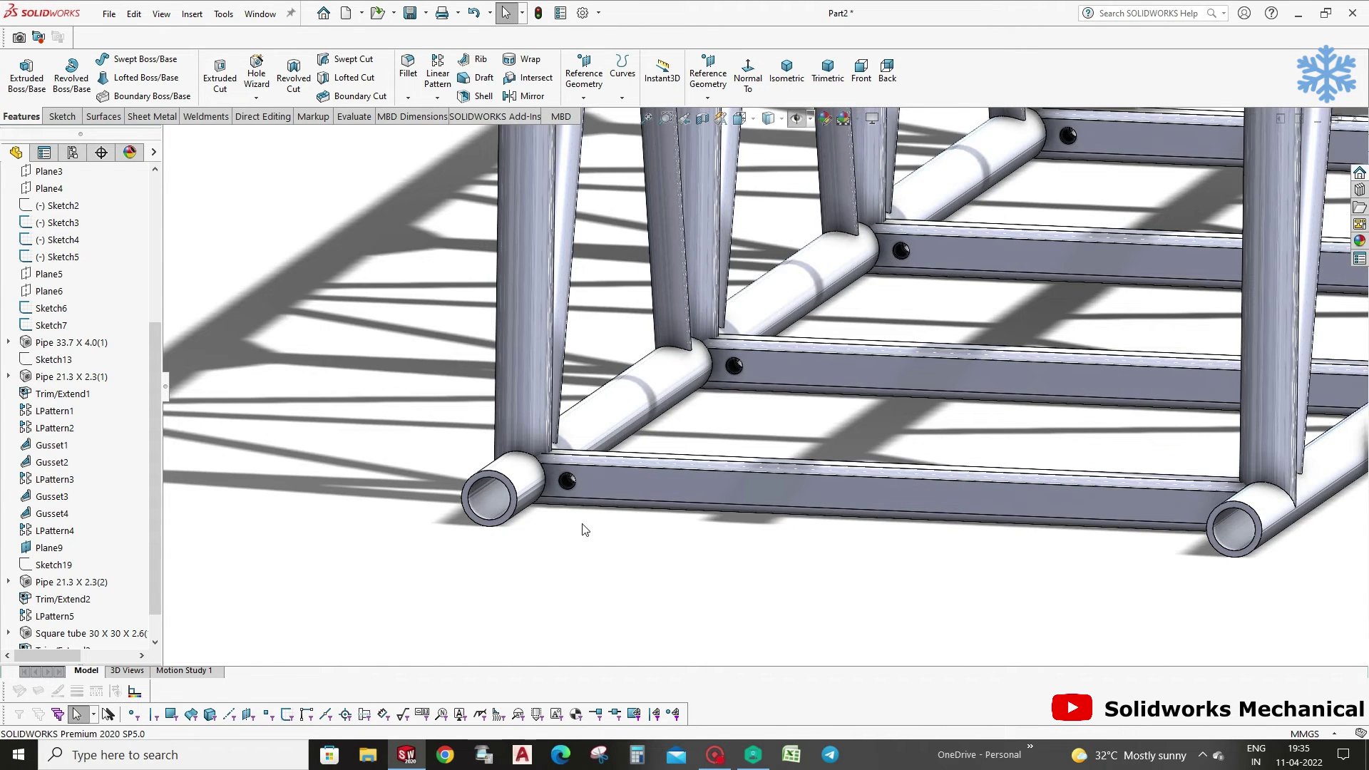
pyautogui.scroll(2, 571, 489)
pyautogui.scroll(2, 571, 489)
pyautogui.scroll(-2, 83, 618)
# Edit the Cut-Extrude1 sketch, changing the 30 mm hole offset to 50 mm.
pyautogui.click(63, 633)
pyautogui.scroll(-1, 590, 426)
pyautogui.scroll(-1, 591, 426)
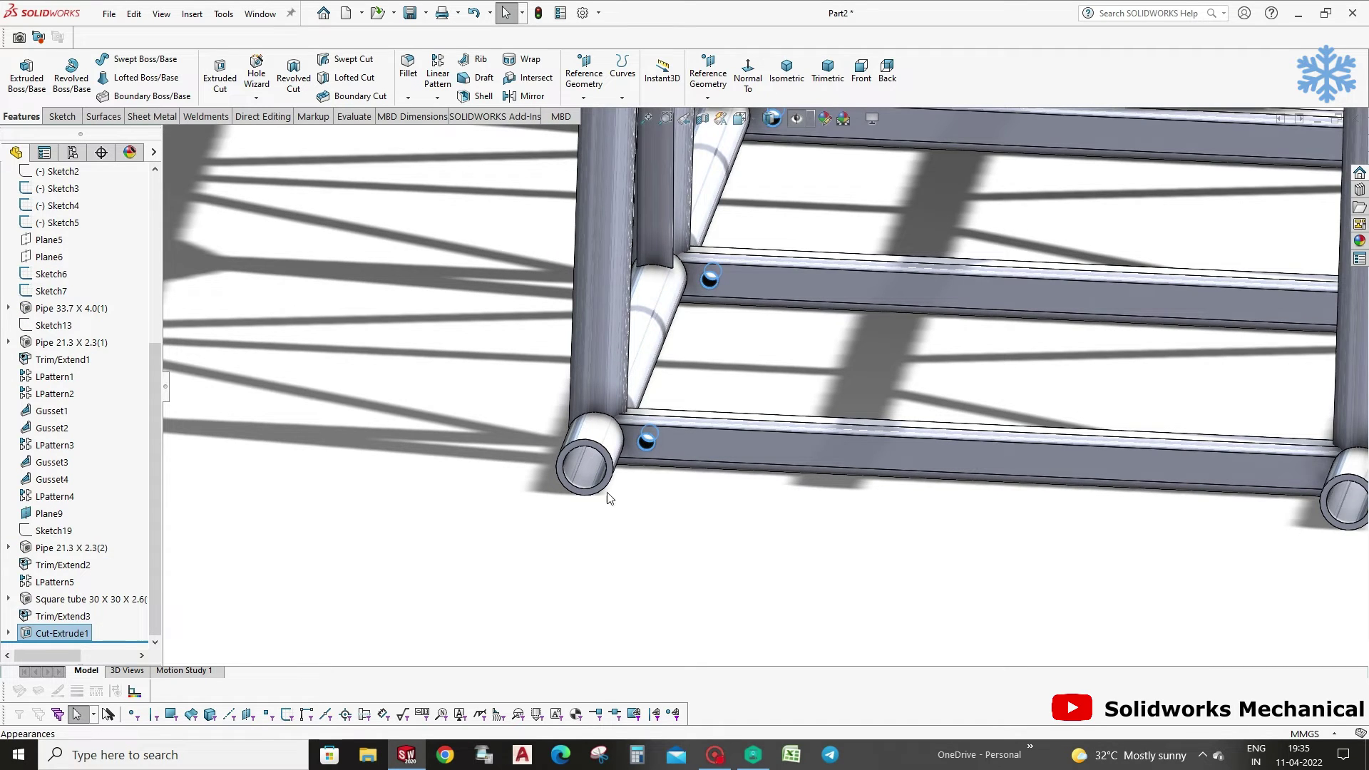
pyautogui.rightClick(71, 633)
pyautogui.click(100, 399)
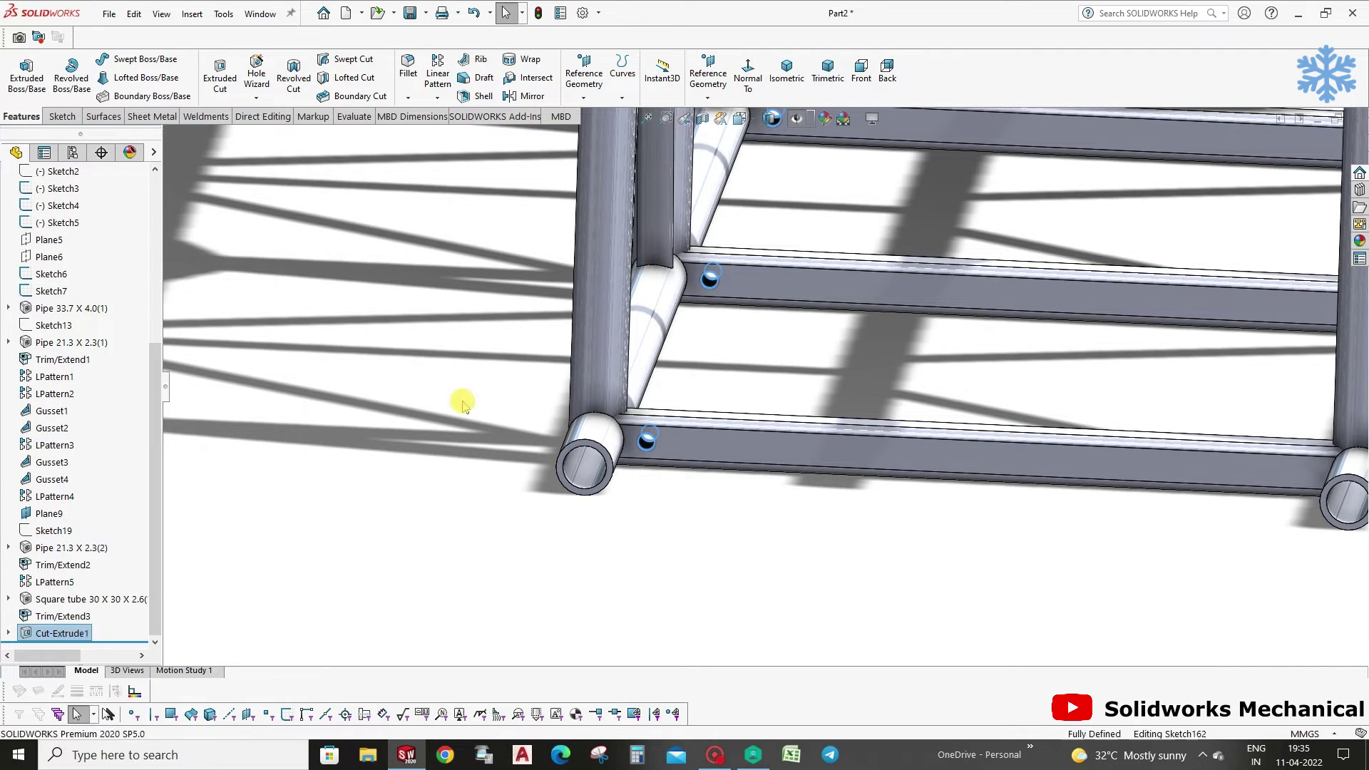
pyautogui.doubleClick(613, 492)
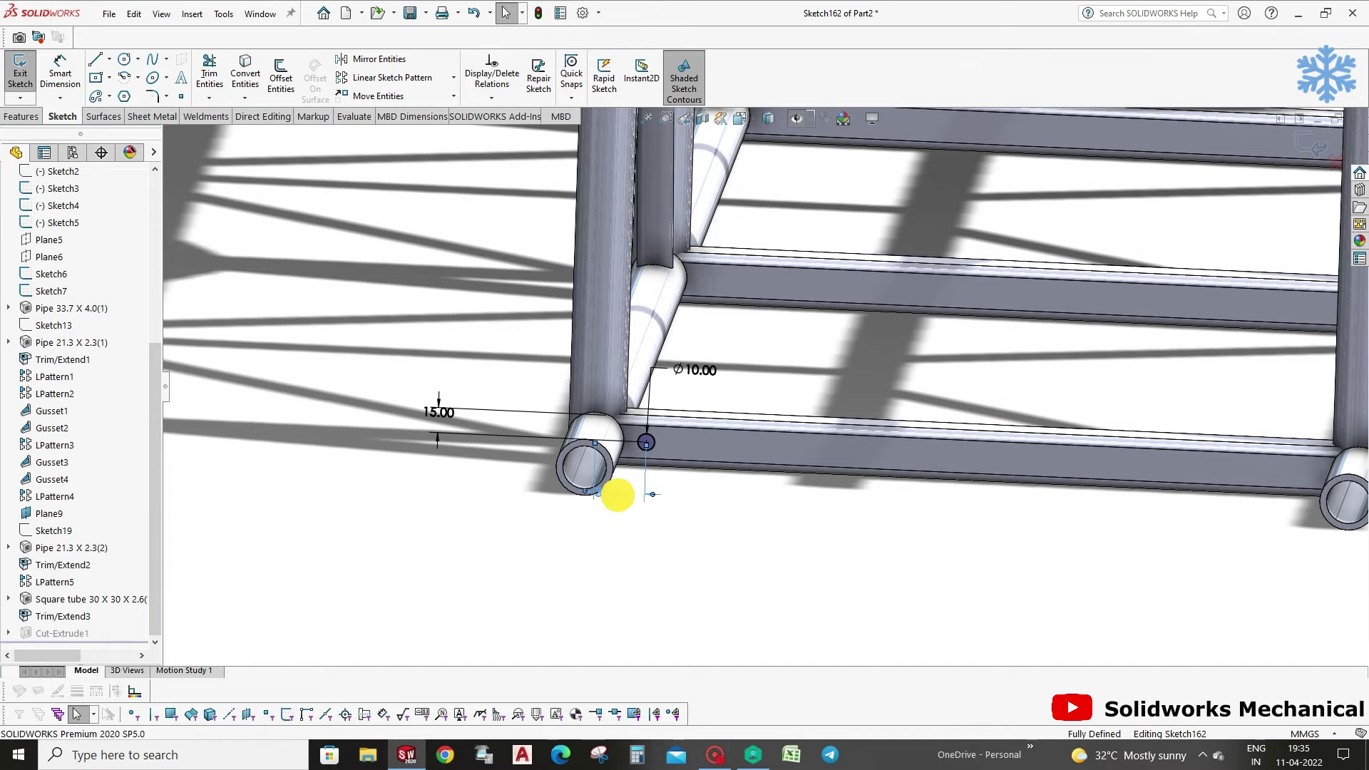
pyautogui.write('50')
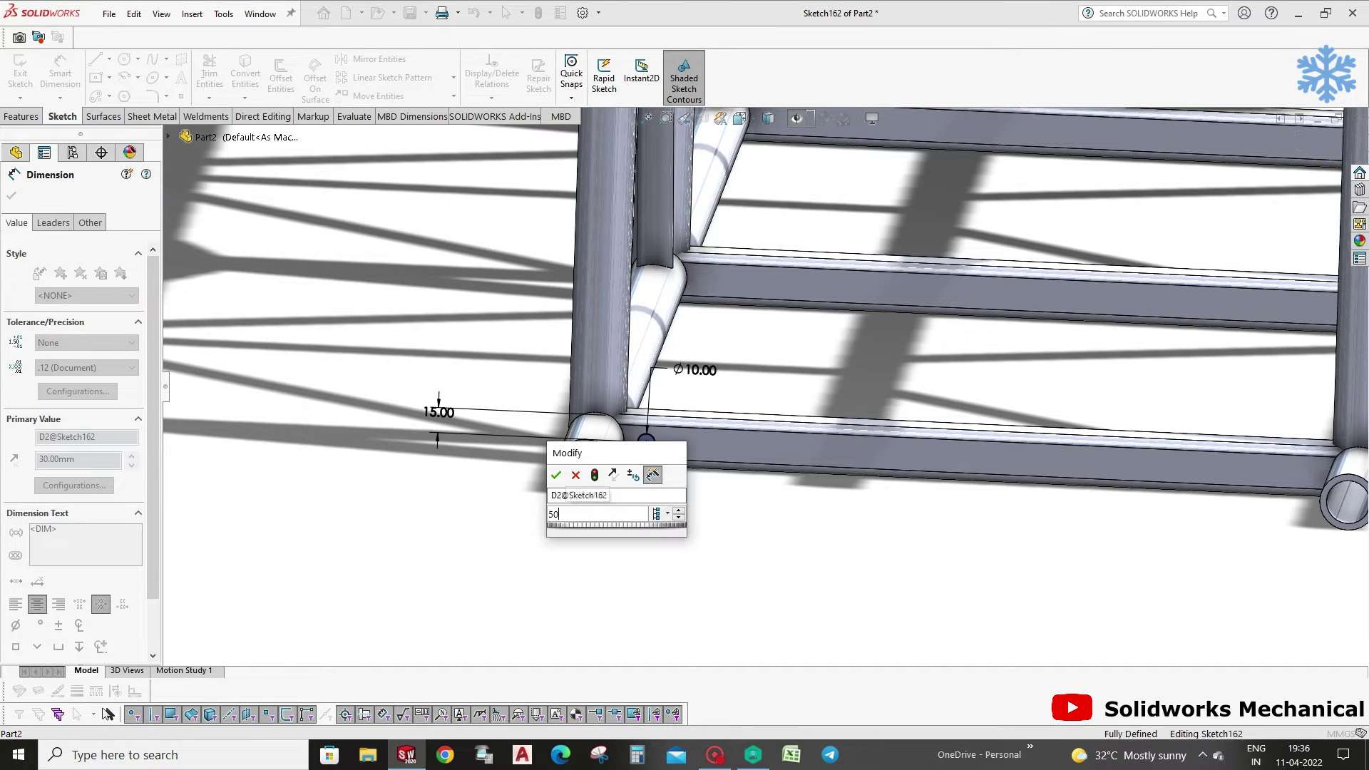
pyautogui.press('Return')
pyautogui.click(1319, 159)
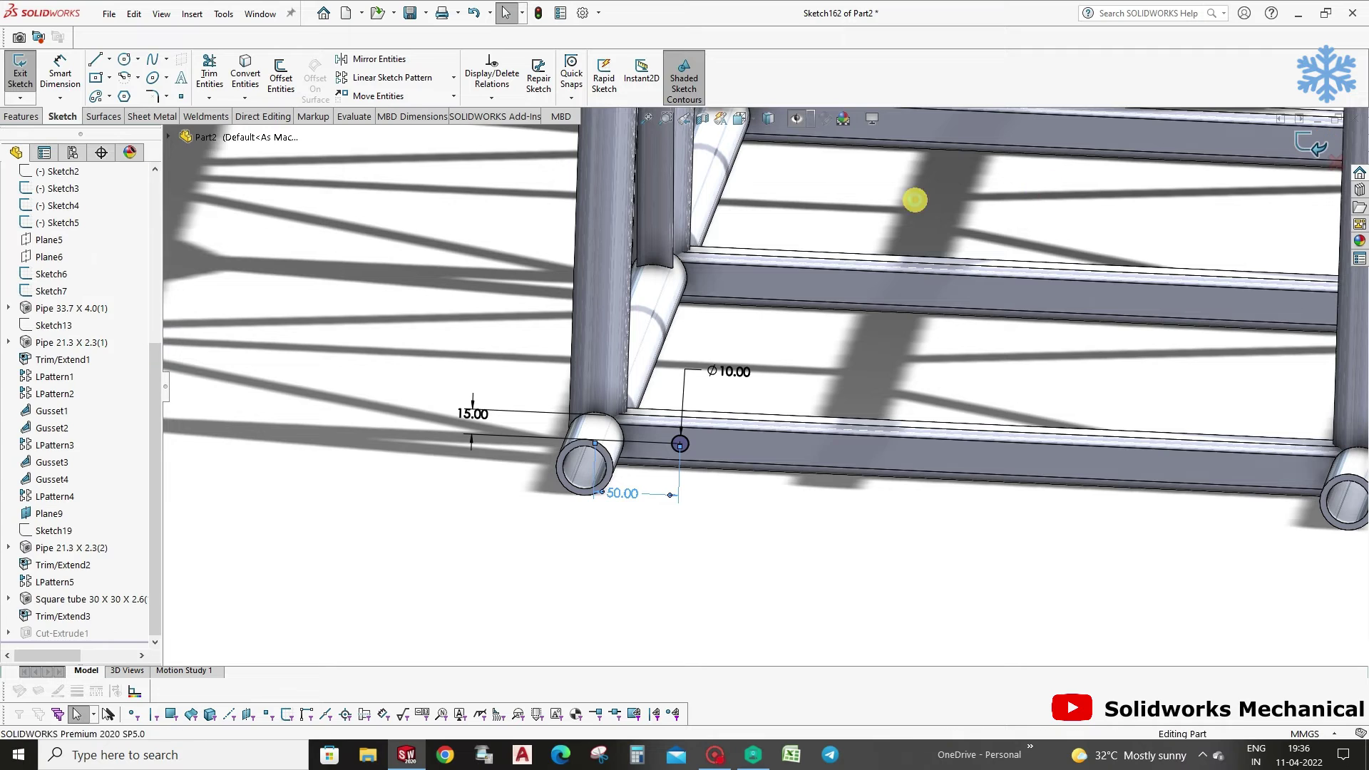
pyautogui.click(62, 632)
pyautogui.middleClick(709, 544)
pyautogui.moveTo(839, 536); pyautogui.dragTo(827, 567, button='middle')
pyautogui.scroll(-3, 759, 523)
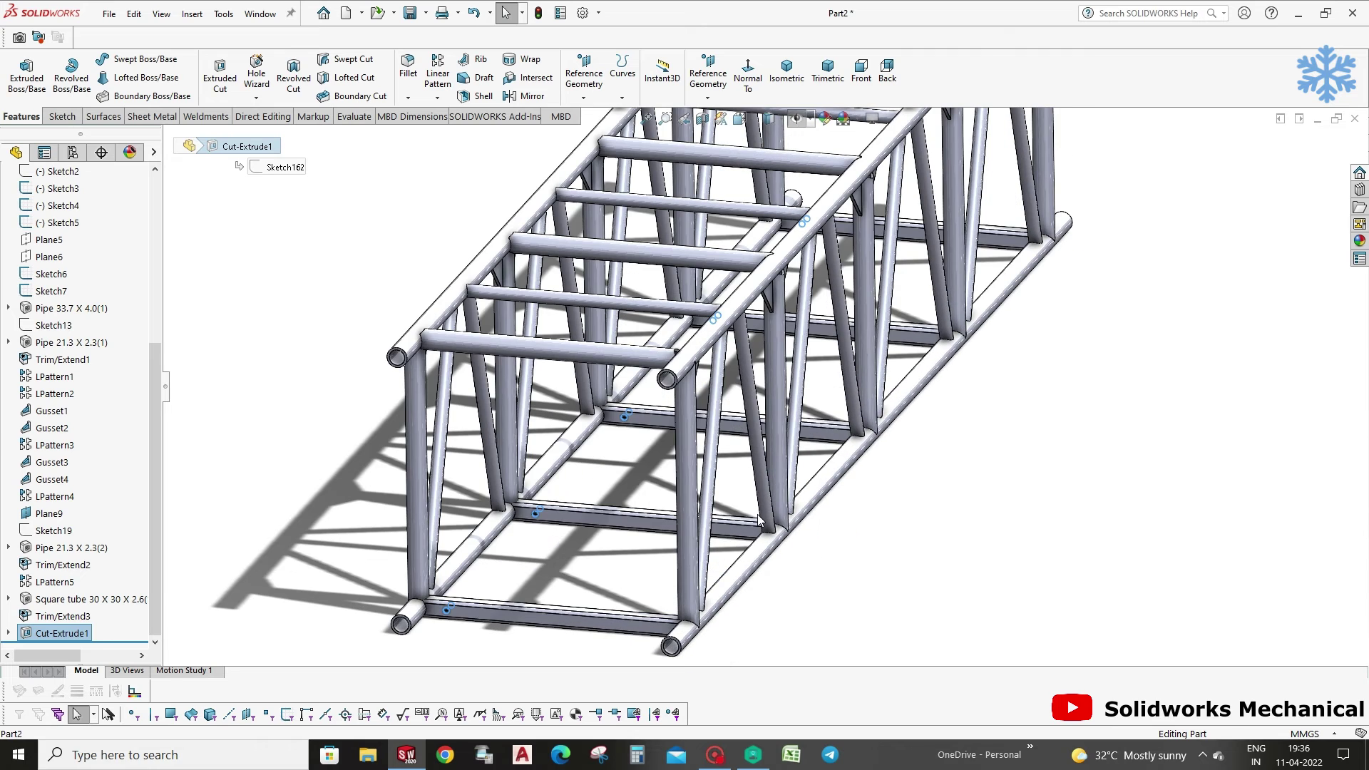
# Linear-pattern Cut-Extrude1 along the cross tube edge: 8 holes at 50 mm spacing.
pyautogui.click(440, 77)
pyautogui.click(512, 613)
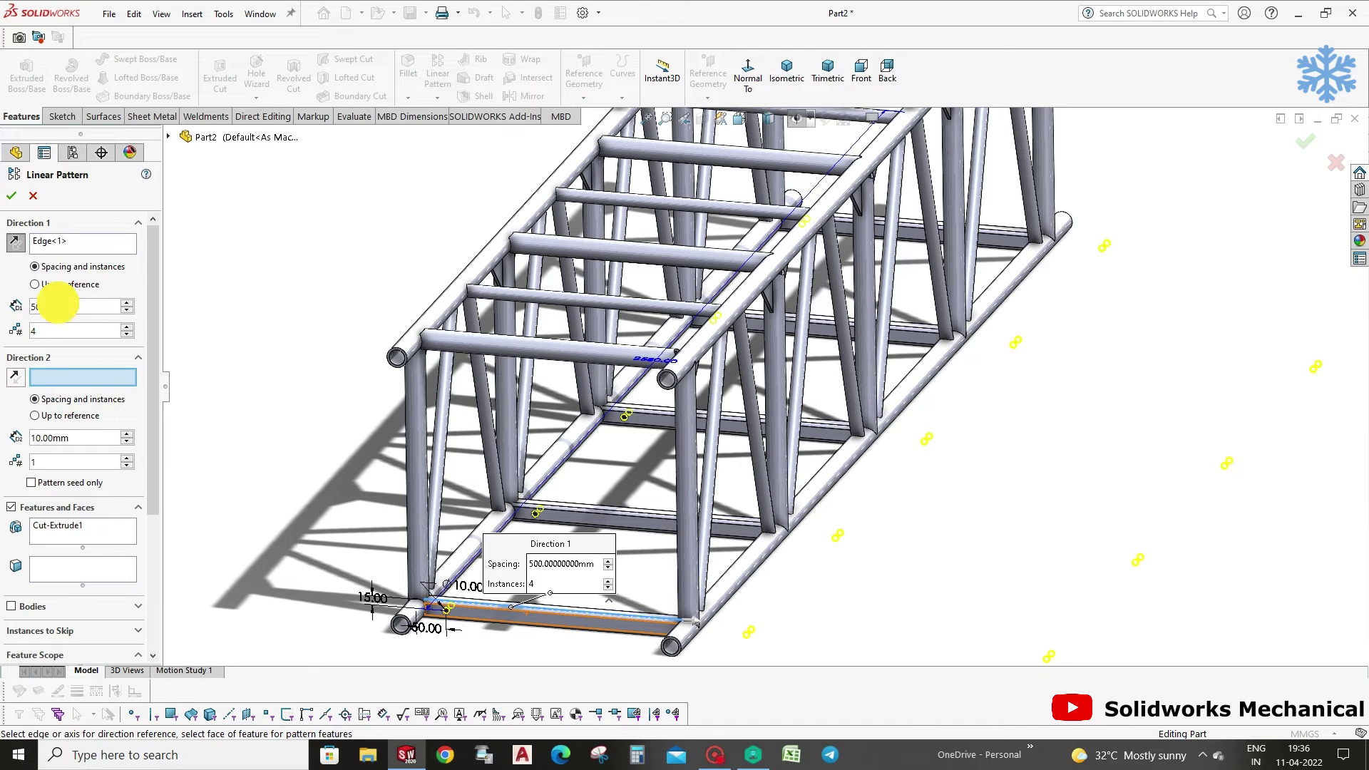
pyautogui.write('50')
pyautogui.click(72, 282)
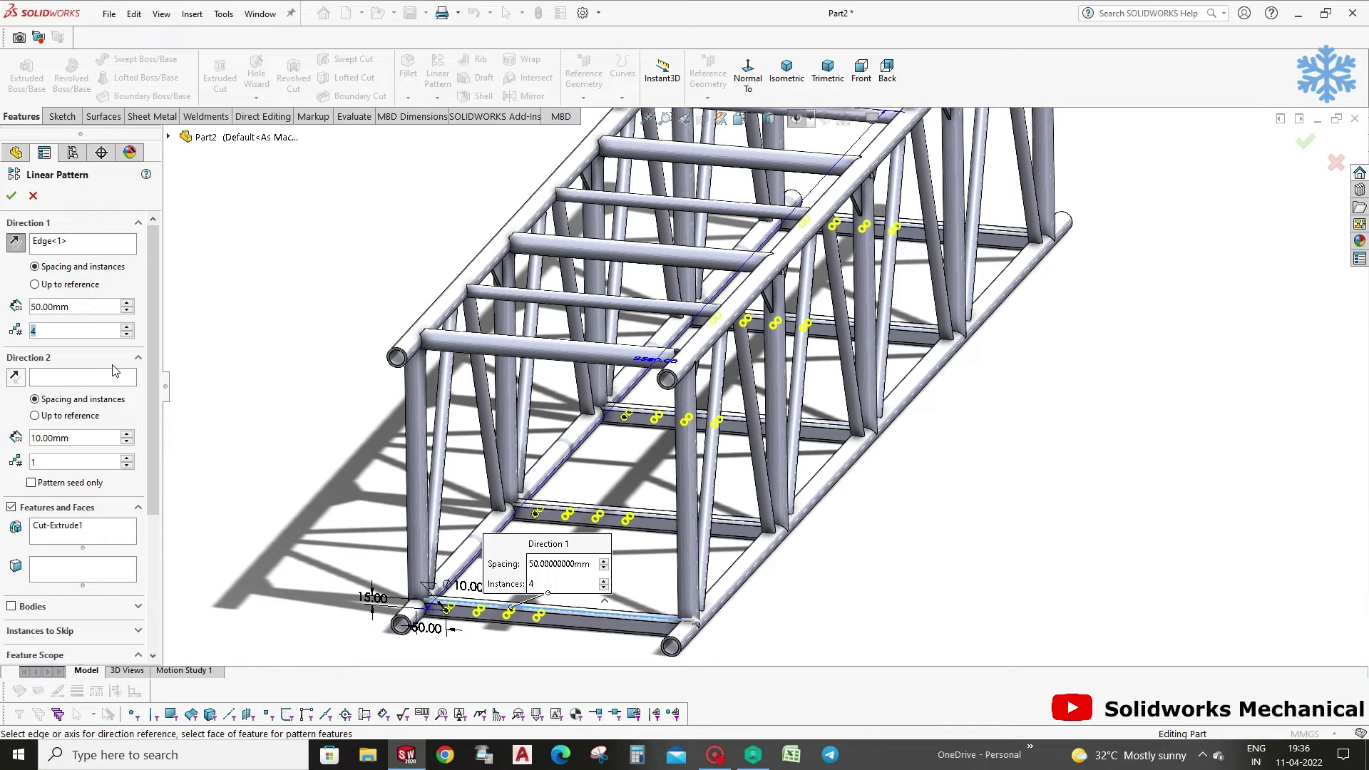
pyautogui.write('8')
pyautogui.click(1303, 144)
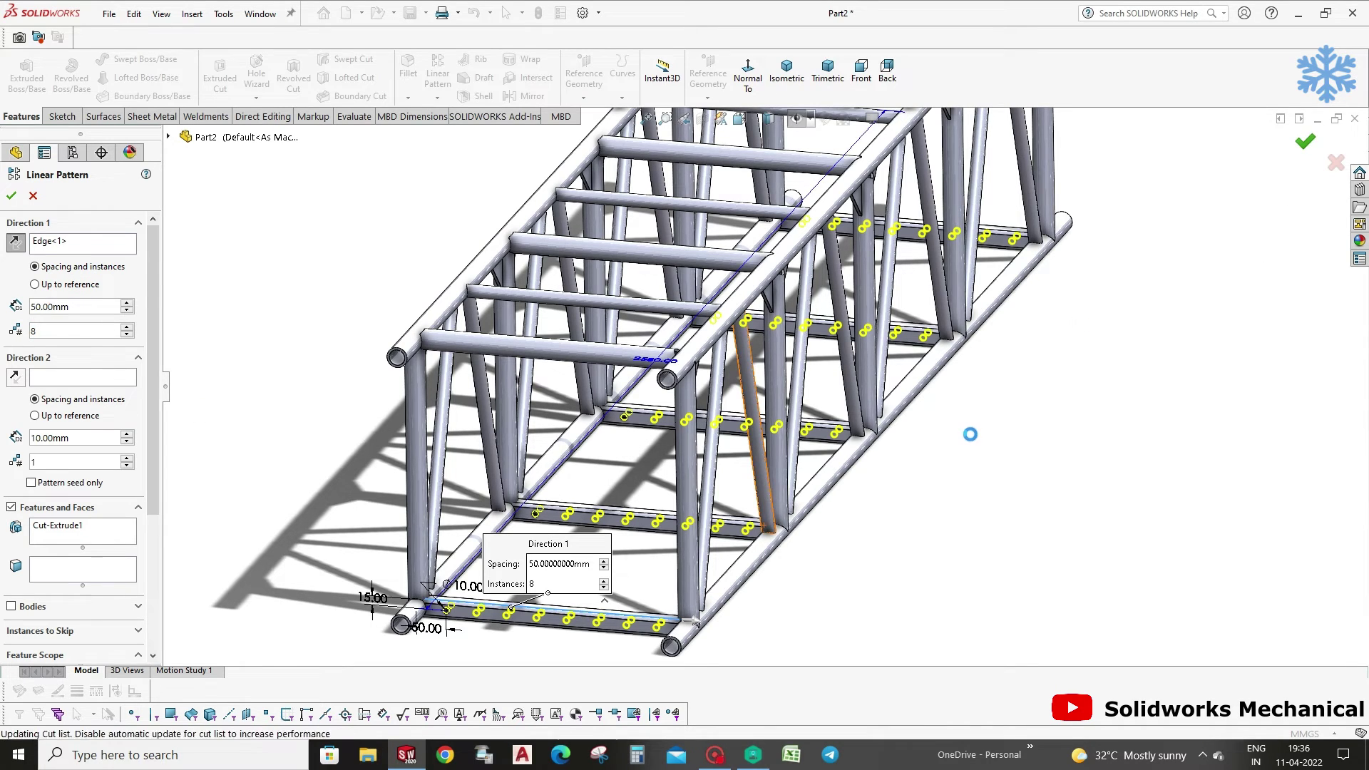
pyautogui.scroll(3, 968, 434)
pyautogui.scroll(-1, 875, 536)
pyautogui.moveTo(875, 536)
pyautogui.mouseDown(button='middle')
pyautogui.moveTo(906, 513)
pyautogui.moveTo(890, 553)
pyautogui.mouseUp(button='middle')
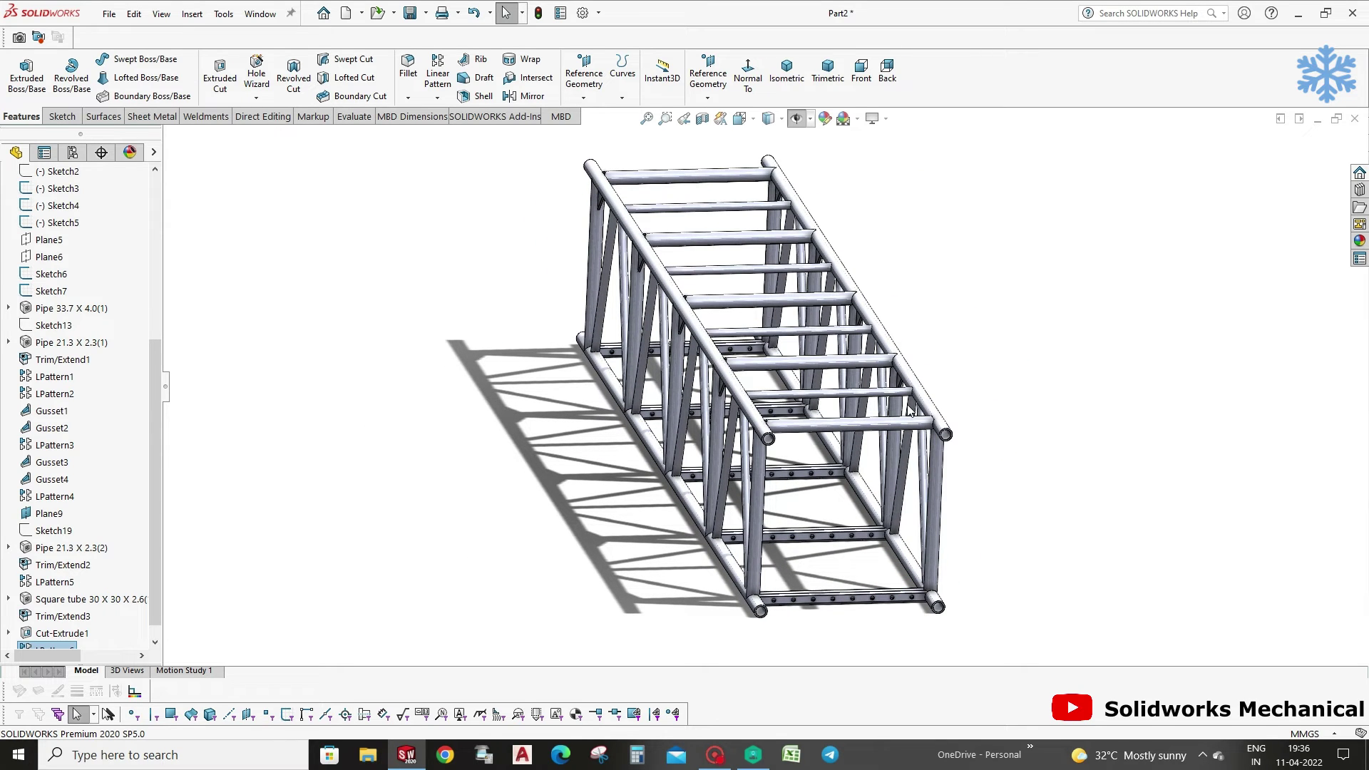
# Sketch a Ø10 mm circle on the top face of the bottom cross tube.
pyautogui.moveTo(898, 508)
pyautogui.mouseDown(button='middle')
pyautogui.moveTo(880, 565)
pyautogui.moveTo(820, 613)
pyautogui.mouseUp(button='middle')
pyautogui.scroll(-3, 770, 570)
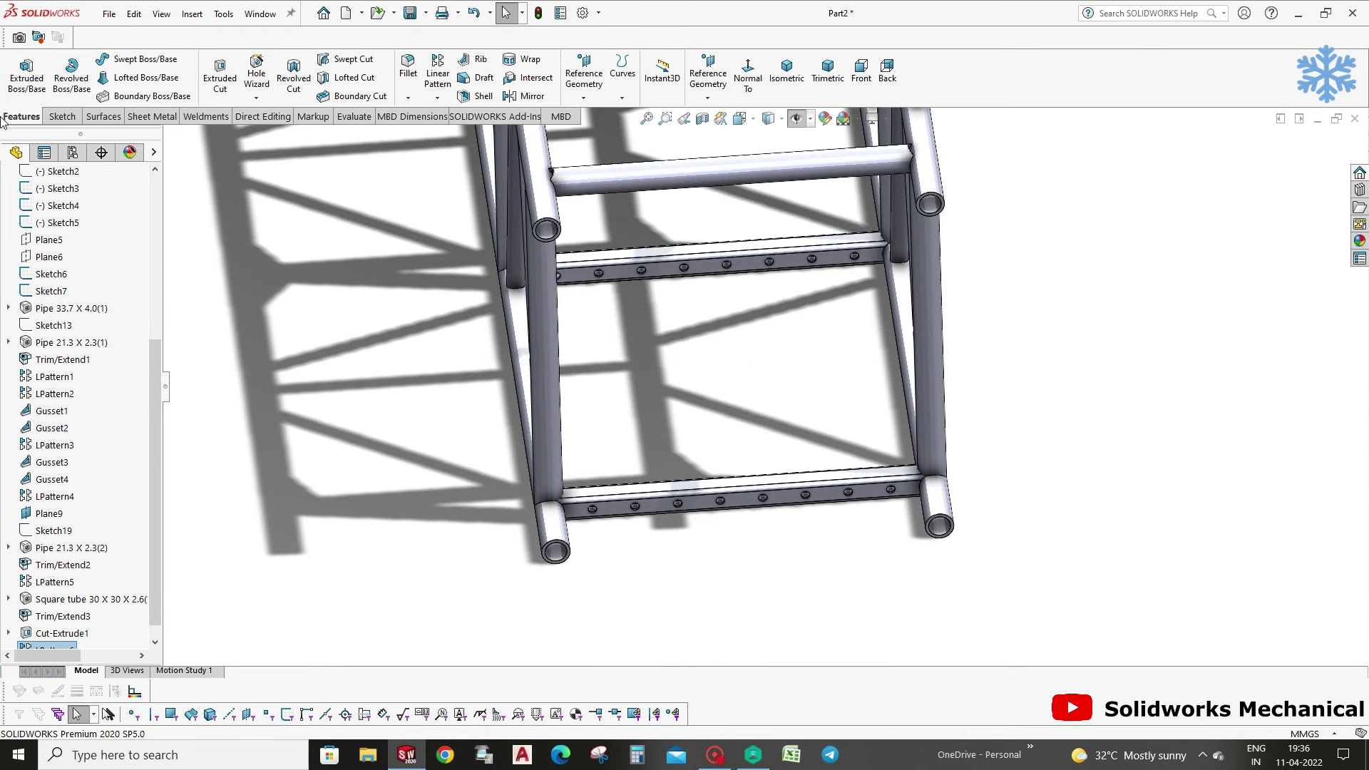
pyautogui.click(220, 75)
pyautogui.scroll(-3, 613, 504)
pyautogui.scroll(-3, 670, 437)
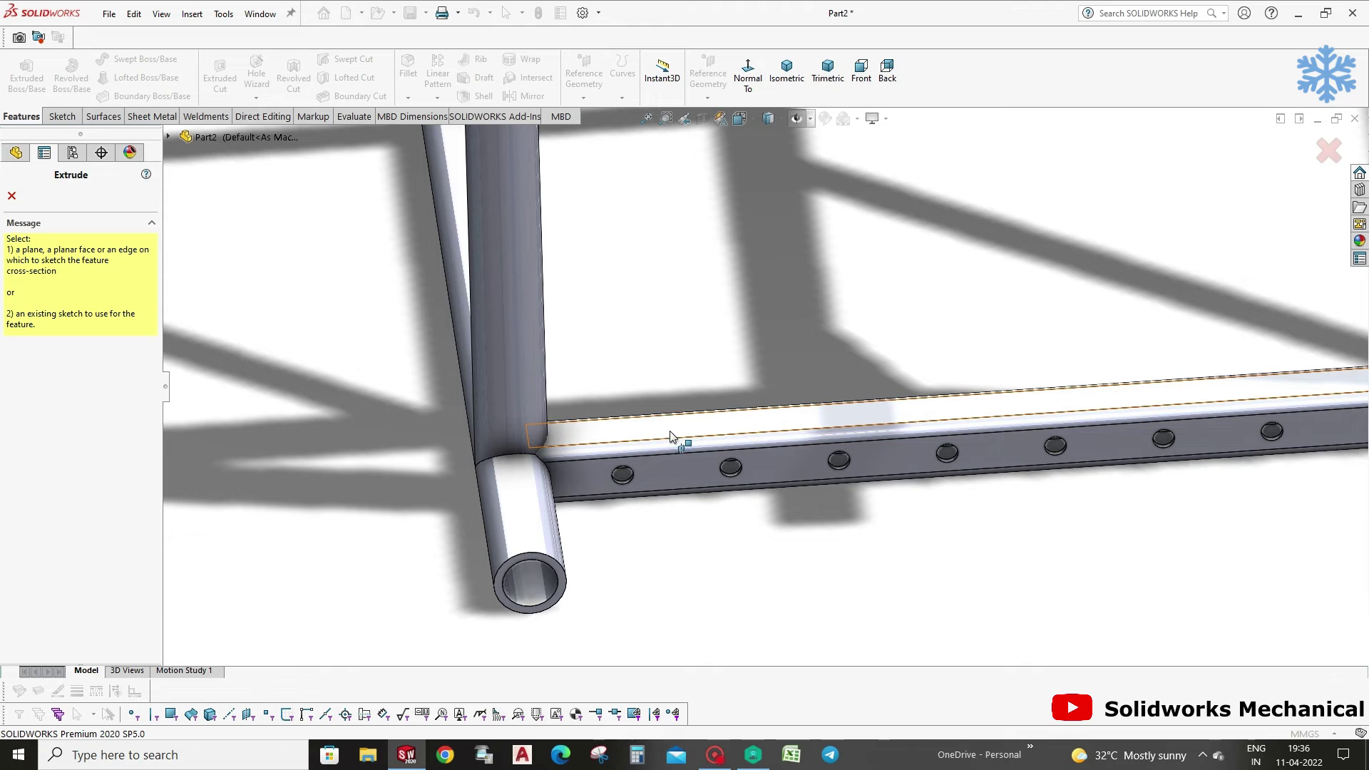
pyautogui.click(670, 437)
pyautogui.click(124, 59)
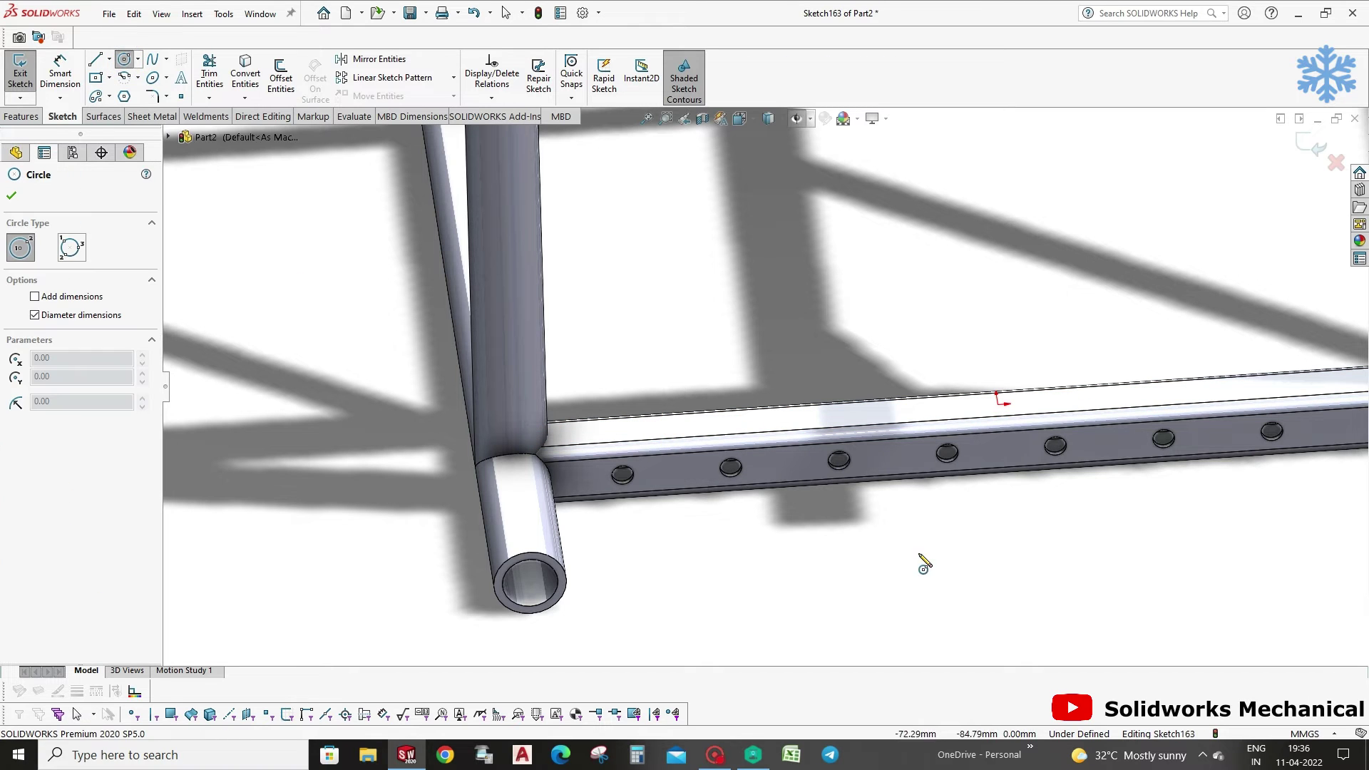
pyautogui.click(668, 427)
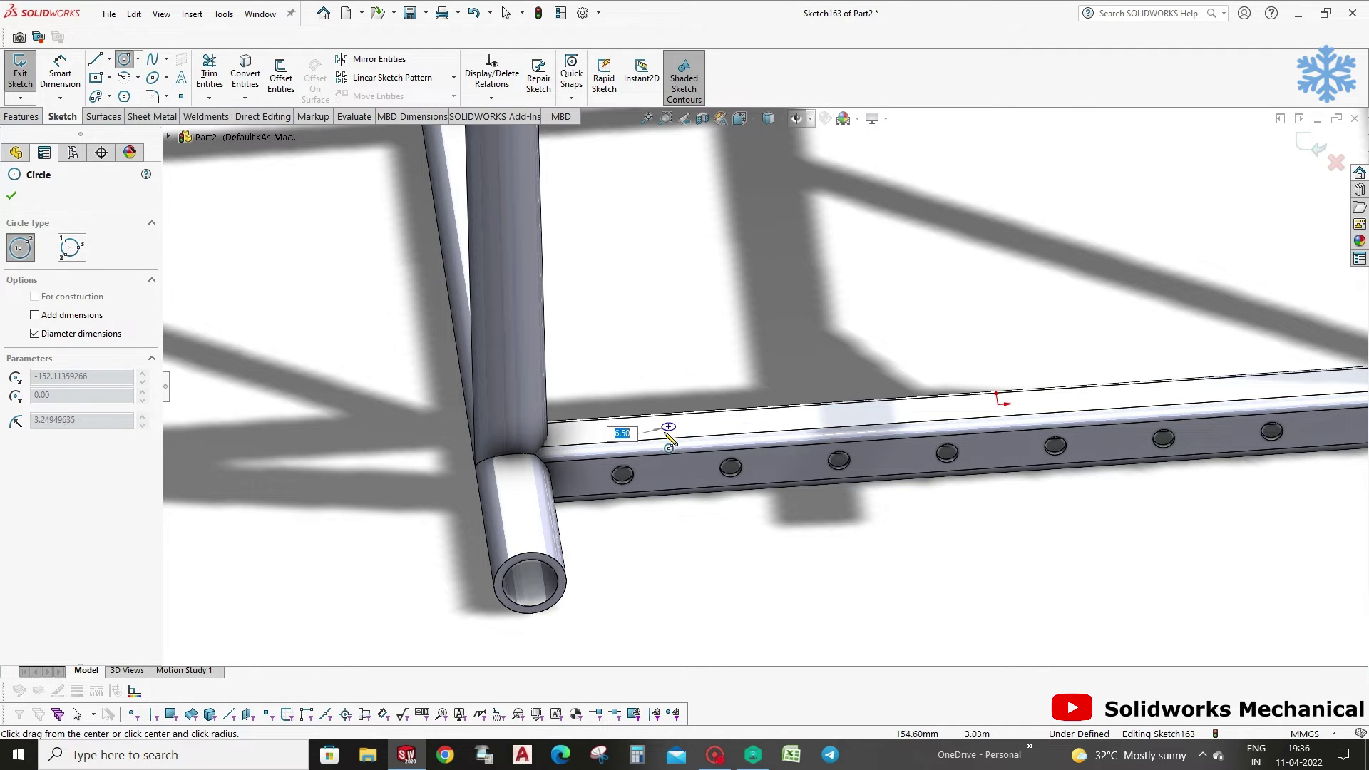
pyautogui.click(670, 439)
pyautogui.click(702, 376)
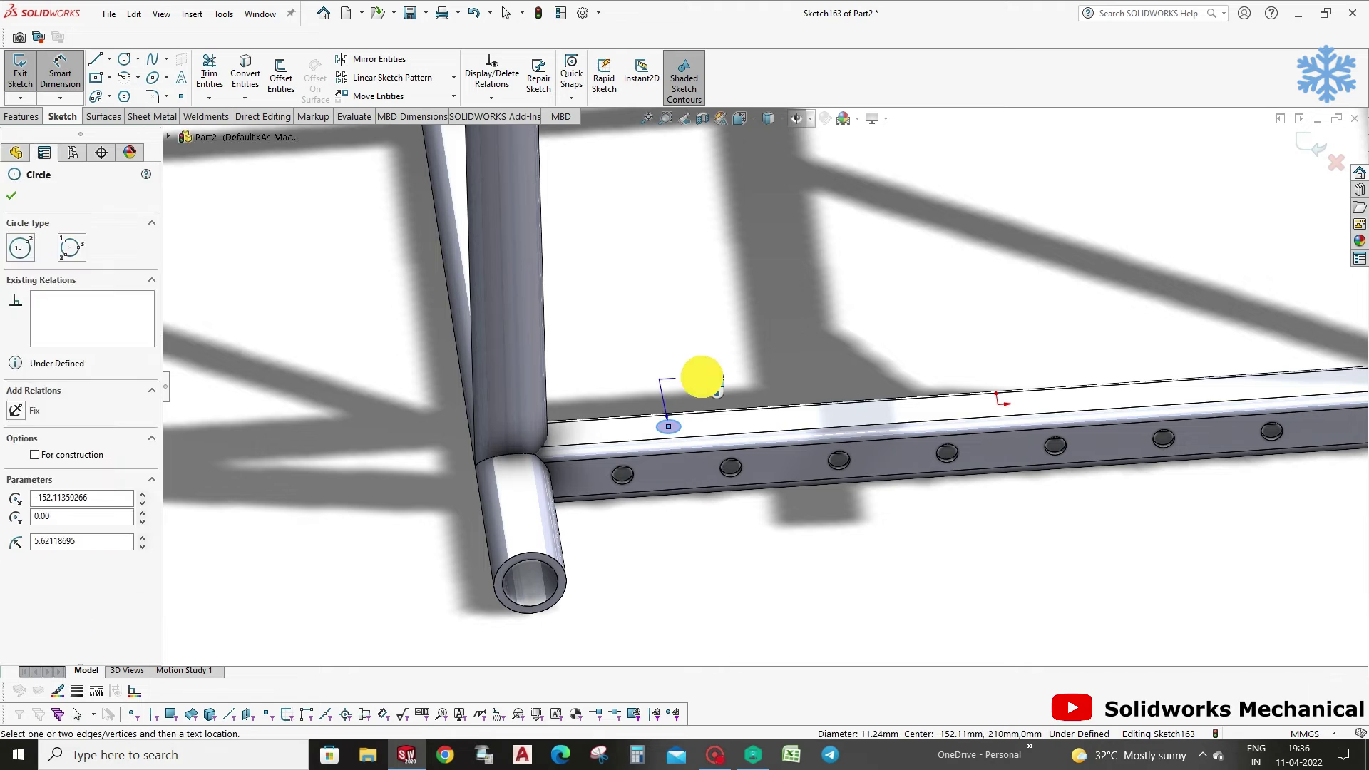
pyautogui.write('10')
pyautogui.press('Return')
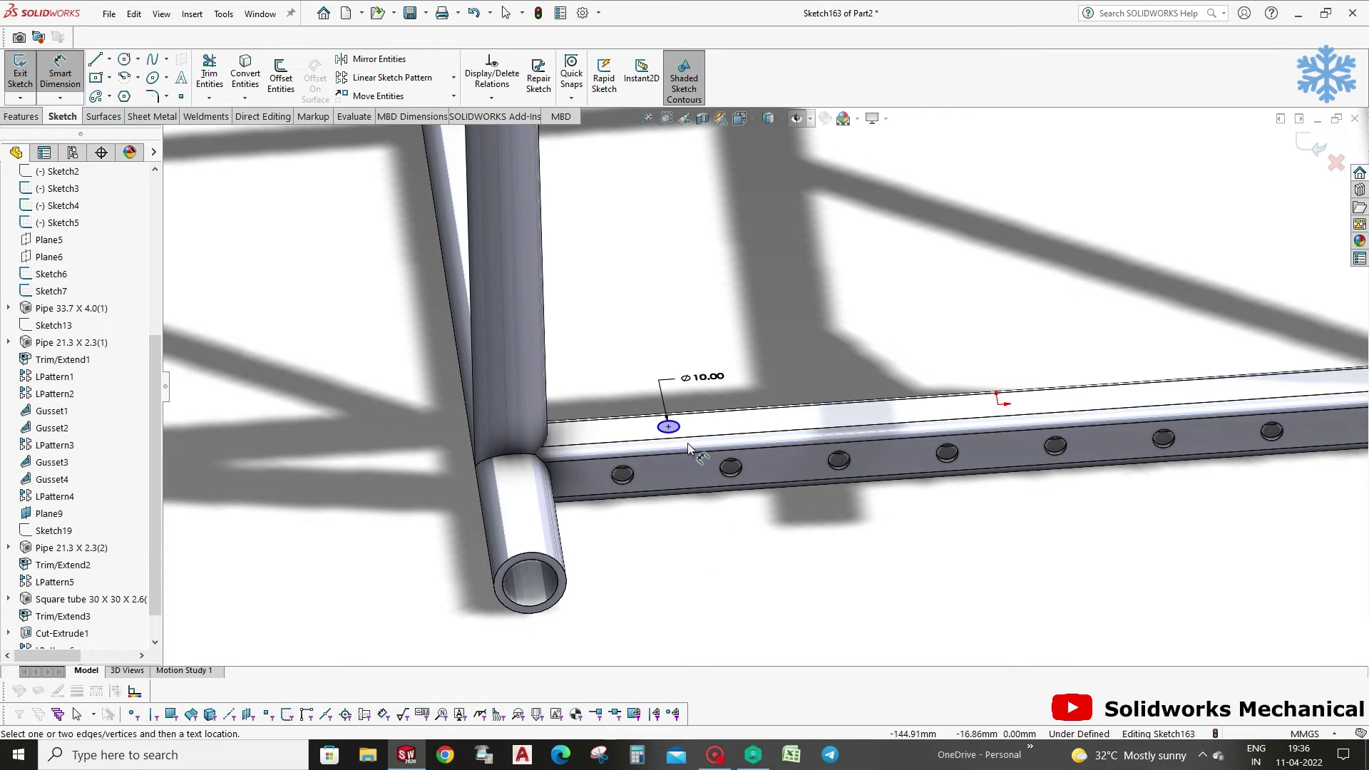
# Dimension the hole 100 mm and 150 mm from the tube end.
pyautogui.click(669, 428)
pyautogui.moveTo(670, 432); pyautogui.dragTo(556, 499, button='middle')
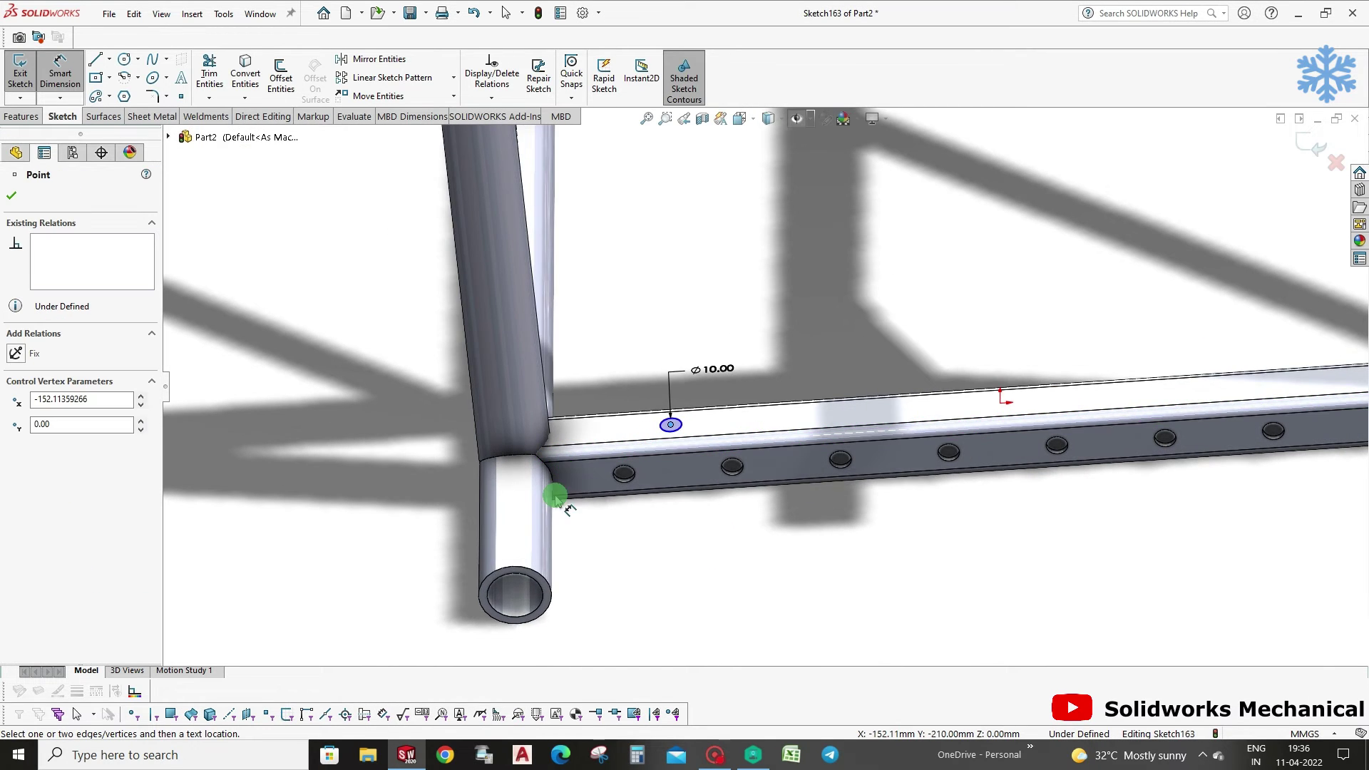
pyautogui.click(518, 579)
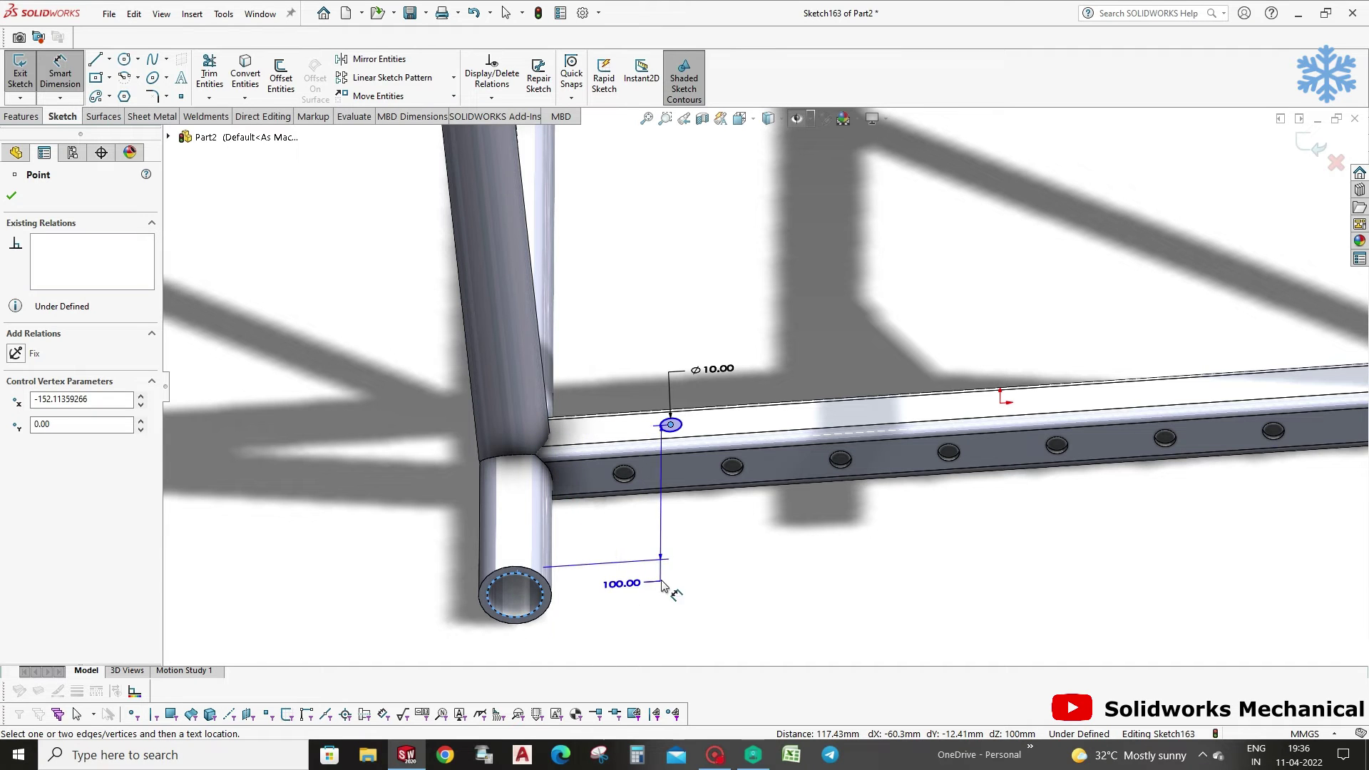
pyautogui.click(699, 566)
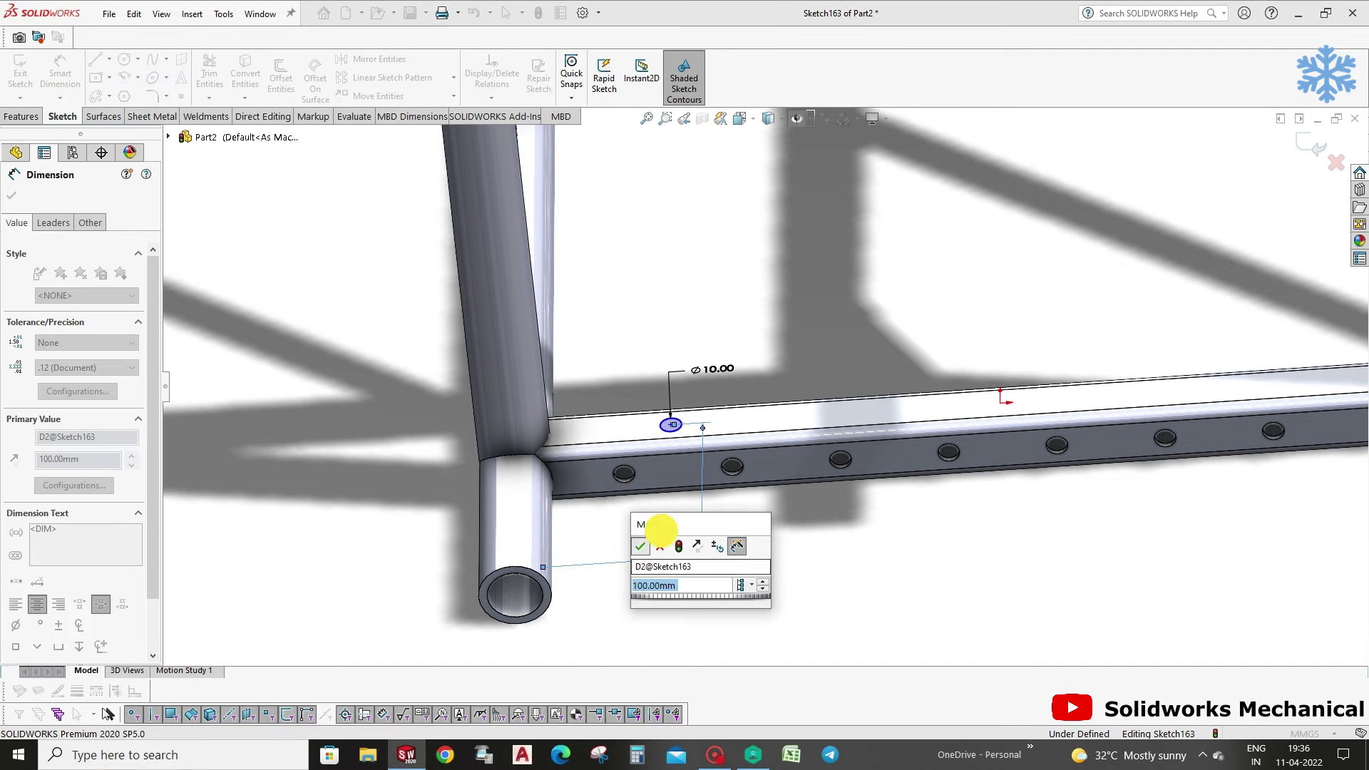
pyautogui.press('Return')
pyautogui.press('Escape')
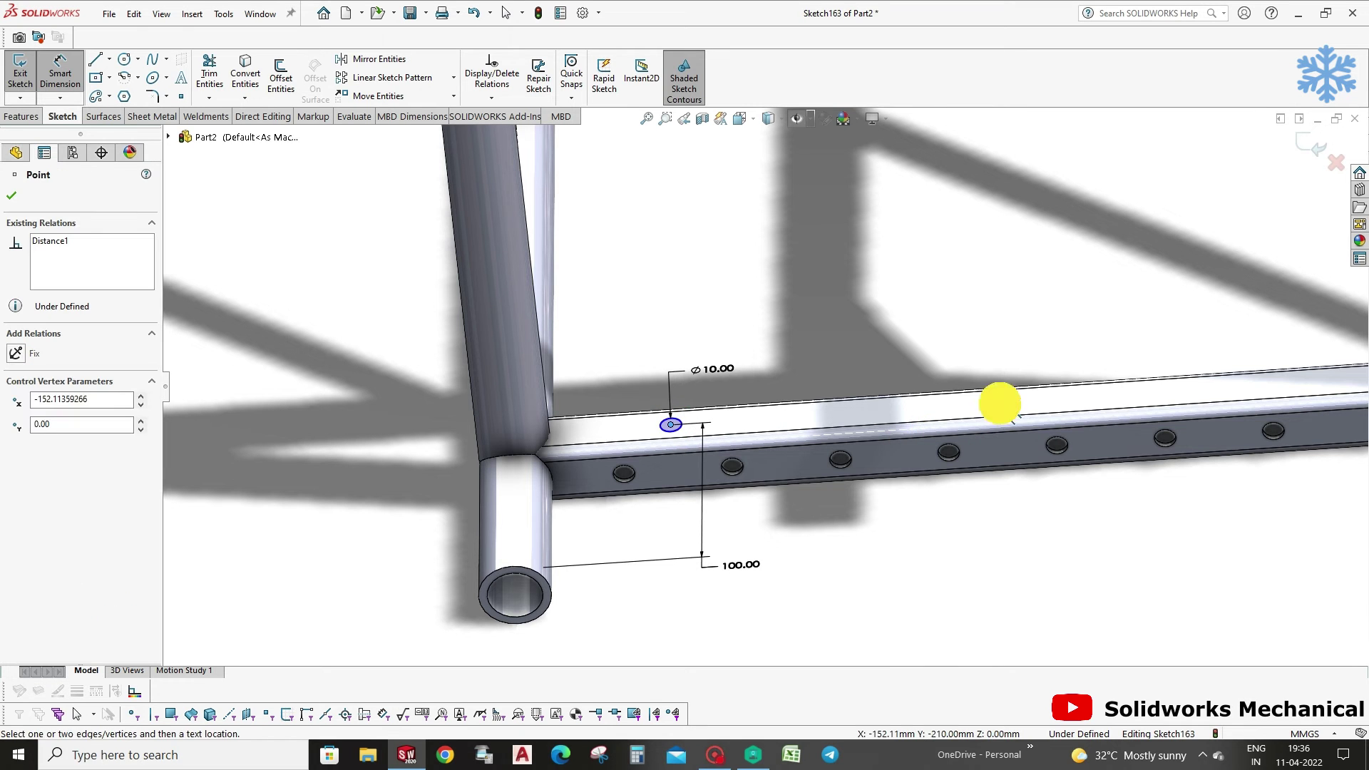
pyautogui.click(21, 116)
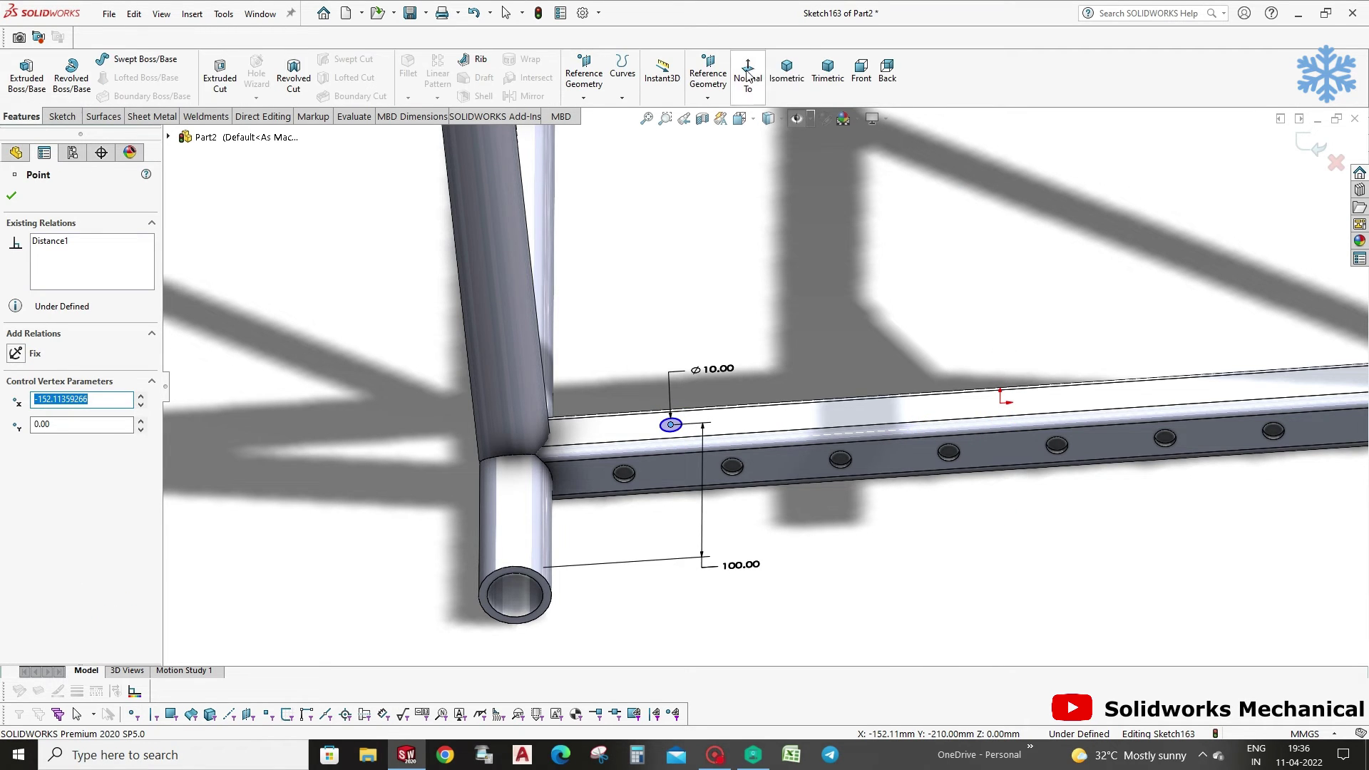
pyautogui.click(786, 71)
pyautogui.scroll(-3, 759, 574)
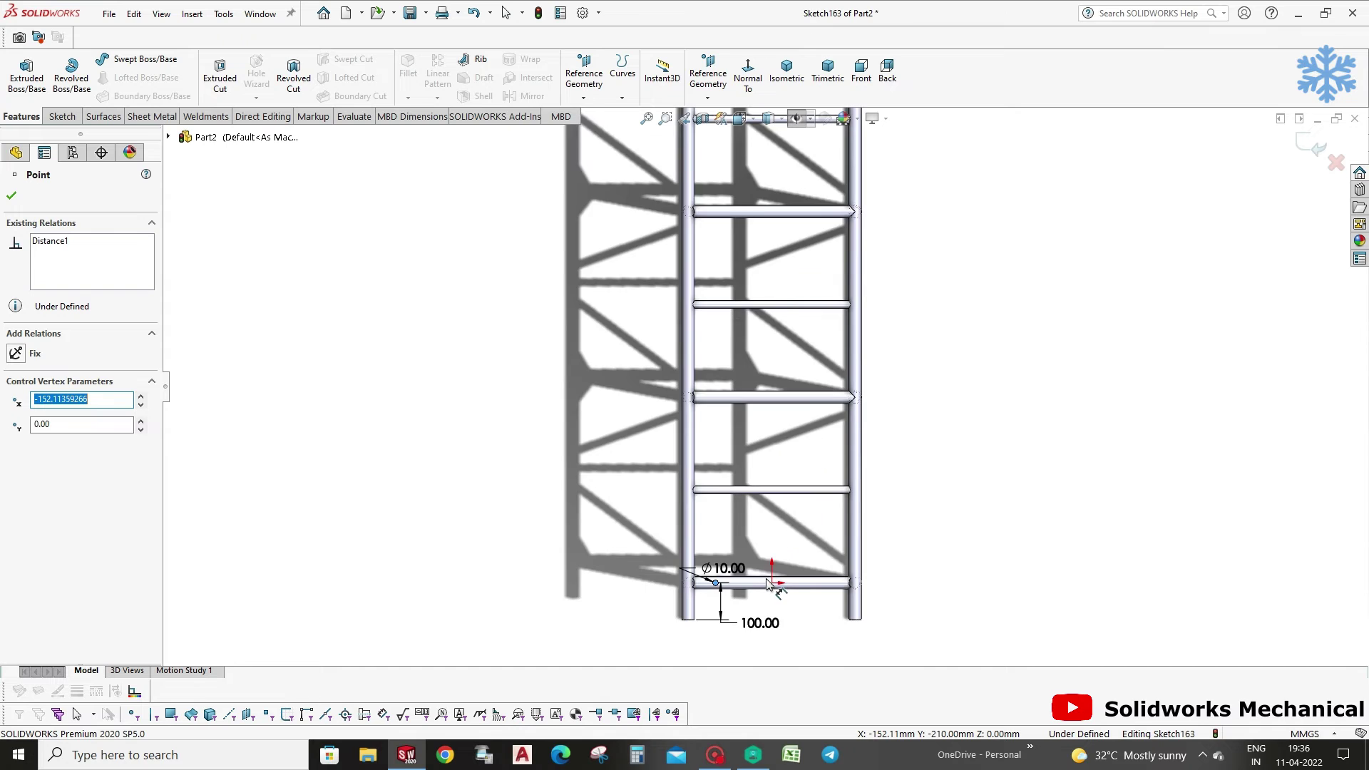
pyautogui.scroll(-3, 762, 578)
pyautogui.click(738, 599)
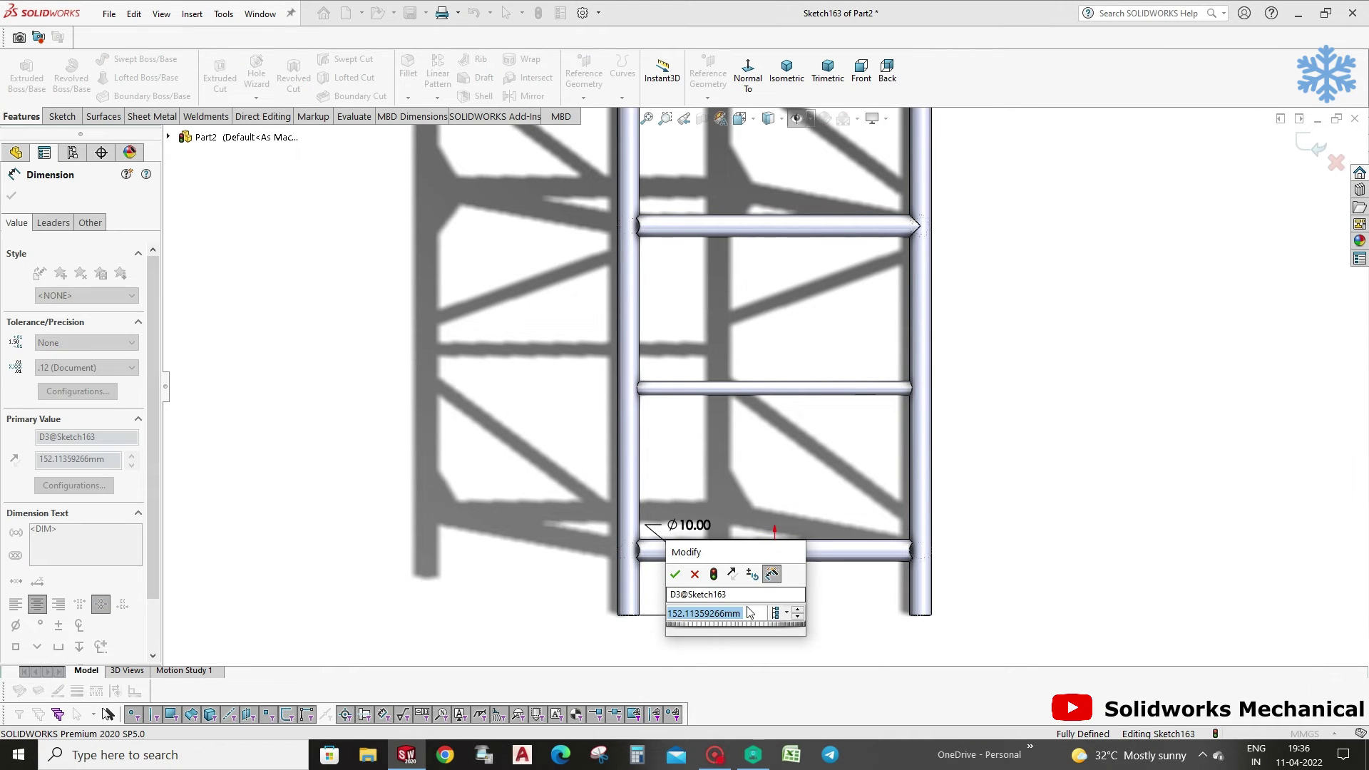
pyautogui.press('Return')
pyautogui.moveTo(1005, 485)
pyautogui.mouseDown(button='middle')
pyautogui.moveTo(1012, 402)
pyautogui.moveTo(889, 541)
pyautogui.moveTo(734, 588)
pyautogui.moveTo(687, 526)
pyautogui.moveTo(699, 544)
pyautogui.mouseUp(button='middle')
# Extrude-cut the circle into the square tube's top face as Cut-Extrude2.
pyautogui.click(221, 90)
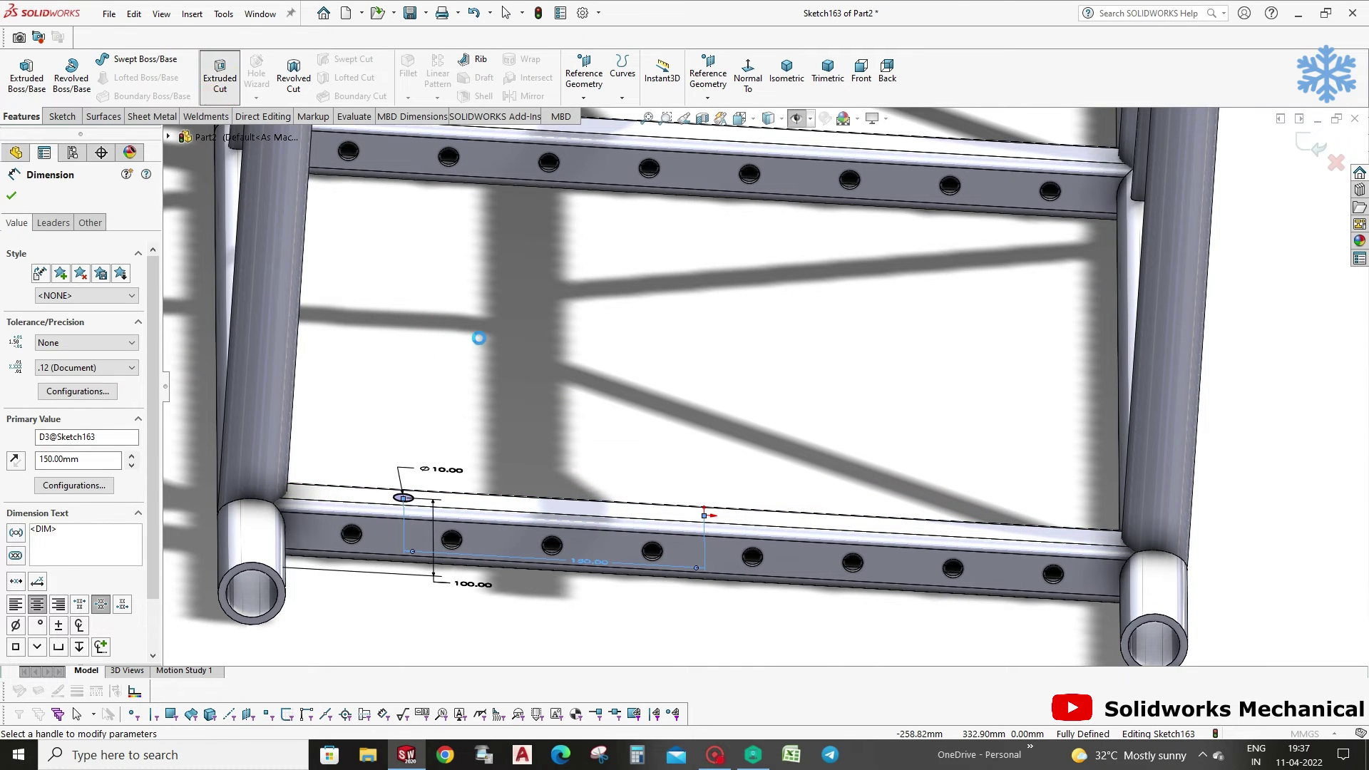
pyautogui.click(1306, 141)
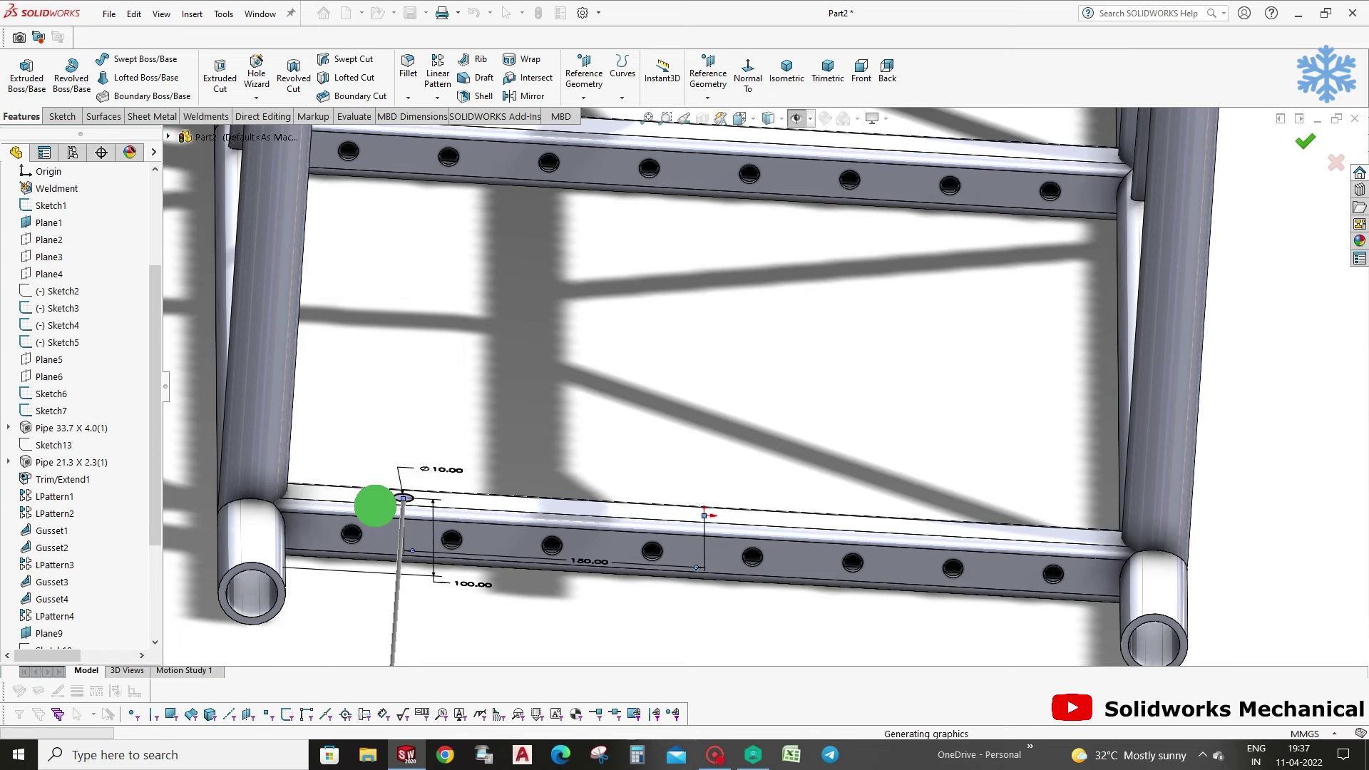
pyautogui.moveTo(388, 519); pyautogui.dragTo(453, 526, button='middle')
pyautogui.scroll(-3, 453, 525)
pyautogui.scroll(3, 454, 525)
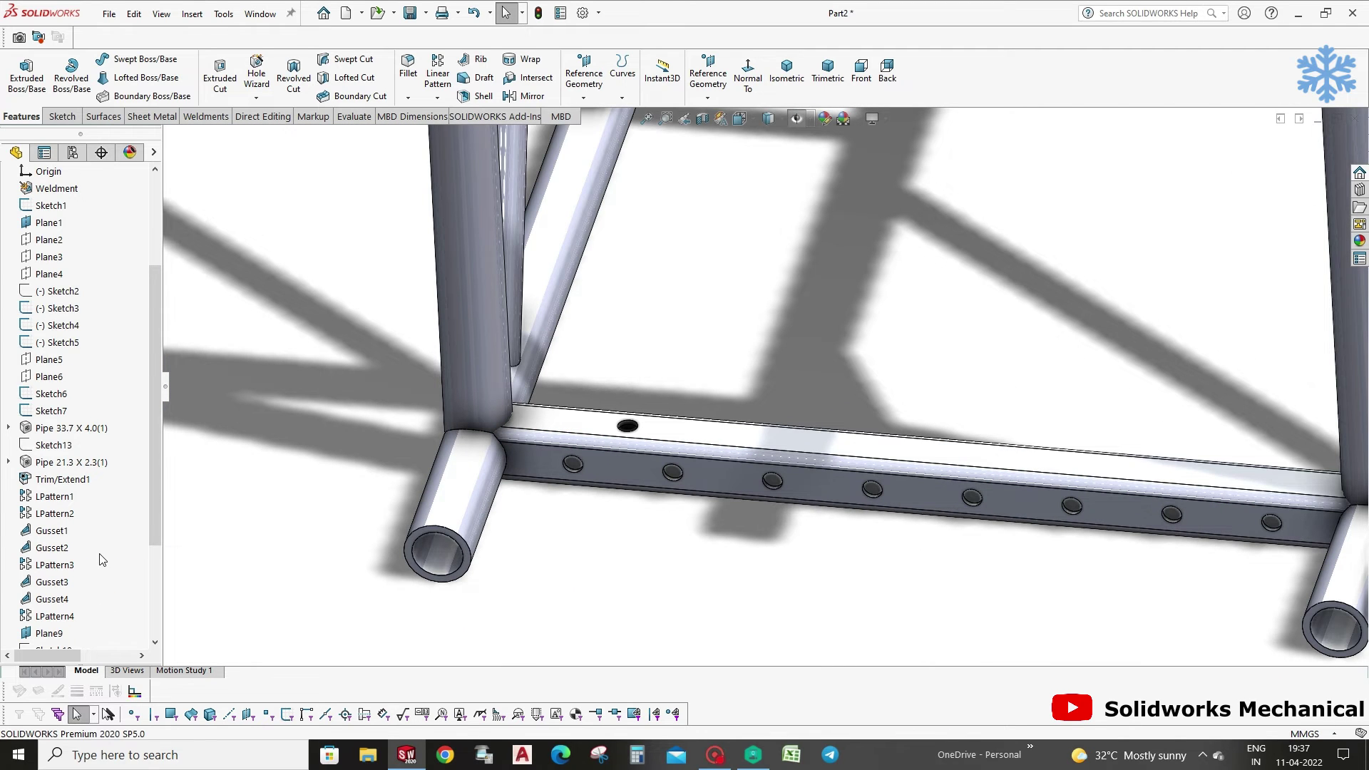
pyautogui.scroll(-3, 100, 560)
pyautogui.click(78, 633)
pyautogui.scroll(5, 741, 638)
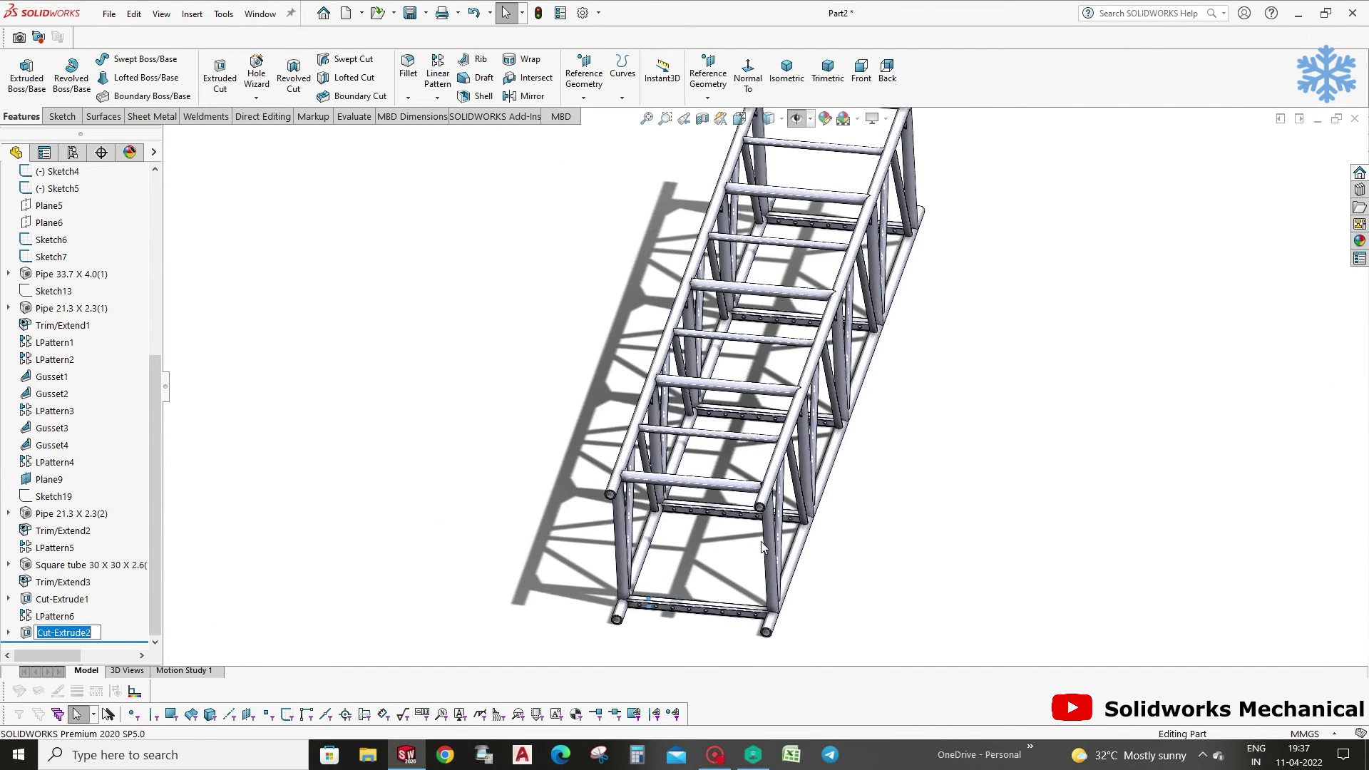
# Linear-pattern Cut-Extrude2 along the tube edge as 7 holes at 50 mm spacing.
pyautogui.scroll(-3, 760, 556)
pyautogui.click(438, 88)
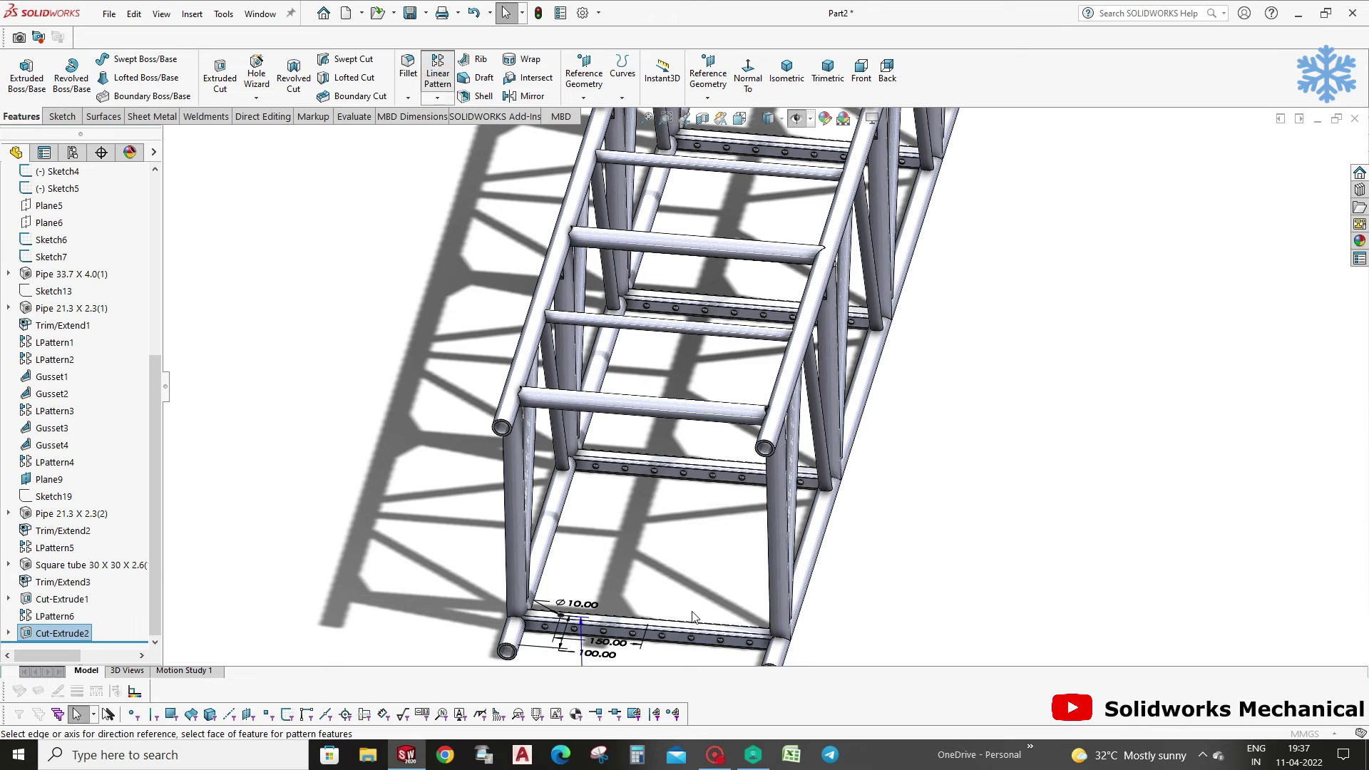
pyautogui.scroll(-5, 588, 571)
pyautogui.scroll(-3, 574, 555)
pyautogui.click(575, 554)
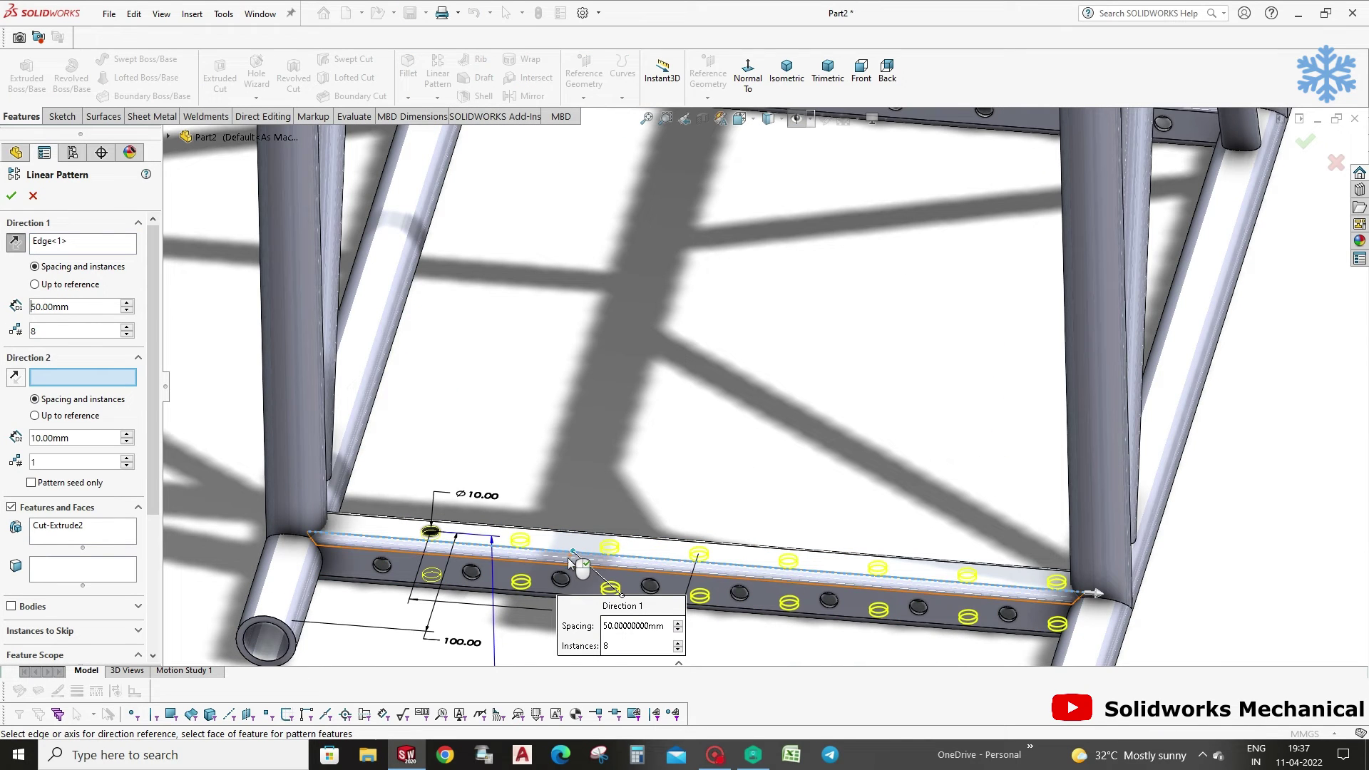
pyautogui.scroll(-2, 577, 573)
pyautogui.scroll(1, 580, 584)
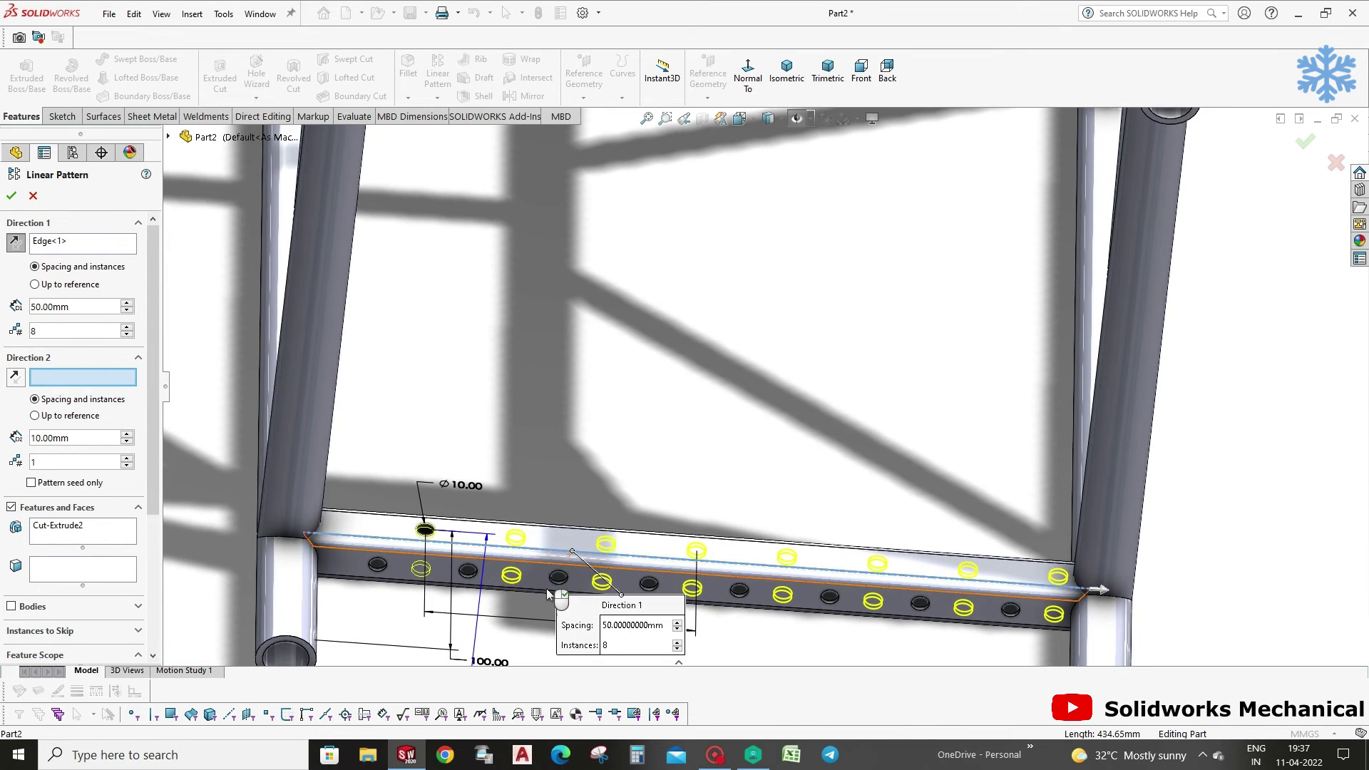
pyautogui.click(1252, 510)
pyautogui.middleClick(1254, 510)
pyautogui.click(1315, 150)
pyautogui.scroll(-2, 779, 351)
pyautogui.scroll(-3, 733, 427)
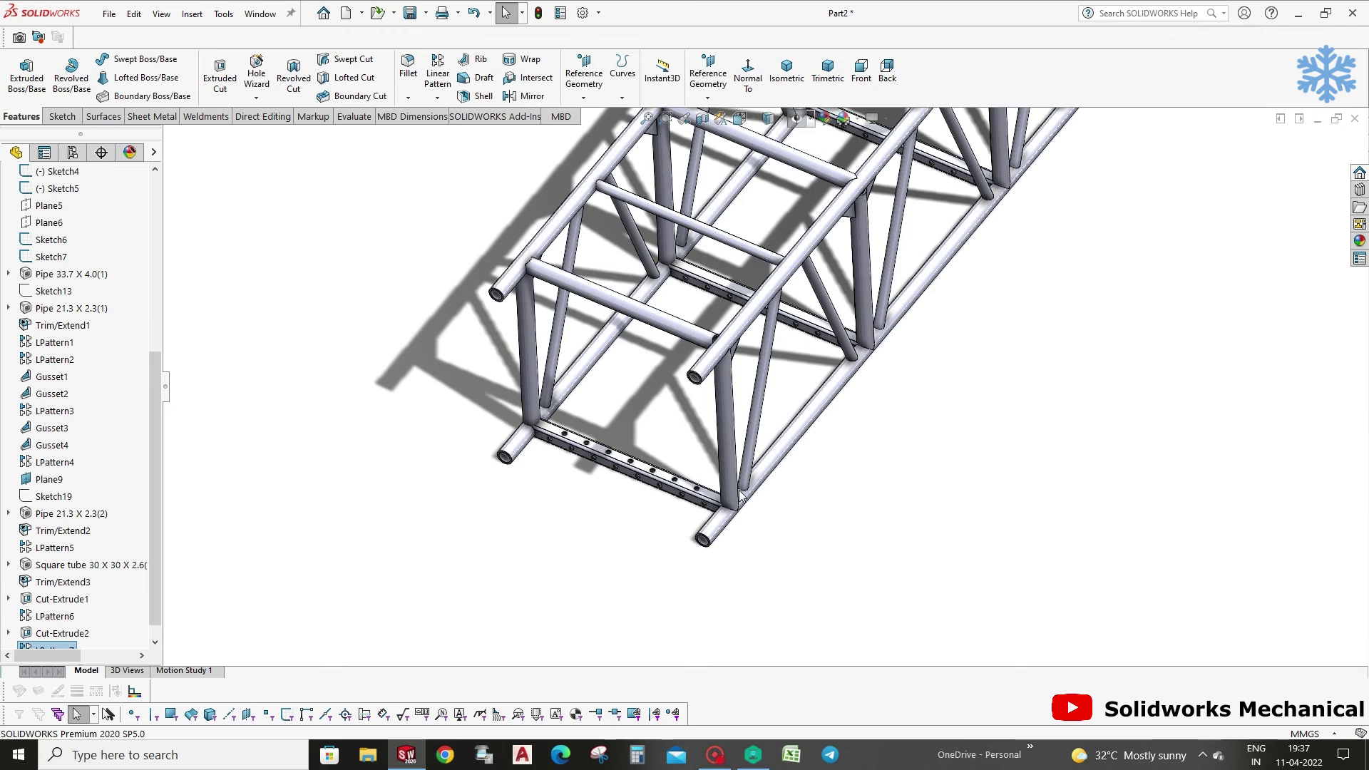
pyautogui.scroll(-2, 721, 464)
pyautogui.scroll(-1, 27, 622)
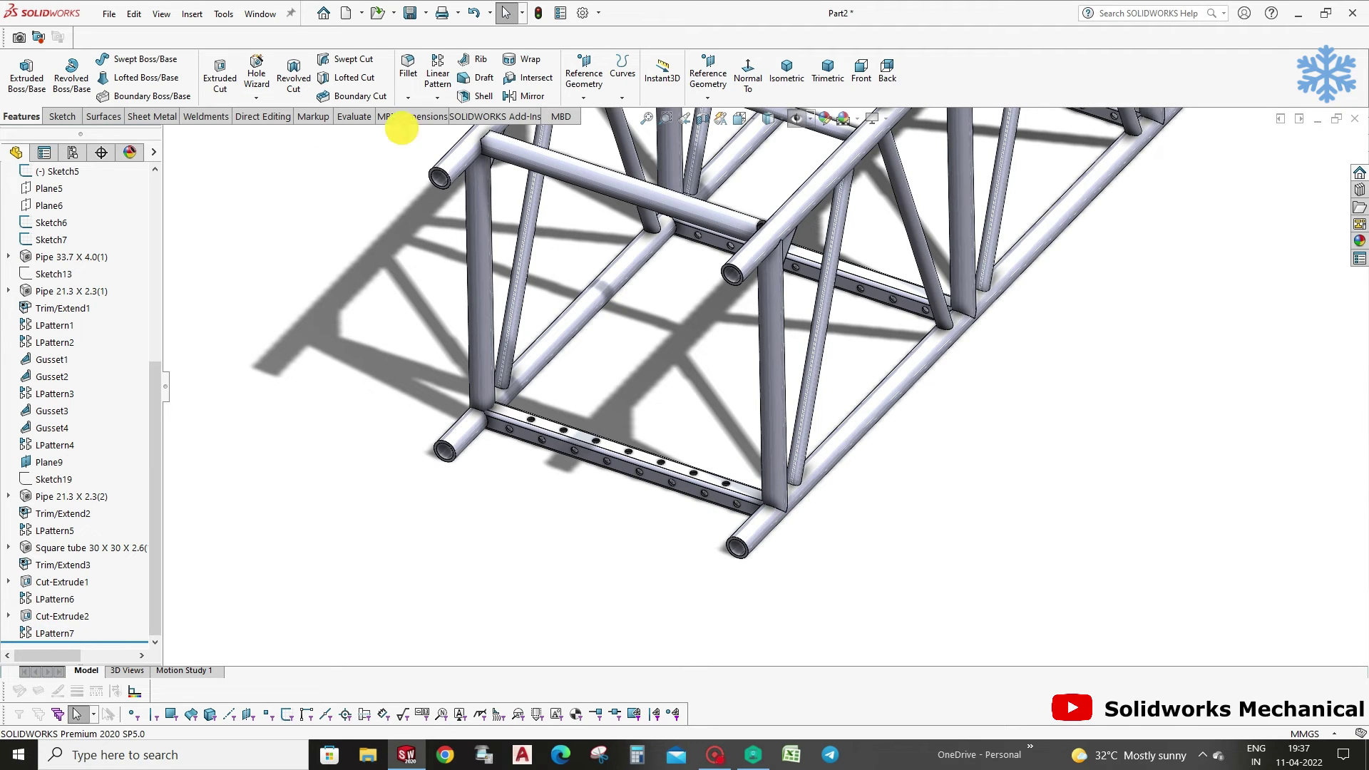
pyautogui.click(438, 74)
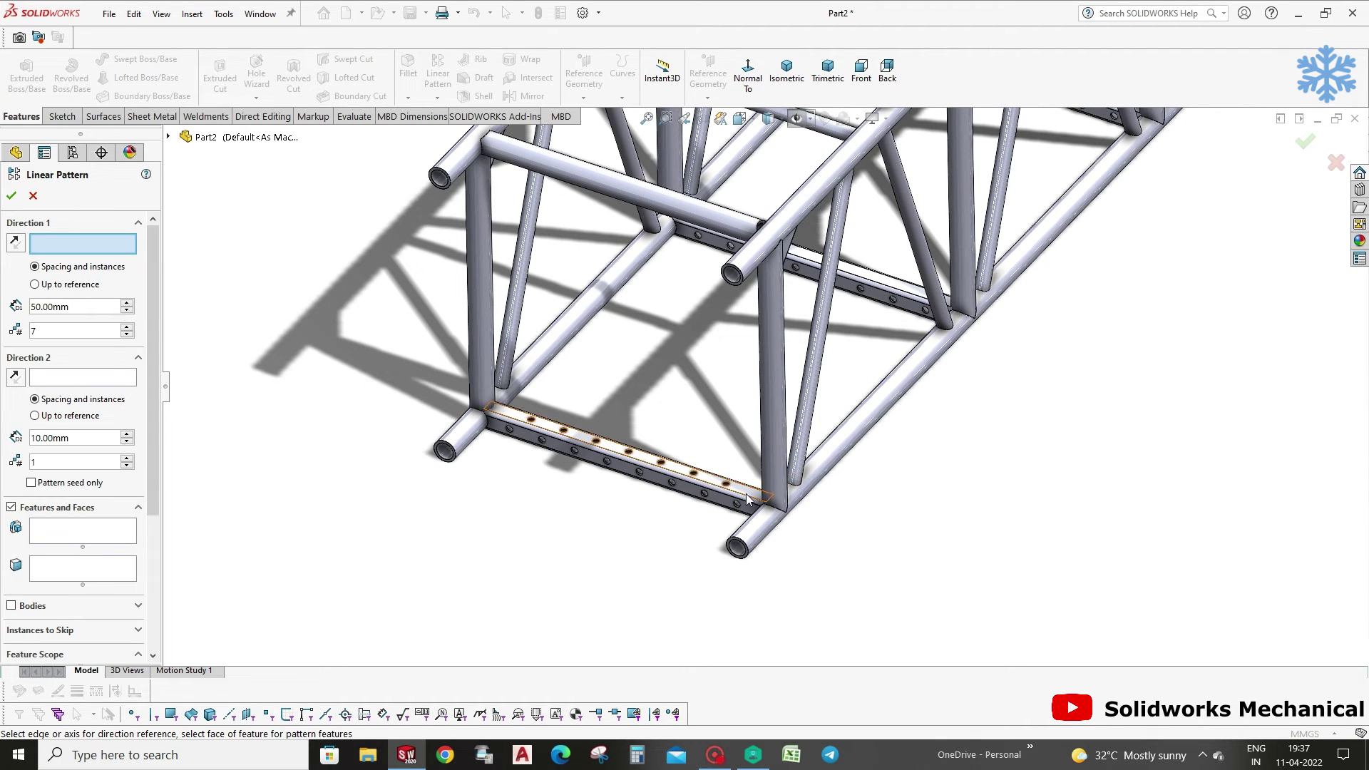
pyautogui.scroll(3, 545, 394)
pyautogui.scroll(3, 546, 394)
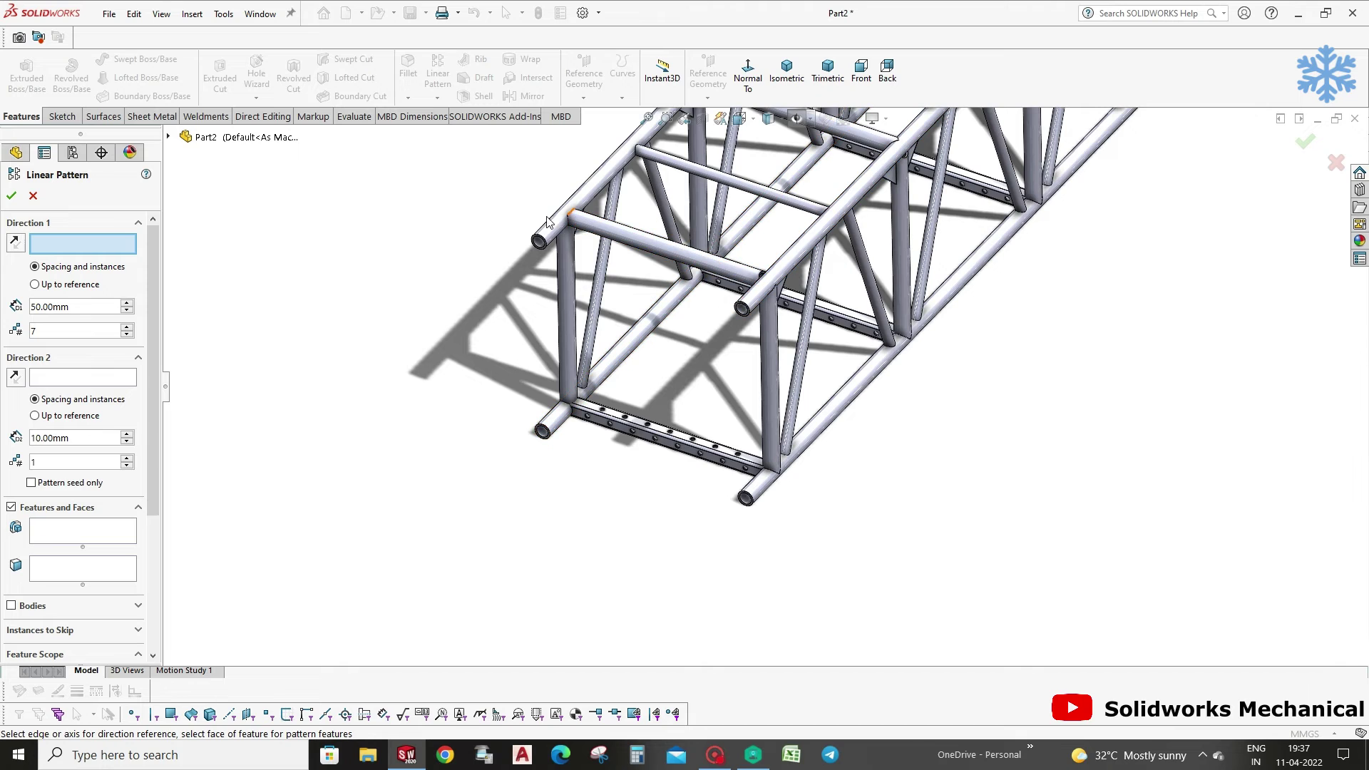
pyautogui.scroll(-3, 696, 298)
pyautogui.scroll(-3, 695, 298)
pyautogui.click(521, 422)
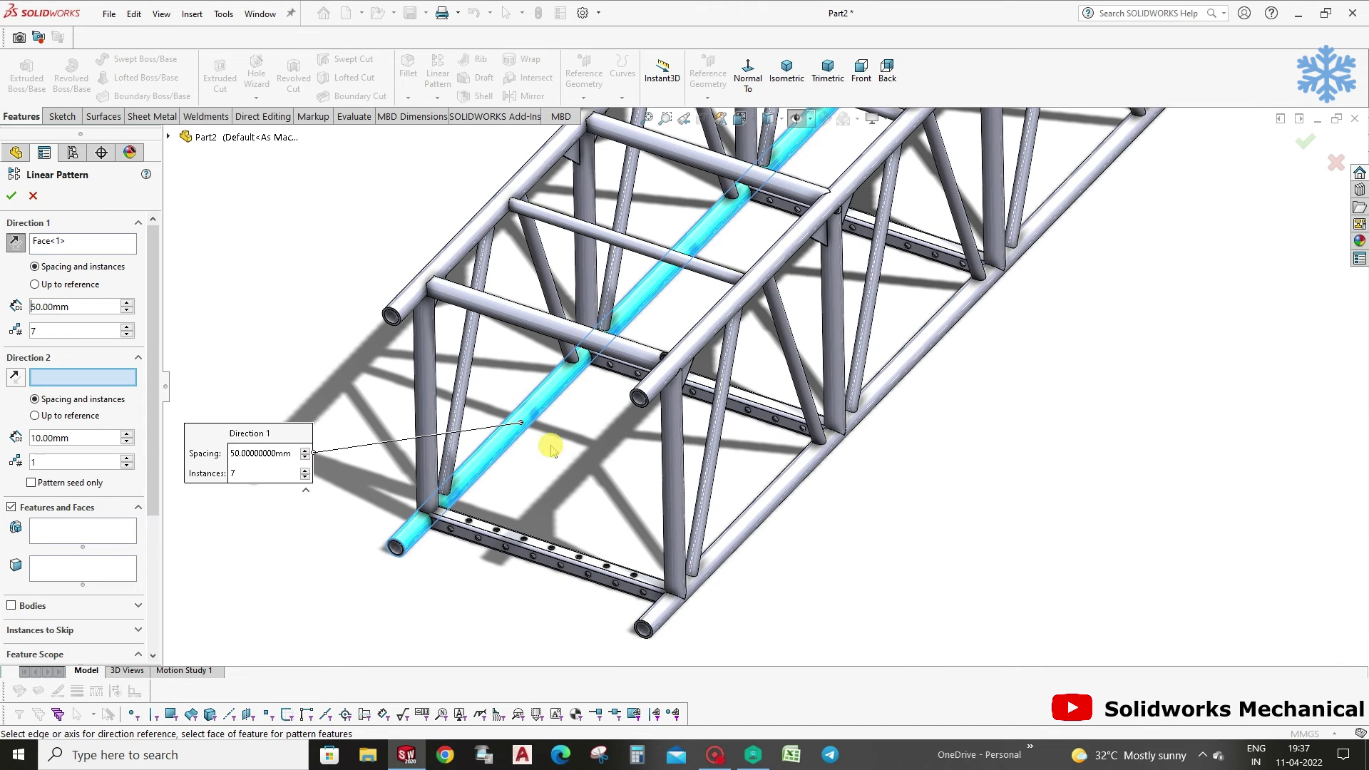
pyautogui.click(273, 453)
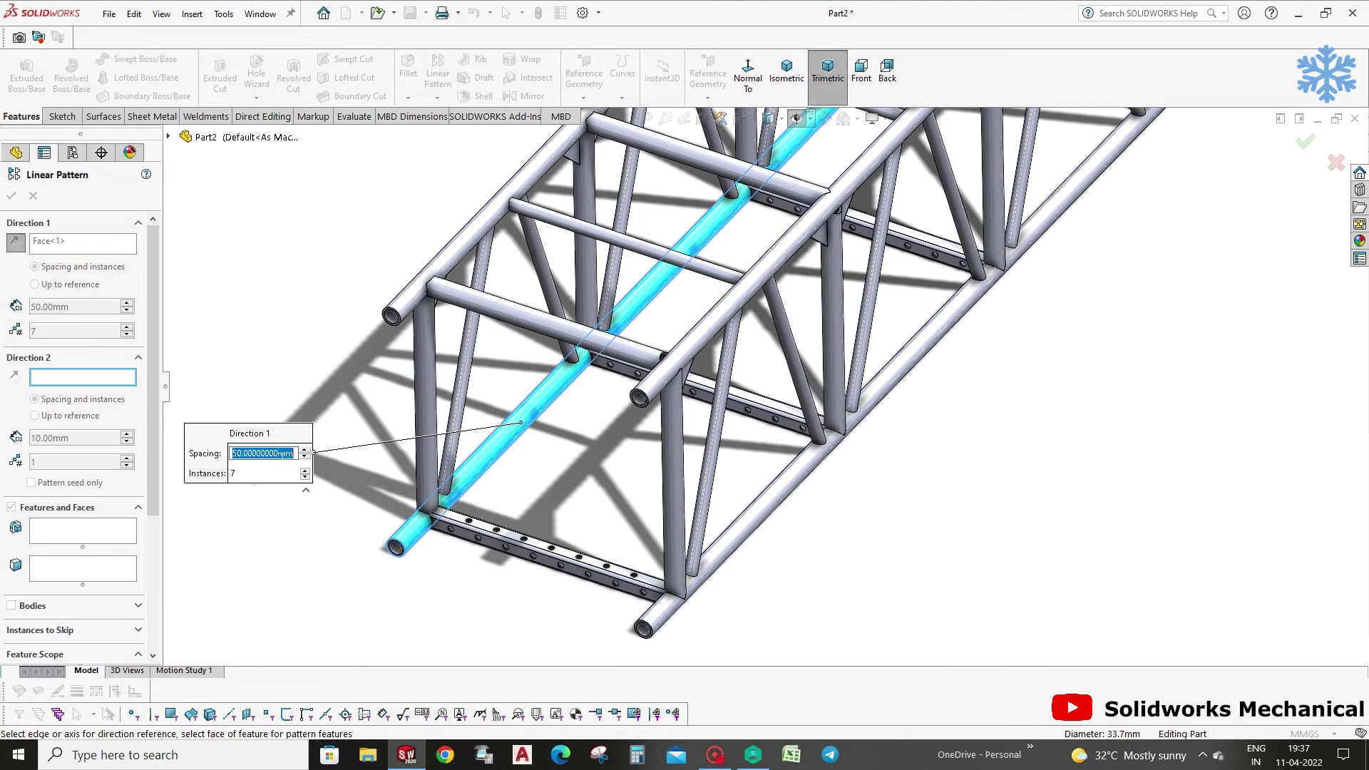
pyautogui.write('500')
pyautogui.press('Return')
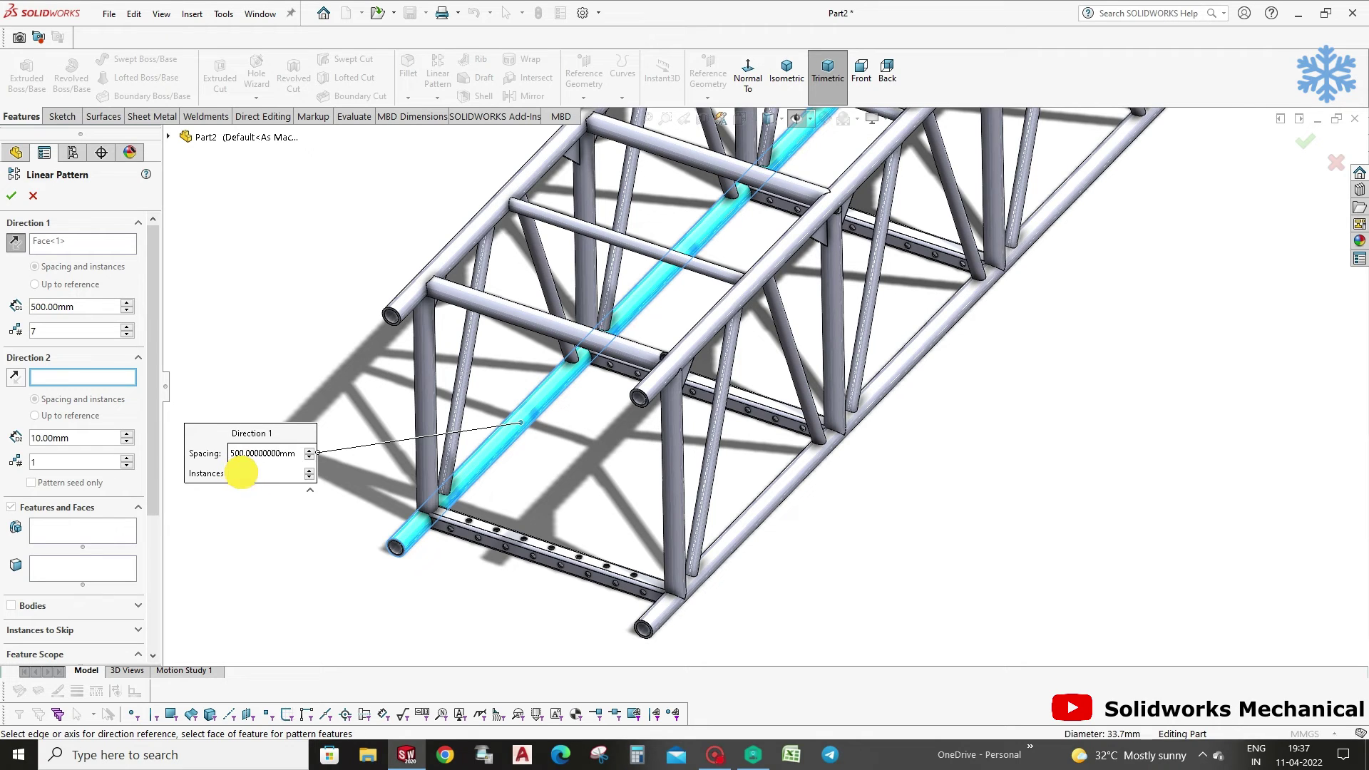
pyautogui.click(253, 473)
pyautogui.write('4')
pyautogui.press('Return')
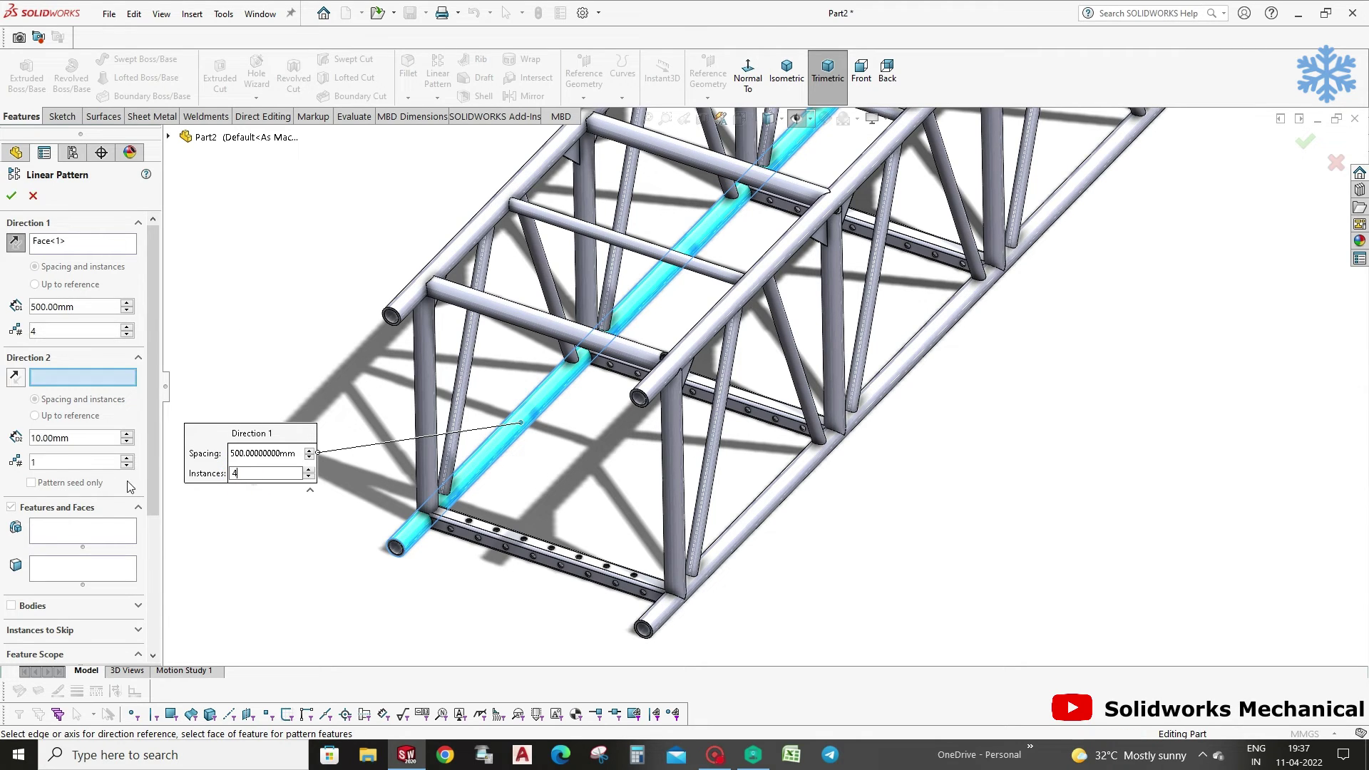
pyautogui.click(152, 525)
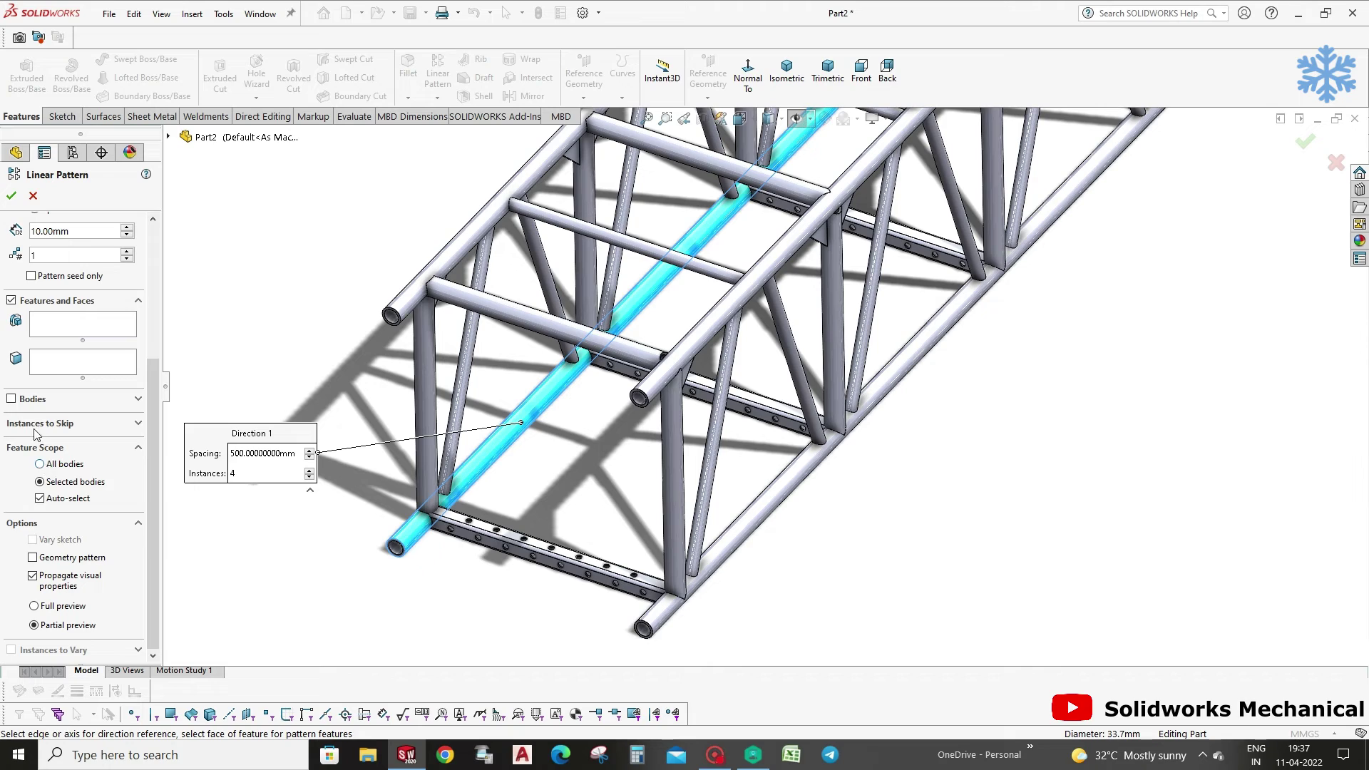
pyautogui.click(12, 400)
pyautogui.scroll(-2, 550, 524)
pyautogui.scroll(-4, 550, 524)
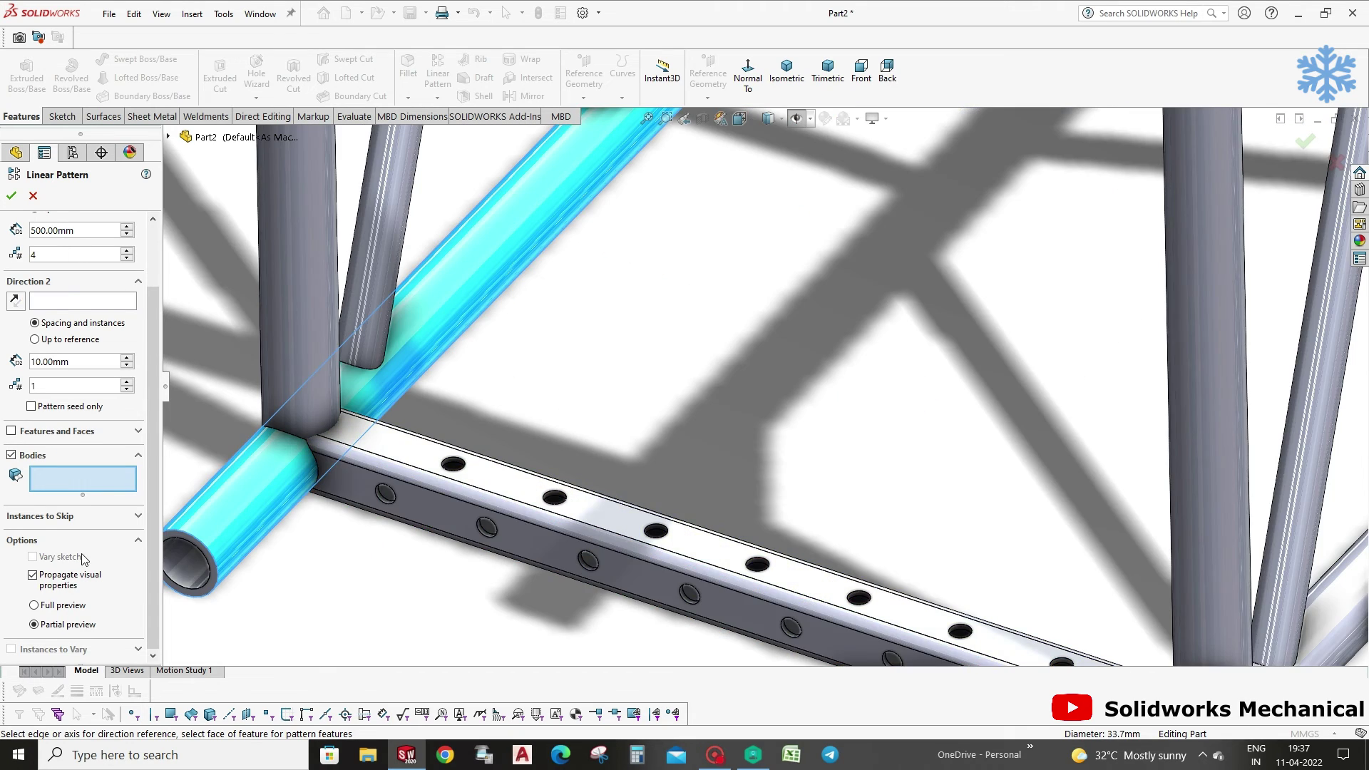
pyautogui.scroll(-2, 558, 464)
pyautogui.scroll(-3, 558, 458)
pyautogui.click(567, 450)
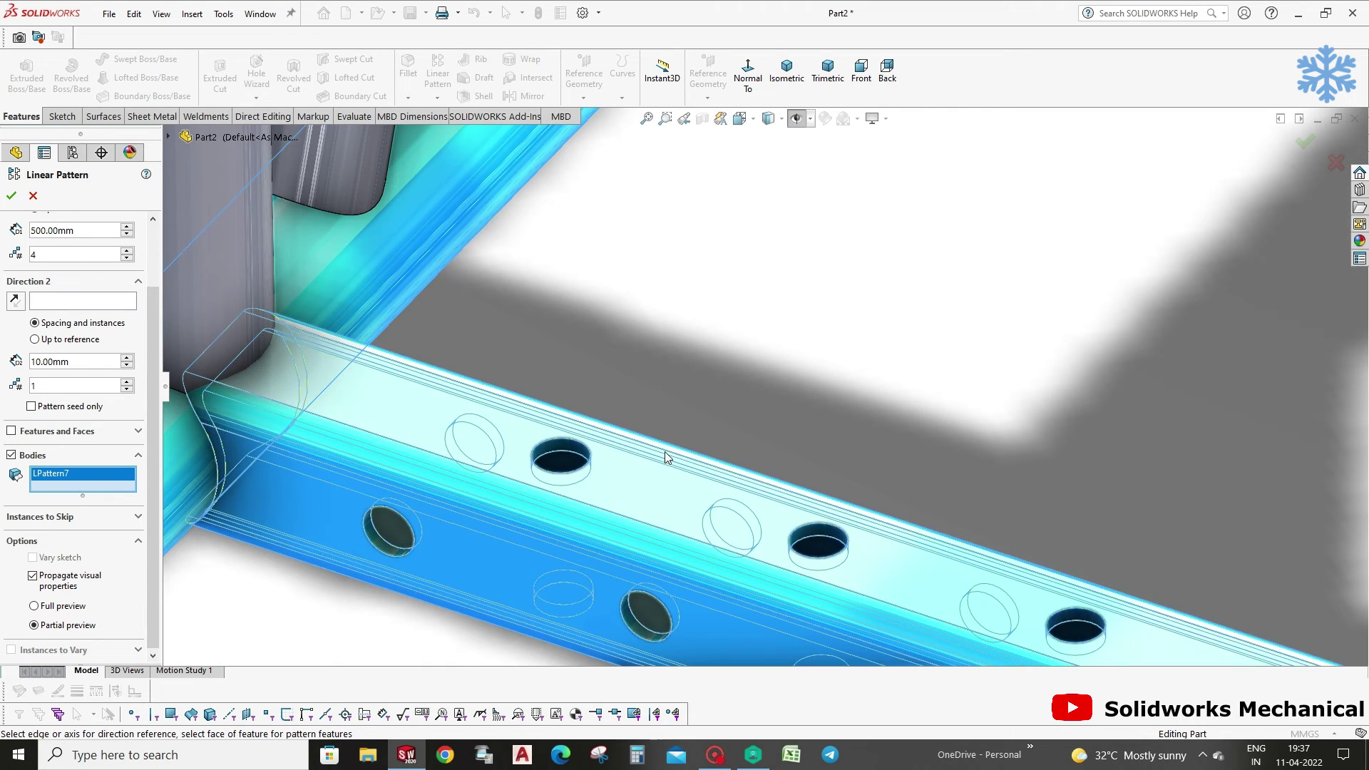
pyautogui.scroll(4, 641, 463)
pyautogui.scroll(4, 667, 477)
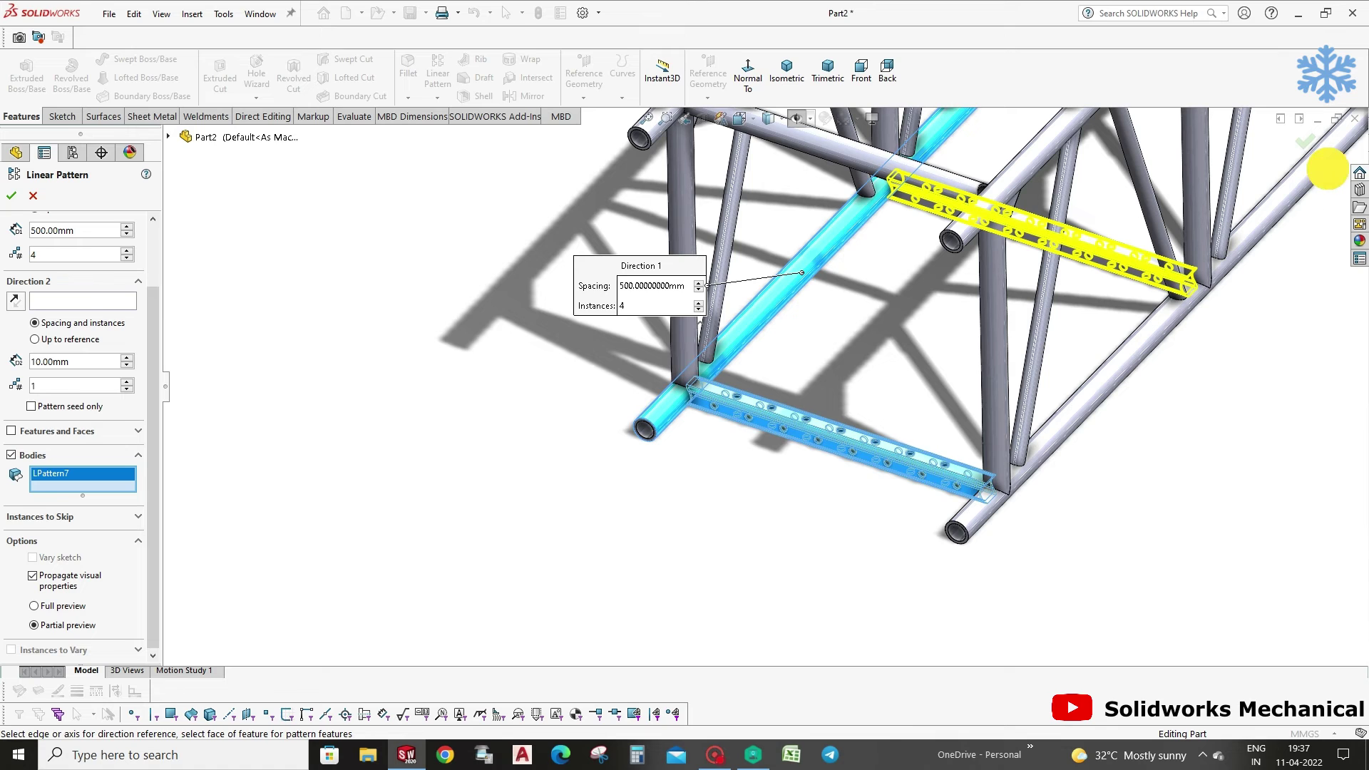
pyautogui.click(1305, 142)
pyautogui.scroll(5, 832, 496)
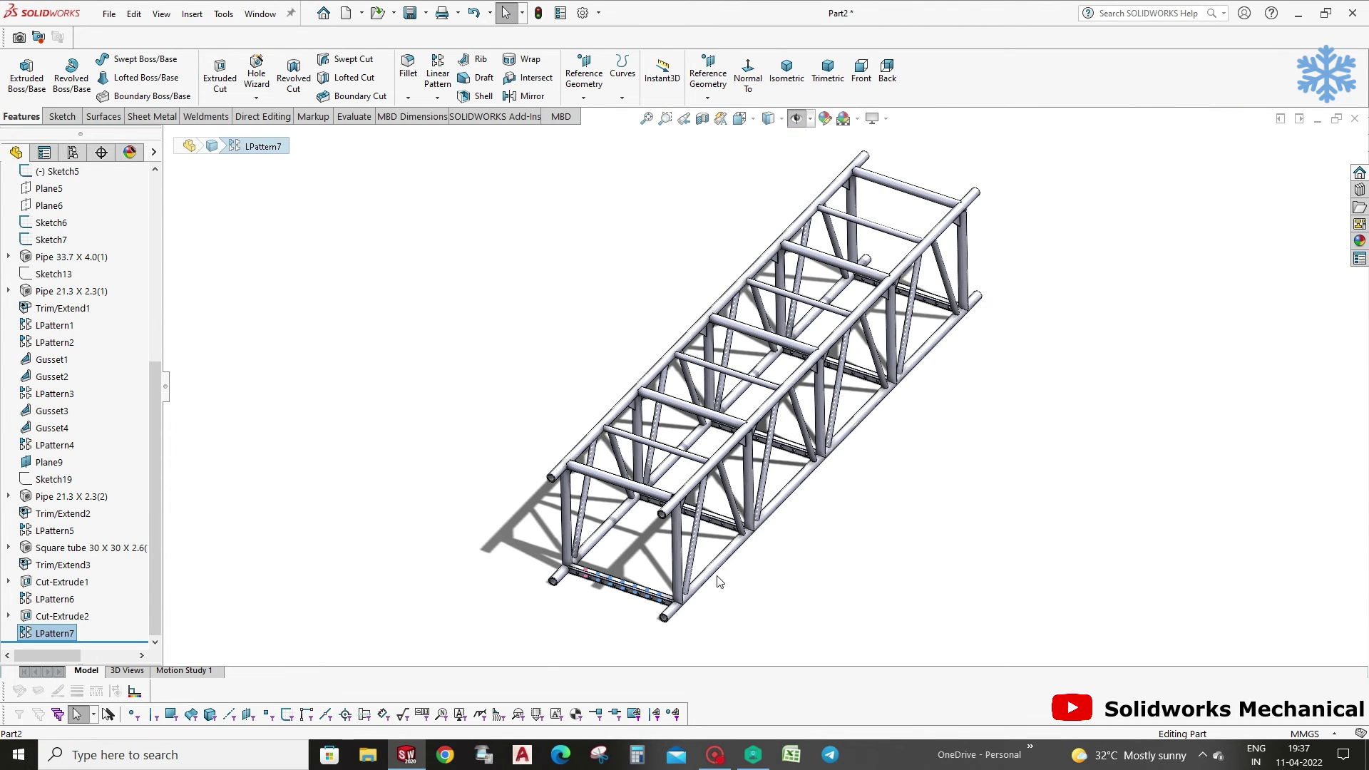
pyautogui.scroll(-4, 537, 256)
# Pattern LPattern7's hole row along the bottom chord: 5 instances at 500 mm spacing.
pyautogui.click(433, 76)
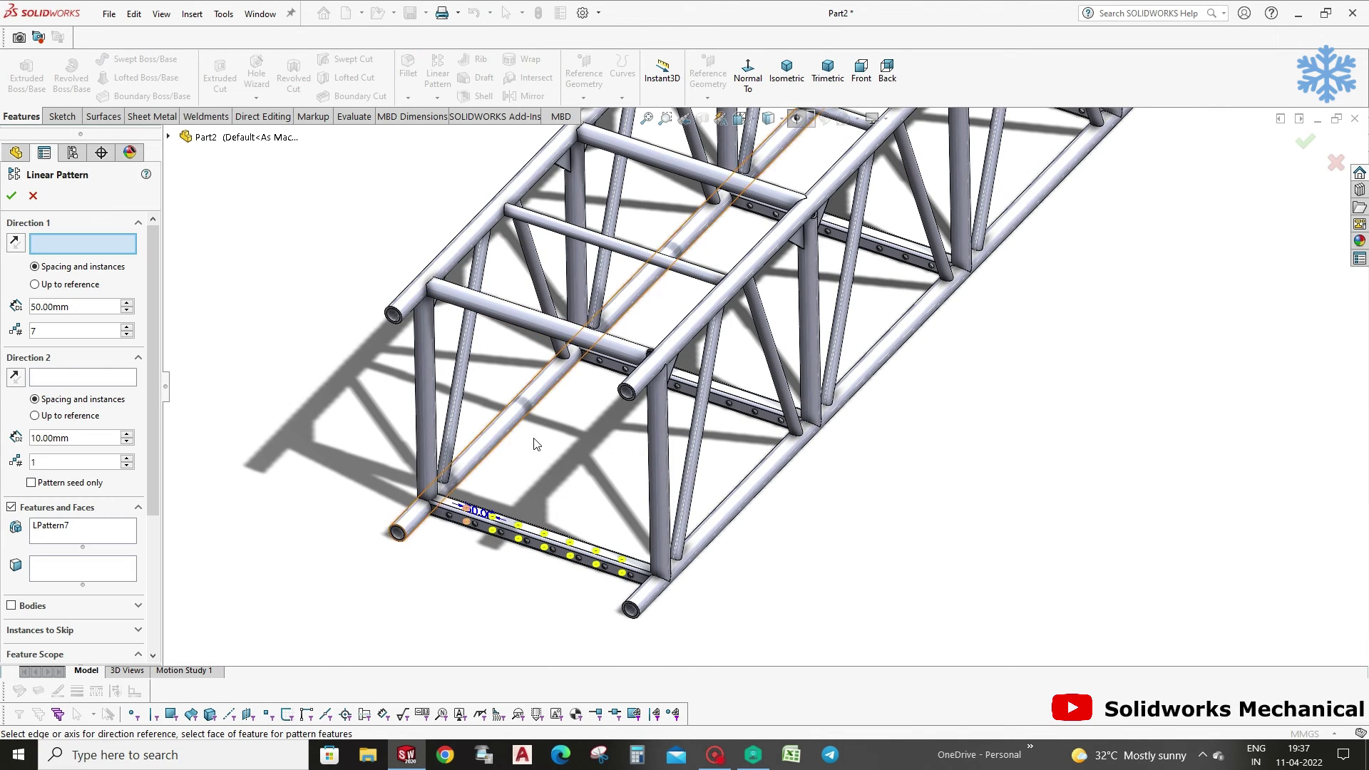
pyautogui.scroll(-2, 519, 448)
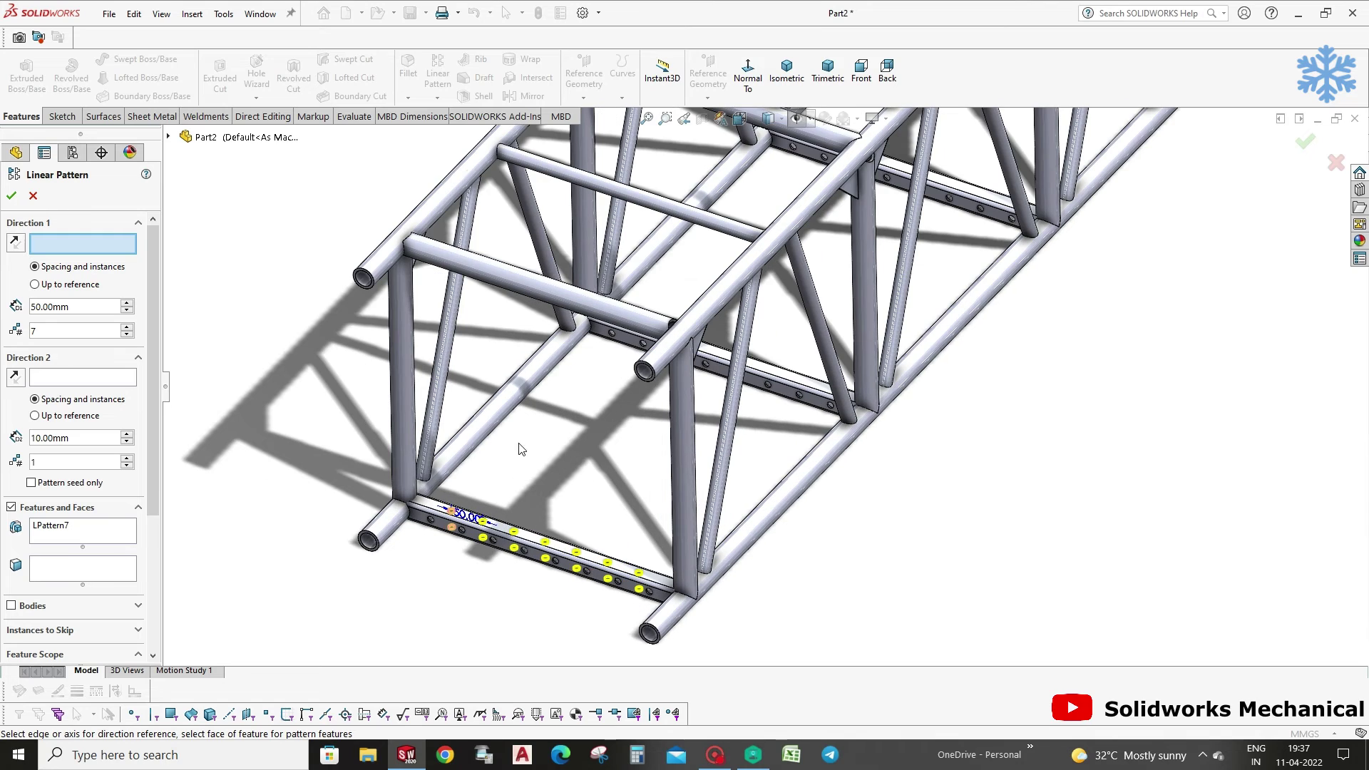
pyautogui.click(519, 397)
pyautogui.doubleClick(50, 307)
pyautogui.write('500')
pyautogui.click(55, 330)
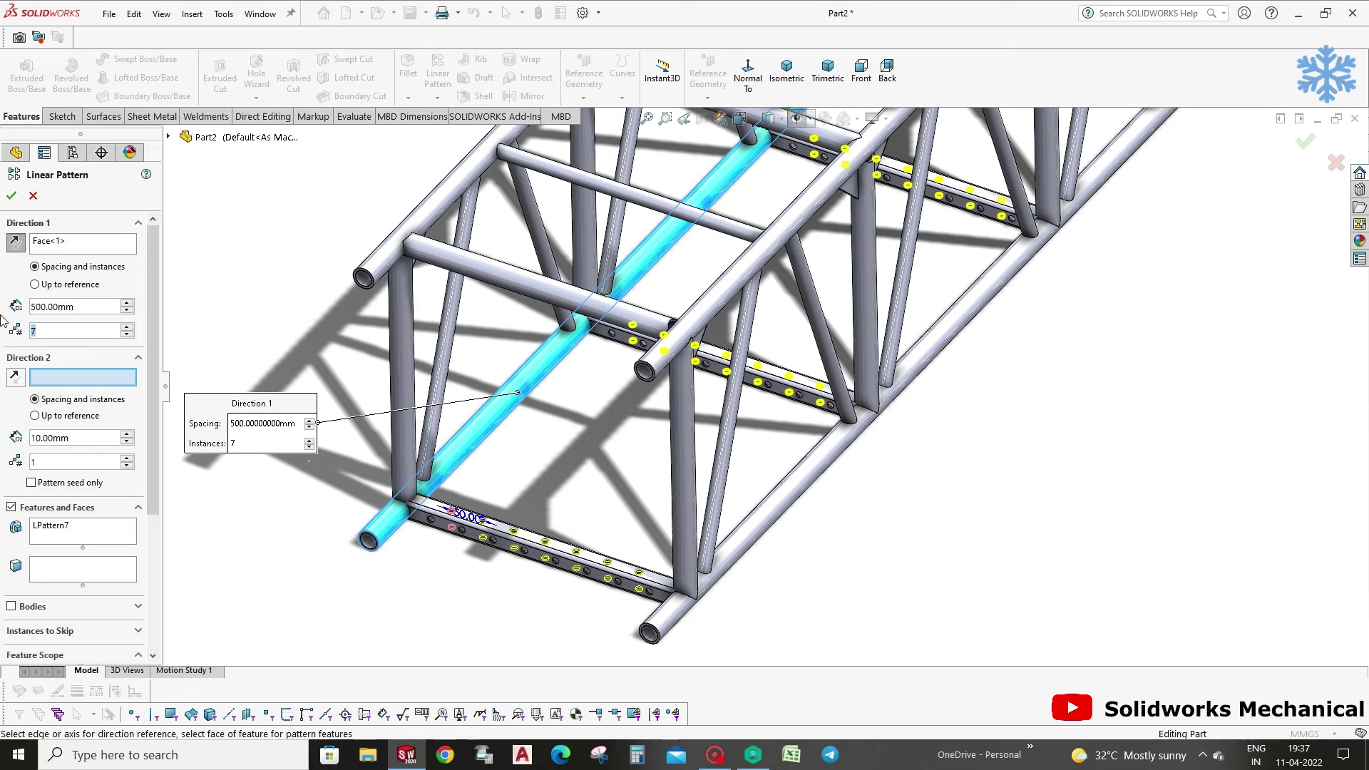
pyautogui.doubleClick(71, 330)
pyautogui.write('4')
pyautogui.middleClick(679, 292)
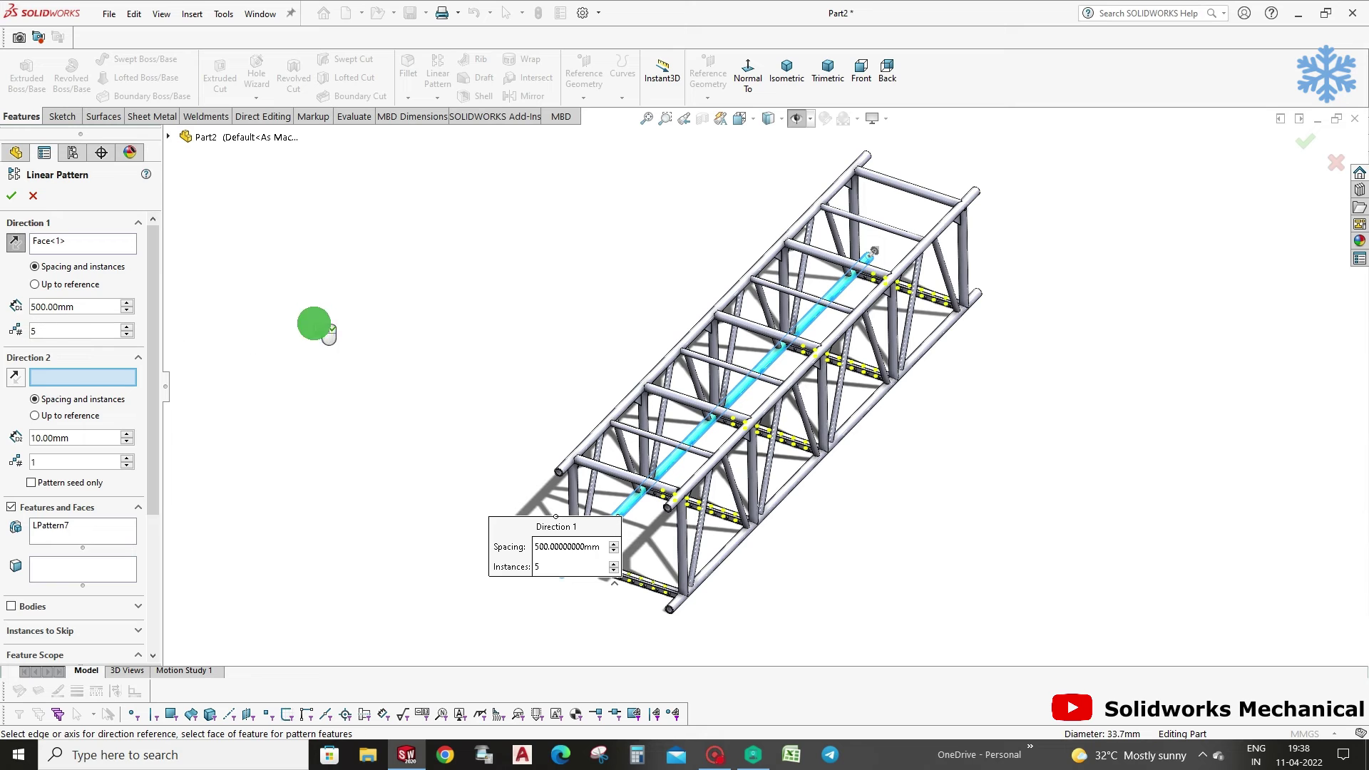
pyautogui.click(1306, 145)
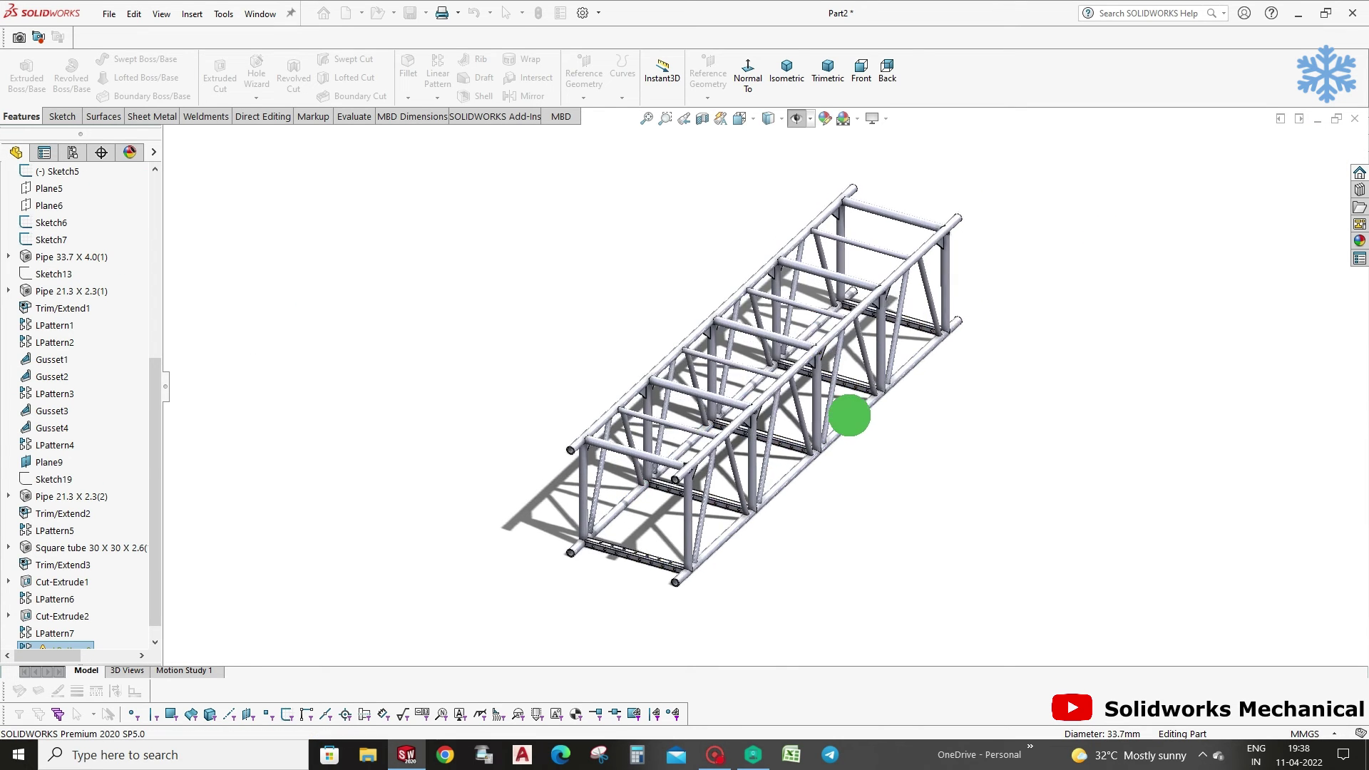
# Zoom and orbit to a low close view of the near bottom end joint.
pyautogui.scroll(-2, 800, 420)
pyautogui.scroll(-2, 749, 483)
pyautogui.scroll(-1, 742, 494)
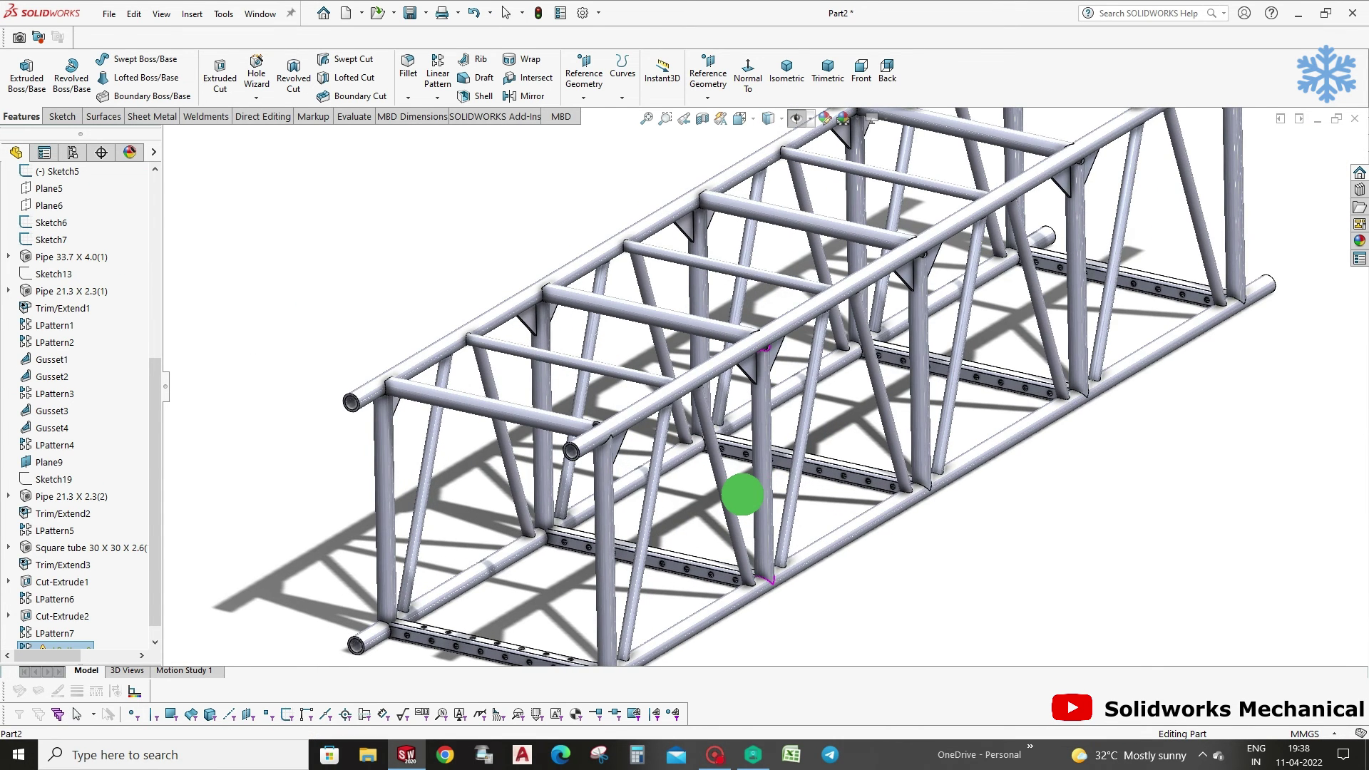
pyautogui.scroll(-2, 642, 468)
pyautogui.scroll(-1, 642, 468)
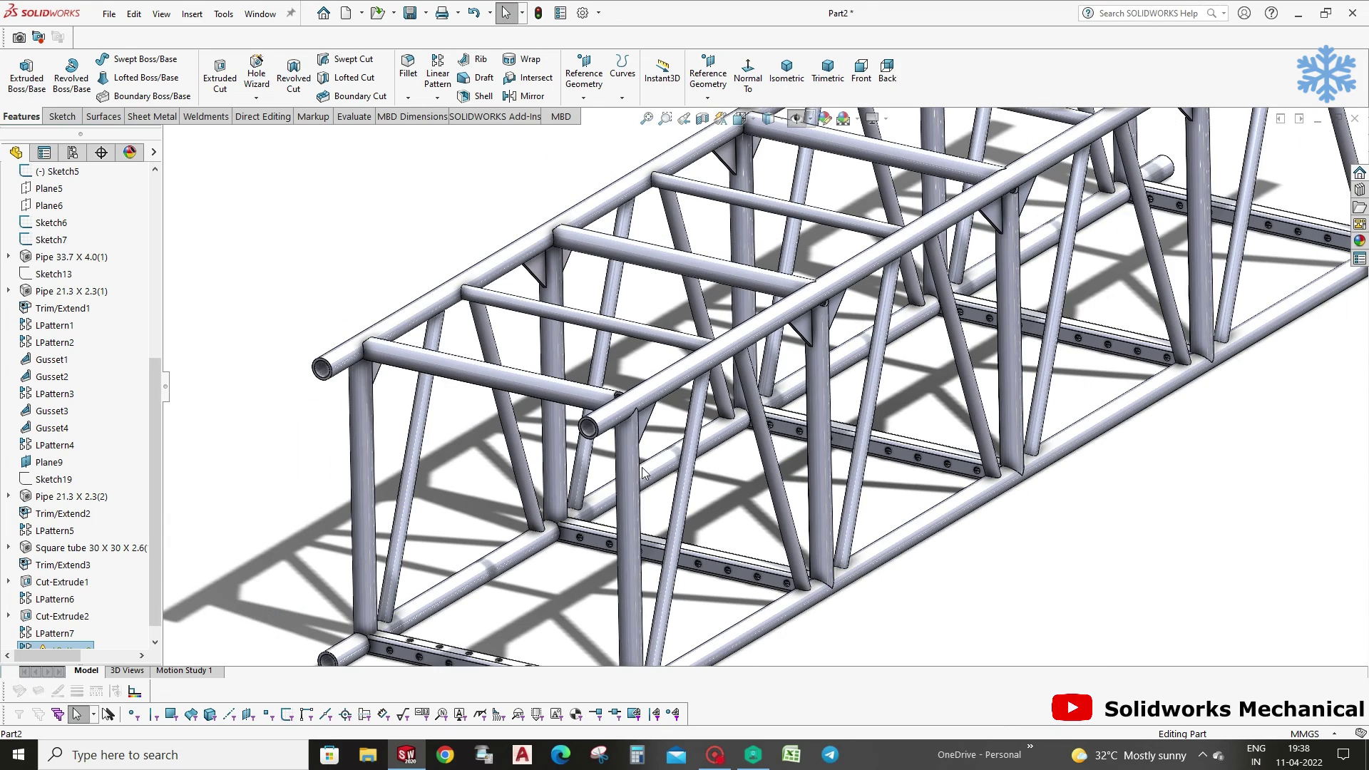
pyautogui.moveTo(649, 460); pyautogui.dragTo(663, 457, button='middle')
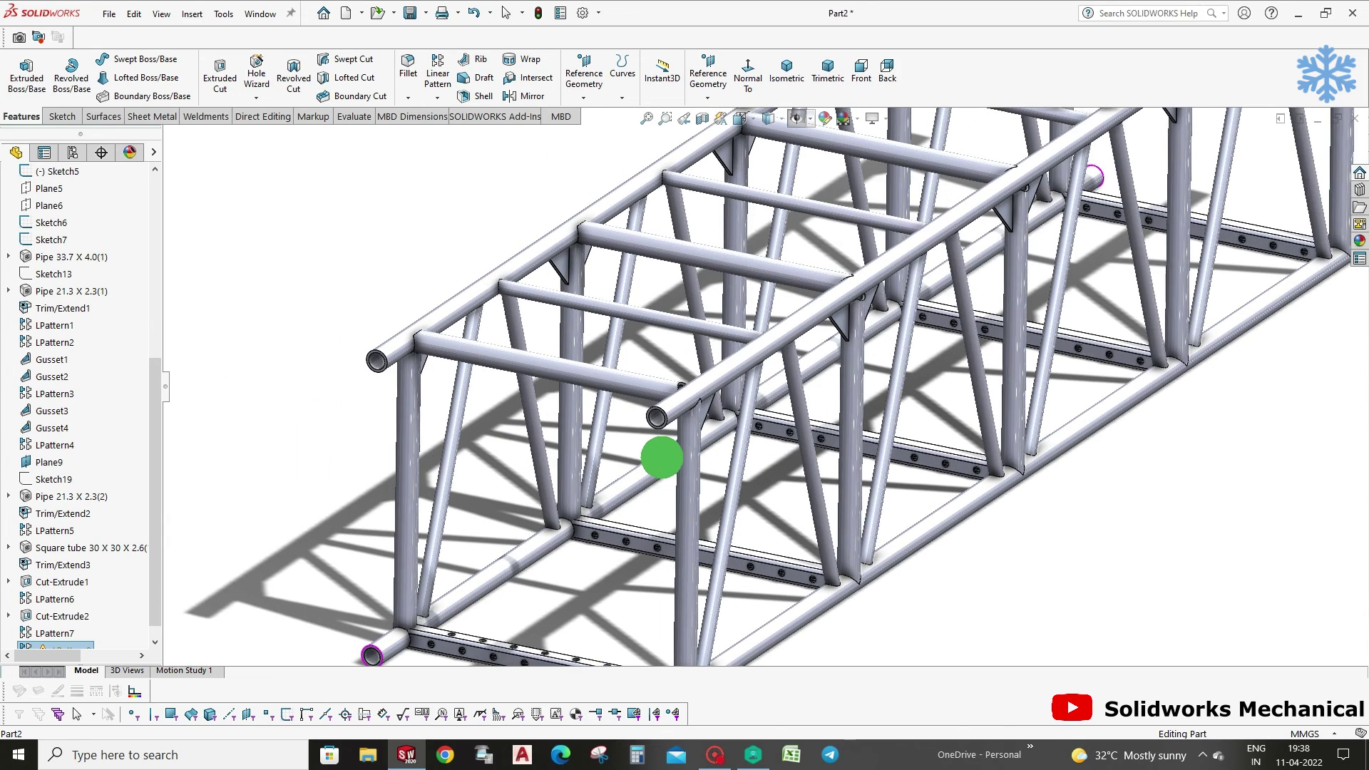
pyautogui.moveTo(663, 458); pyautogui.dragTo(487, 607, button='middle')
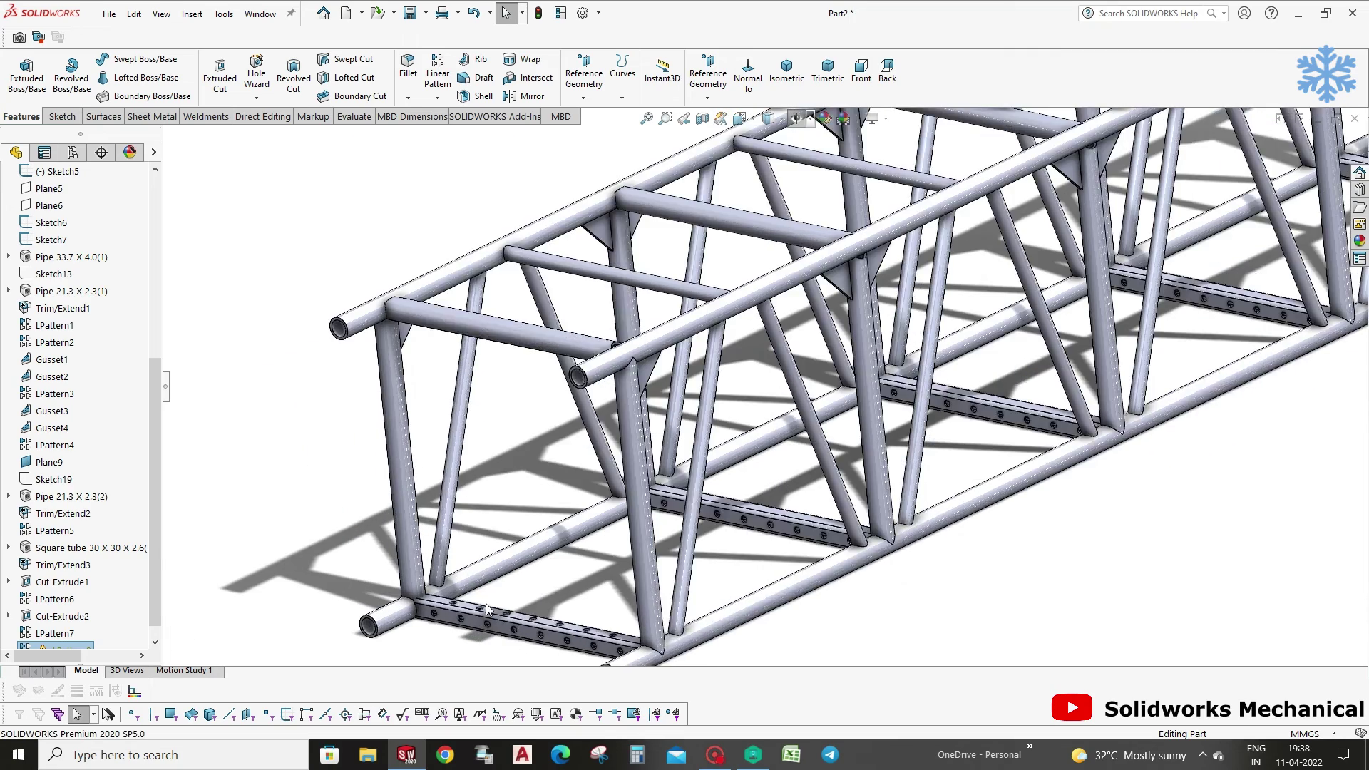
pyautogui.scroll(-2, 487, 607)
pyautogui.moveTo(472, 545); pyautogui.dragTo(492, 528, button='middle')
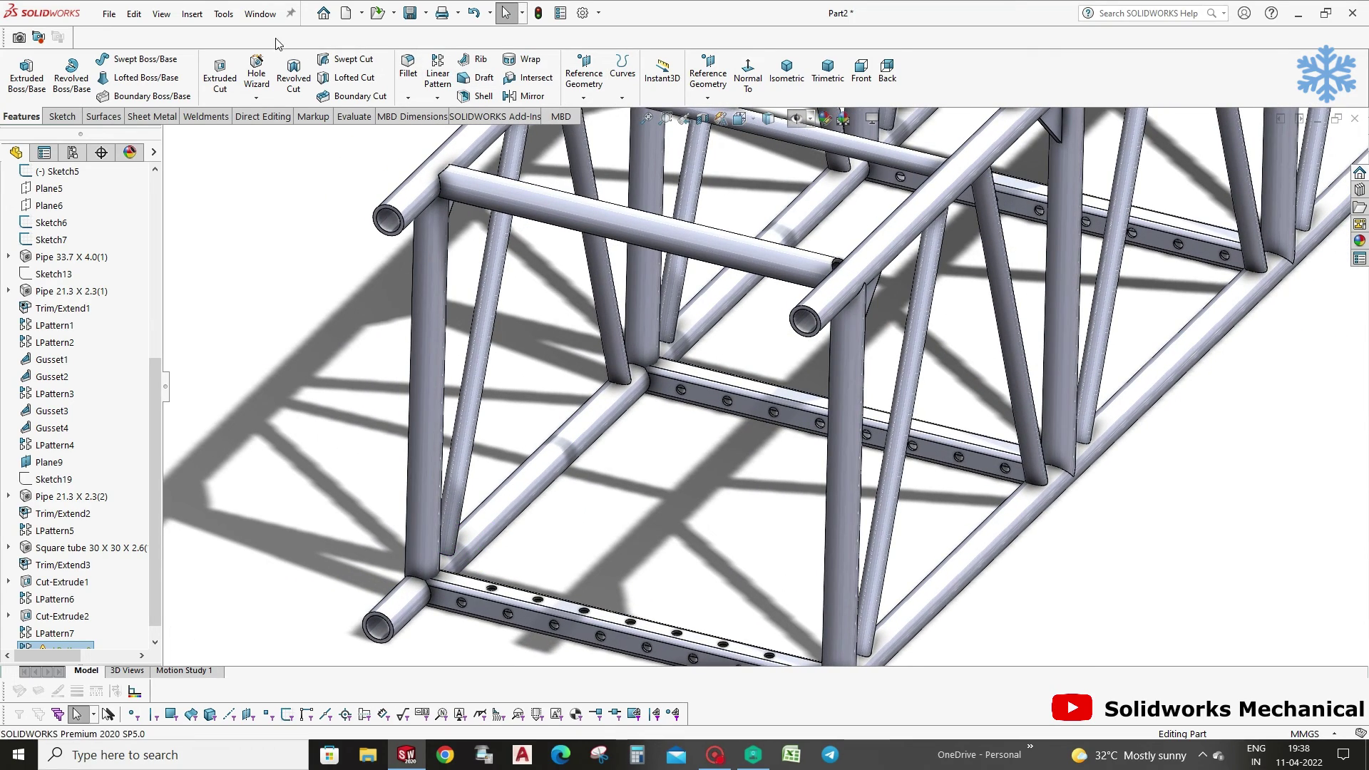
pyautogui.click(193, 15)
pyautogui.moveTo(230, 259)
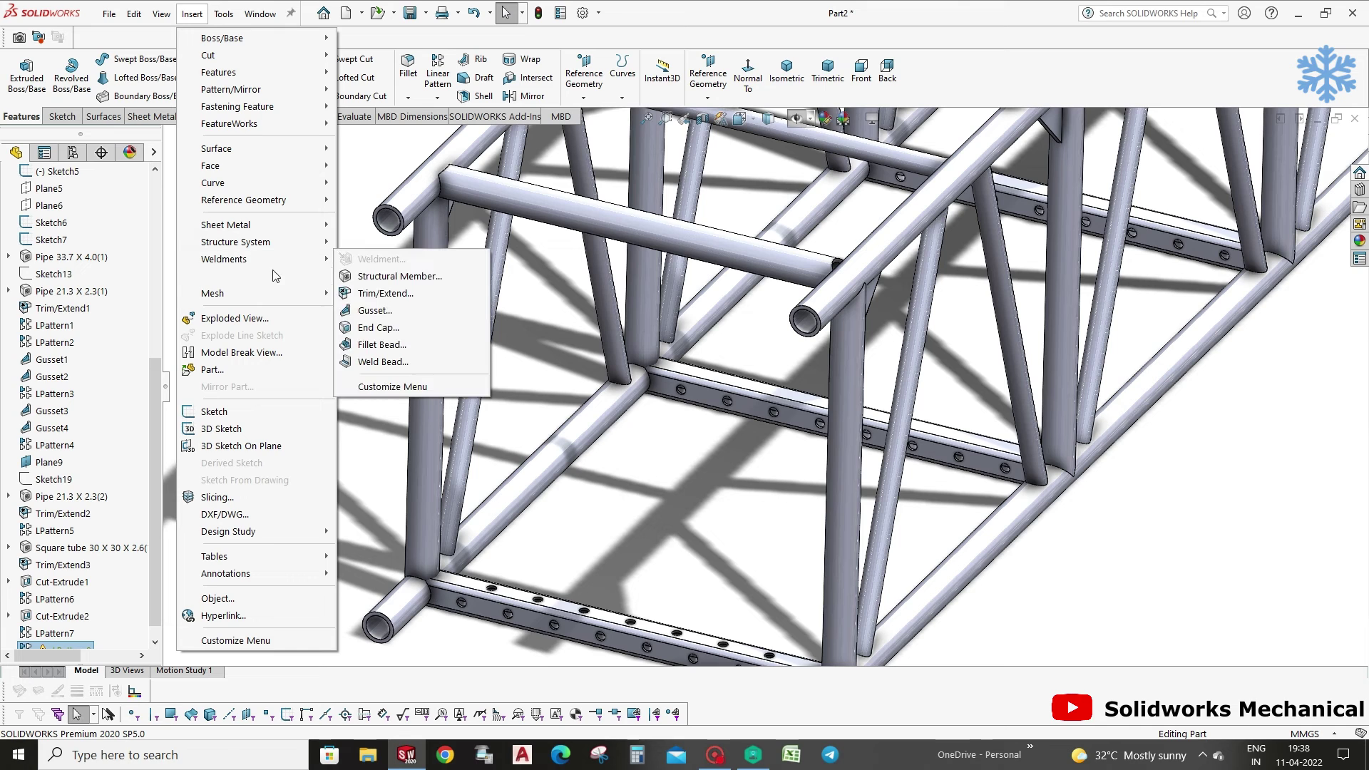
# Add a 60 x 60 mm, 5 mm gusset between the cross member top face and vertical pipe.
pyautogui.click(374, 311)
pyautogui.scroll(-3, 499, 553)
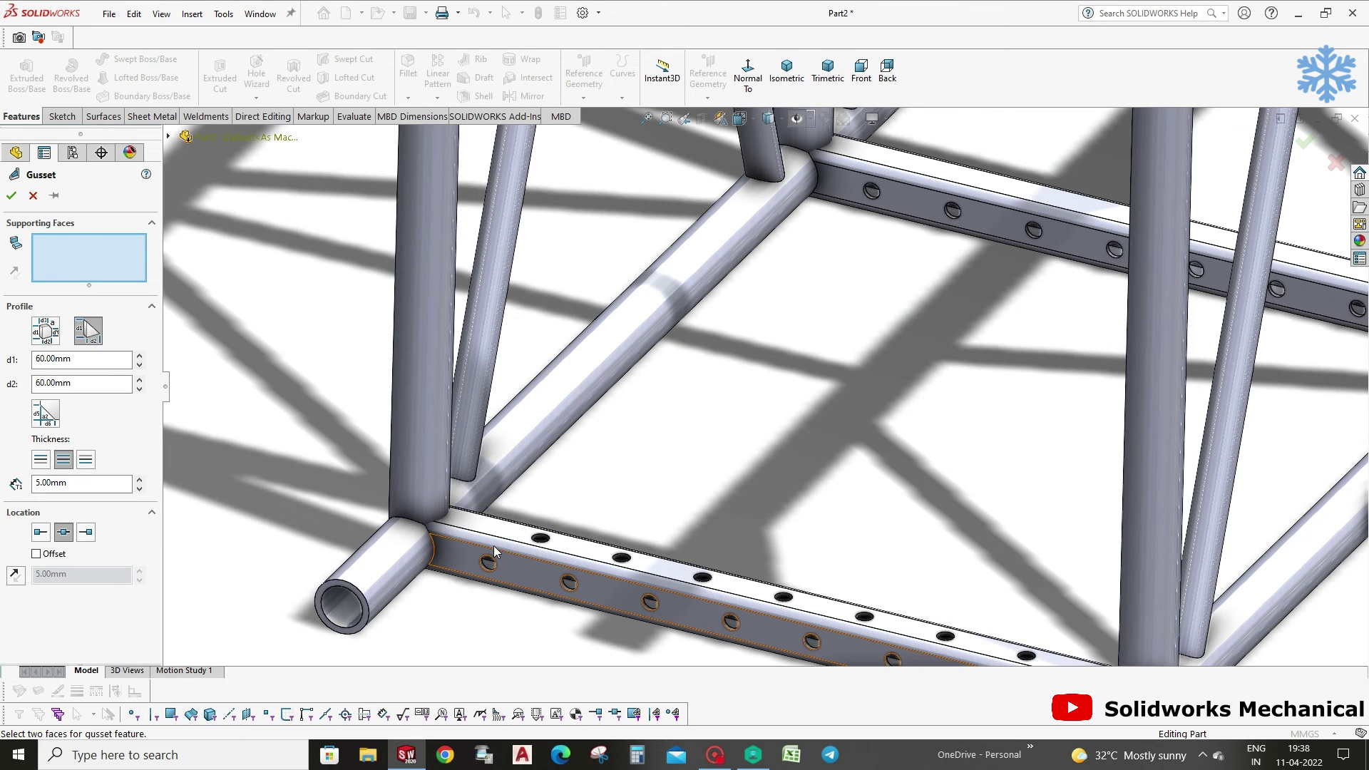
pyautogui.click(468, 516)
pyautogui.click(428, 467)
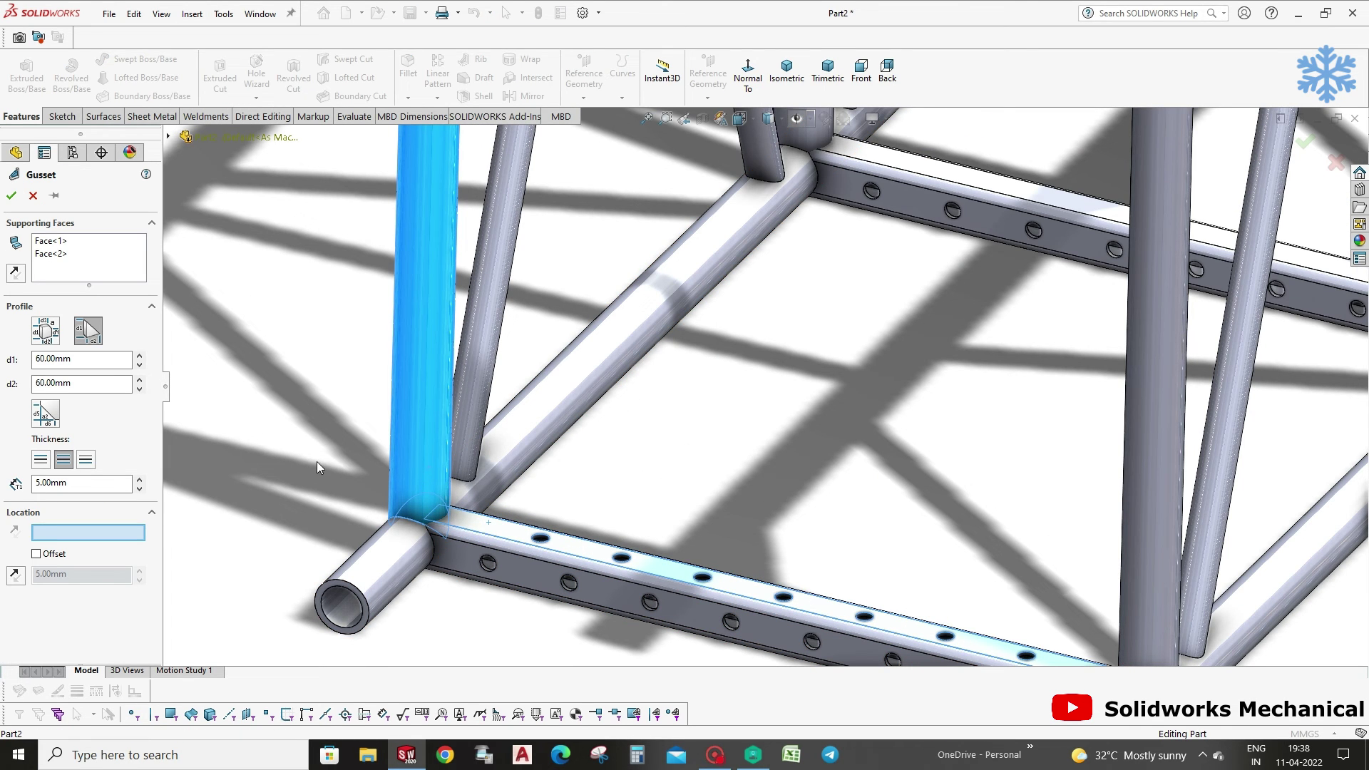
pyautogui.click(139, 390)
pyautogui.moveTo(129, 412); pyautogui.dragTo(168, 421, button='middle')
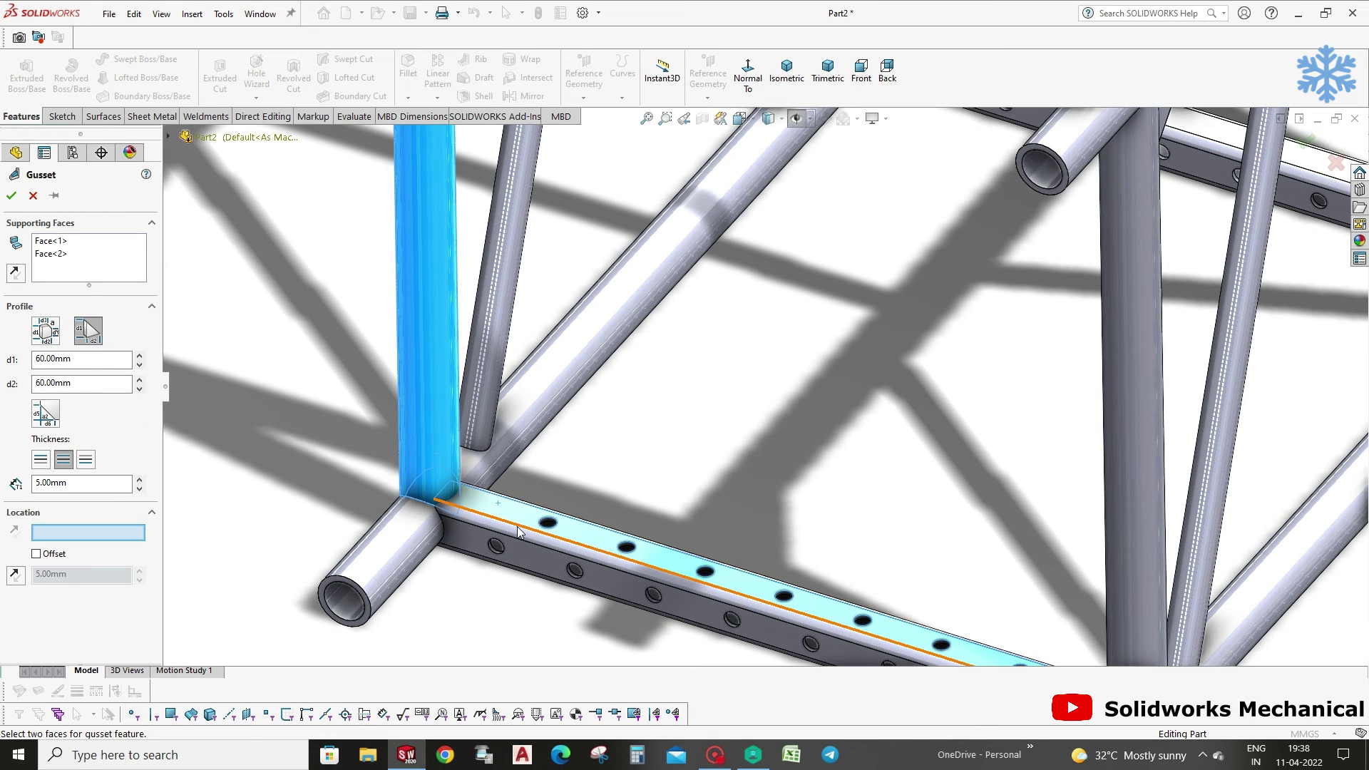
pyautogui.click(401, 505)
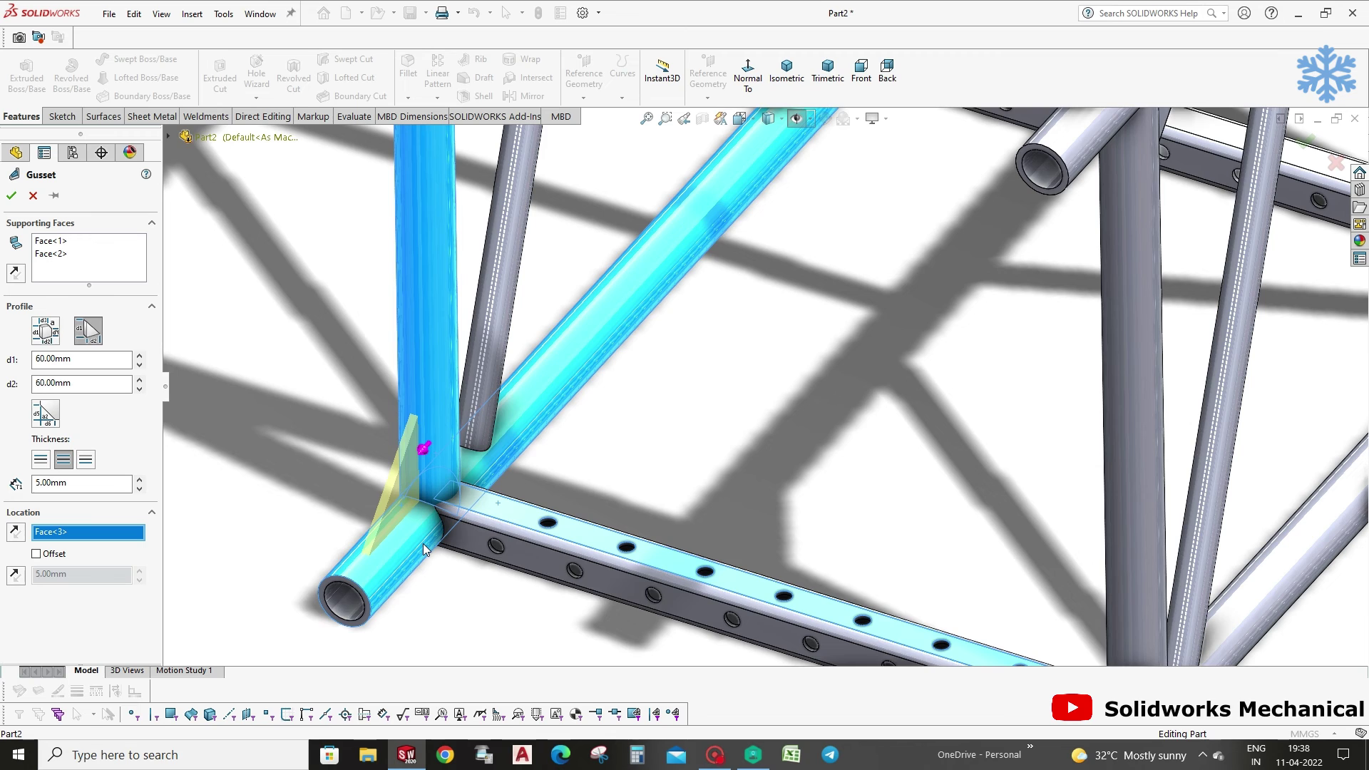
pyautogui.scroll(3, 569, 499)
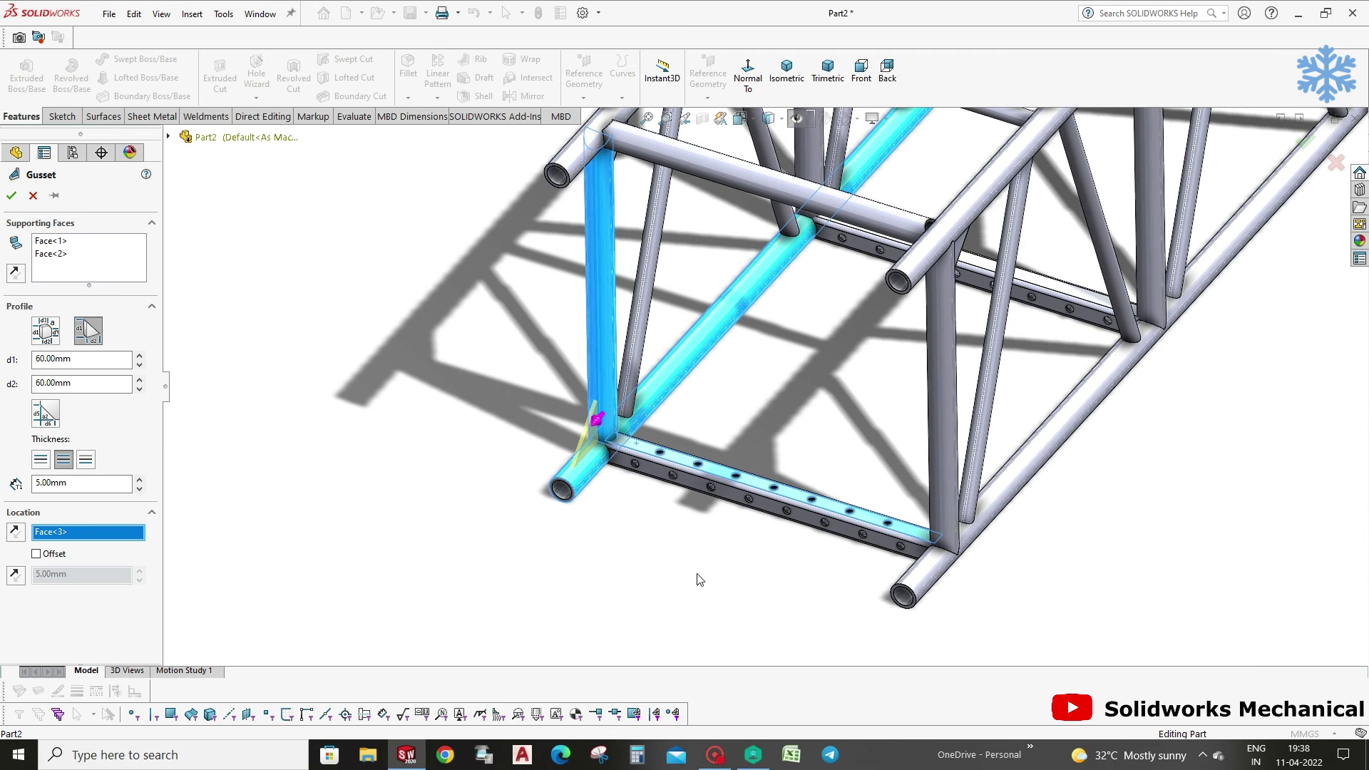
pyautogui.click(10, 195)
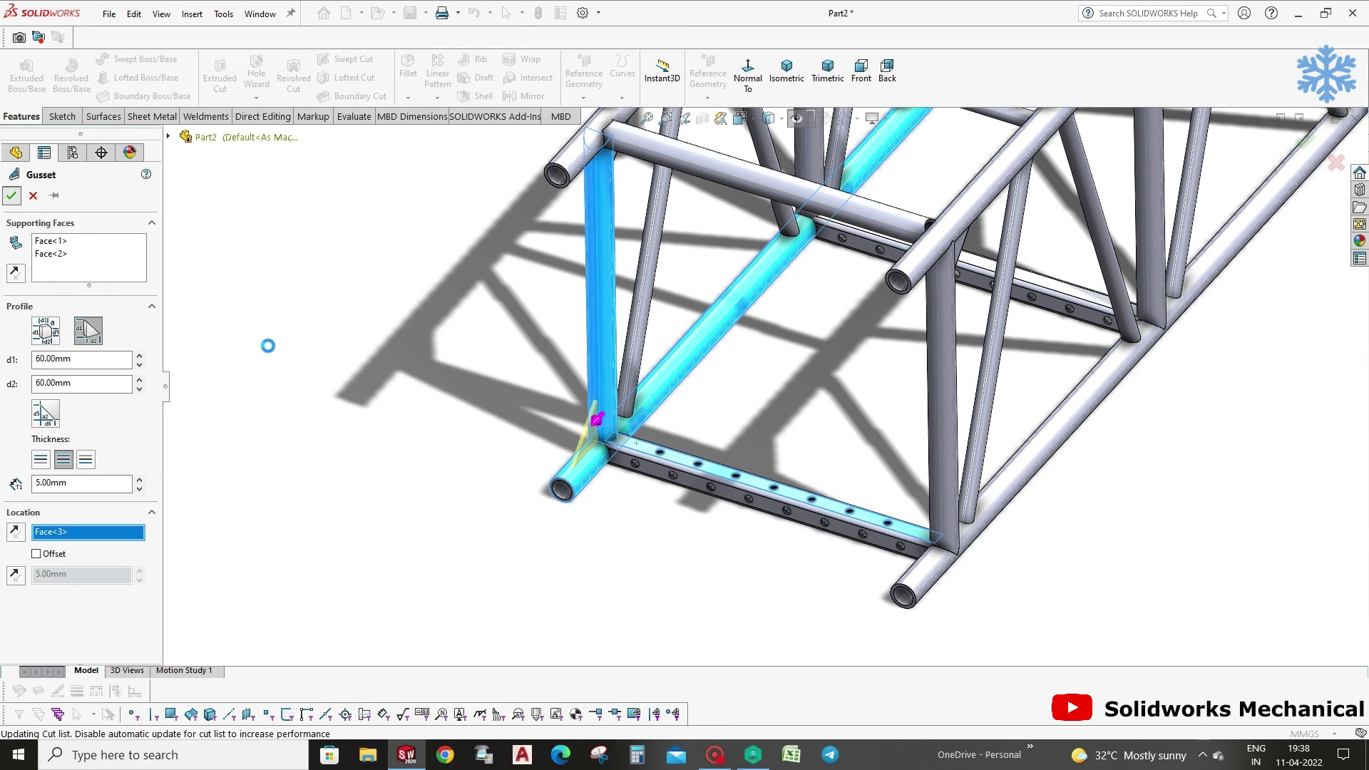
# Orbit and zoom around the truss to check the new gusset.
pyautogui.scroll(3, 460, 412)
pyautogui.scroll(-3, 562, 522)
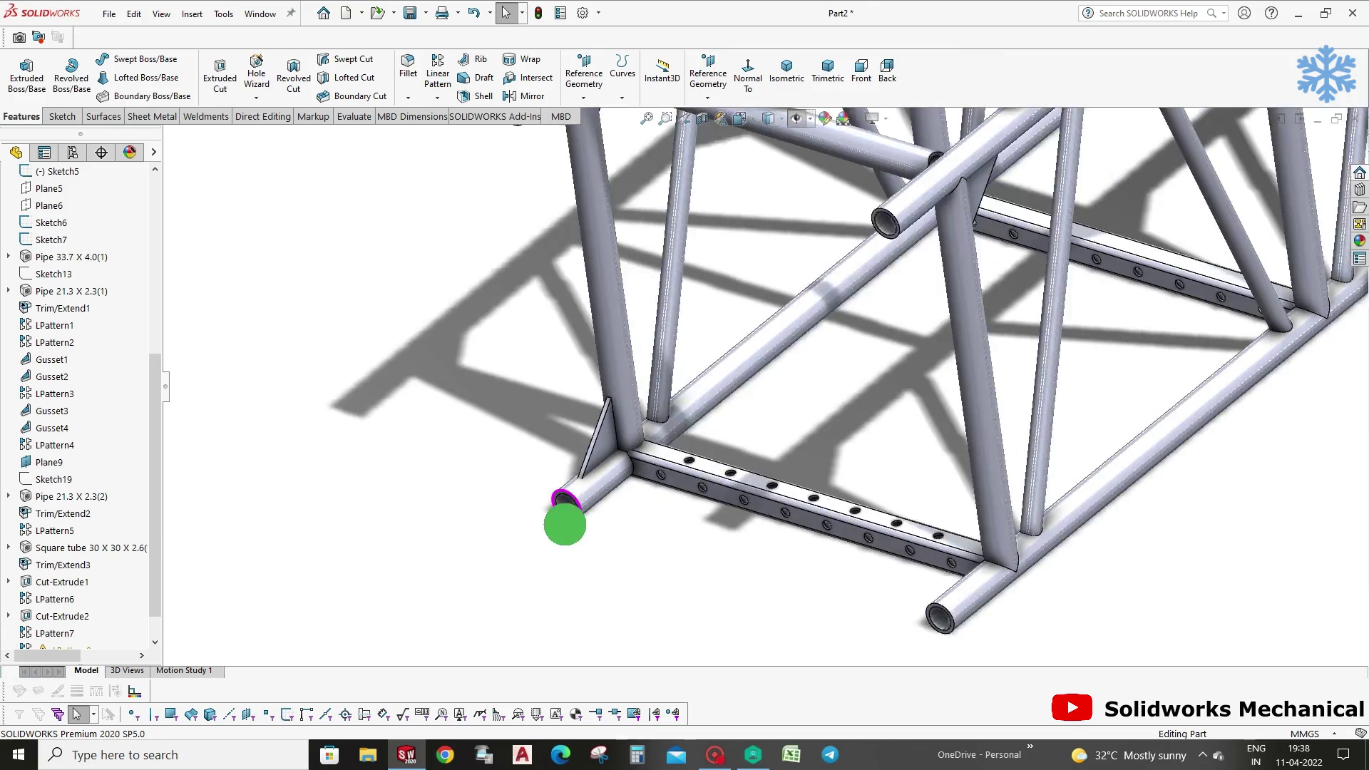
pyautogui.scroll(-1, 552, 513)
pyautogui.moveTo(561, 479); pyautogui.dragTo(792, 533, button='middle')
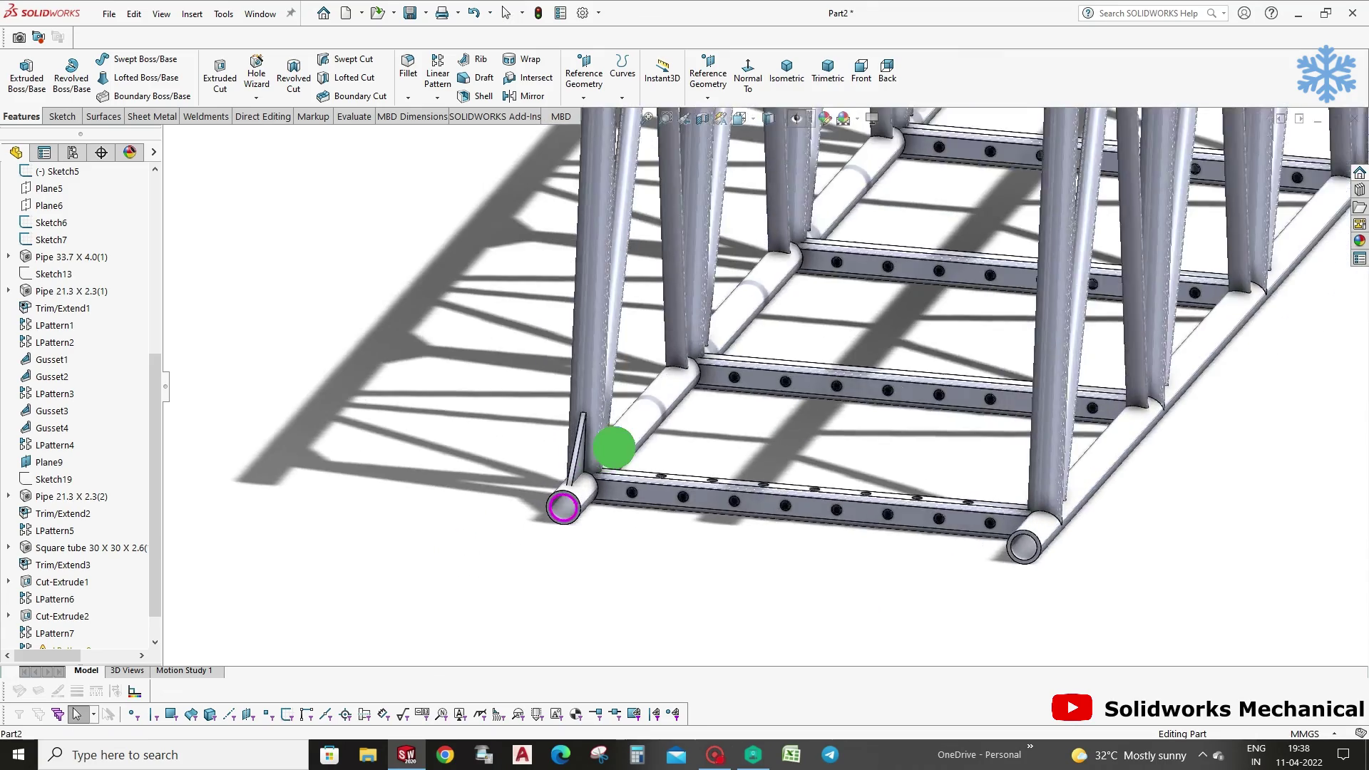
pyautogui.scroll(-2, 756, 442)
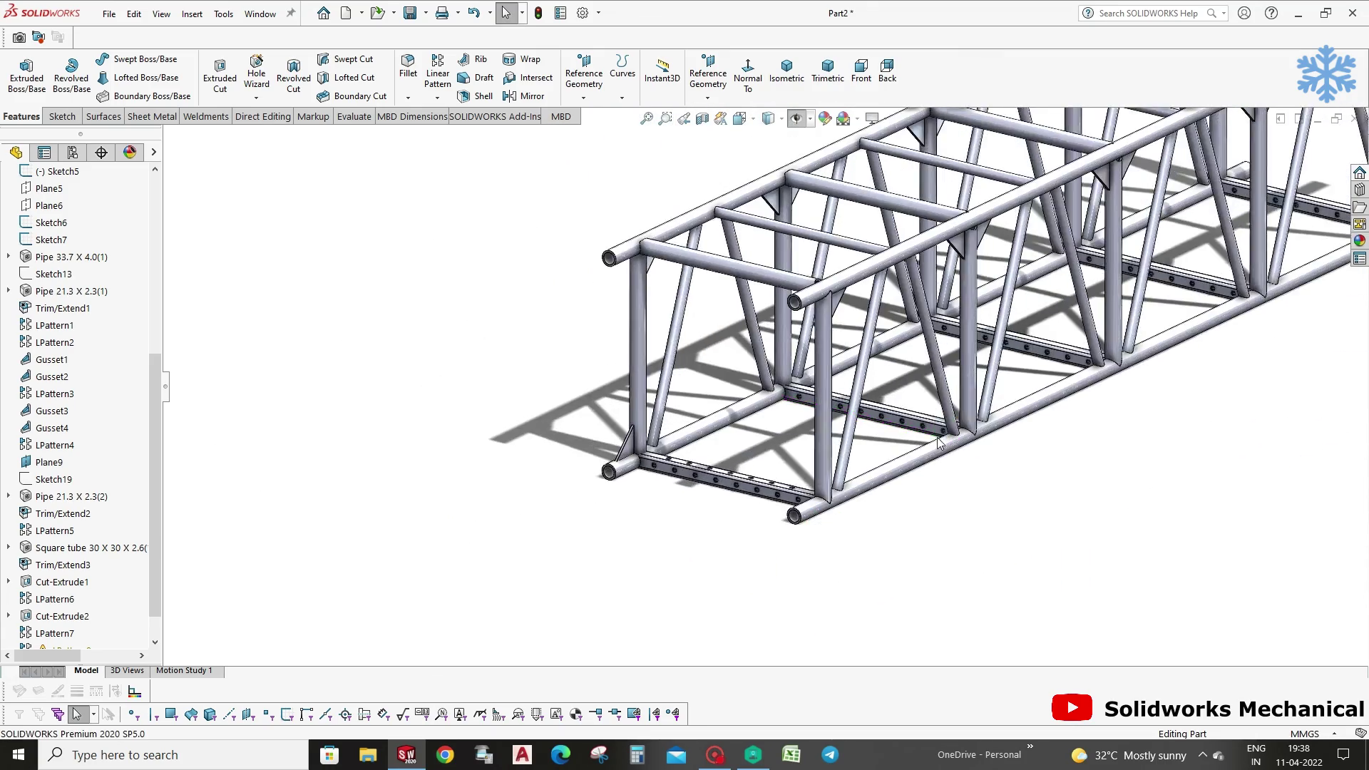
pyautogui.scroll(-3, 708, 317)
pyautogui.moveTo(625, 281); pyautogui.dragTo(542, 214, button='middle')
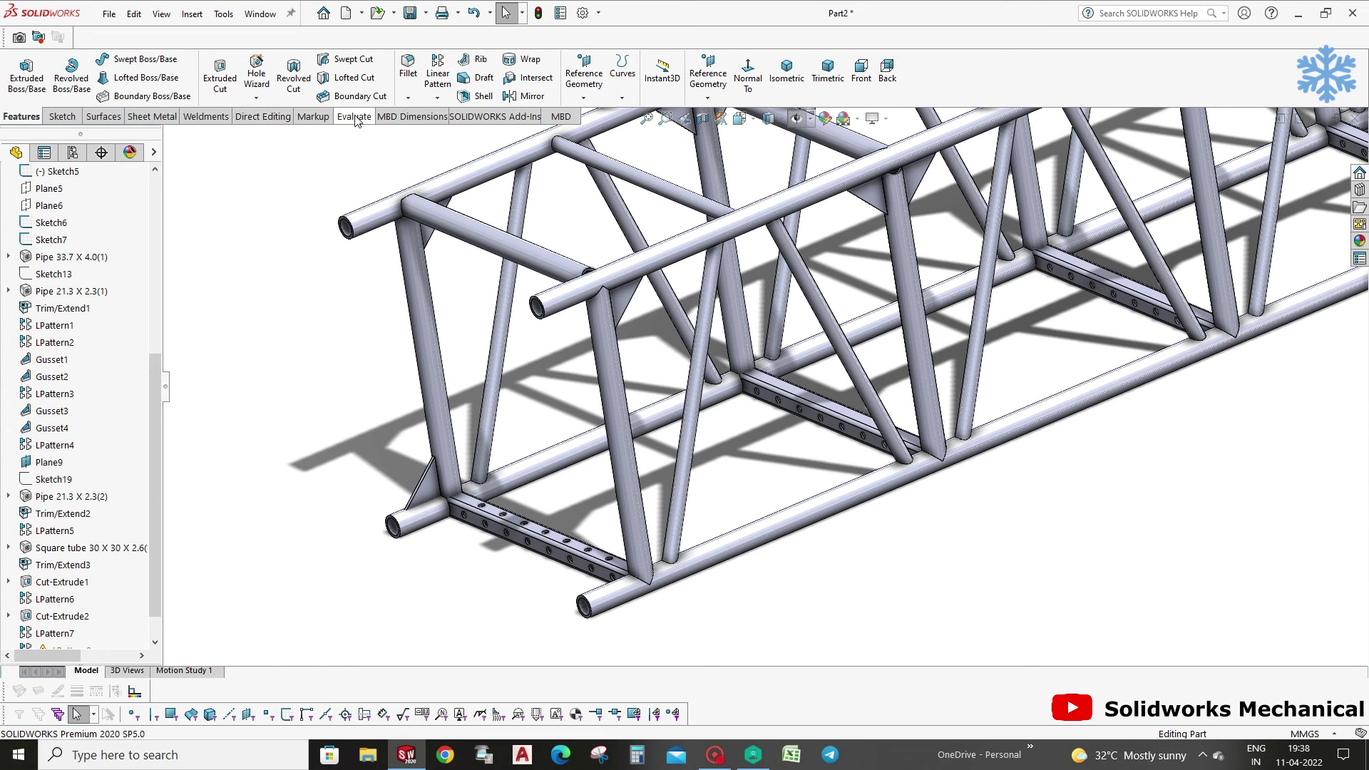
# Add a gusset between the supporting pipes at the front end joint.
pyautogui.click(188, 14)
pyautogui.moveTo(224, 258)
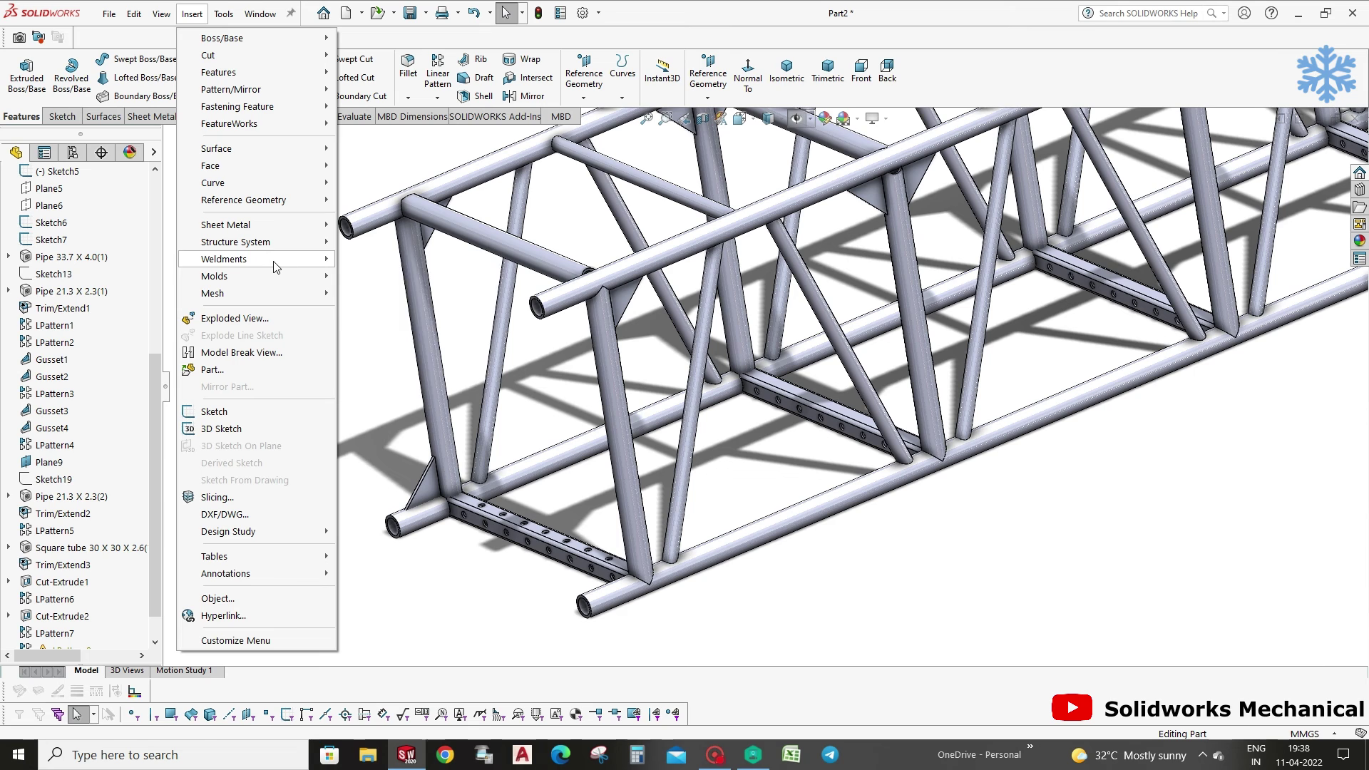
pyautogui.click(395, 310)
pyautogui.click(627, 574)
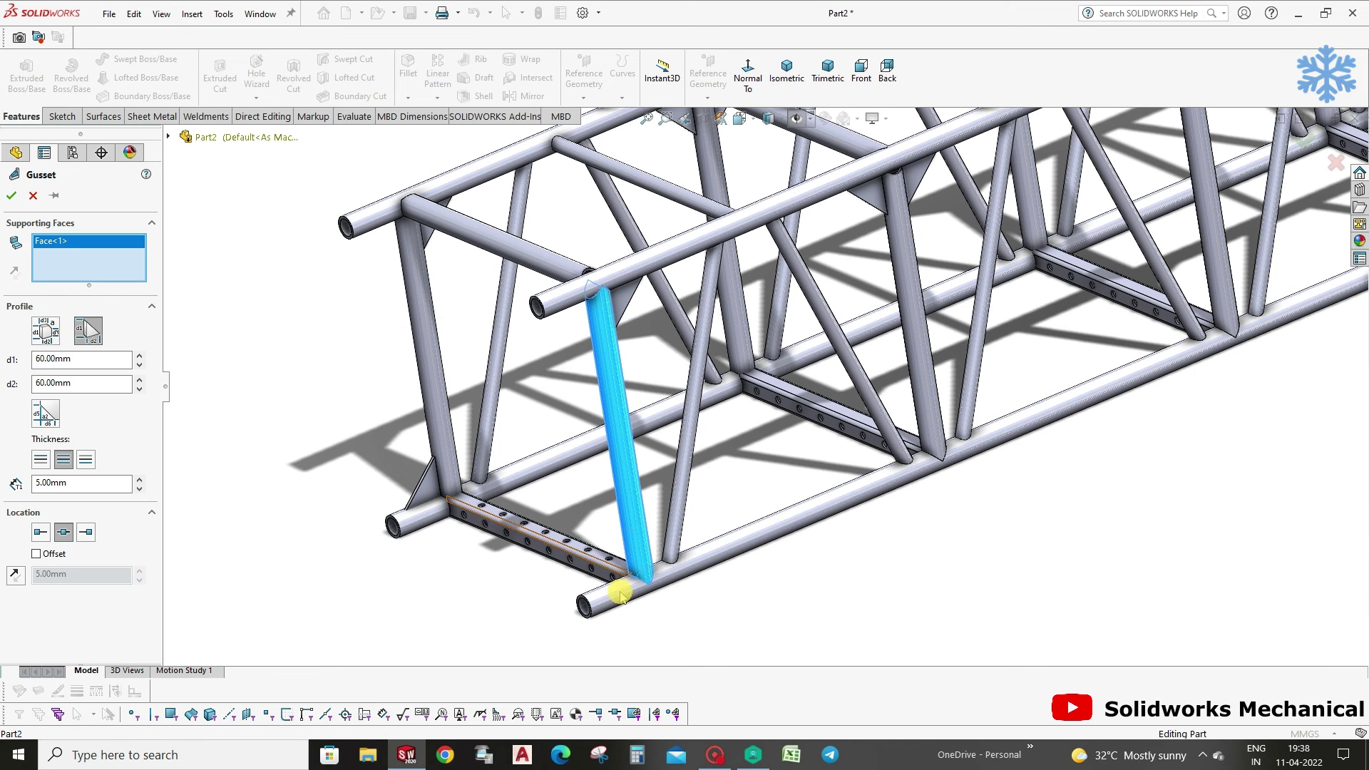
pyautogui.click(122, 372)
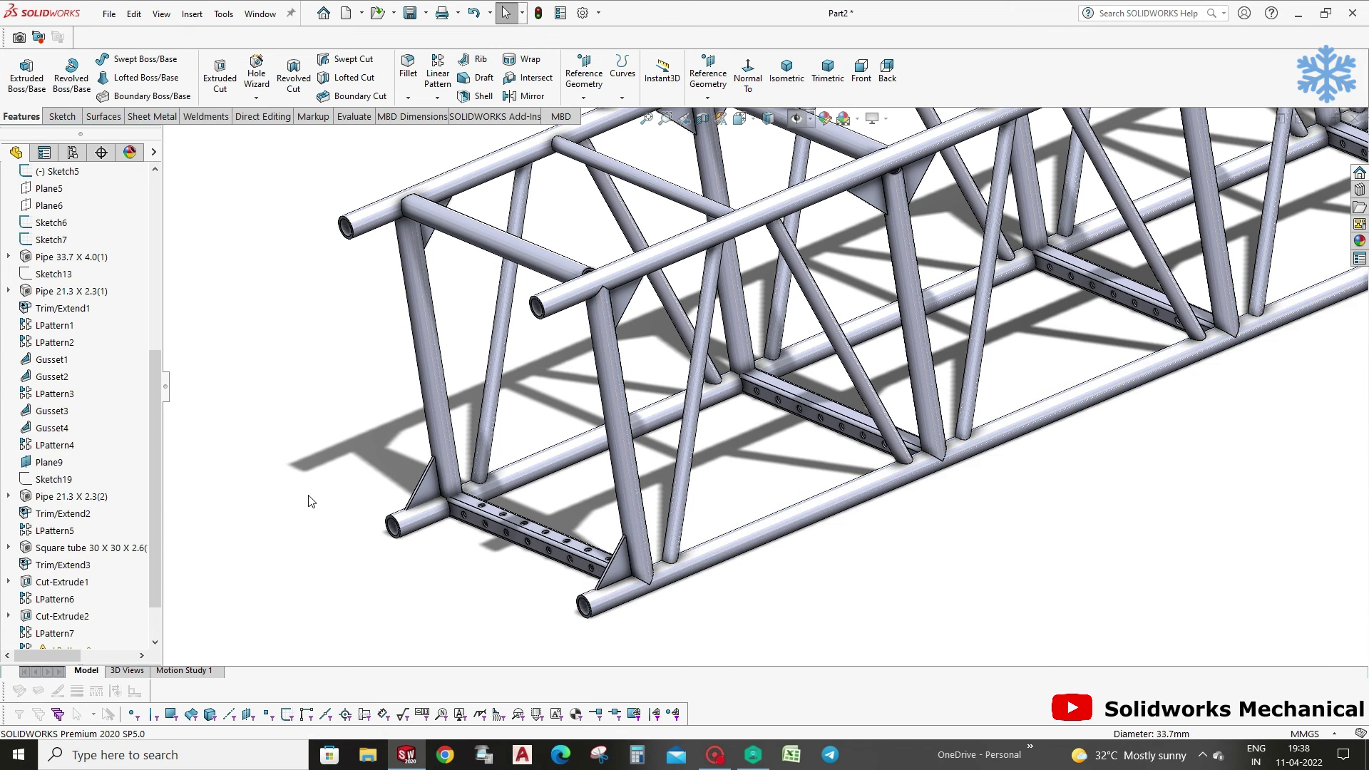
pyautogui.press('Return')
pyautogui.scroll(3, 487, 582)
pyautogui.moveTo(921, 417); pyautogui.dragTo(889, 571, button='middle')
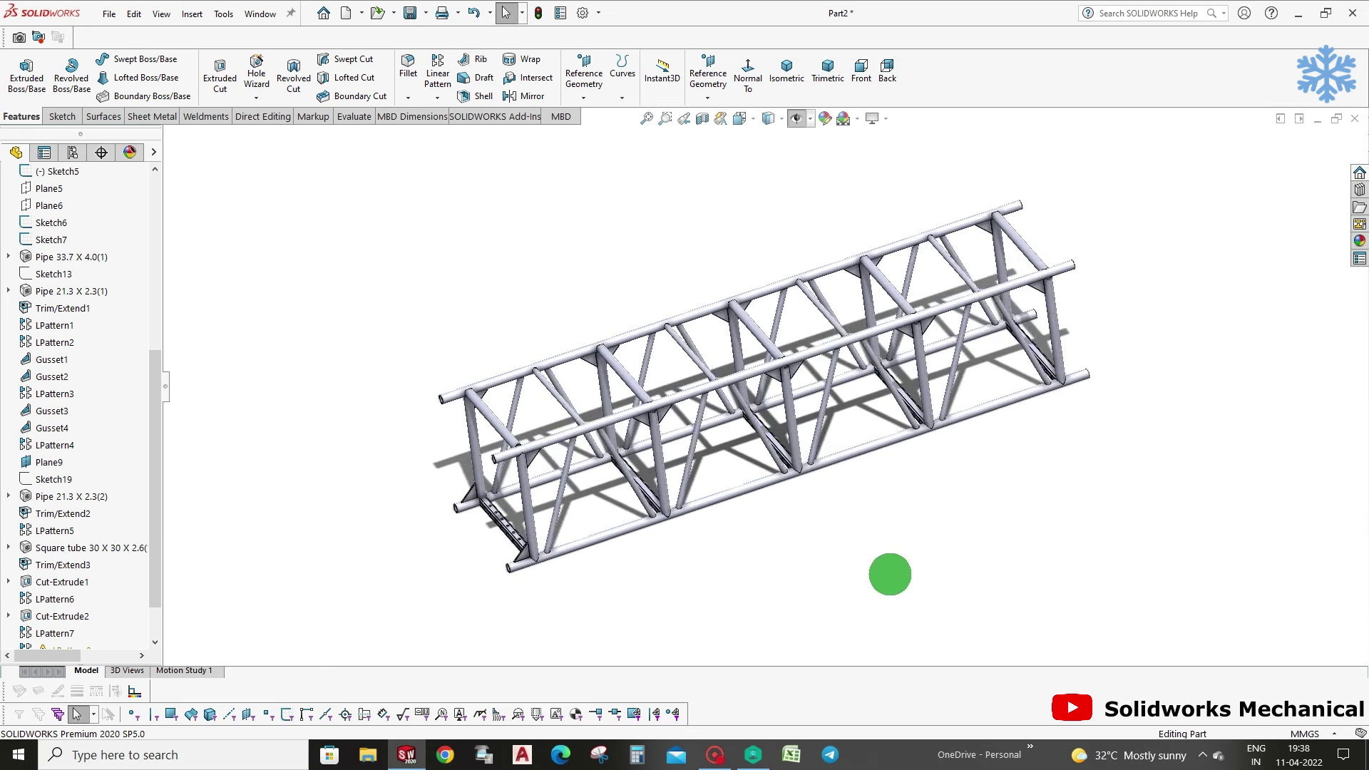
pyautogui.scroll(5, 1013, 370)
# Add another gusset between the bottom chord and the end post.
pyautogui.click(190, 16)
pyautogui.moveTo(224, 258)
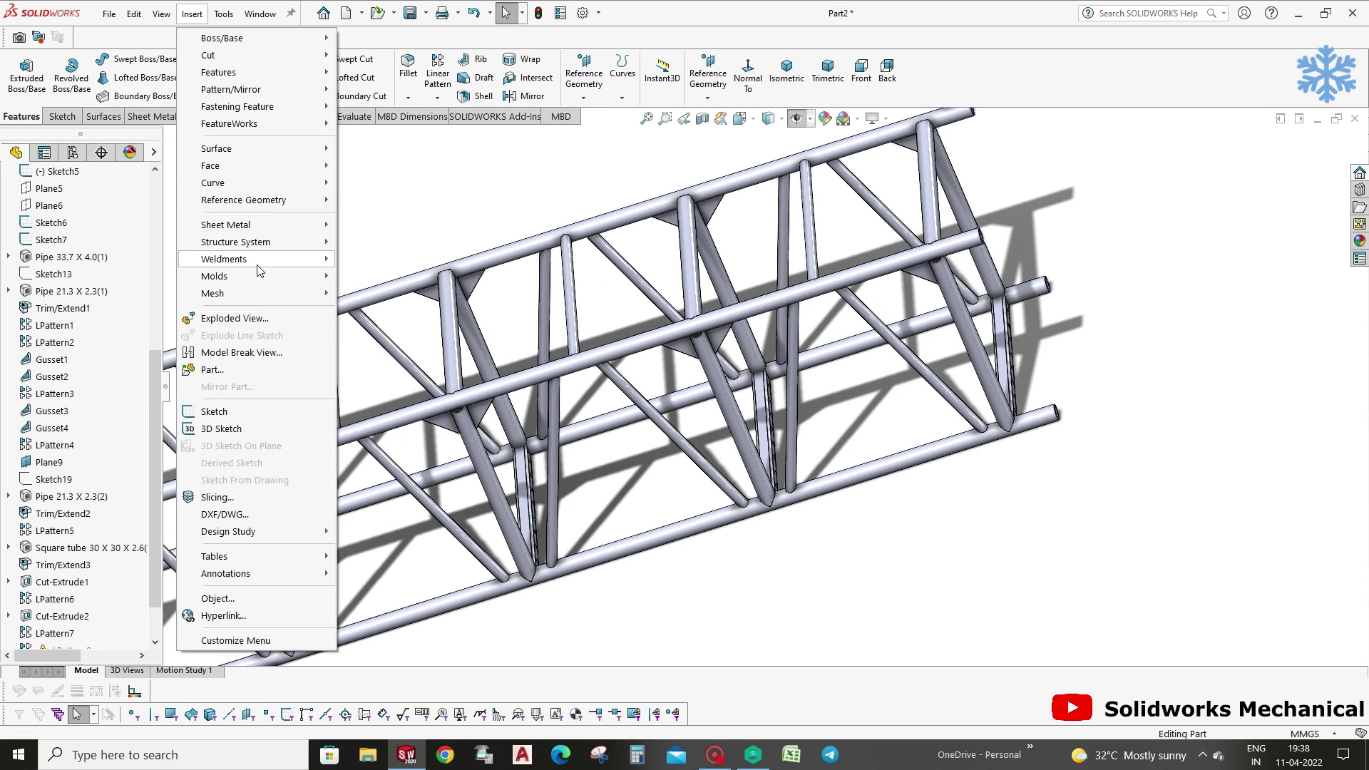
pyautogui.click(371, 311)
pyautogui.scroll(5, 895, 419)
pyautogui.click(855, 410)
pyautogui.click(784, 367)
pyautogui.click(1305, 142)
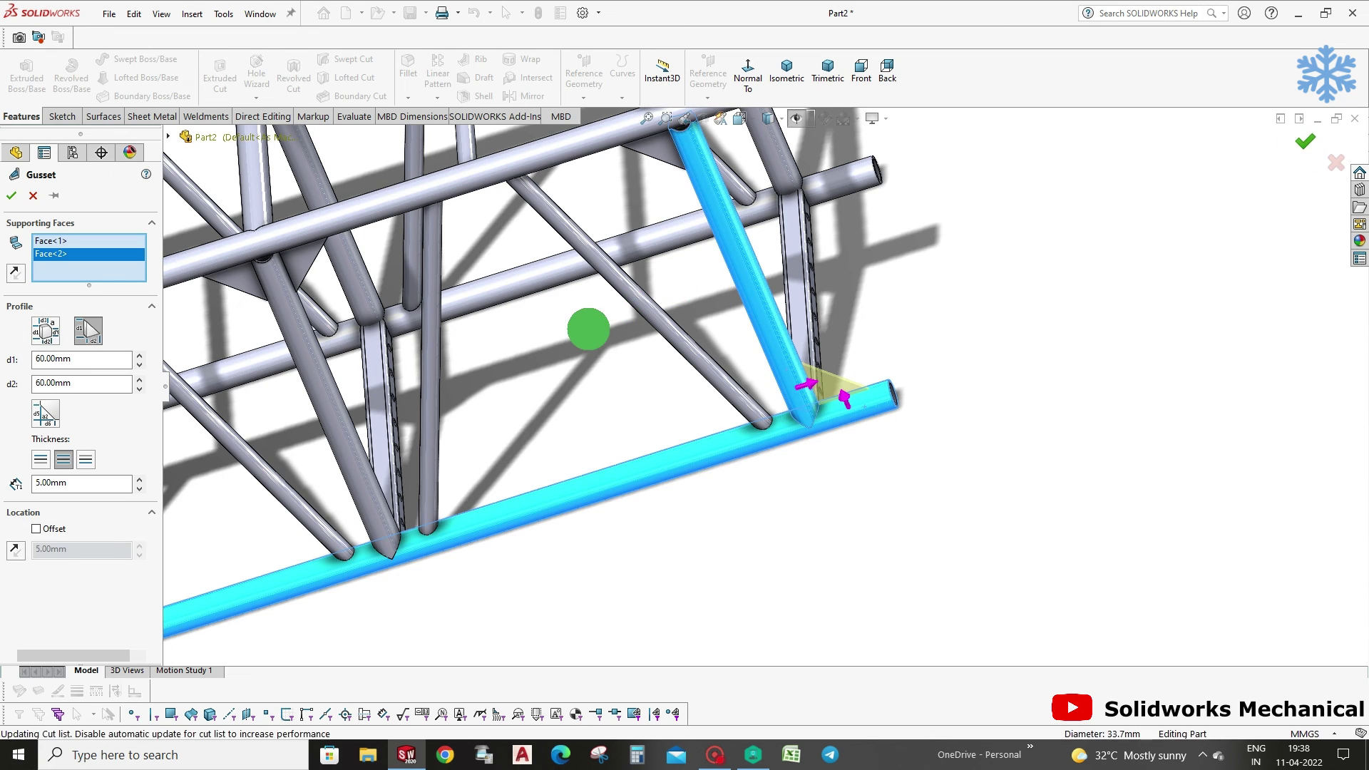
# Orbit and zoom for a closer look at the new gussets at the truss end.
pyautogui.moveTo(587, 326); pyautogui.dragTo(845, 260, button='middle')
pyautogui.scroll(-3, 845, 260)
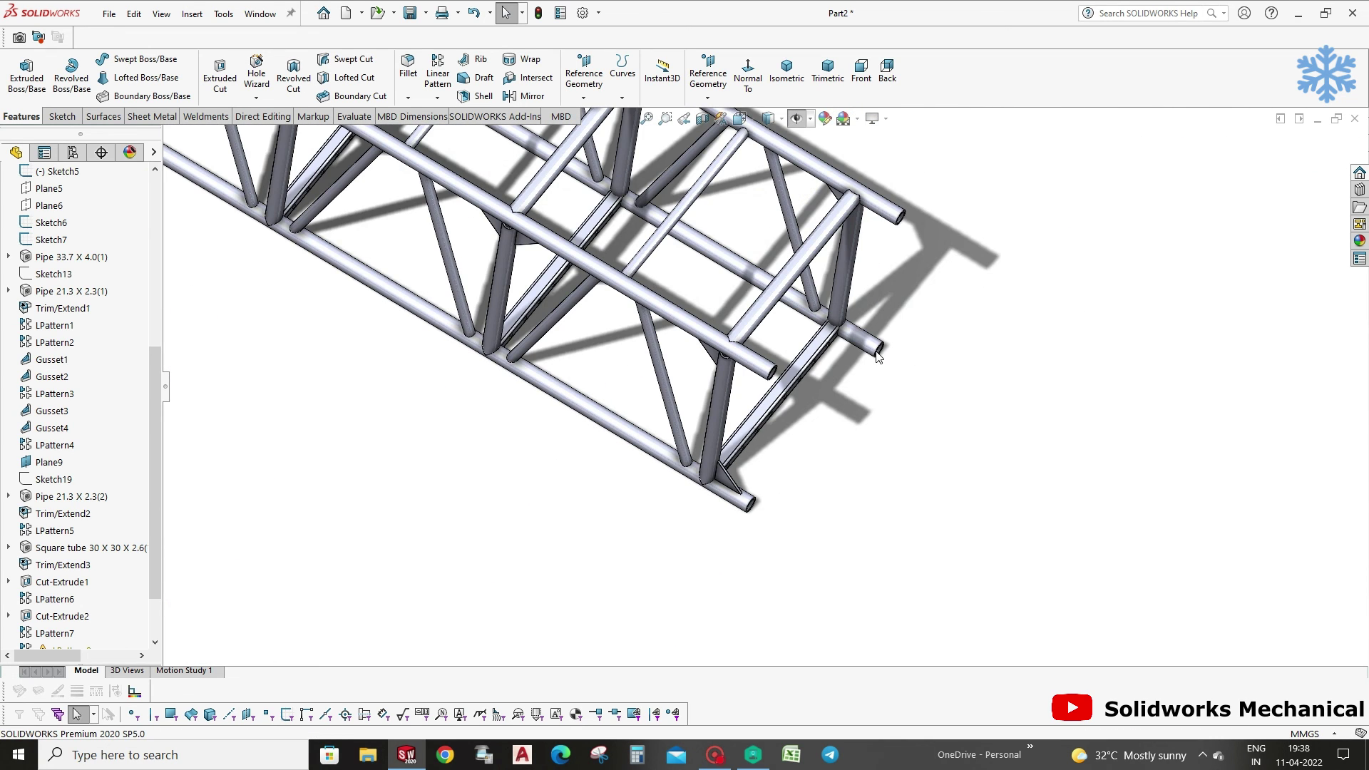
pyautogui.scroll(-2, 877, 349)
pyautogui.scroll(3, 1033, 499)
pyautogui.scroll(3, 974, 491)
pyautogui.moveTo(974, 492); pyautogui.dragTo(849, 480, button='middle')
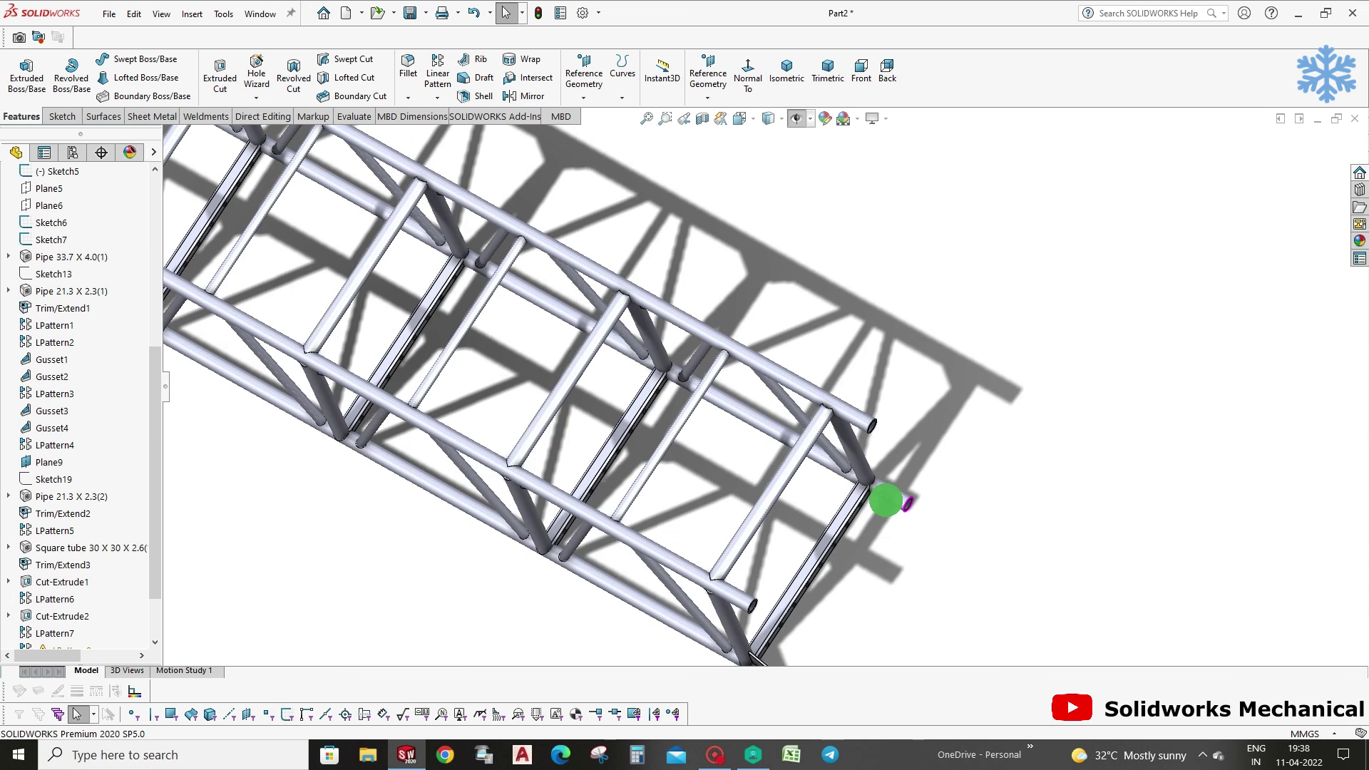
pyautogui.click(193, 14)
pyautogui.moveTo(224, 258)
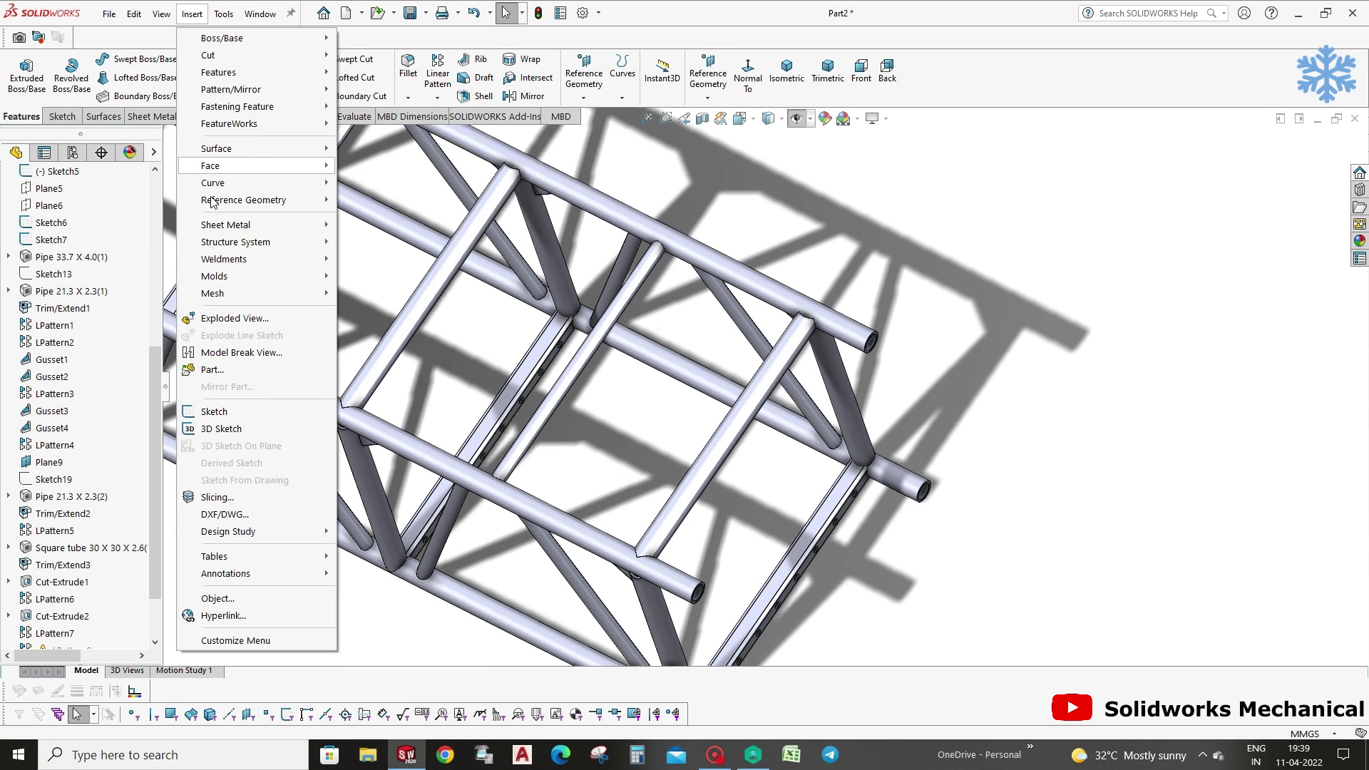
# Brace the chord-pipe-to-end-post joint with a gusset, then view the truss from the side.
pyautogui.click(443, 312)
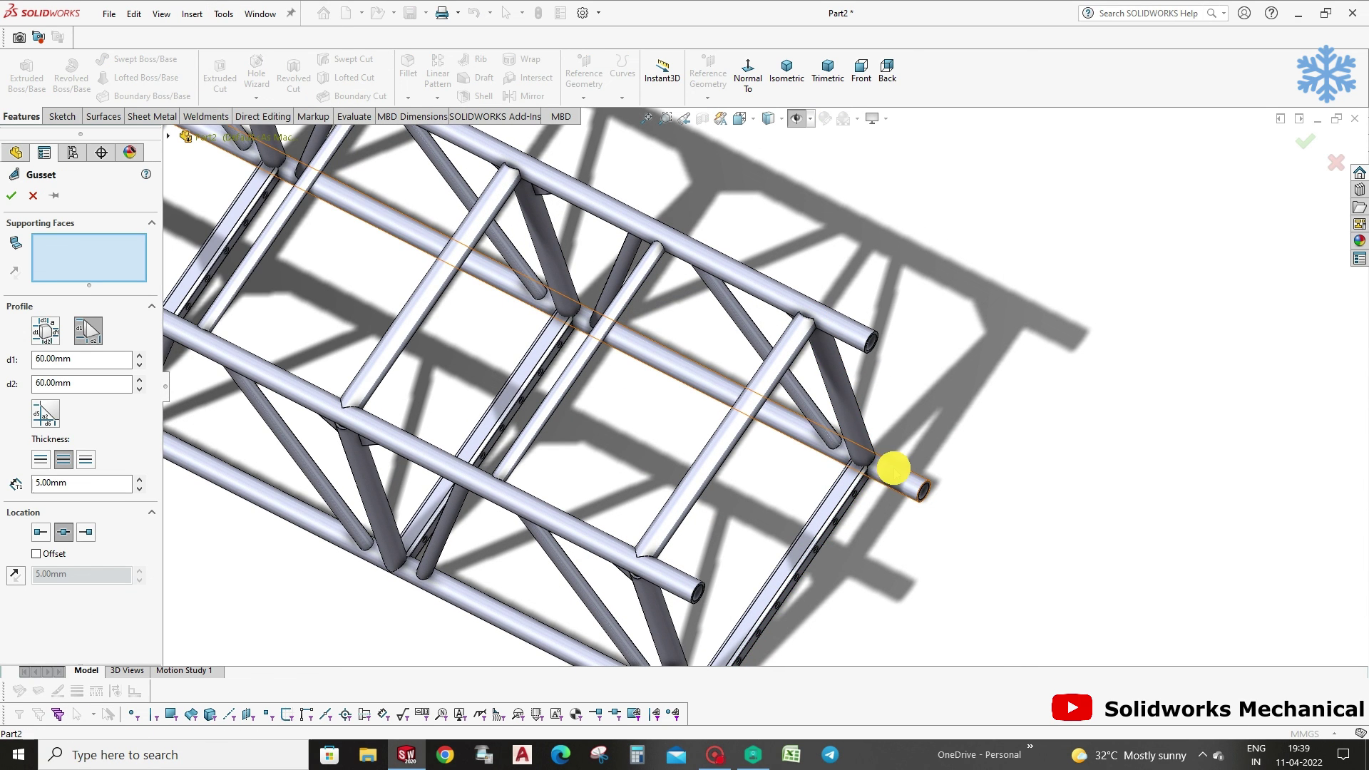
pyautogui.click(872, 446)
pyautogui.click(860, 446)
pyautogui.click(1298, 139)
pyautogui.moveTo(1139, 378)
pyautogui.mouseDown(button='middle')
pyautogui.moveTo(1005, 473)
pyautogui.moveTo(976, 283)
pyautogui.moveTo(984, 238)
pyautogui.moveTo(1011, 232)
pyautogui.moveTo(1017, 247)
pyautogui.moveTo(959, 245)
pyautogui.moveTo(969, 366)
pyautogui.moveTo(984, 364)
pyautogui.moveTo(1013, 268)
pyautogui.moveTo(1023, 293)
pyautogui.moveTo(1091, 280)
pyautogui.moveTo(1075, 338)
pyautogui.moveTo(1091, 391)
pyautogui.mouseUp(button='middle')
pyautogui.scroll(-3, 688, 371)
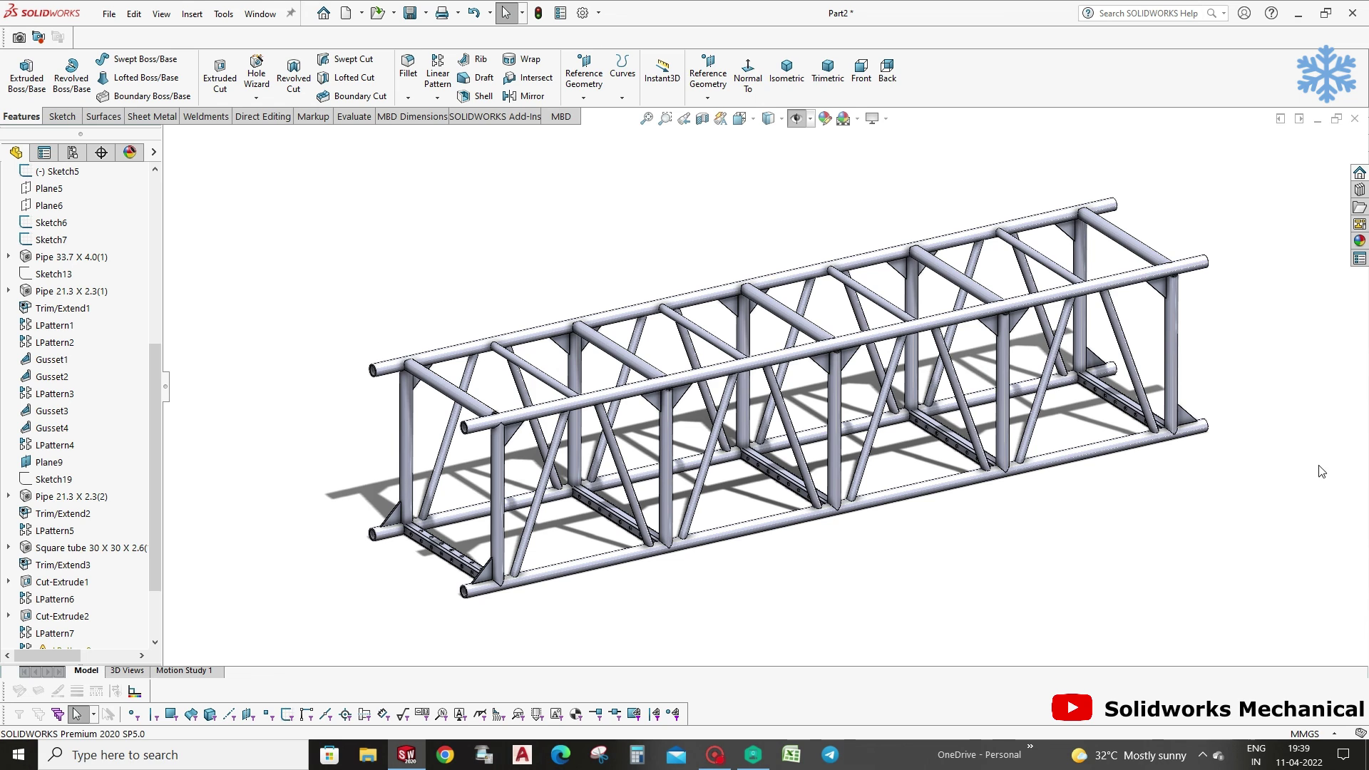
pyautogui.scroll(-3, 770, 462)
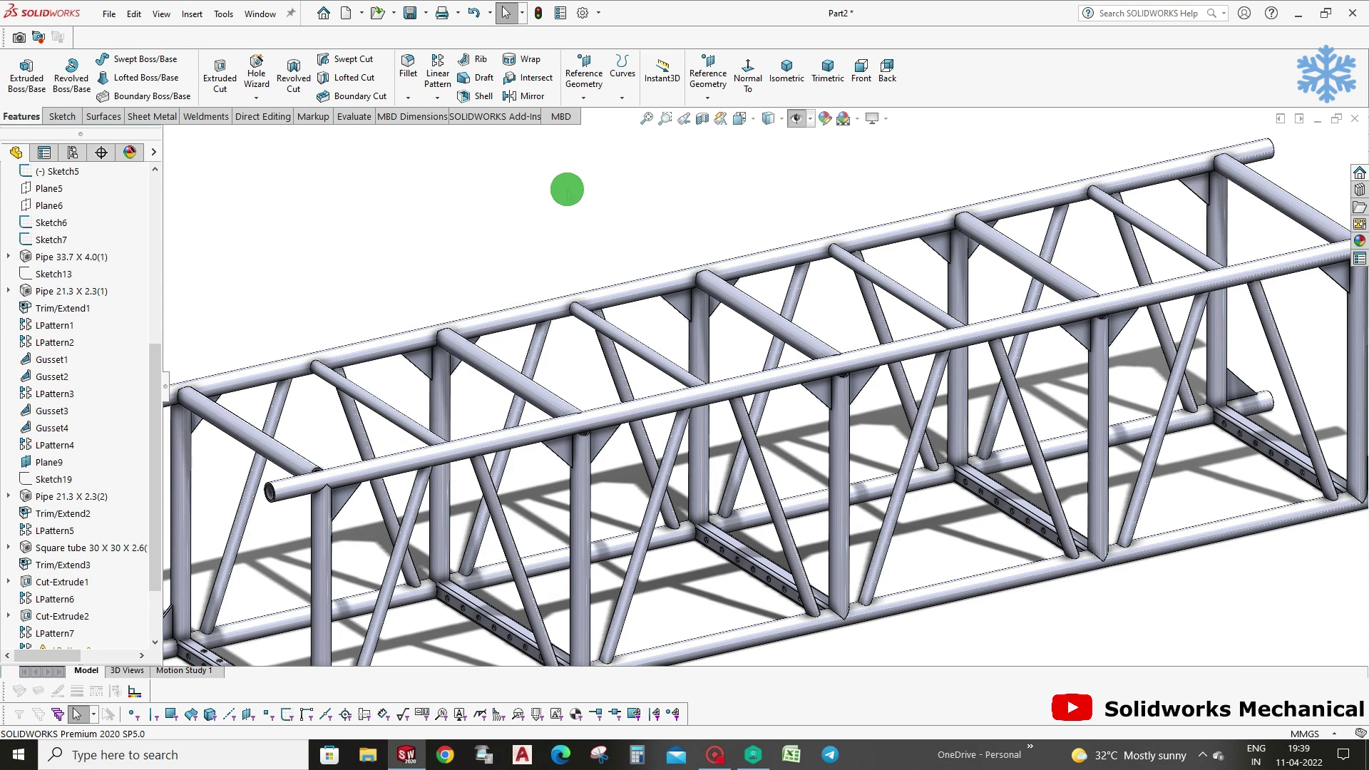
pyautogui.press('f')
pyautogui.scroll(-2, 1033, 545)
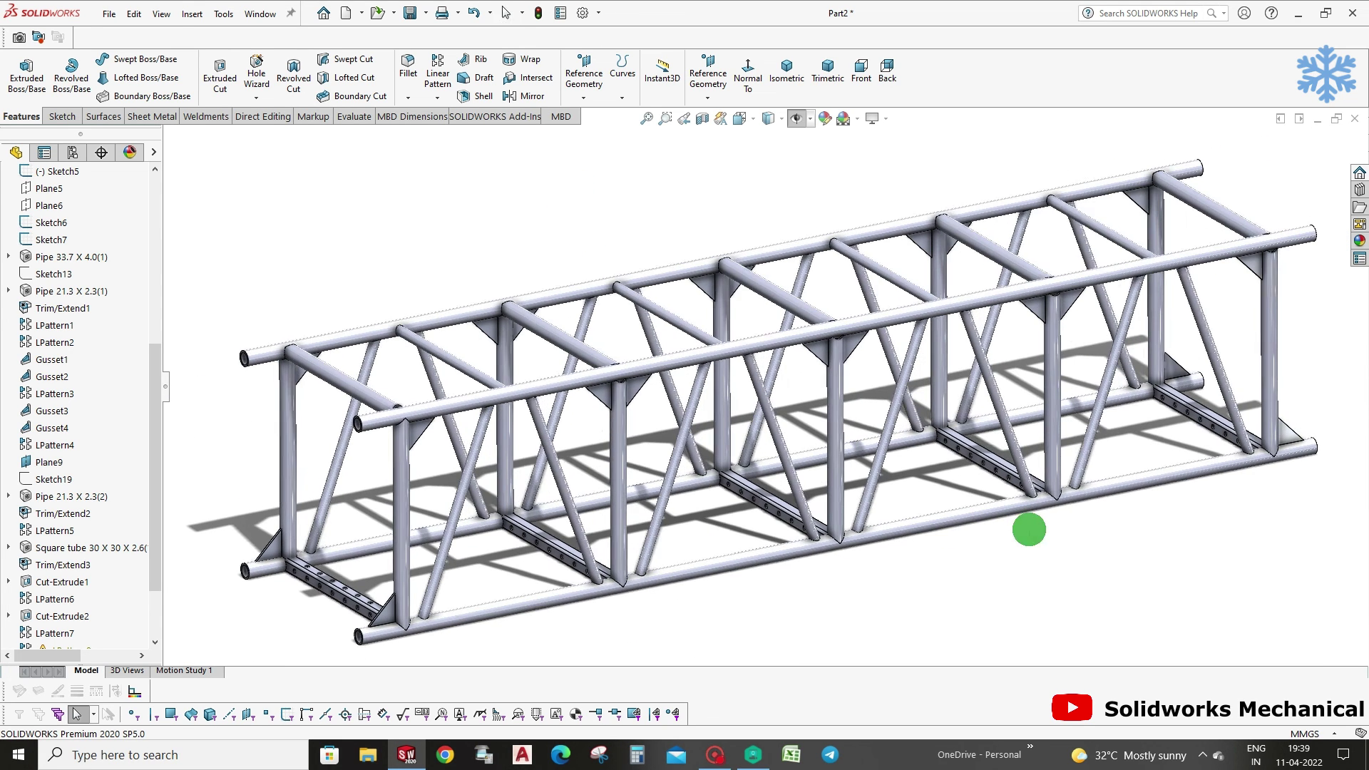